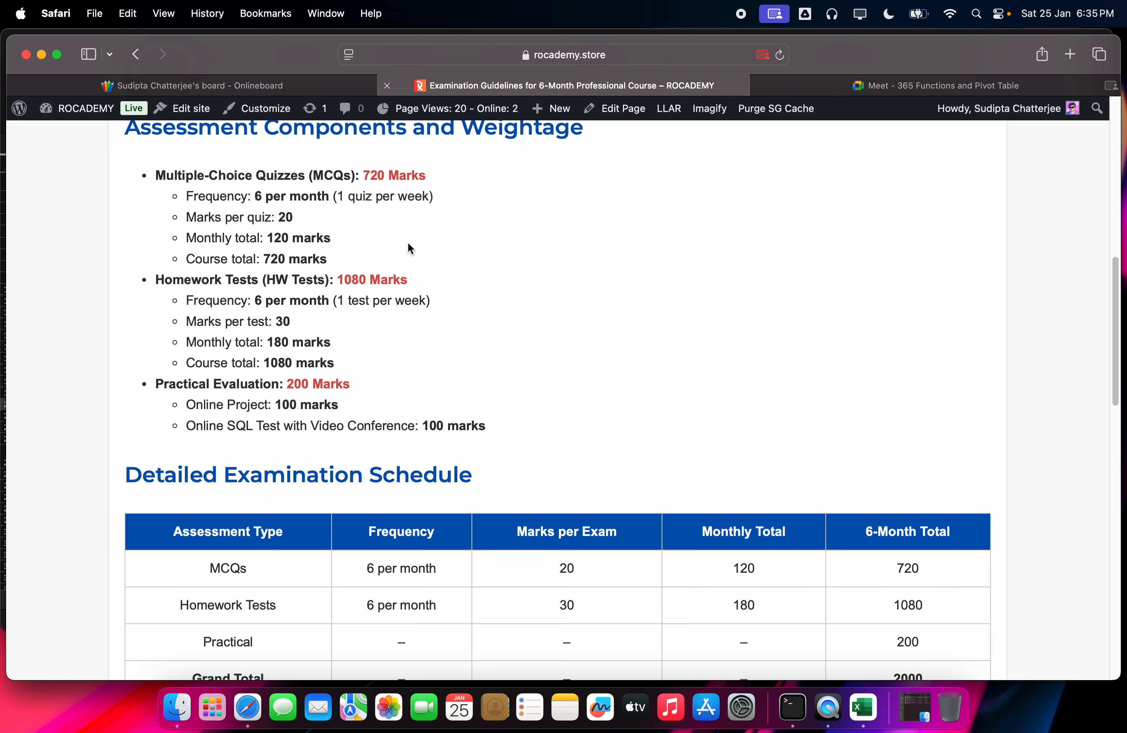
Step: Scroll to the 2000-mark Grand Total on the guidelines page and return to the Meet class tab
scroll(408, 242, "down", 3)
scroll(407, 243, "up", 2)
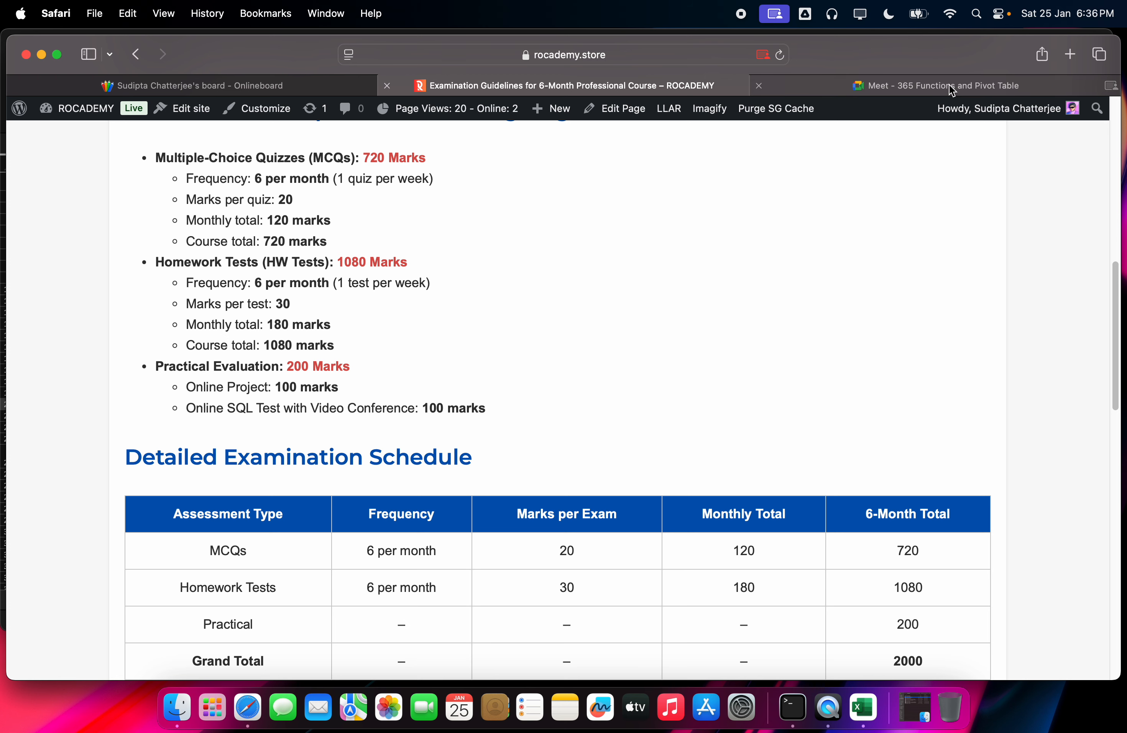
left_click(936, 85)
Step: Toggle the microphone off, on and off again, glance at the guidelines page, and return to Meet
left_click(396, 661)
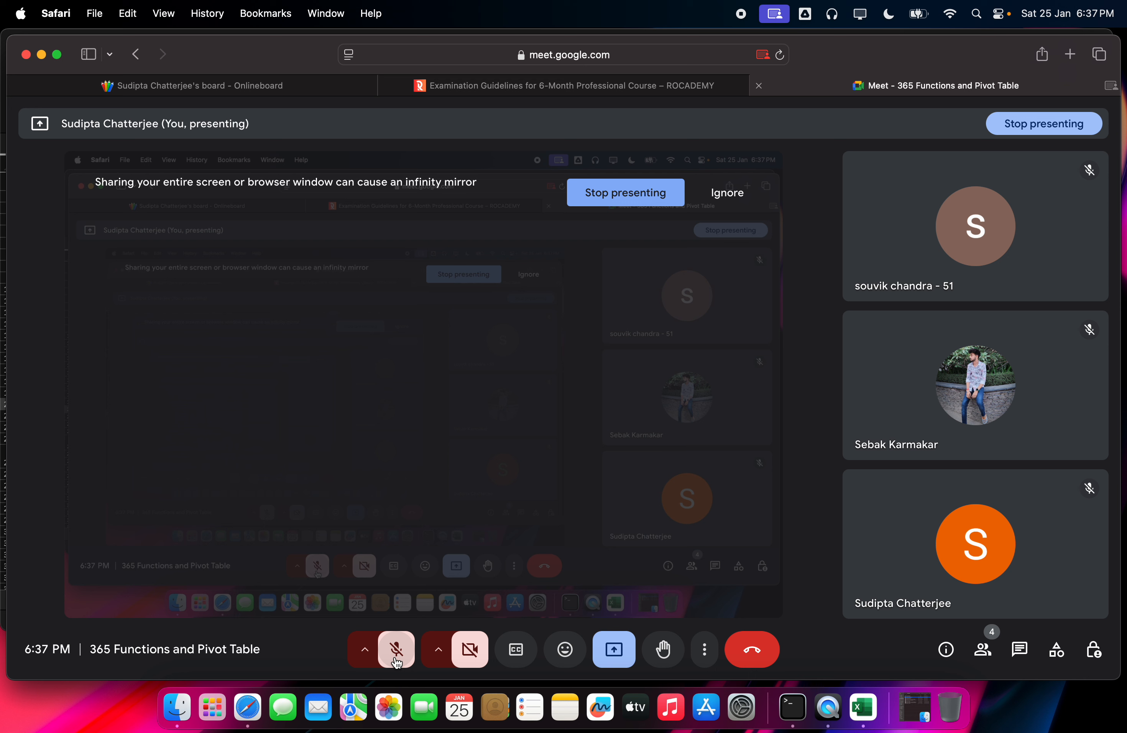
left_click(396, 650)
left_click(396, 650)
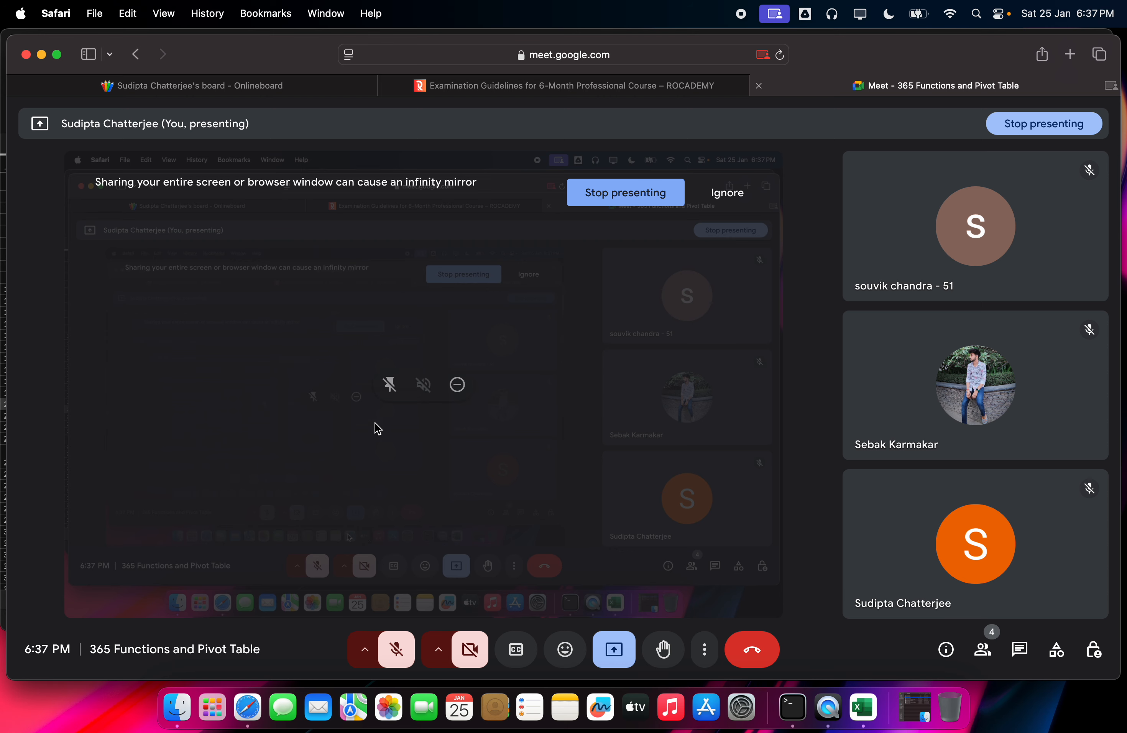
left_click(654, 83)
mouse_move(668, 114)
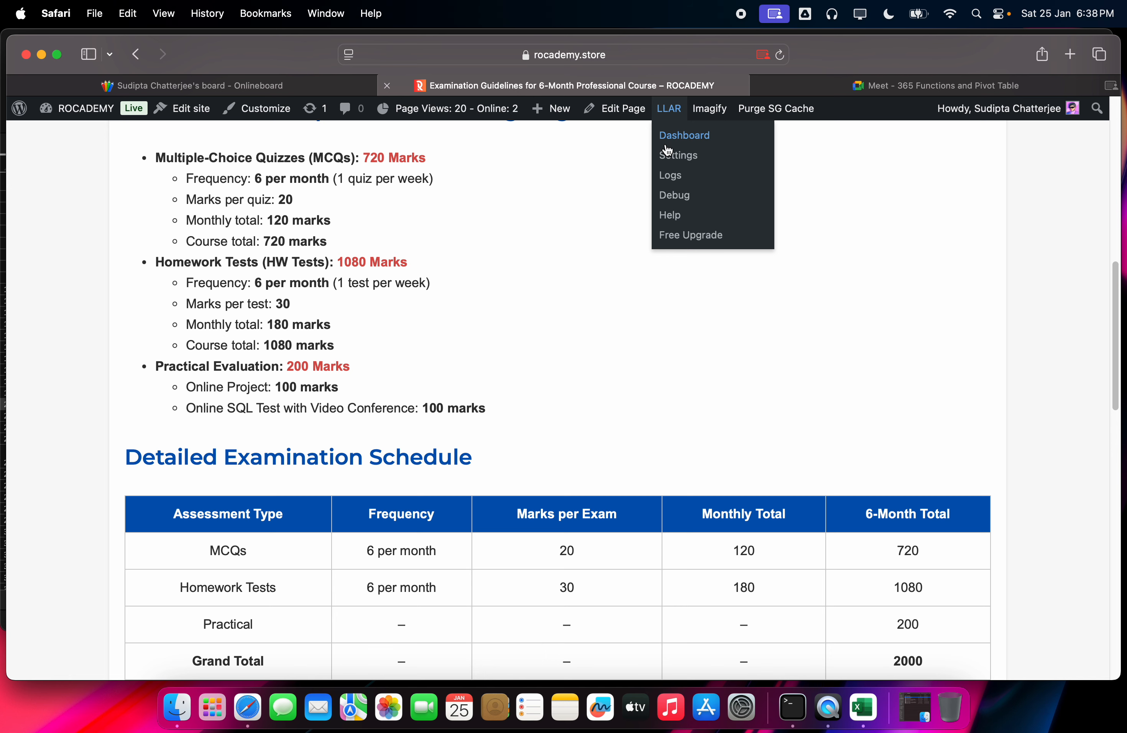
left_click(853, 77)
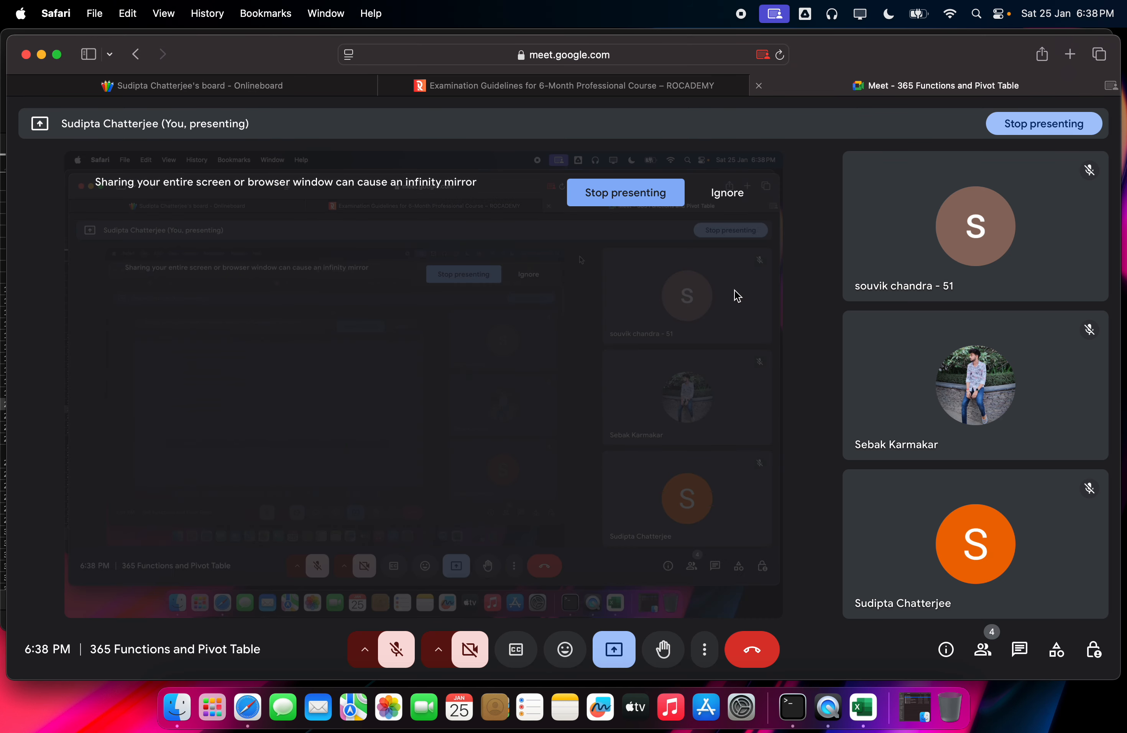
Step: Unmute to speak, mute the microphone again, and bring the Onlineboard whiteboard tab forward
left_click(401, 666)
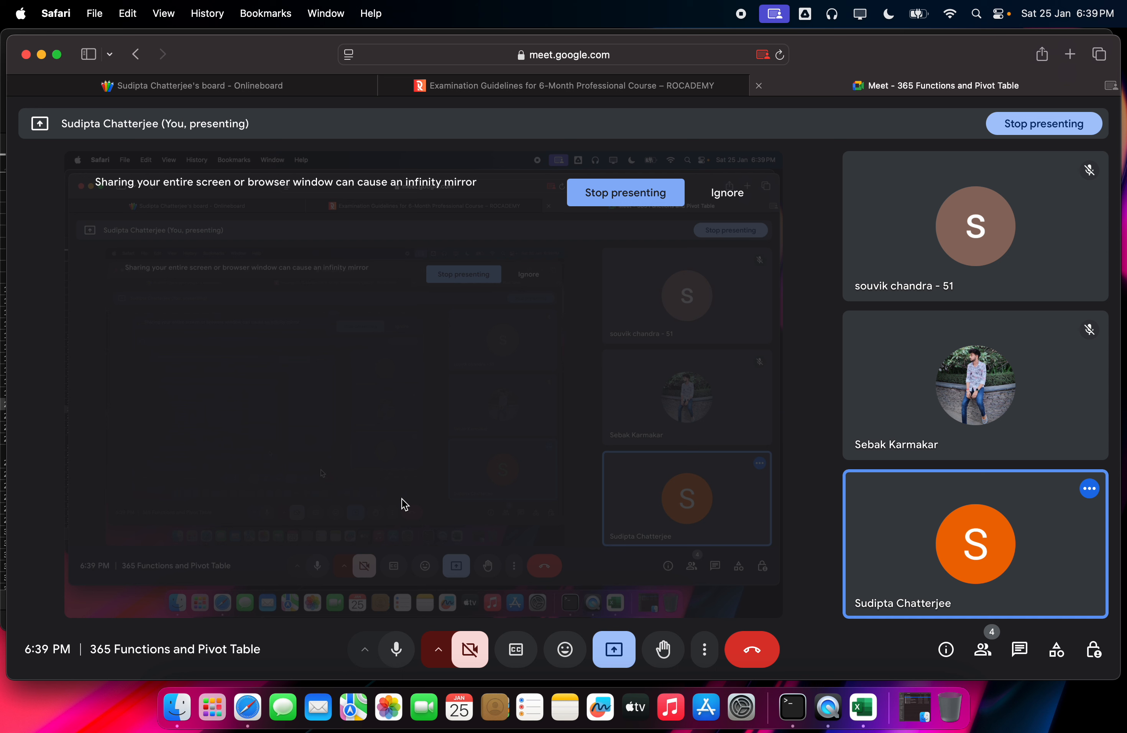
left_click(384, 652)
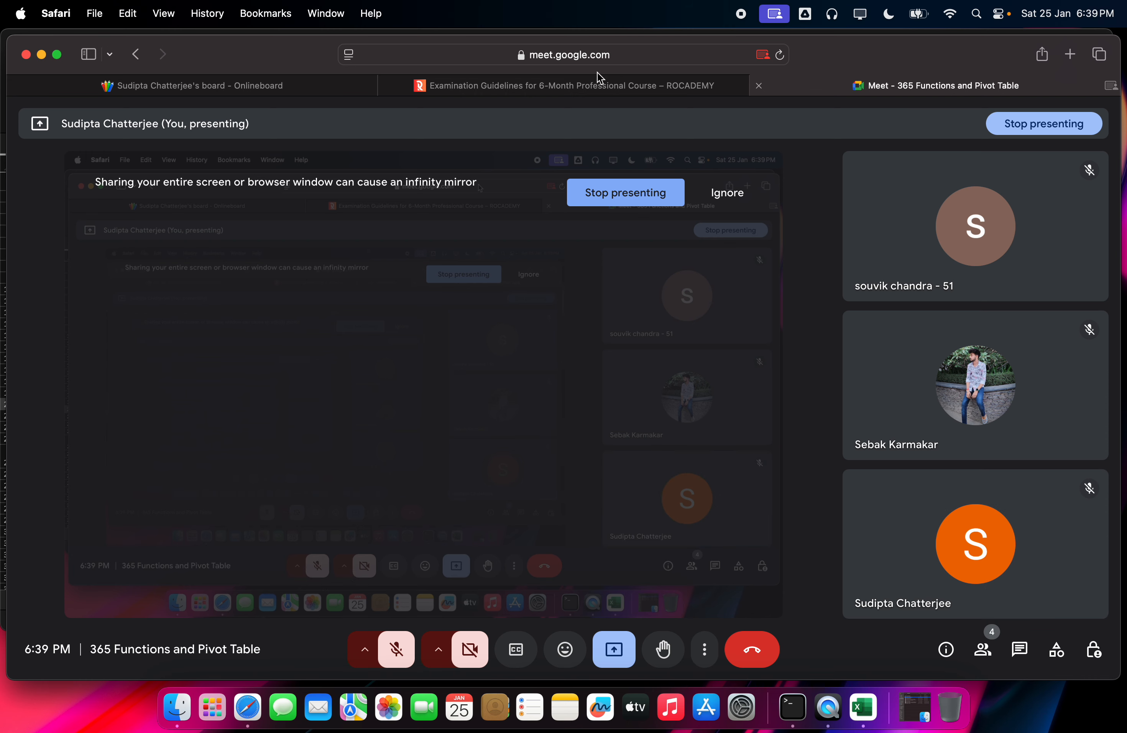
left_click(576, 85)
left_click(288, 78)
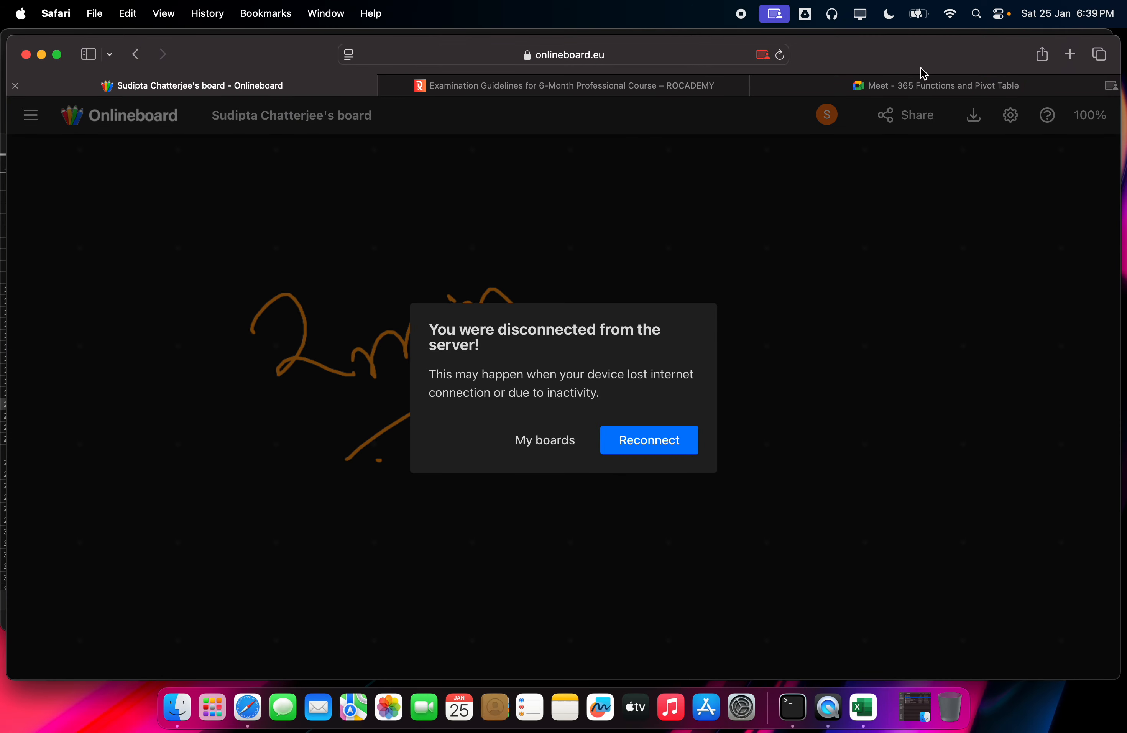
Step: Open a new tab on the Google home page
left_click(923, 82)
left_click(1070, 54)
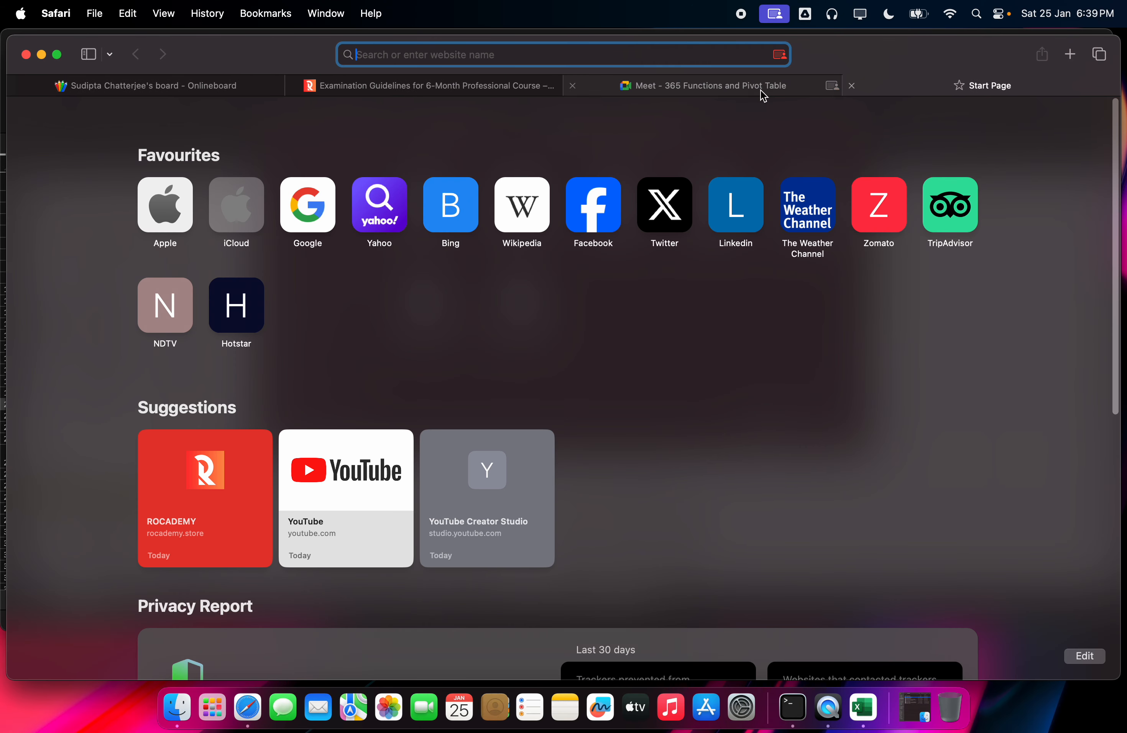
left_click(310, 224)
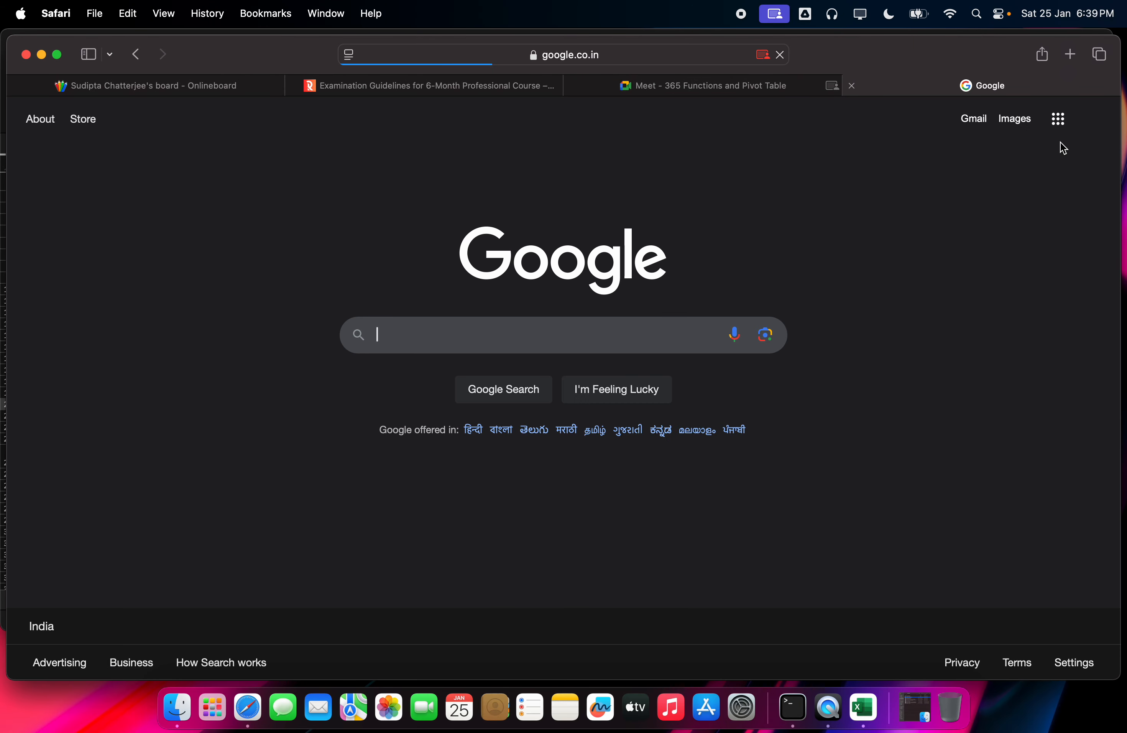
left_click(1056, 125)
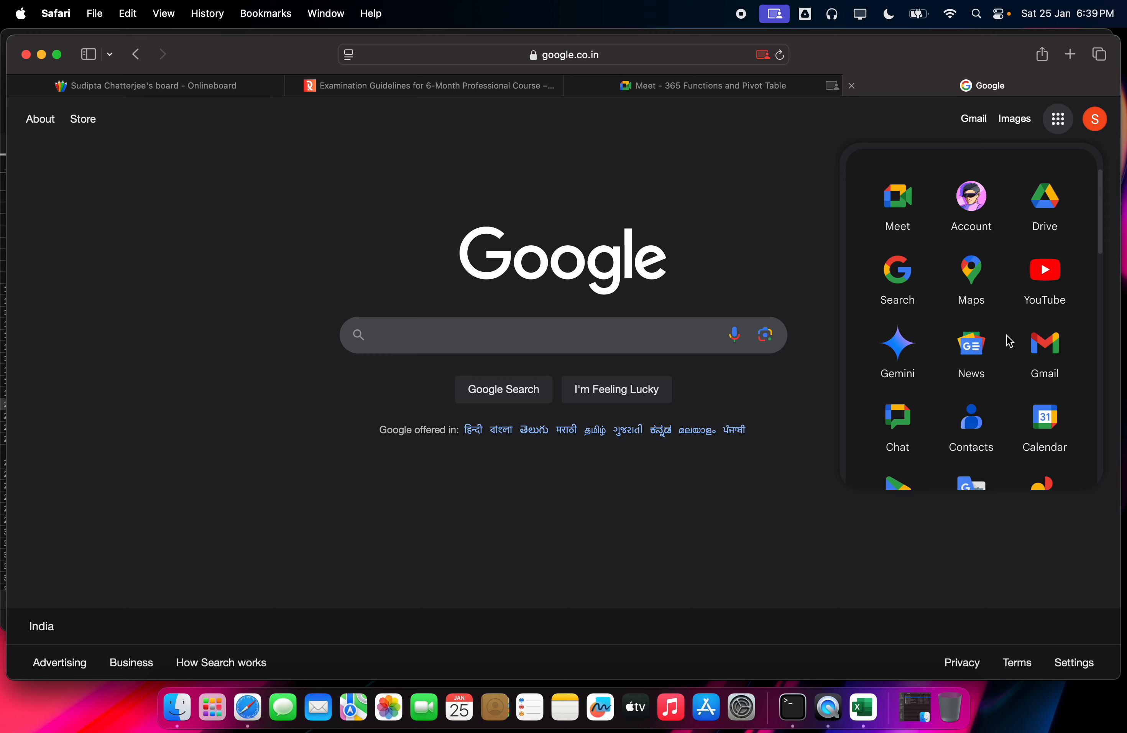
Step: Switch to the other signed-in Google account and open Google Calendar
left_click(1095, 124)
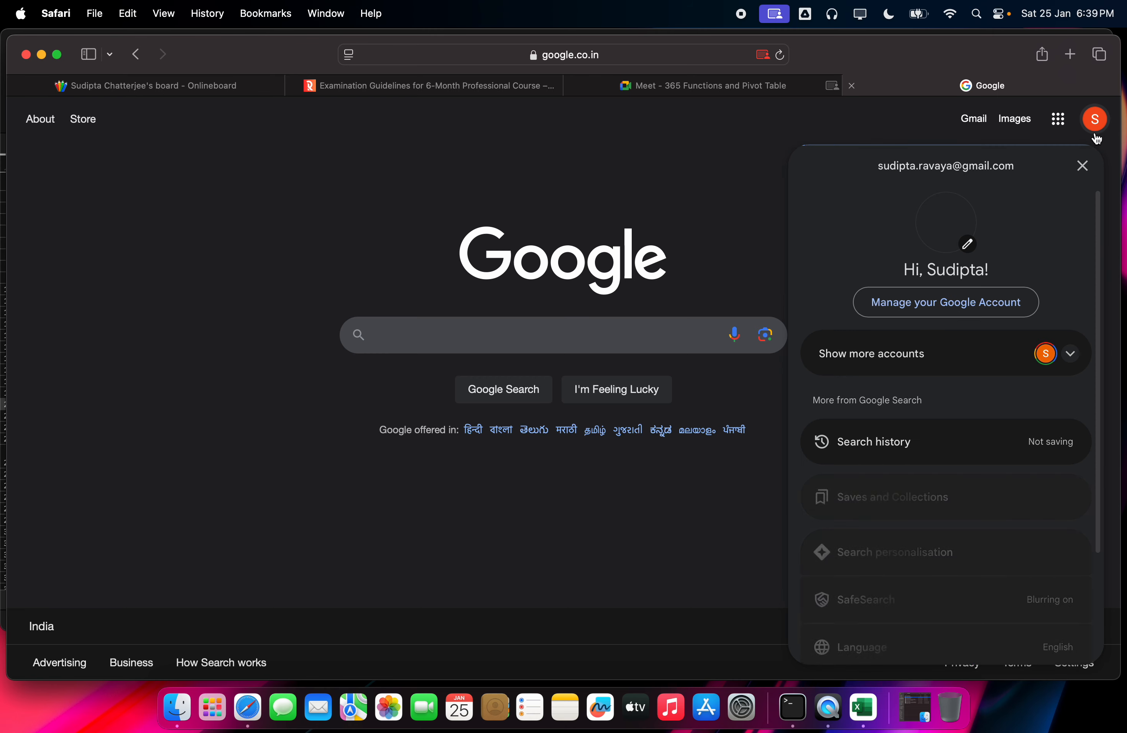
left_click(978, 368)
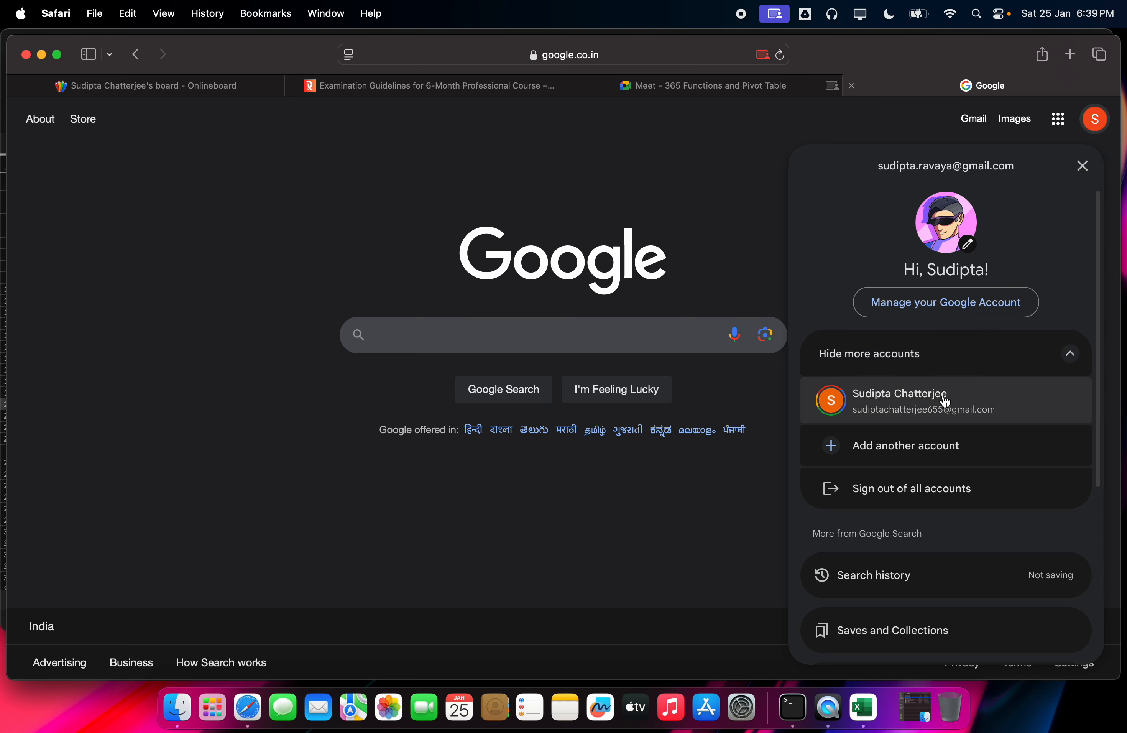
left_click(938, 399)
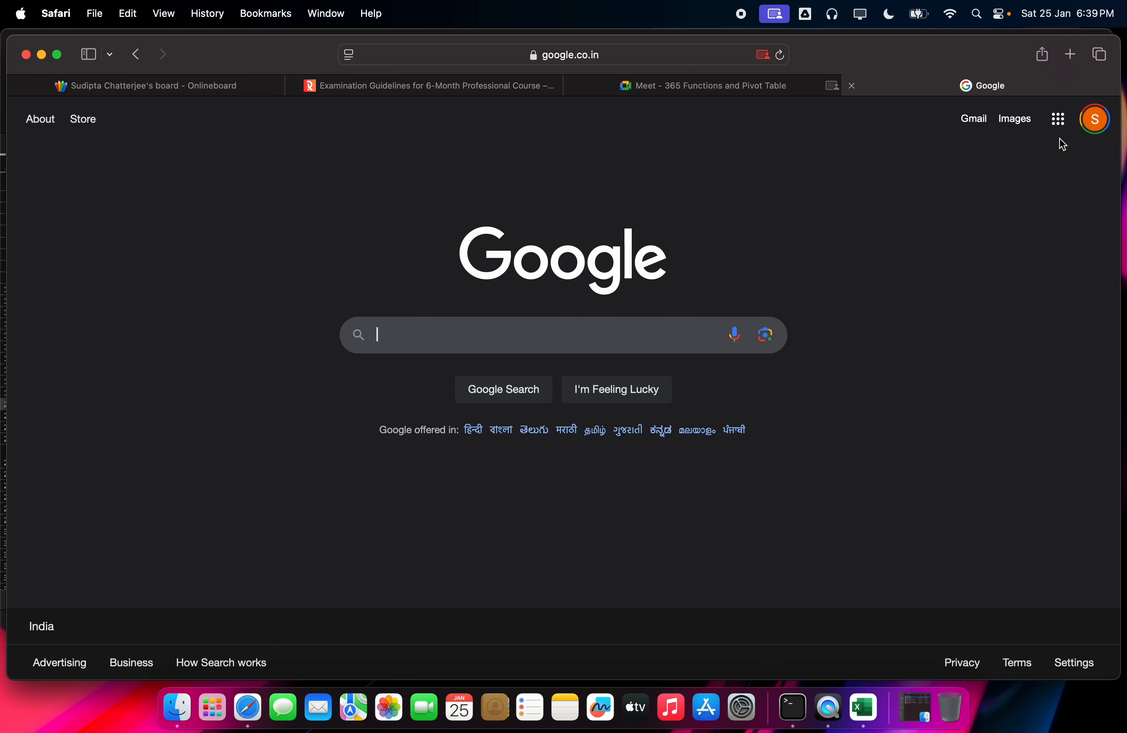
left_click(1058, 120)
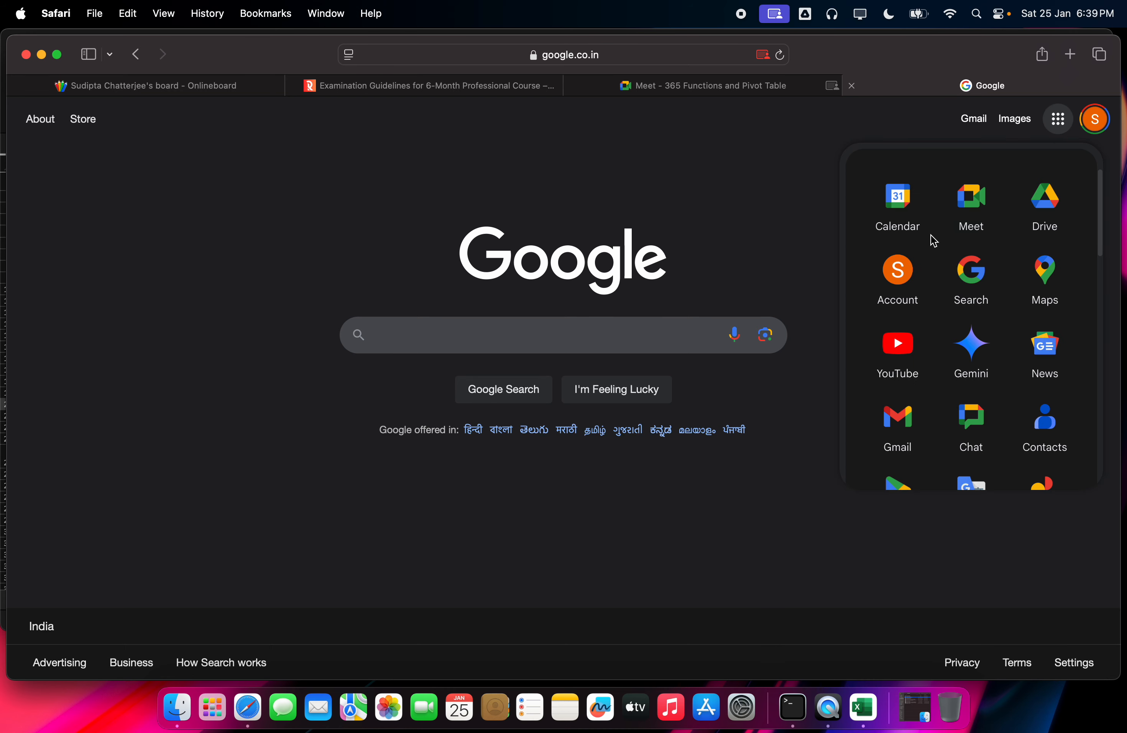
left_click(916, 229)
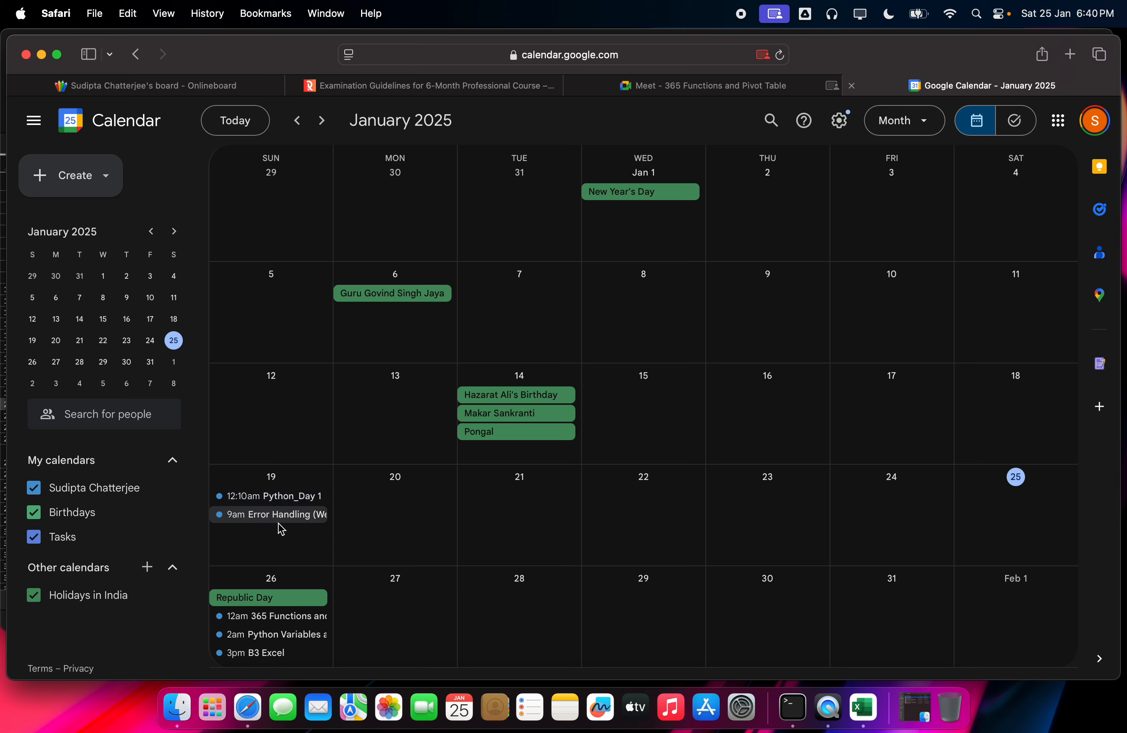
Step: Move the 365 Functions and Pivot Table event to January 25 and email the update to guests
left_click(300, 618)
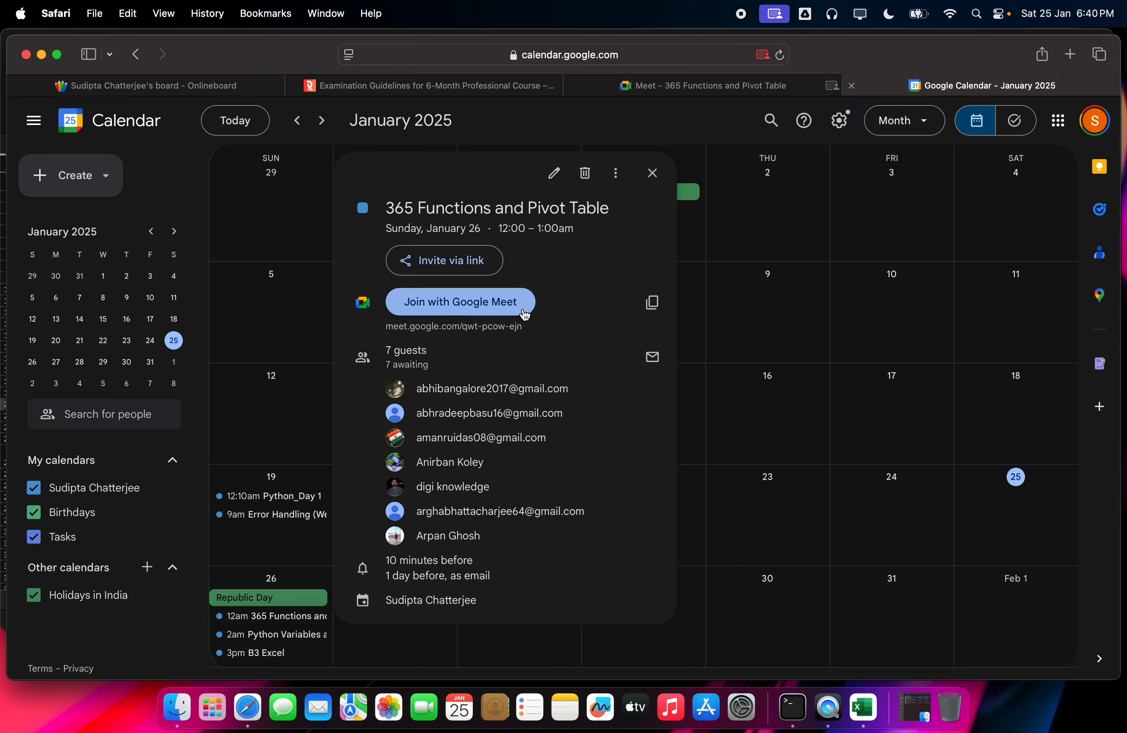
left_click(554, 173)
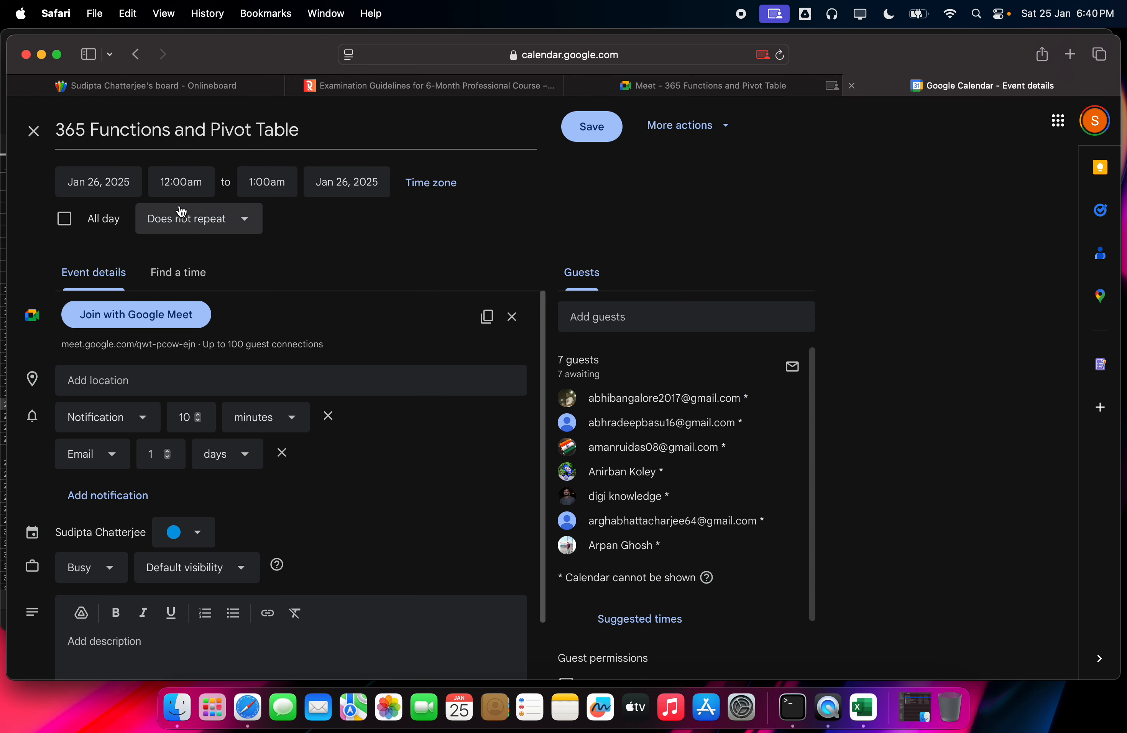
left_click(93, 181)
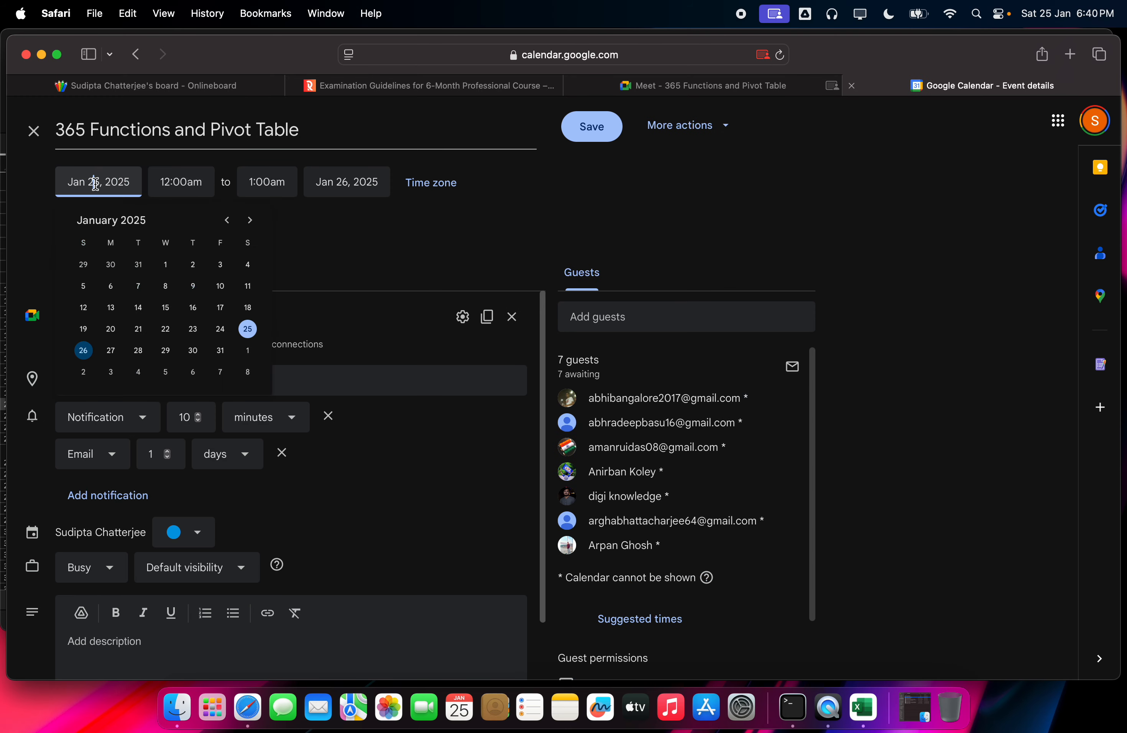
left_click(247, 329)
left_click(585, 138)
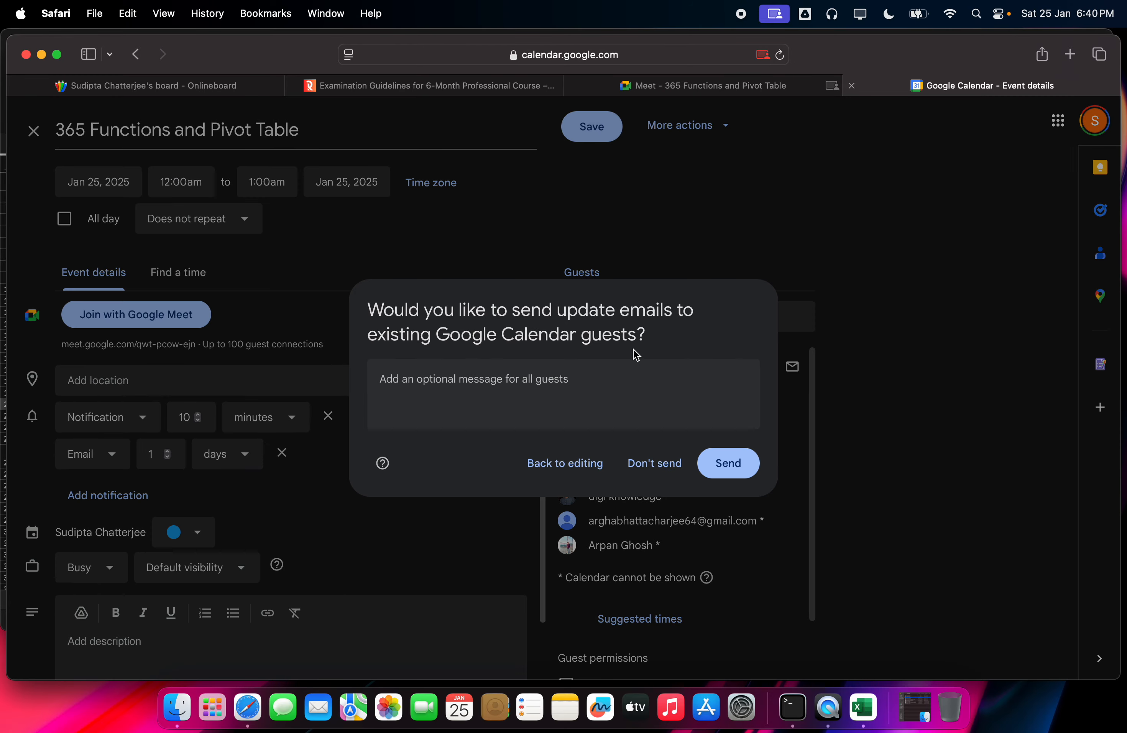
left_click(722, 461)
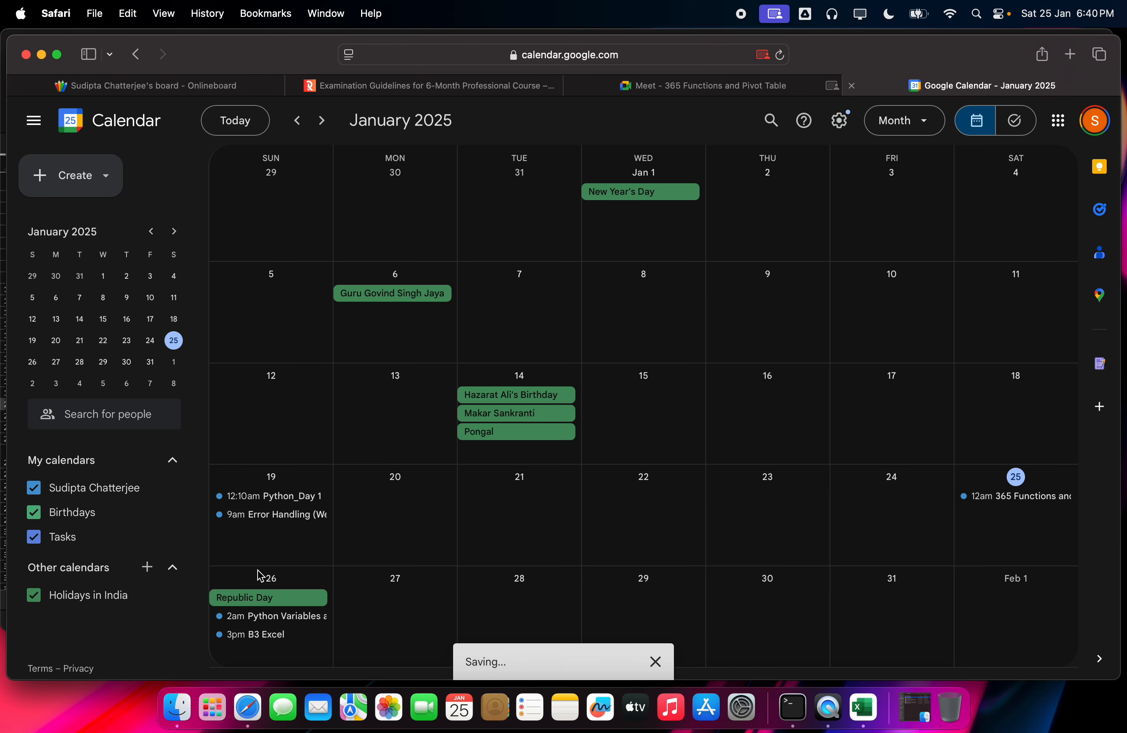
Step: Stop screen sharing and copy the event's Meet joining info
left_click(987, 496)
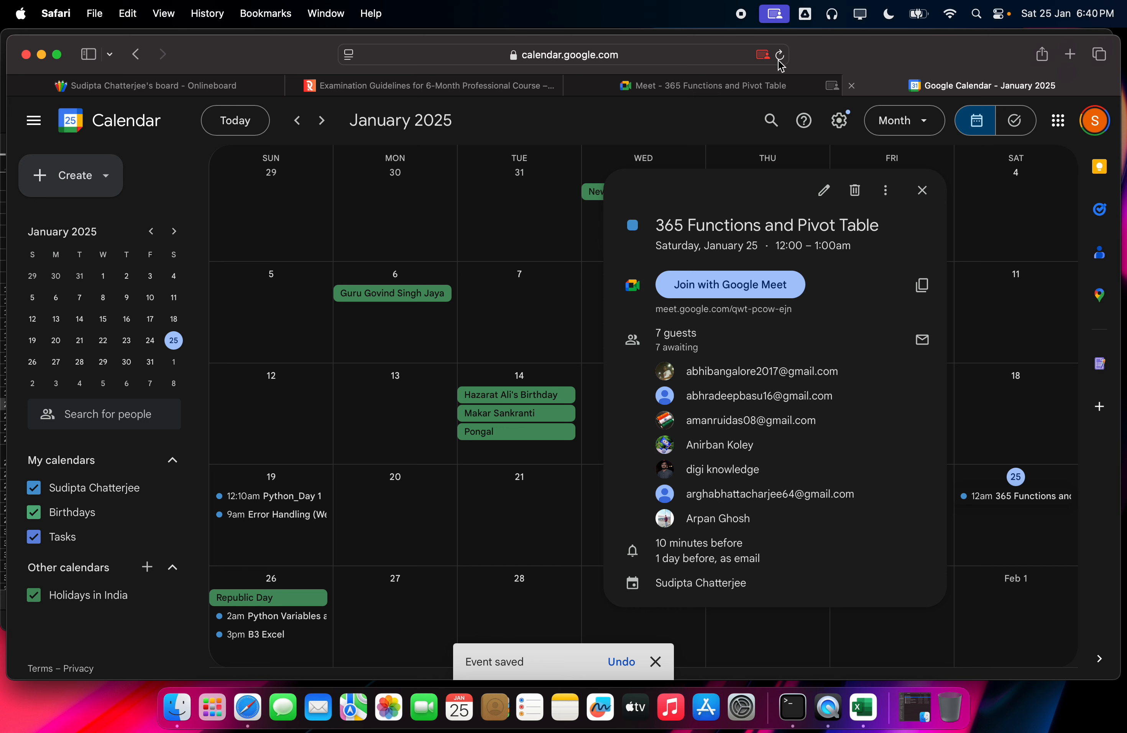
left_click(785, 17)
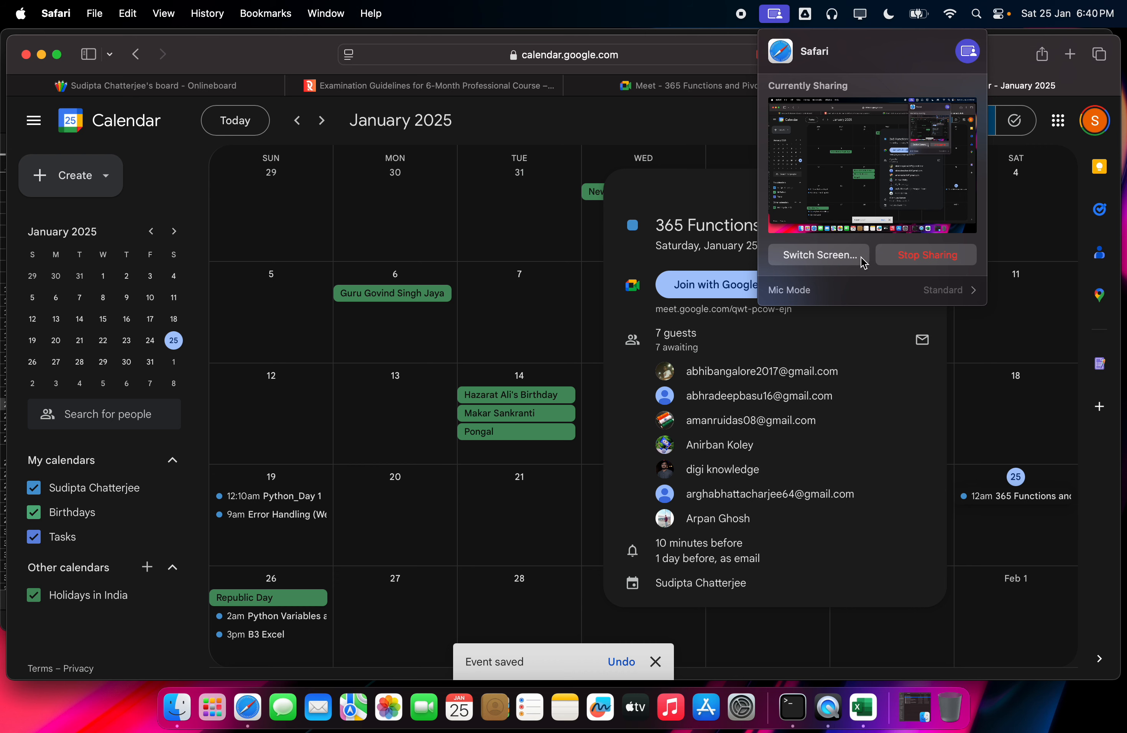
left_click(907, 259)
left_click(1042, 54)
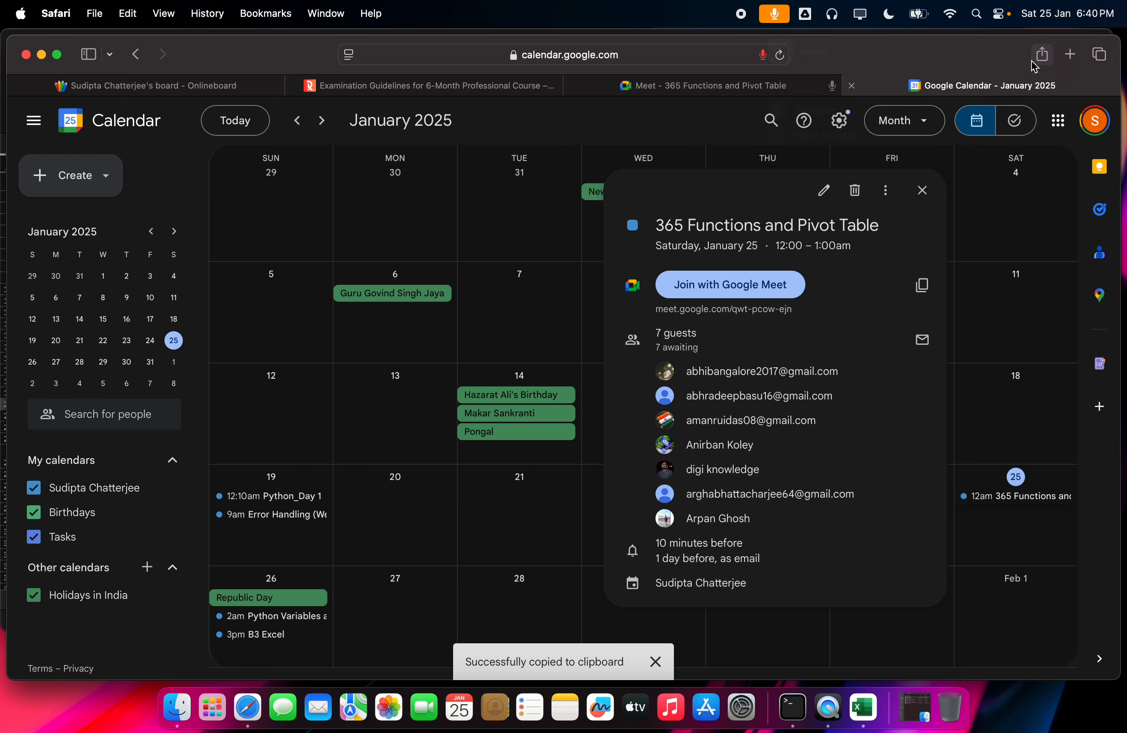
left_click(1042, 53)
left_click(1072, 59)
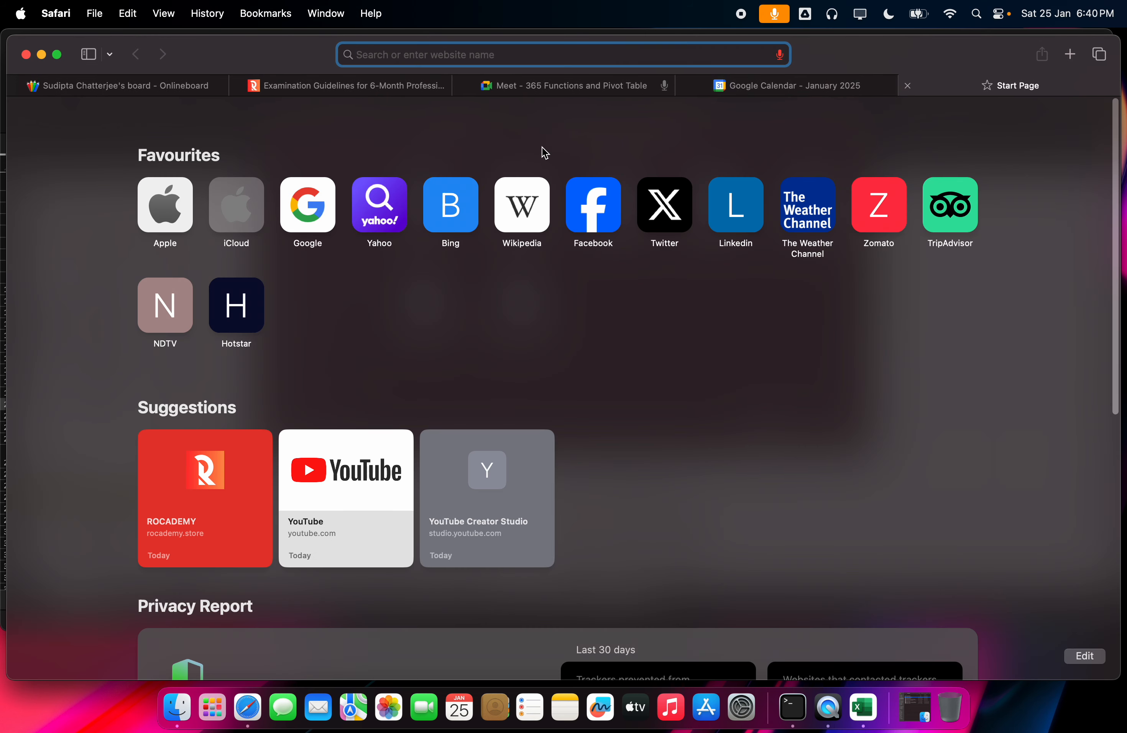
Step: Paste and send the joining info to The Analyst_Jan'Batch3 group on WhatsApp Web, then close WhatsApp
type("web w")
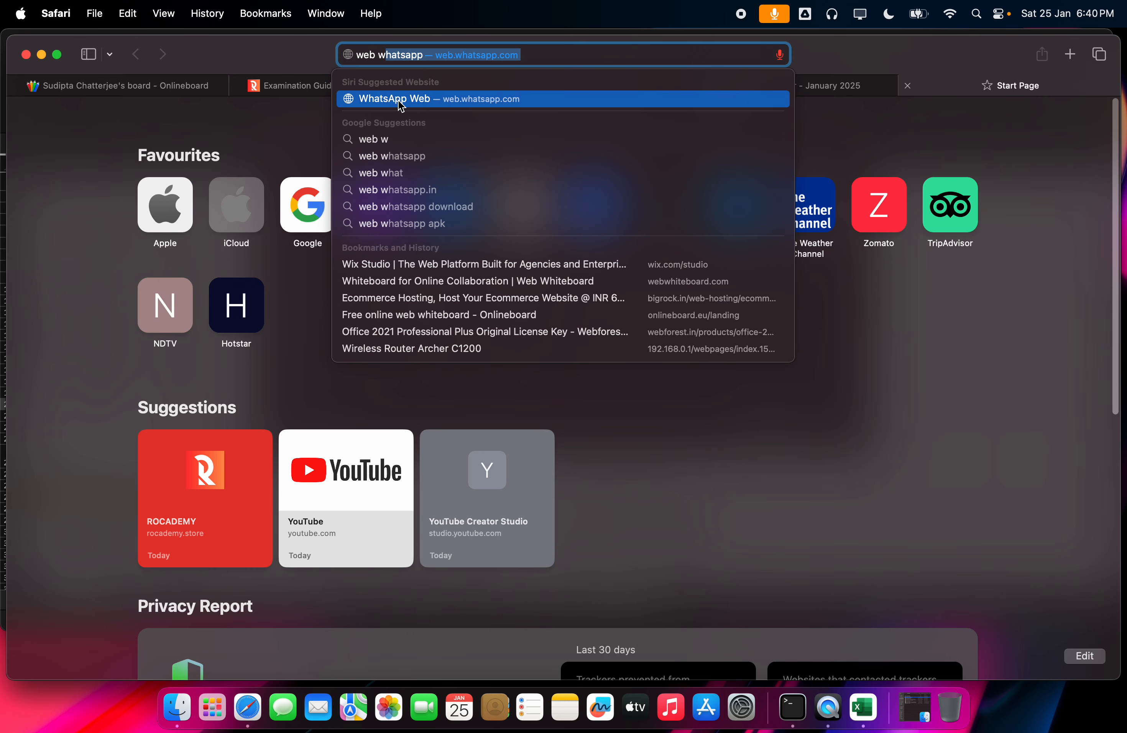
left_click(402, 100)
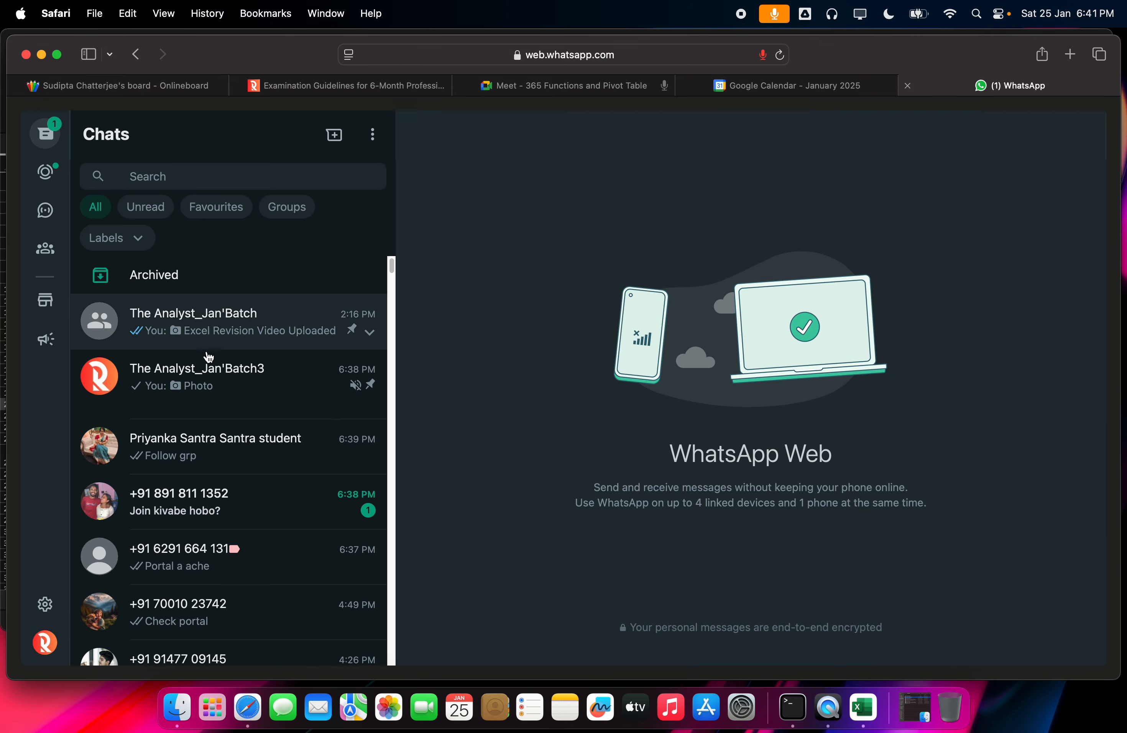
left_click(227, 386)
type("365 Functions and Pivot Table Saturday, January 25 · 12:00 – 1:00am Time zone: Asia/Colombo Google Meet joining info Video call link: https://meet.google.com/qwt-pcow-ejn")
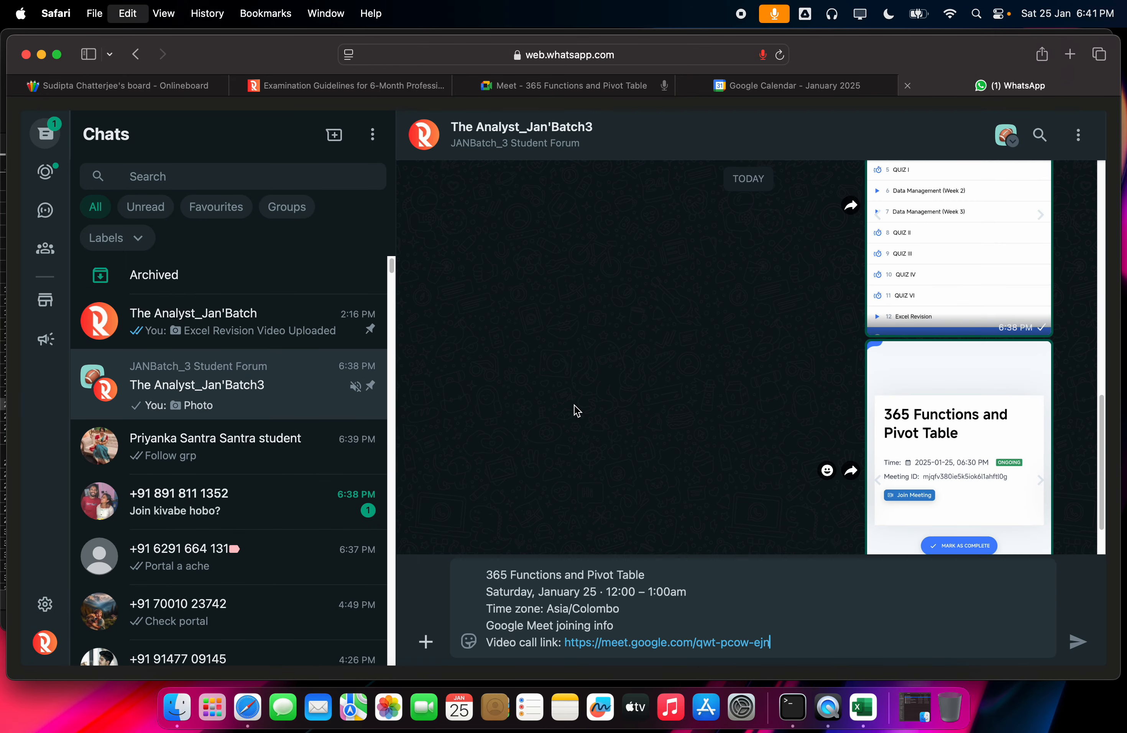
key("Return")
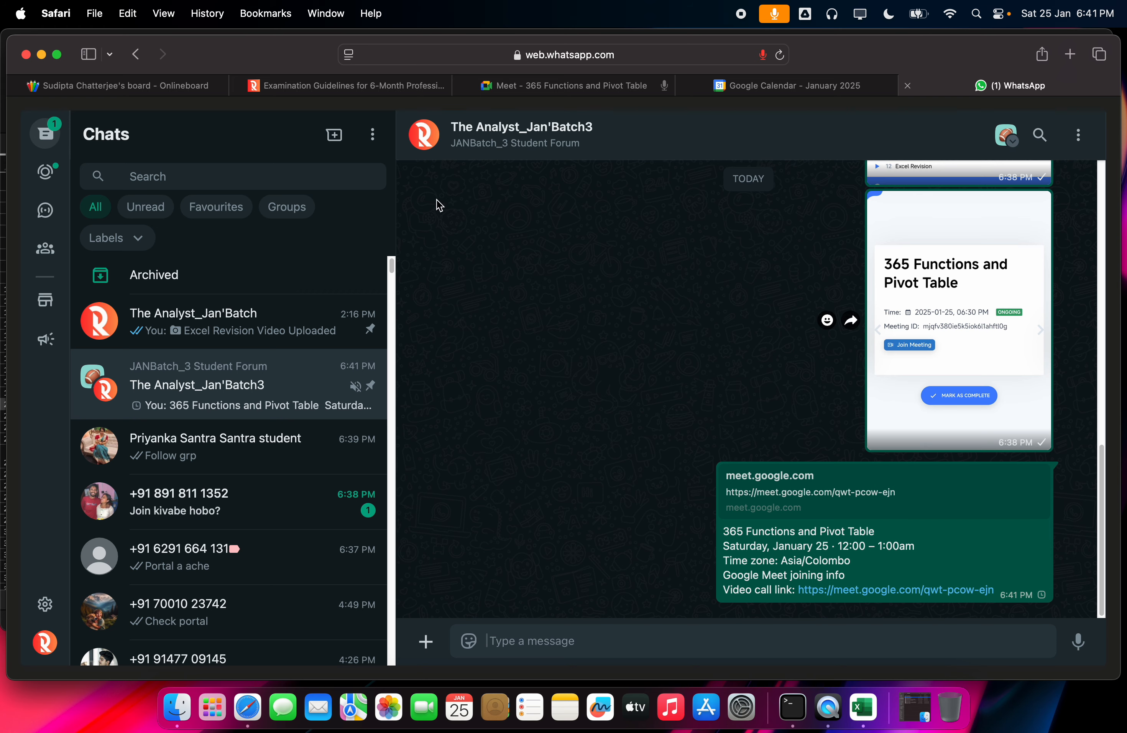
left_click(829, 86)
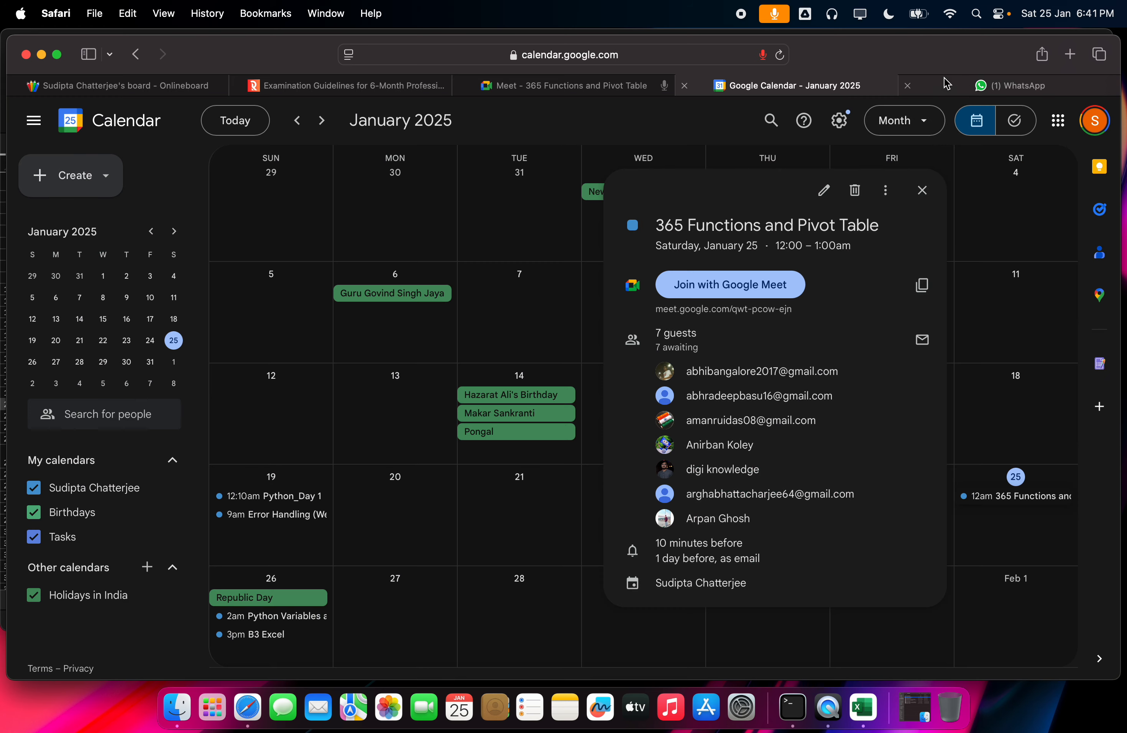
left_click(908, 85)
Step: Close the WhatsApp and Calendar tabs and admit both waiting participants to the call
left_click(618, 293)
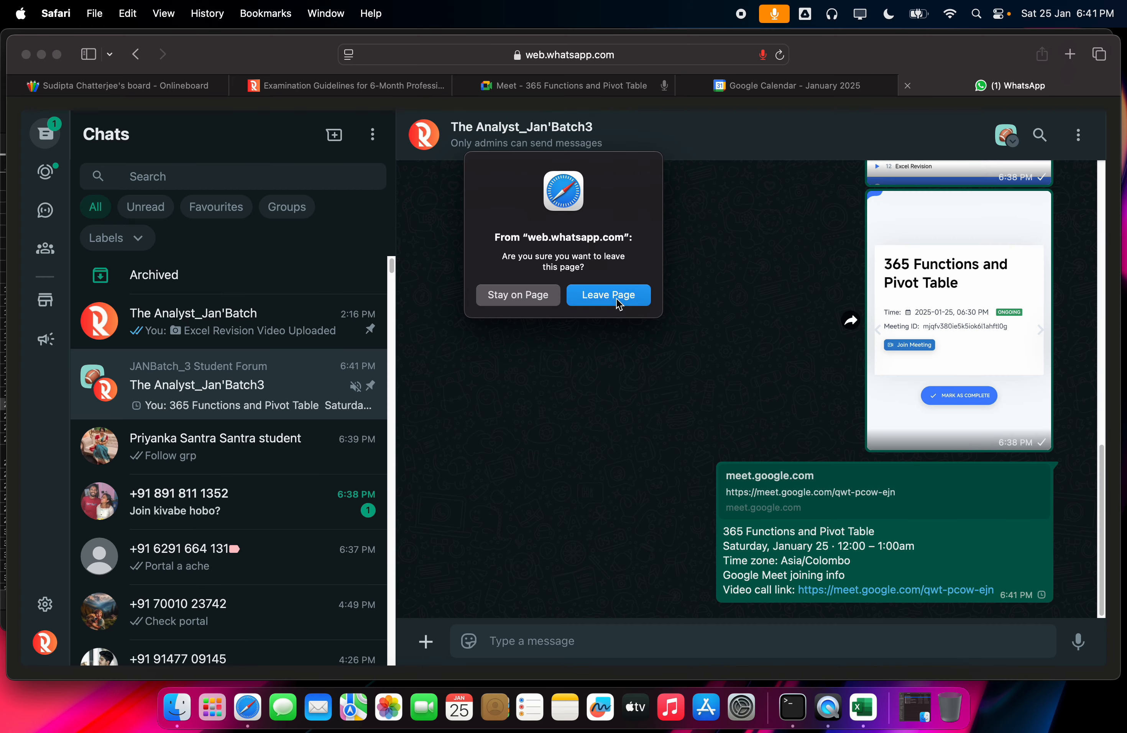
left_click(851, 86)
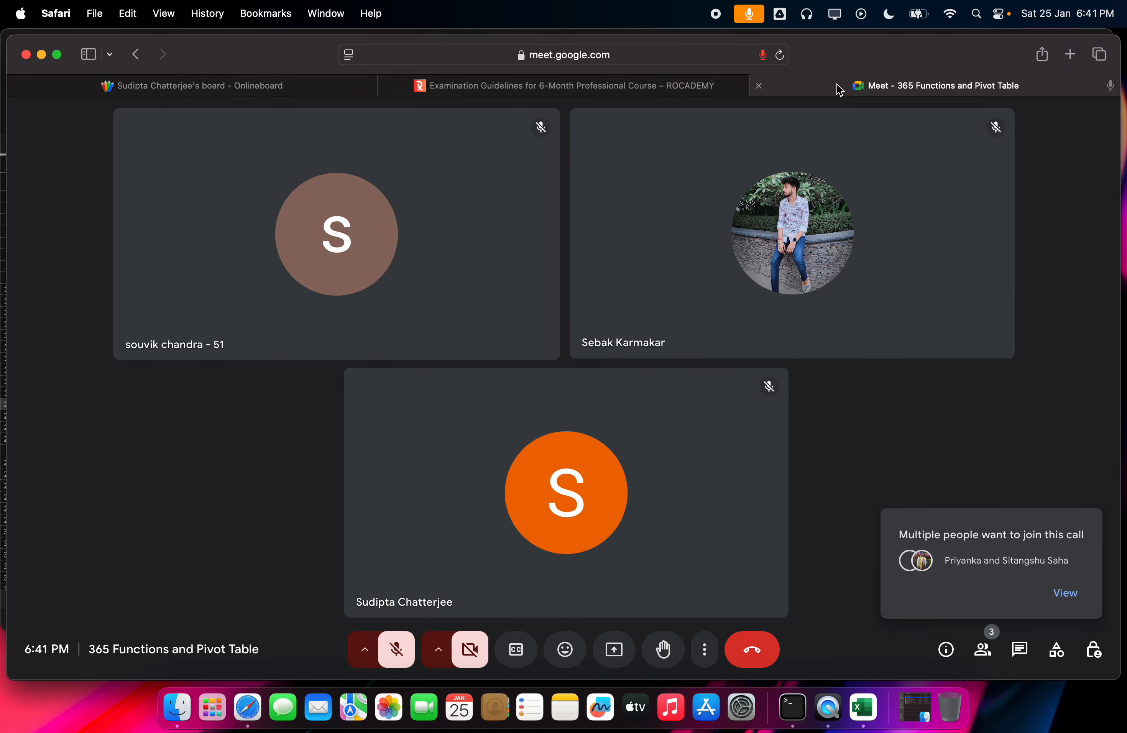
left_click(1065, 593)
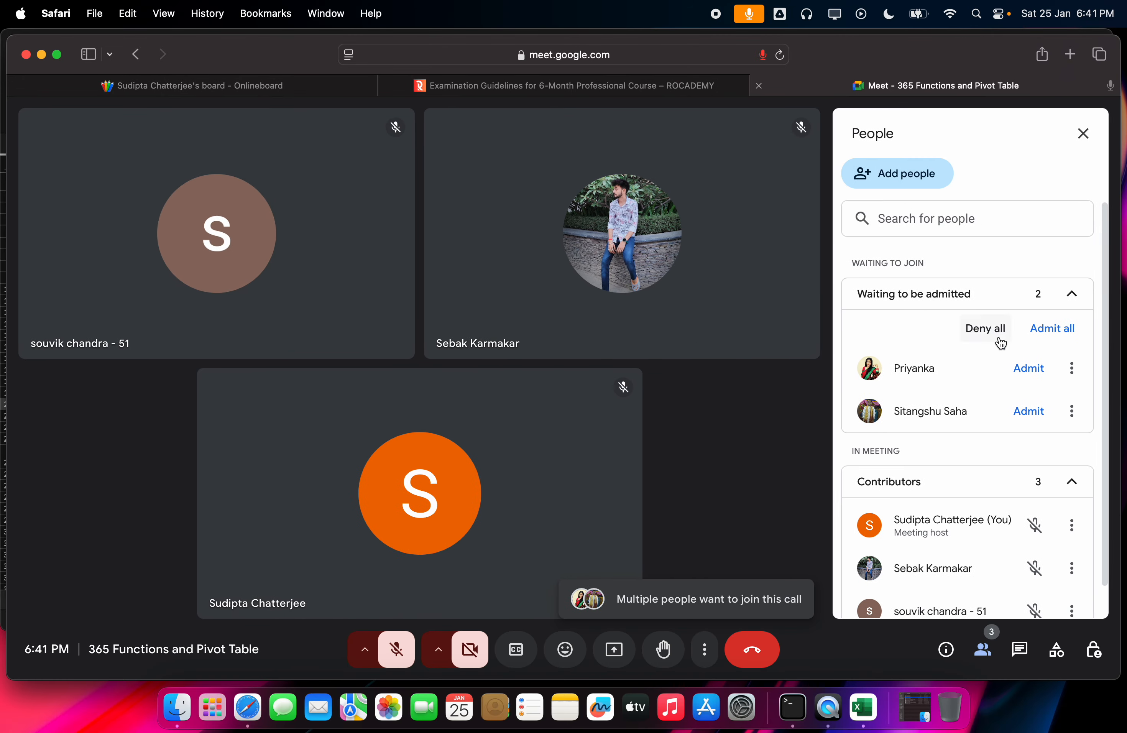
left_click(1063, 330)
left_click(656, 432)
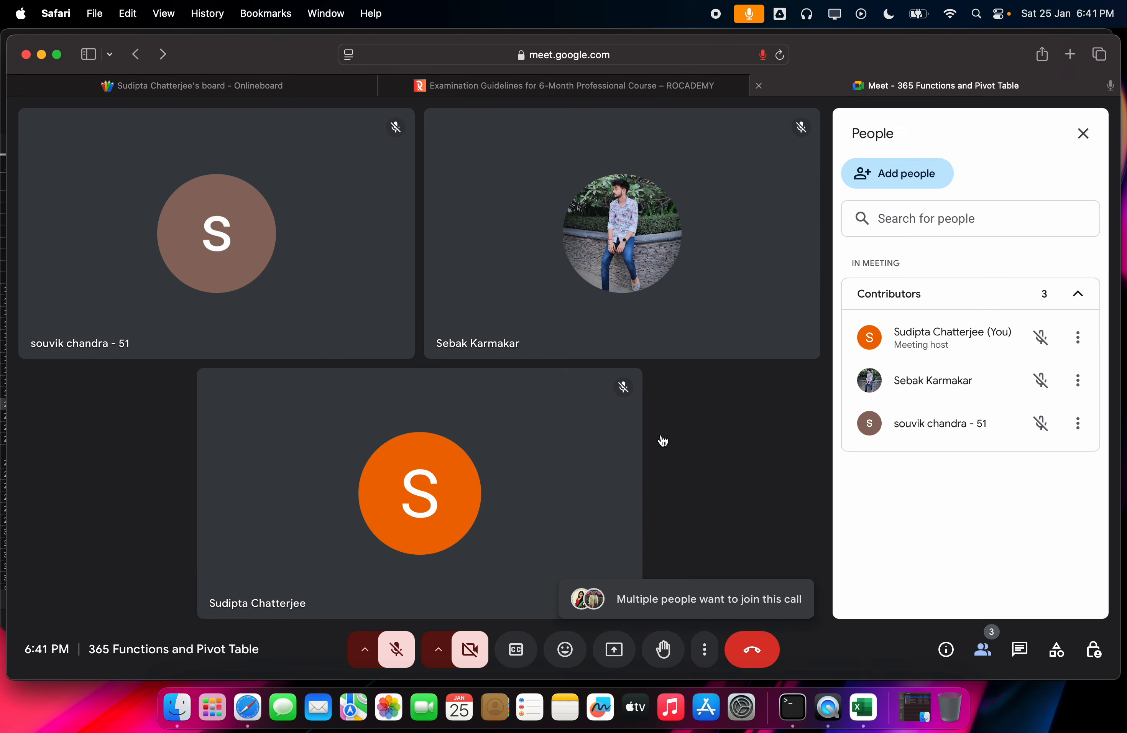
Step: Open rocademy.store in a new tab and continue the Excel Mastery Pro course
left_click(1069, 54)
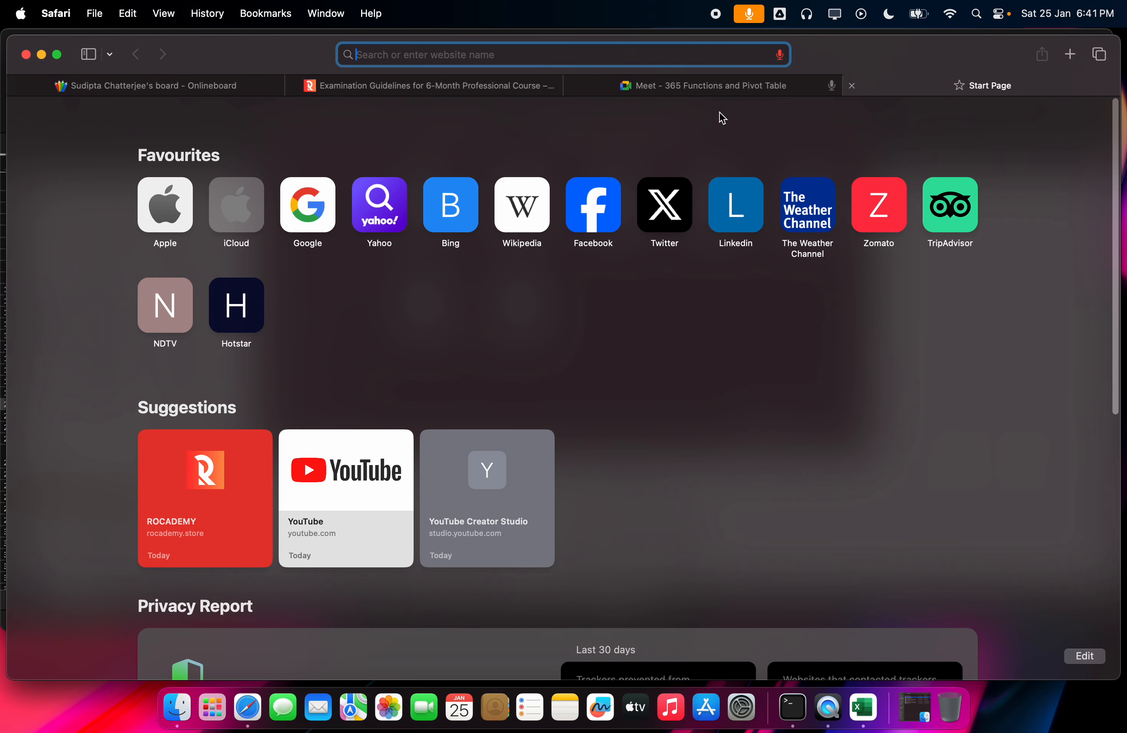
type("rocademy.store")
left_click(483, 102)
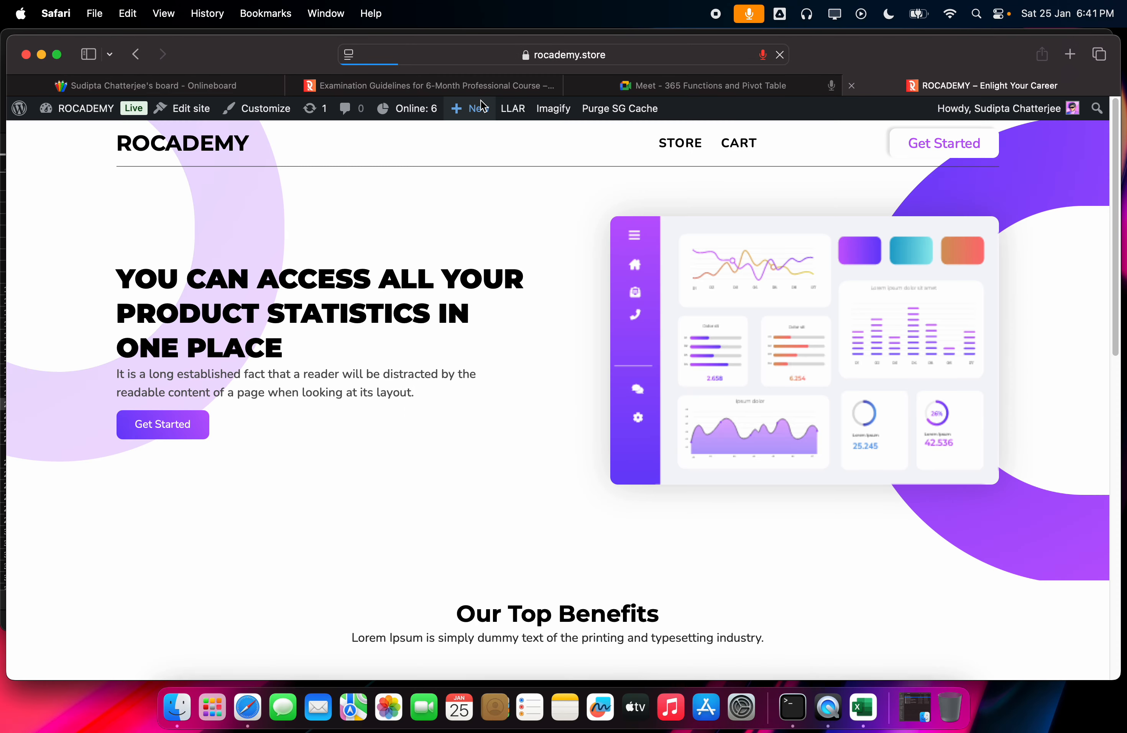
left_click(919, 152)
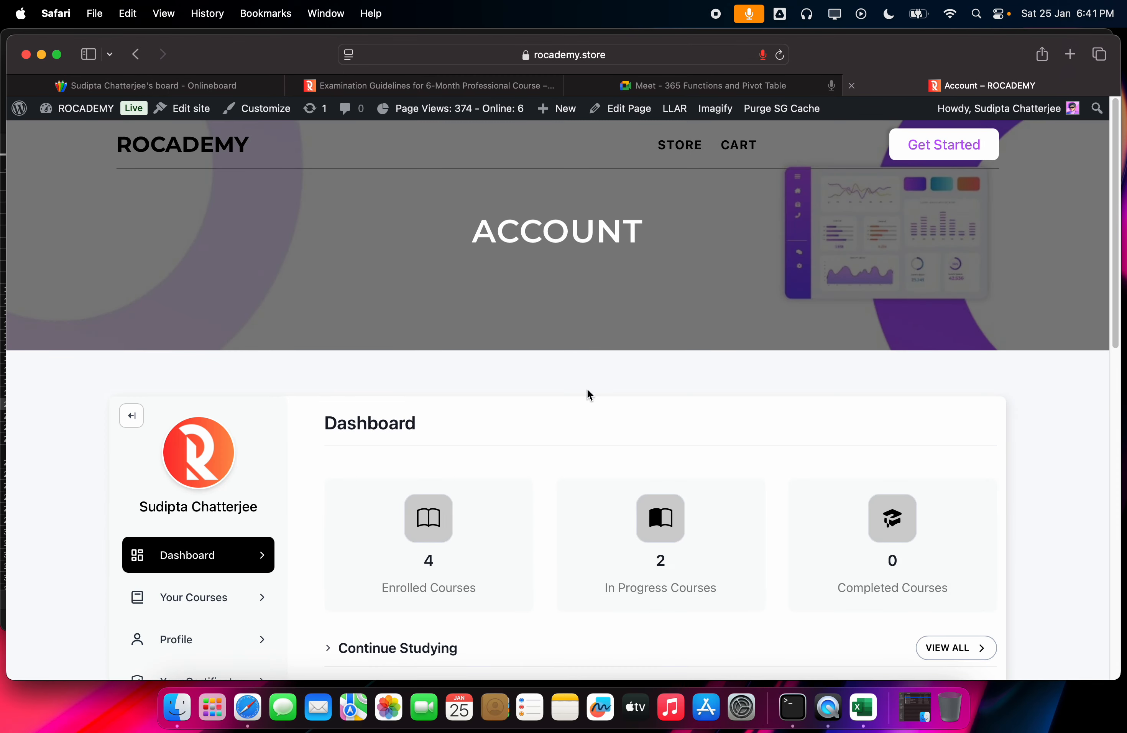
scroll(408, 370, "down", 10)
scroll(377, 354, "up", 10)
scroll(377, 354, "down", 10)
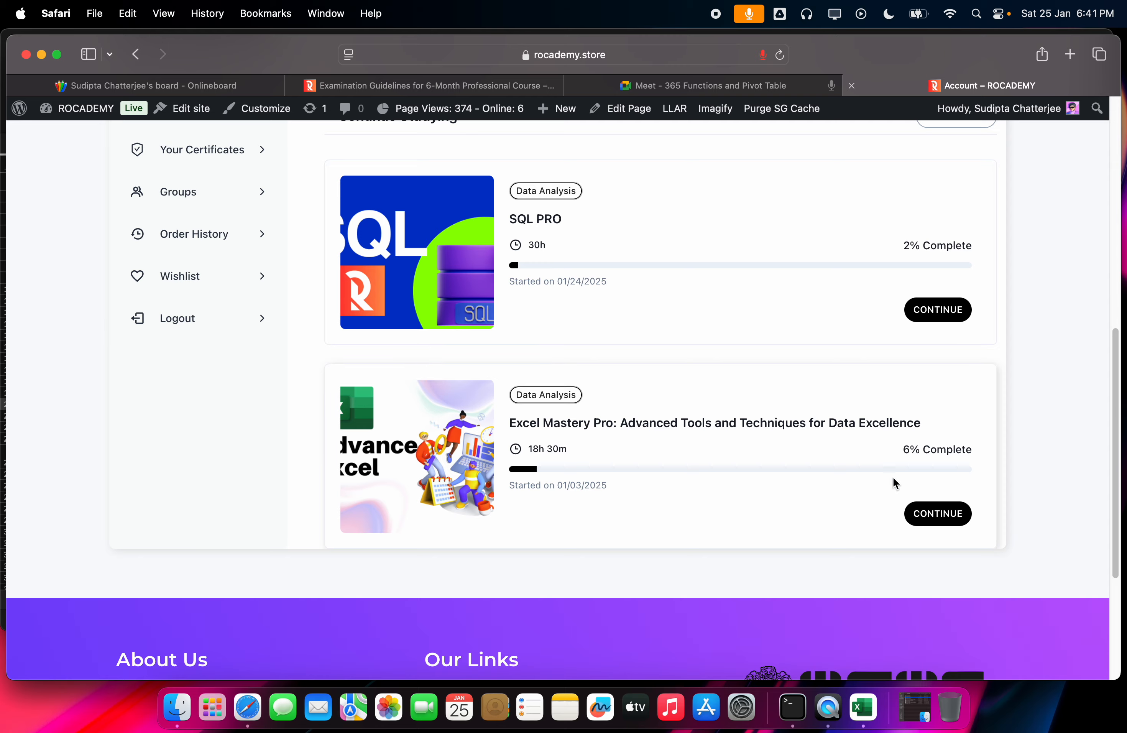
left_click(938, 513)
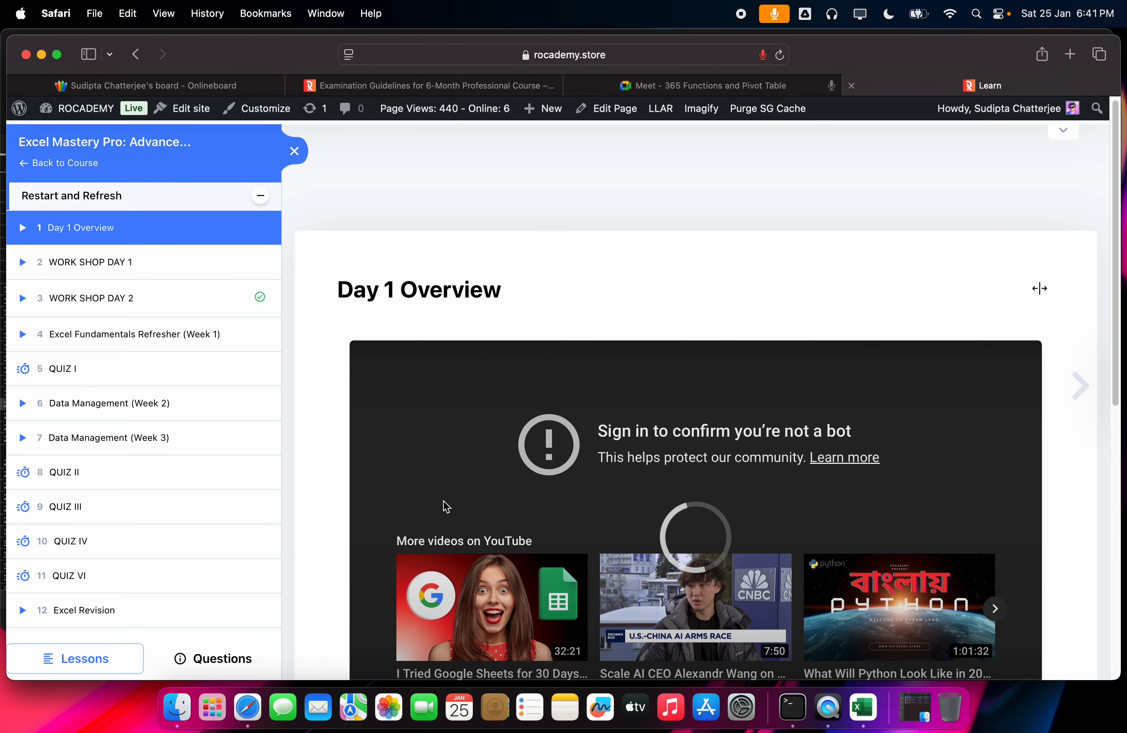
Step: Open the 365 Functions and Pivot Table lesson and start presenting in Meet
left_click(166, 606)
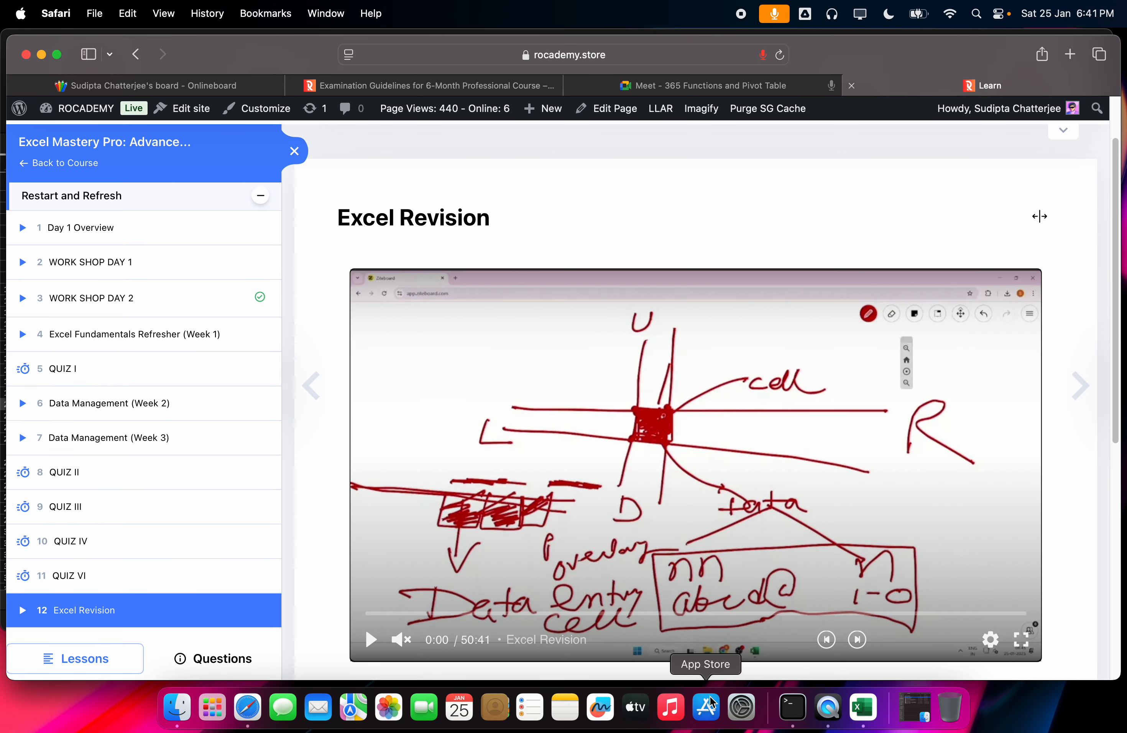
scroll(157, 591, "down", 3)
left_click(150, 592)
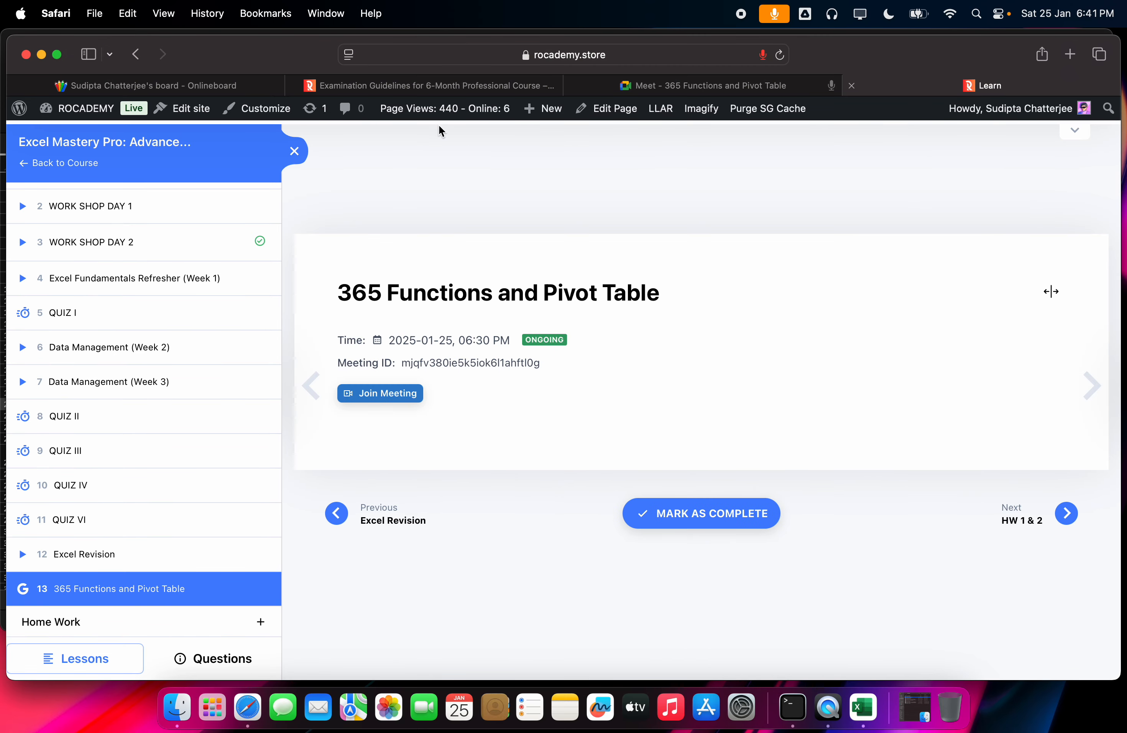
left_click(709, 85)
left_click(614, 649)
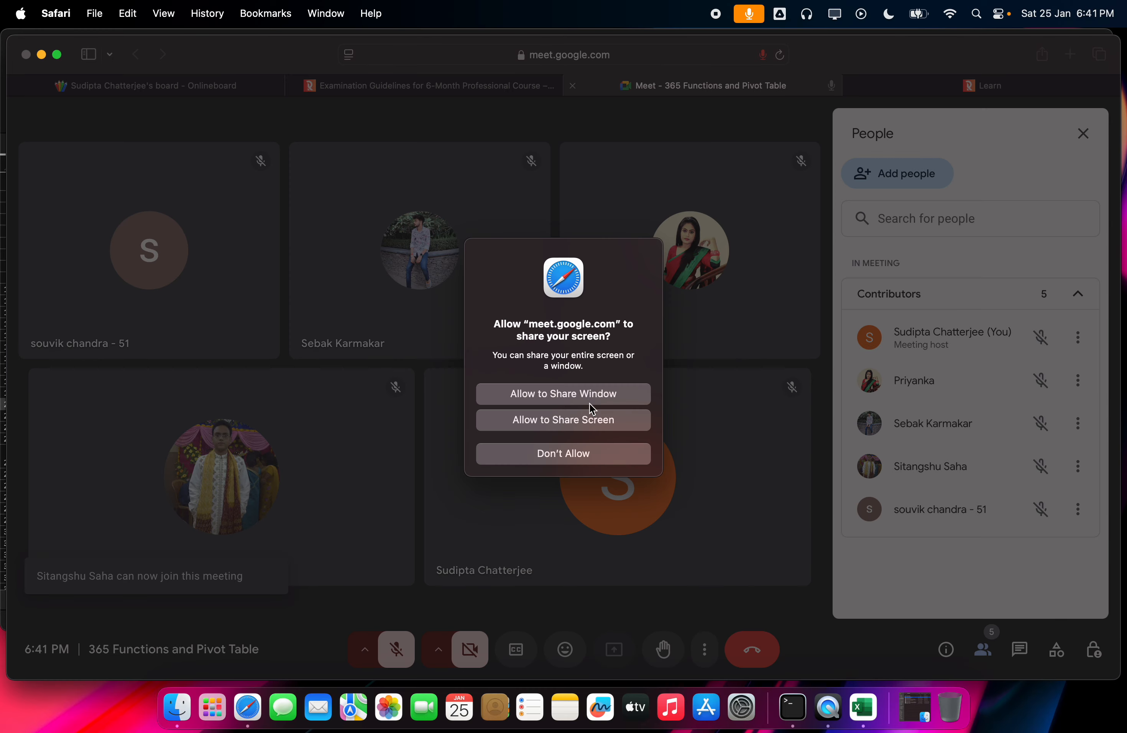
Step: Share the entire screen and unmute the microphone
left_click(589, 417)
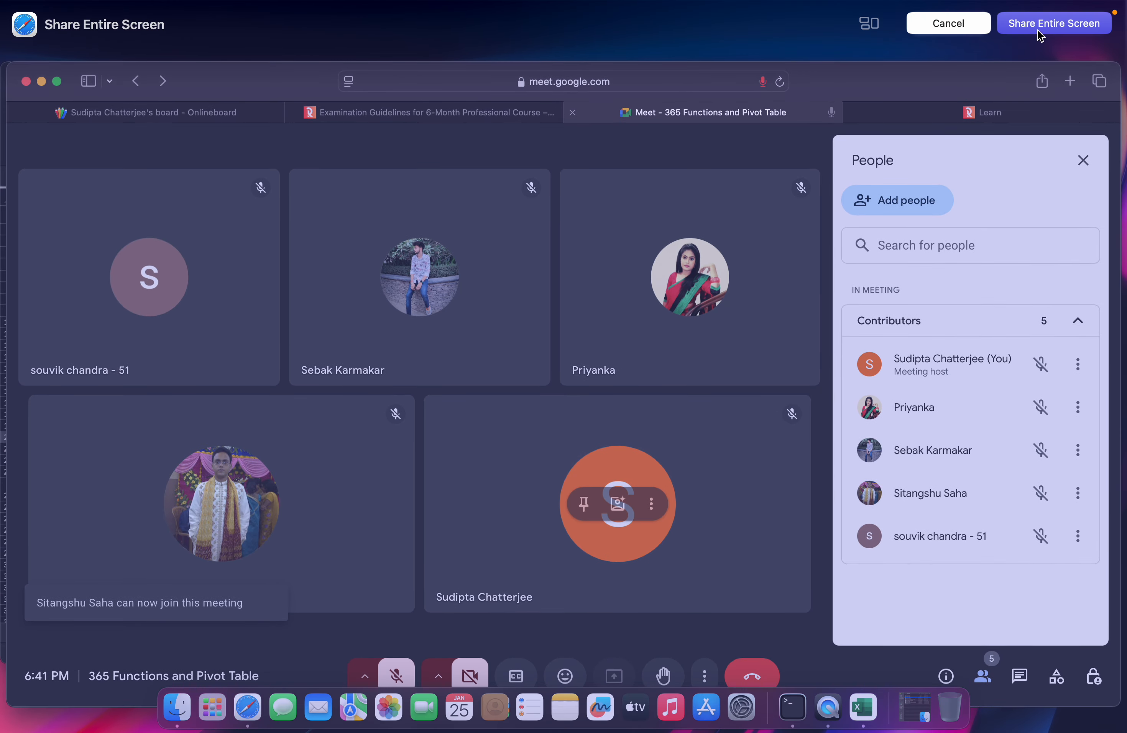
left_click(1040, 30)
left_click(365, 649)
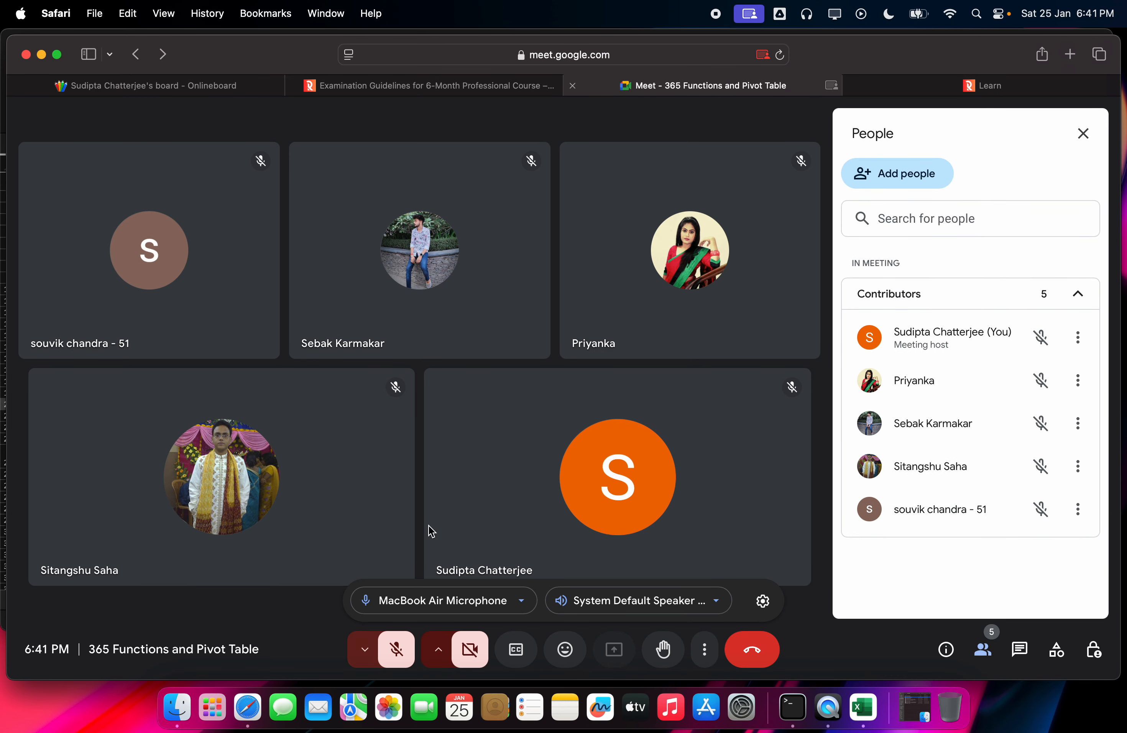
left_click(396, 649)
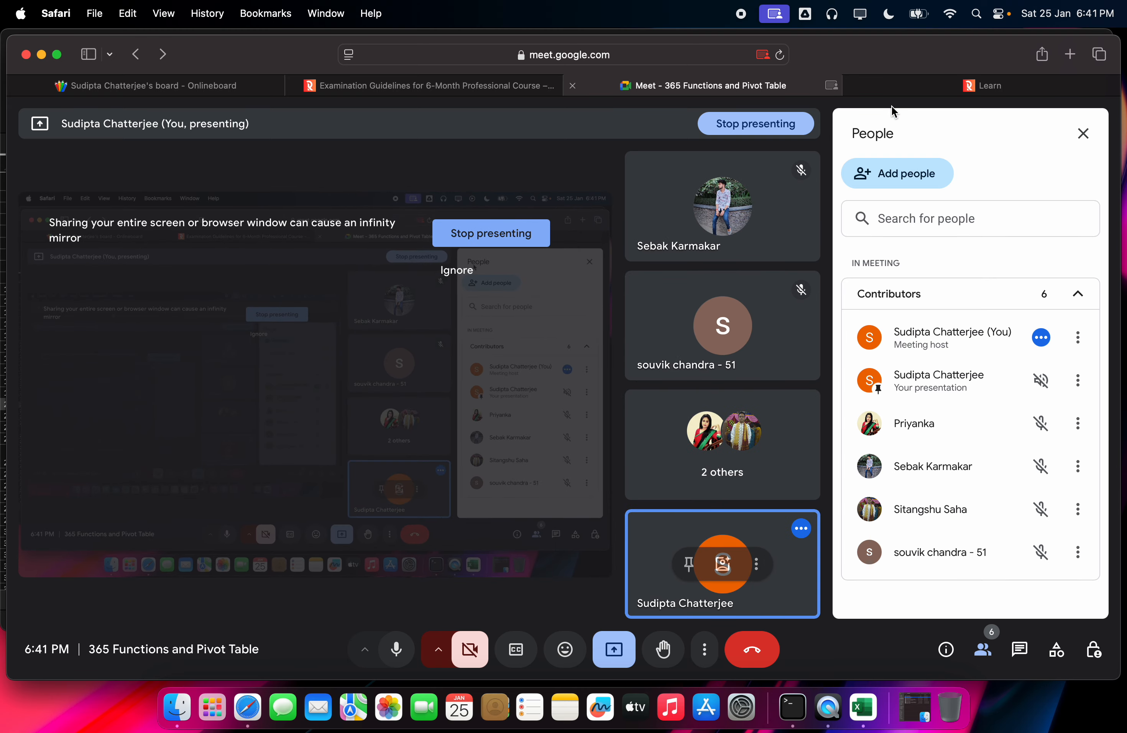
Step: Switch back and forth between the course lesson page and the Meet call
left_click(898, 87)
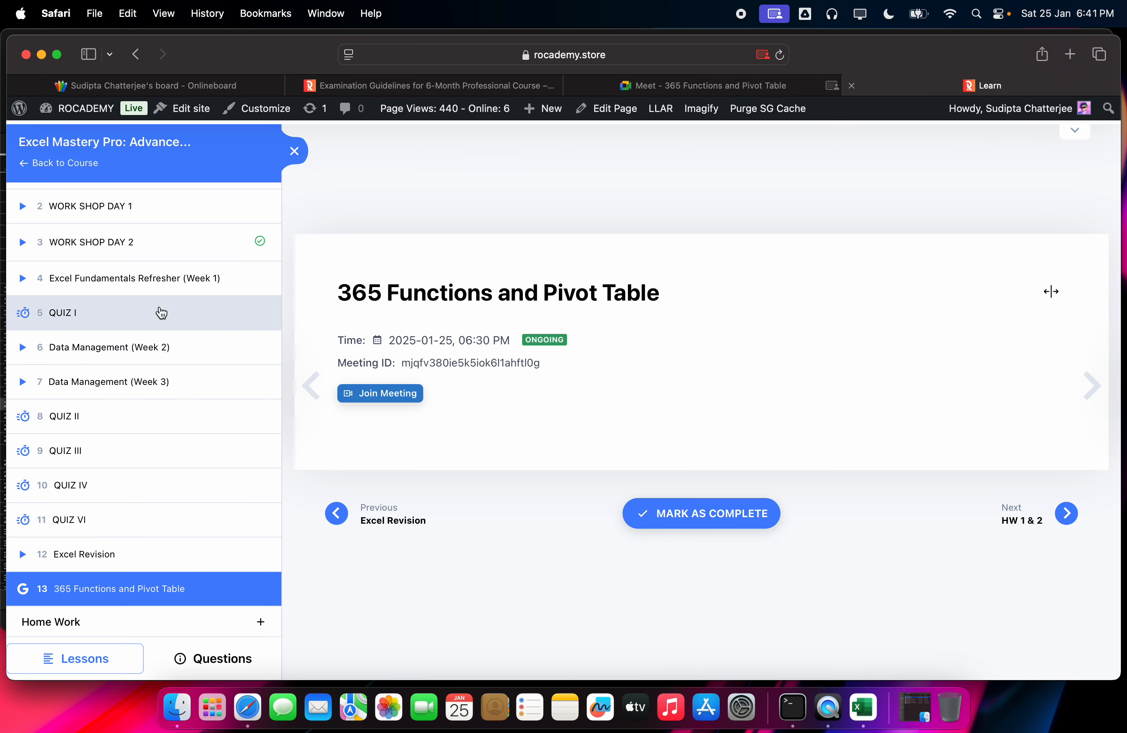
left_click(775, 86)
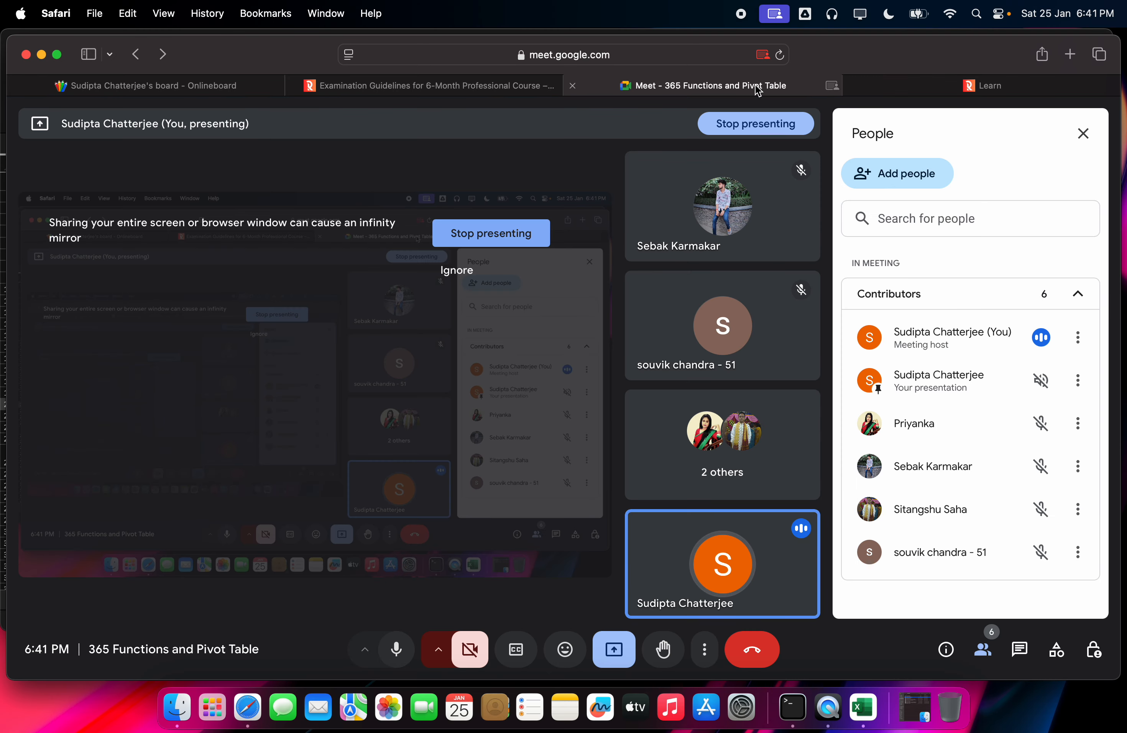
left_click(875, 92)
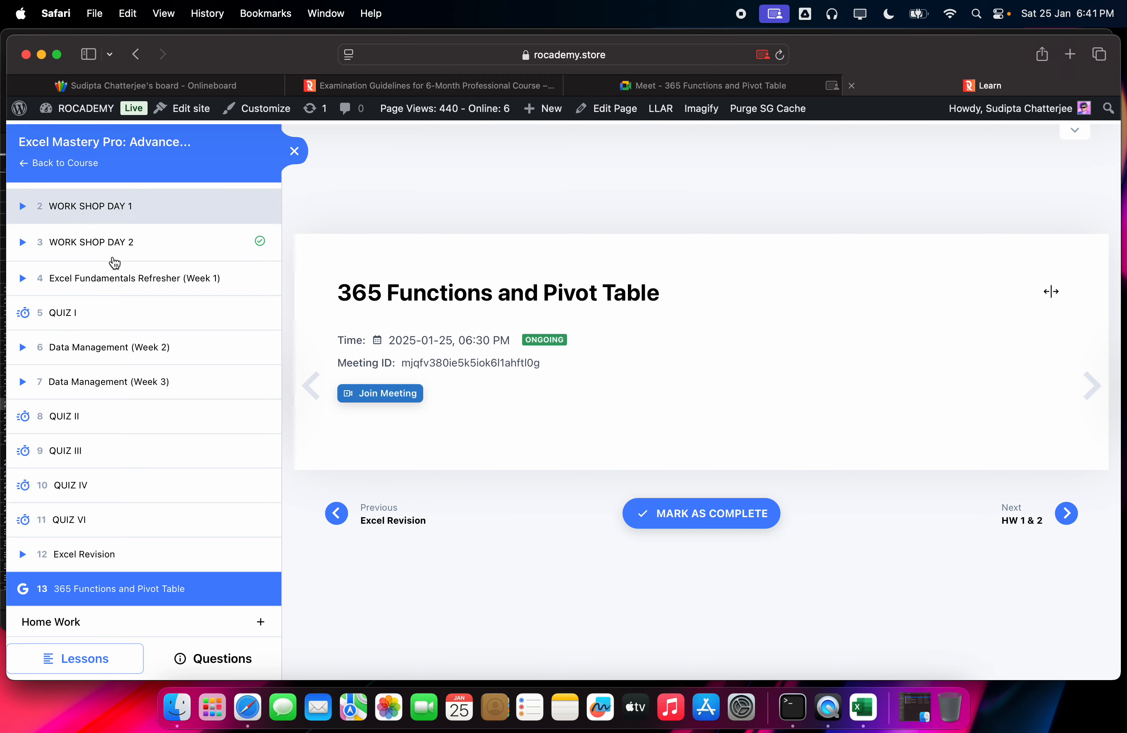
left_click(725, 85)
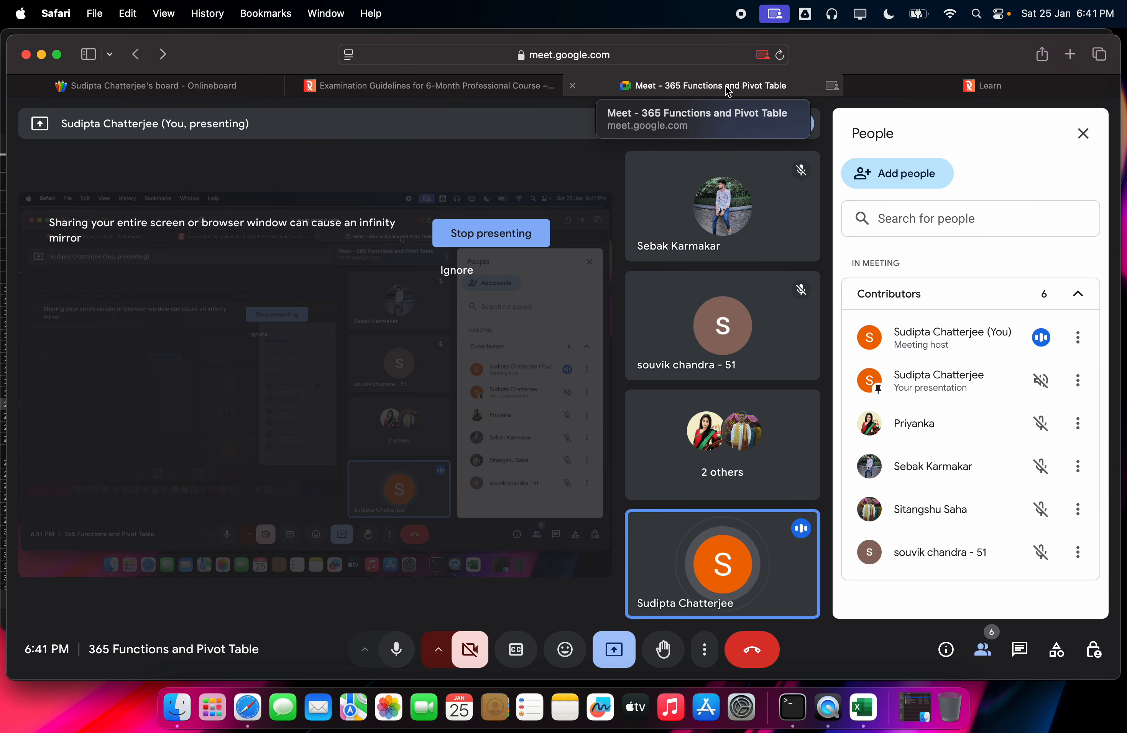
left_click(942, 85)
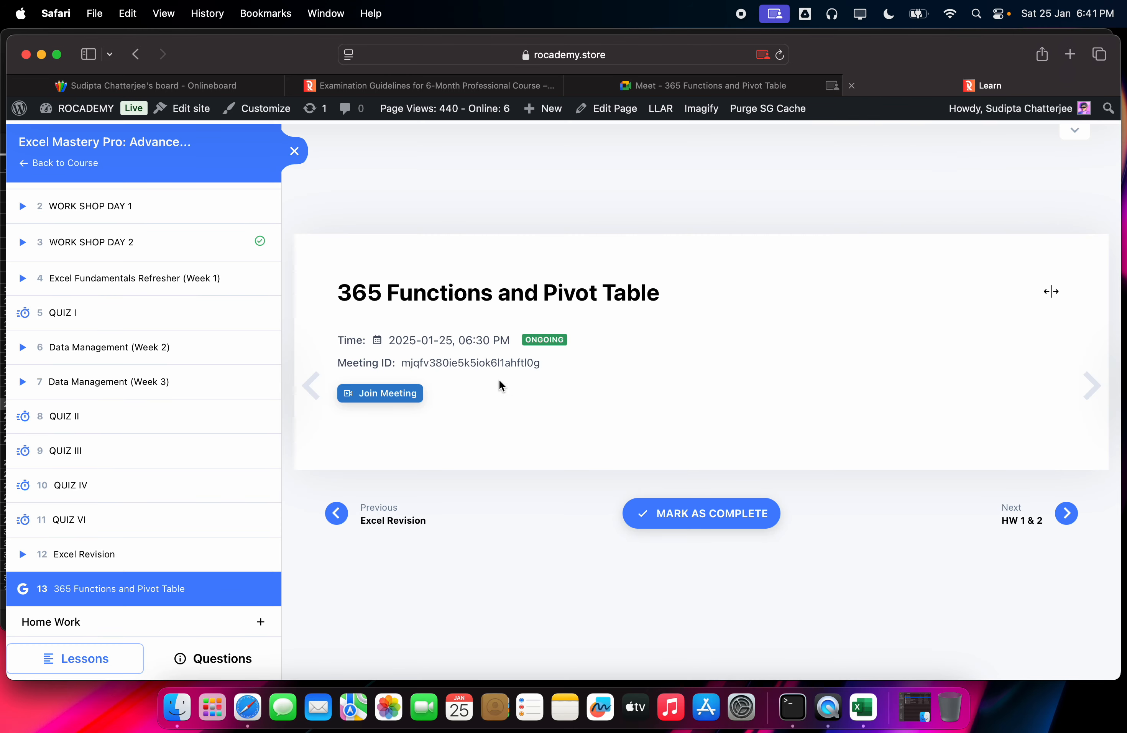
left_click(721, 86)
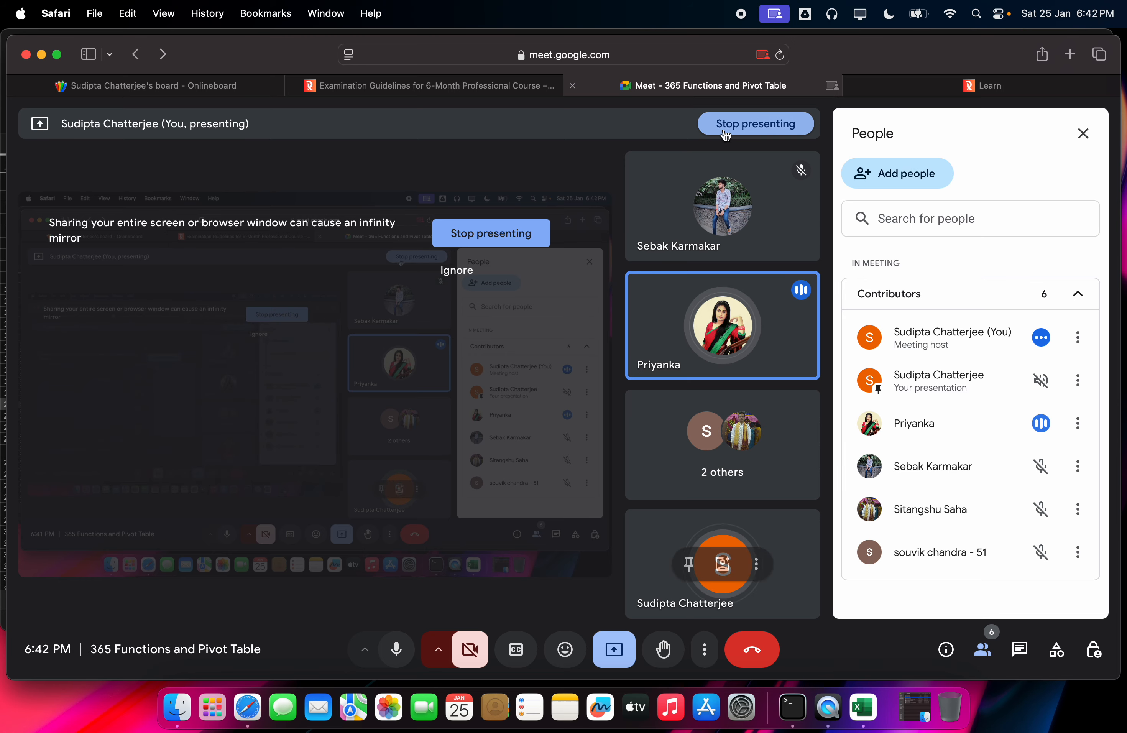
left_click(950, 84)
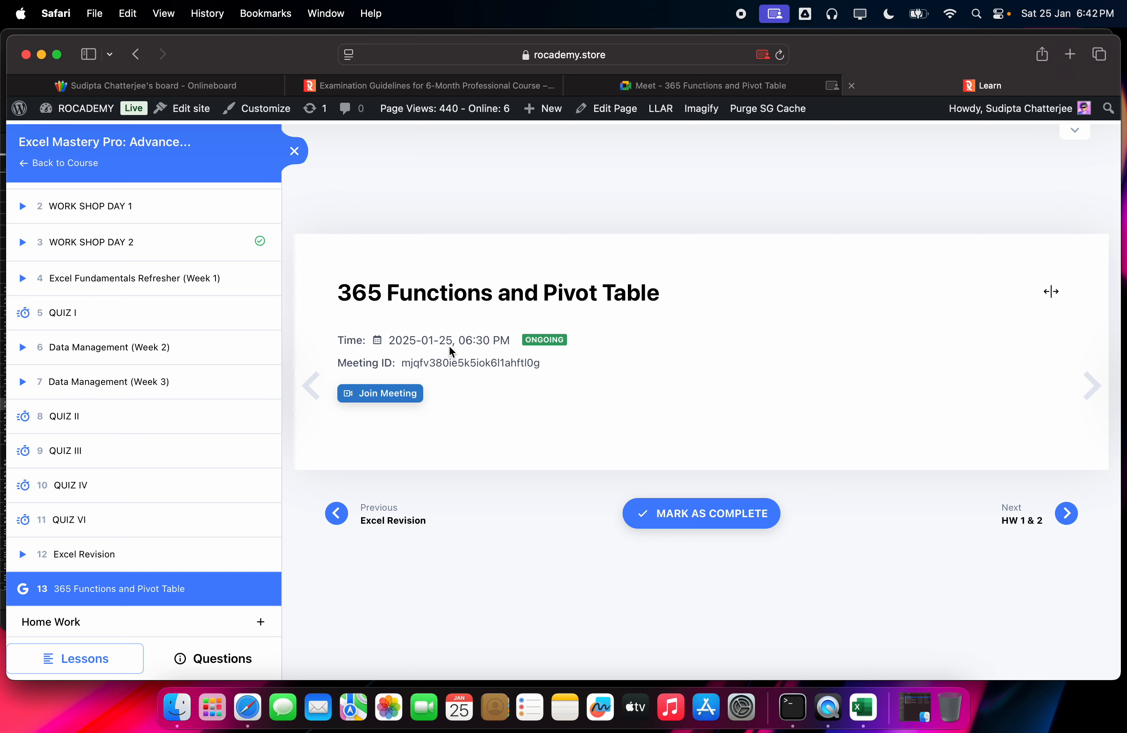
left_click(713, 83)
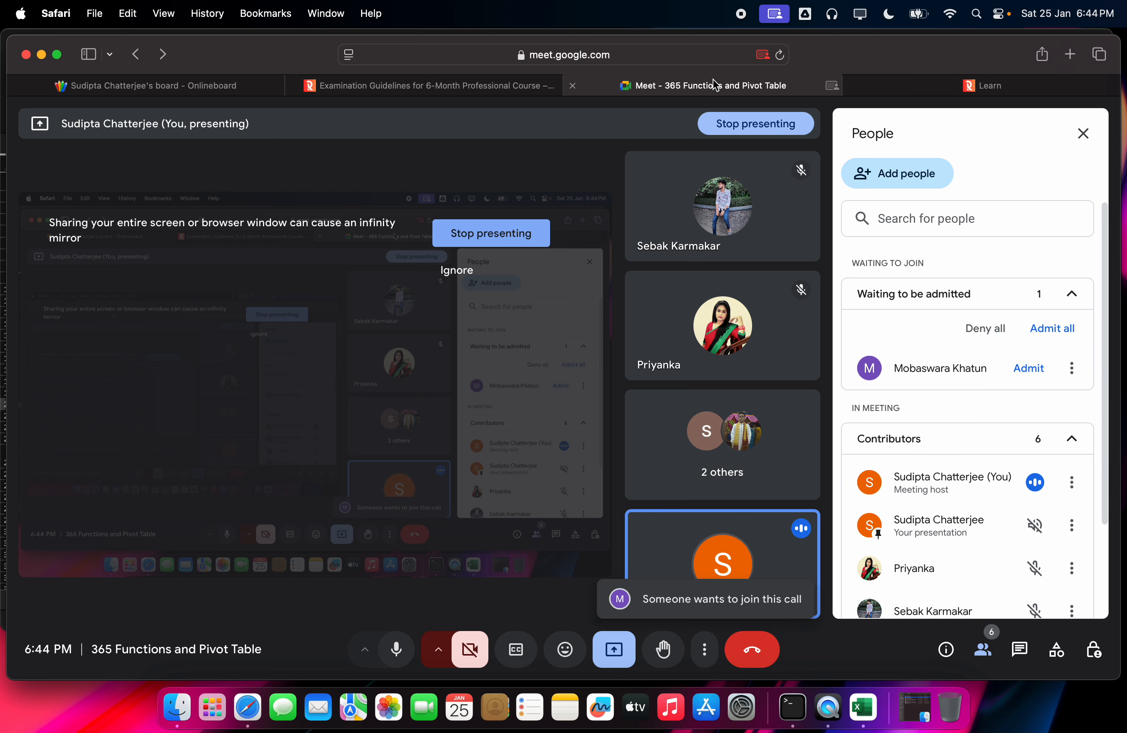
Step: Admit the waiting participant, bringing the call to seven contributors
left_click(1043, 325)
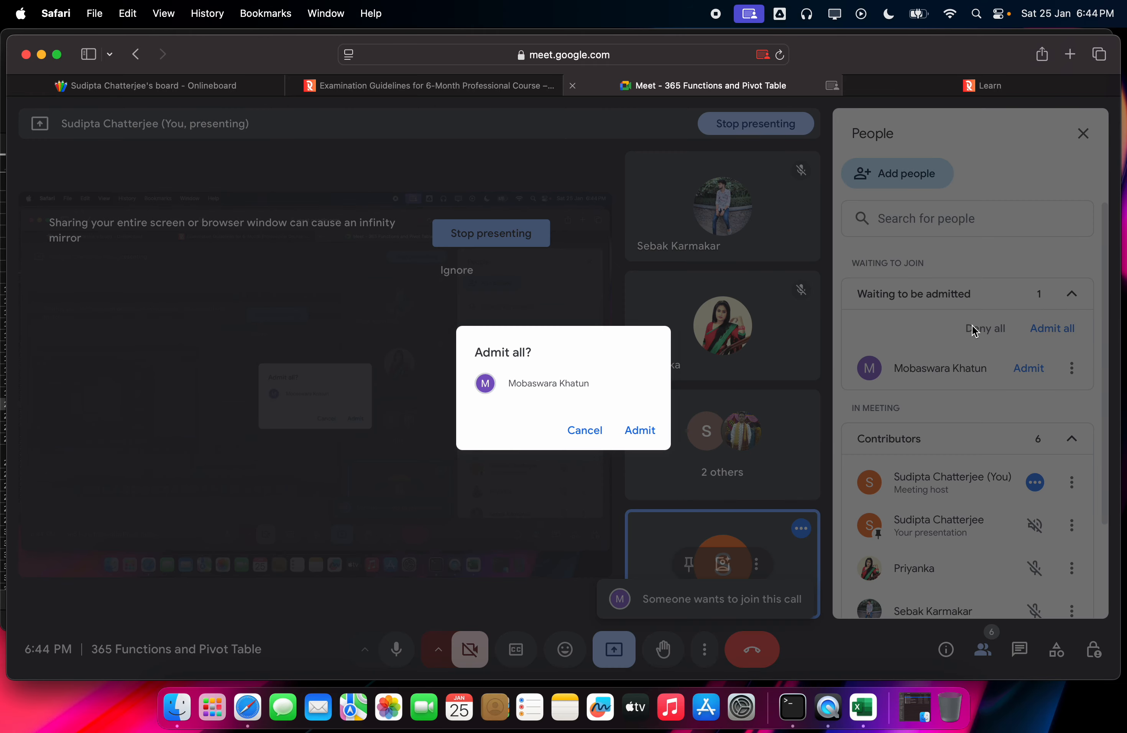
left_click(640, 430)
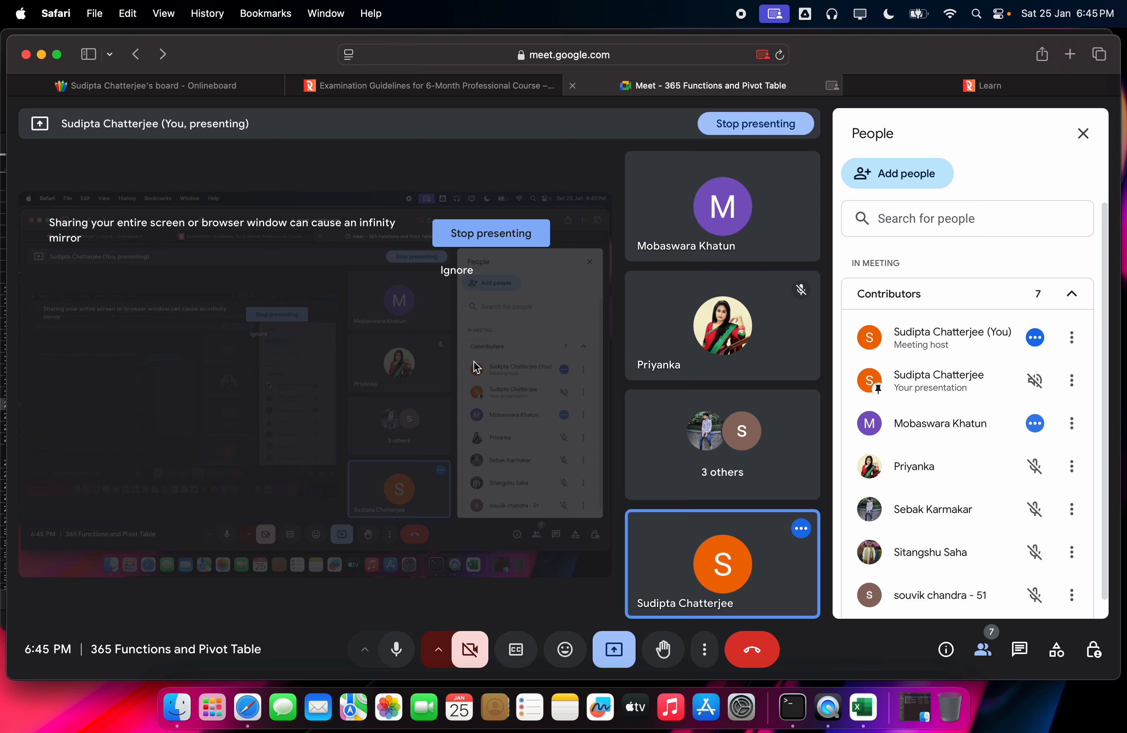
Step: Drag the Meet tab ahead of Examination Guidelines and cycle through the tabs, ending on Meet
left_click(486, 89)
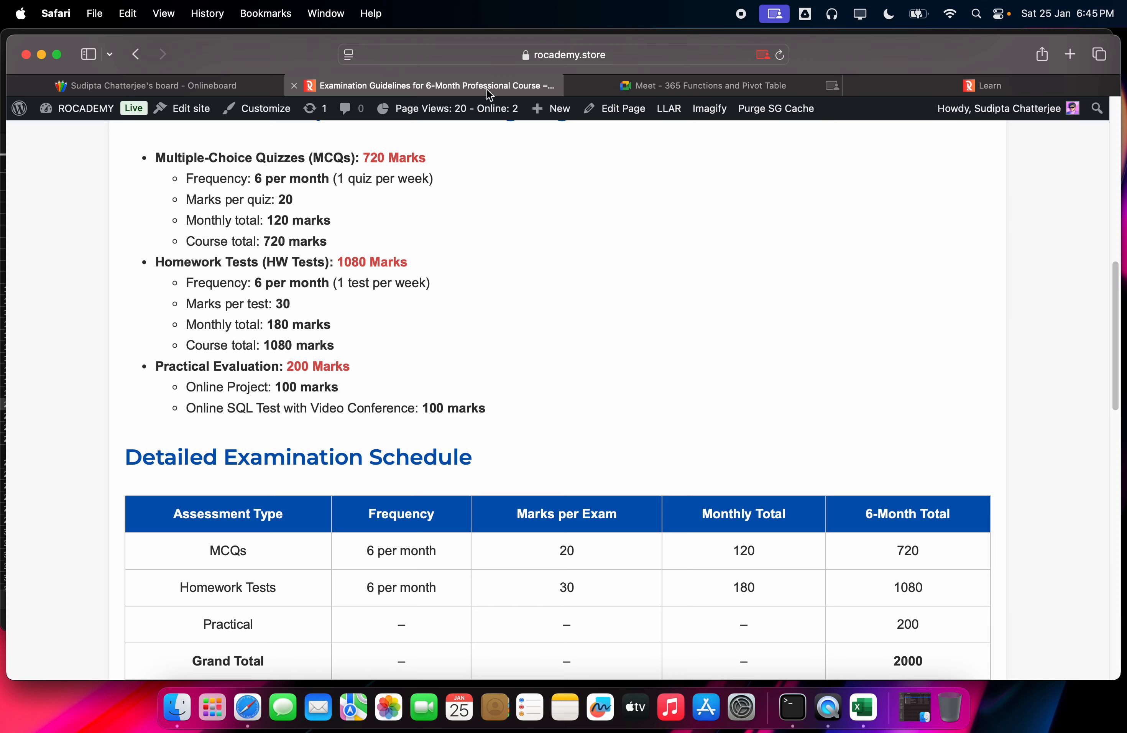
left_click_drag(598, 92, 383, 121)
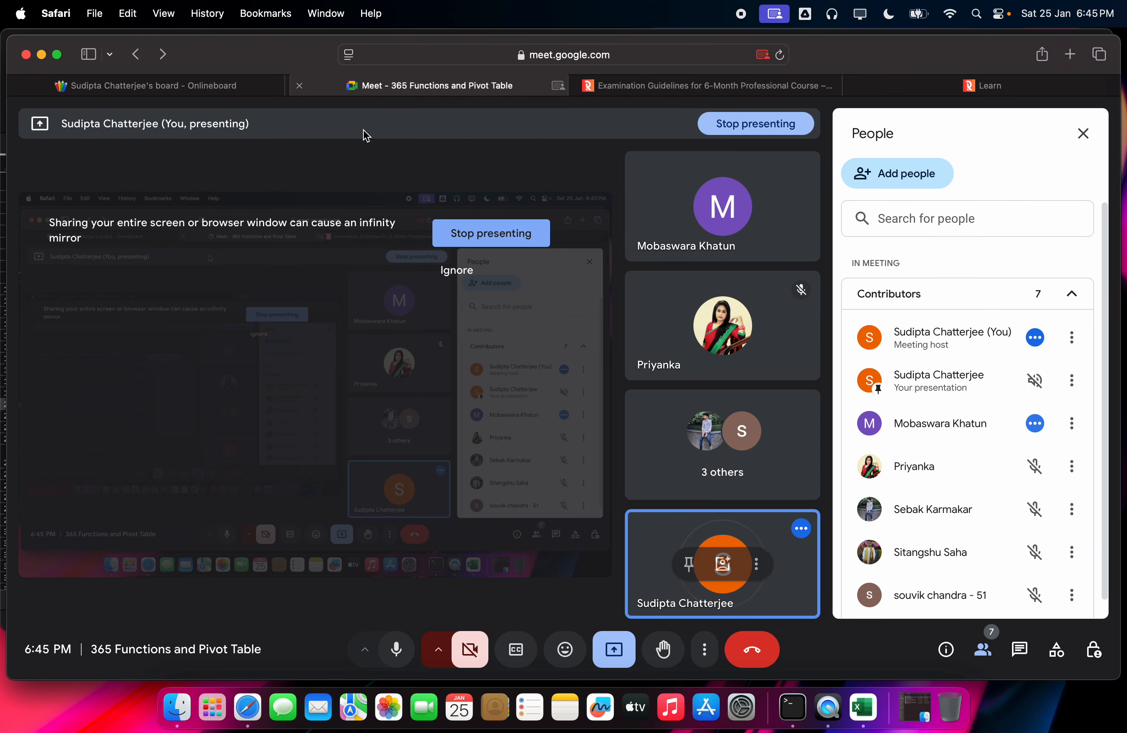
left_click(629, 87)
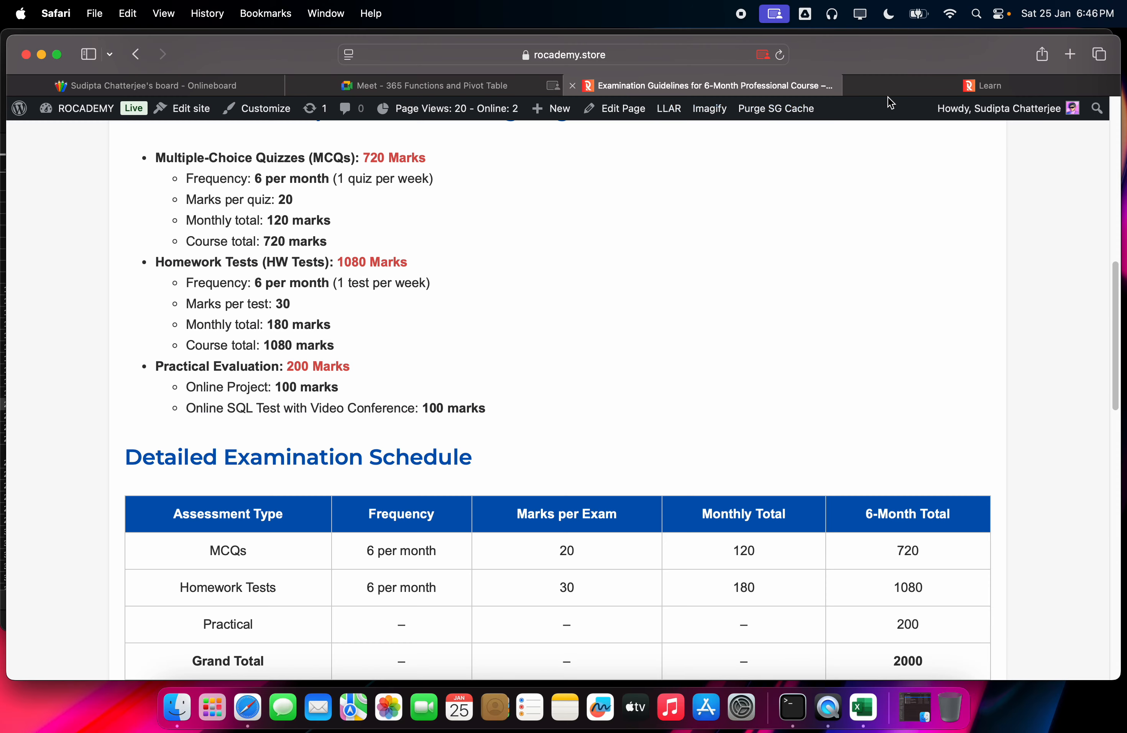
left_click(903, 90)
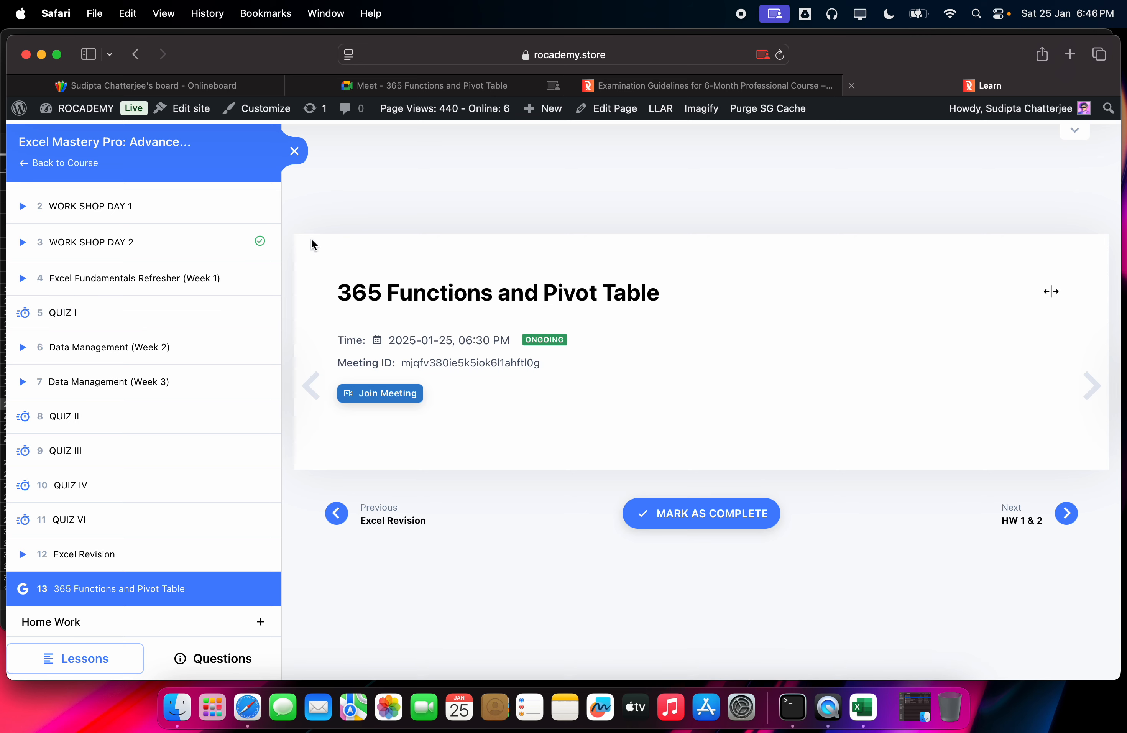
left_click(440, 85)
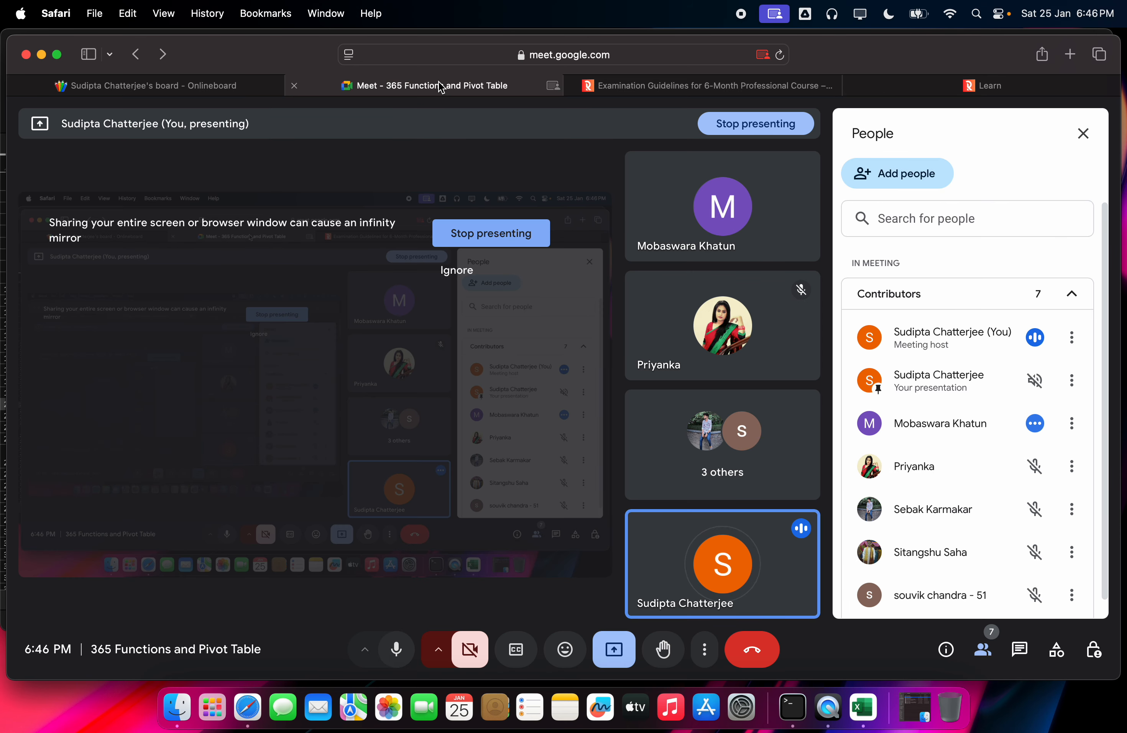
left_click(694, 94)
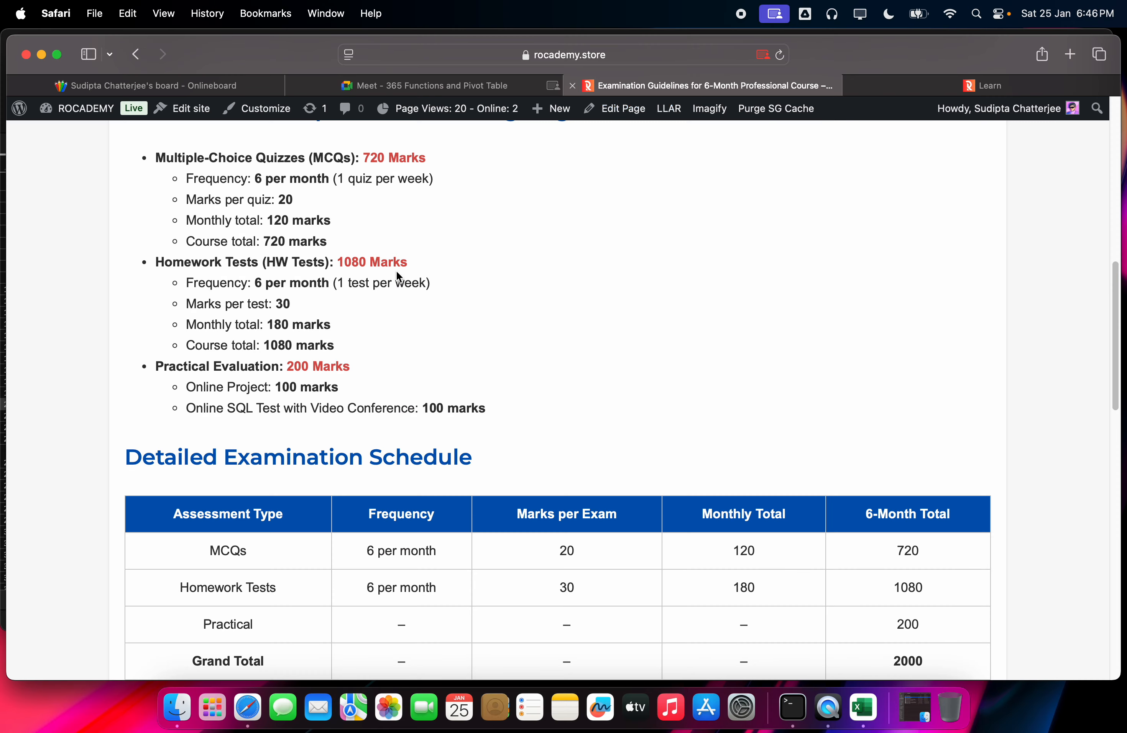
left_click(453, 89)
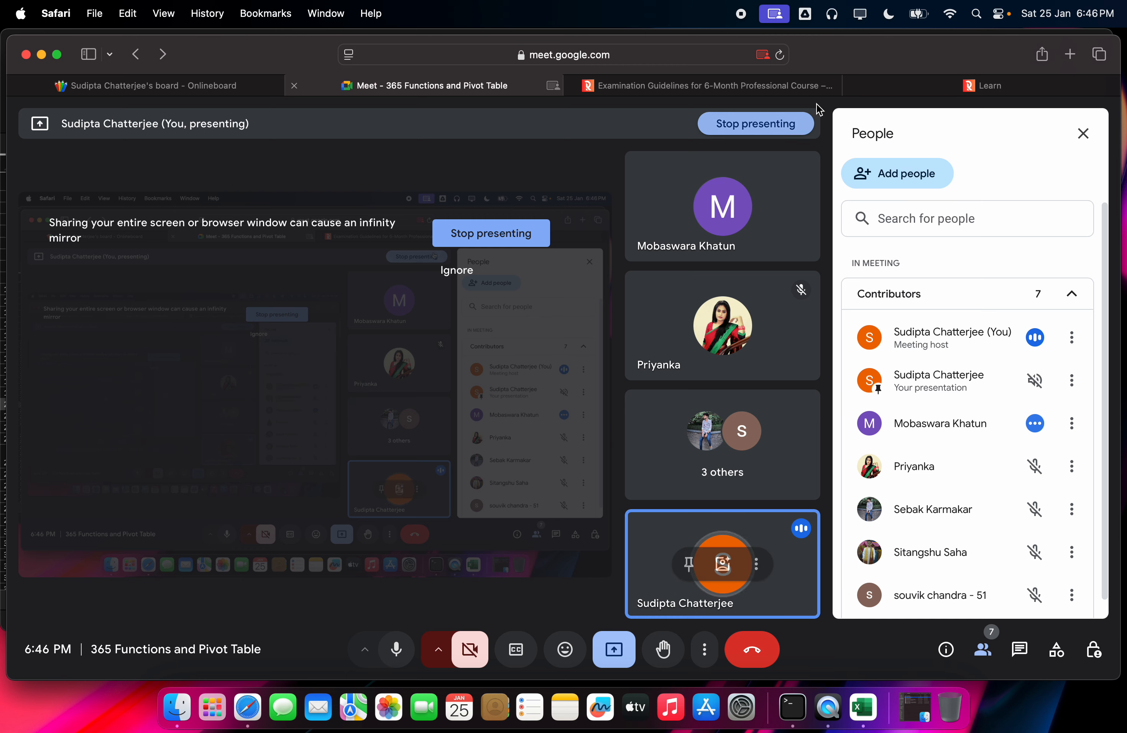
Step: Close the 365 Functions and Pivot Table lesson tab, leaving Examination Guidelines in front
left_click(982, 86)
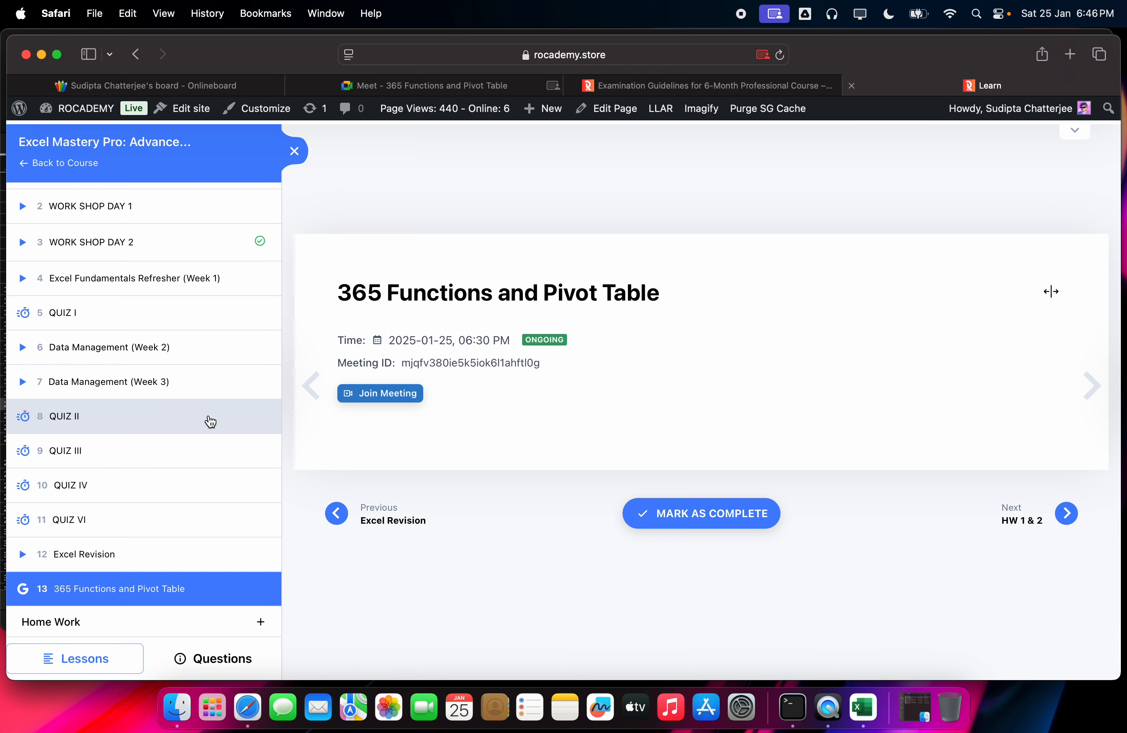
left_click(765, 82)
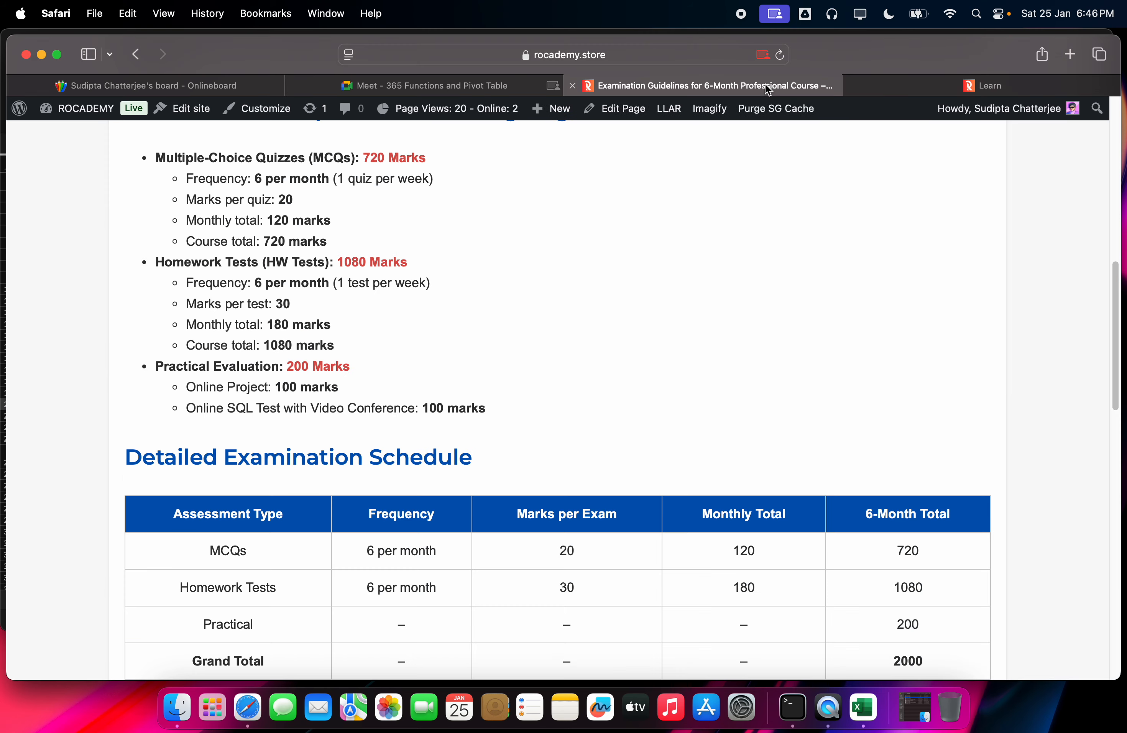
left_click(861, 84)
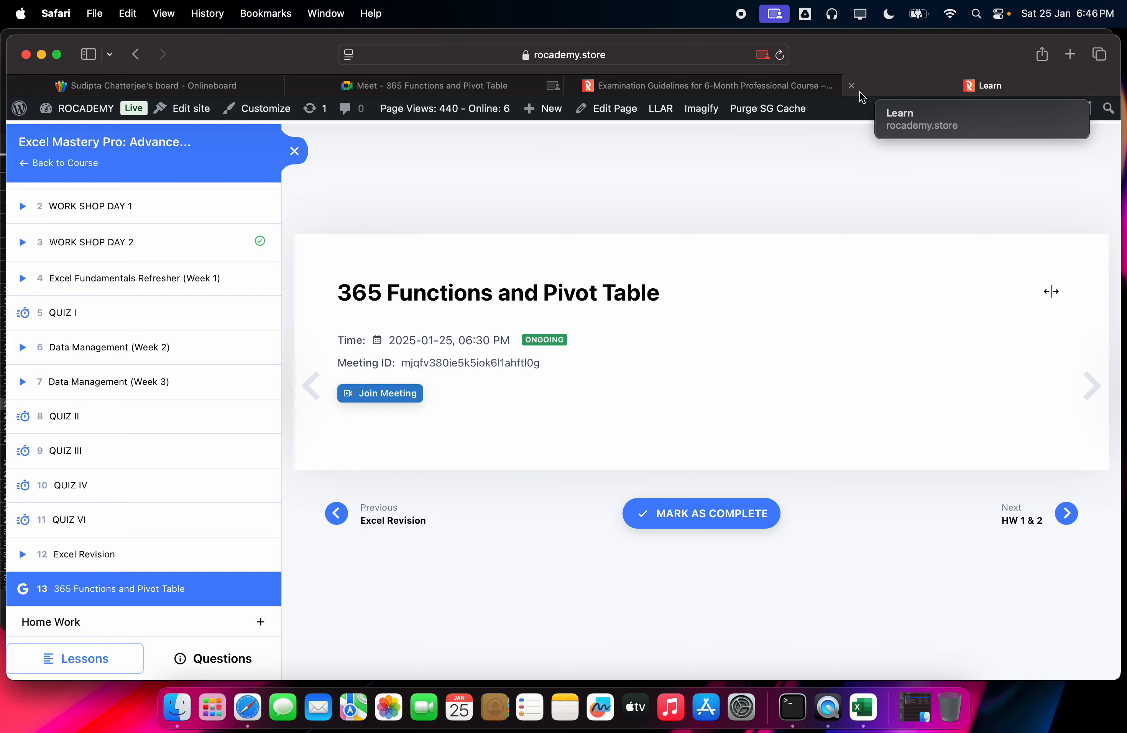
left_click(852, 85)
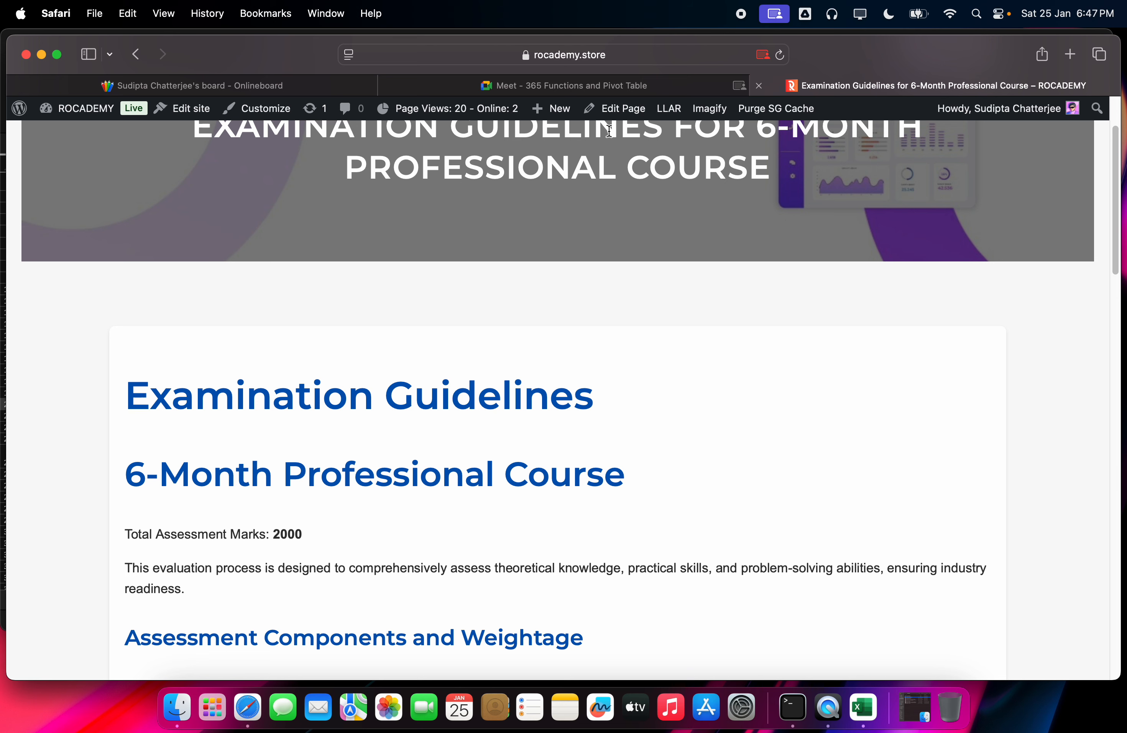
Step: After reviewing the guidelines, mute one participant for everyone in Meet and return to the guidelines
scroll(642, 250, "down", 8)
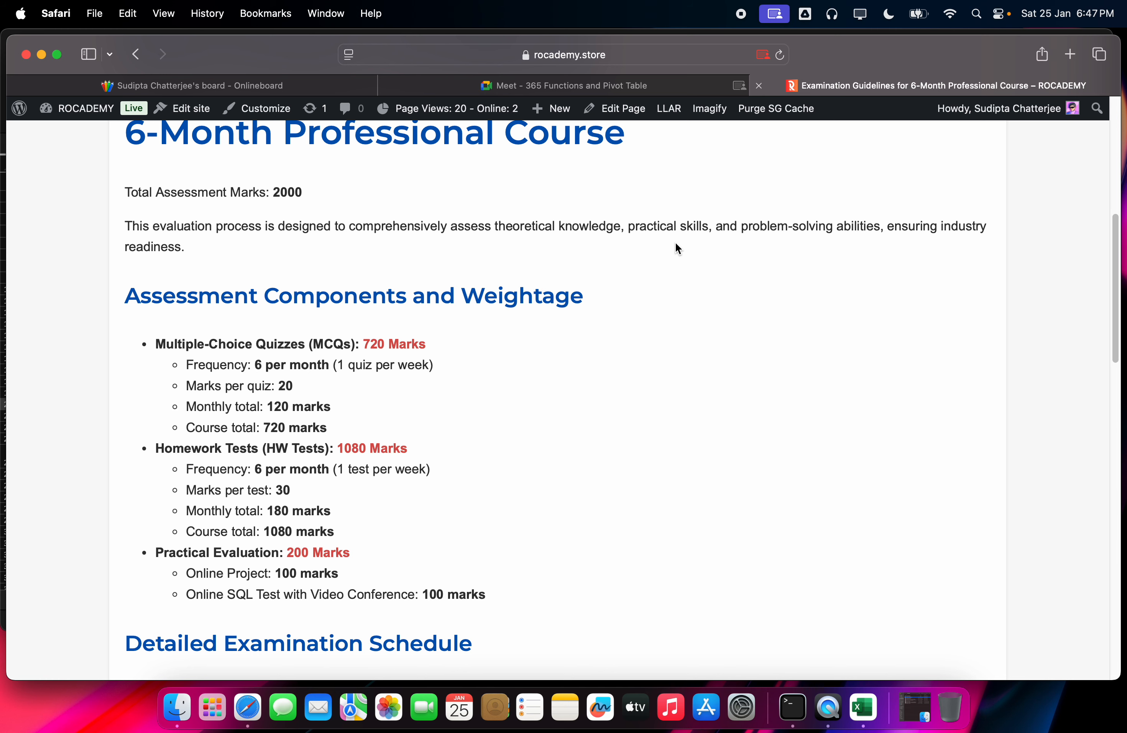
scroll(675, 242, "down", 1)
scroll(677, 247, "down", 5)
scroll(656, 258, "up", 3)
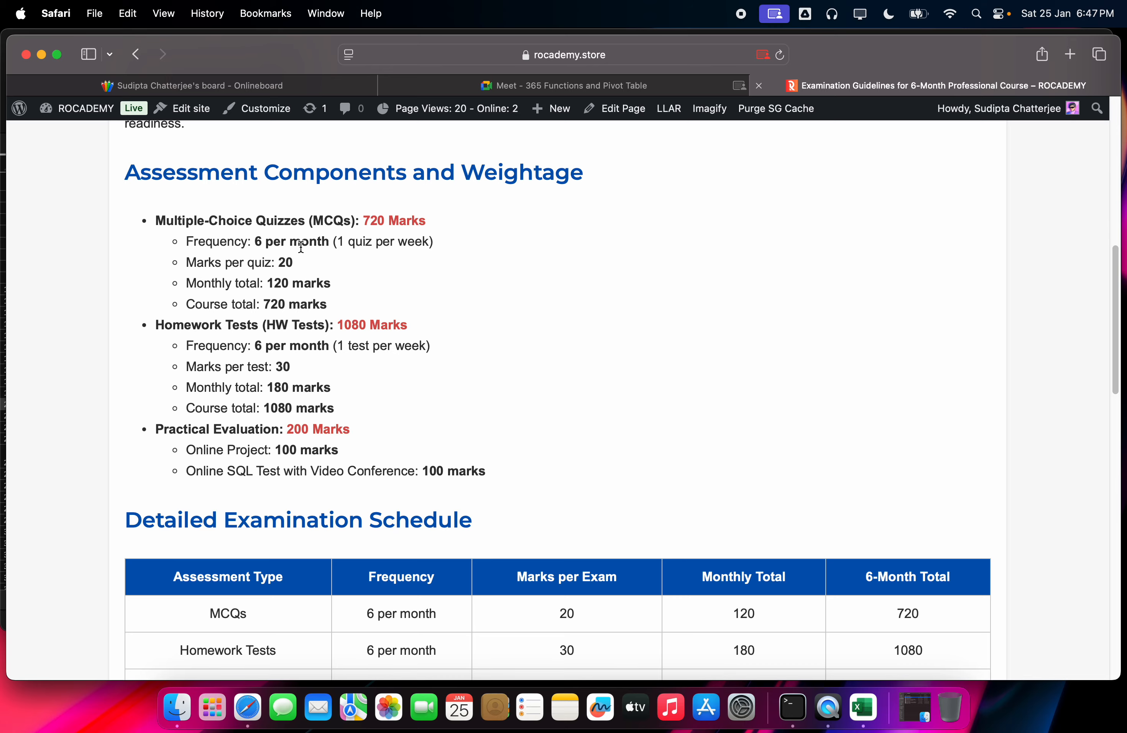
left_click(654, 80)
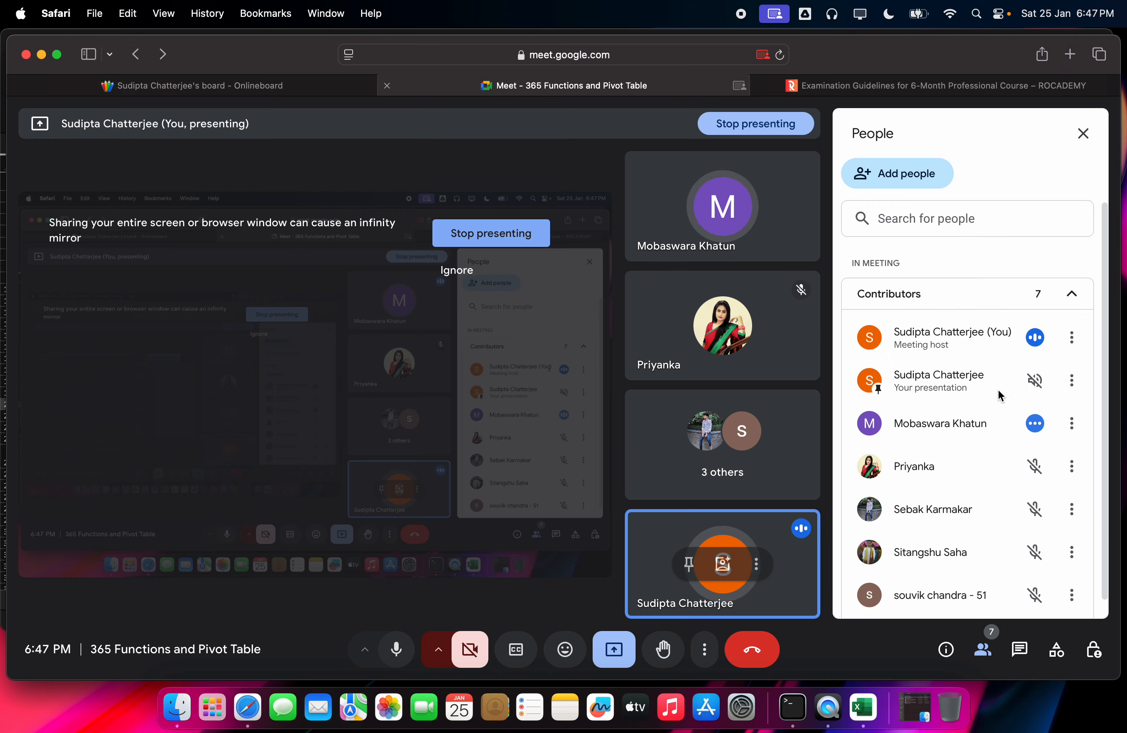
left_click(1035, 423)
right_click(688, 425)
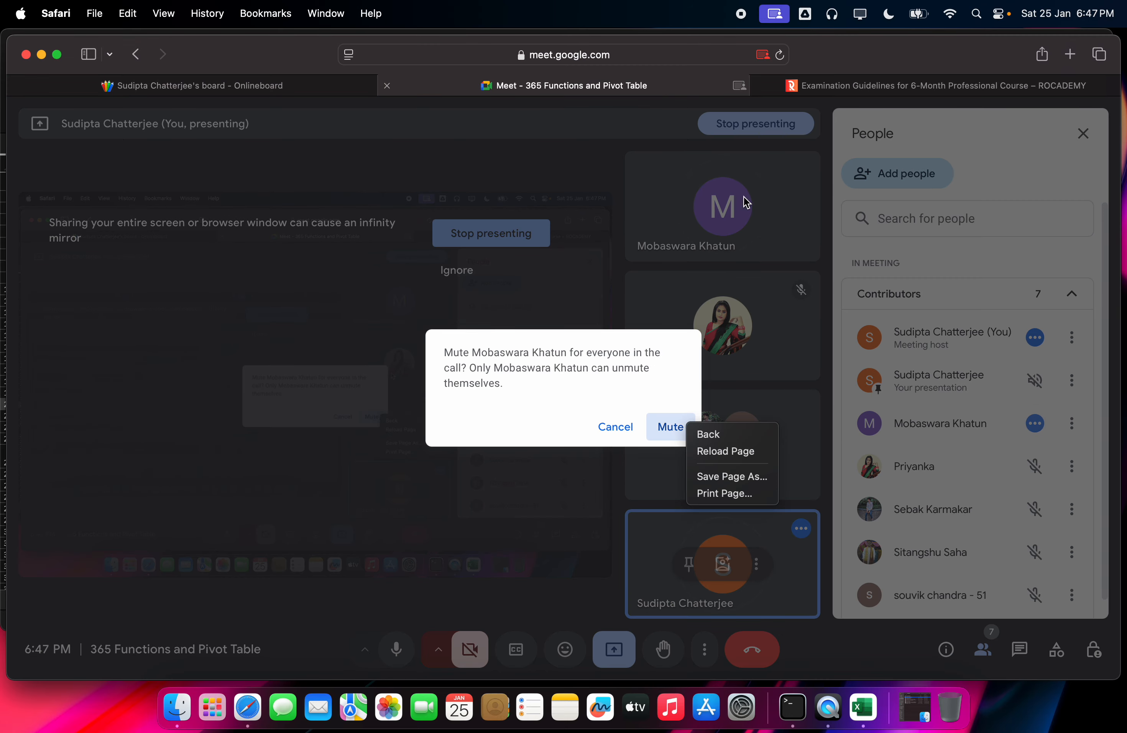
left_click(662, 421)
left_click(667, 428)
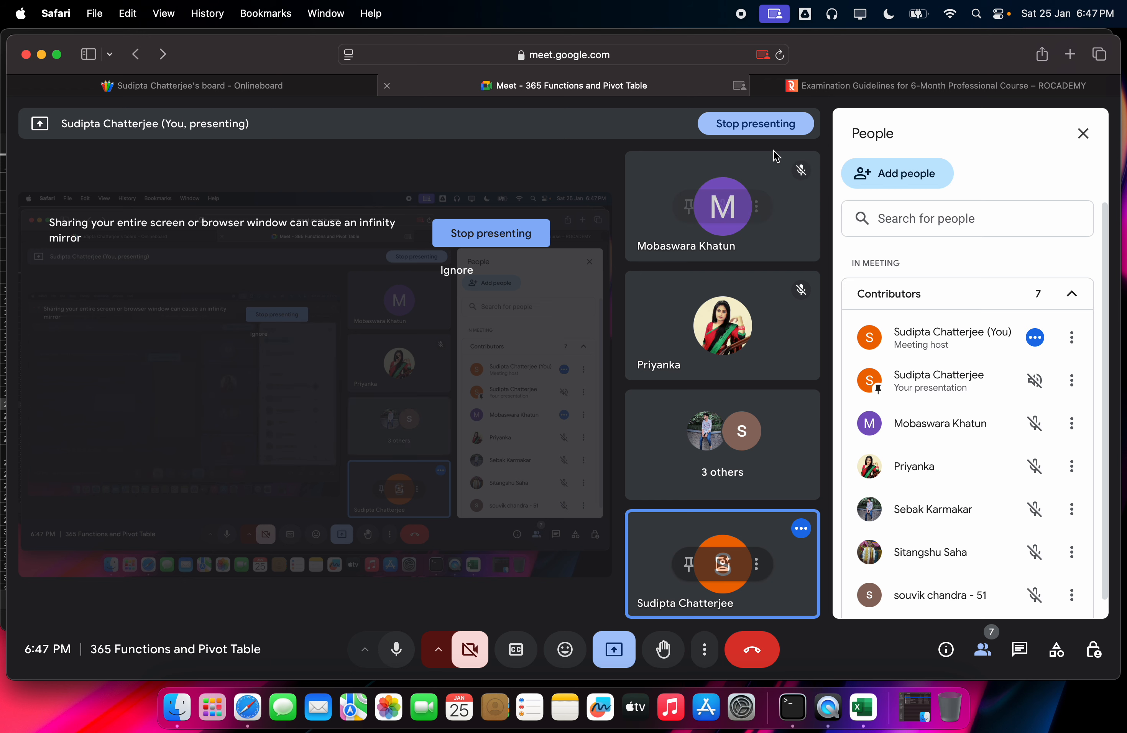
left_click(851, 91)
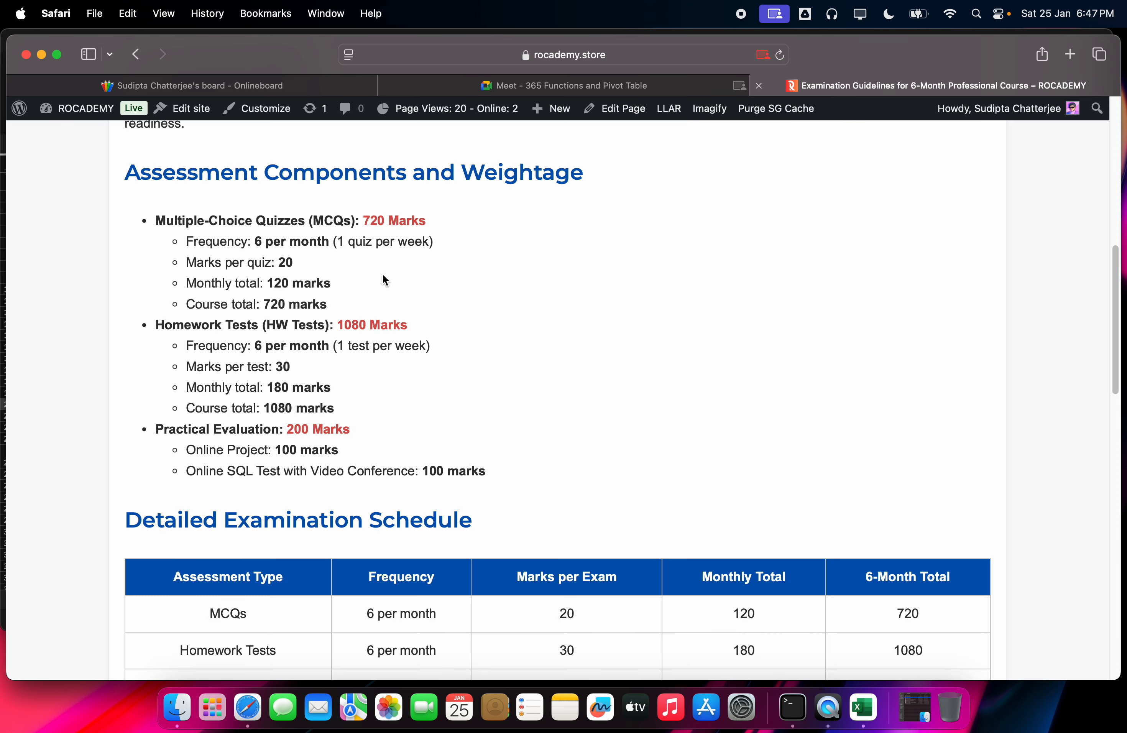
left_click_drag(267, 284, 350, 285)
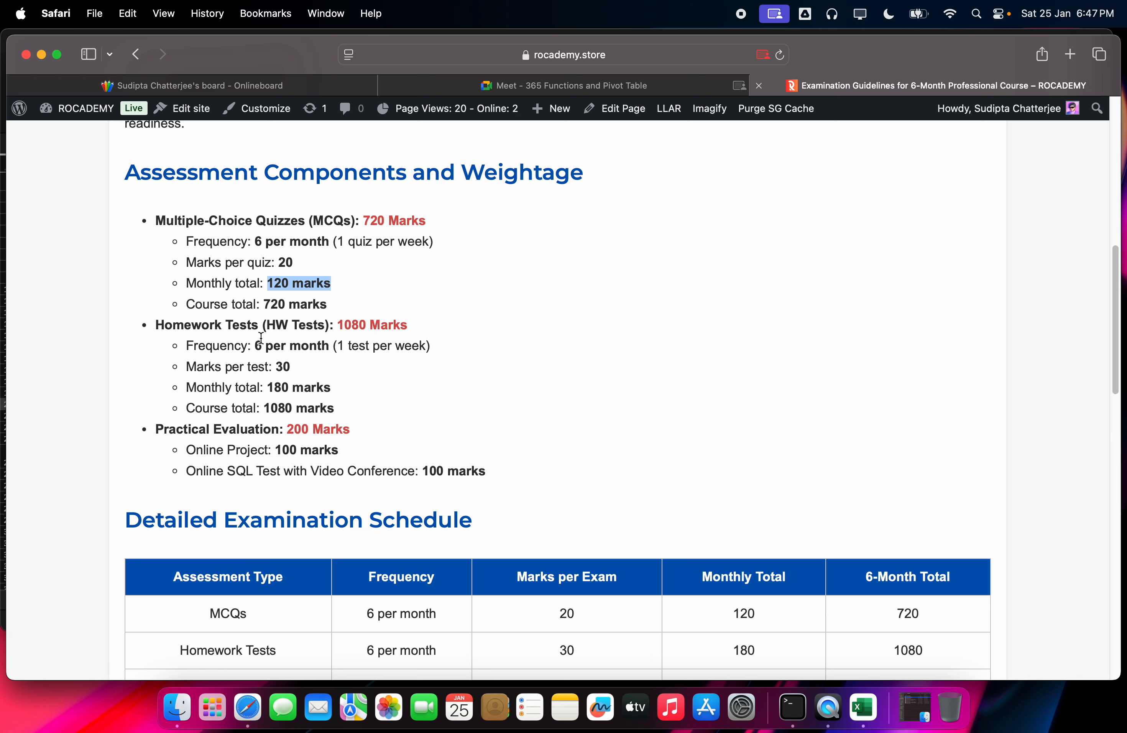
scroll(260, 337, "down", 1)
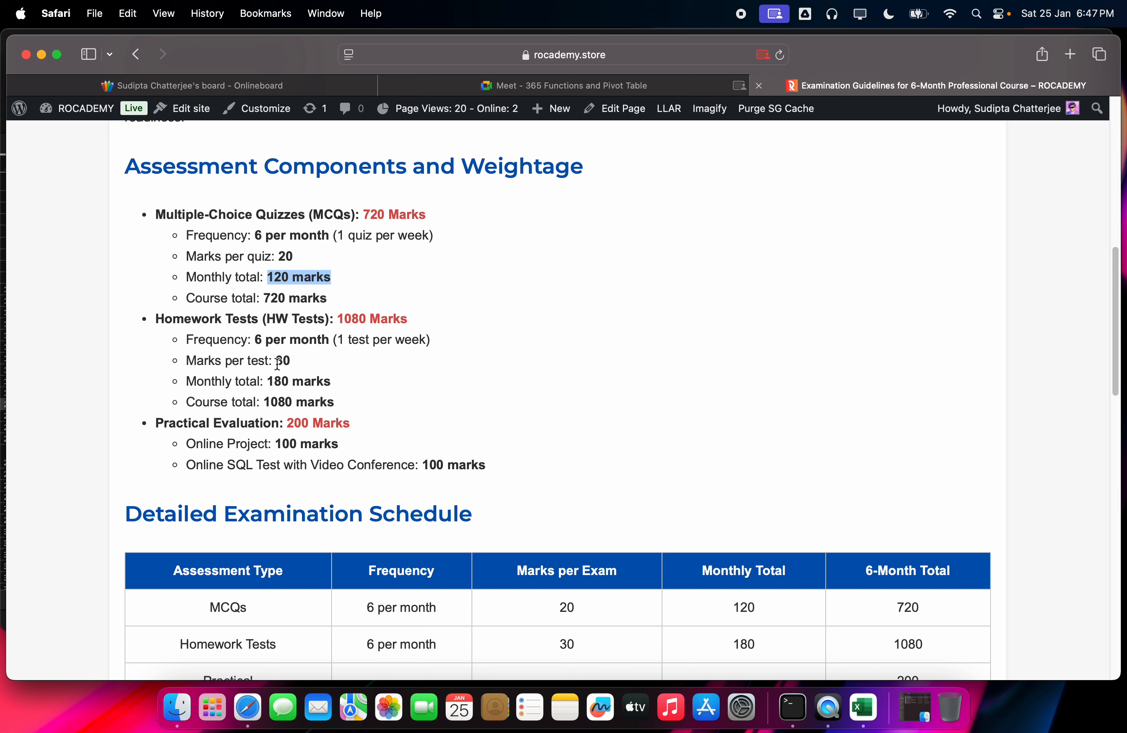
left_click_drag(276, 362, 343, 405)
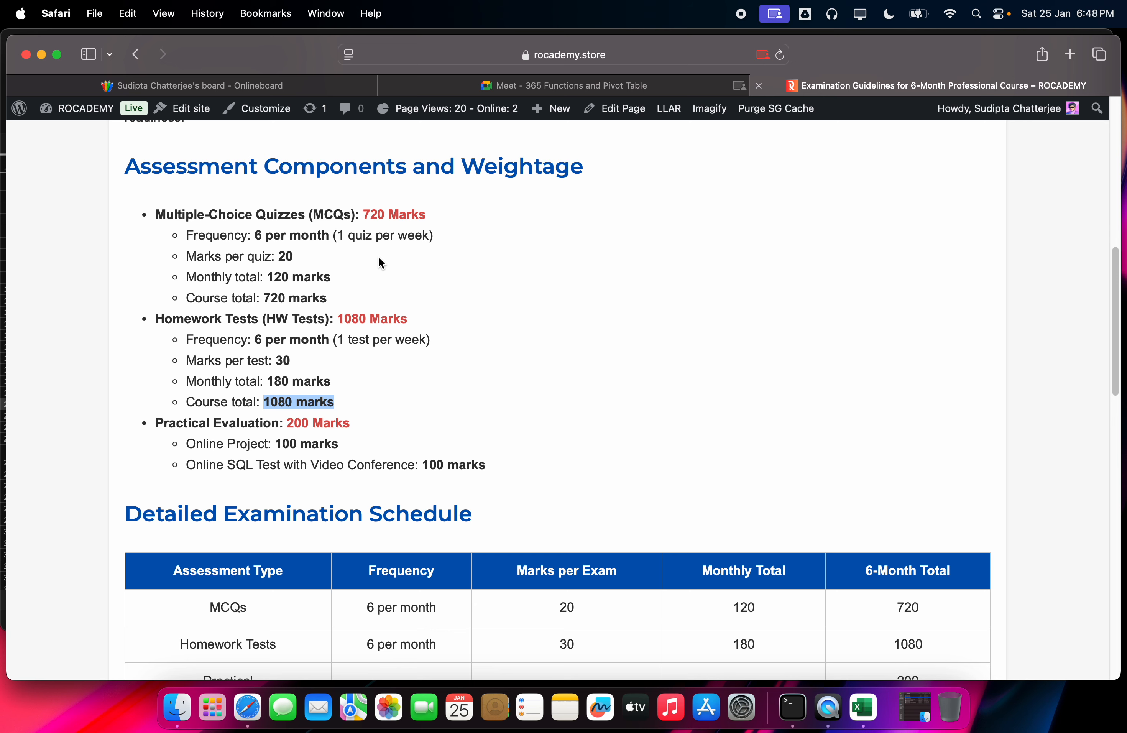
scroll(402, 296, "down", 1)
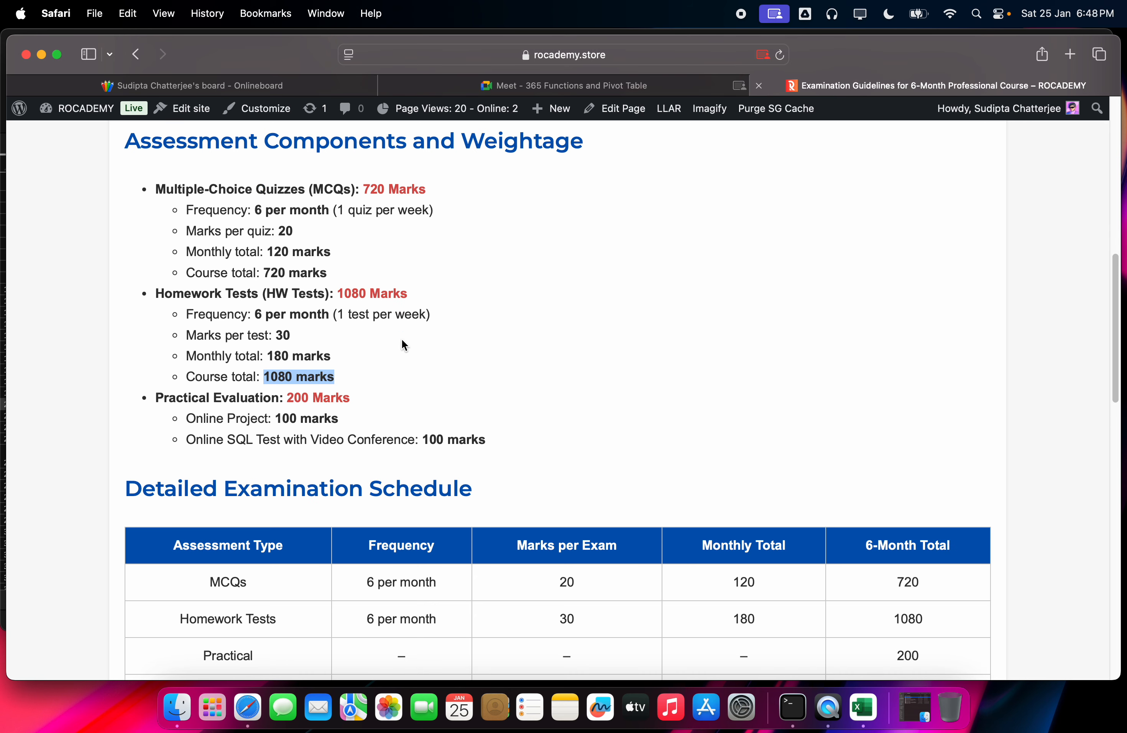
left_click_drag(249, 398, 319, 398)
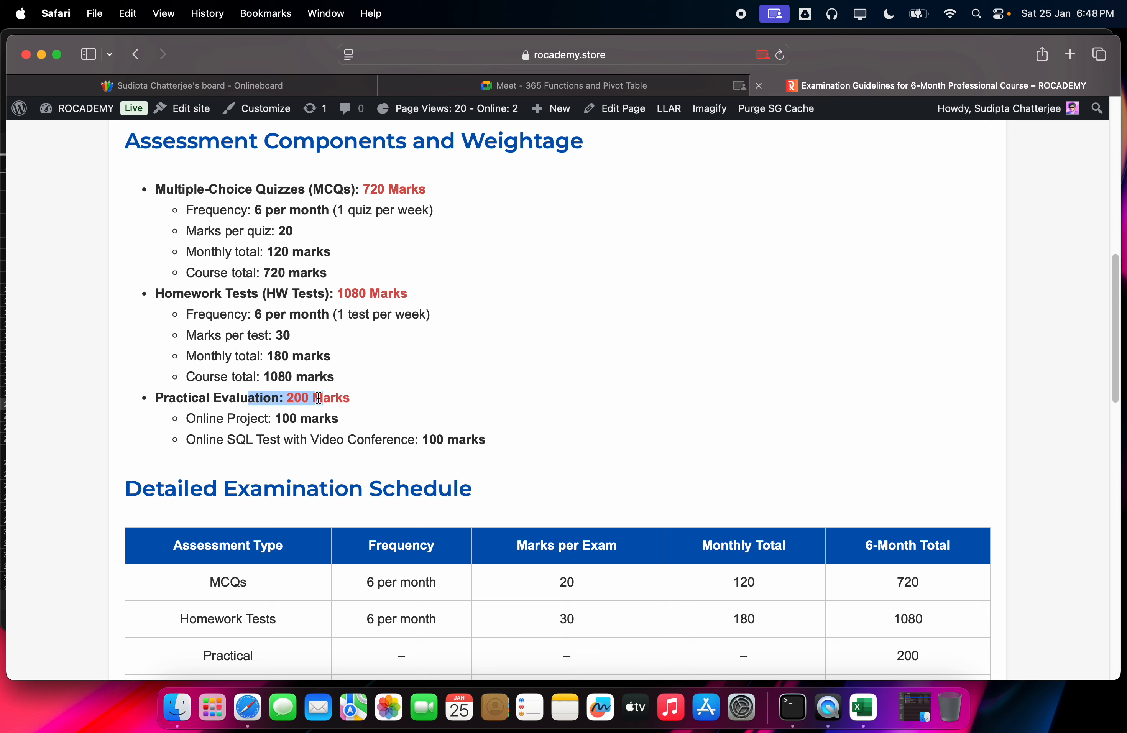
left_click(360, 388)
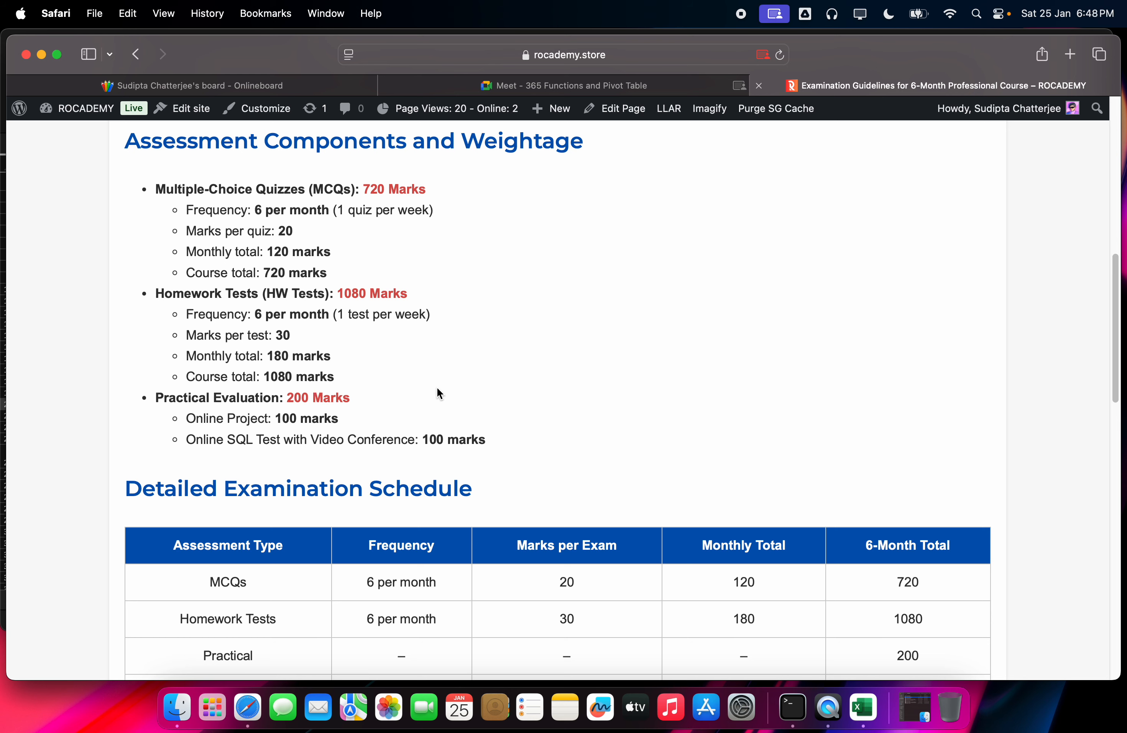
Step: Highlight the Online SQL Test line in the guidelines, then switch to the Meet call
scroll(447, 398, "down", 1)
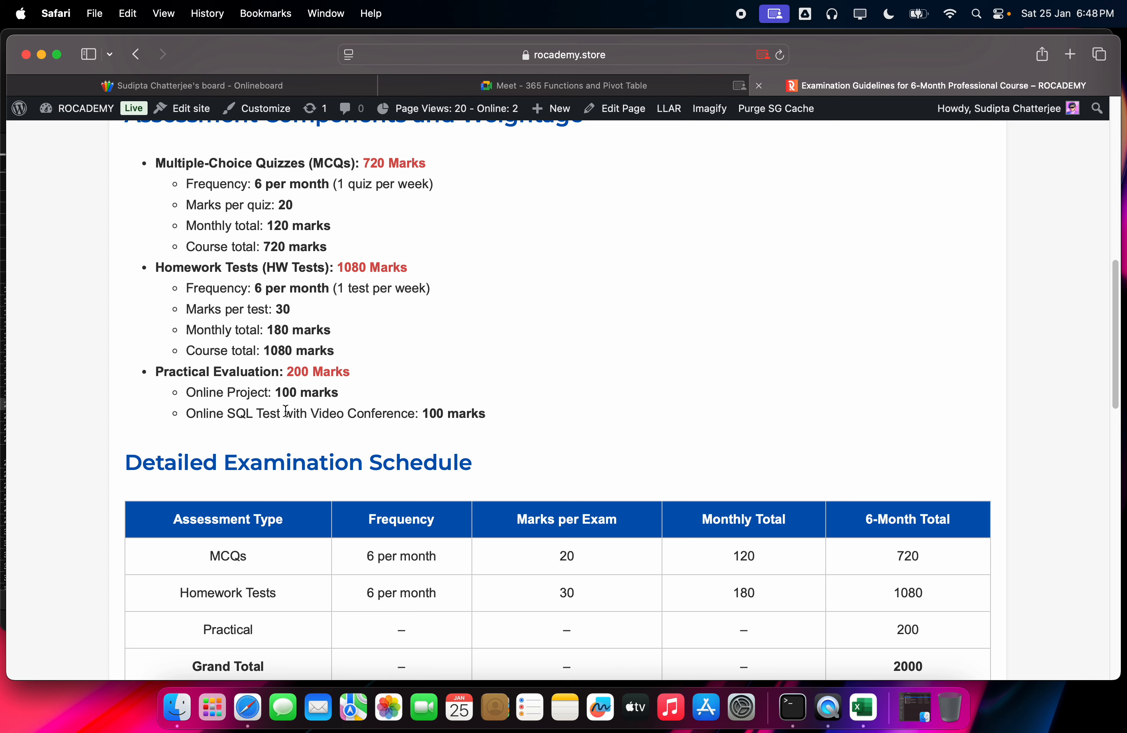
left_click_drag(187, 414, 495, 415)
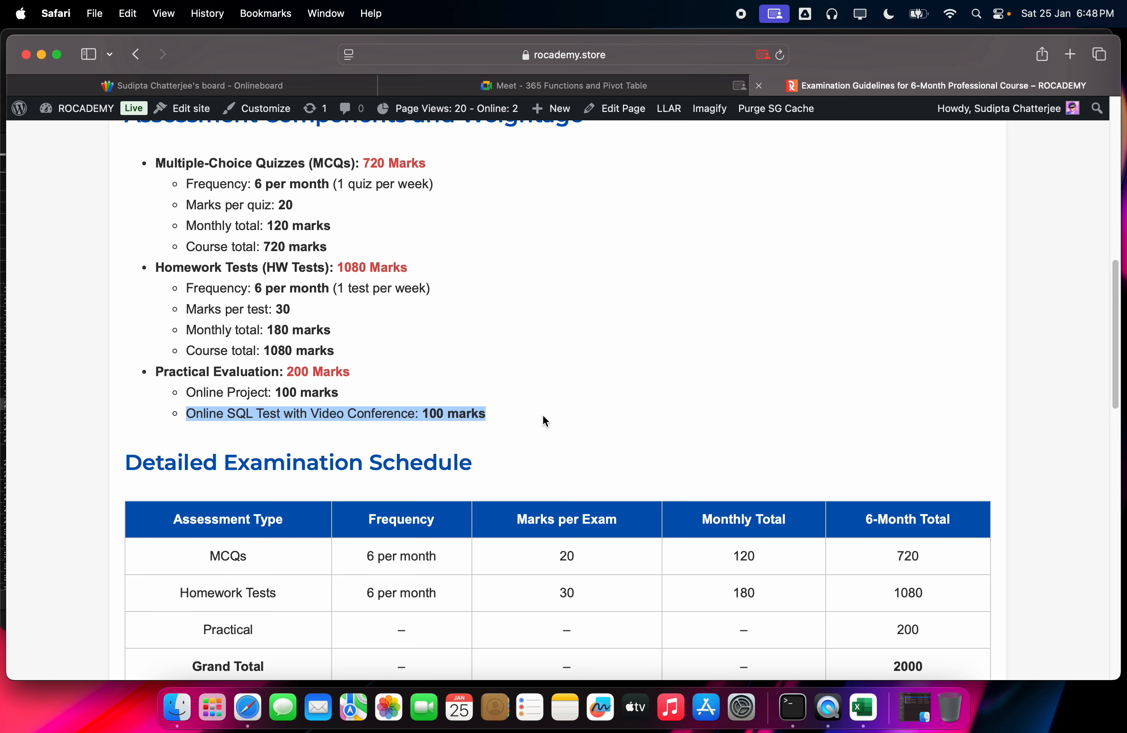
left_click(649, 91)
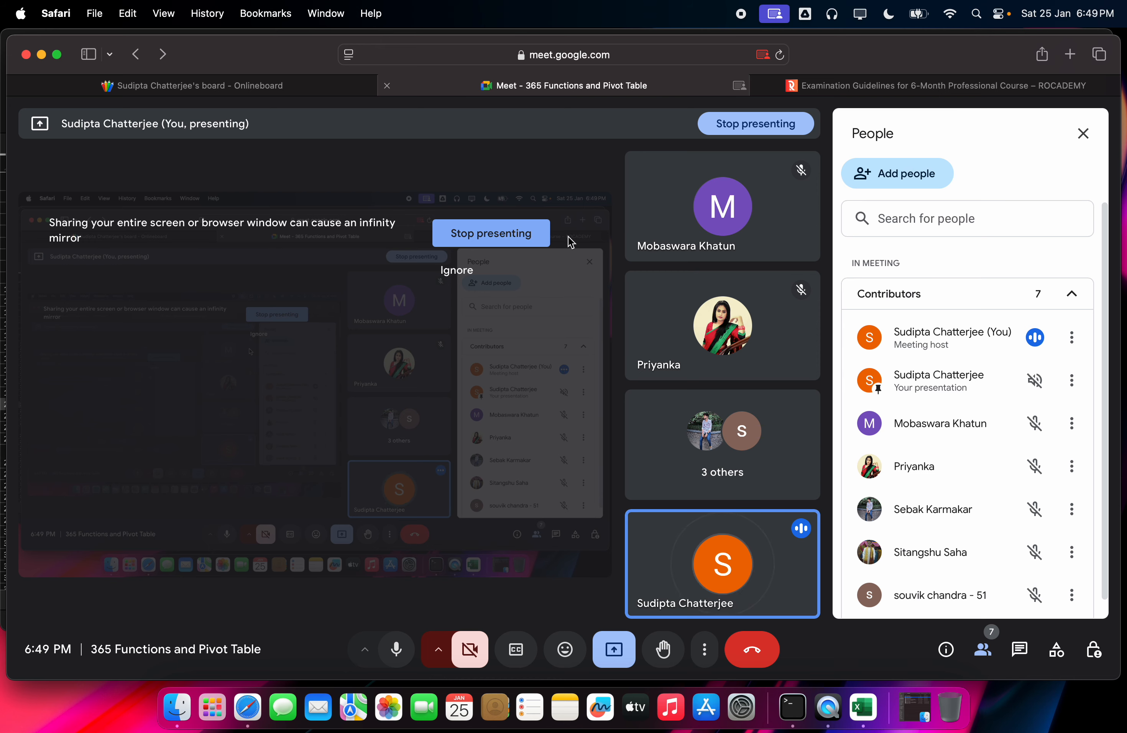
Step: Return to the Examination Guidelines page and clear the SQL test line highlight
left_click(857, 87)
left_click(474, 388)
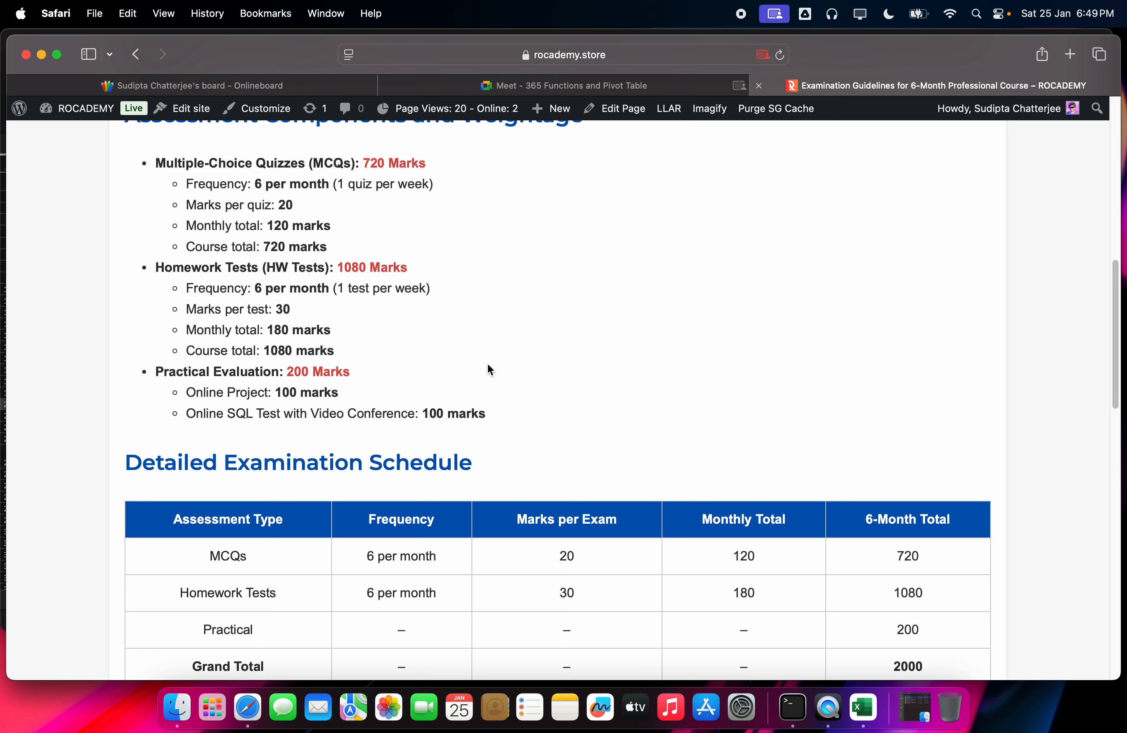
scroll(490, 363, "down", 10)
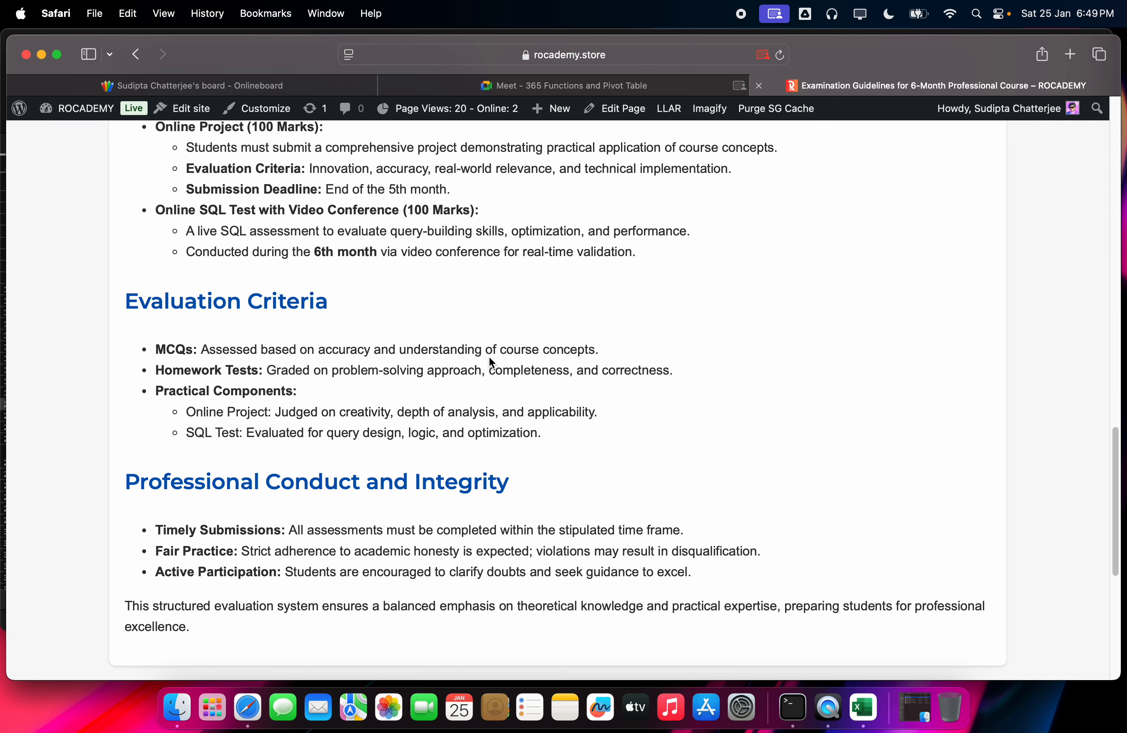
scroll(476, 376, "up", 8)
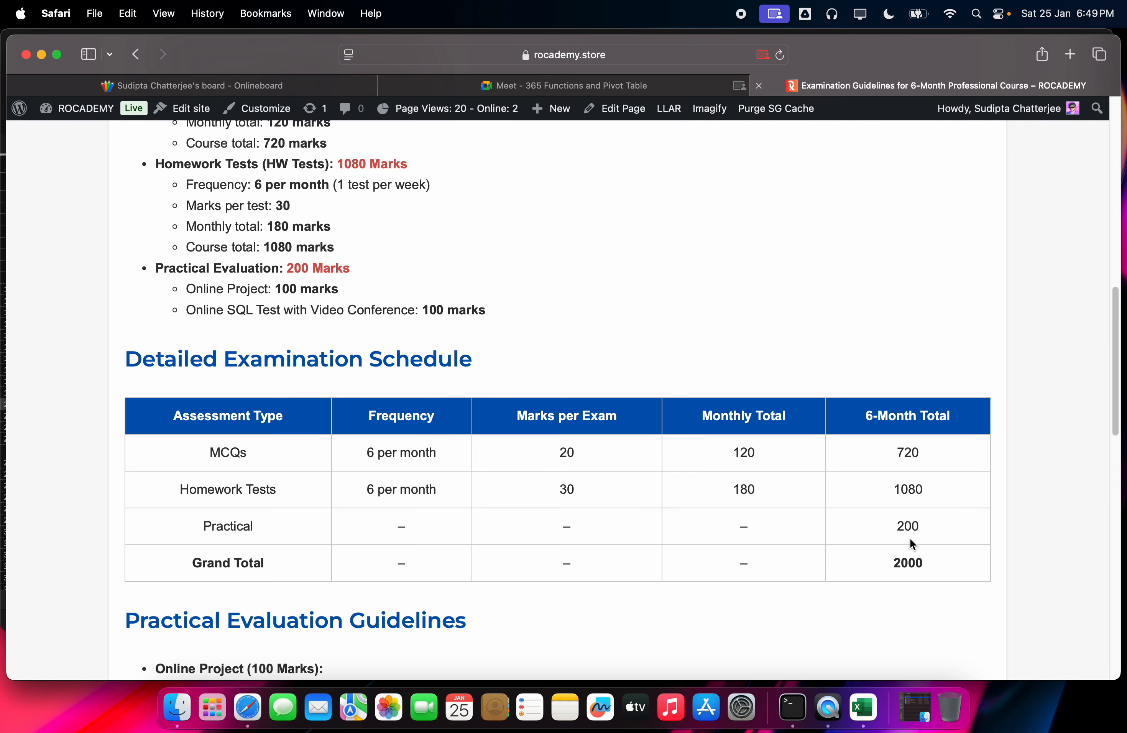
scroll(881, 529, "down", 1)
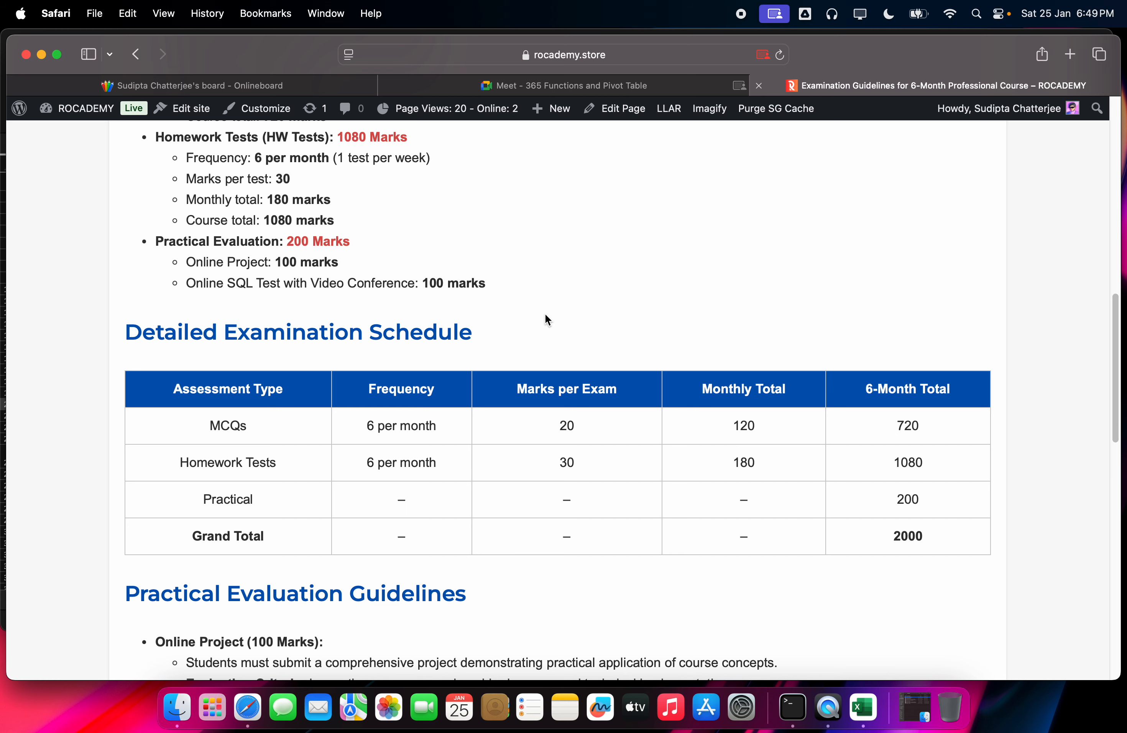
scroll(552, 324, "down", 10)
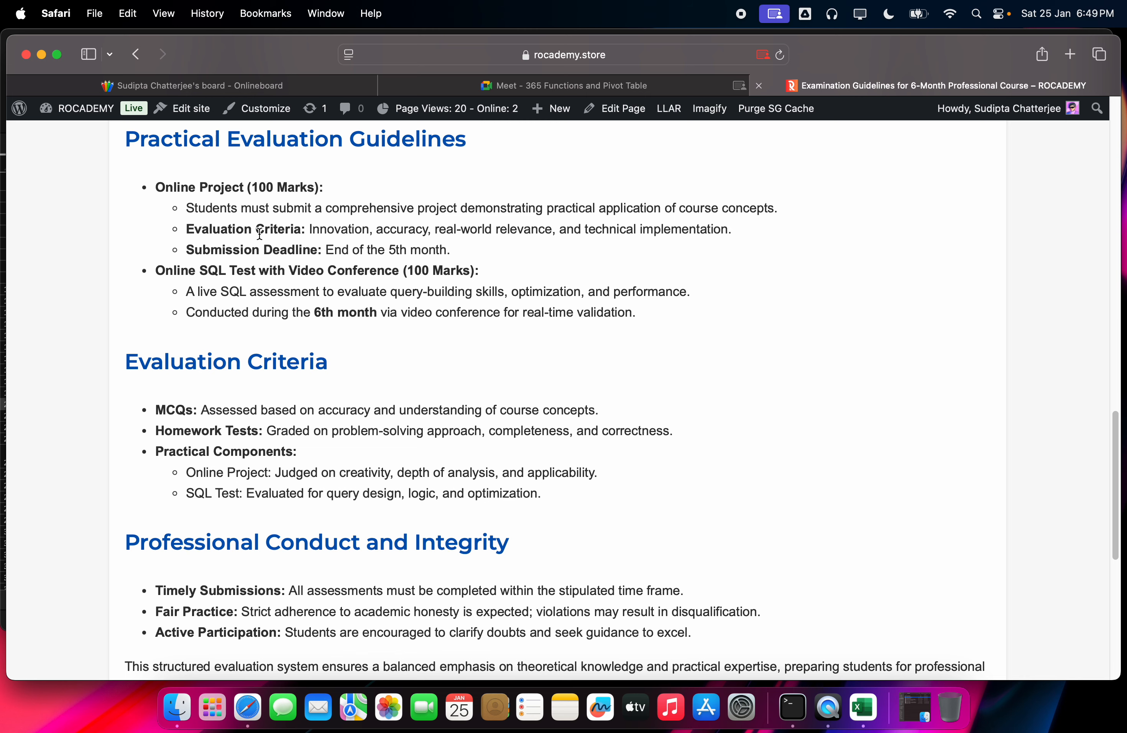
scroll(235, 267, "down", 3)
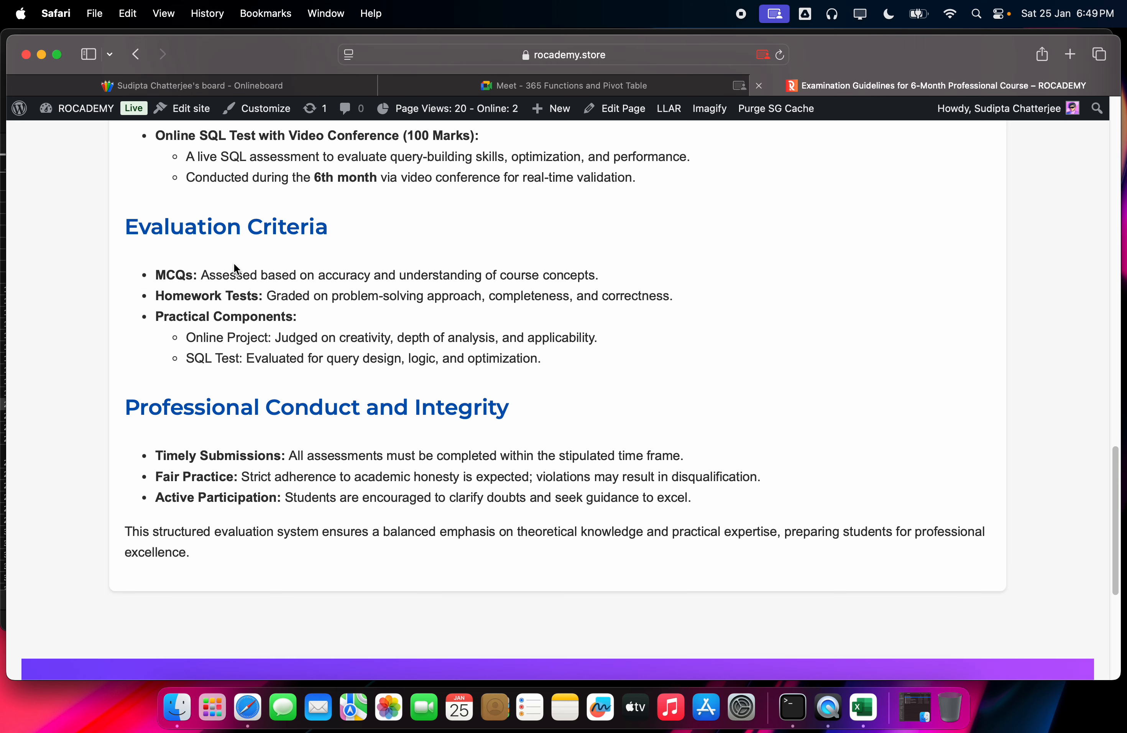
scroll(238, 262, "up", 3)
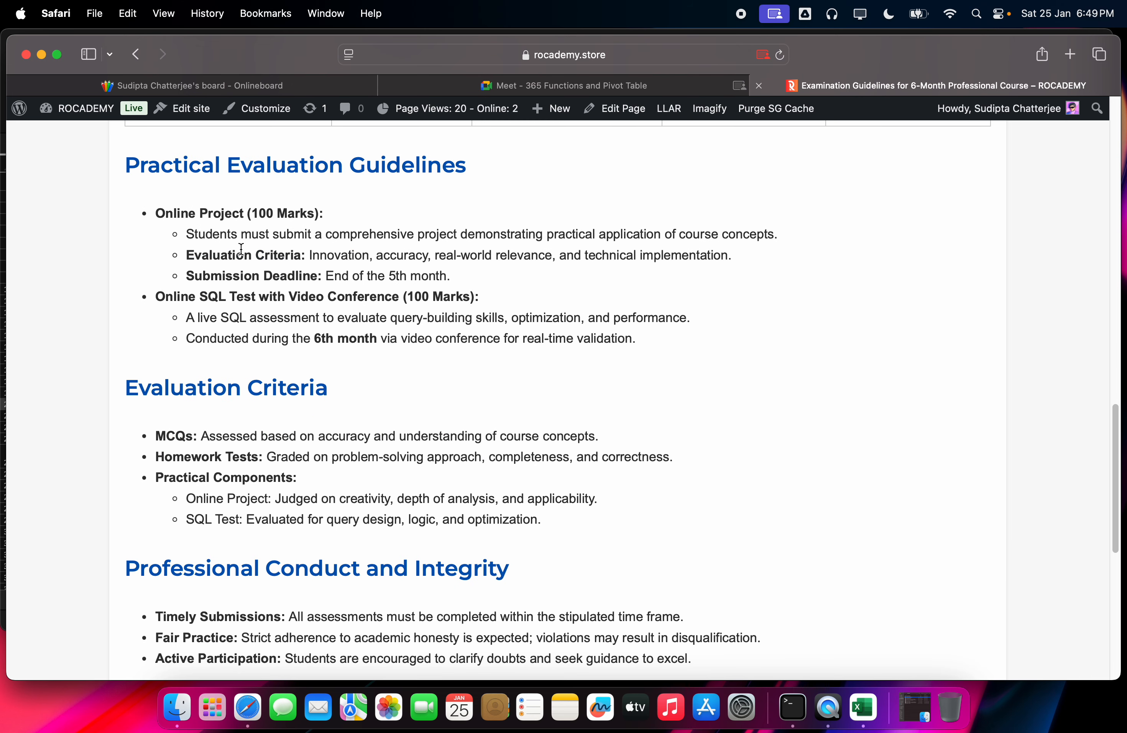
Step: Switch to the Meet - 365 Functions and Pivot Table tab
left_click(531, 87)
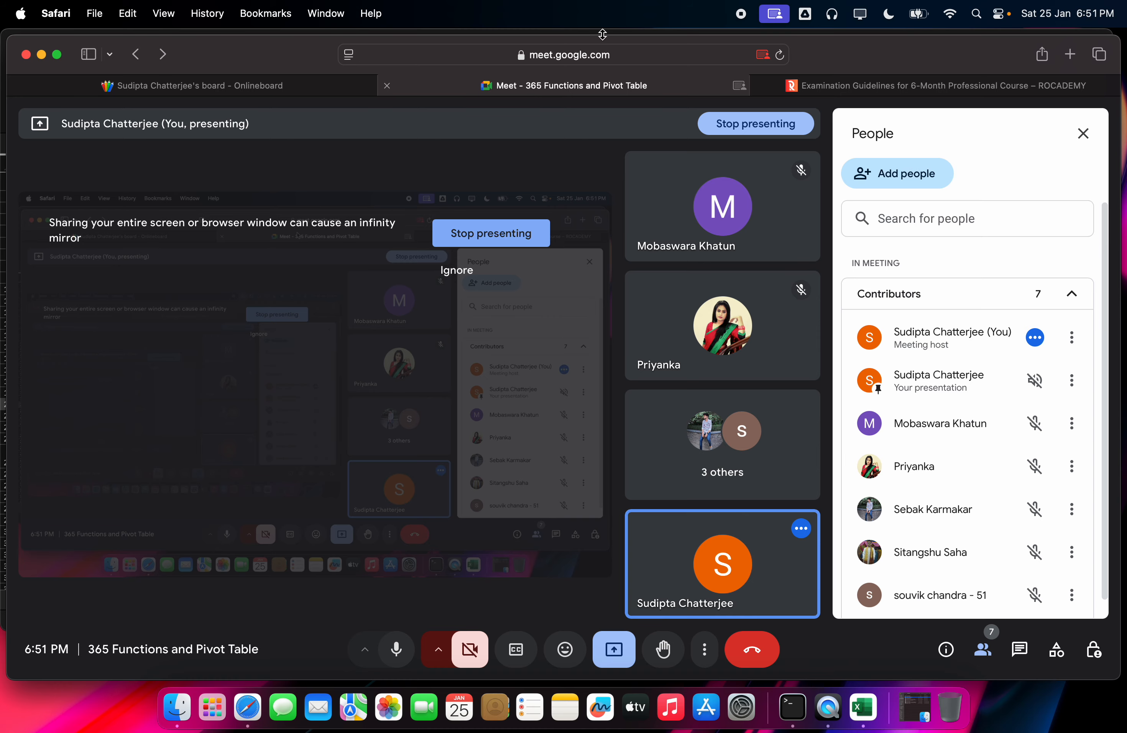
left_click(758, 88)
scroll(53, 468, "up", 1)
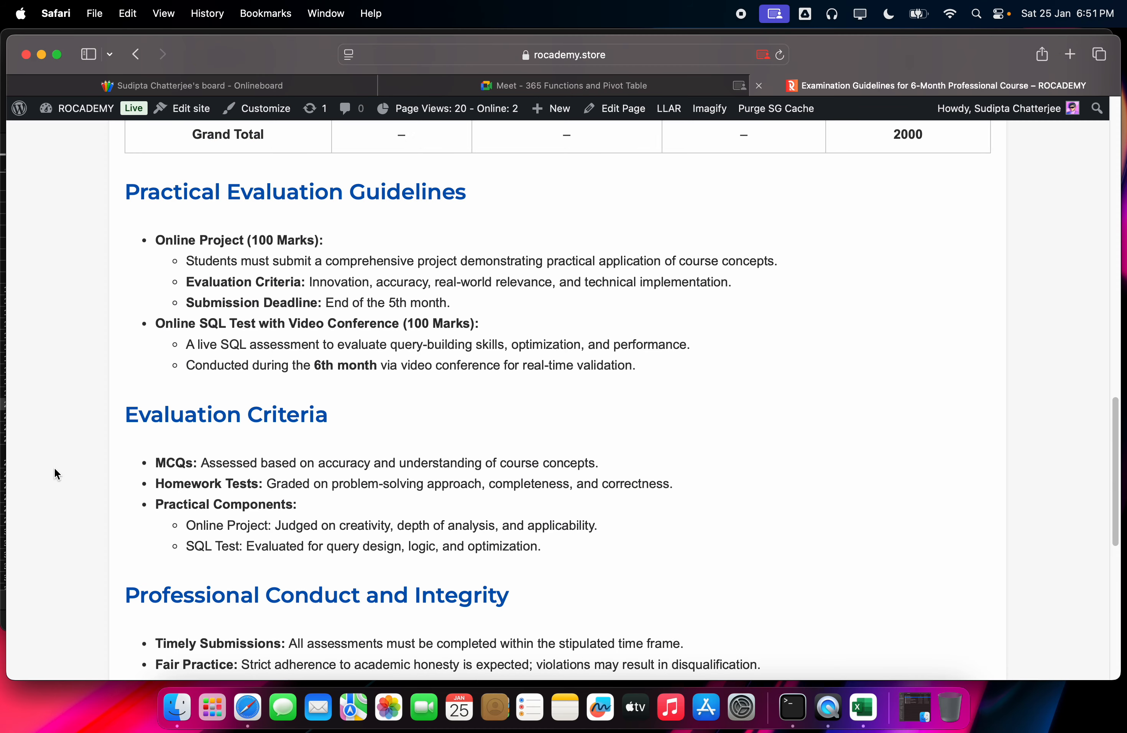
left_click(538, 89)
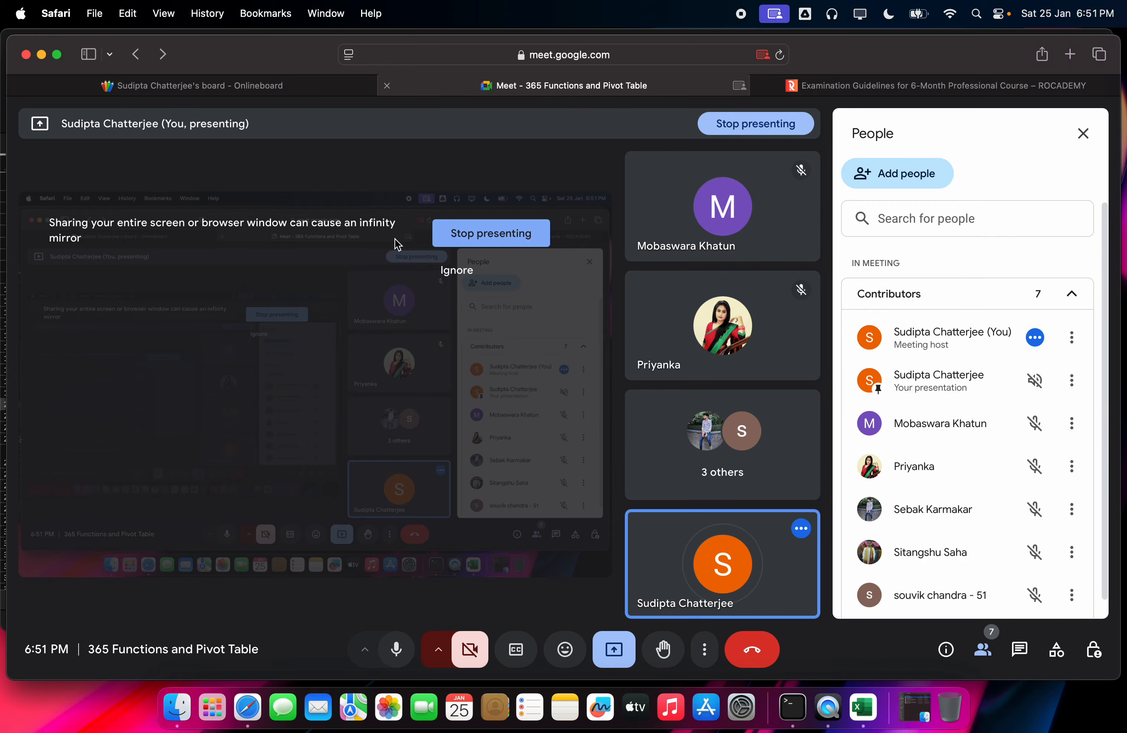
Step: Revisit the Examination Guidelines page, scroll through it, then close that tab
left_click(847, 85)
scroll(504, 320, "down", 20)
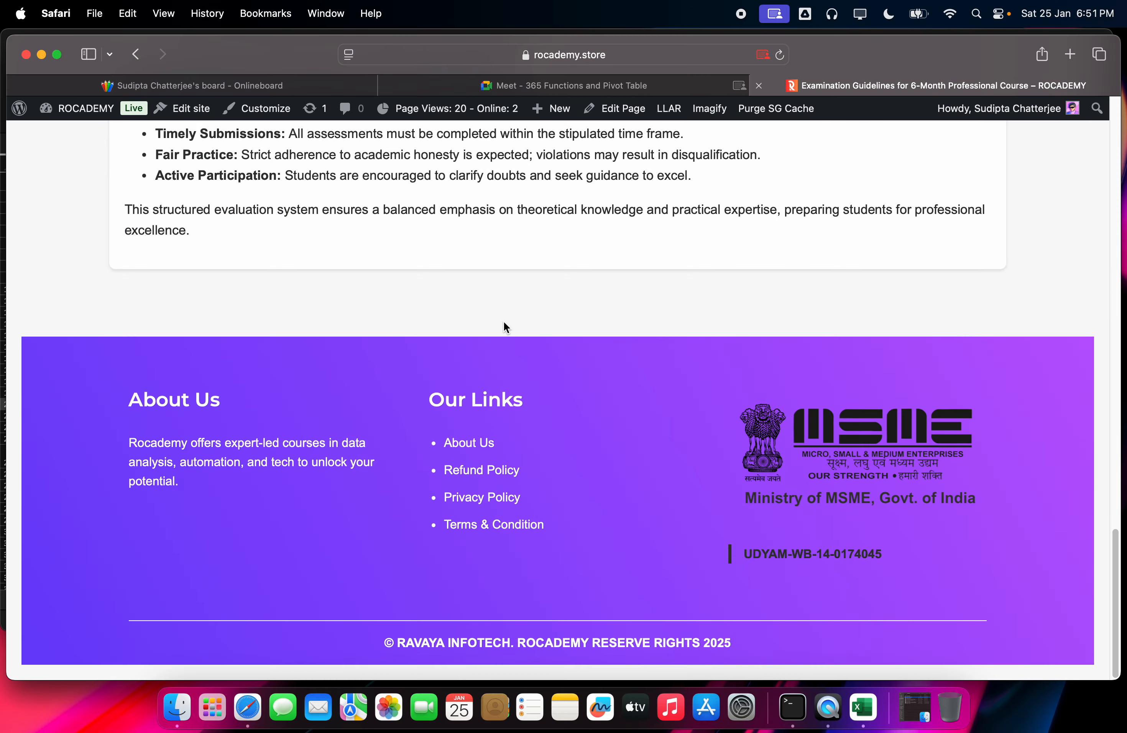
scroll(504, 323, "up", 10)
scroll(294, 465, "down", 3)
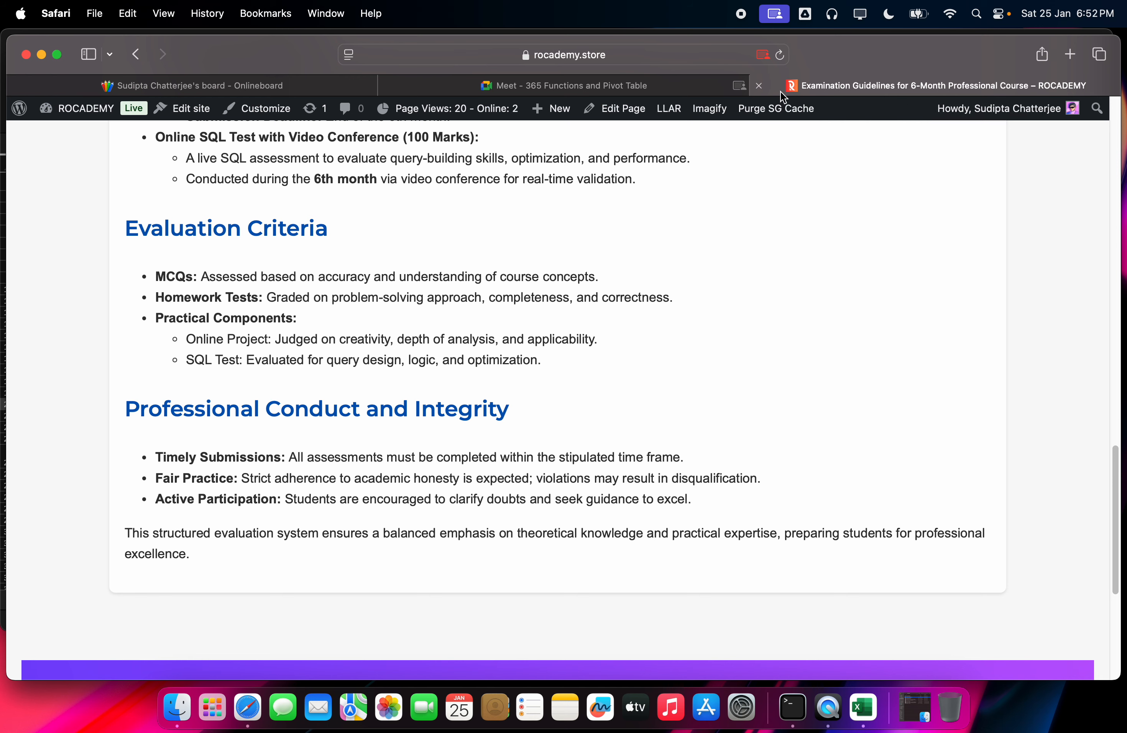
left_click(759, 88)
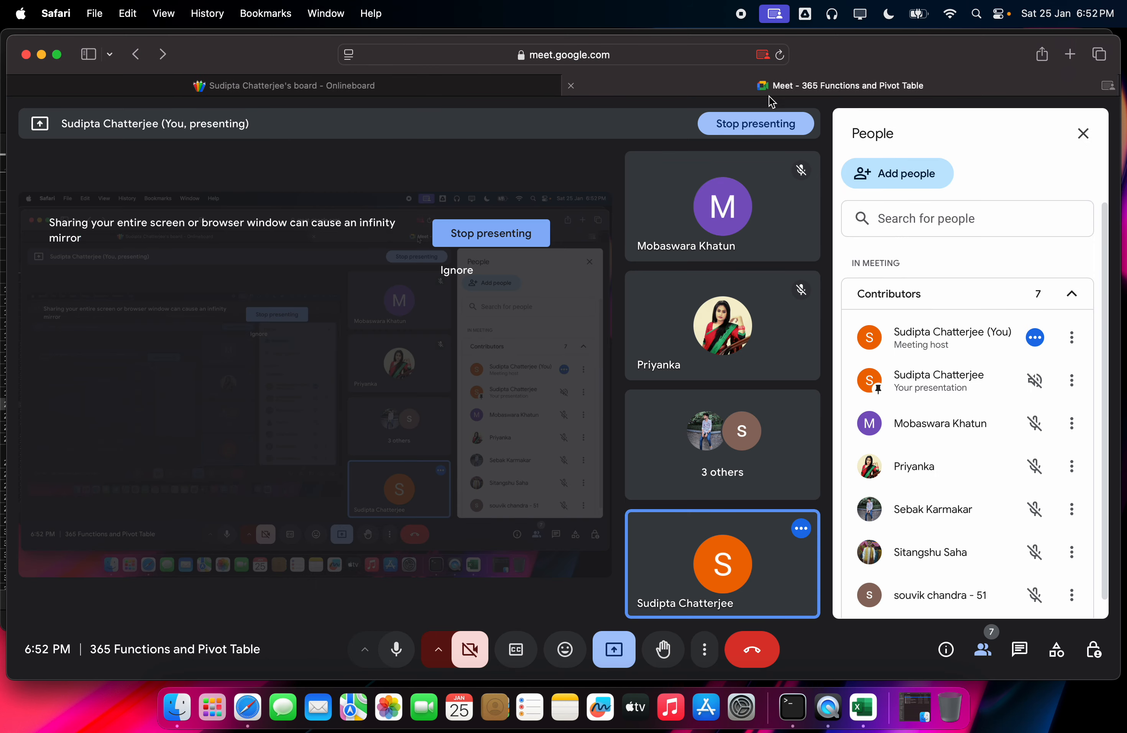
Step: Reconnect the disconnected Onlineboard whiteboard and return to the Meet call
left_click(612, 649)
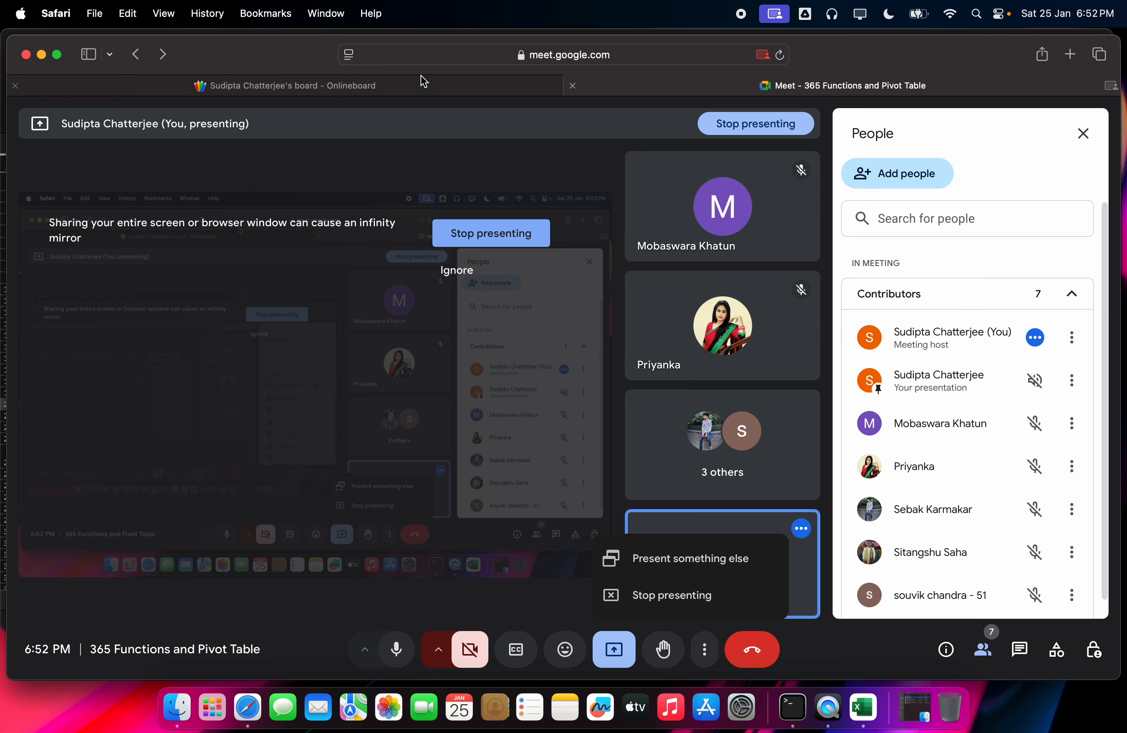
left_click(424, 85)
left_click(651, 433)
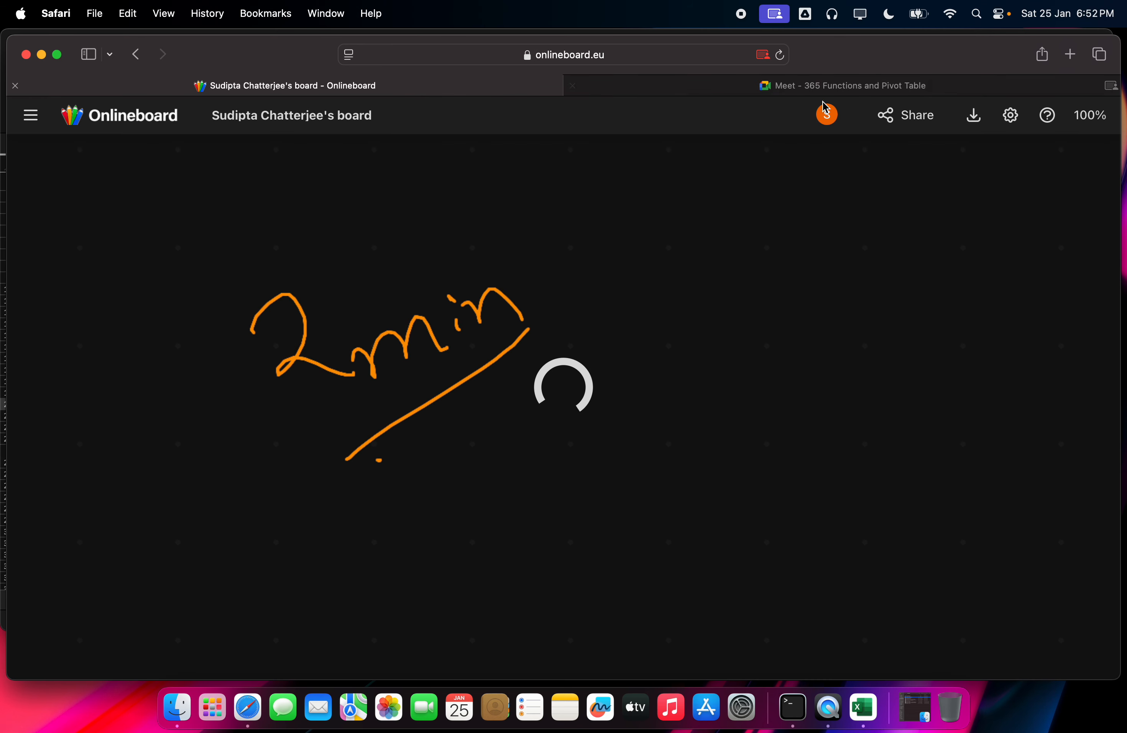
left_click(807, 89)
Step: Move the Meet tab to the first position and select the whiteboard's hand tool
left_click_drag(806, 89, 455, 103)
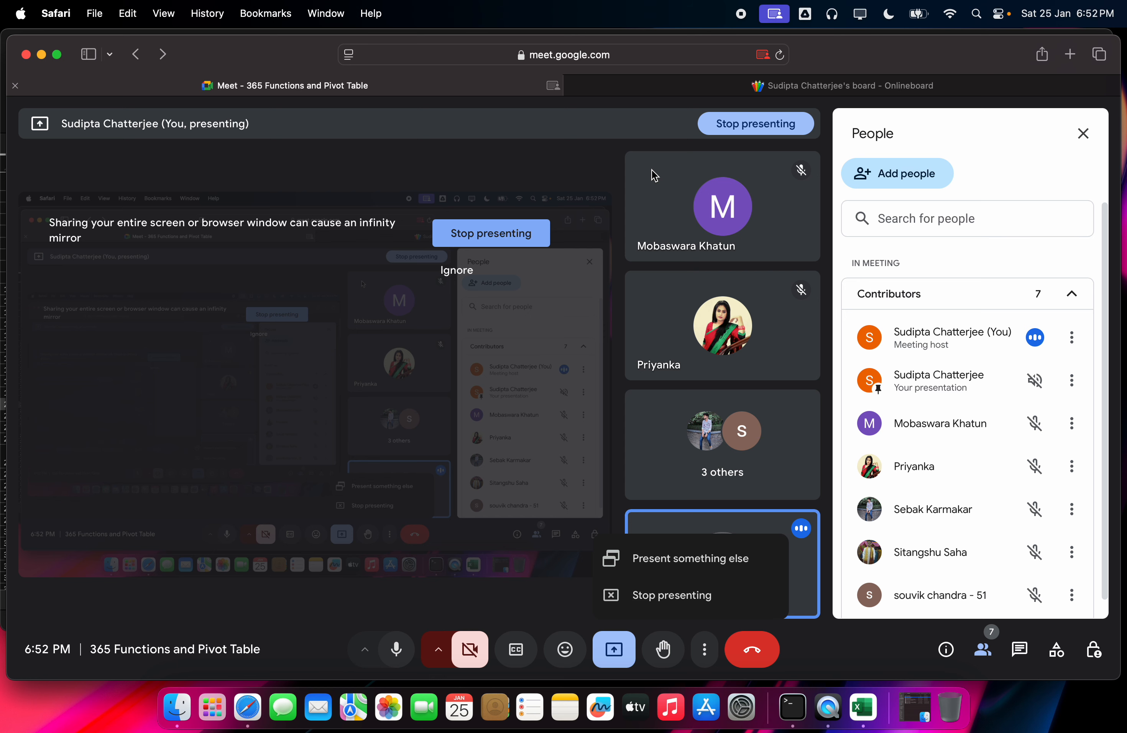
left_click(704, 89)
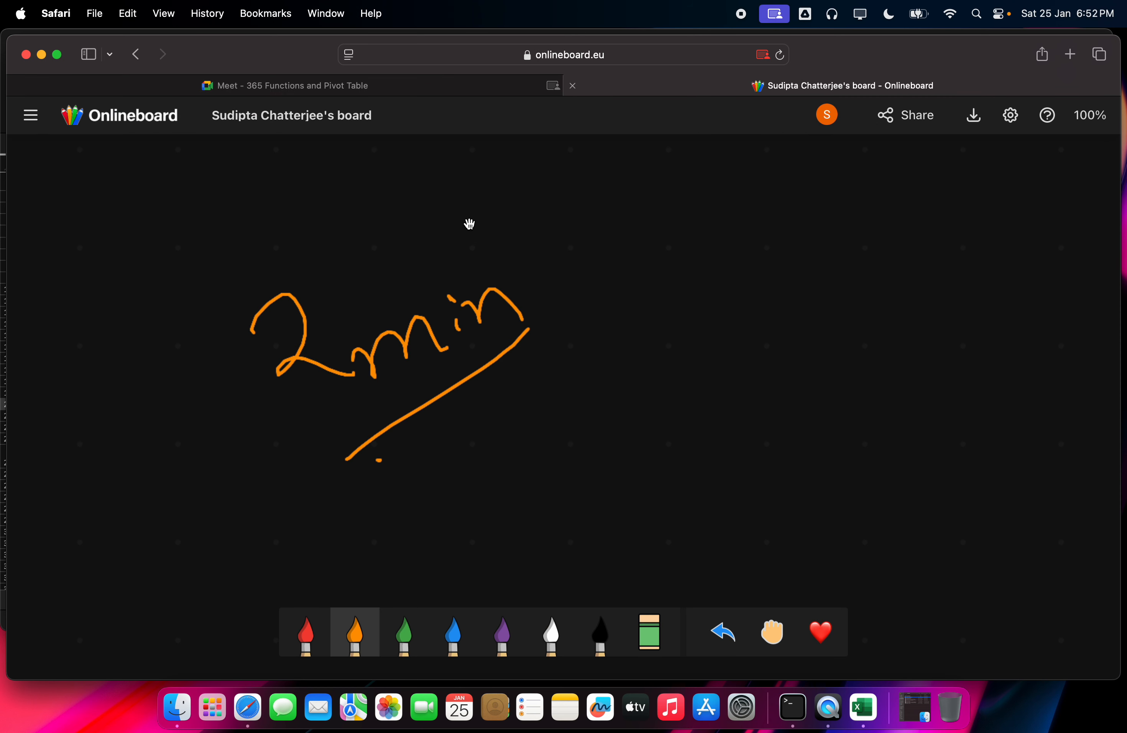
left_click(773, 632)
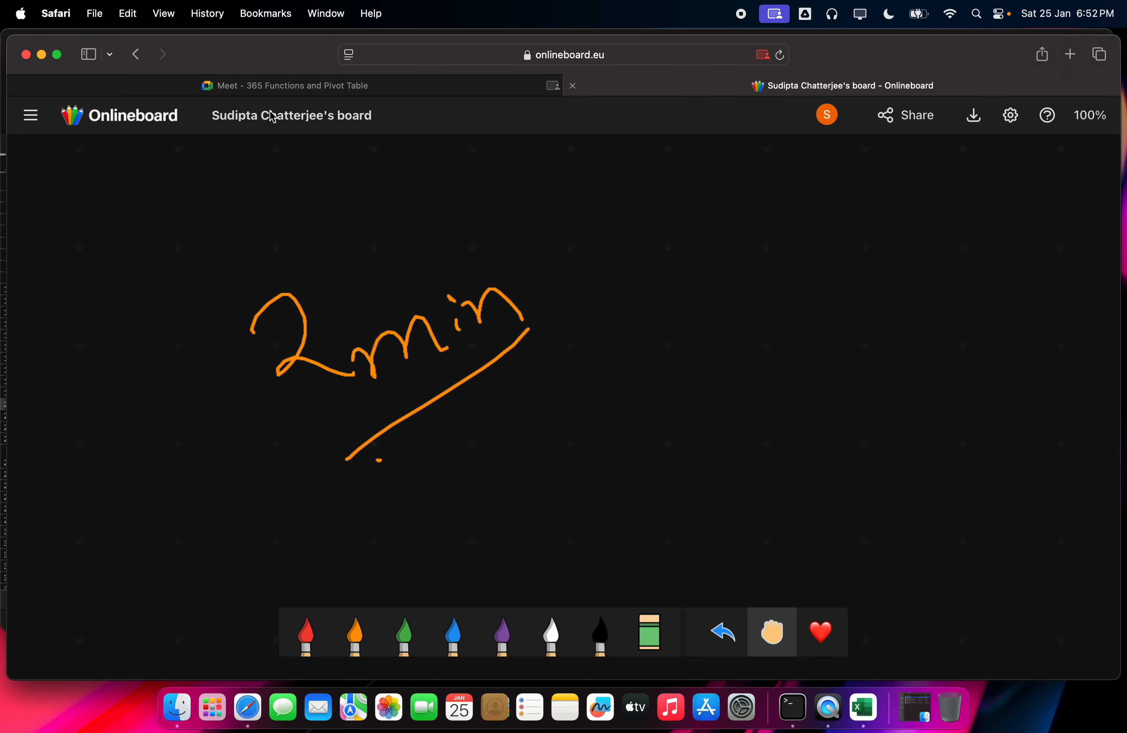
Step: Reload the Onlineboard page and bring the Excel workbook to the front
key("super+a")
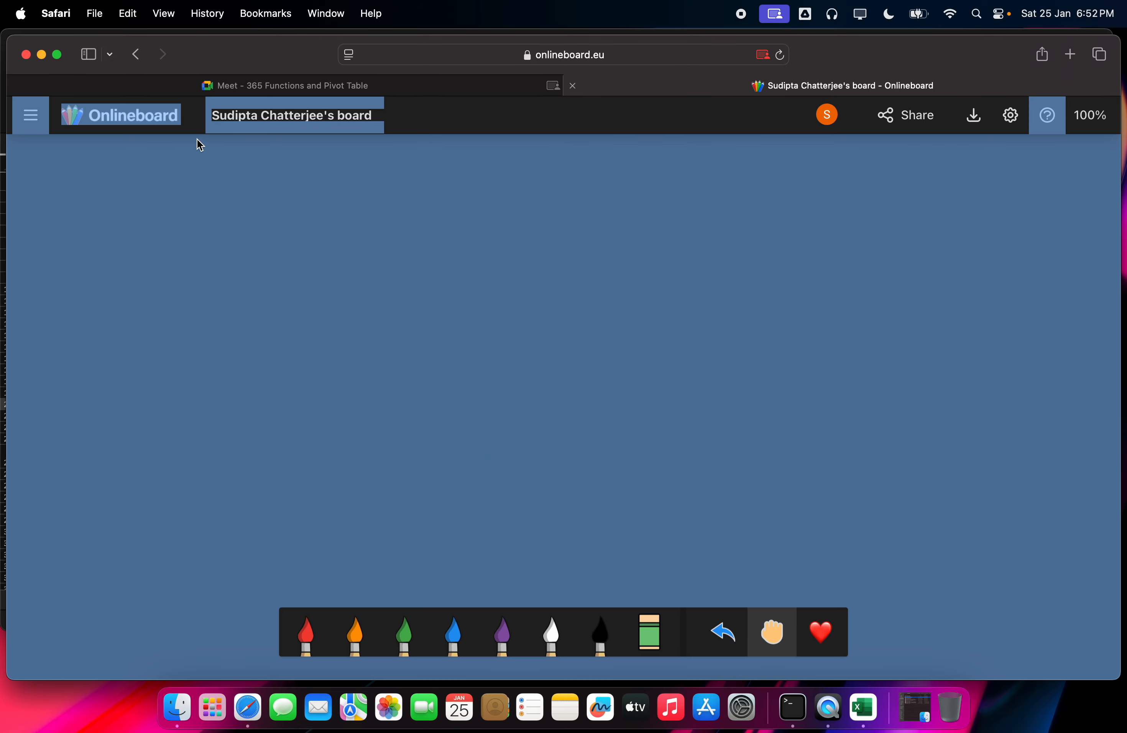
left_click(594, 53)
key("Return")
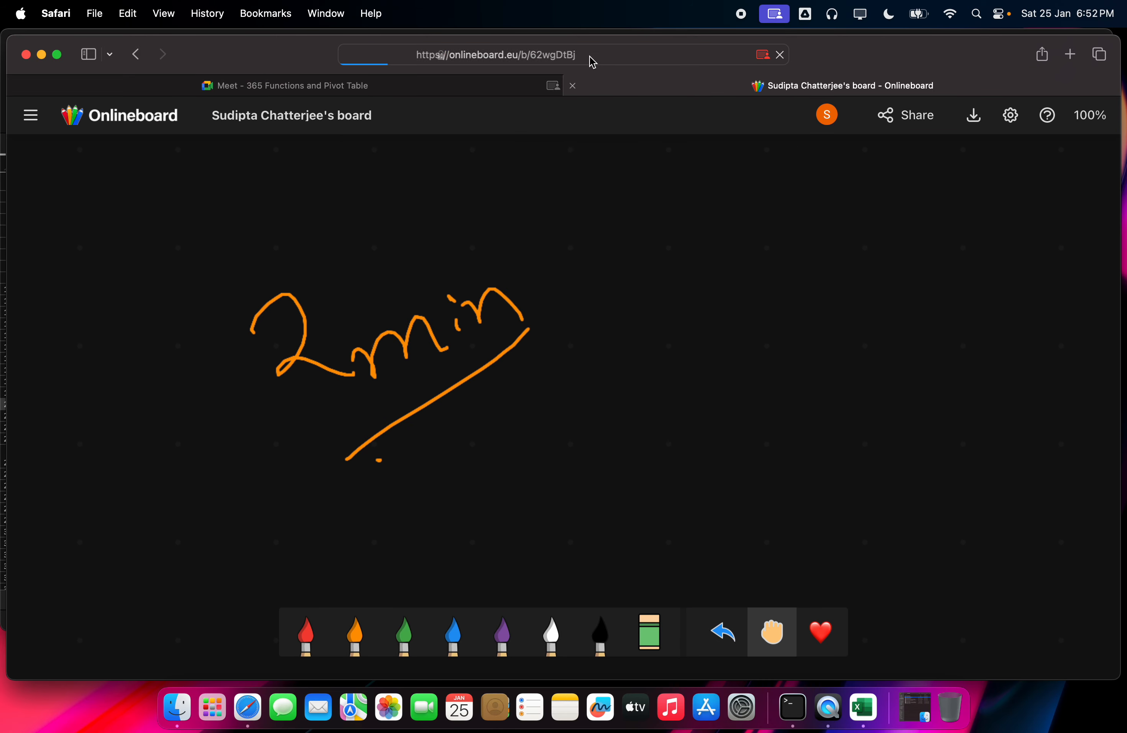
left_click(863, 708)
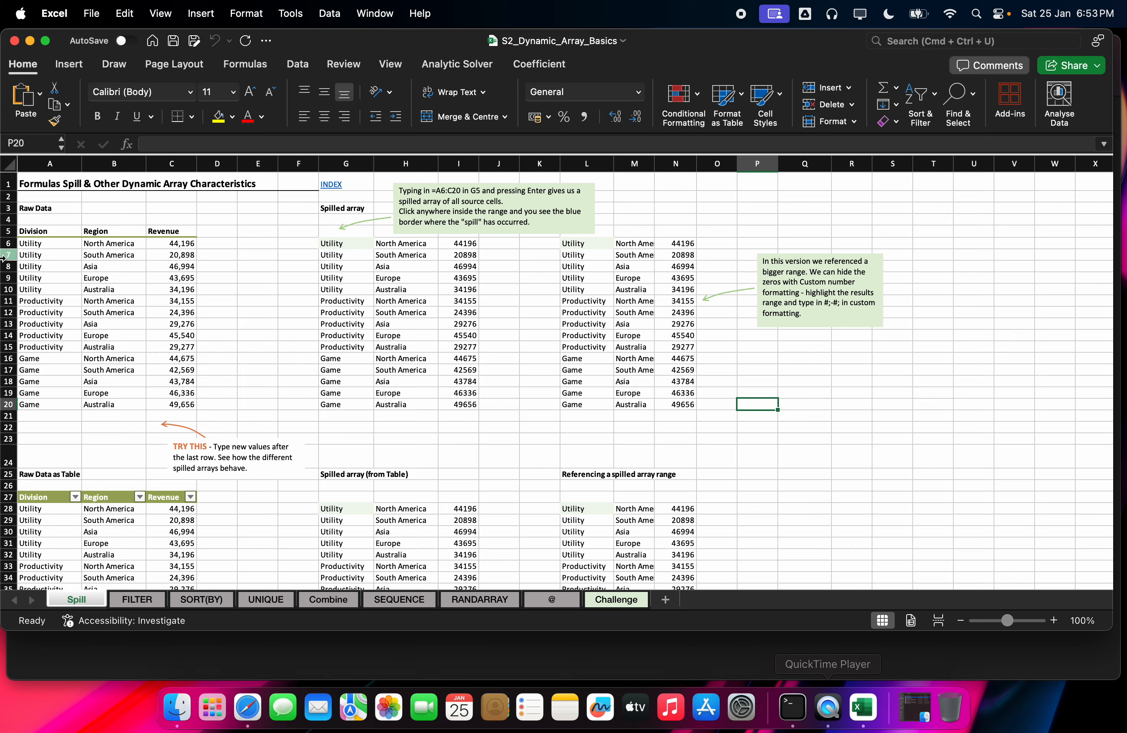
Step: Zoom the Spill sheet to 140% showing column A from row 1, then return to Safari
scroll(265, 343, "down", 1)
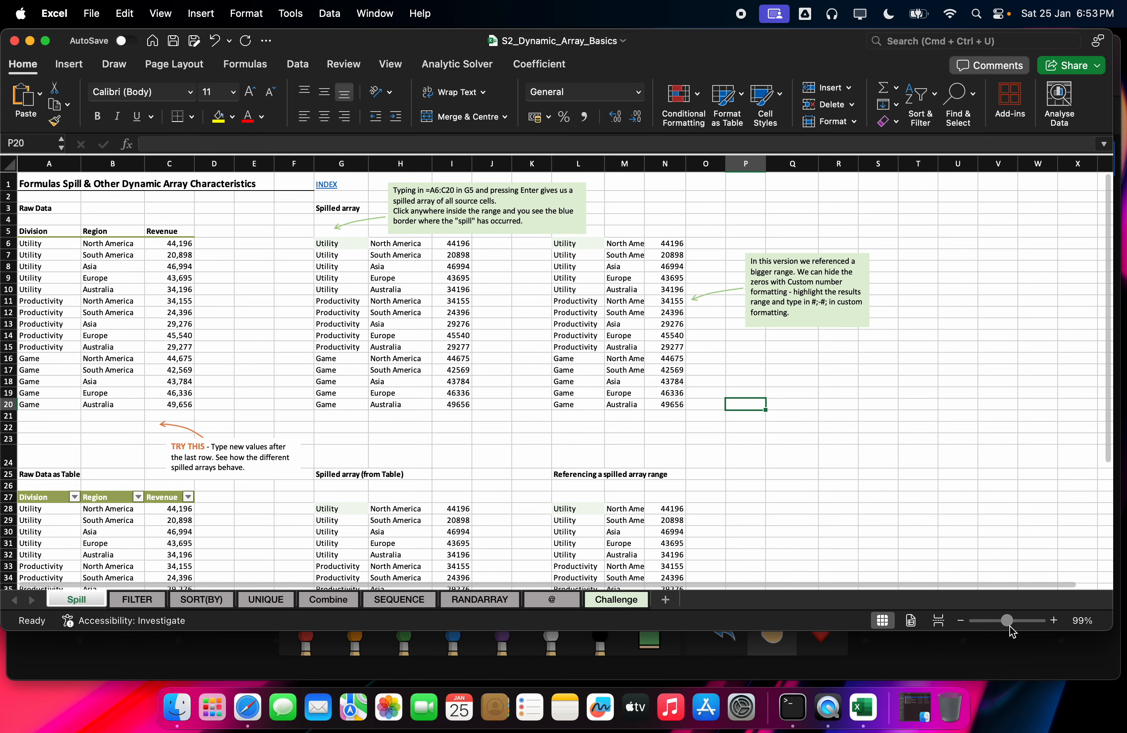
mouse_move(1010, 629)
left_mouse_down()
mouse_move(995, 628)
mouse_move(1013, 628)
left_mouse_up()
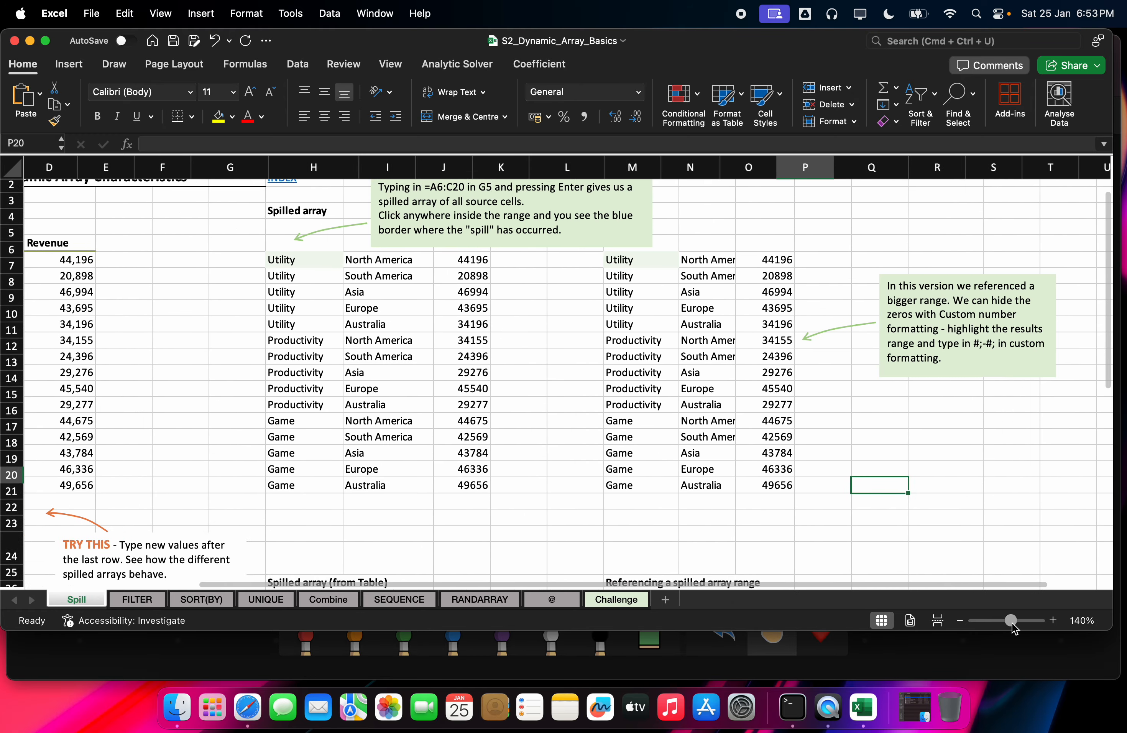
scroll(959, 595, "left", 5)
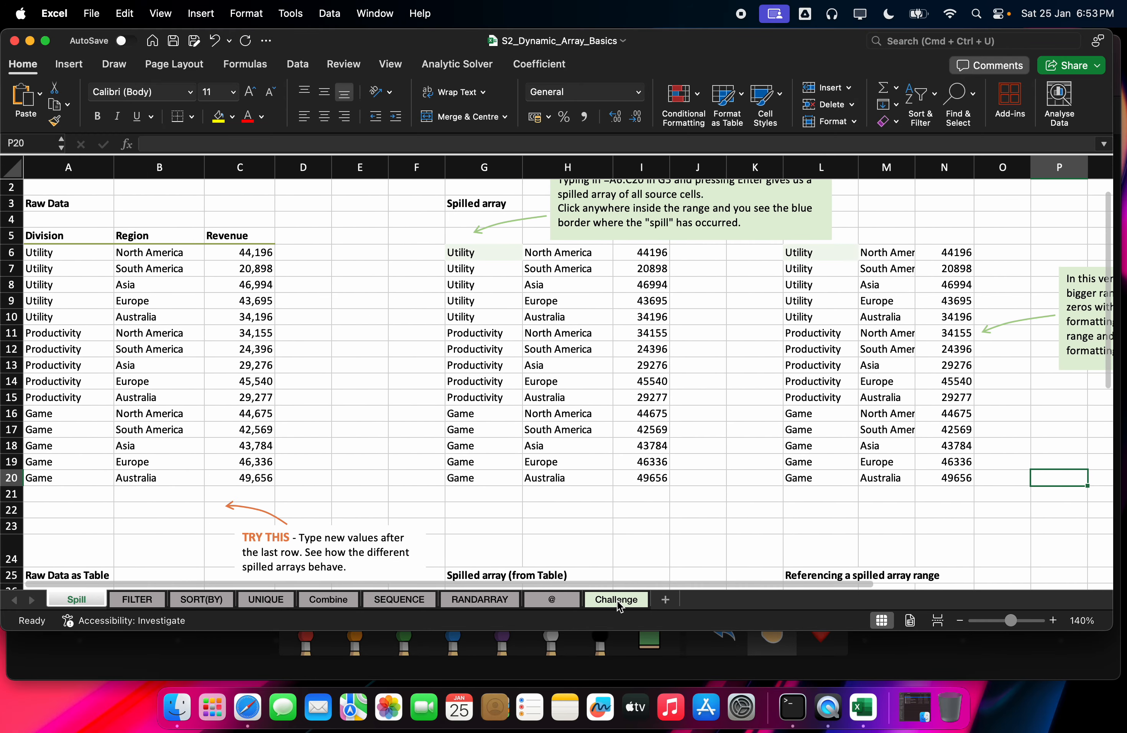
scroll(88, 268, "down", 3)
scroll(89, 268, "up", 5)
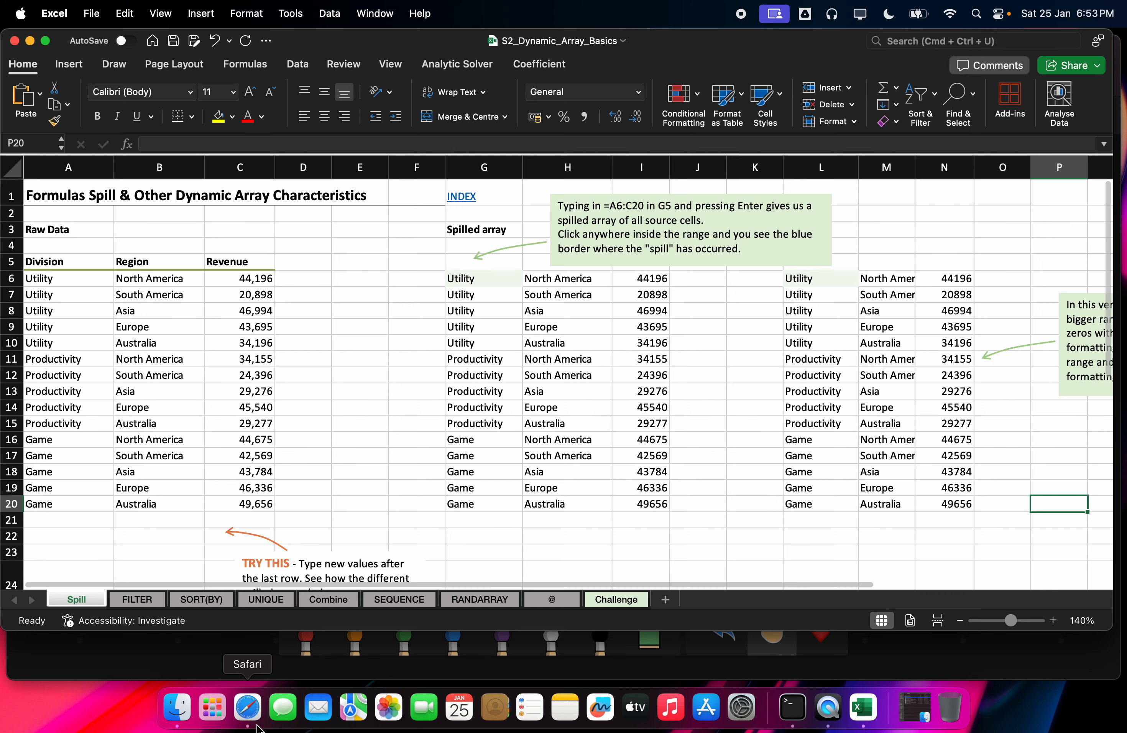
left_click(247, 709)
Step: Switch to the Meet call and dismiss the Present something else / Stop presenting menu
left_click(339, 87)
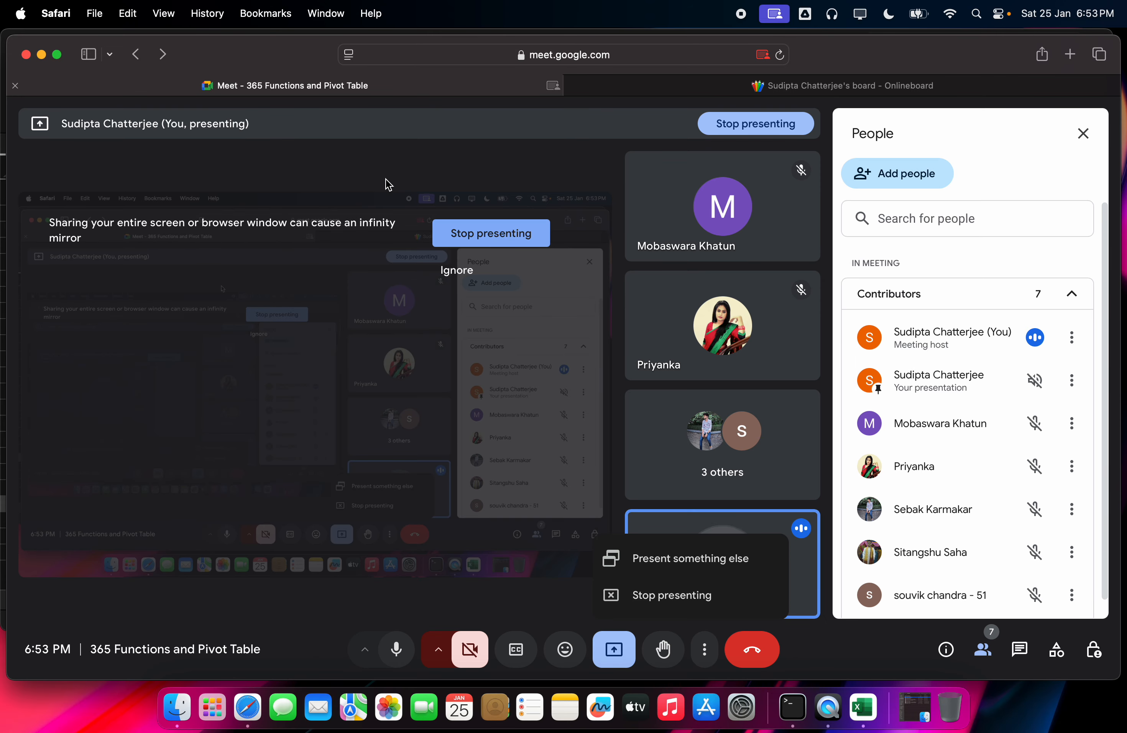
left_click(960, 178)
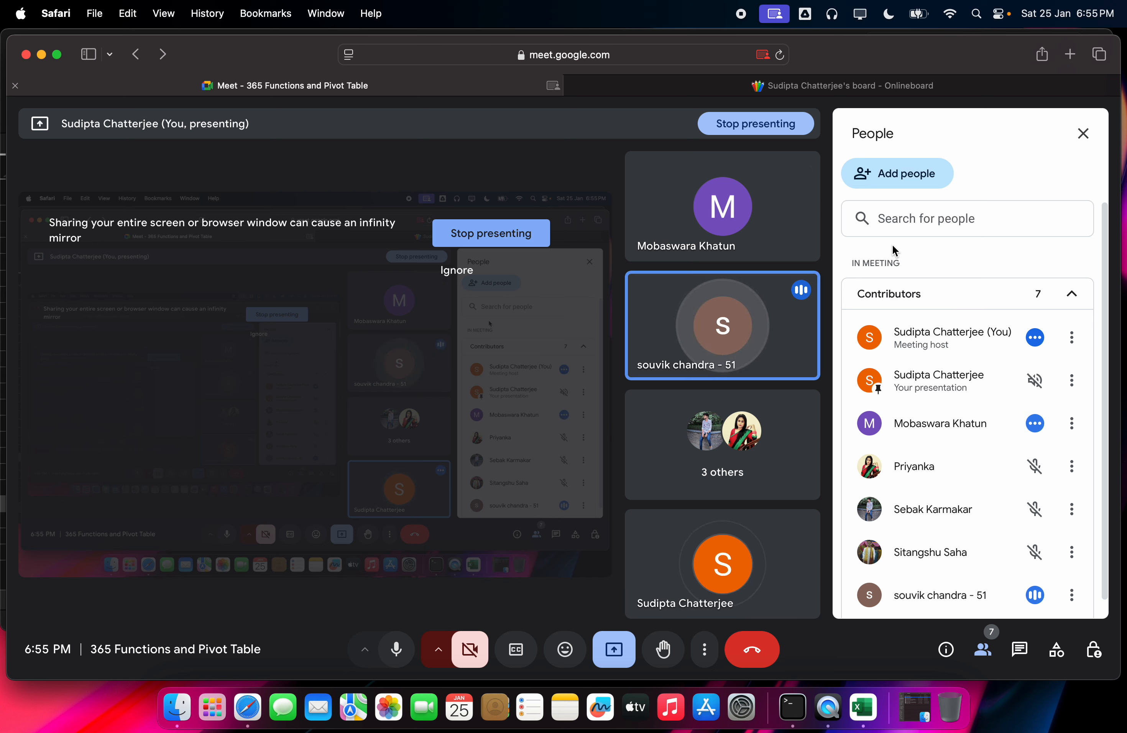
left_click(657, 87)
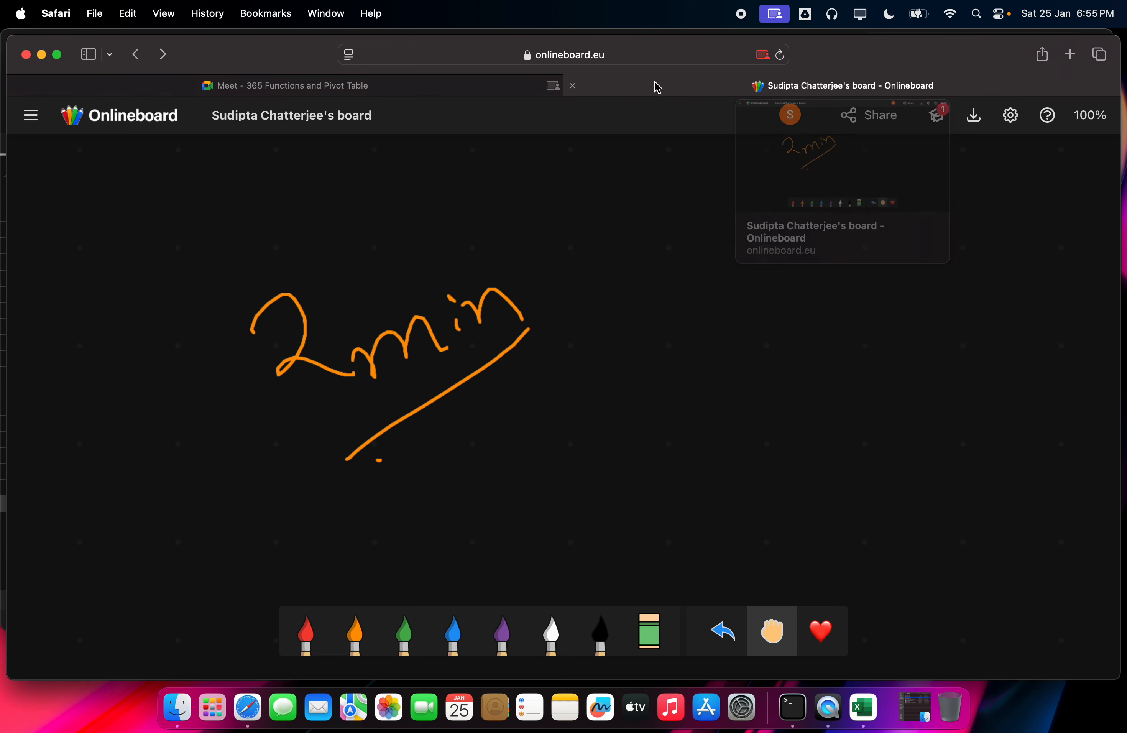
left_click(435, 89)
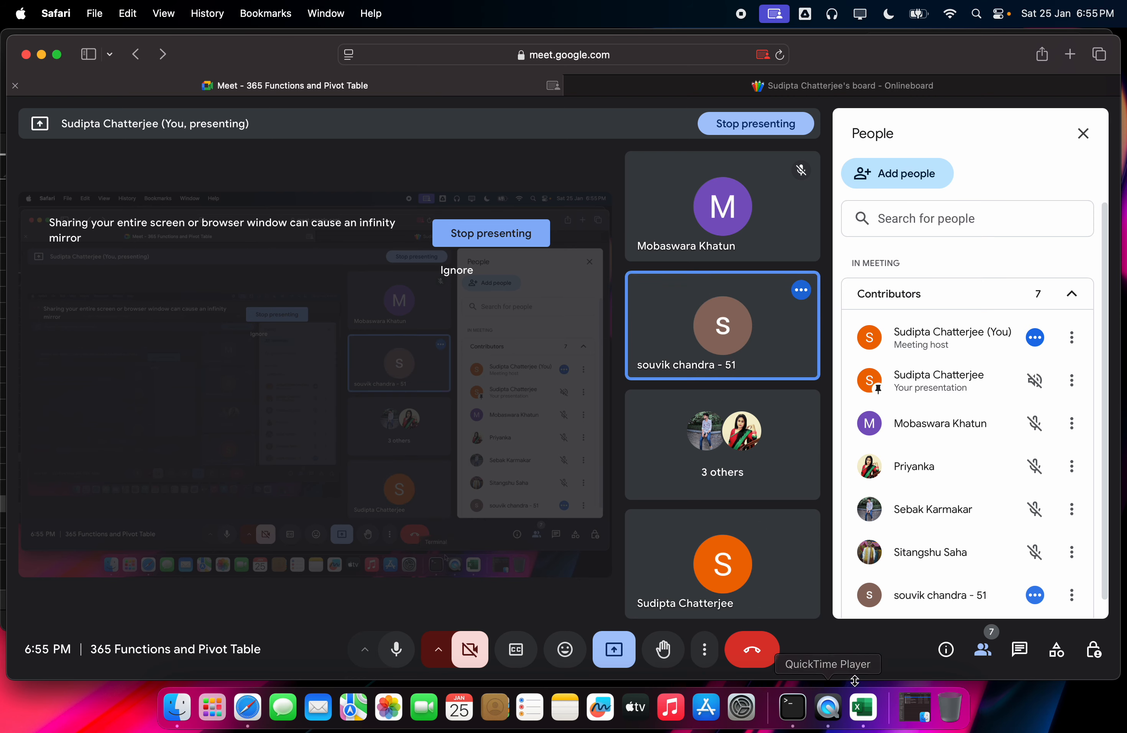
left_click(863, 707)
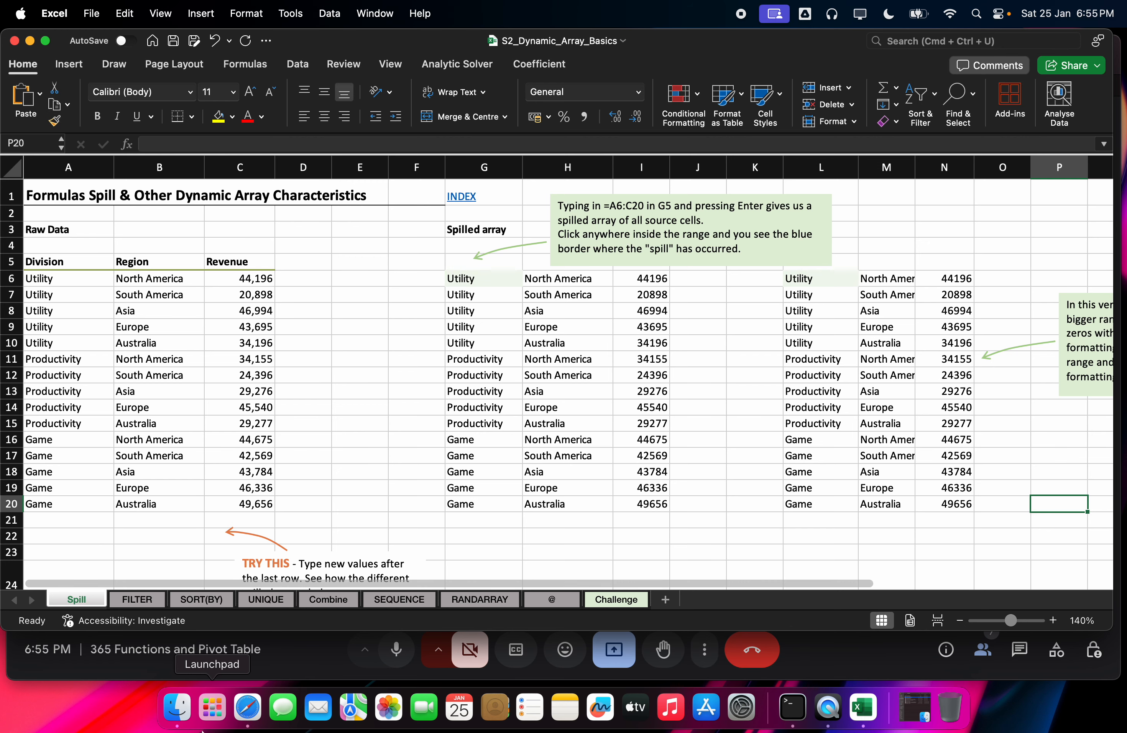
left_click(249, 708)
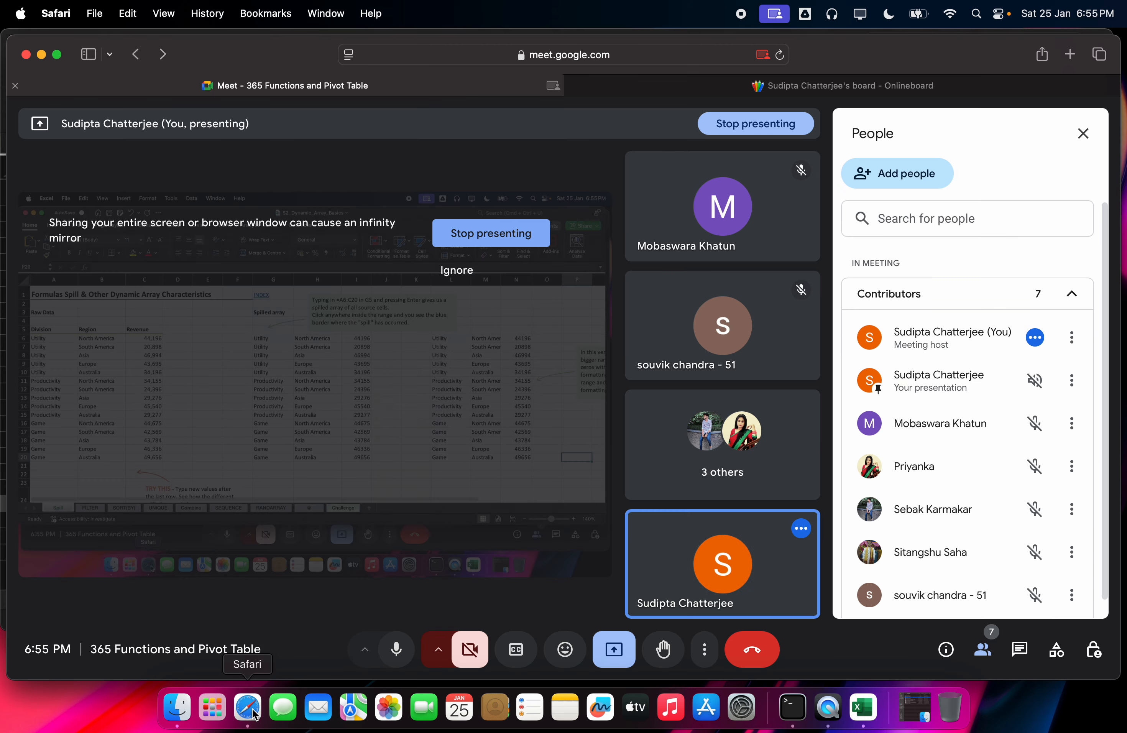
left_click(696, 91)
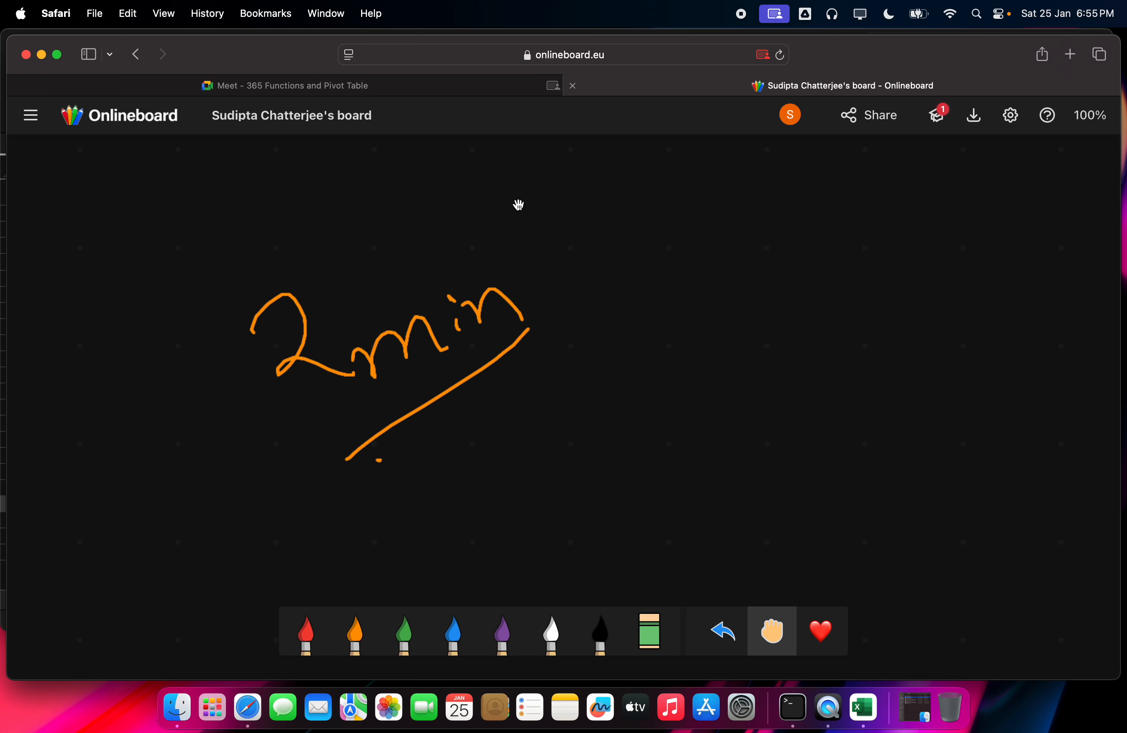
Step: Erase the '2min' note and its underline from the board
left_click(650, 633)
mouse_move(468, 392)
left_mouse_down()
mouse_move(521, 295)
mouse_move(478, 385)
mouse_move(440, 416)
left_mouse_up()
mouse_move(505, 361)
left_mouse_down()
mouse_move(375, 363)
mouse_move(272, 287)
mouse_move(304, 387)
left_mouse_up()
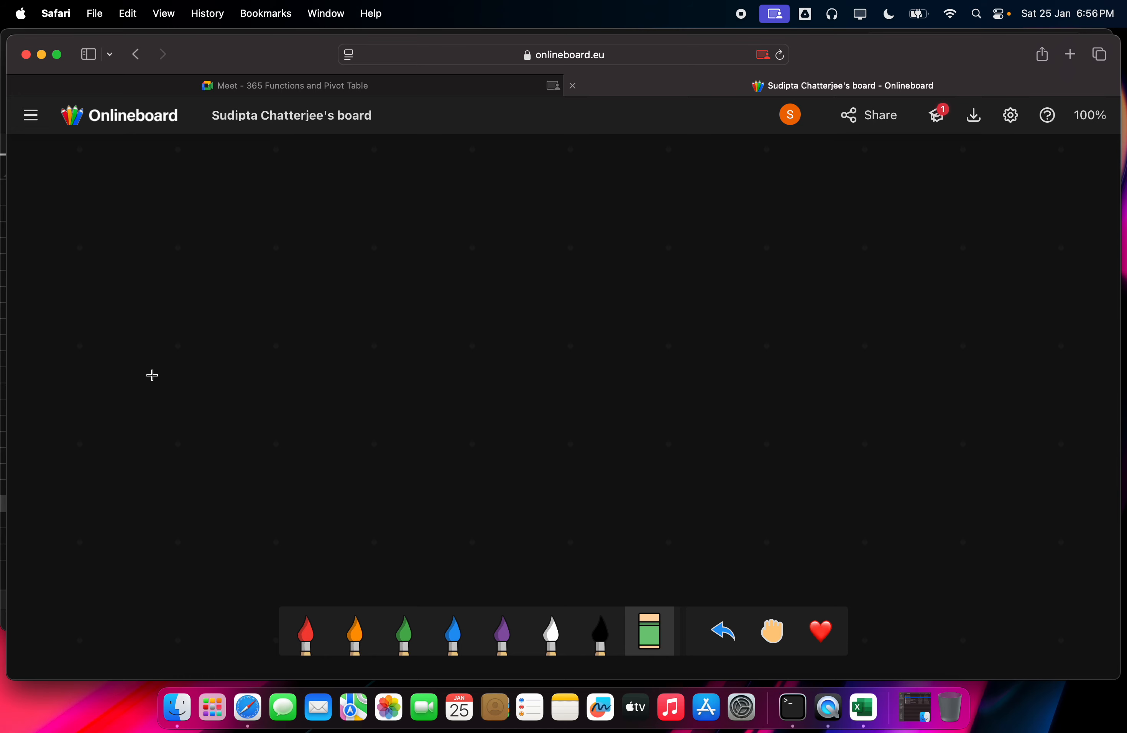
Step: In orange pen, draw an arrow mark and write 'Static' beside it
left_click(355, 635)
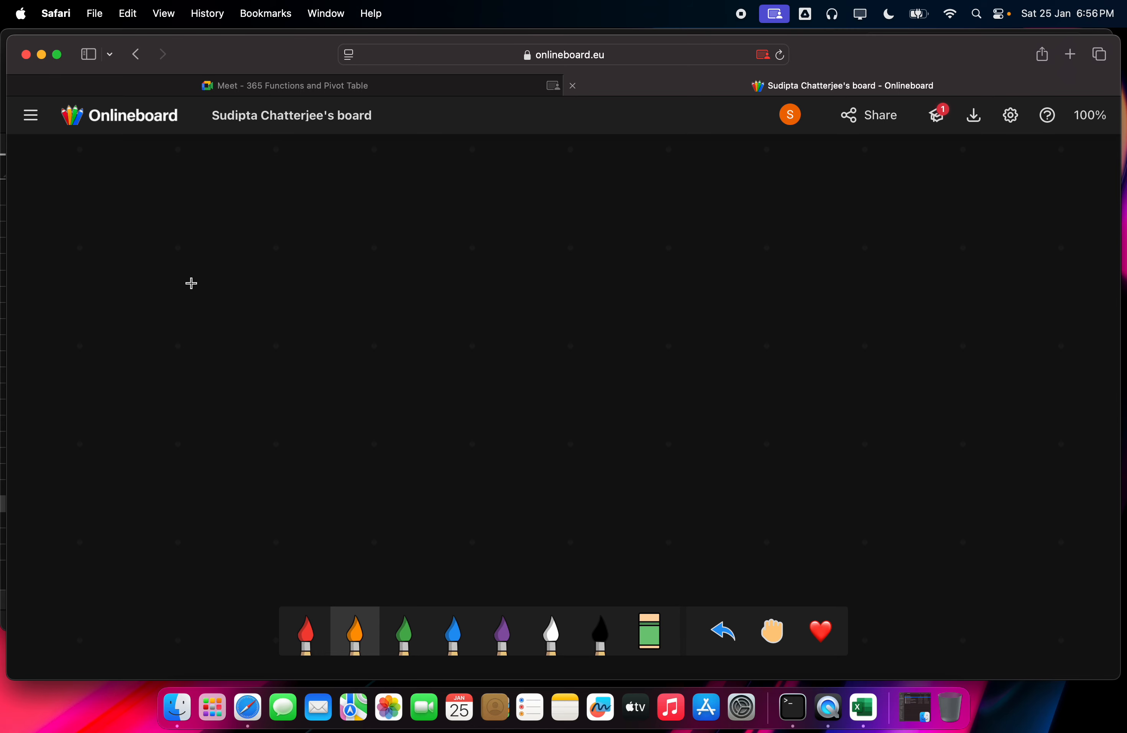
left_click_drag(189, 273, 198, 317)
mouse_move(171, 289)
left_mouse_down()
mouse_move(226, 254)
mouse_move(242, 260)
left_mouse_up()
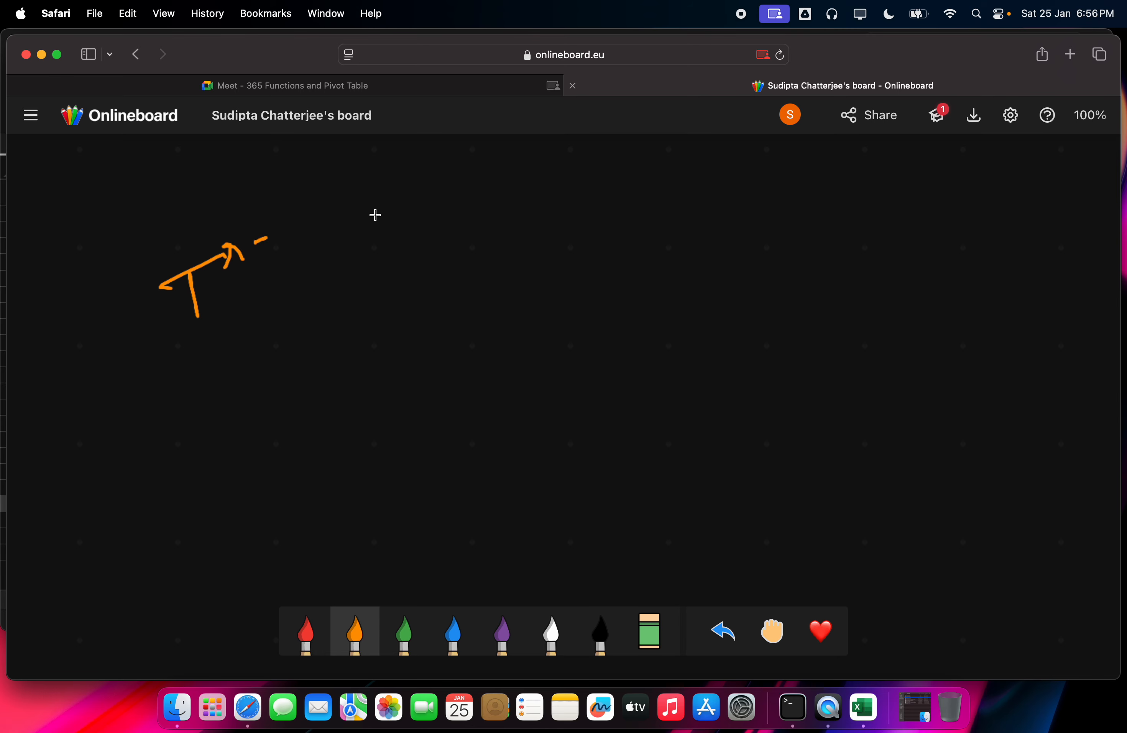
mouse_move(331, 233)
left_mouse_down()
mouse_move(322, 255)
mouse_move(428, 195)
mouse_move(486, 204)
left_mouse_up()
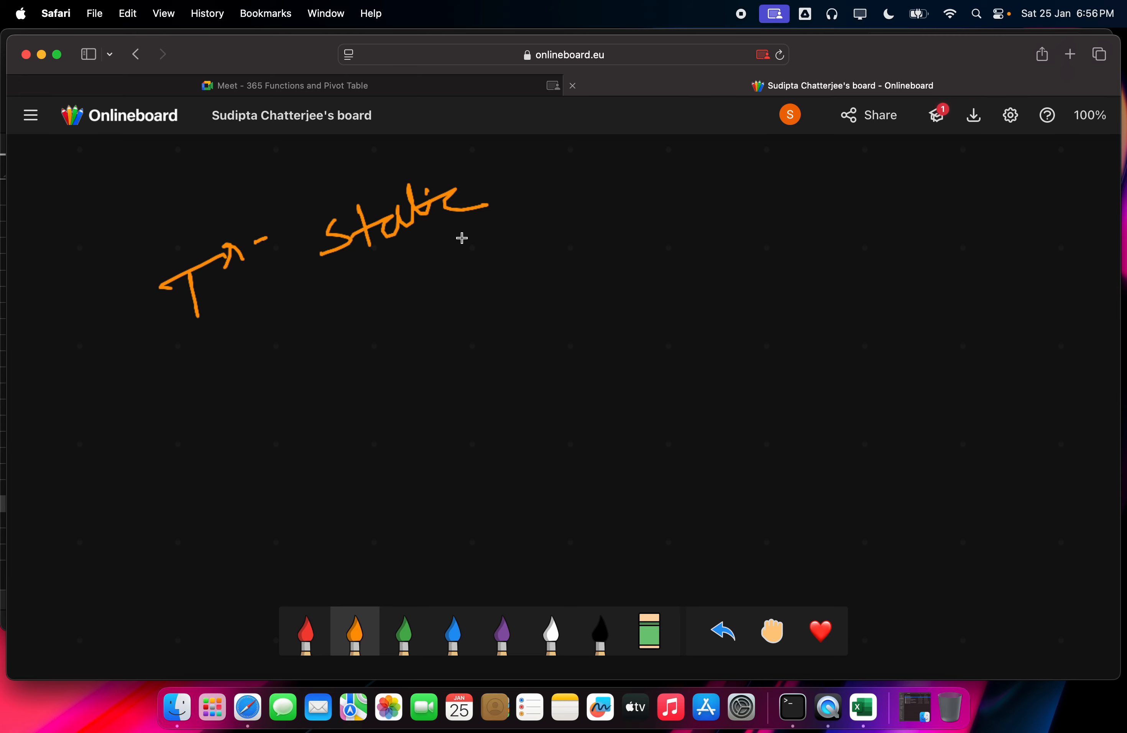
Step: Draw a double-outlined rectangle with two dots to the right of 'Static'
mouse_move(464, 239)
left_mouse_down()
mouse_move(596, 221)
mouse_move(619, 302)
mouse_move(479, 306)
left_mouse_up()
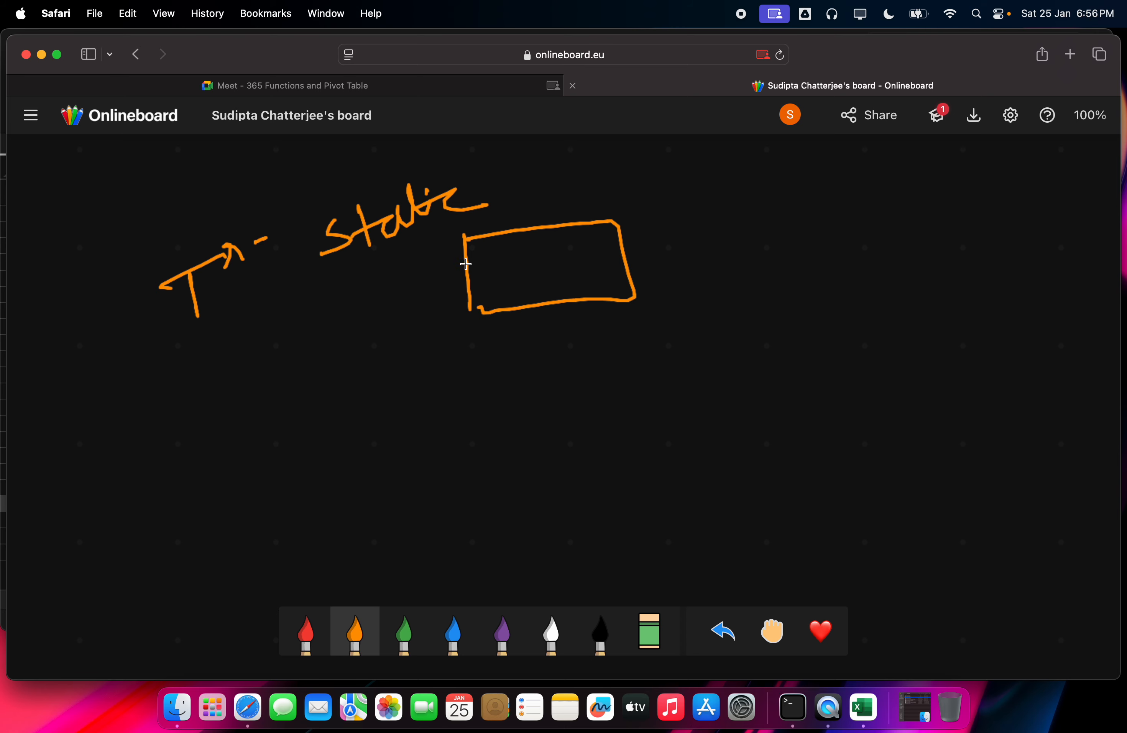
mouse_move(472, 252)
left_mouse_down()
mouse_move(466, 260)
mouse_move(481, 250)
left_mouse_up()
left_click(496, 251)
left_click(525, 246)
mouse_move(474, 242)
left_mouse_down()
mouse_move(481, 309)
mouse_move(620, 286)
mouse_move(616, 222)
left_mouse_up()
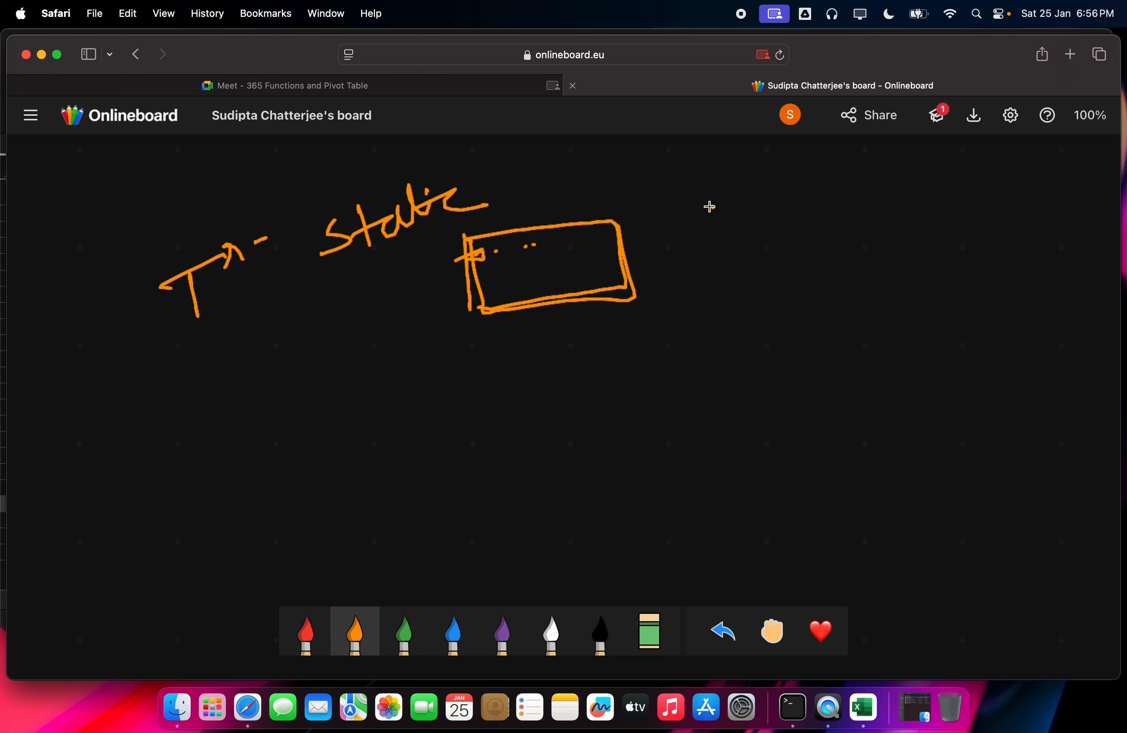
Step: Add a crossed loop symbol and an underlined handwritten word right of the rectangle
mouse_move(709, 207)
left_mouse_down()
mouse_move(702, 235)
mouse_move(739, 191)
mouse_move(744, 218)
left_mouse_up()
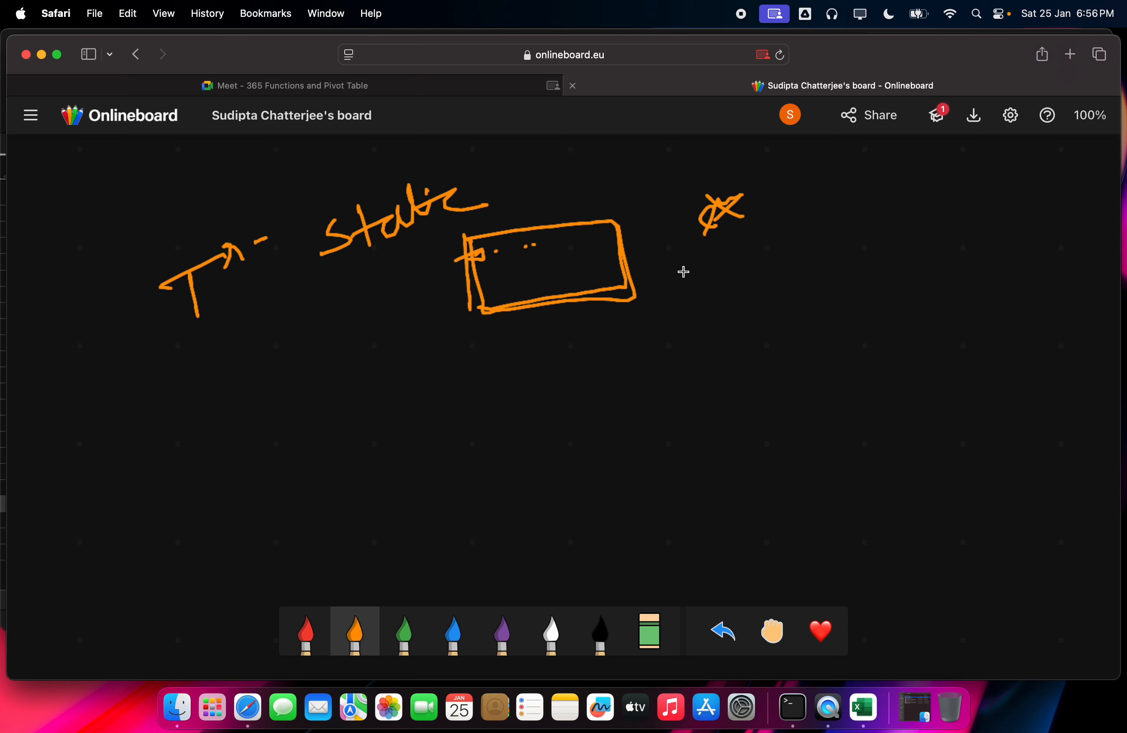
mouse_move(685, 265)
left_mouse_down()
mouse_move(678, 284)
mouse_move(687, 266)
left_mouse_up()
mouse_move(714, 243)
left_mouse_down()
mouse_move(712, 272)
mouse_move(763, 245)
mouse_move(783, 267)
mouse_move(826, 245)
left_mouse_up()
left_click_drag(743, 277, 827, 255)
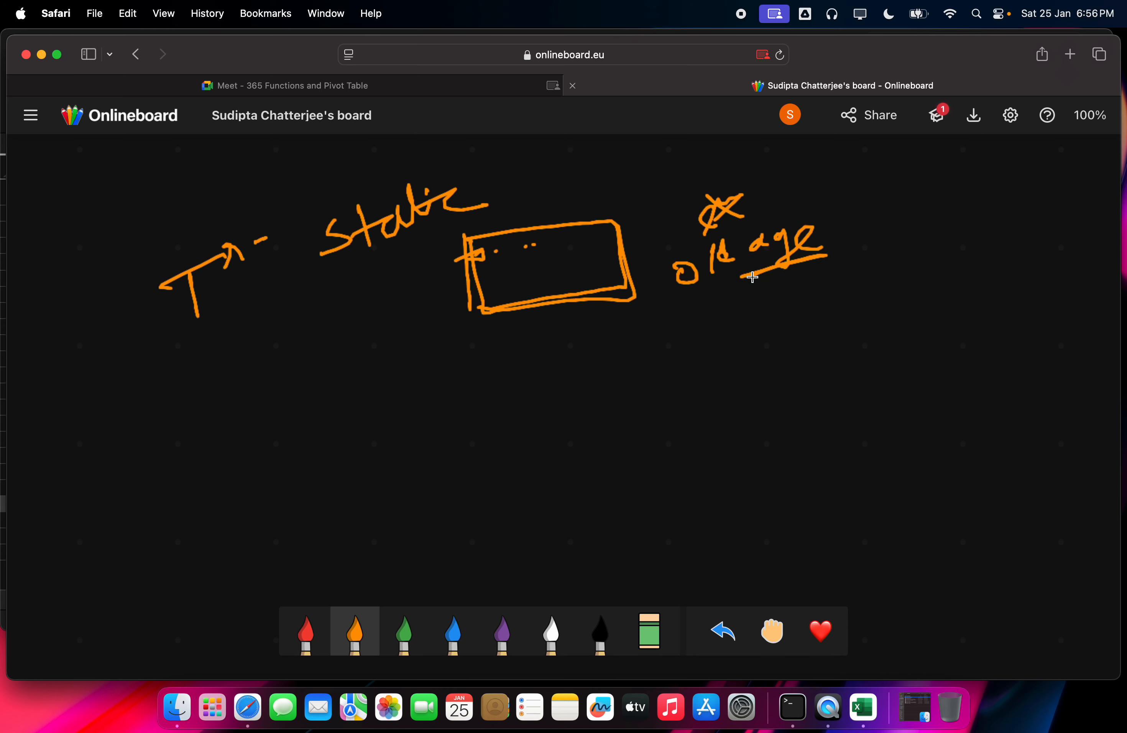
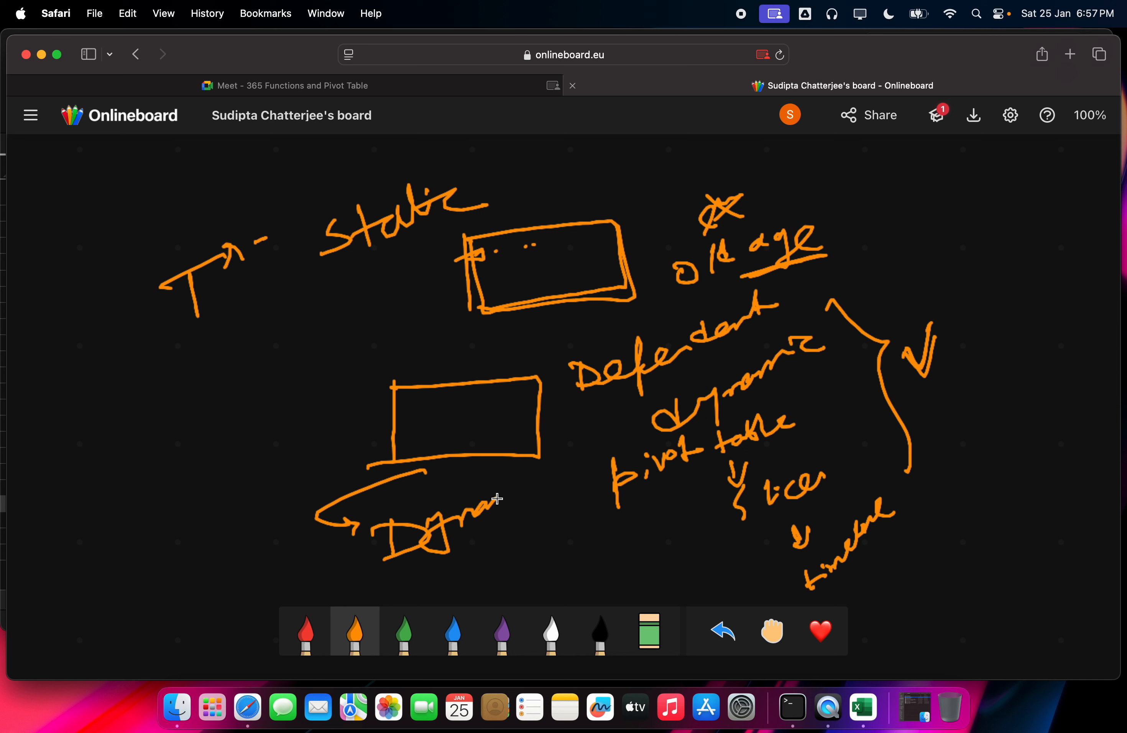
Step: Finish writing 'Dynamic' under the box and link it to 'Data' with a small curve
mouse_move(500, 550)
left_mouse_down()
mouse_move(505, 568)
mouse_move(578, 554)
left_mouse_up()
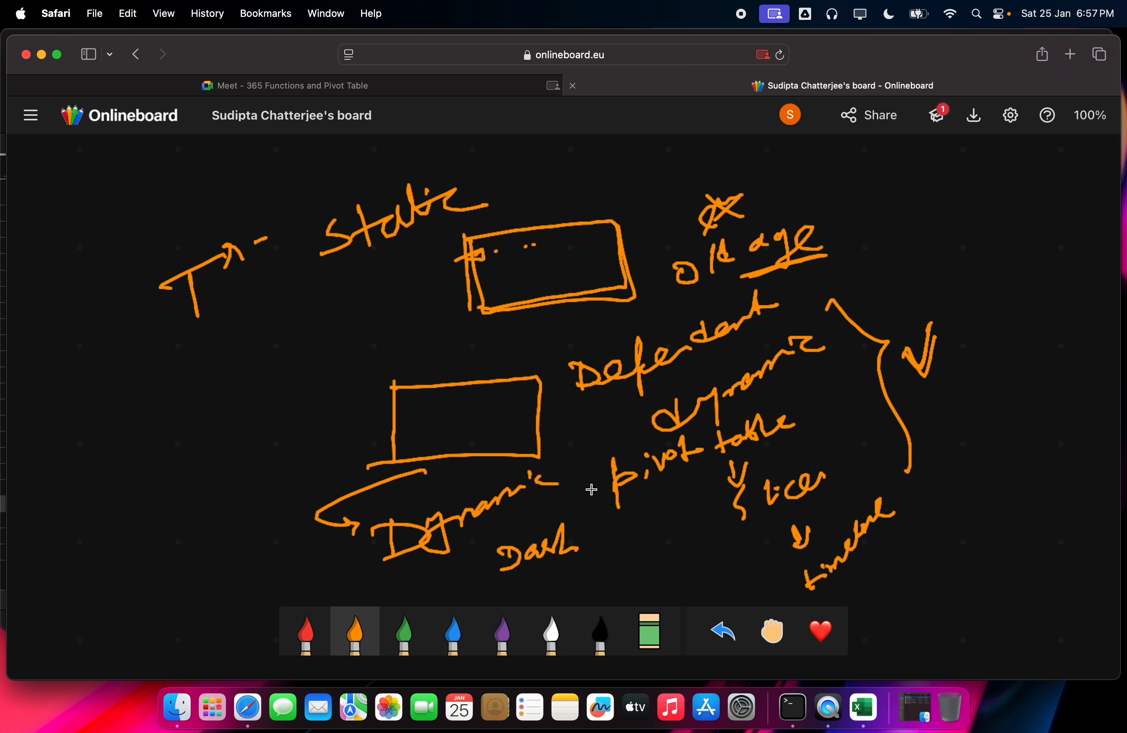
left_click_drag(624, 454, 639, 429)
left_click_drag(591, 530, 603, 532)
Step: Draw an arrow from pivot table, write 'Att R5' with a bracket, and circle 'Data'
mouse_move(811, 410)
left_mouse_down()
mouse_move(861, 403)
mouse_move(851, 415)
left_mouse_up()
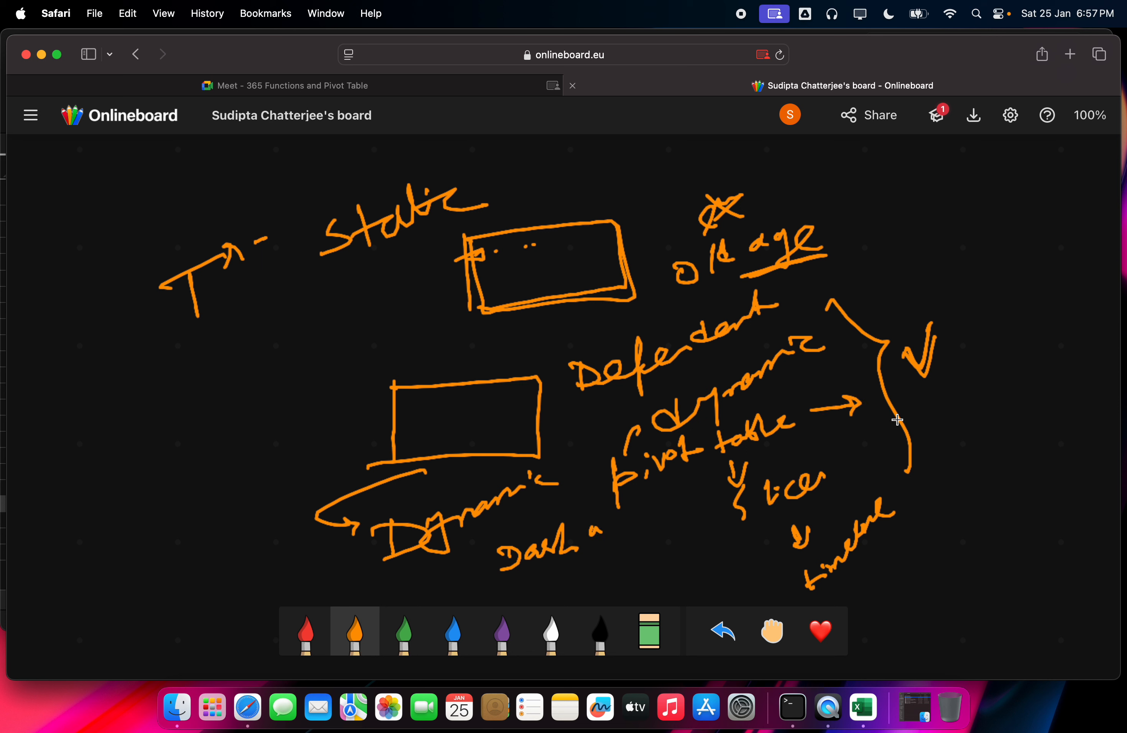
left_click_drag(939, 424, 971, 407)
mouse_move(984, 357)
left_mouse_down()
mouse_move(1005, 381)
mouse_move(1032, 366)
left_mouse_up()
mouse_move(1003, 427)
left_mouse_down()
mouse_move(1011, 466)
mouse_move(1033, 423)
left_mouse_up()
mouse_move(990, 436)
left_mouse_down()
mouse_move(985, 477)
mouse_move(990, 452)
left_mouse_up()
left_click_drag(915, 396, 1008, 513)
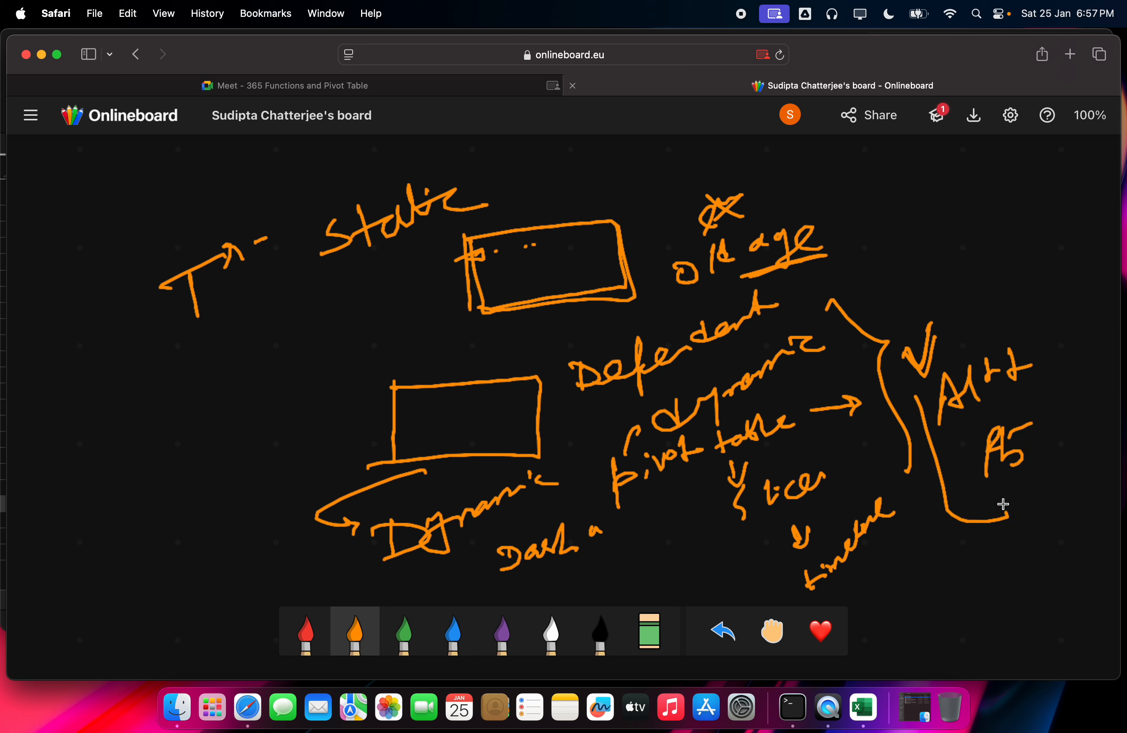
left_click_drag(913, 376, 1001, 316)
mouse_move(648, 527)
left_mouse_down()
mouse_move(537, 516)
mouse_move(609, 513)
left_mouse_up()
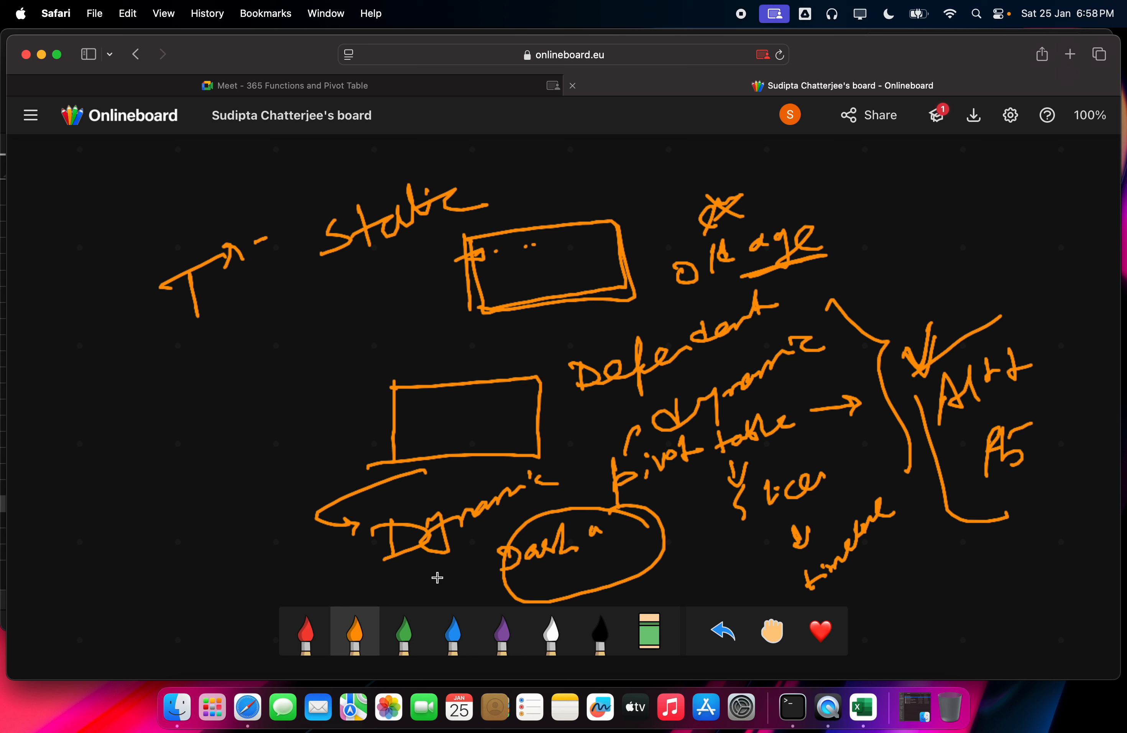
Step: Handwrite a lower-left note, a line below 'Static', and a value with an arrow
mouse_move(88, 588)
left_mouse_down()
mouse_move(107, 552)
mouse_move(138, 546)
left_mouse_up()
mouse_move(150, 496)
left_mouse_down()
mouse_move(209, 476)
mouse_move(240, 450)
left_mouse_up()
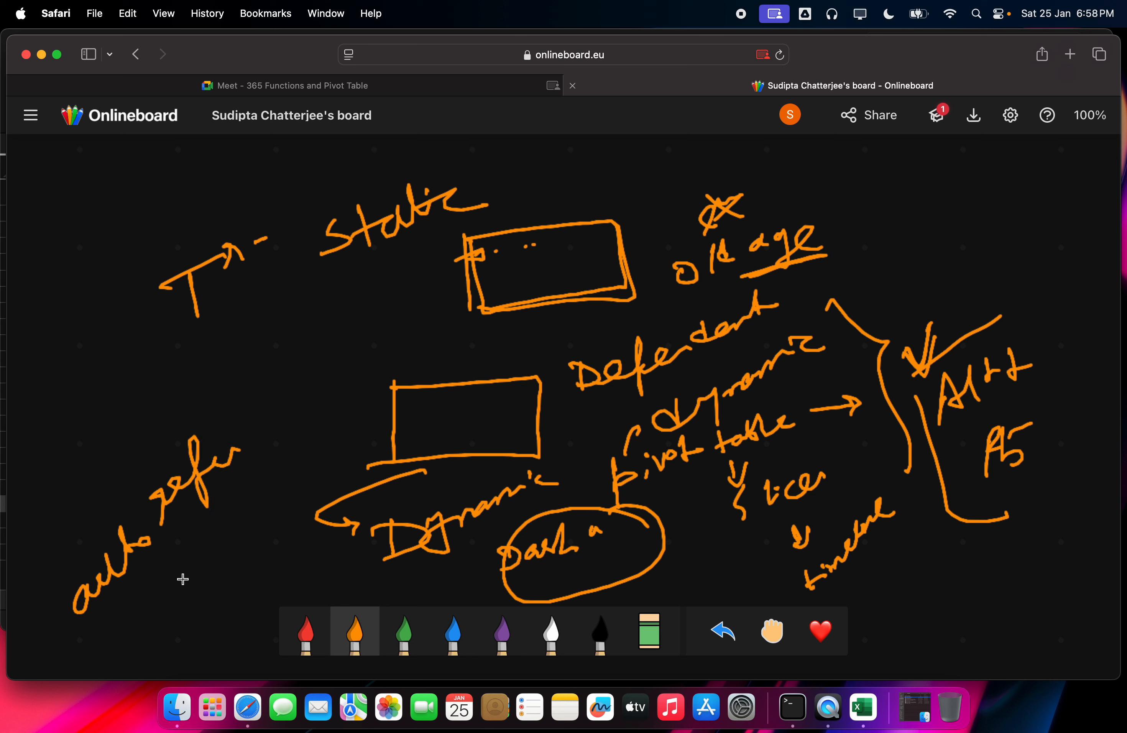
mouse_move(169, 588)
left_mouse_down()
mouse_move(161, 632)
mouse_move(213, 529)
left_mouse_up()
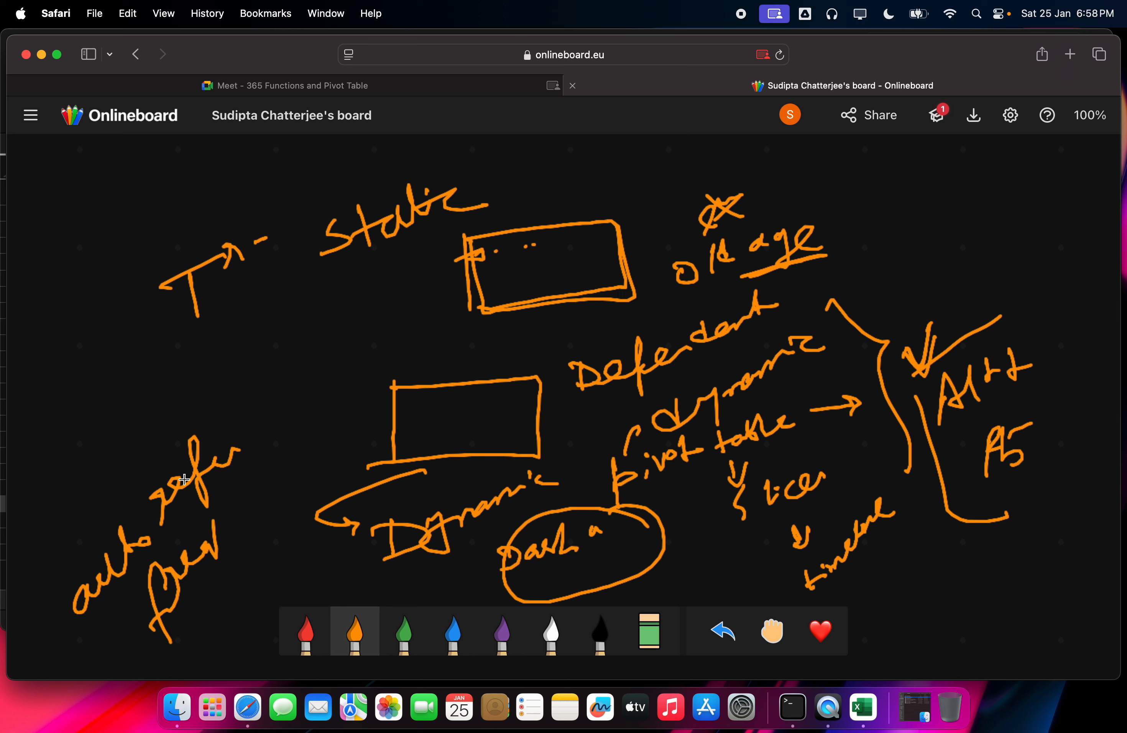
mouse_move(222, 358)
left_mouse_down()
mouse_move(372, 287)
mouse_move(380, 305)
left_mouse_up()
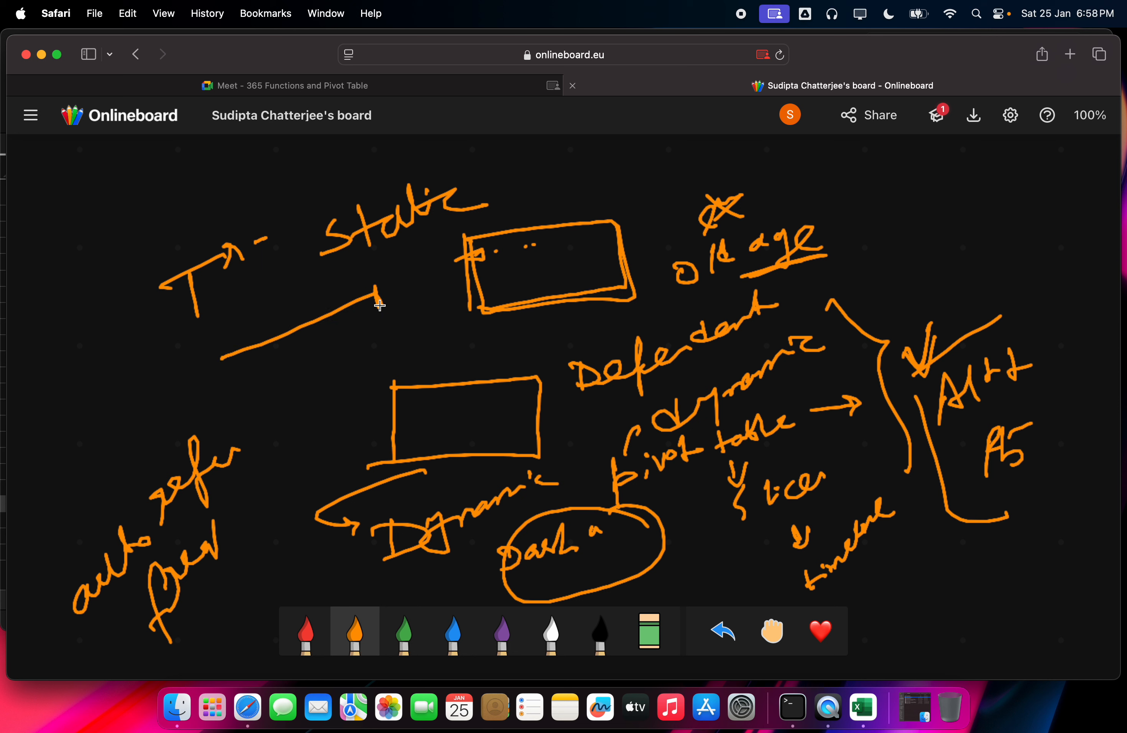
left_click_drag(212, 350, 223, 379)
mouse_move(252, 495)
left_mouse_down()
mouse_move(301, 495)
mouse_move(316, 471)
left_mouse_up()
left_click_drag(317, 471, 341, 464)
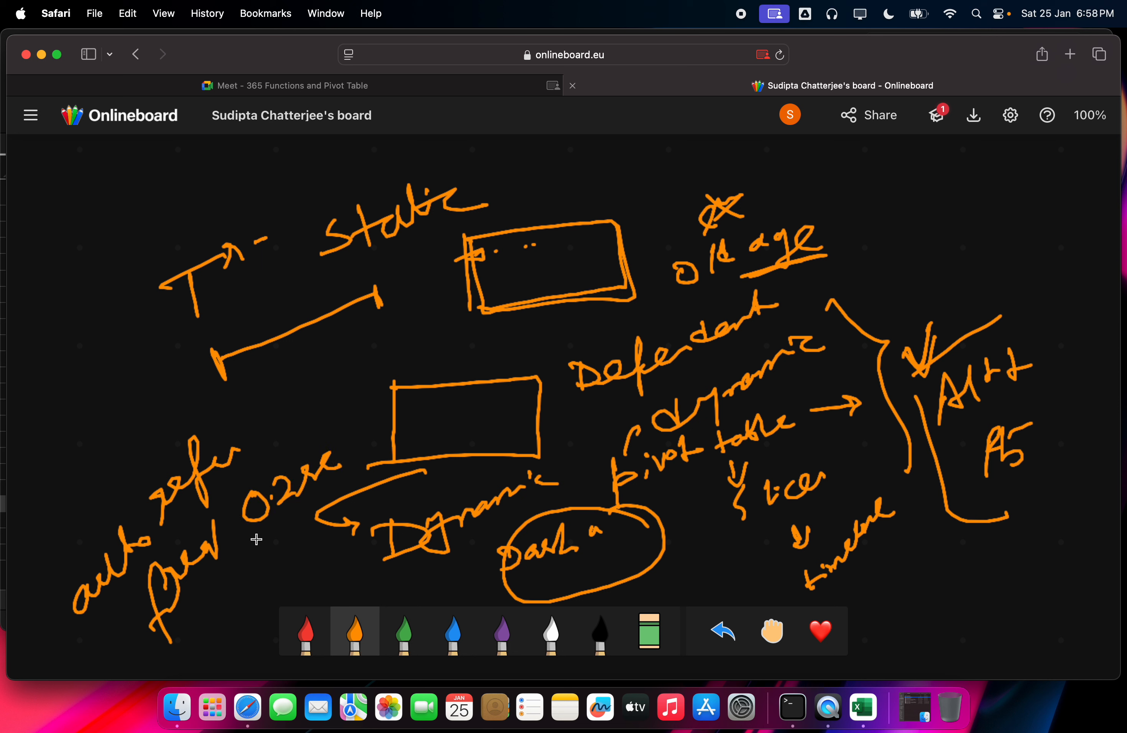
left_click_drag(257, 539, 315, 506)
Step: Add, strike through and underline labels under the value, then return to the Excel workbook
left_click_drag(282, 556, 283, 576)
left_click_drag(287, 574, 317, 534)
mouse_move(314, 548)
left_mouse_down()
mouse_move(333, 536)
mouse_move(384, 439)
mouse_move(405, 469)
mouse_move(430, 453)
mouse_move(427, 434)
mouse_move(457, 440)
mouse_move(503, 410)
left_mouse_up()
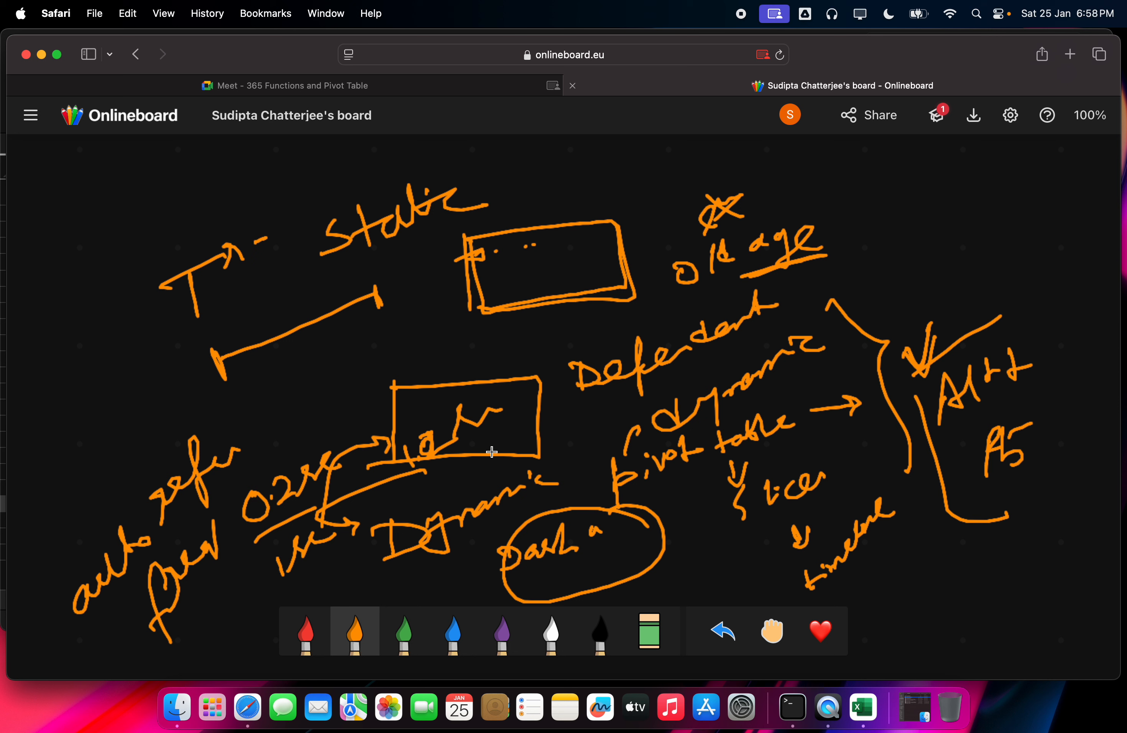
mouse_move(458, 468)
left_mouse_down()
mouse_move(500, 431)
mouse_move(464, 447)
left_mouse_up()
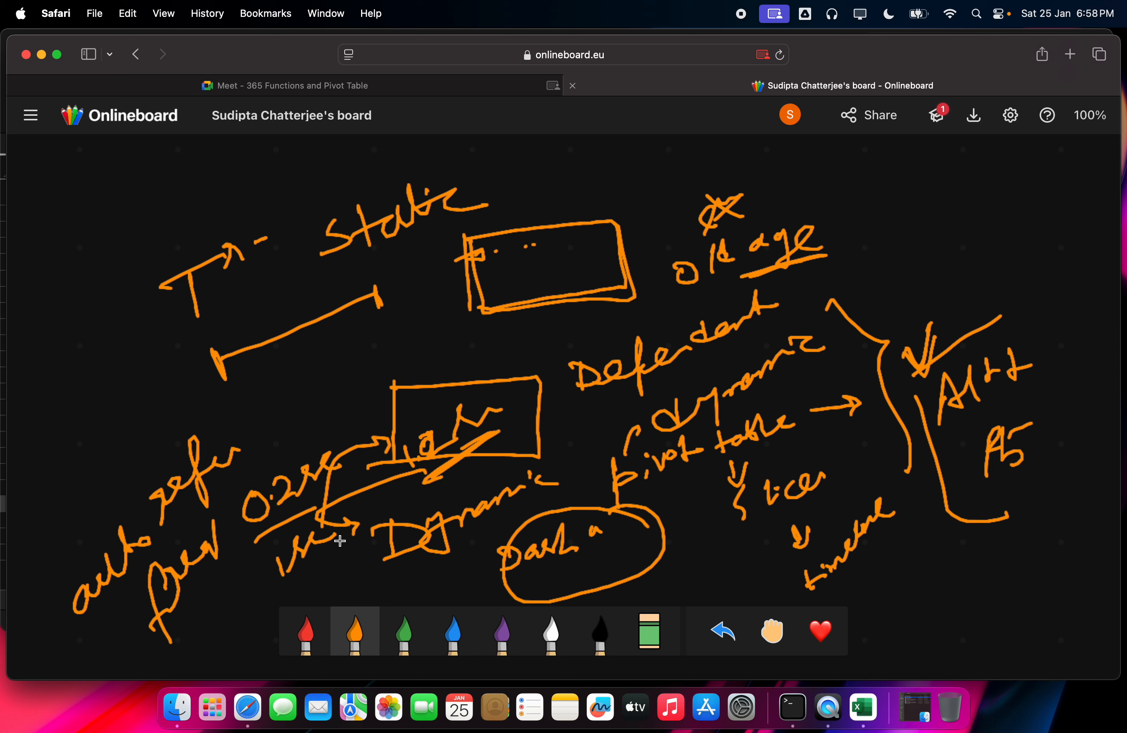
left_click_drag(354, 530, 338, 548)
left_click(855, 706)
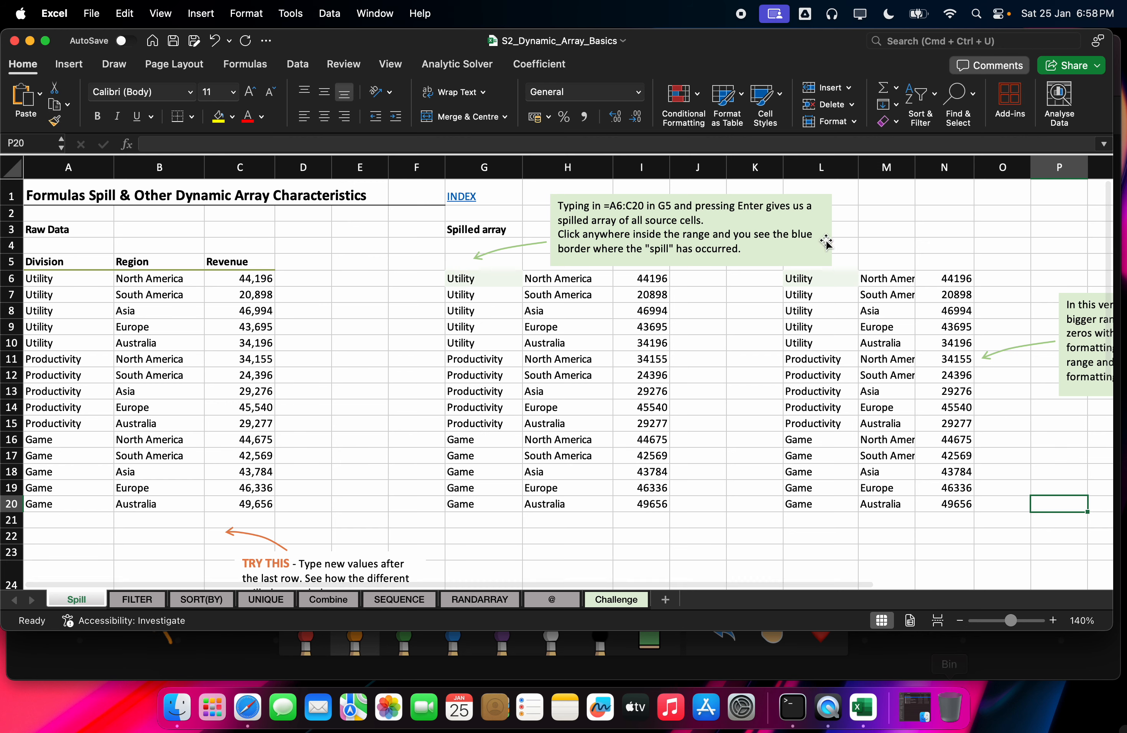
left_click(45, 41)
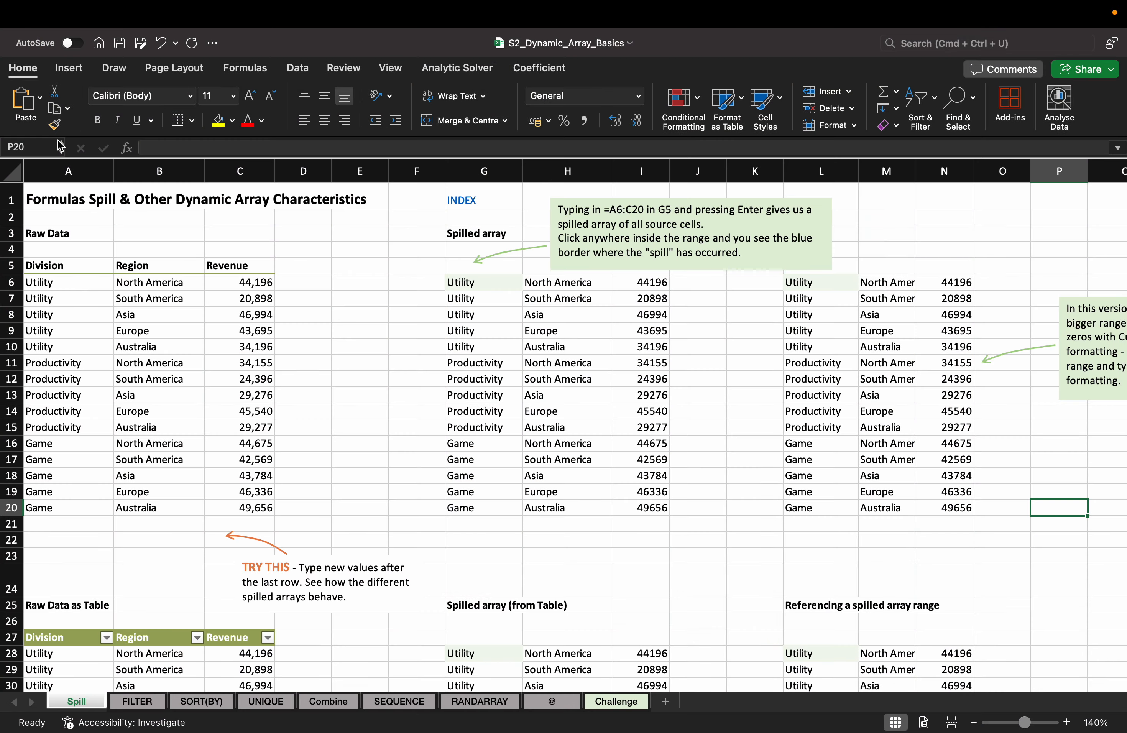
scroll(215, 333, "up", 2)
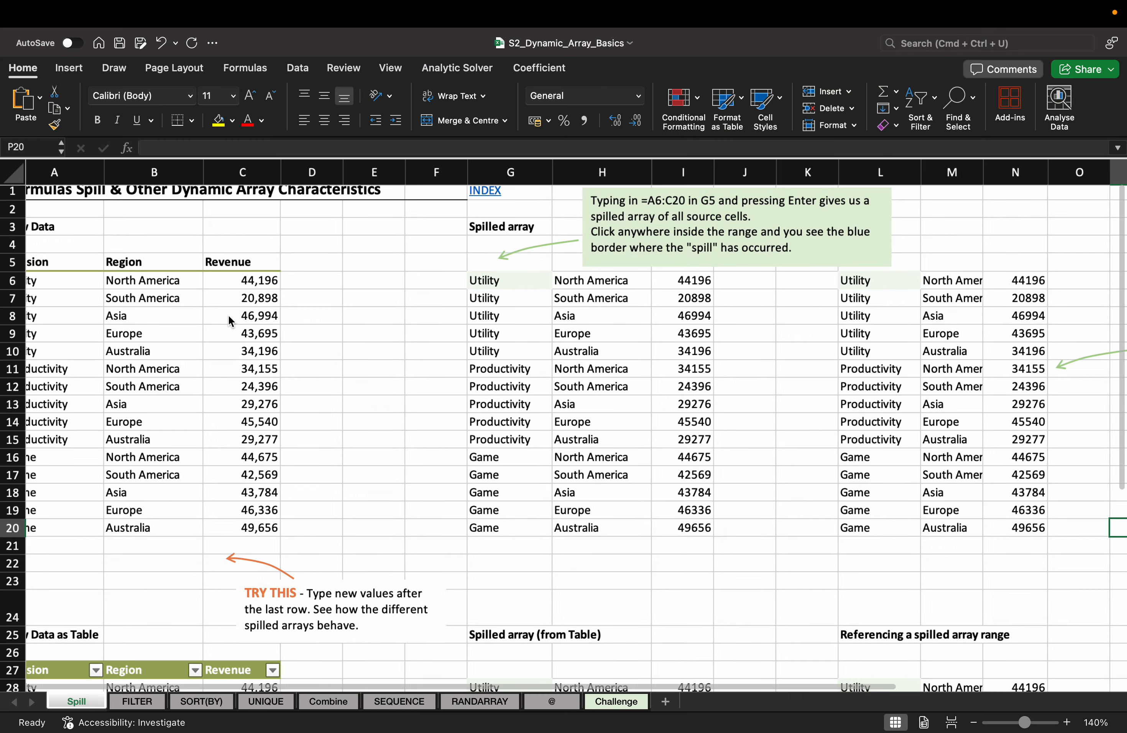
scroll(228, 316, "up", 5)
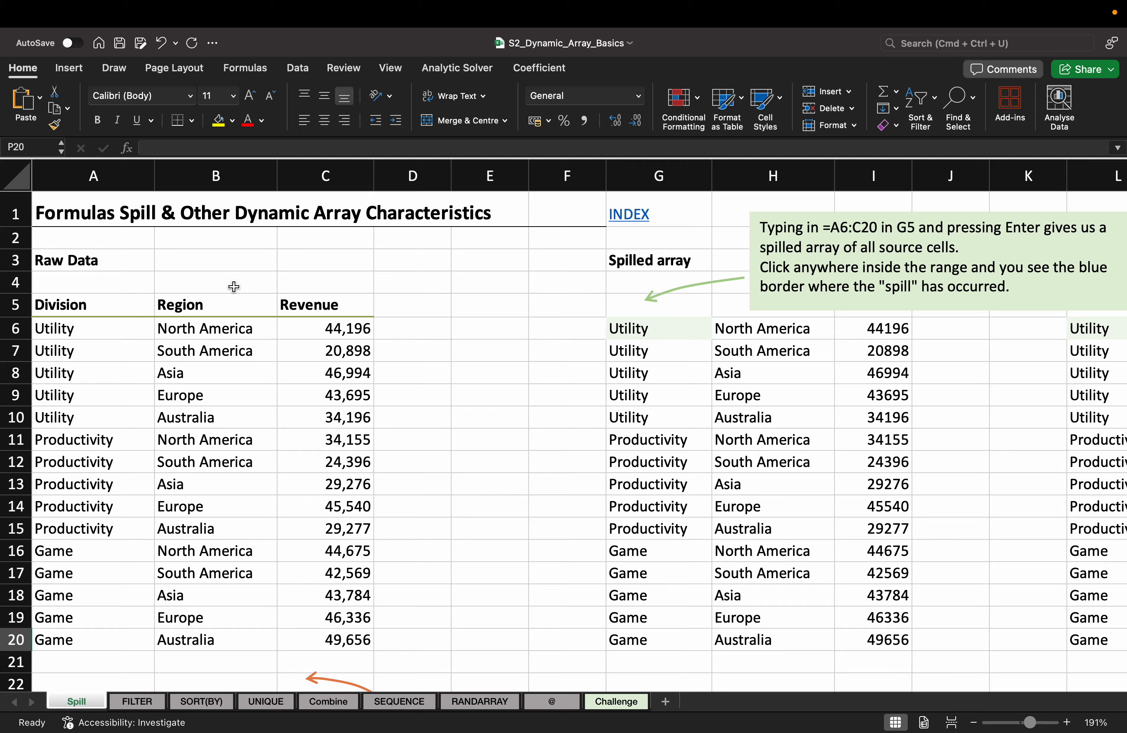
key("ctrl+super+f")
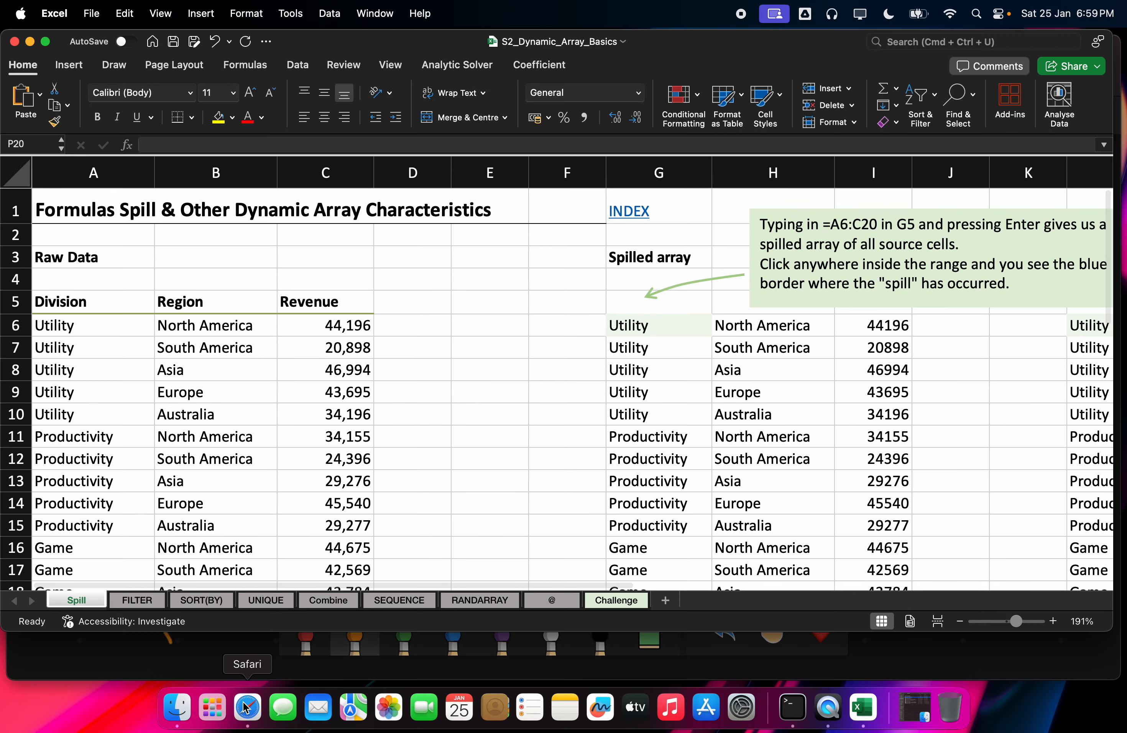
left_click(246, 706)
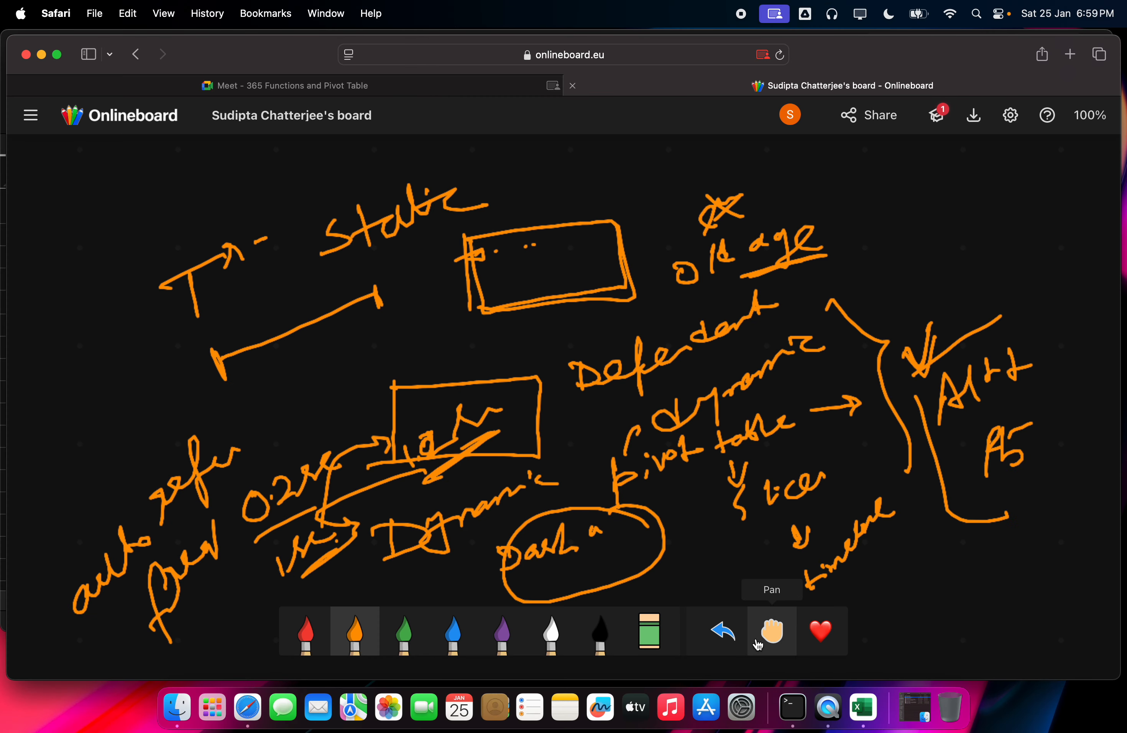
Step: Erase the upper-right notes and the top-right rectangle
left_click(649, 631)
mouse_move(719, 328)
left_mouse_down()
mouse_move(800, 224)
mouse_move(494, 277)
mouse_move(615, 254)
mouse_move(670, 297)
left_mouse_up()
left_click(346, 649)
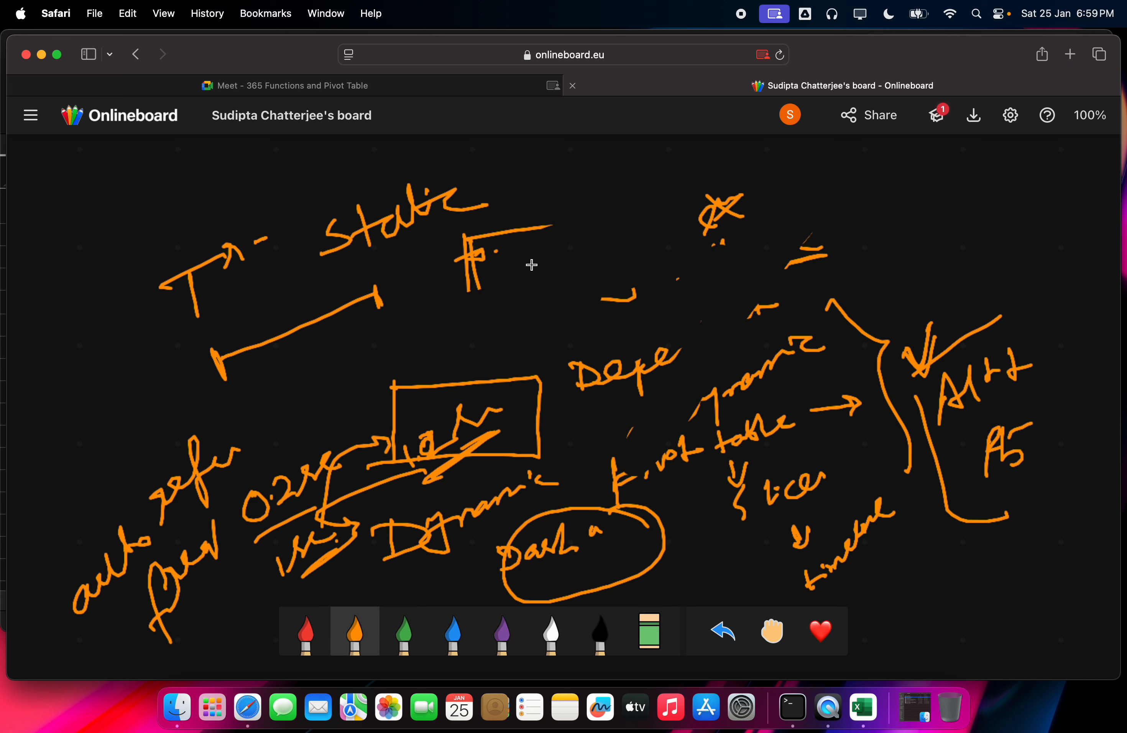
Step: Sketch a tall narrow column, a small closed shape and a dashed line in orange
mouse_move(581, 156)
left_mouse_down()
mouse_move(584, 171)
mouse_move(589, 156)
mouse_move(601, 163)
mouse_move(586, 257)
left_mouse_up()
mouse_move(611, 136)
left_mouse_down()
mouse_move(628, 238)
mouse_move(587, 241)
left_mouse_up()
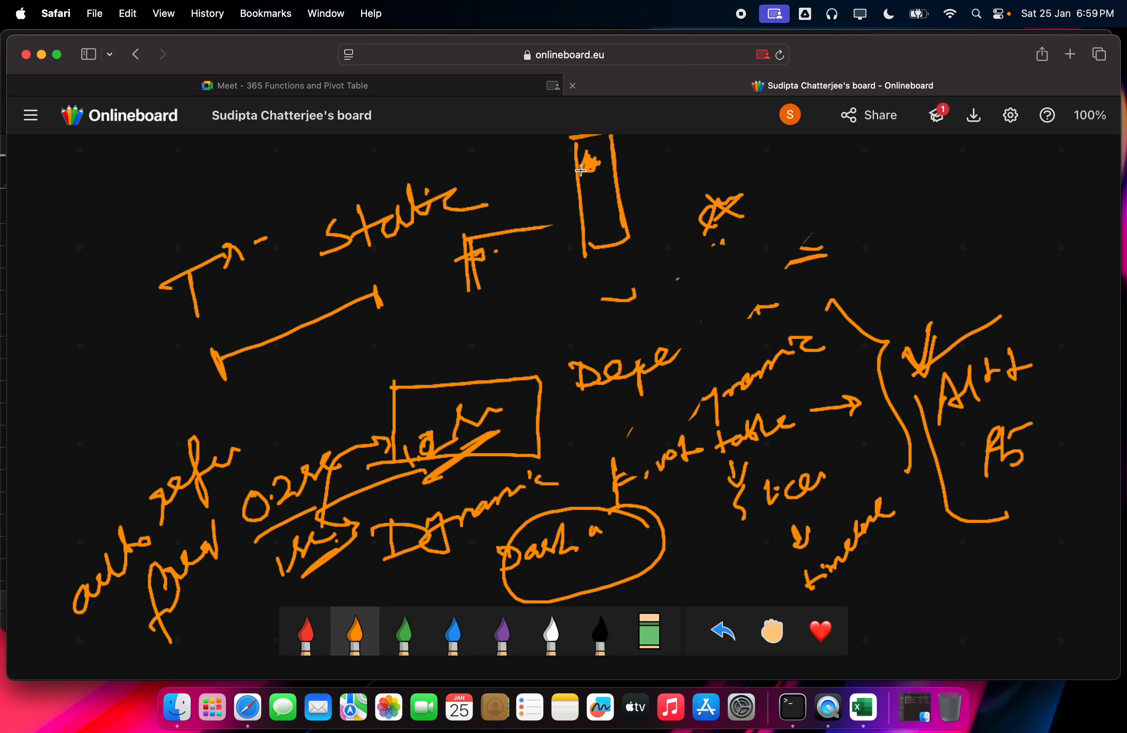
mouse_move(592, 186)
left_mouse_down()
mouse_move(606, 245)
mouse_move(611, 225)
left_mouse_up()
left_click_drag(590, 162, 603, 207)
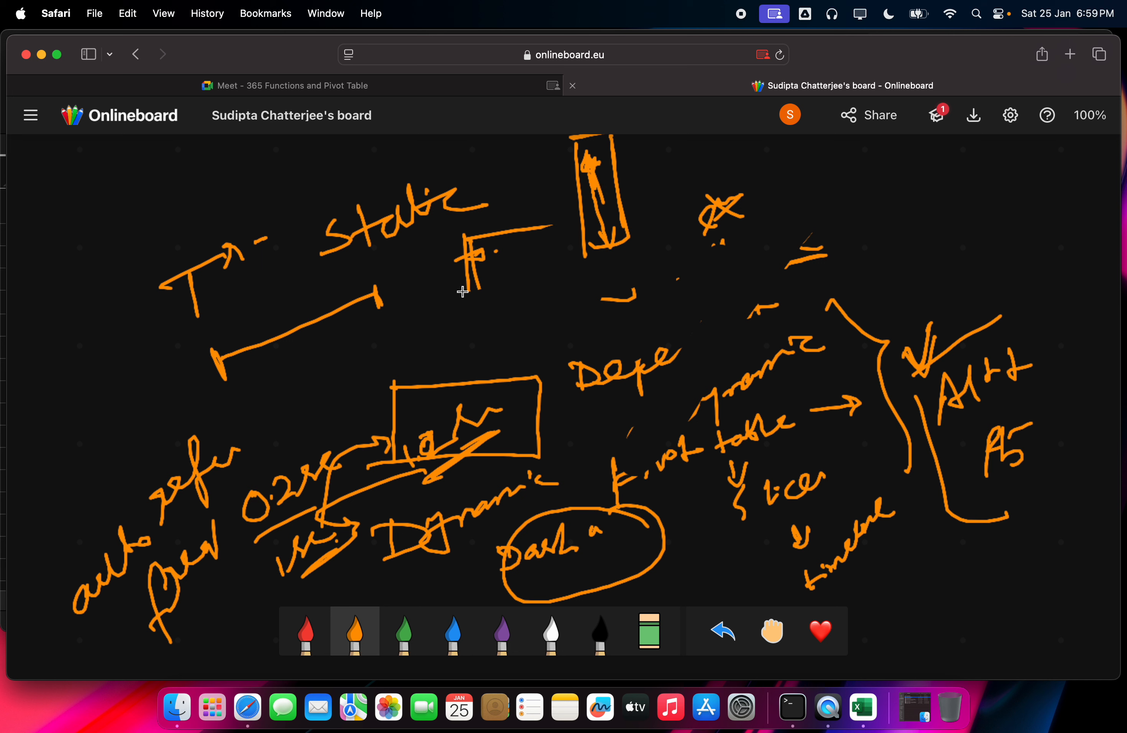
mouse_move(418, 327)
left_mouse_down()
mouse_move(437, 306)
mouse_move(411, 335)
mouse_move(429, 314)
mouse_move(439, 325)
mouse_move(536, 276)
left_mouse_up()
mouse_move(506, 340)
left_mouse_down()
mouse_move(618, 325)
mouse_move(497, 305)
mouse_move(538, 358)
mouse_move(628, 335)
left_mouse_up()
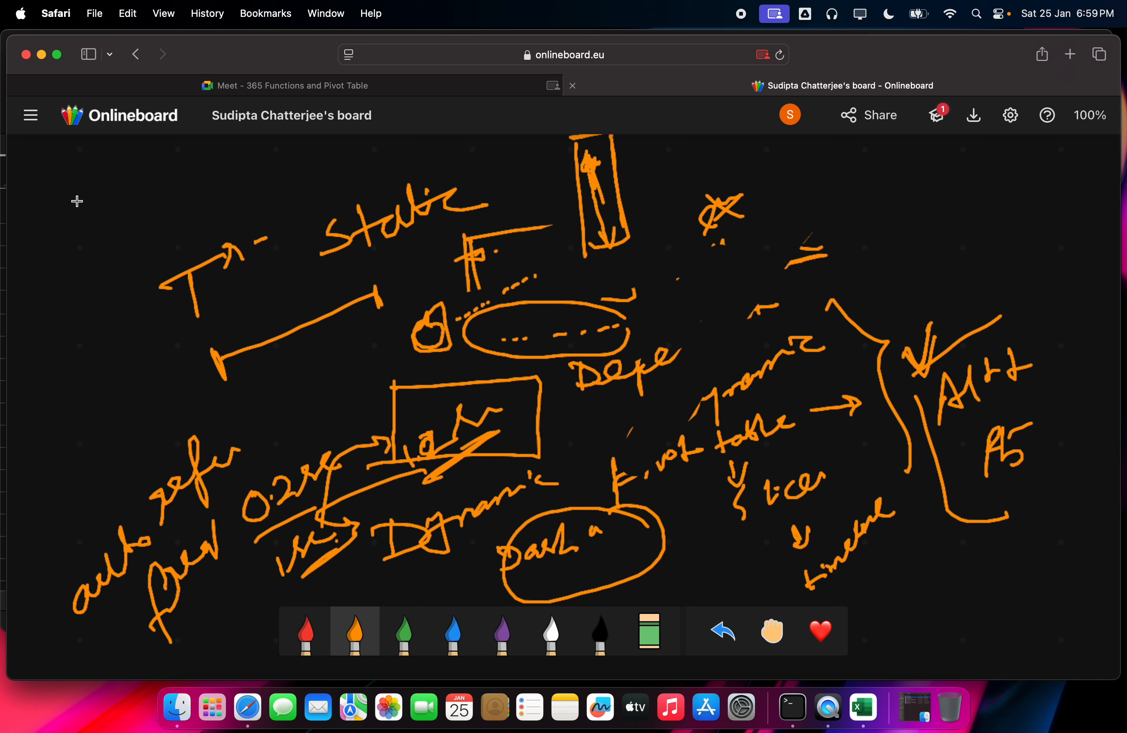
Step: Draw two linked squares in the top-left margin and label the left one 'Ref'
mouse_move(77, 201)
left_mouse_down()
mouse_move(80, 260)
mouse_move(146, 189)
mouse_move(85, 261)
mouse_move(226, 192)
mouse_move(217, 212)
left_mouse_up()
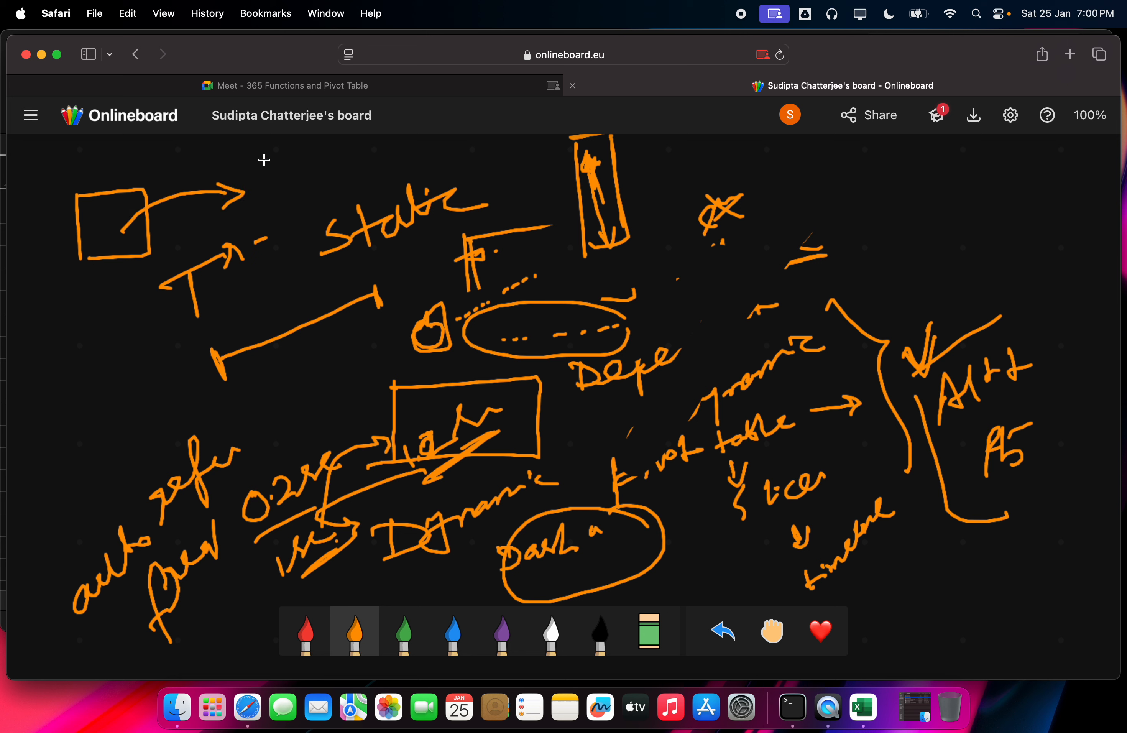
left_click_drag(254, 165, 258, 221)
mouse_move(256, 156)
left_mouse_down()
mouse_move(324, 216)
mouse_move(253, 221)
left_mouse_up()
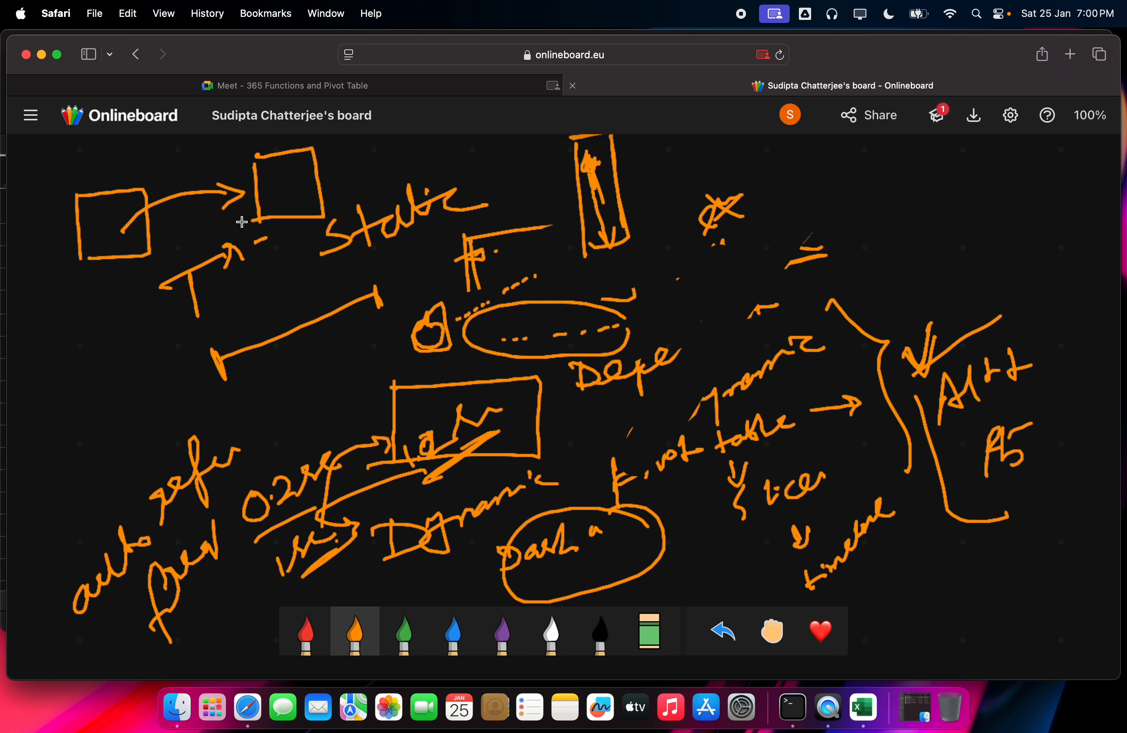
mouse_move(114, 214)
left_mouse_down()
mouse_move(140, 252)
mouse_move(154, 217)
mouse_move(280, 180)
mouse_move(262, 193)
left_mouse_up()
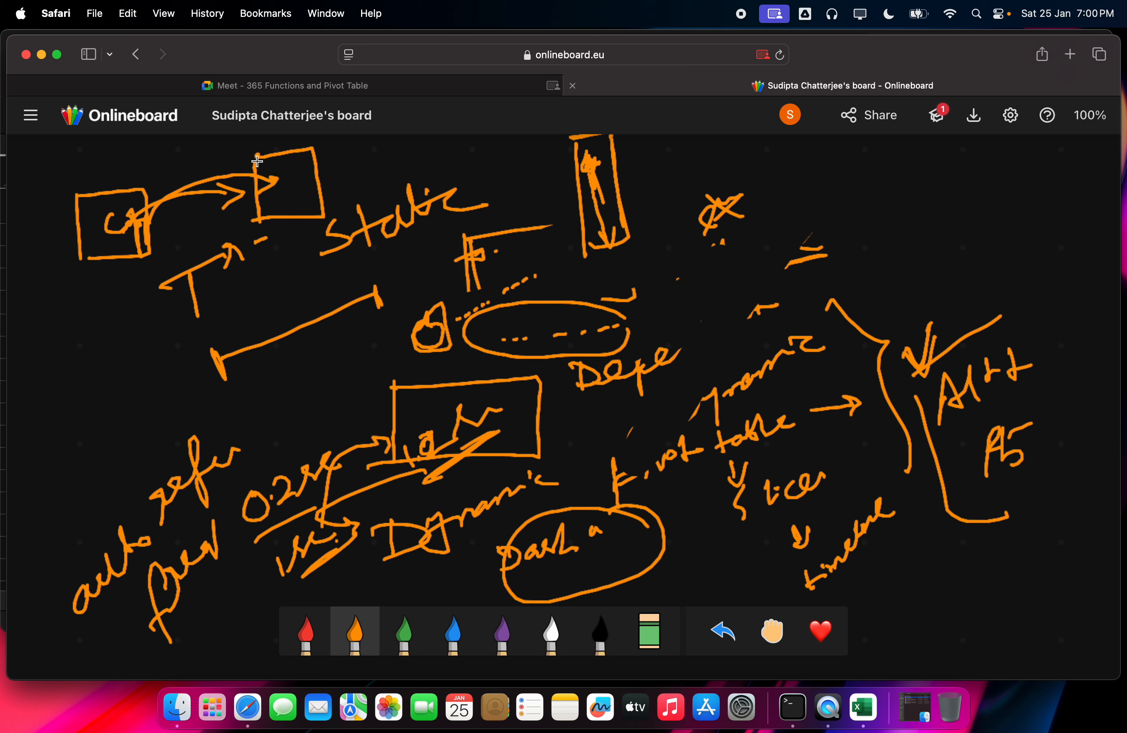
left_click_drag(261, 155, 258, 181)
mouse_move(26, 210)
left_mouse_down()
mouse_move(19, 180)
mouse_move(47, 200)
mouse_move(80, 176)
mouse_move(81, 200)
mouse_move(236, 137)
mouse_move(255, 158)
left_mouse_up()
mouse_move(127, 190)
left_mouse_down()
mouse_move(152, 183)
mouse_move(159, 245)
mouse_move(115, 253)
left_mouse_up()
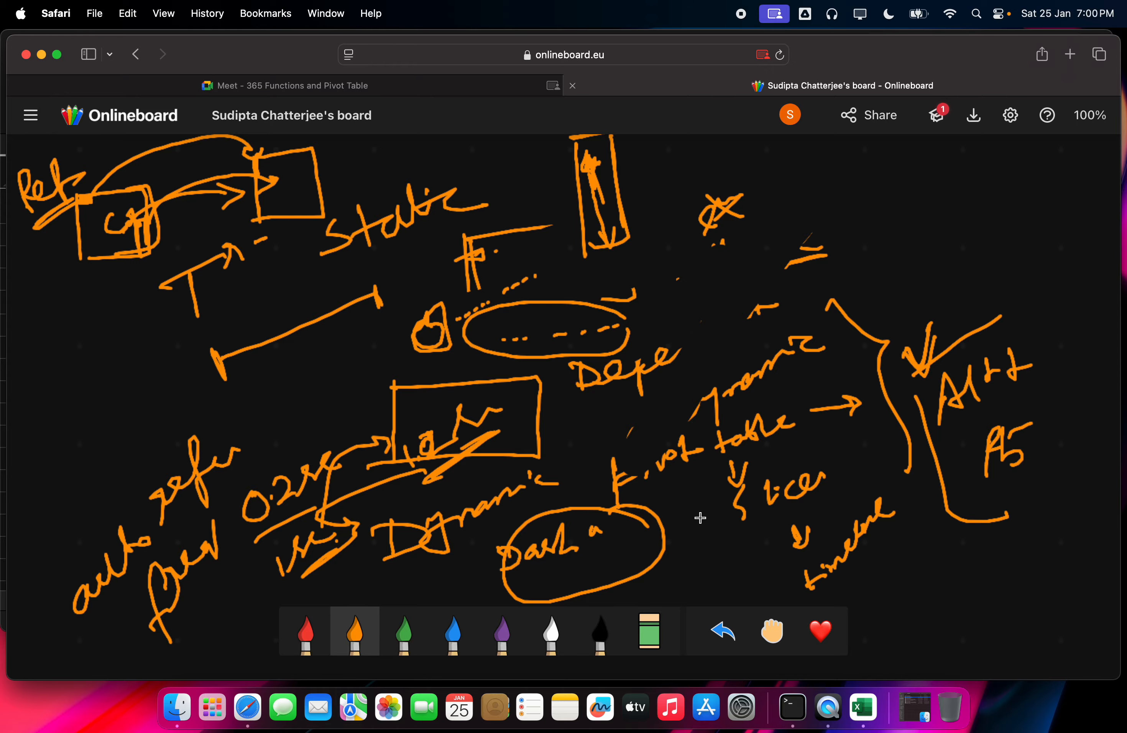
Step: Maximize the workbook, insert blank columns at E, and enter a single-cell formula in E6 showing Utility
left_click(871, 719)
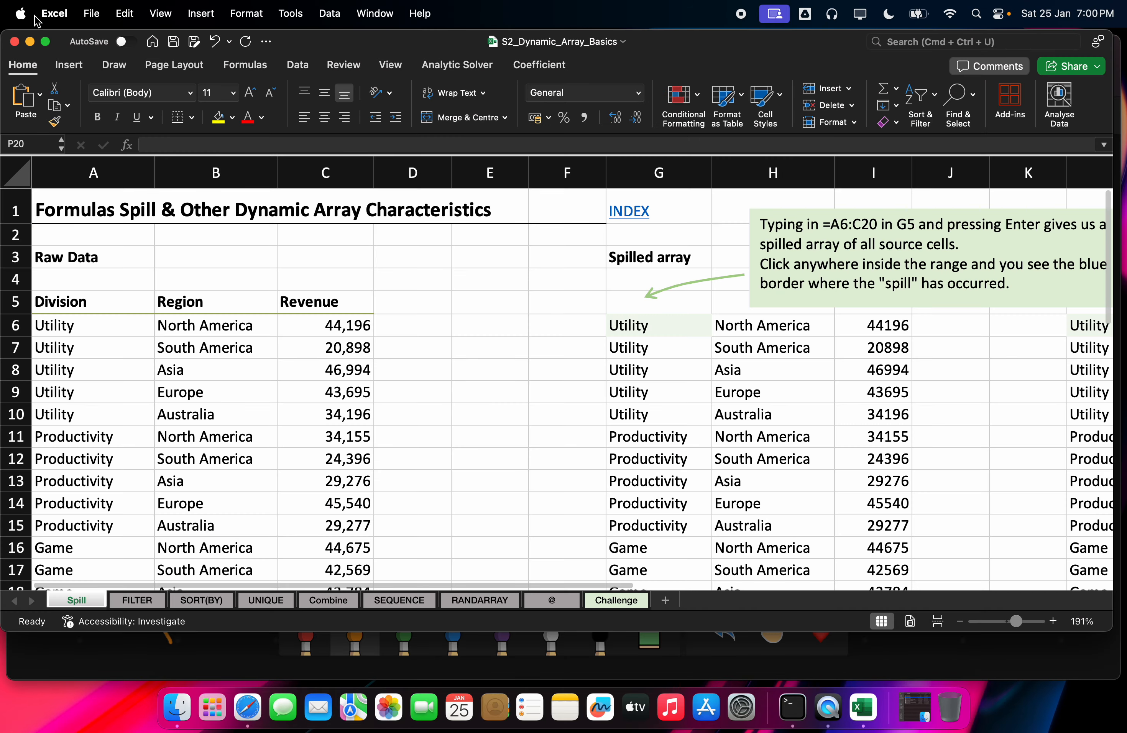
left_click(46, 43)
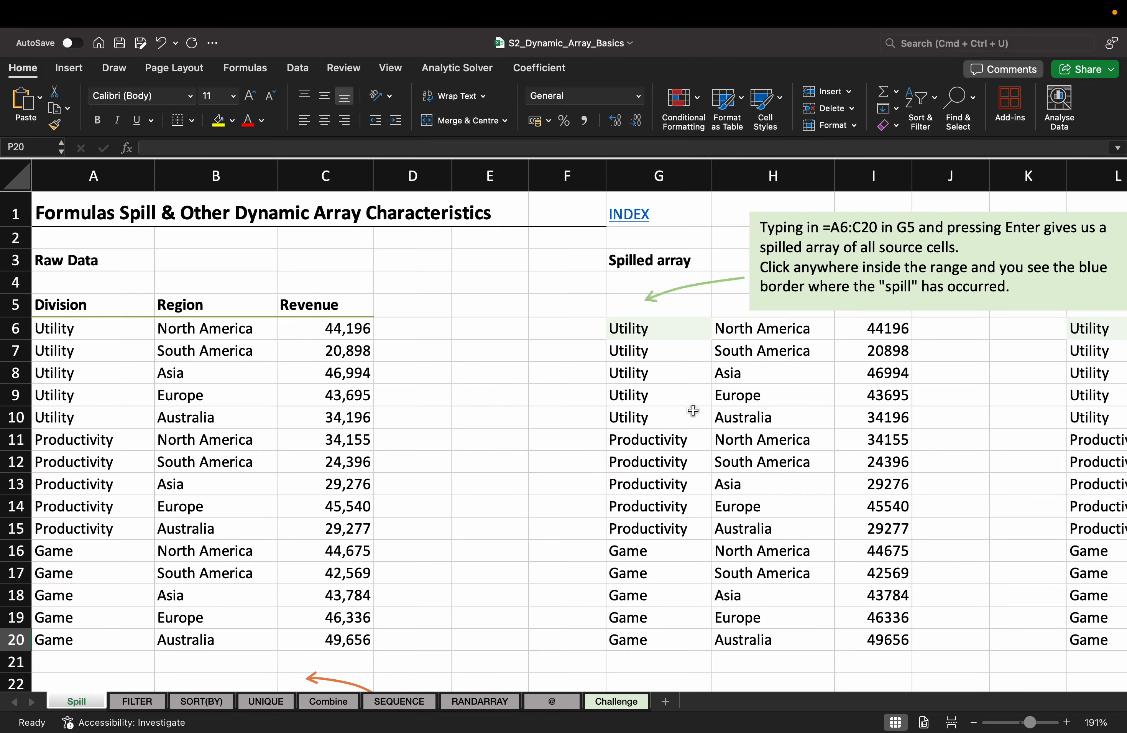
left_click(495, 181)
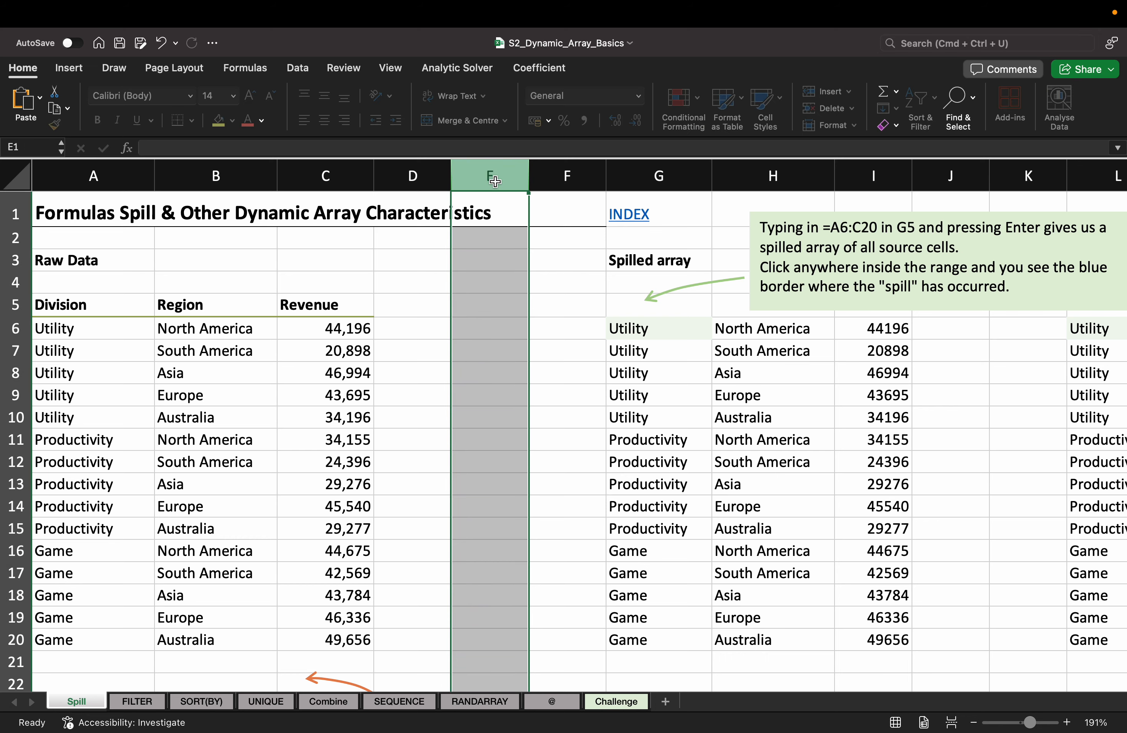
key("super+shift+equal")
key("super+shift+equal")
key("super+shift+equal")
key("super+shift+equal")
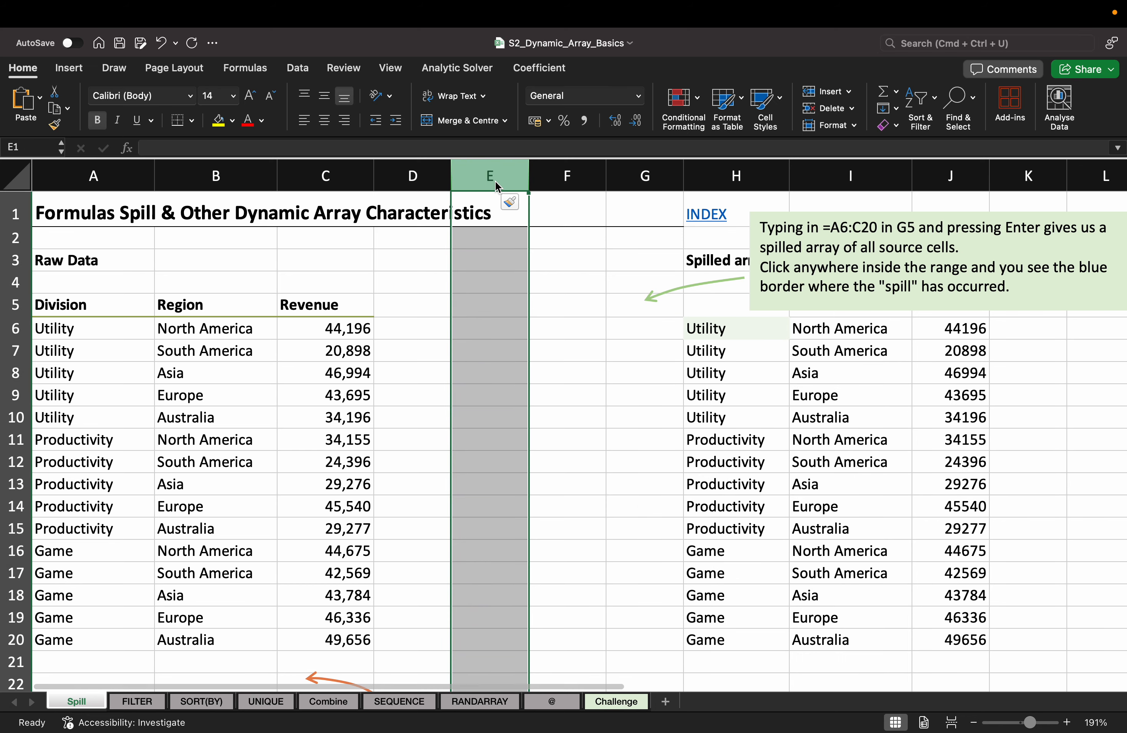
key("Down")
key("Down")
key("Down")
key("Down")
key("Down")
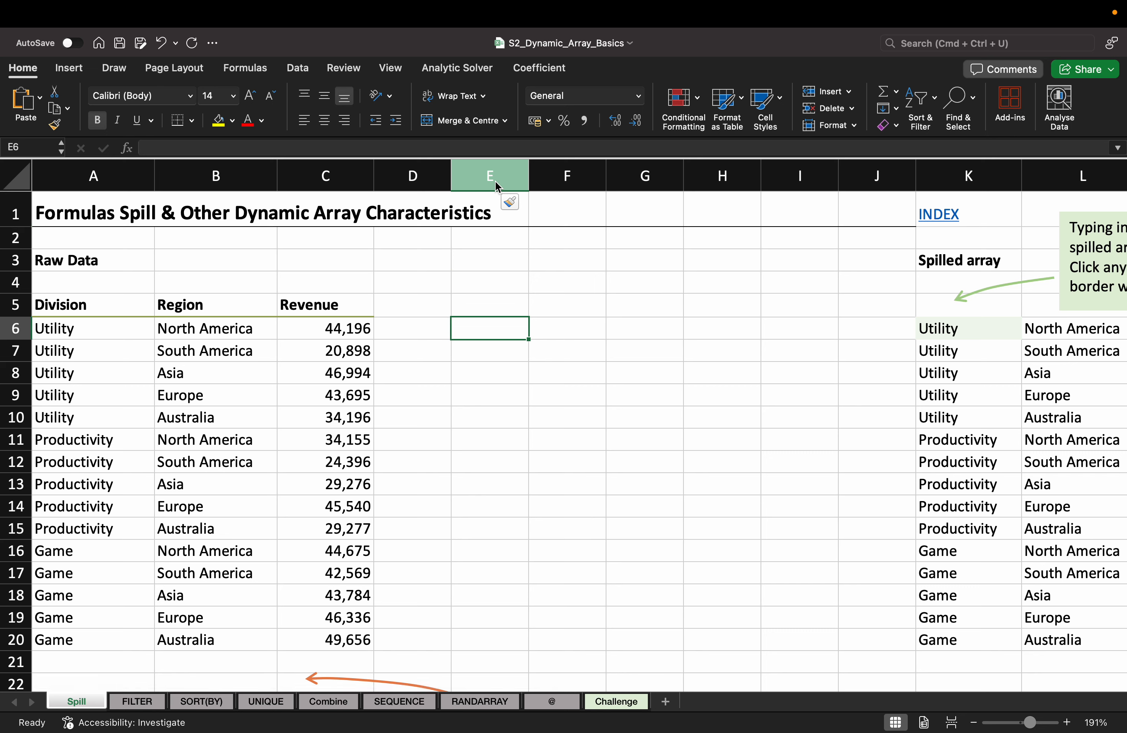
key("Up")
key("Down")
type("=")
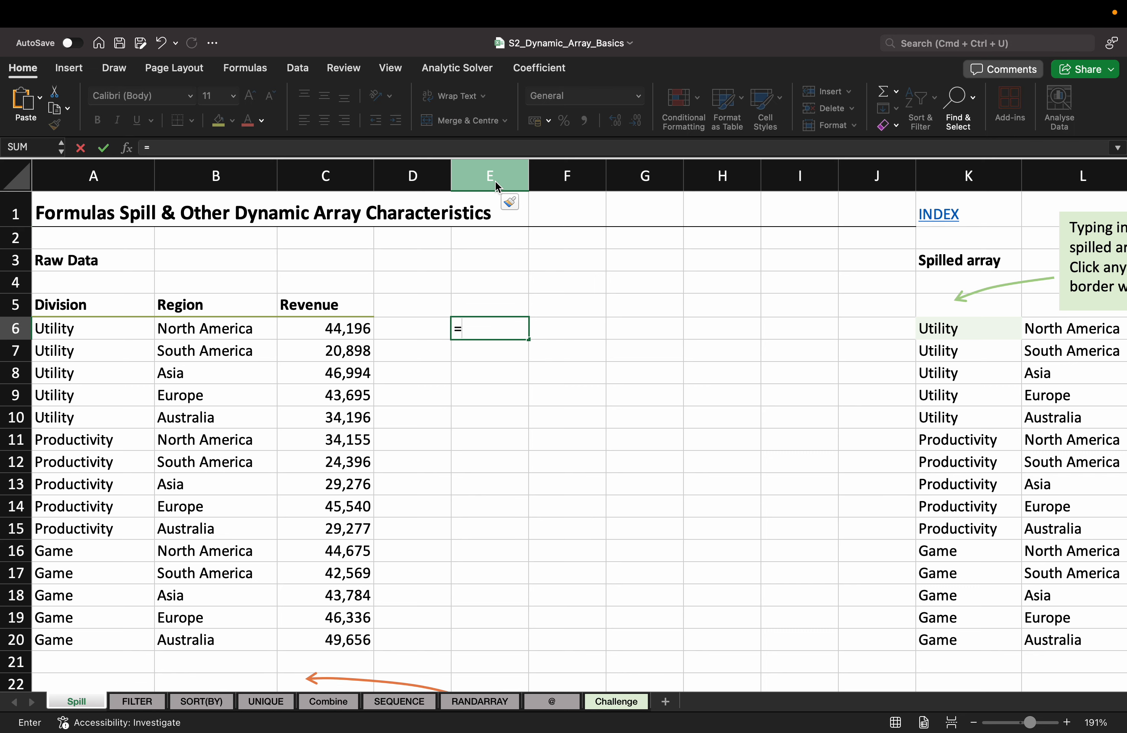
key("Left")
key("Left")
key("Left")
key("Left")
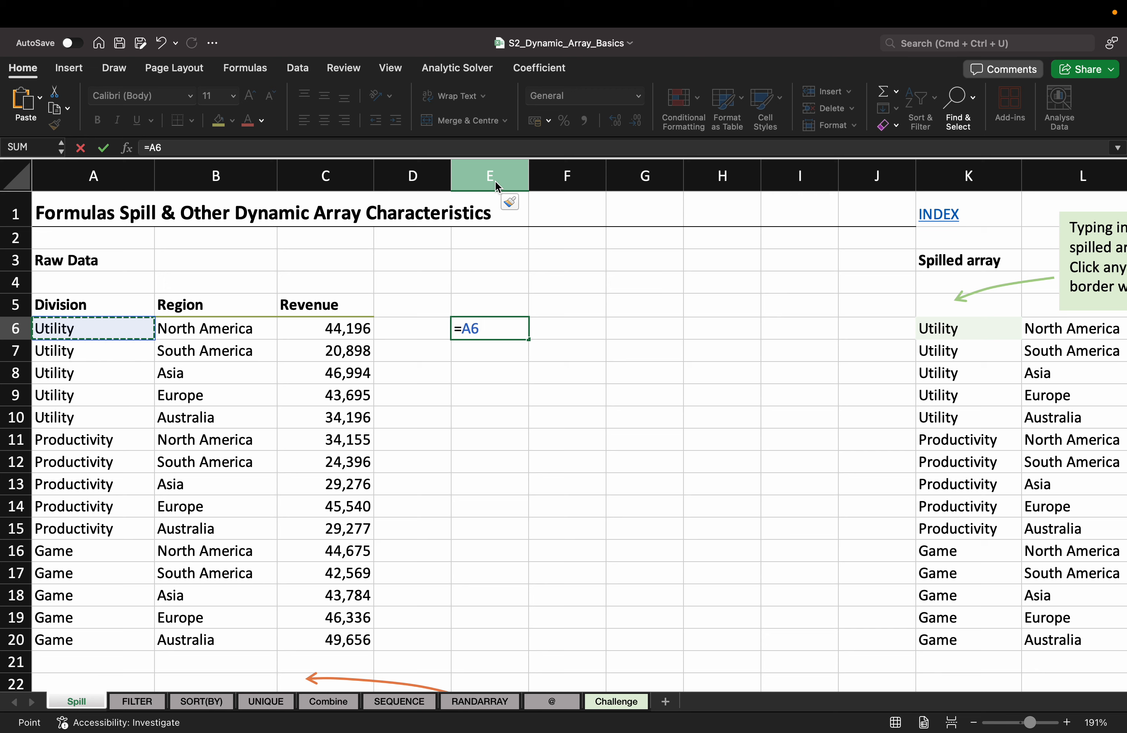
key("Return")
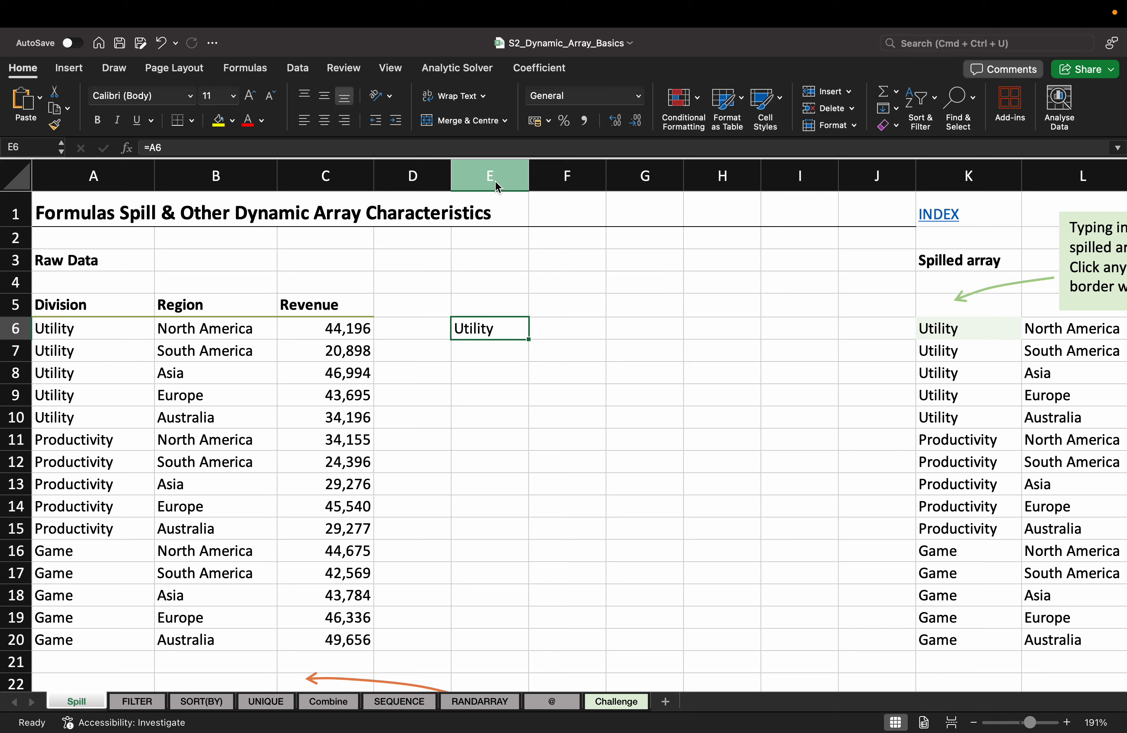
Step: Replace E6 with =A6:C20 so the raw data spills into E6:G20
left_click(957, 326)
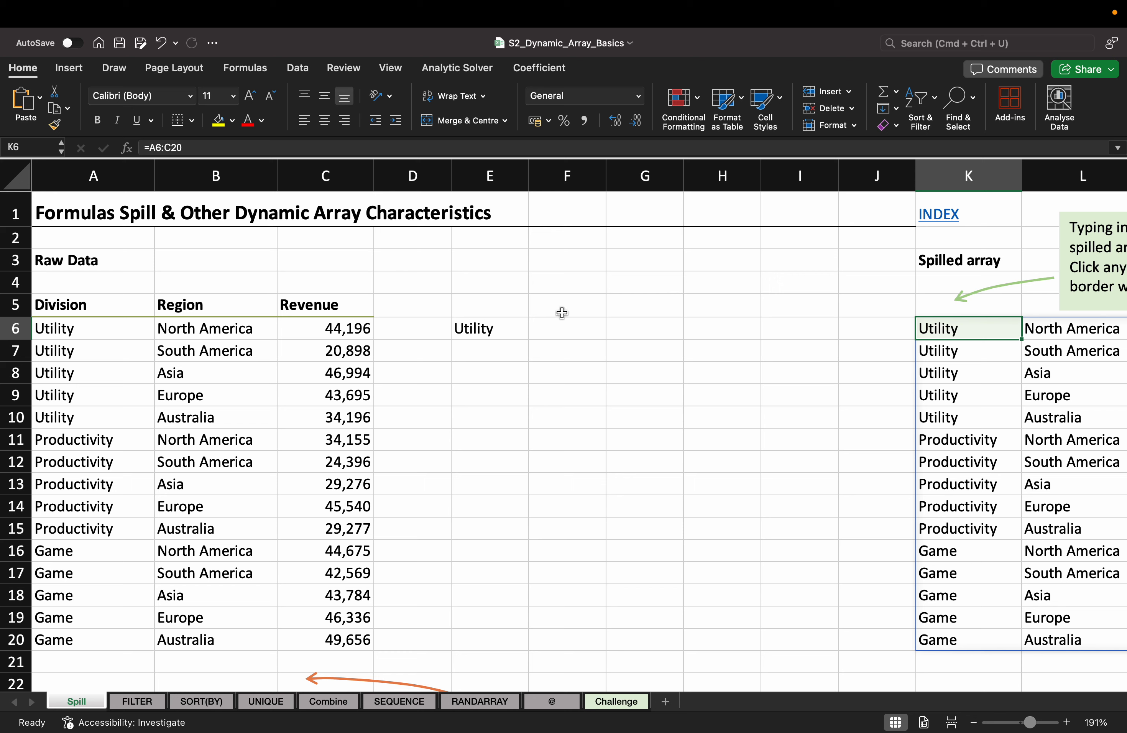
left_click(501, 328)
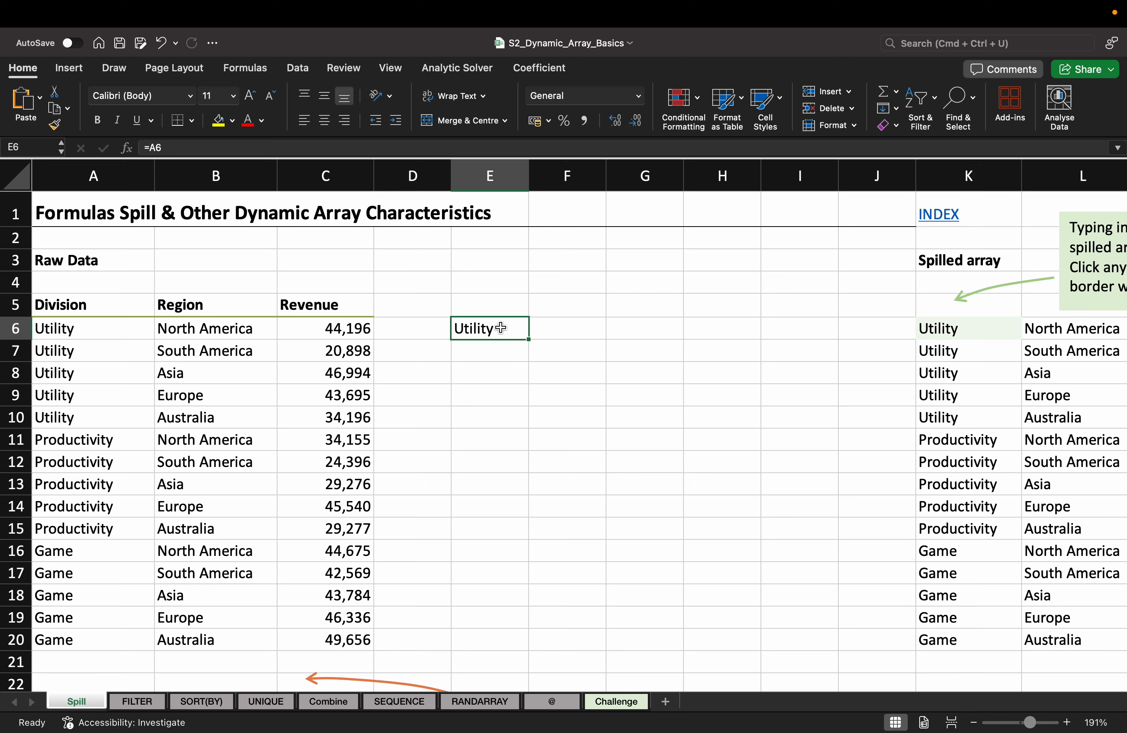
key("Delete")
type("=")
key("Left")
key("Left")
key("Left")
key("Left")
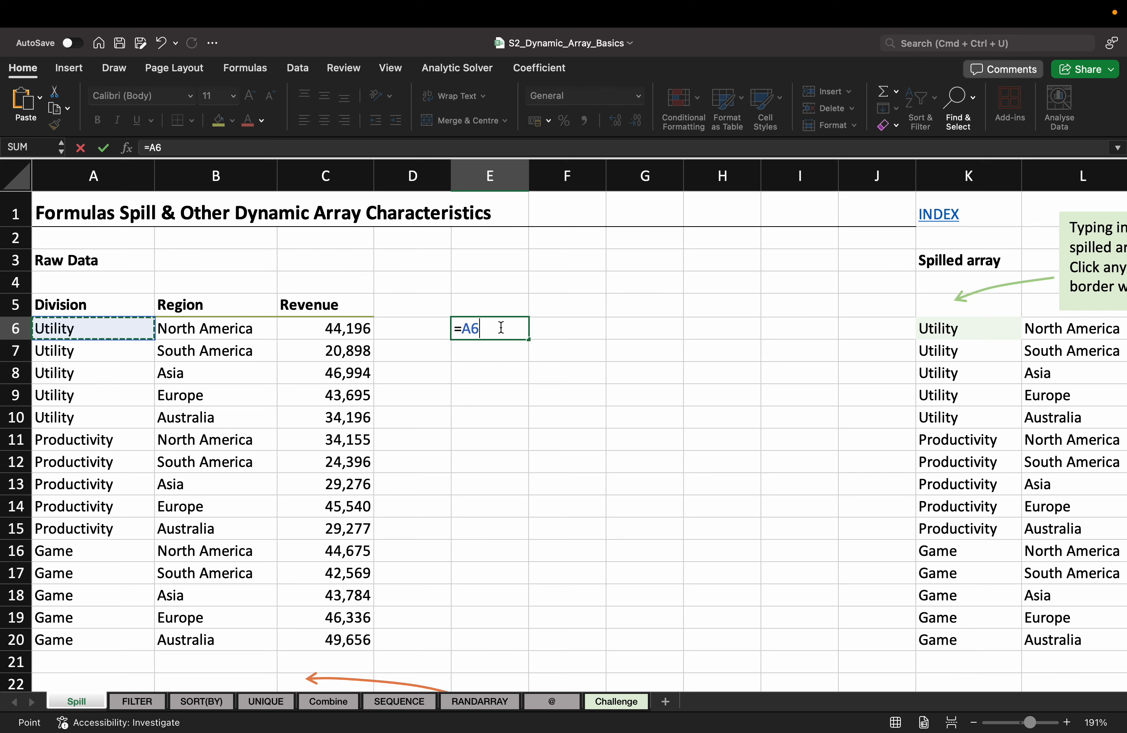
key("shift+Page_Down")
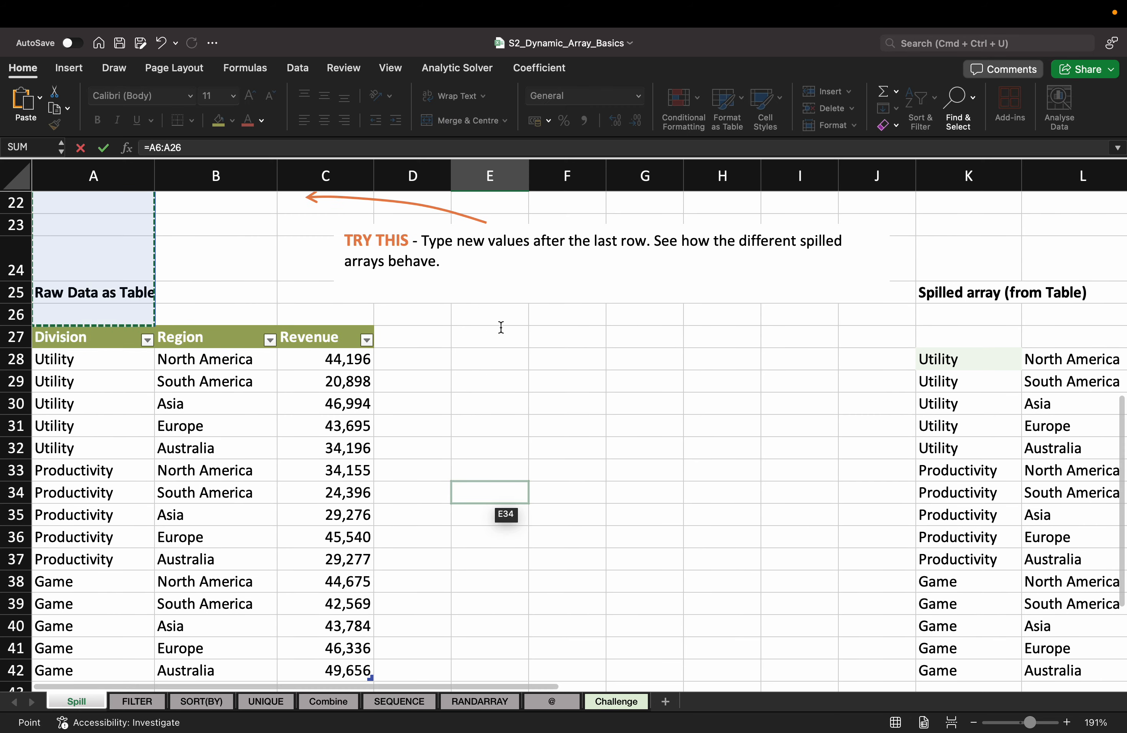
key("shift+Page_Up")
key("Down")
key("shift+Down")
key("shift+Down")
key("shift+Down")
key("shift+Down")
key("shift+Down")
key("shift+Down")
key("shift+Down")
key("shift+Down")
key("shift+Down")
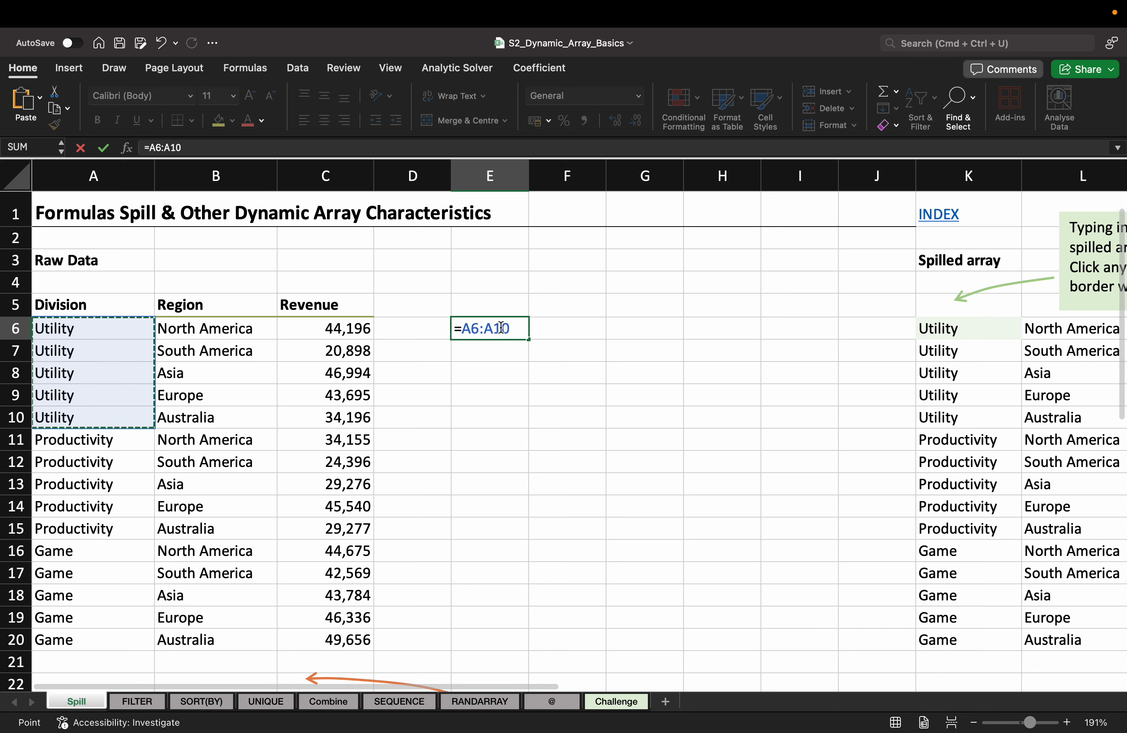
key("shift+Down")
key("shift+Down")
key("shift+Down")
key("shift+Down")
key("shift+Down")
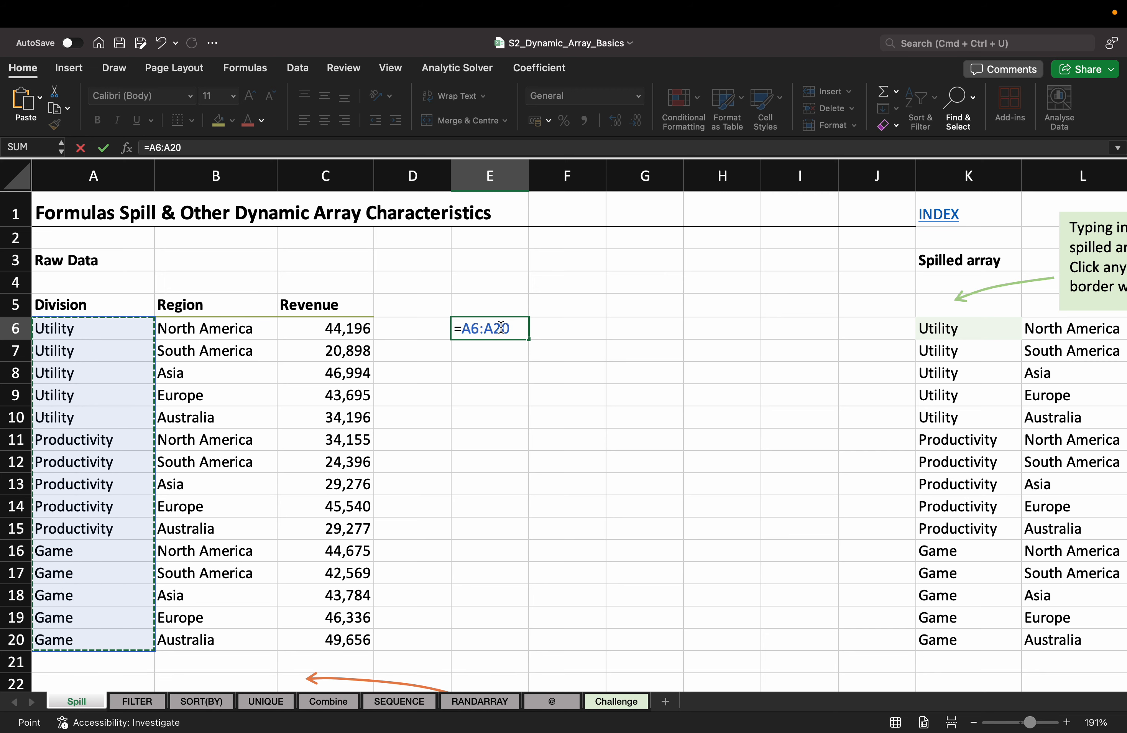
key("shift+Right")
key("shift+Right")
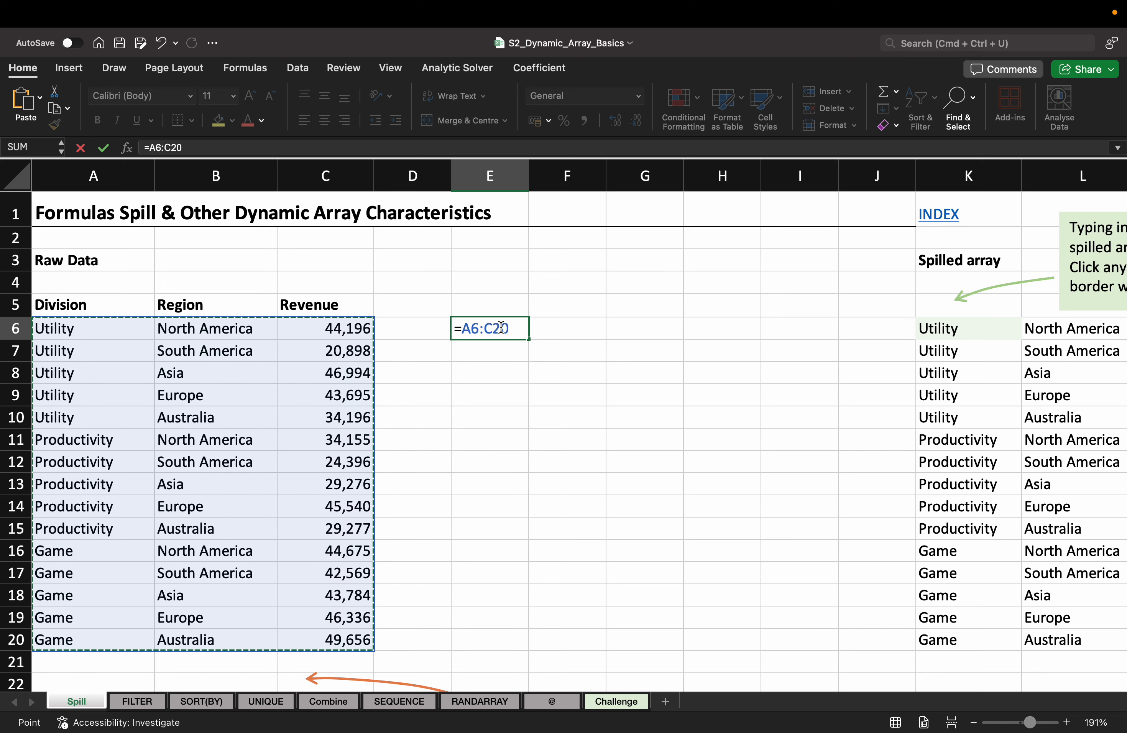
key("Return")
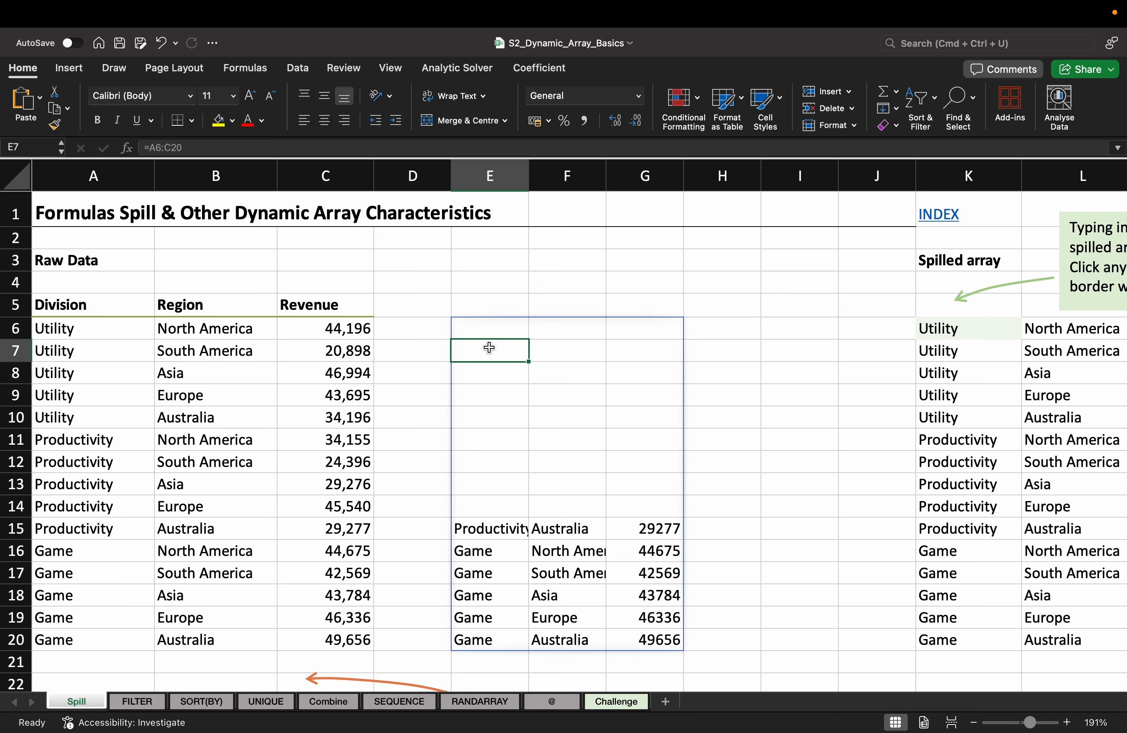
Step: Autofit and narrow column E, undo, and re-enter =A6:C20 in E6
double_click(532, 179)
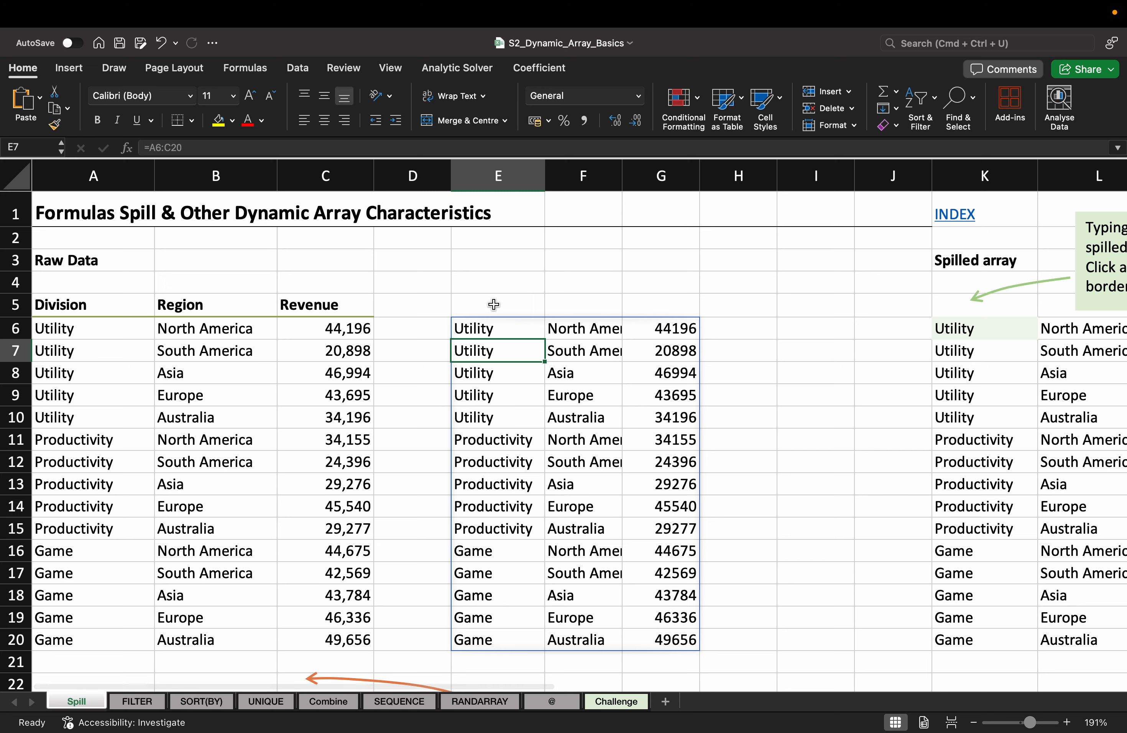
left_click_drag(544, 189, 525, 189)
left_click_drag(497, 327, 589, 509)
key("super+z")
key("super+z")
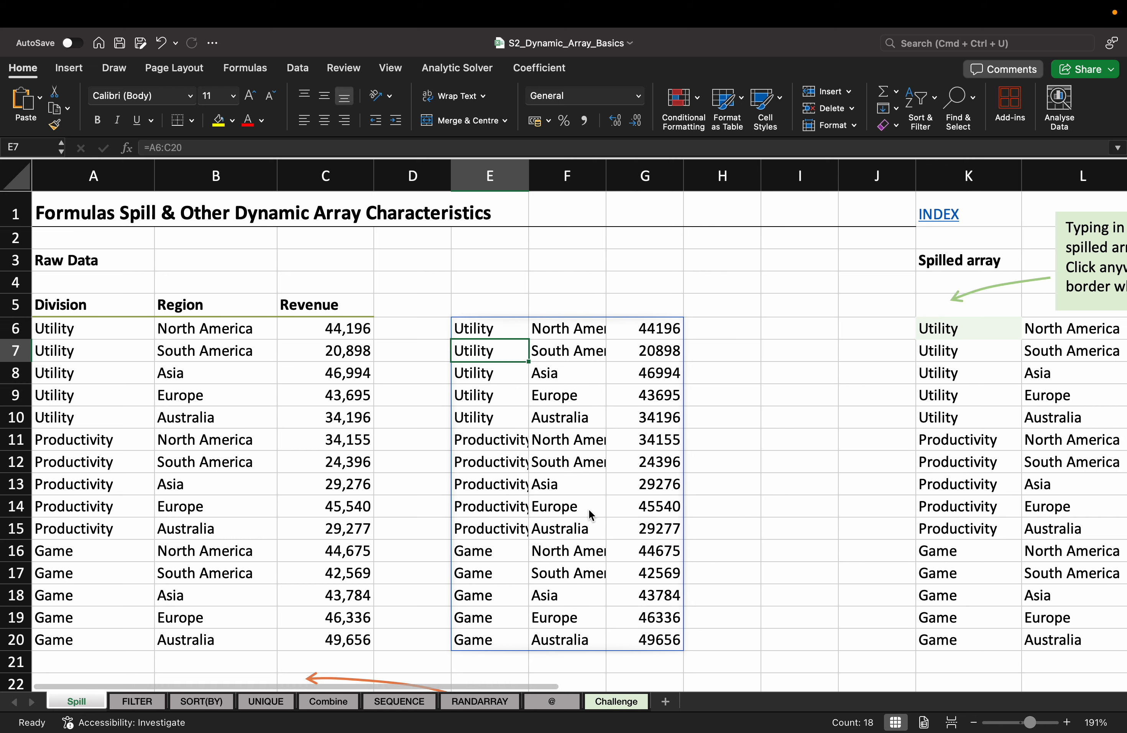
type("=")
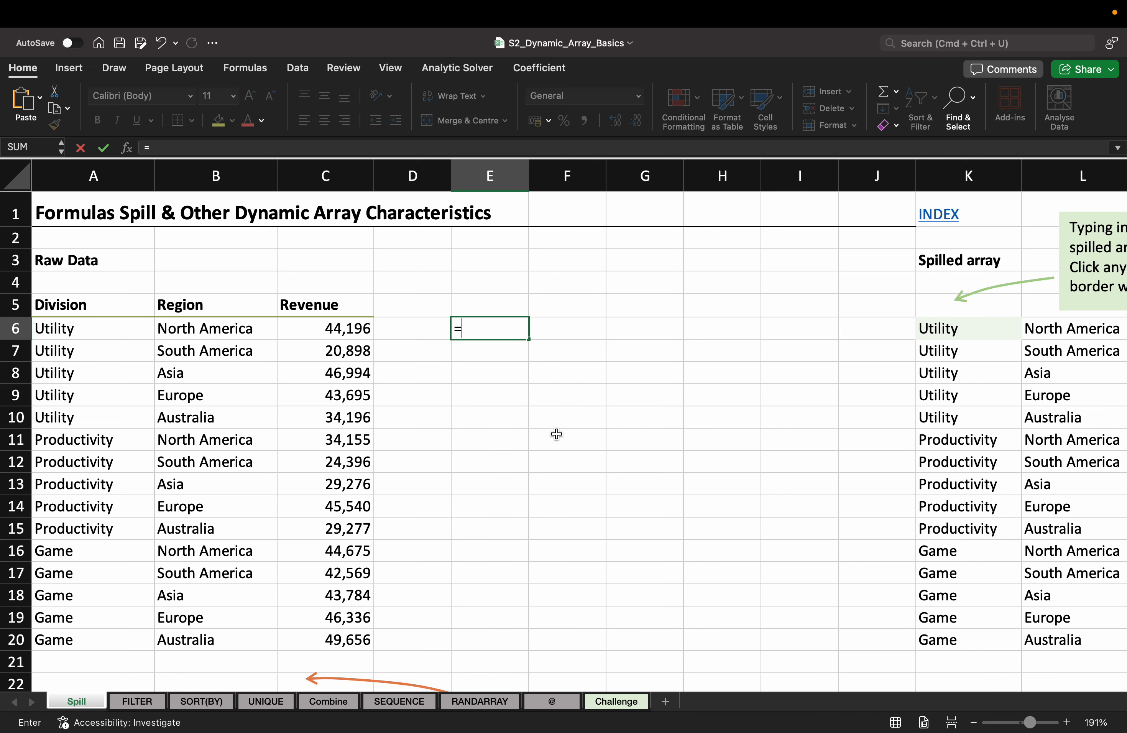
key("Left")
key("Left")
key("Left")
key("Left")
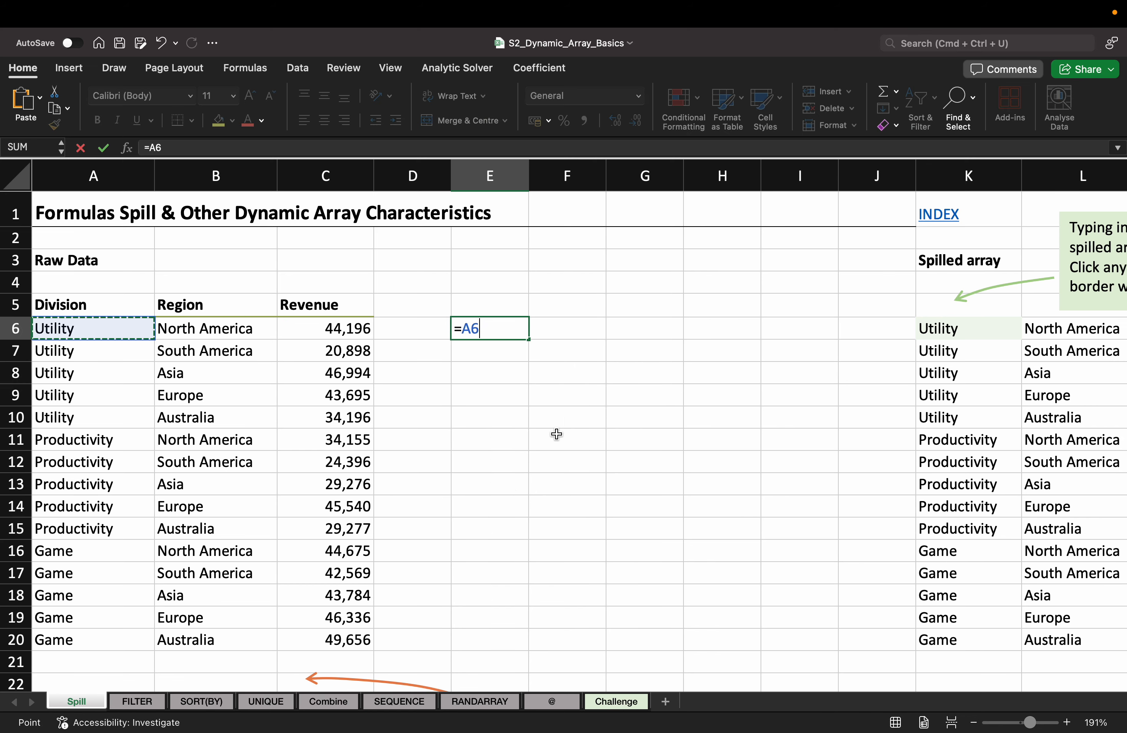
key("super+shift+Down")
key("shift+Right")
key("shift+Right")
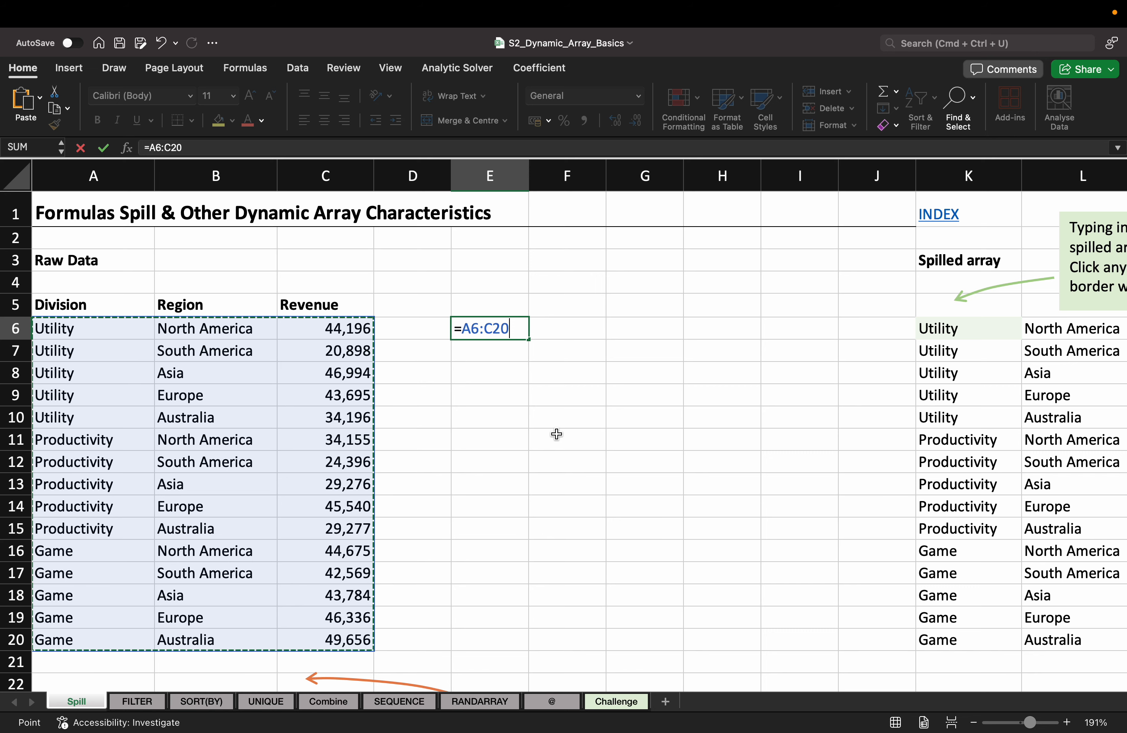
key("Return")
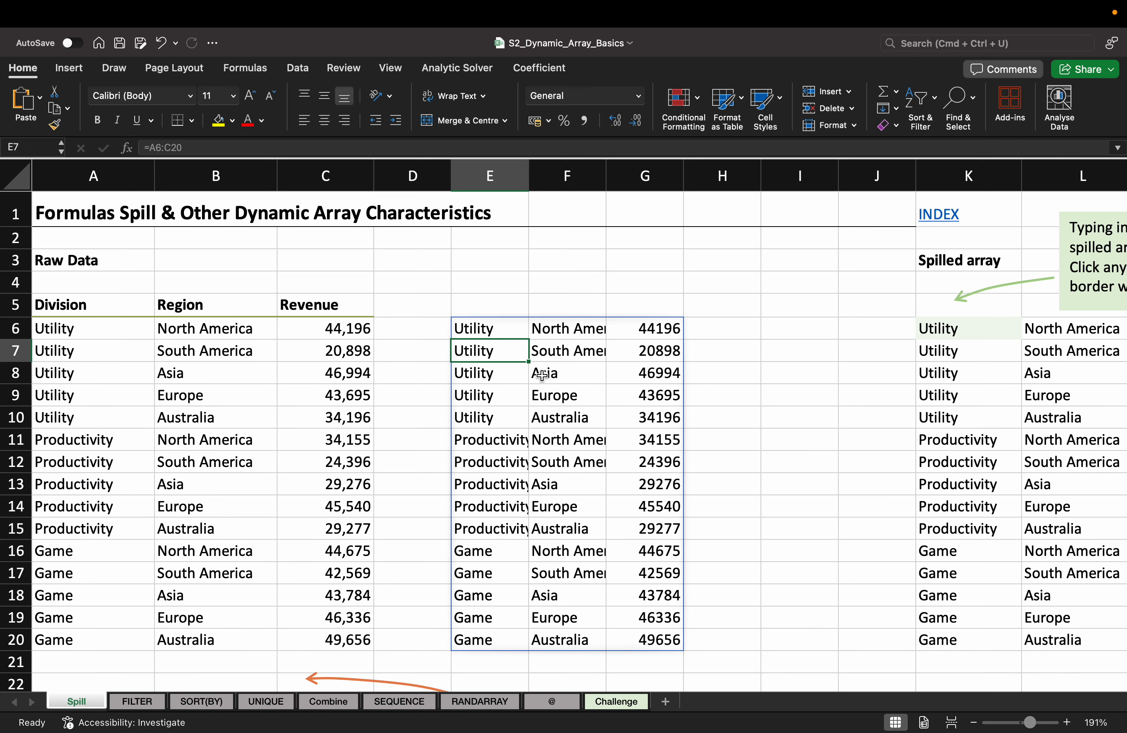
Step: Widen column E to fit Productivity, highlight the raw data with headers, and go to E5
left_click_drag(529, 170, 545, 171)
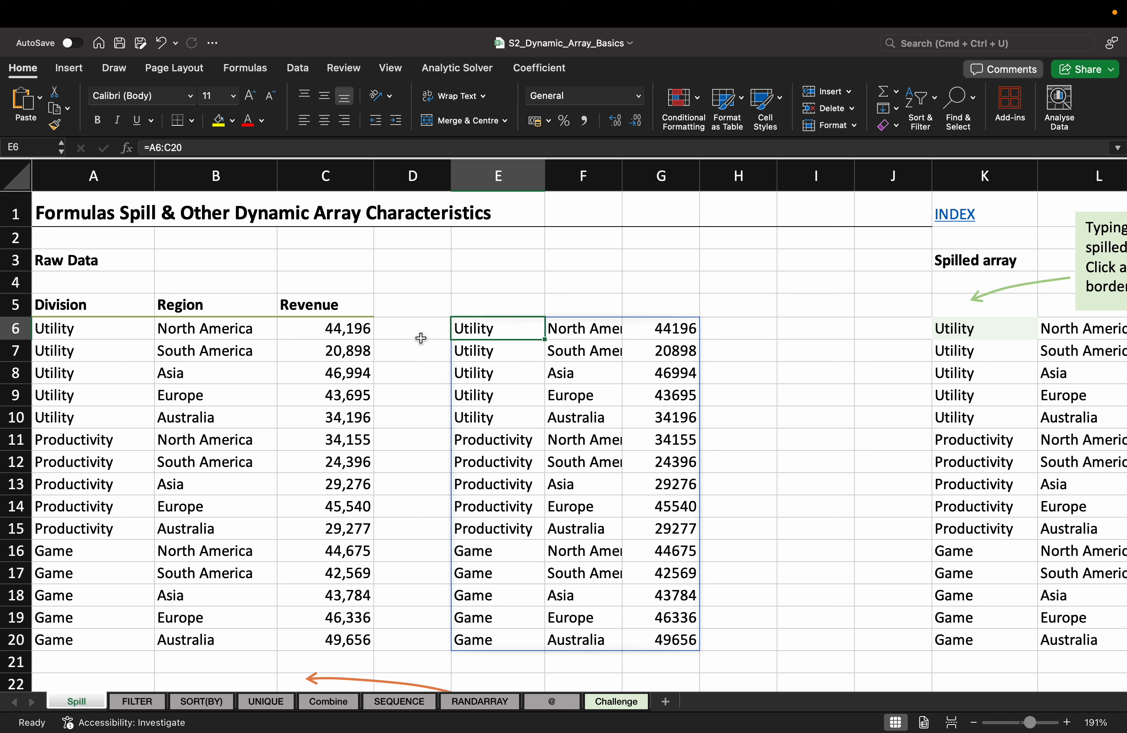
left_click(57, 327)
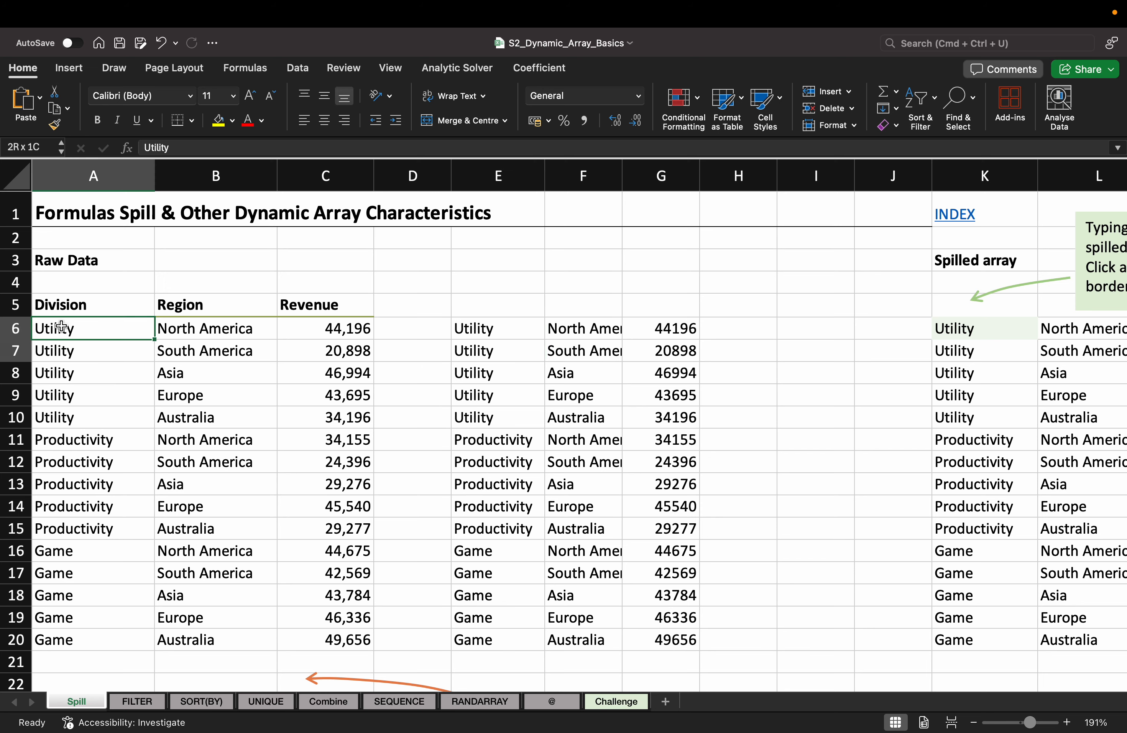
left_click_drag(57, 327, 82, 329)
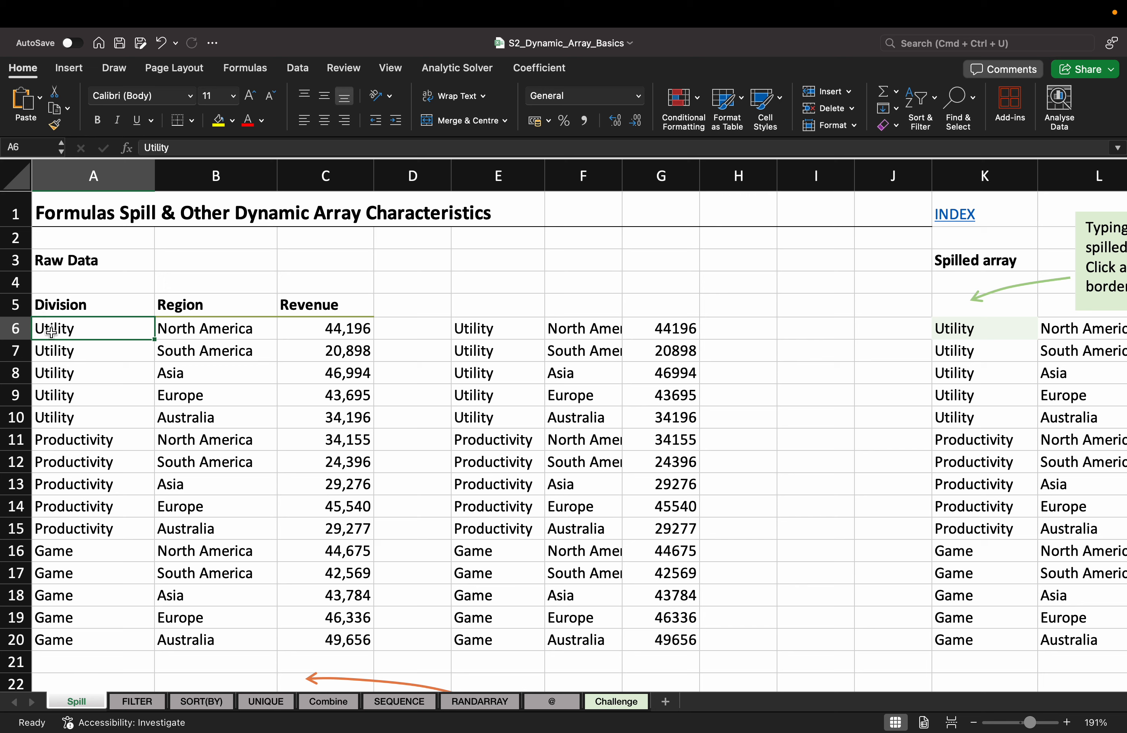
left_click_drag(89, 310, 330, 639)
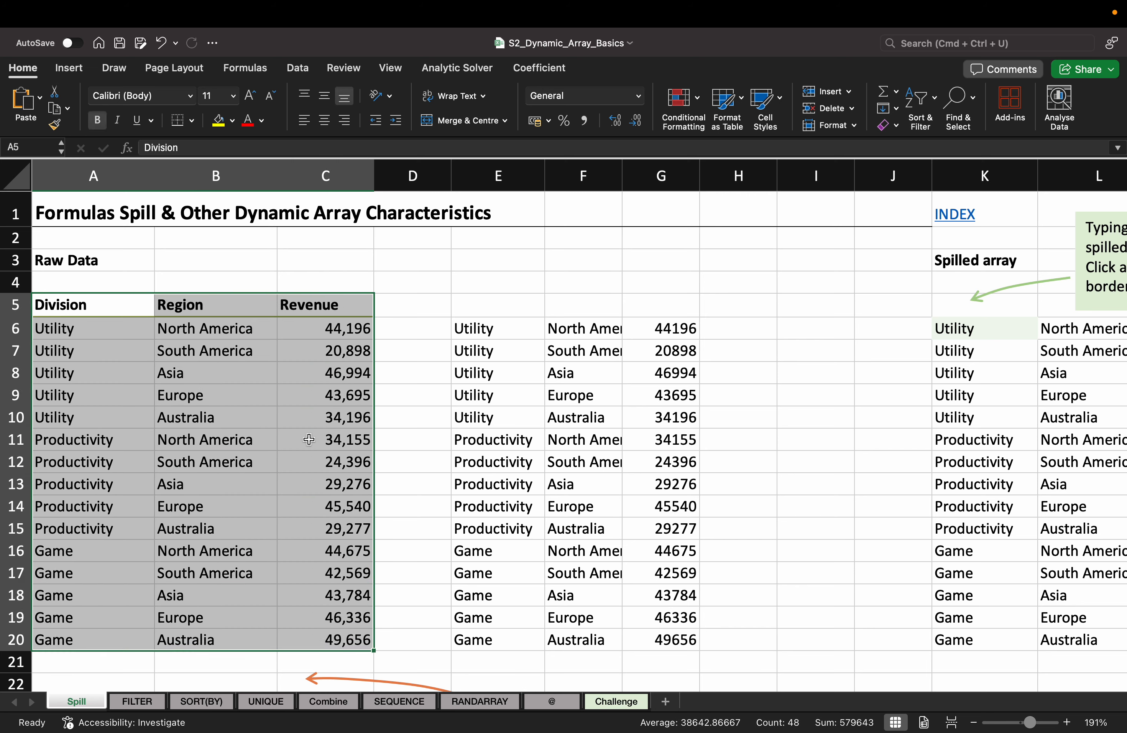
left_click(67, 328)
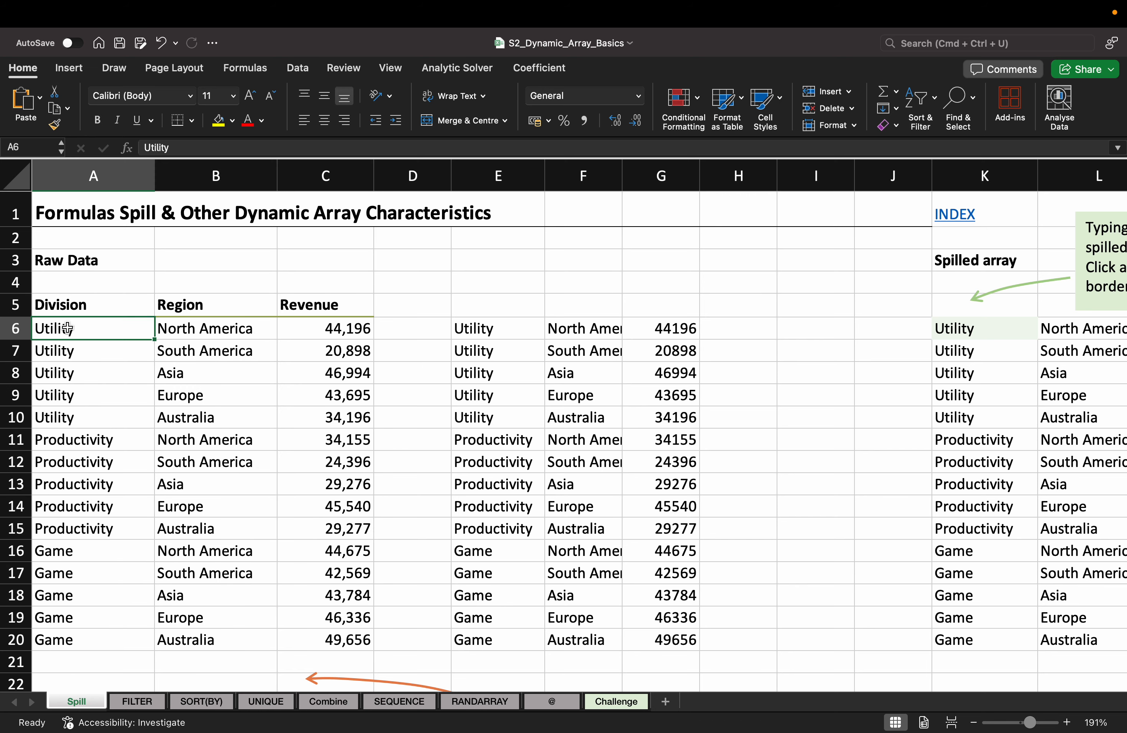
left_click(58, 304)
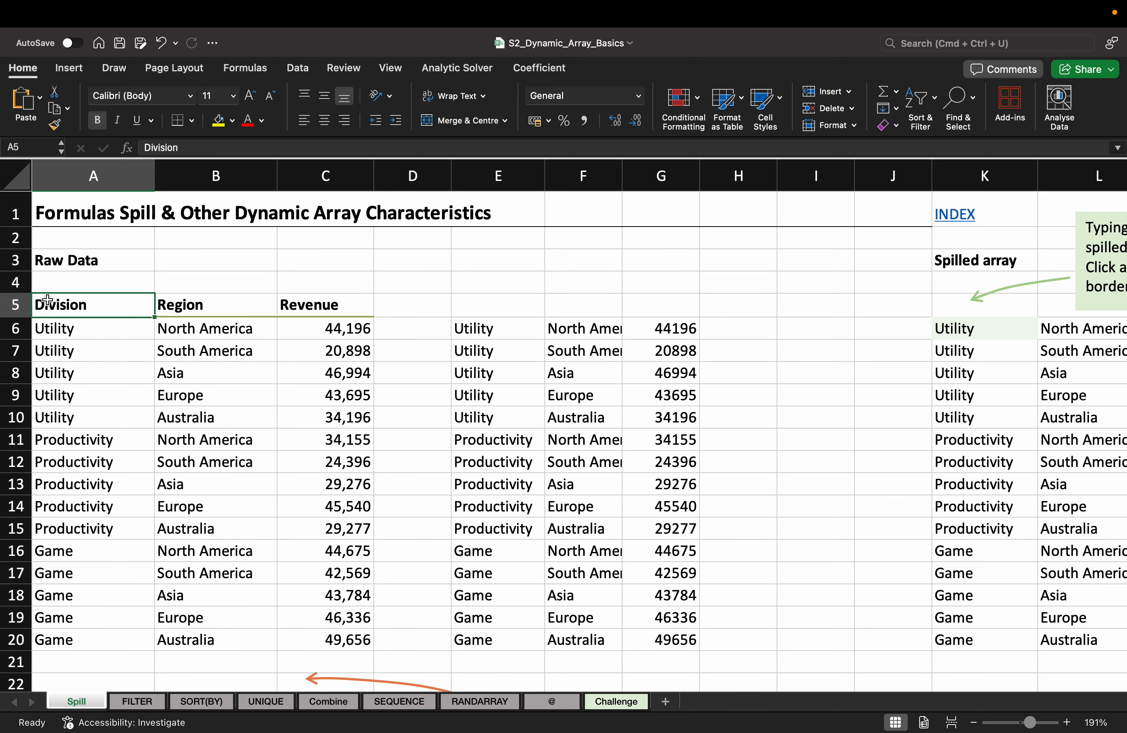
left_click(488, 301)
Step: Link E5 to the Division header in A5, then highlight the Division and Region columns
type("=")
key("Left")
key("Left")
key("Left")
key("Left")
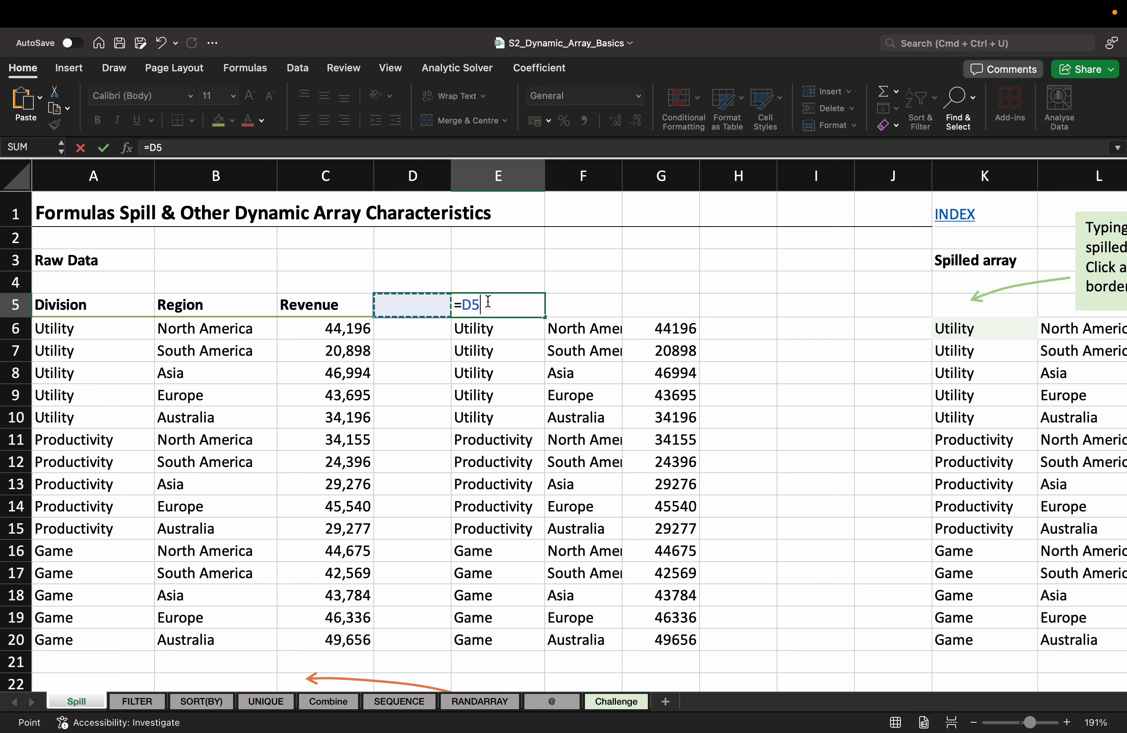
key("Return")
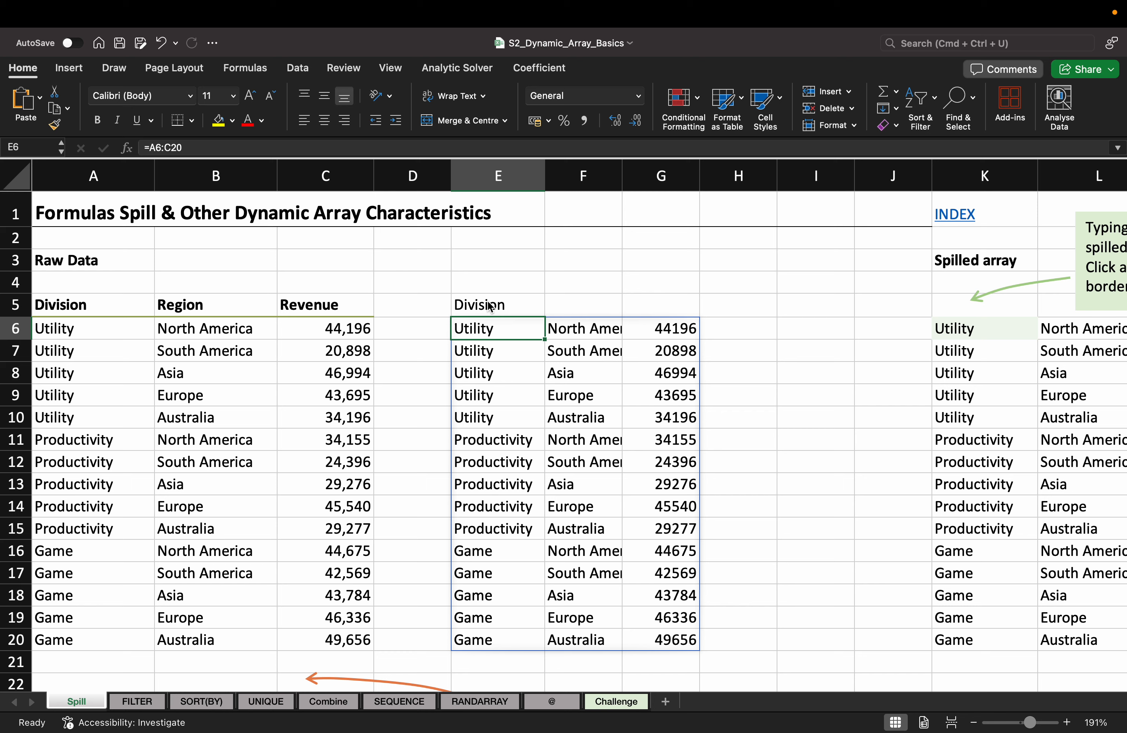
key("Left")
key("Left")
key("Left")
key("Left")
key("Up")
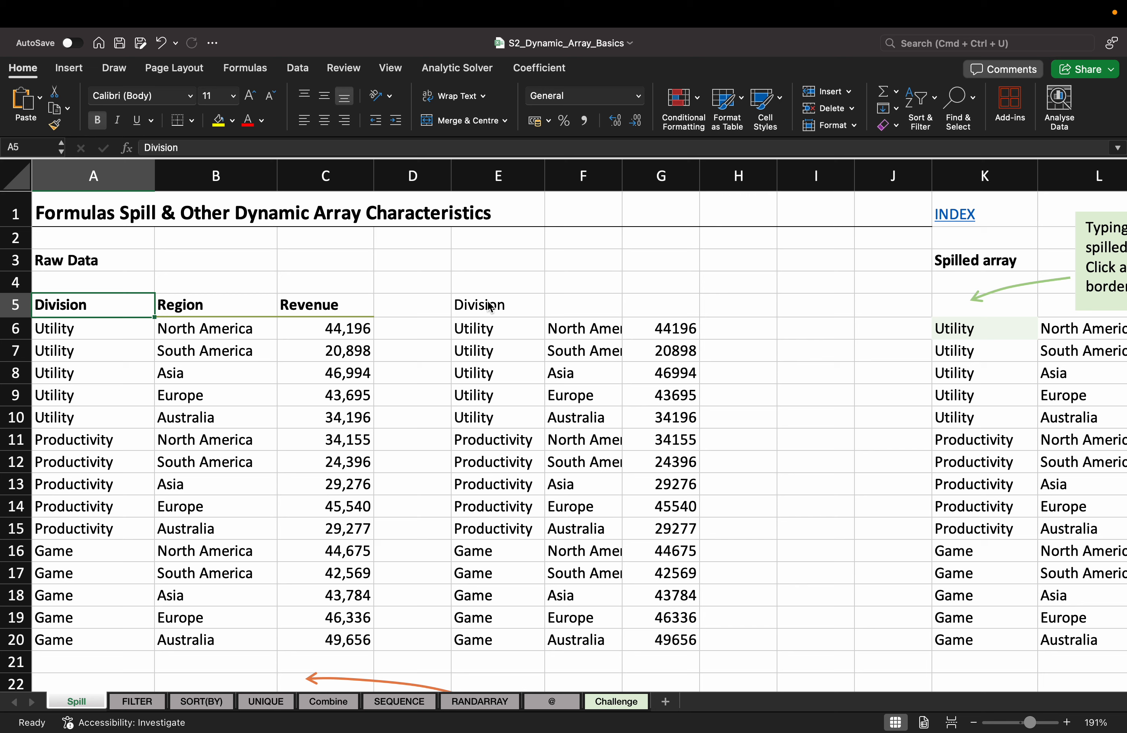
key("shift+Down")
key("shift+Down")
key("shift+Down")
key("shift+Down")
key("shift+Down")
key("shift+Down")
key("shift+Down")
key("shift+Down")
key("shift+Down")
key("shift+Down")
key("shift+Down")
key("shift+Down")
key("shift+Down")
key("shift+Down")
key("shift+Down")
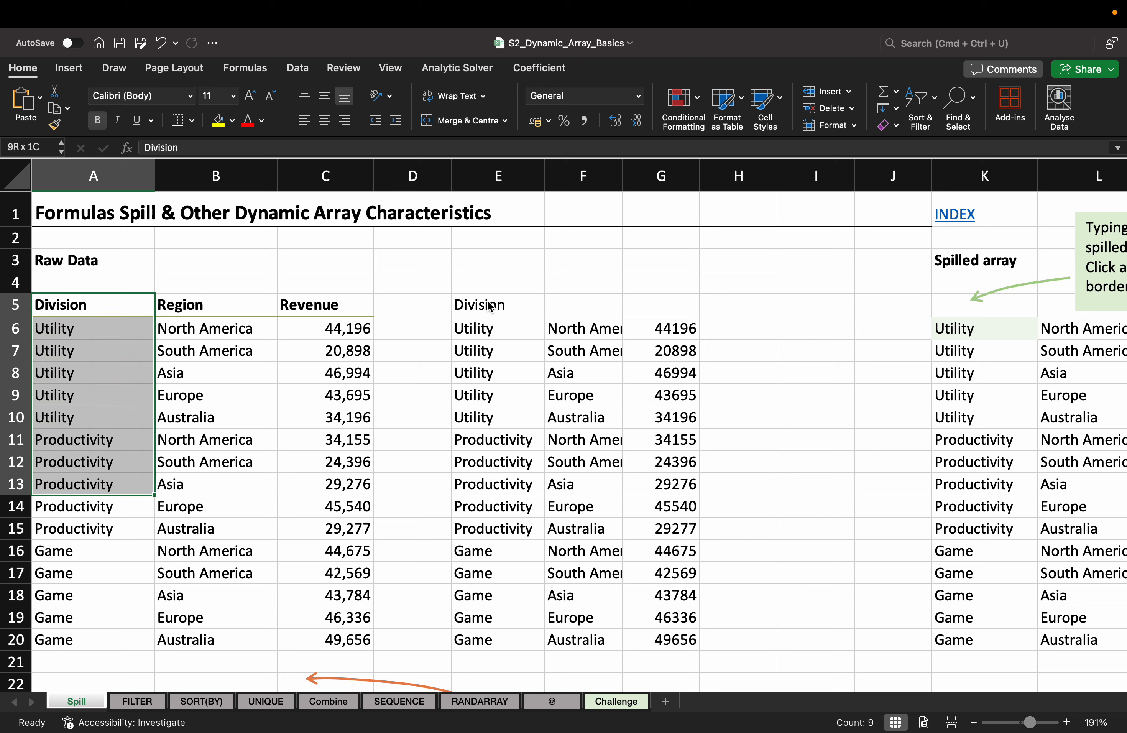
key("shift+Right")
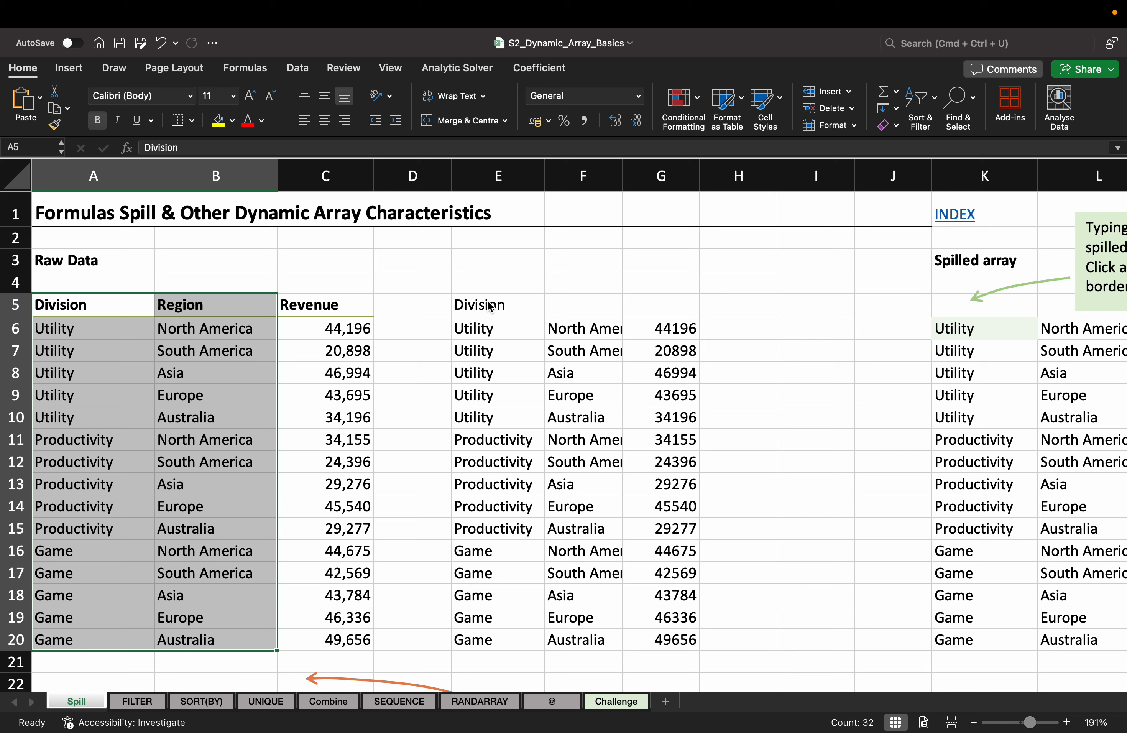
key("Left")
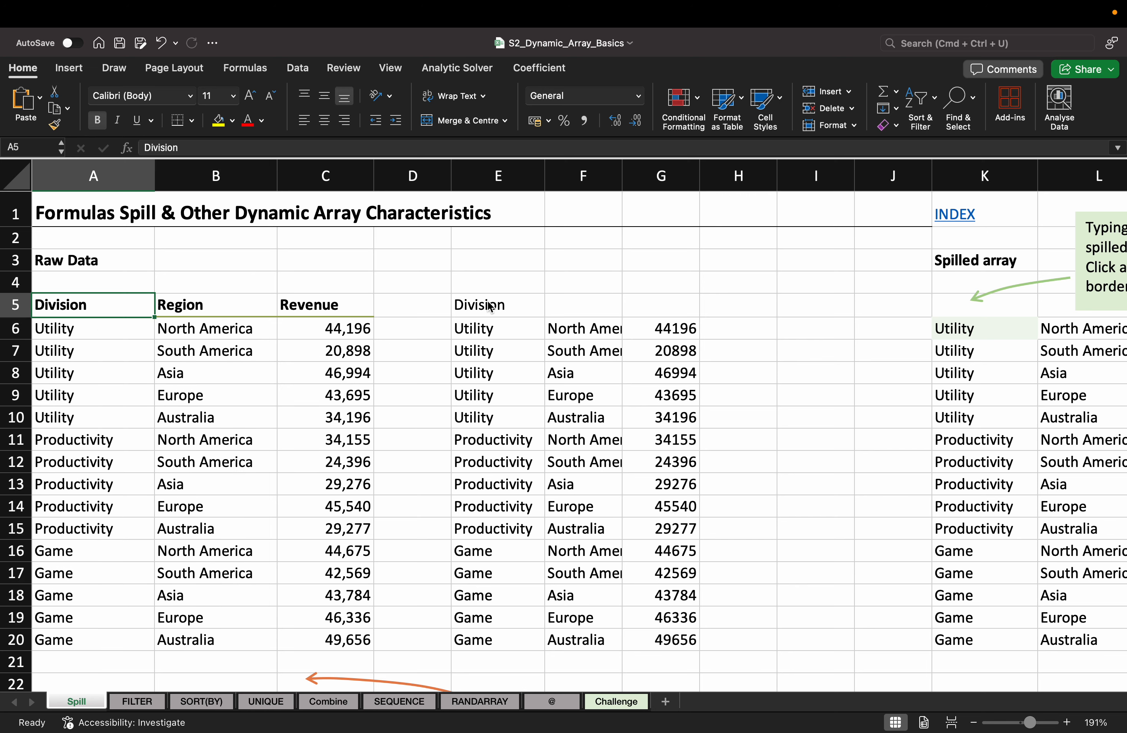
key("Right")
key("Right")
key("Right")
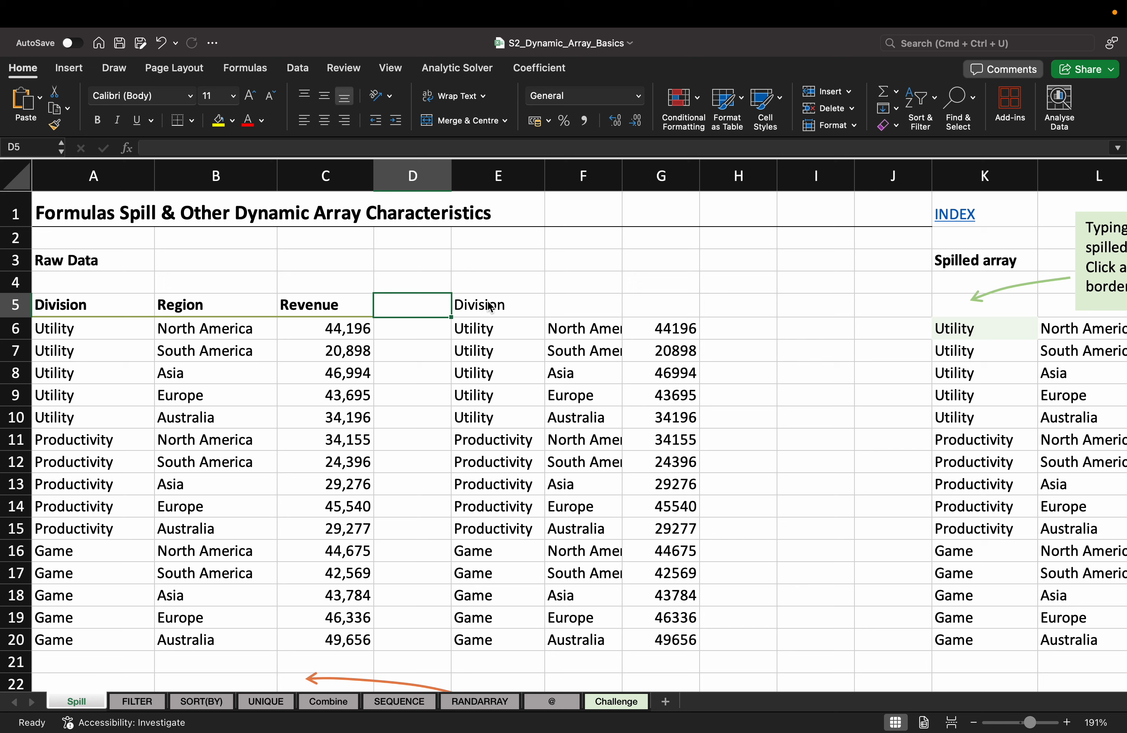
Step: Re-enter the header link in E5 so it shows Division
left_click(490, 306)
type("=")
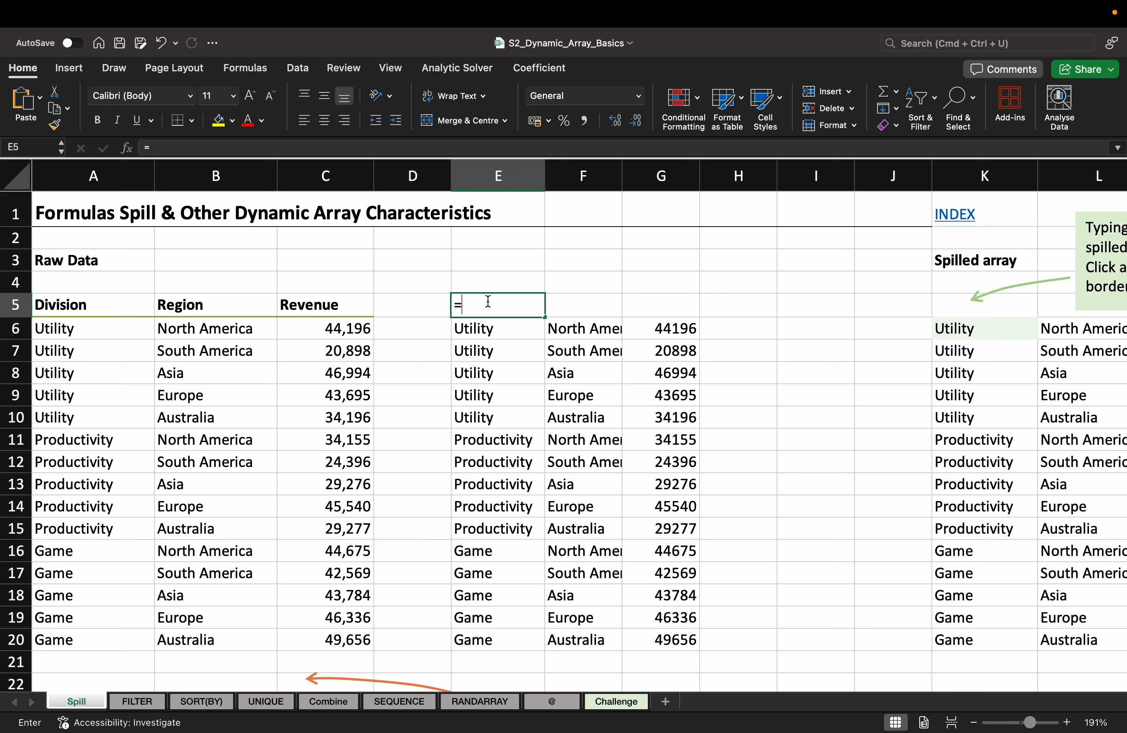
key("Left")
key("Left")
key("Left")
key("Left")
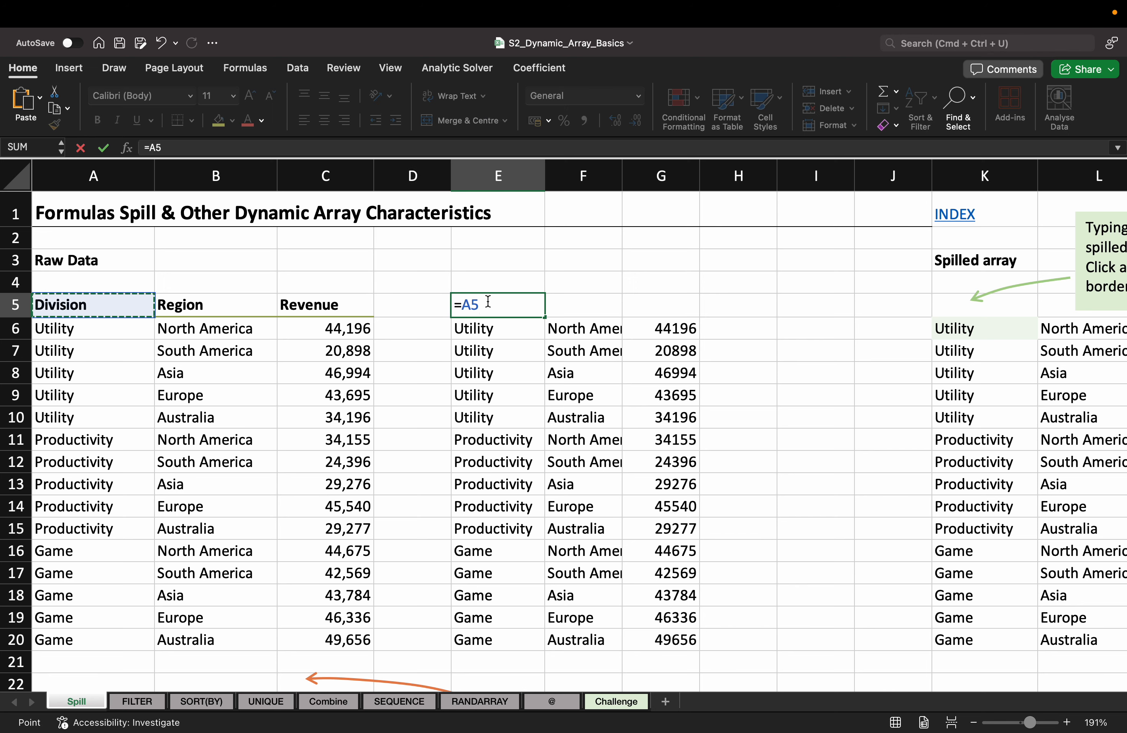
key("Return")
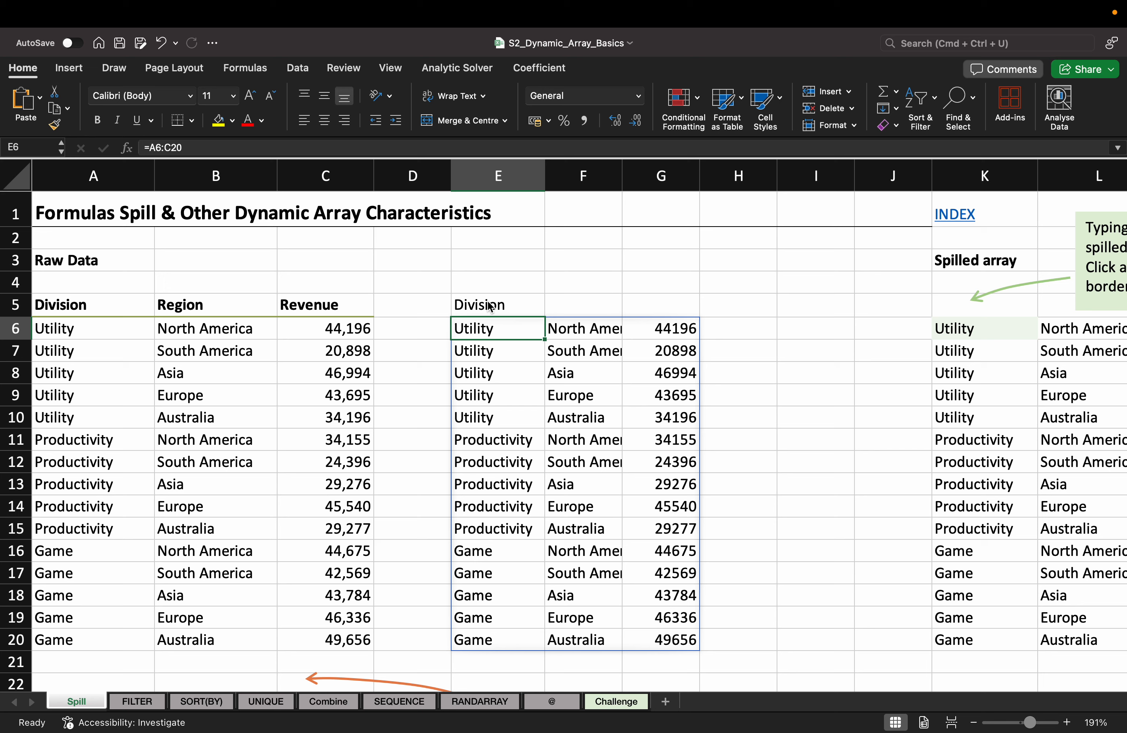
left_click(491, 306)
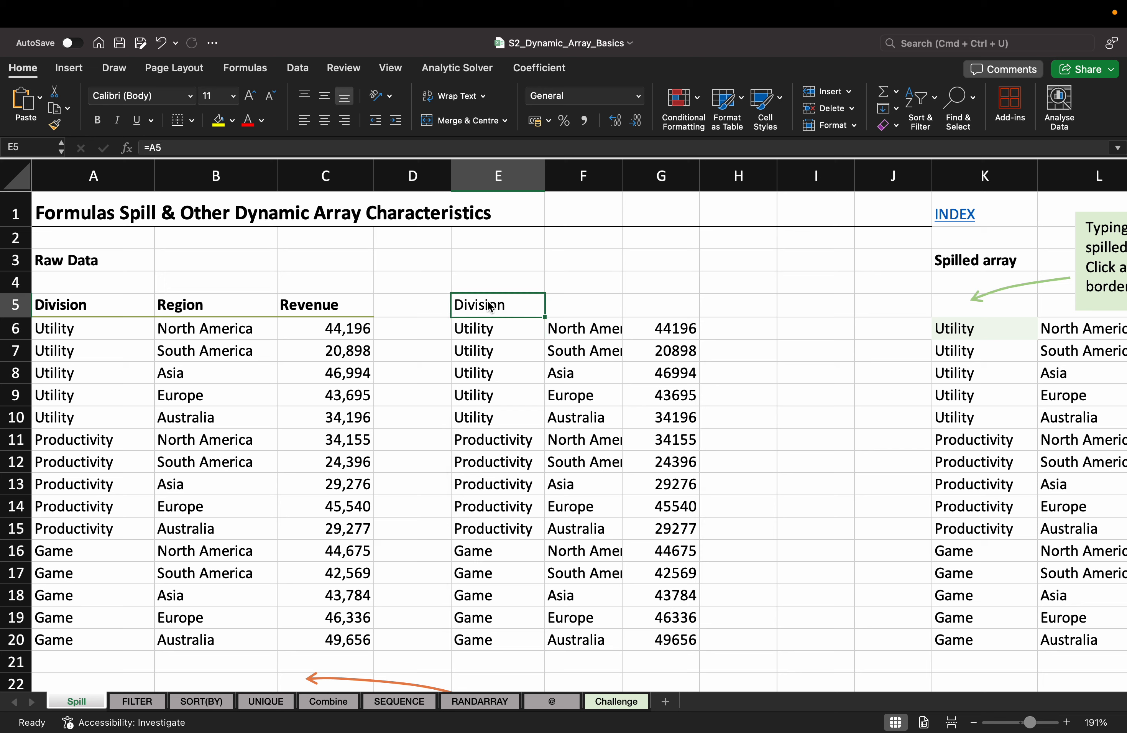
Step: Enter =A6:C20 in E6 so the raw data spills across E6:G20
key("Down")
type("=")
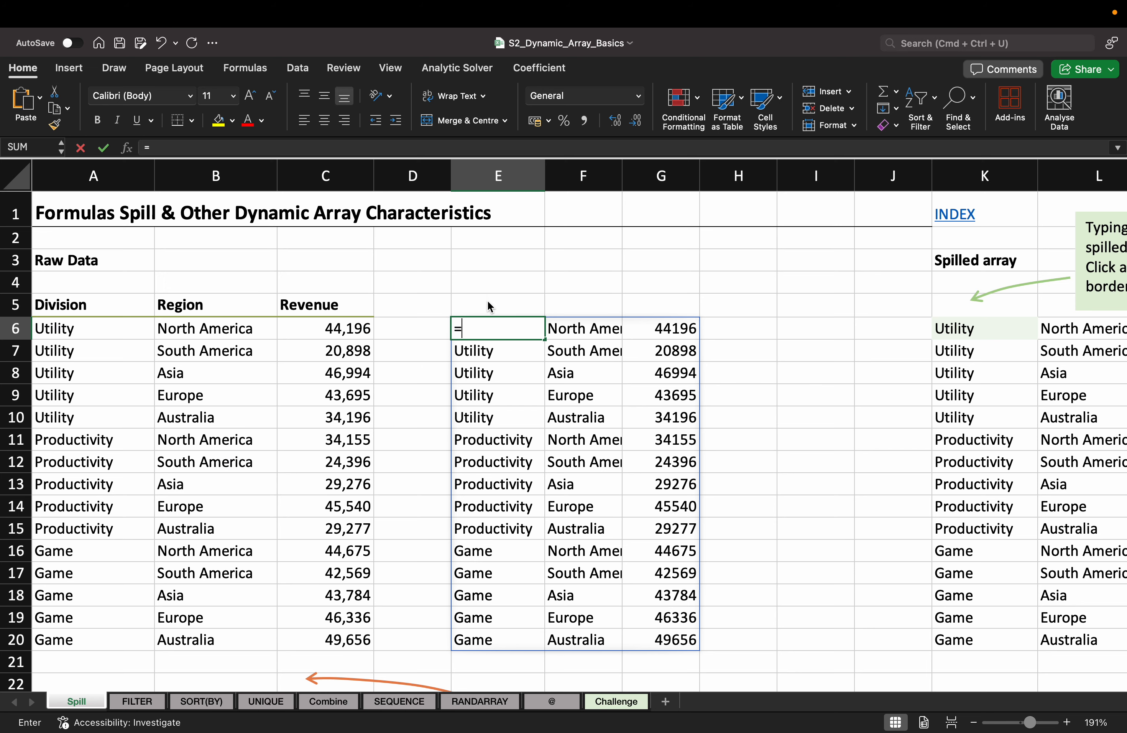
key("Left")
key("Left")
key("Left")
key("Left")
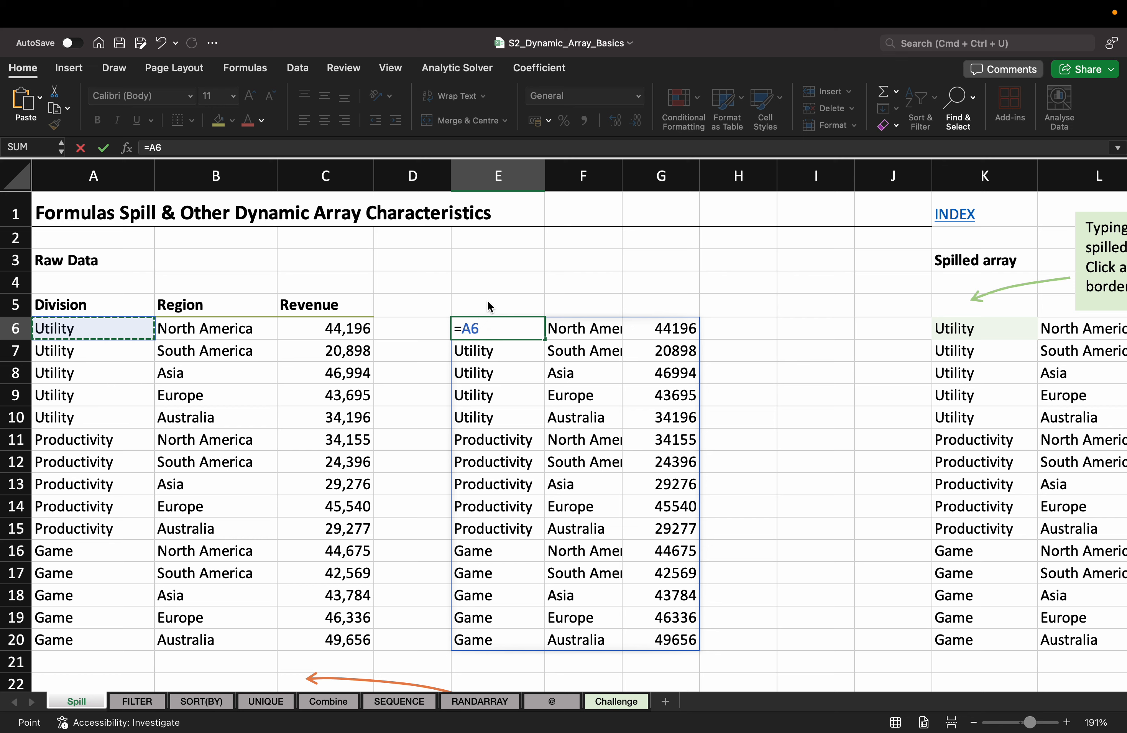
key("ctrl+shift+Down")
key("ctrl+shift+Right")
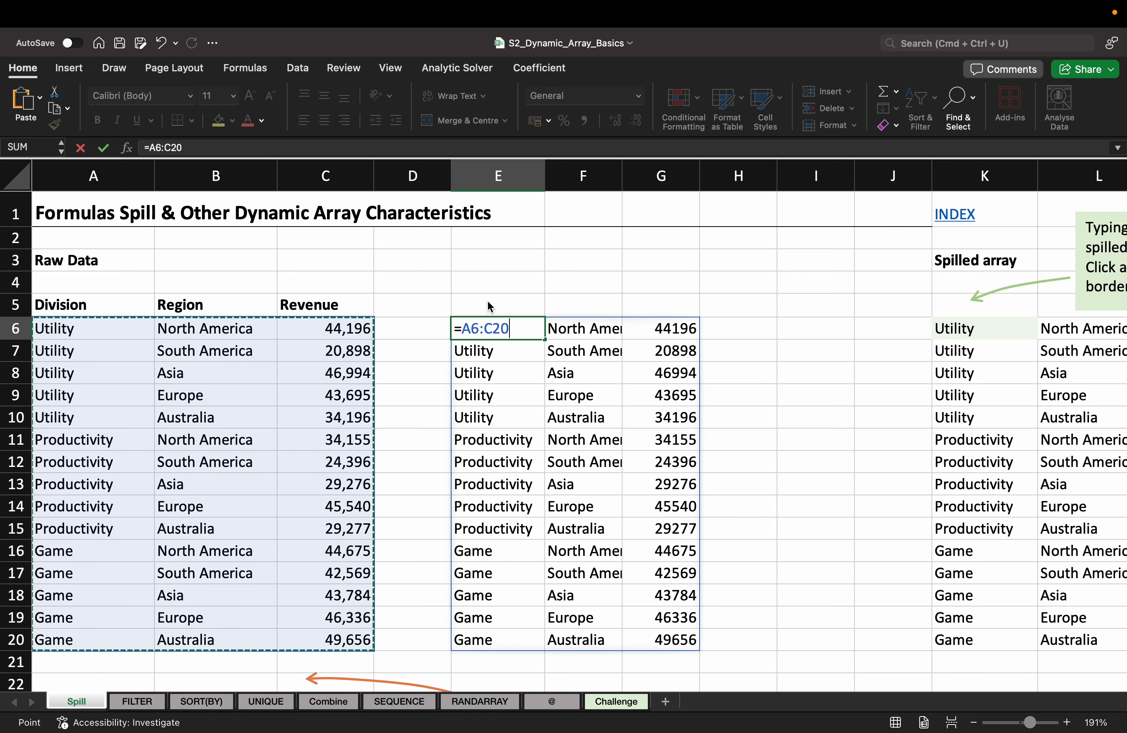
key("Return")
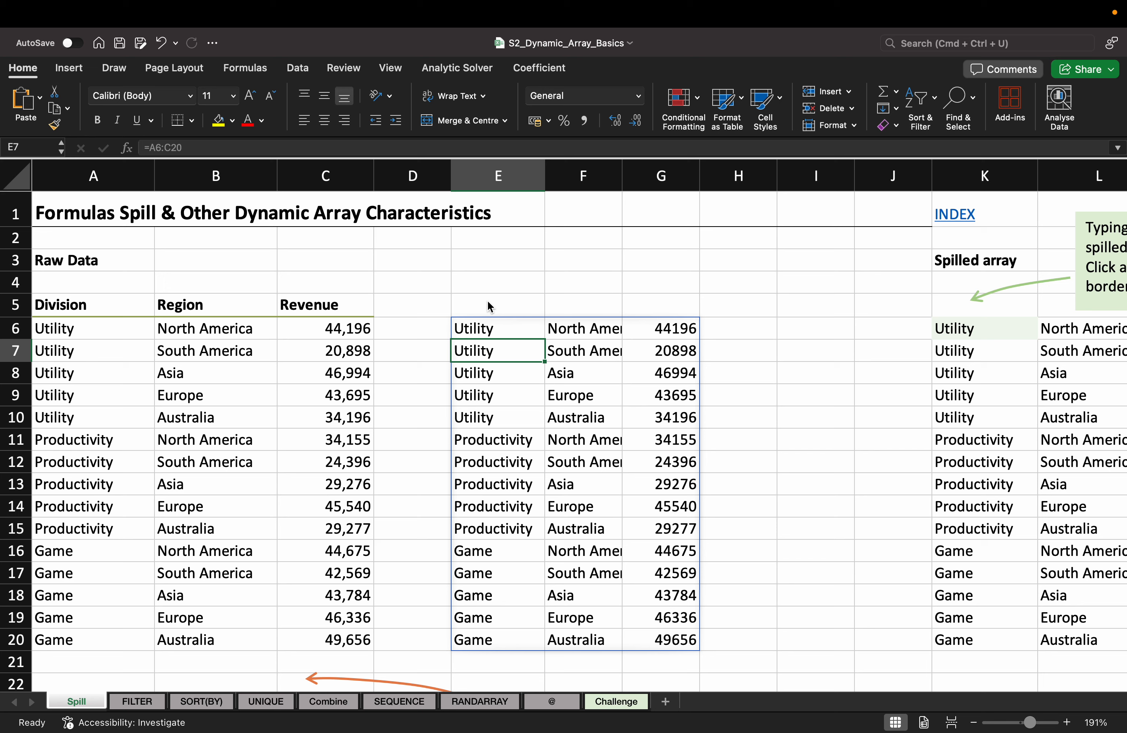
Step: Try editing spilled cells F10 and E7, then cancel without changing the spill
double_click(578, 412)
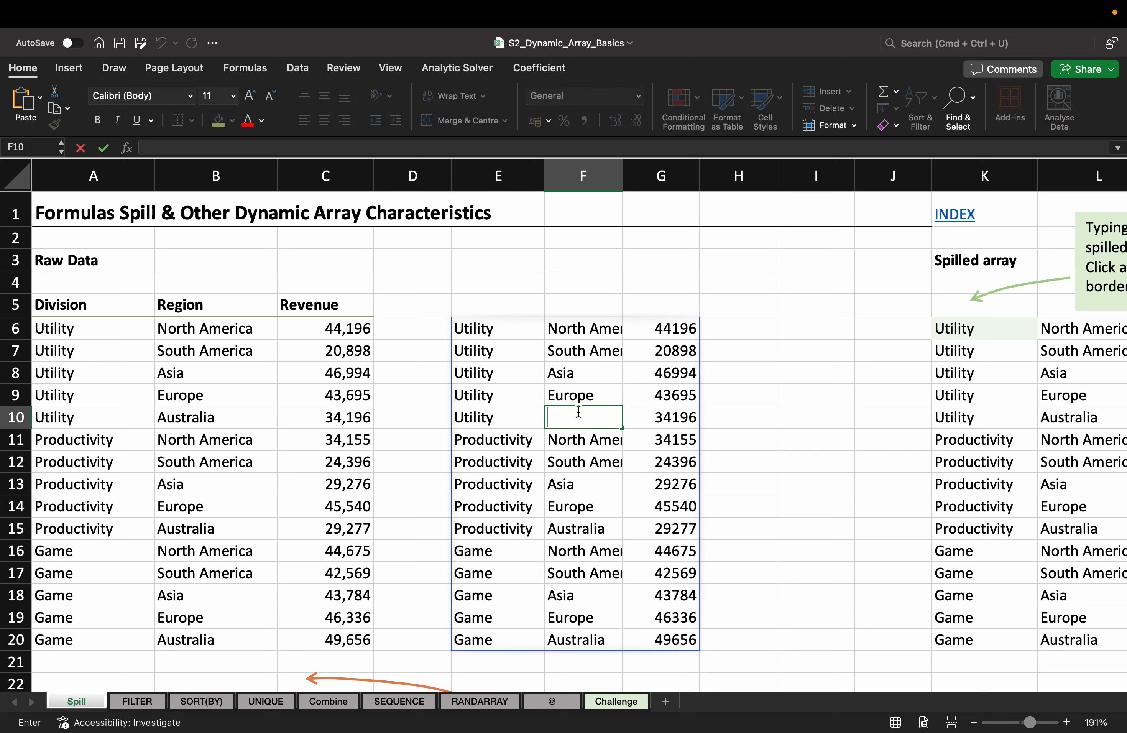
left_click(577, 464)
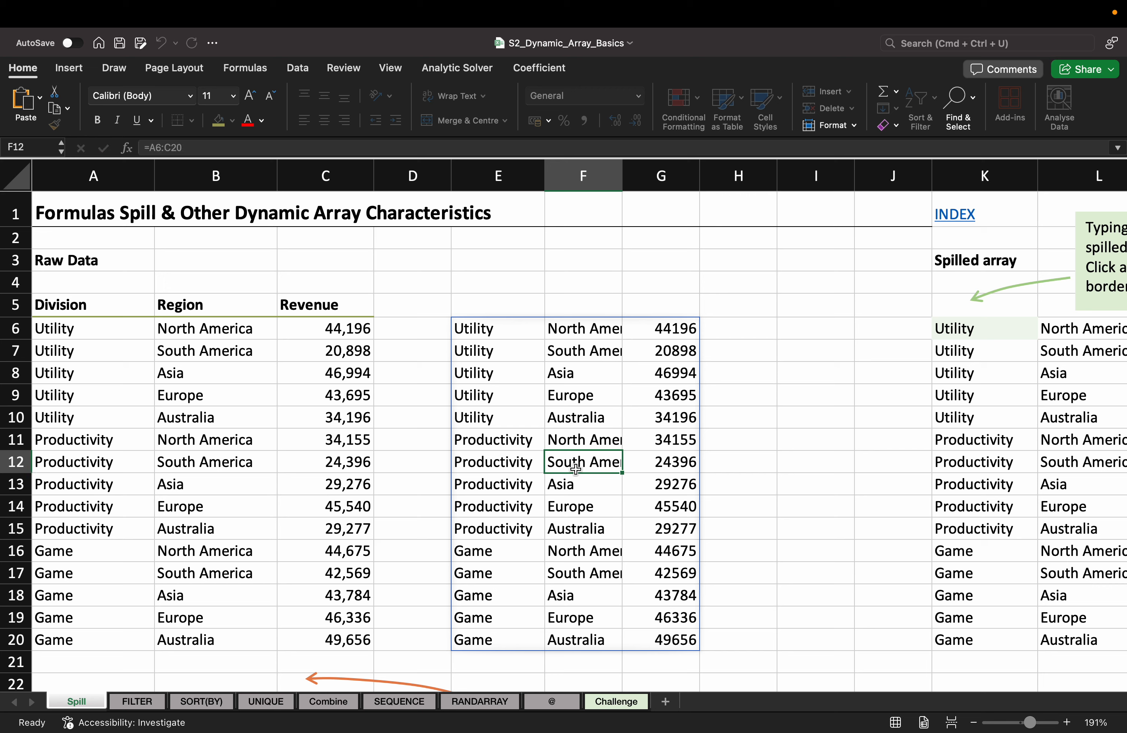
left_click(489, 353)
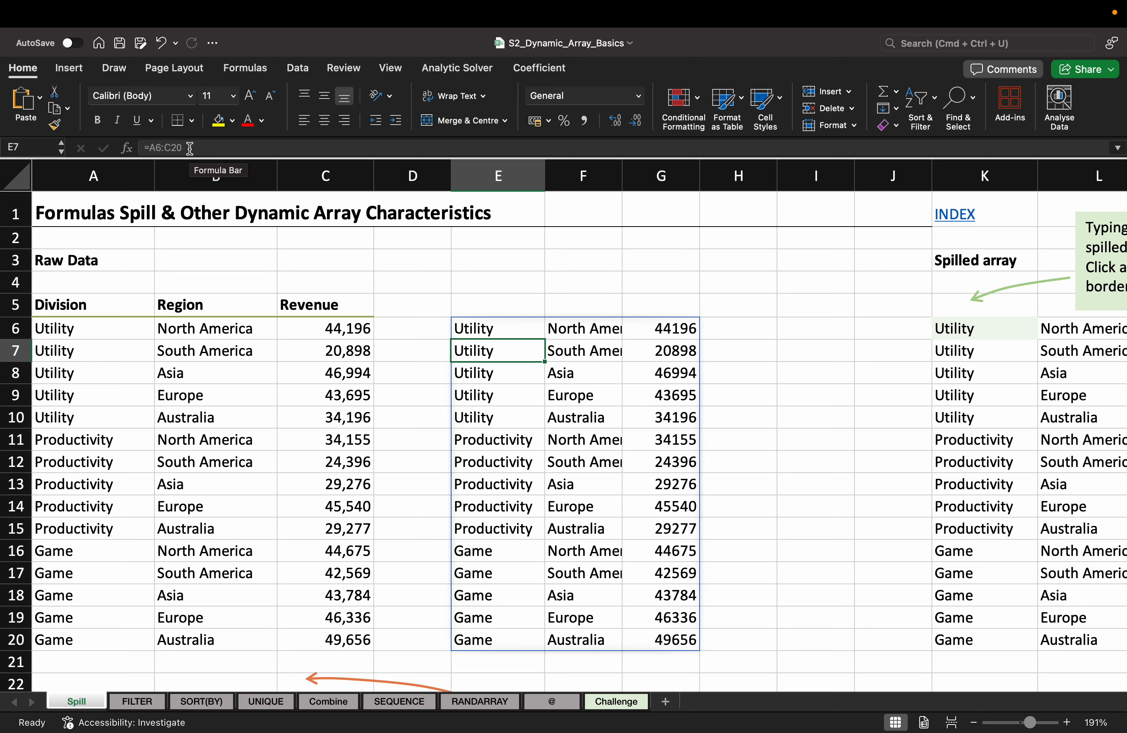
left_click(142, 148)
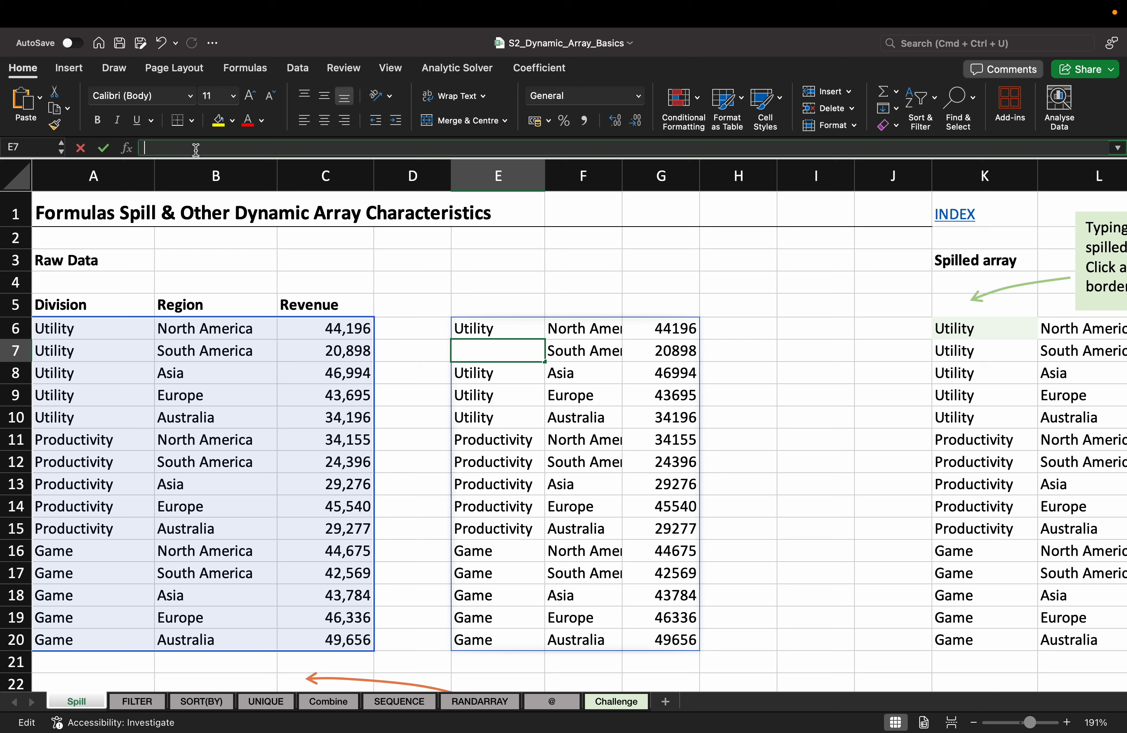
key("Escape")
left_click(499, 367)
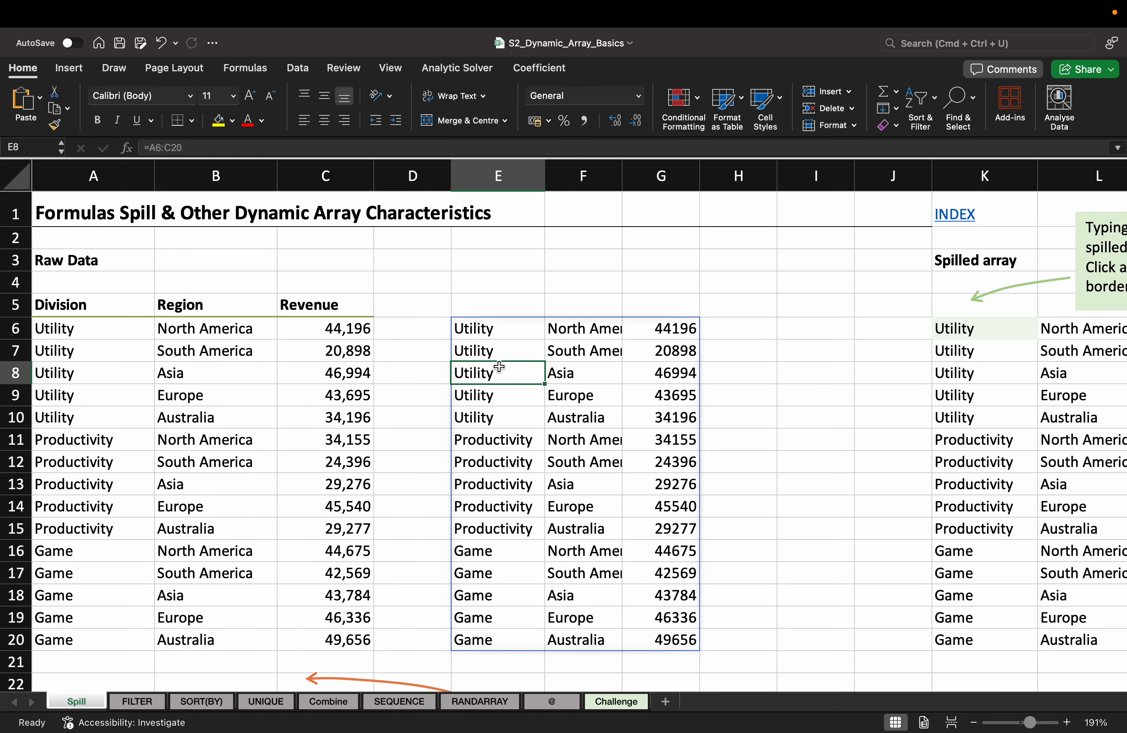
Step: Compare plain-text A8 (Utility) with spilled E8, abandon the edit, and exit full screen
left_click(97, 375)
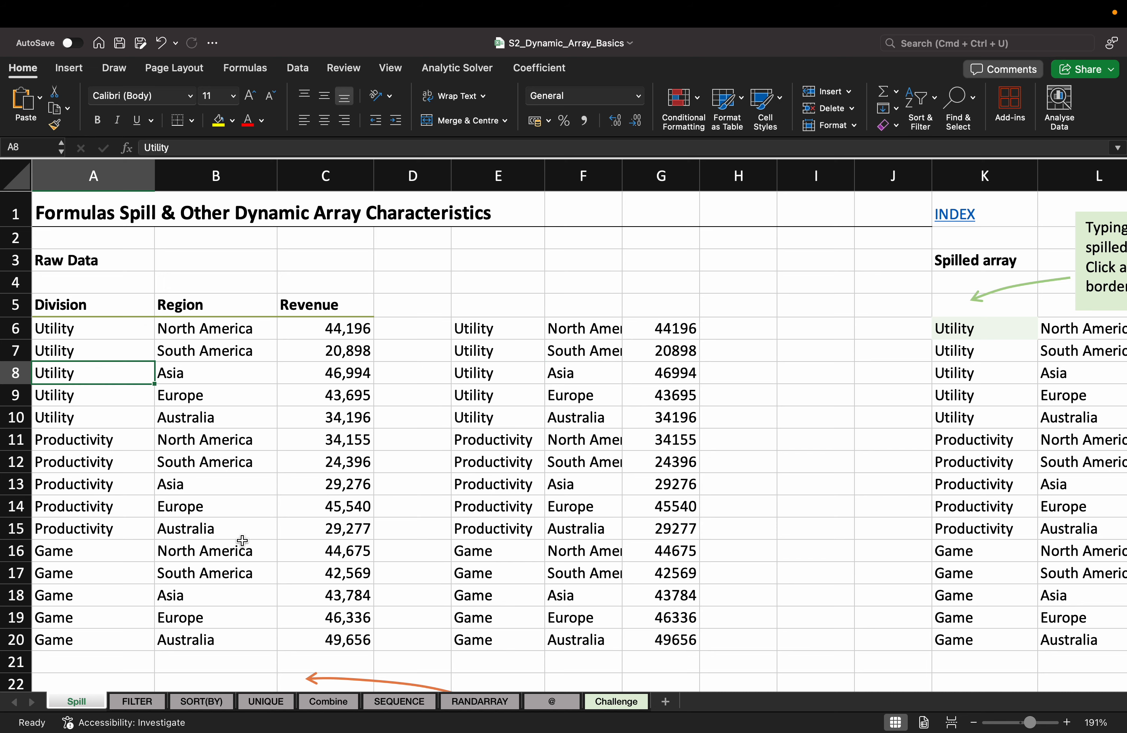
left_click(173, 148)
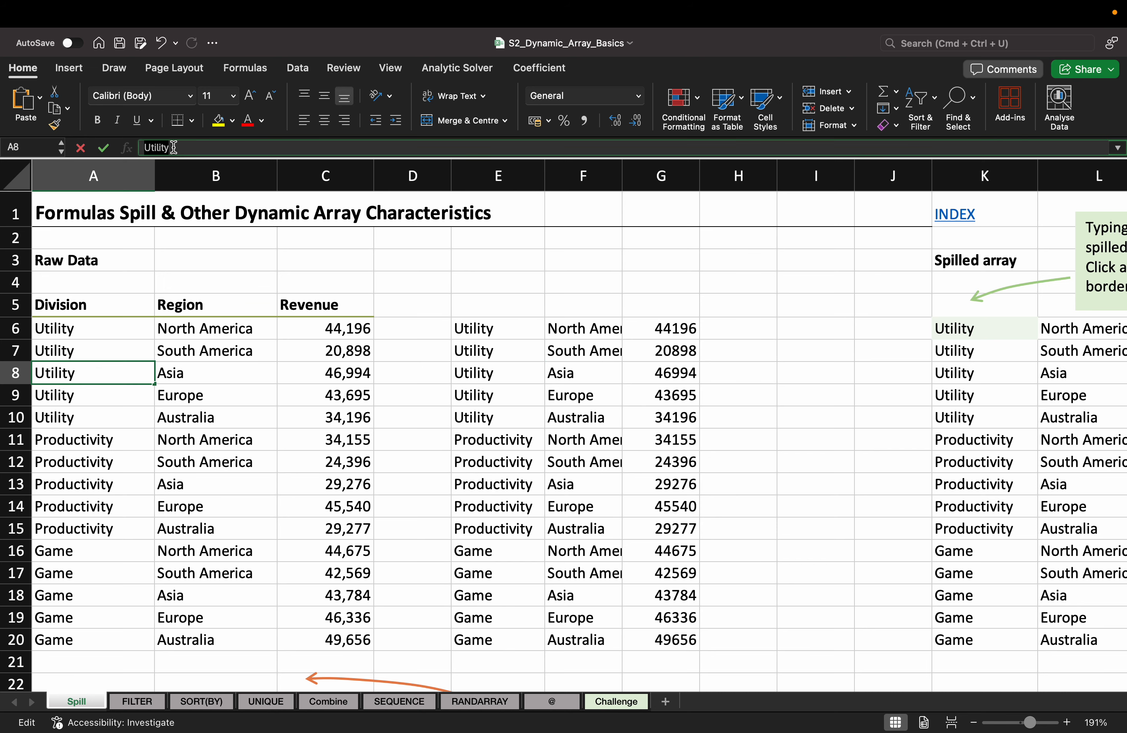
left_click(492, 376)
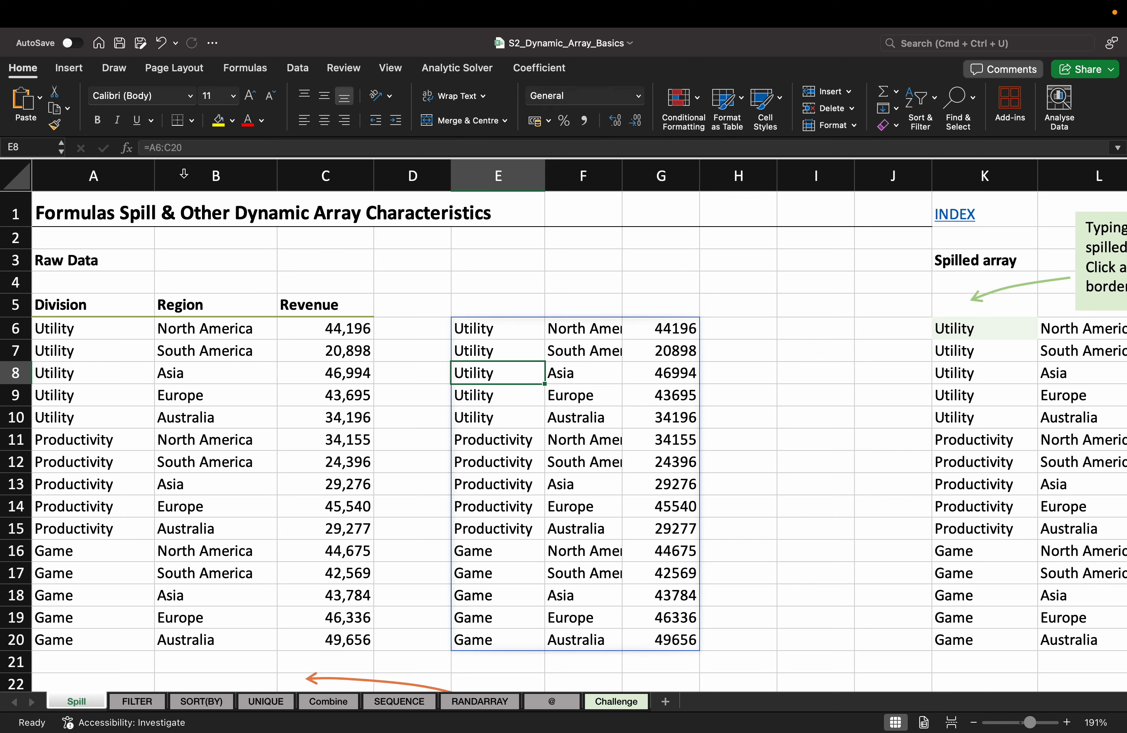
key("BackSpace")
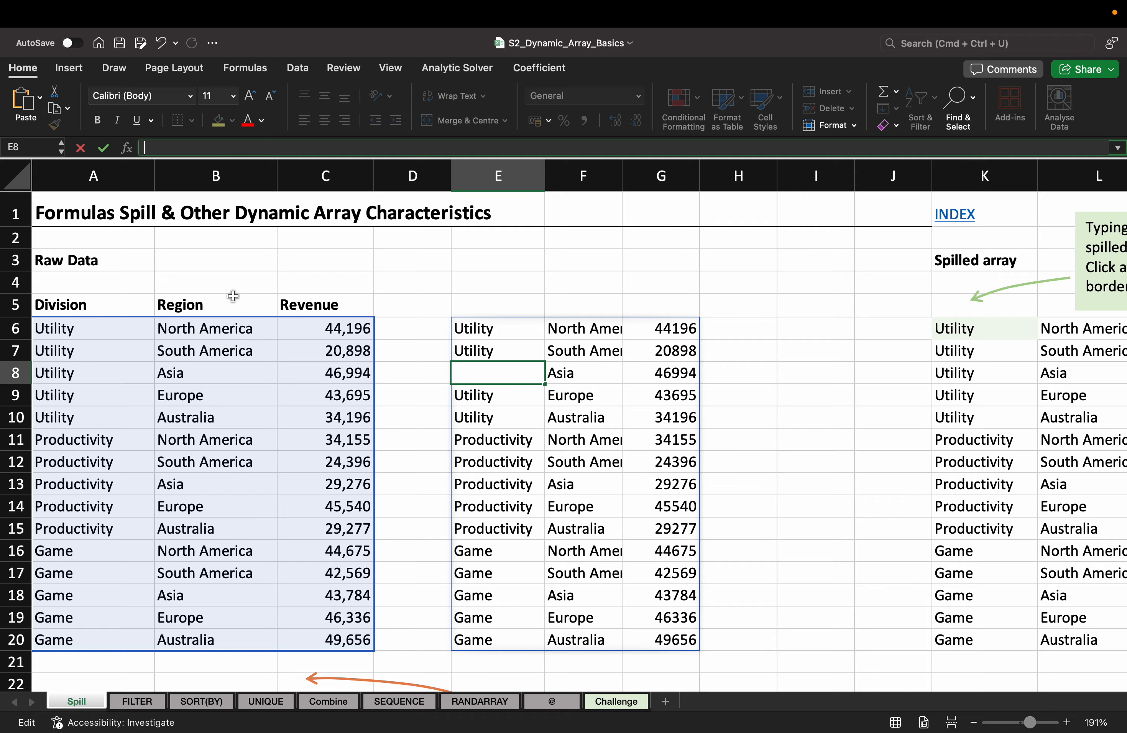
left_click(501, 262)
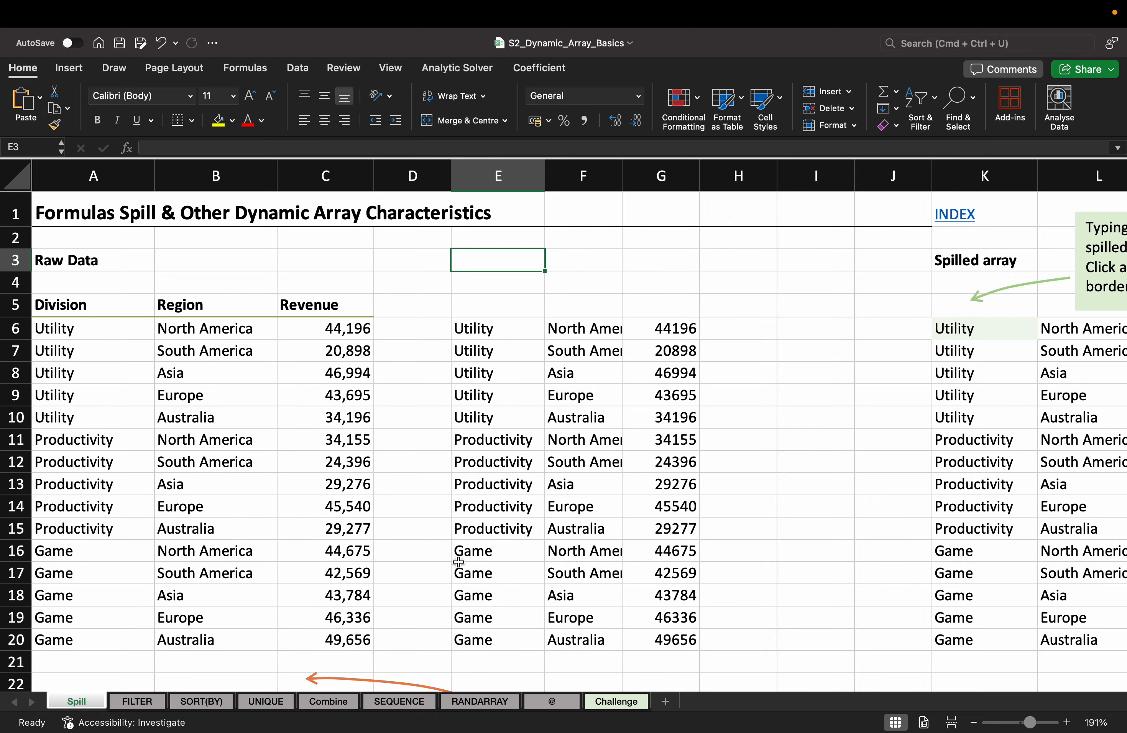
key("ctrl+super+f")
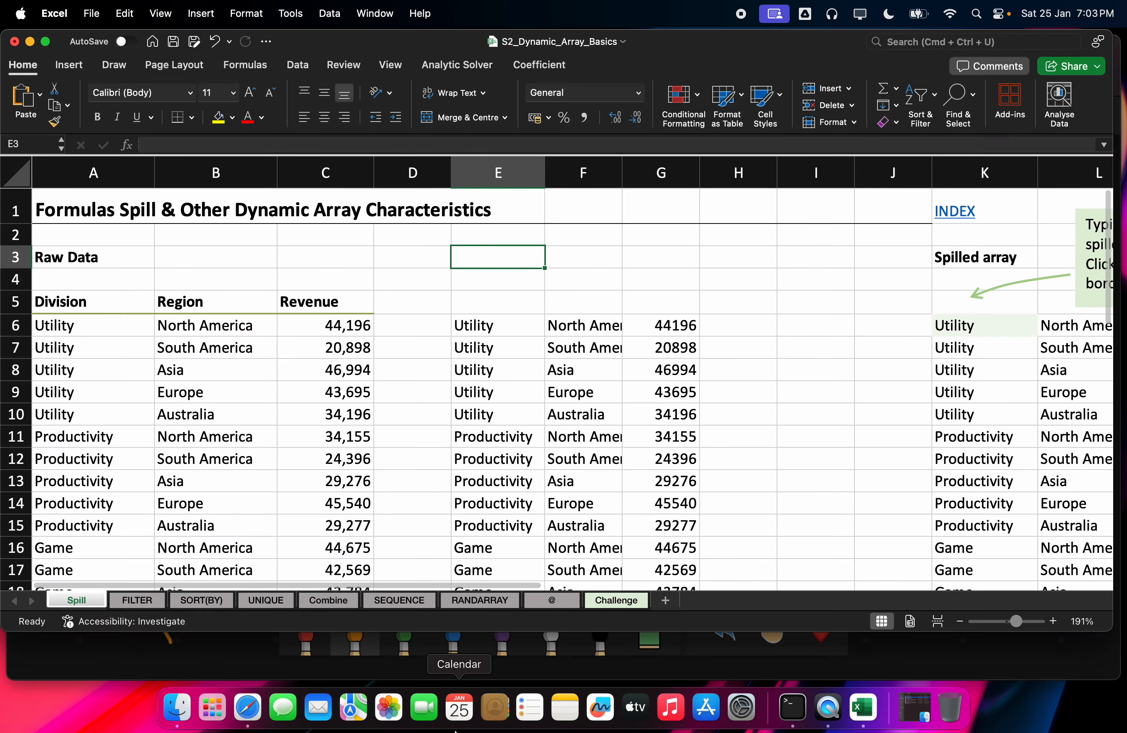
Step: Switch to the browser and reload onlineboard.eu
left_click(248, 709)
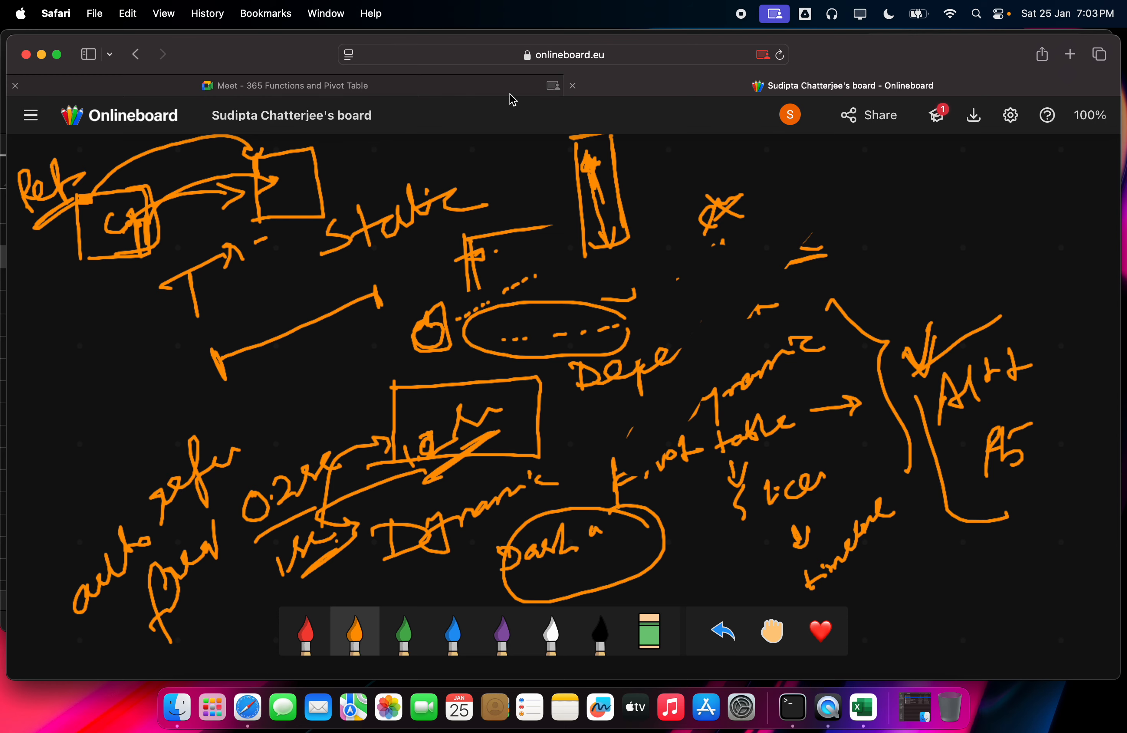
left_click(619, 67)
type("onlineboard.eu")
key("Return")
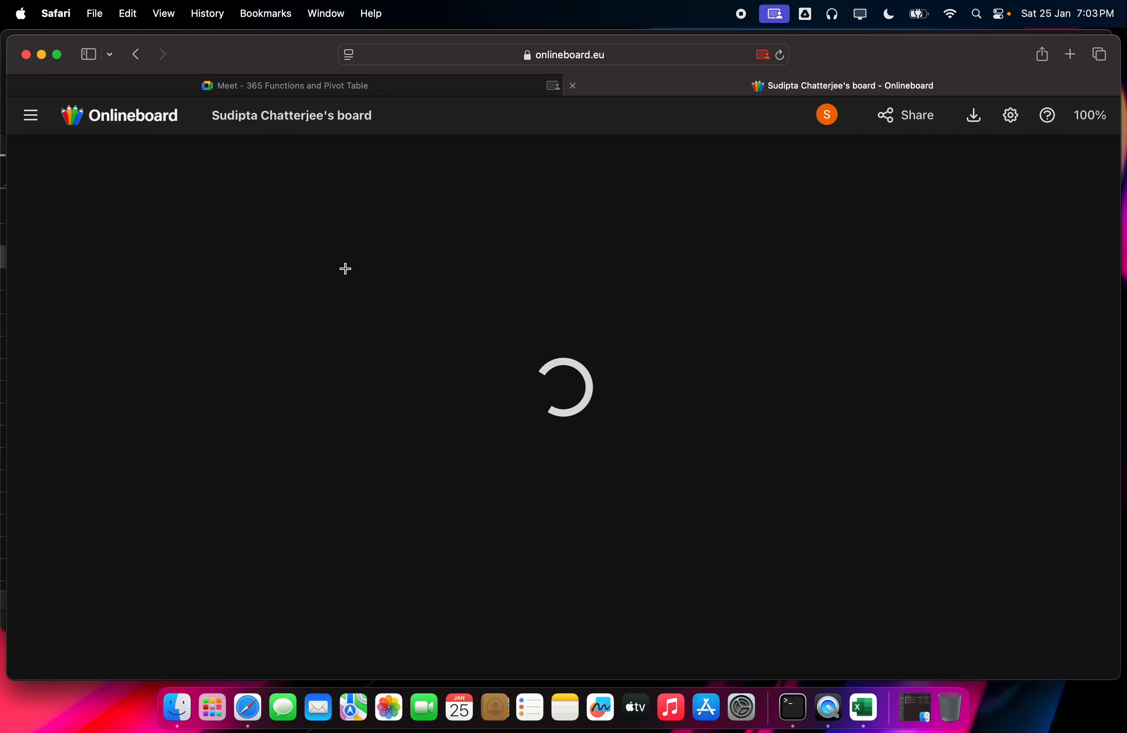
Step: Draw a long orange line across the board ending in a box on a vertical stroke
left_click_drag(329, 290, 832, 235)
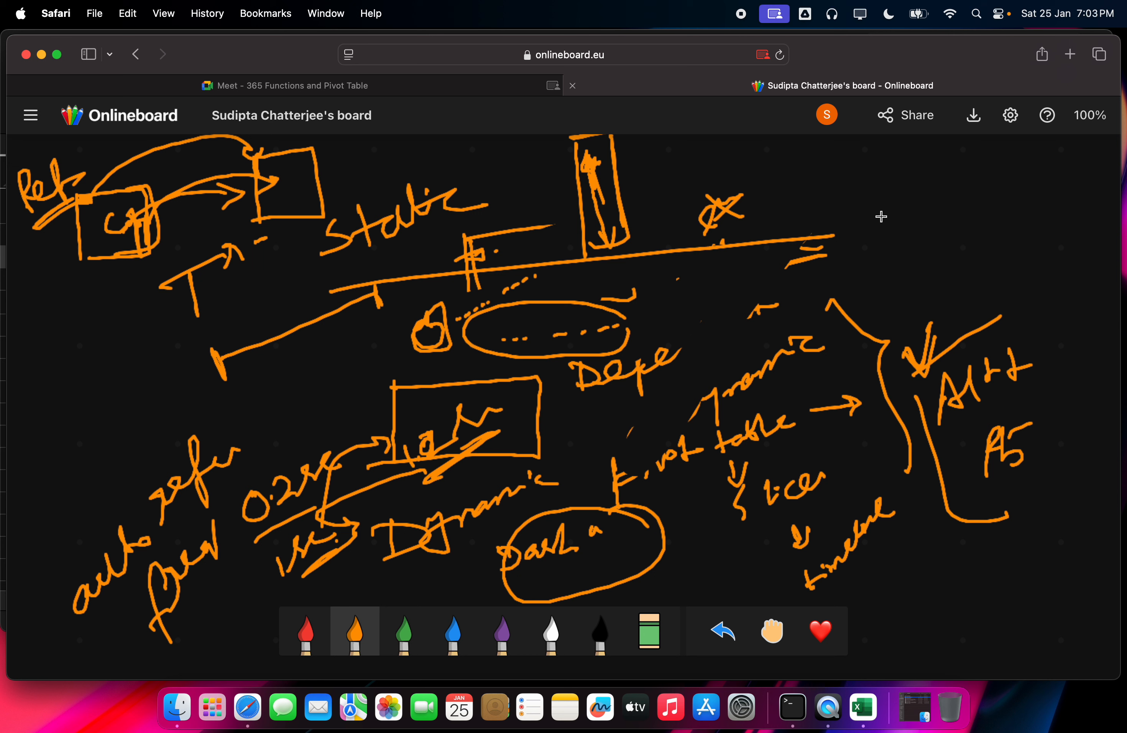
left_click_drag(883, 204, 888, 284)
mouse_move(885, 205)
left_mouse_down()
mouse_move(926, 205)
mouse_move(930, 270)
mouse_move(912, 267)
mouse_move(902, 230)
mouse_move(922, 212)
mouse_move(934, 223)
mouse_move(980, 207)
mouse_move(987, 216)
left_mouse_up()
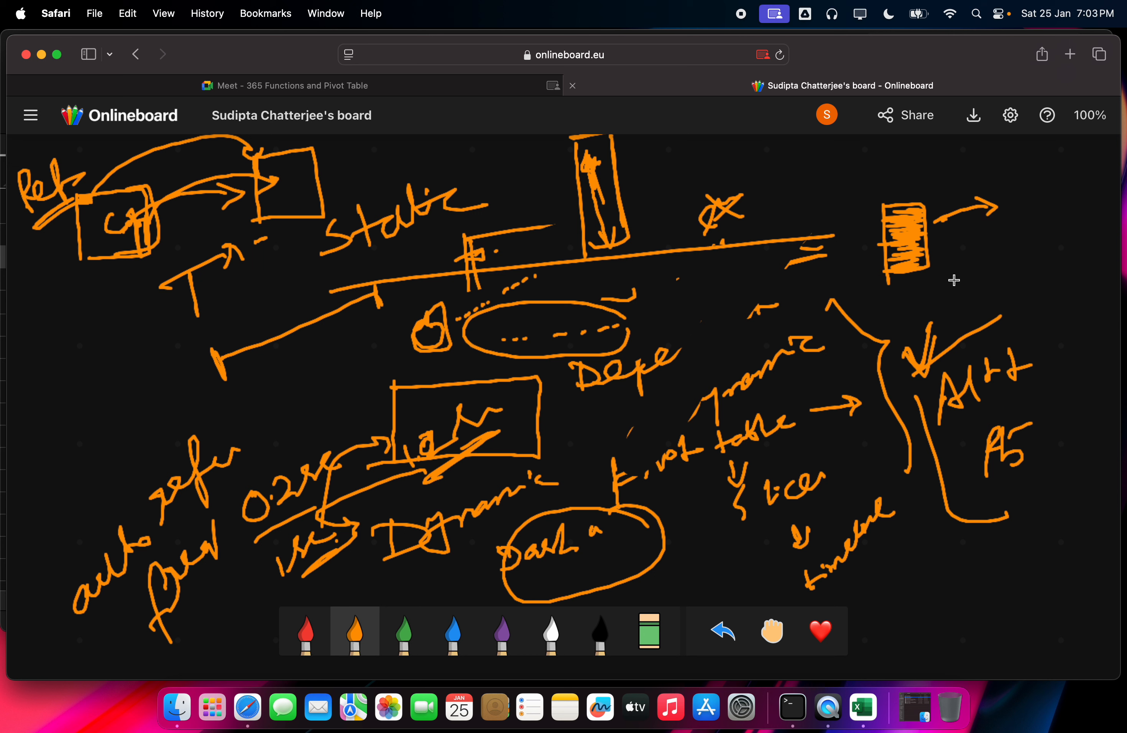
Step: Add lines and a curved arrow to the right of the shaded box and thicken its edges
left_click_drag(954, 280, 1056, 268)
left_click_drag(984, 276, 1058, 268)
left_click_drag(958, 265, 1051, 250)
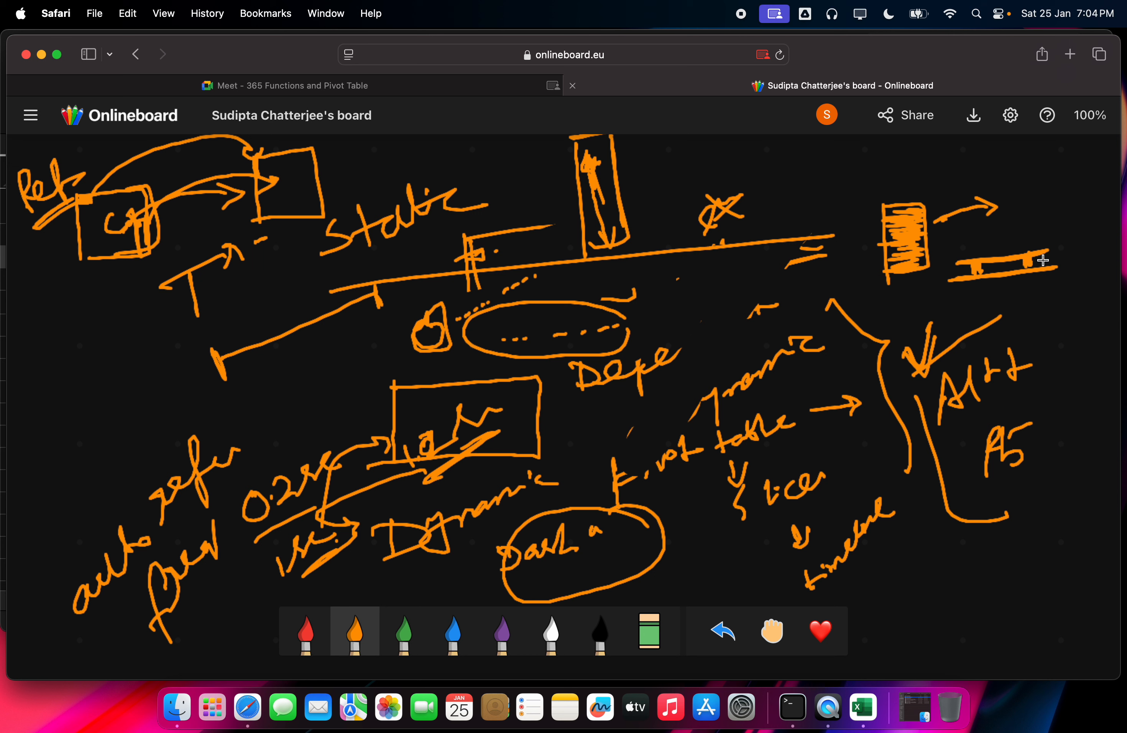
left_click_drag(948, 266, 1028, 248)
mouse_move(948, 272)
left_mouse_down()
mouse_move(1026, 252)
mouse_move(991, 256)
mouse_move(1050, 193)
mouse_move(1039, 213)
left_mouse_up()
left_click_drag(909, 204, 932, 266)
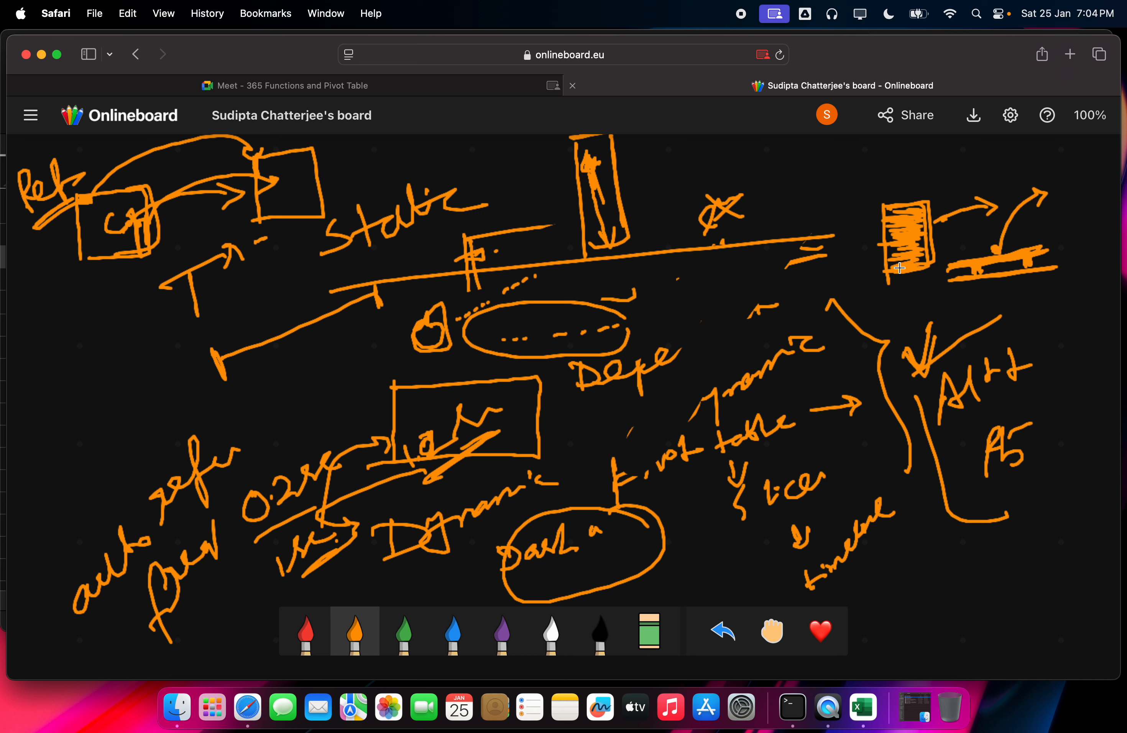
left_click_drag(1007, 215, 993, 270)
left_click(864, 708)
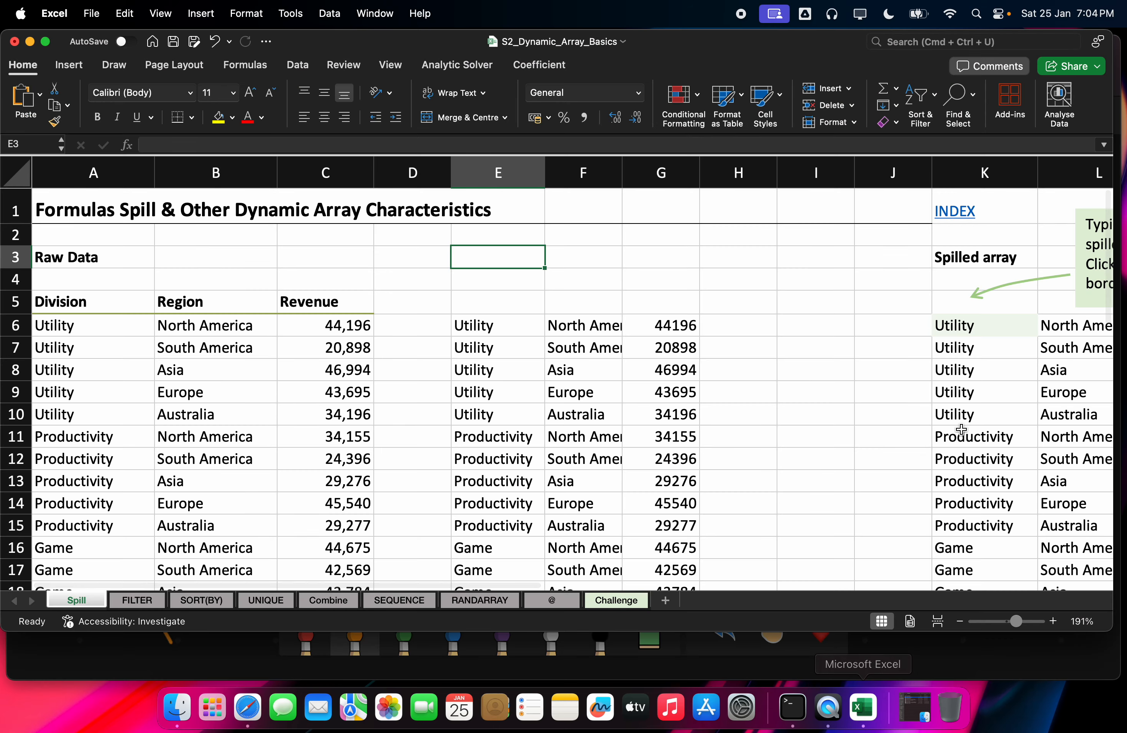
left_click(488, 339)
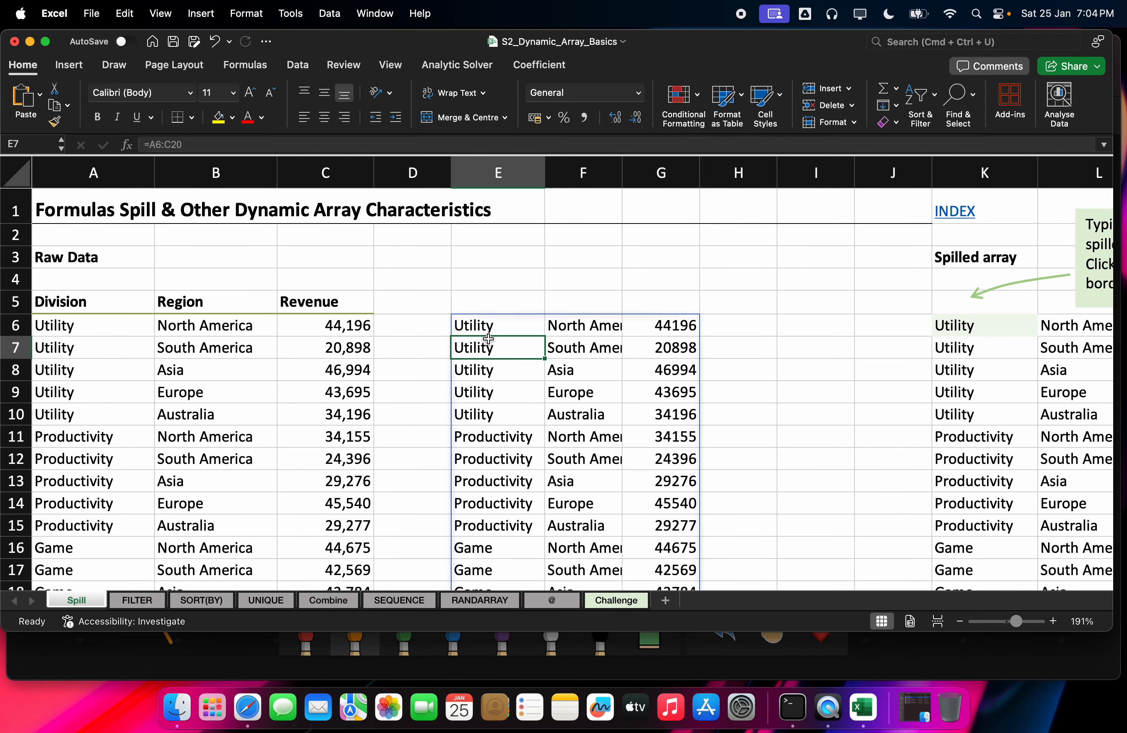
key("ctrl+shift+Down")
key("shift+Right")
key("shift+Right")
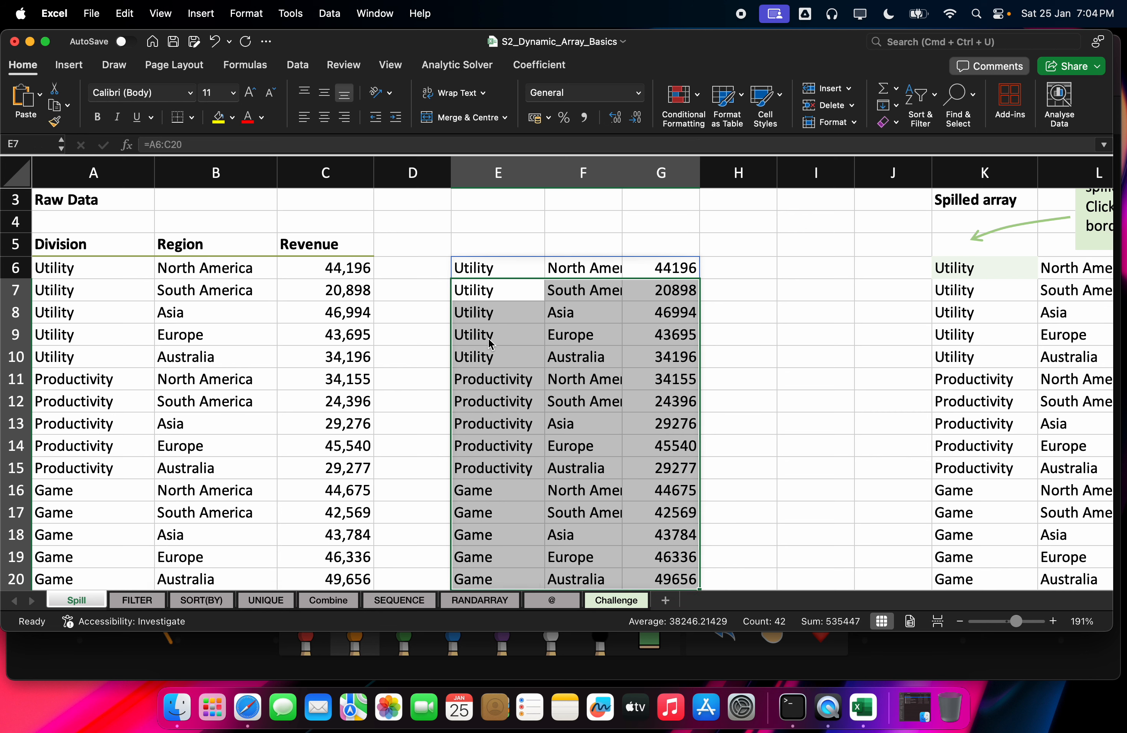
left_click(493, 265)
left_click_drag(507, 314, 606, 439)
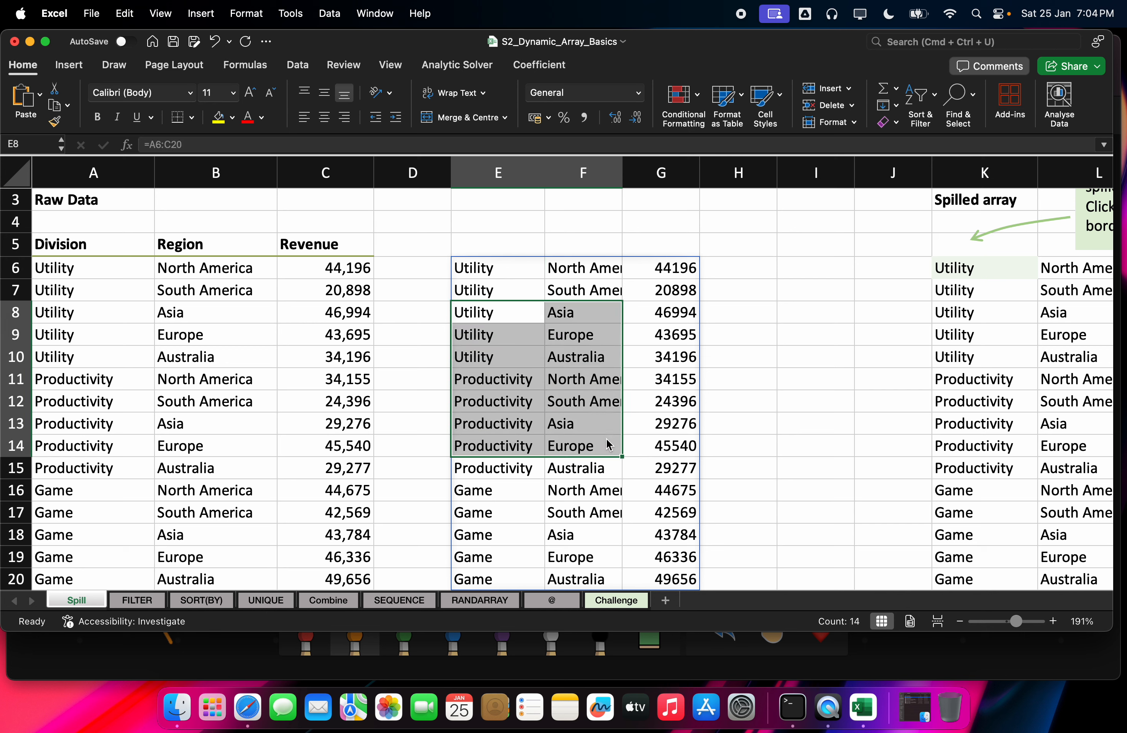
key("Right")
key("Right")
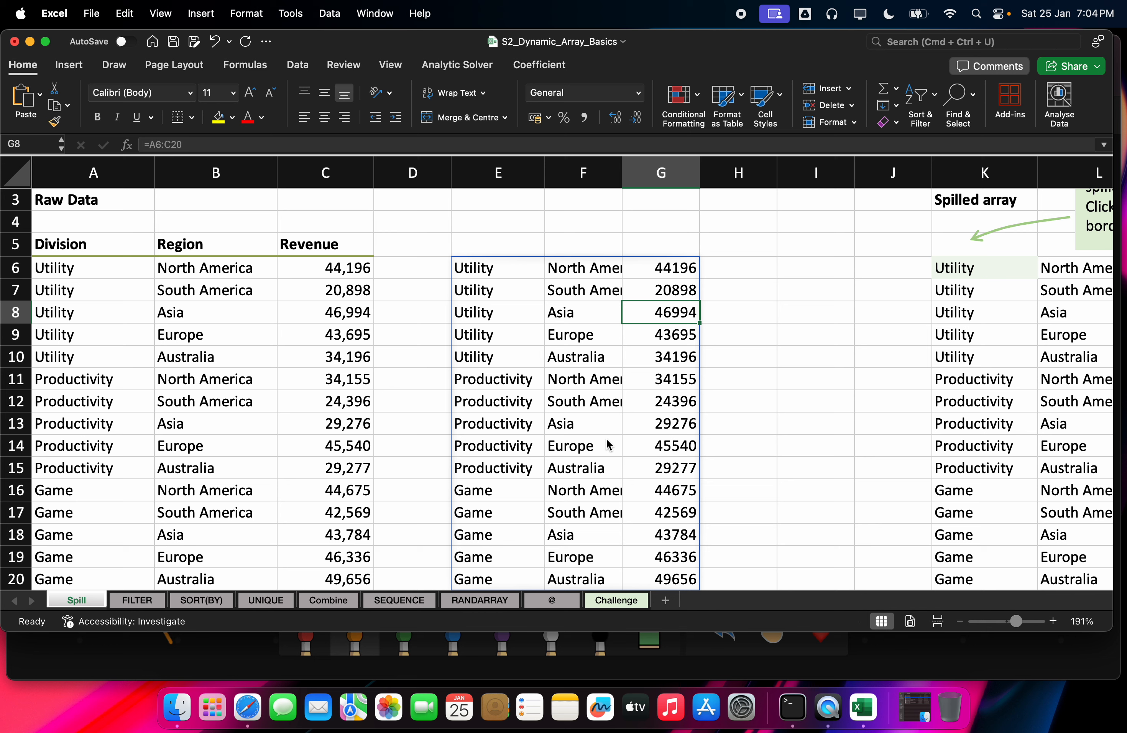
key("Up")
key("Left")
key("Up")
key("Left")
key("Up")
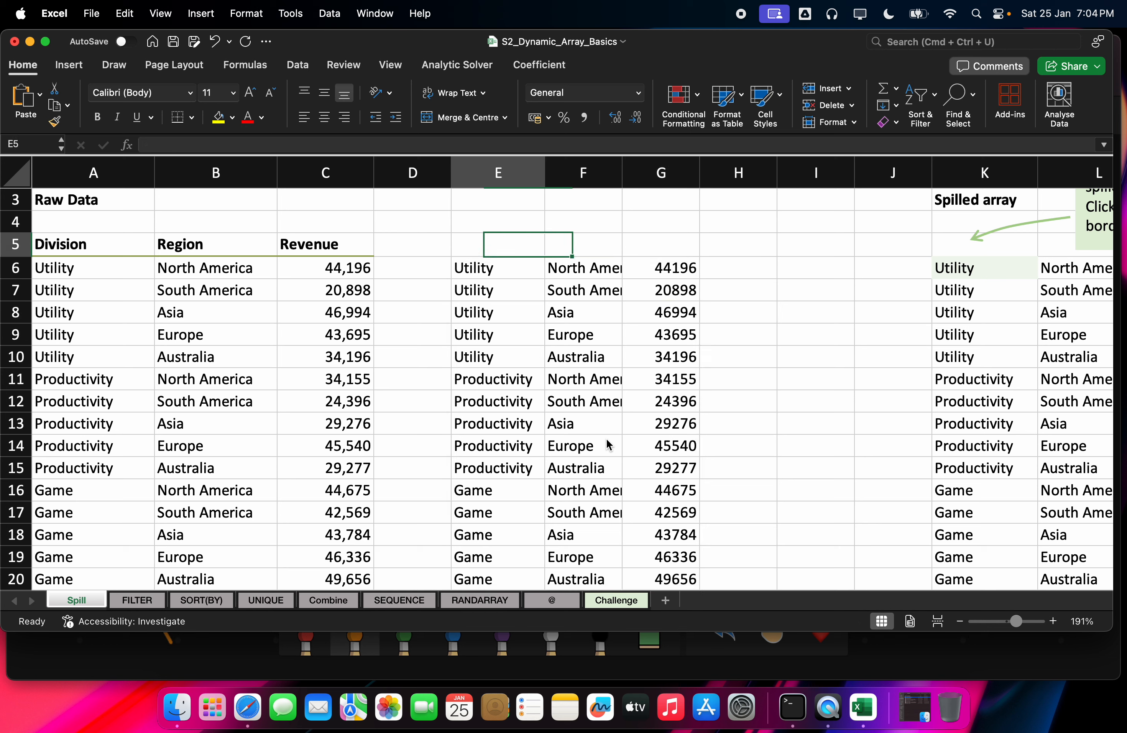
key("Down")
key("Delete")
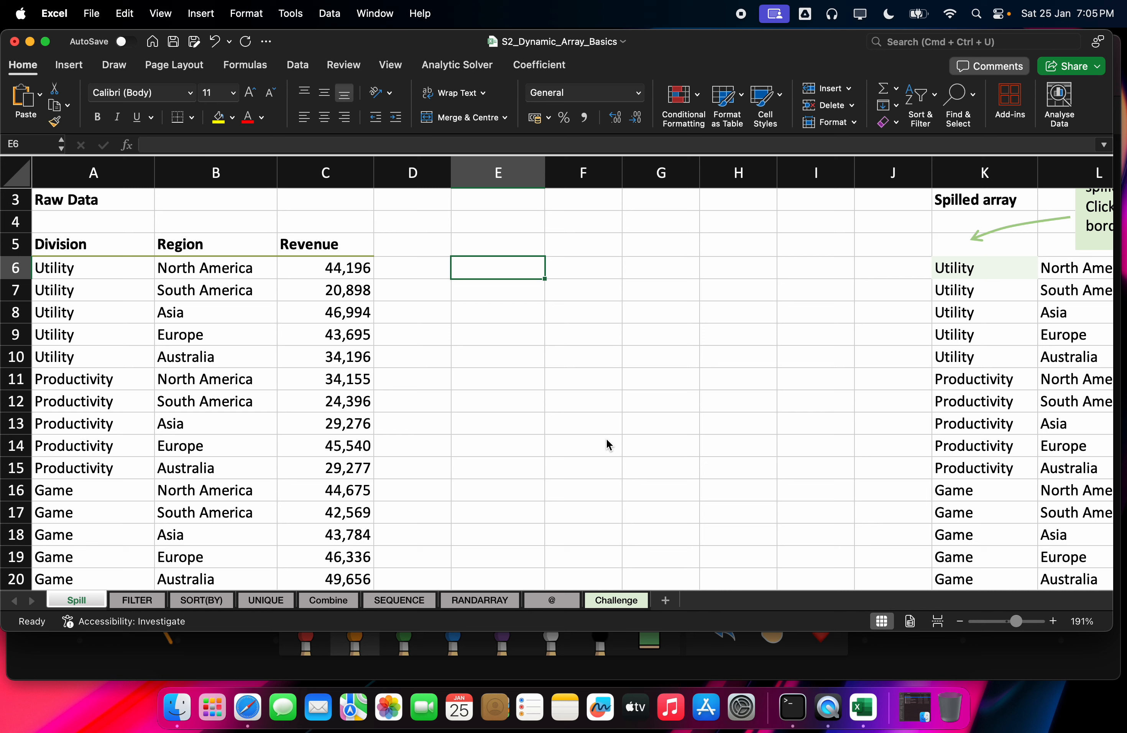
key("Left")
key("Left")
key("Left")
key("Left")
key("Right")
key("Right")
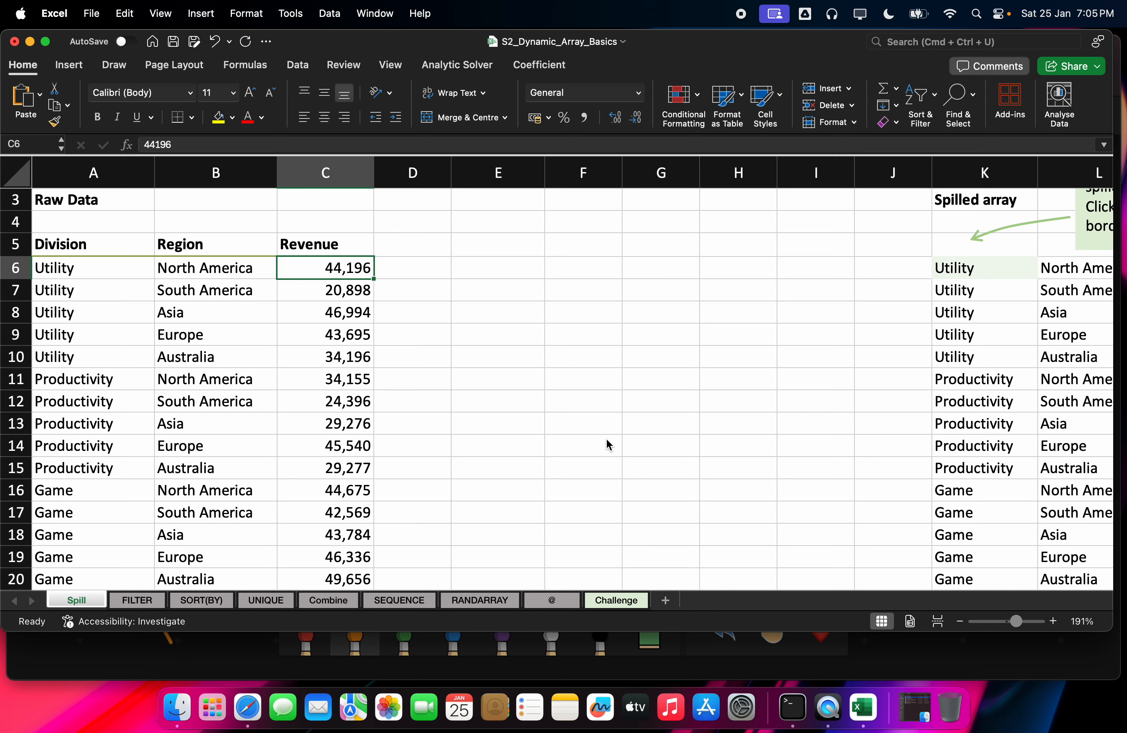
key("Right")
key("Right")
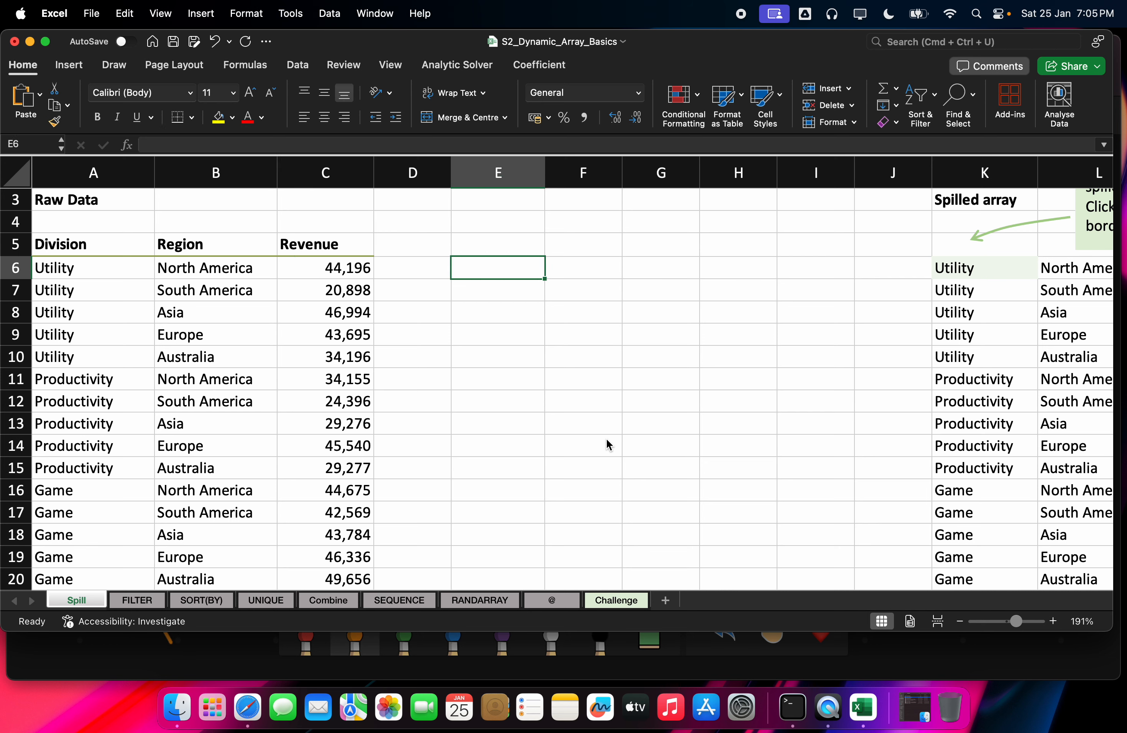
type("=")
key("Left")
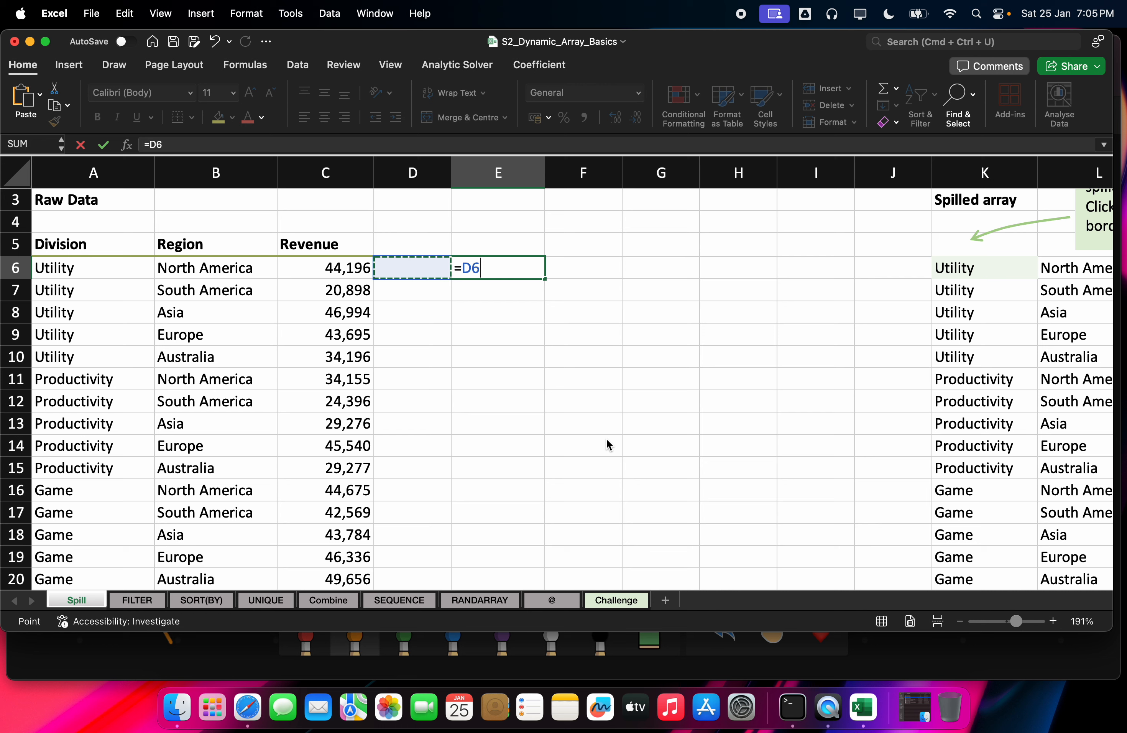
key("Left")
key("Left")
key("Left")
key("Return")
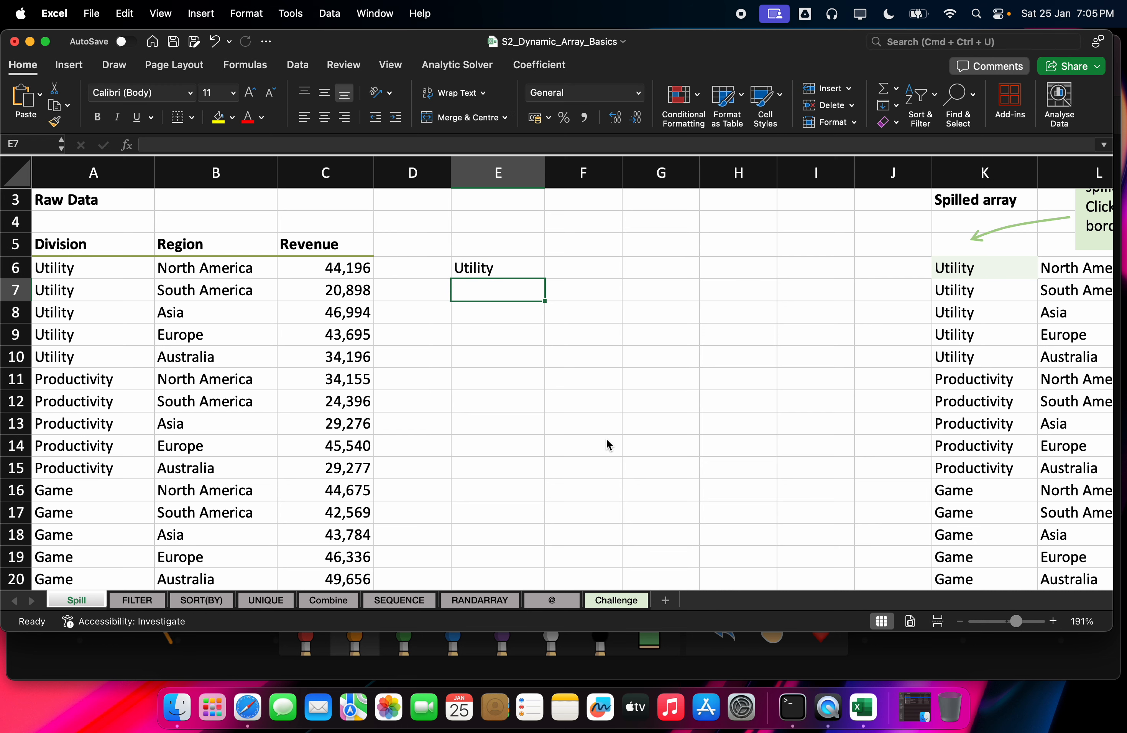
key("Up")
type("=")
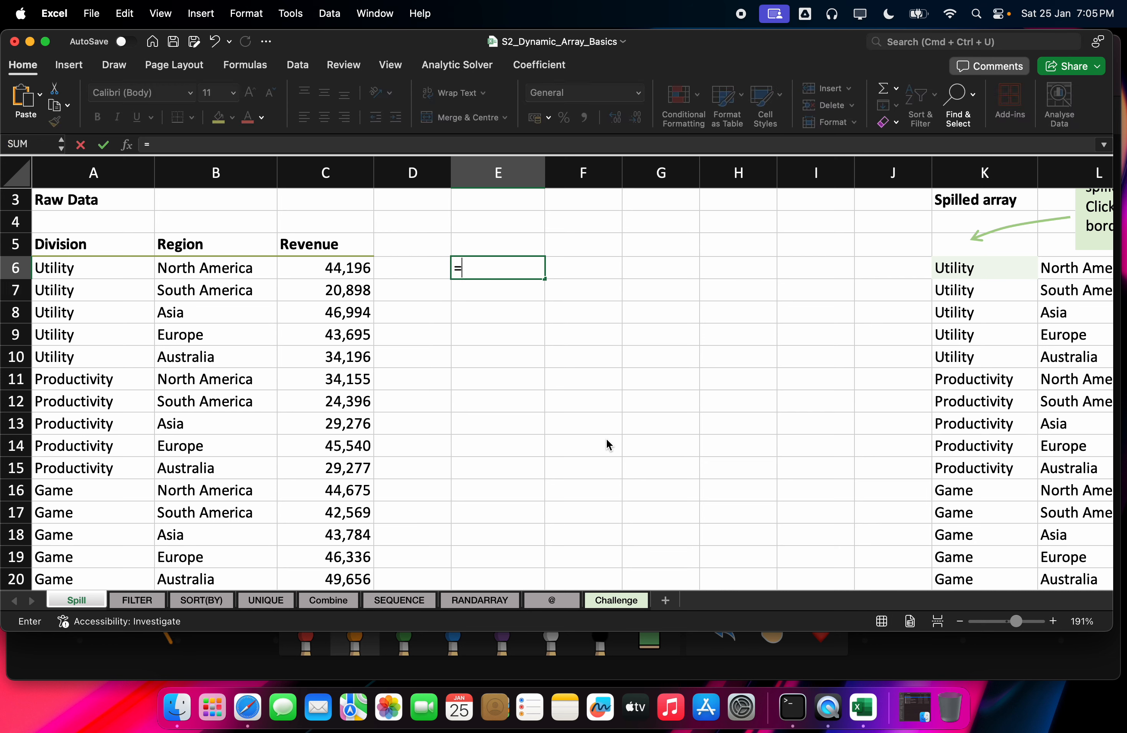
key("Left")
key("Left")
key("Left")
key("Left")
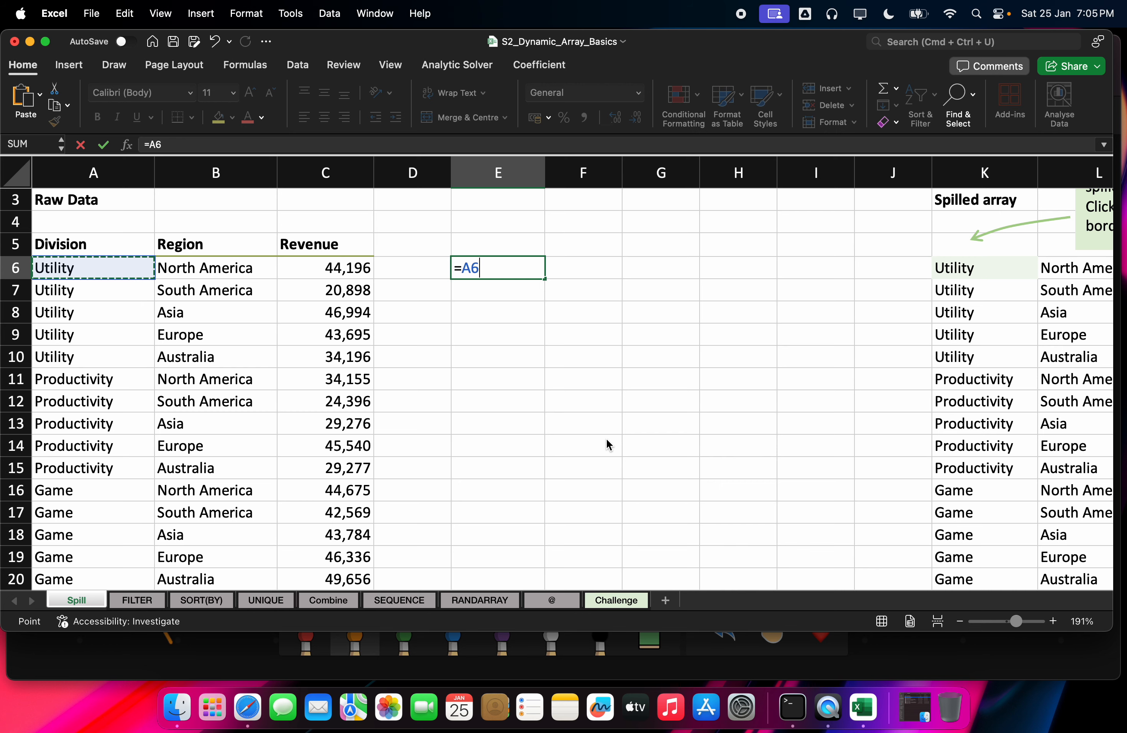
key("super+shift+Down")
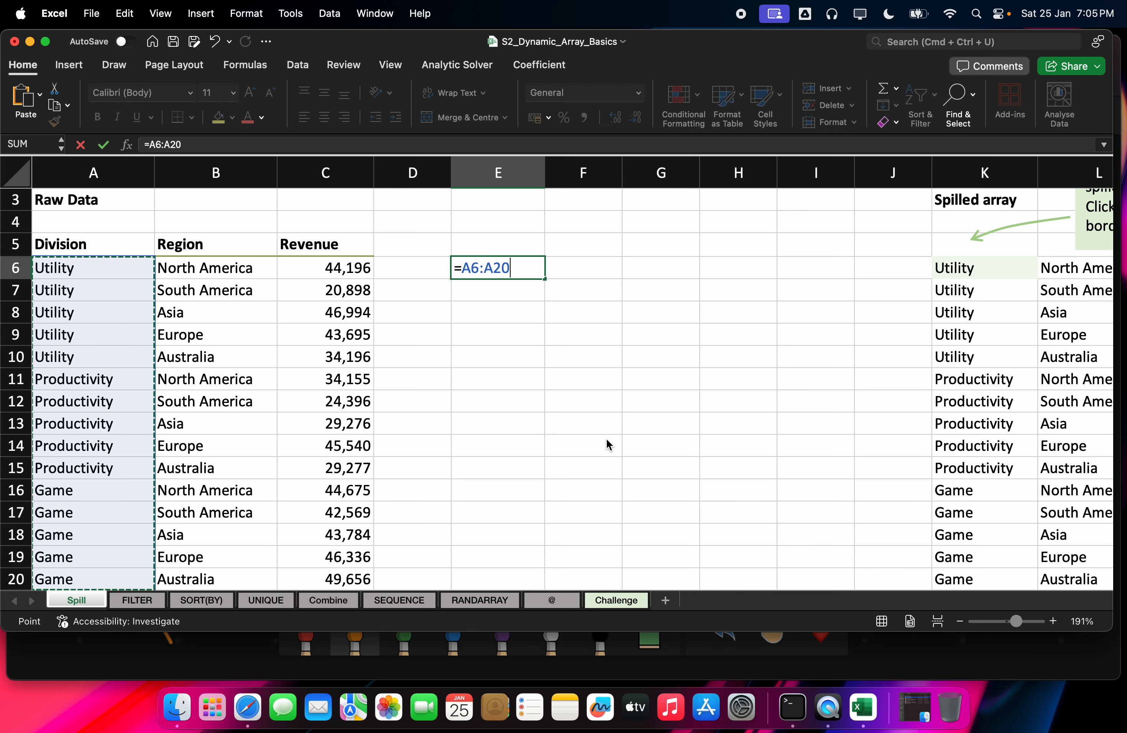
key("super+shift+Right")
key("Return")
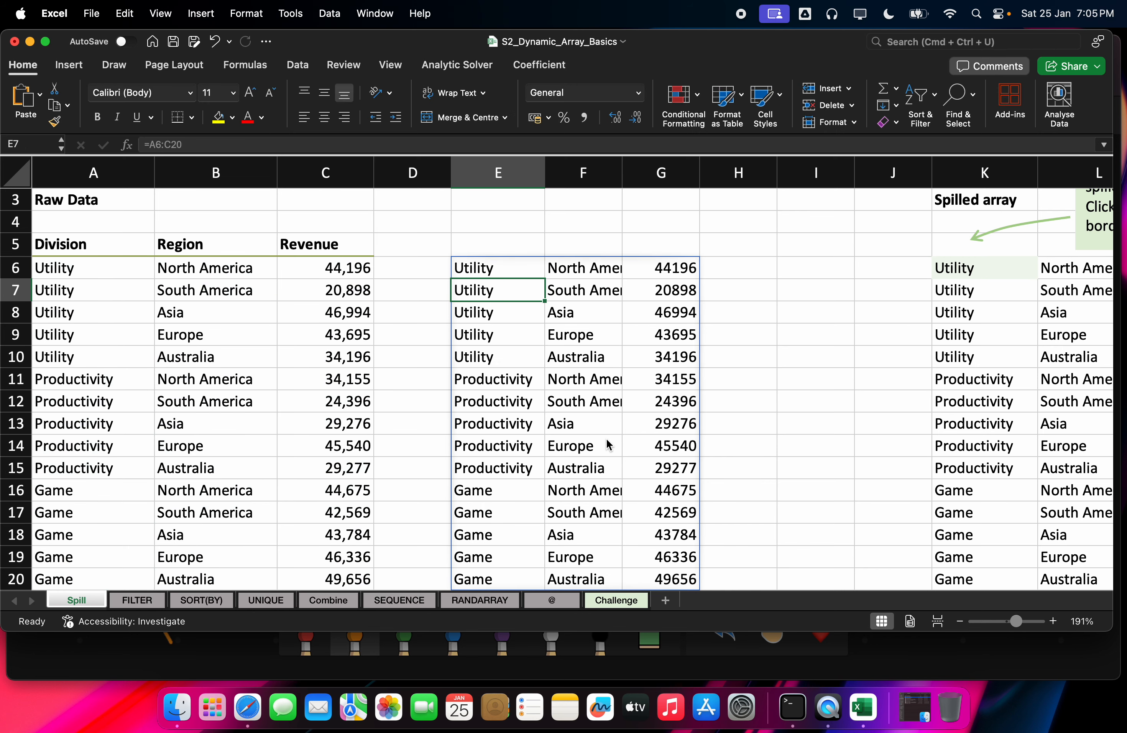
key("Up")
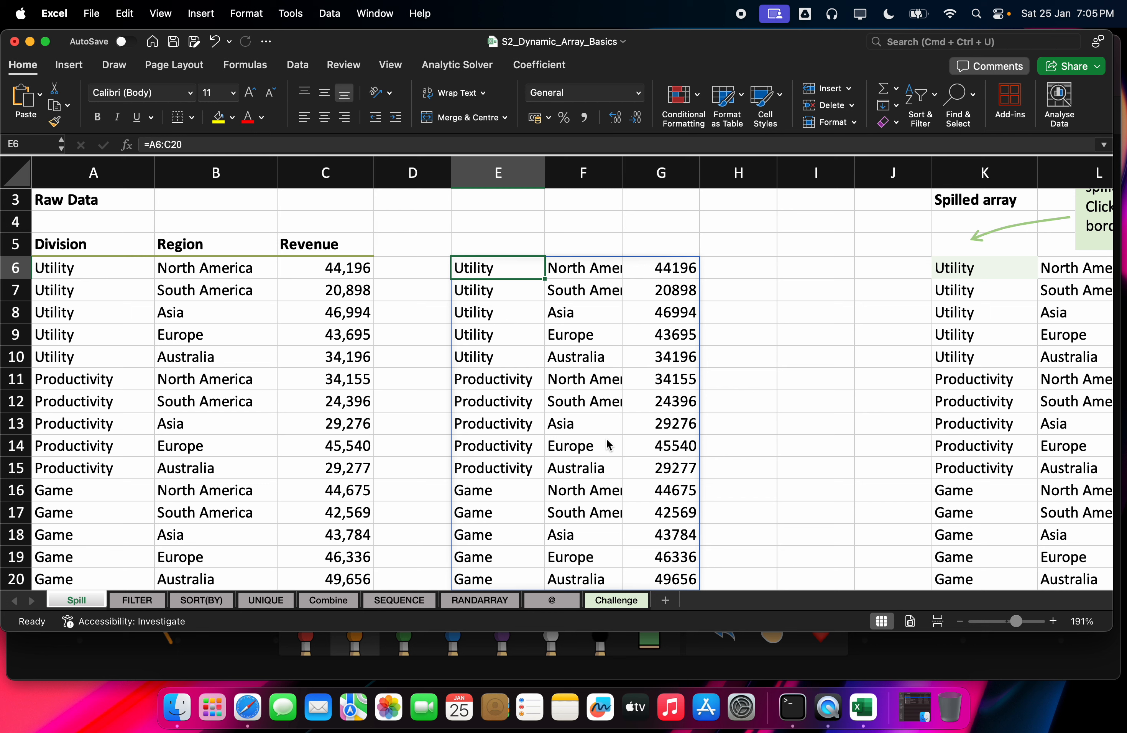
key("Down")
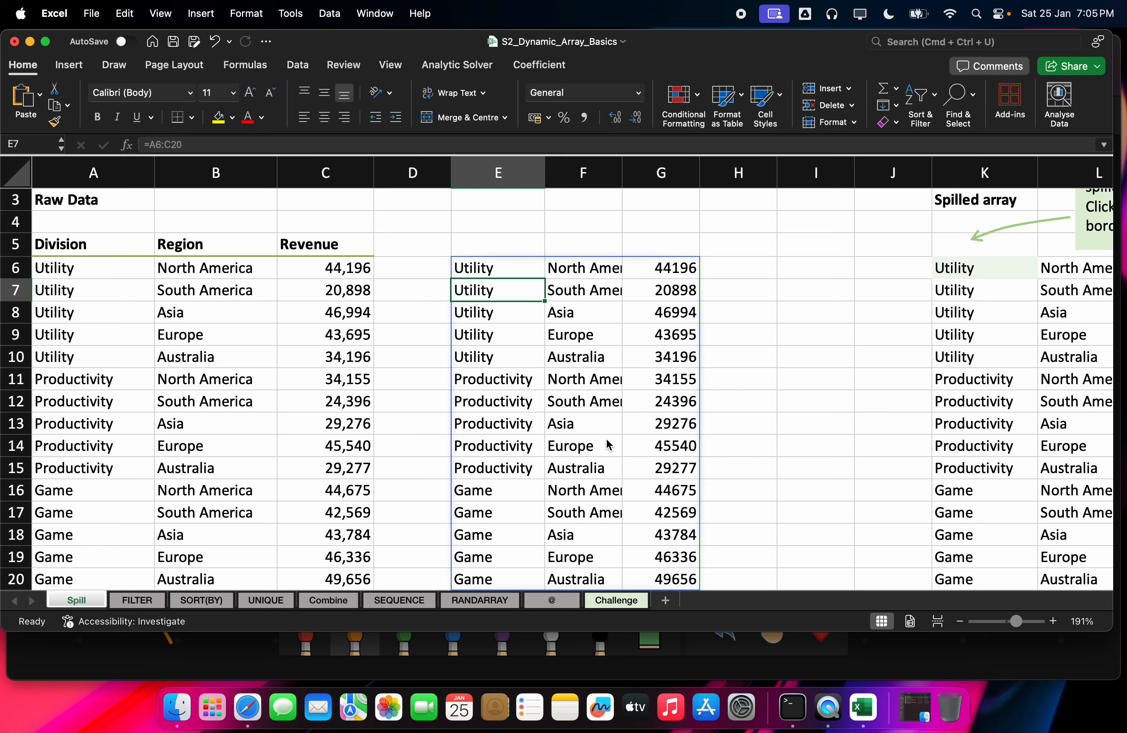
key("Right")
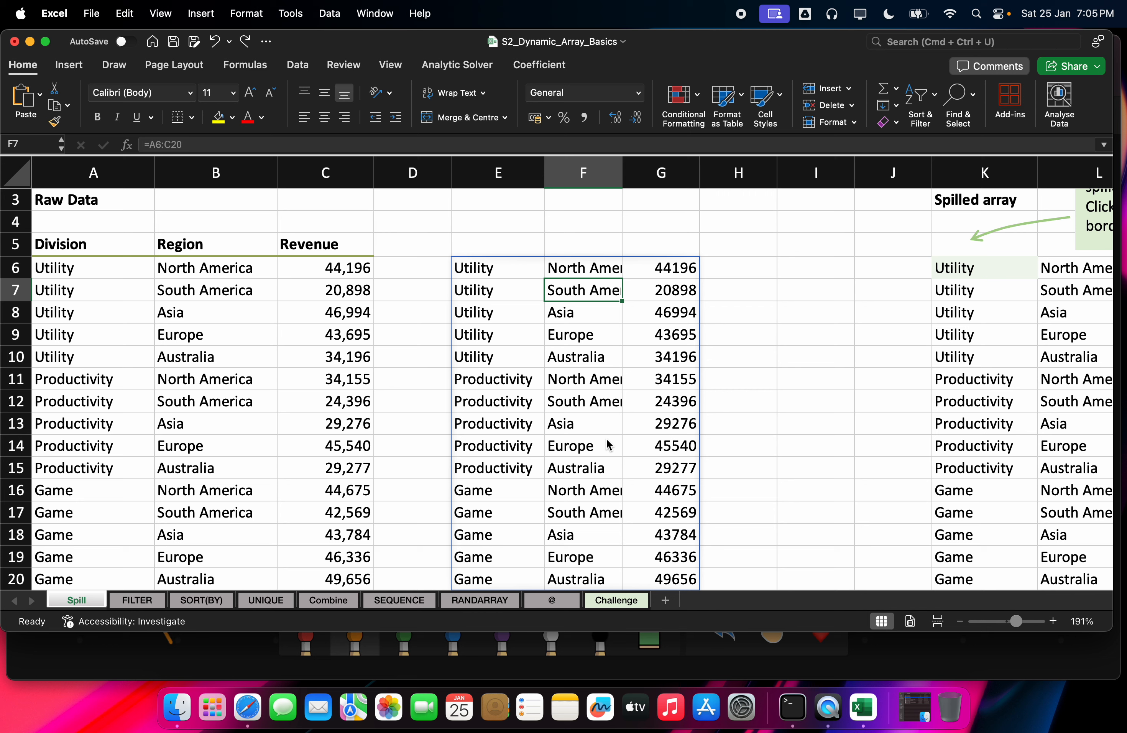
left_click(522, 260)
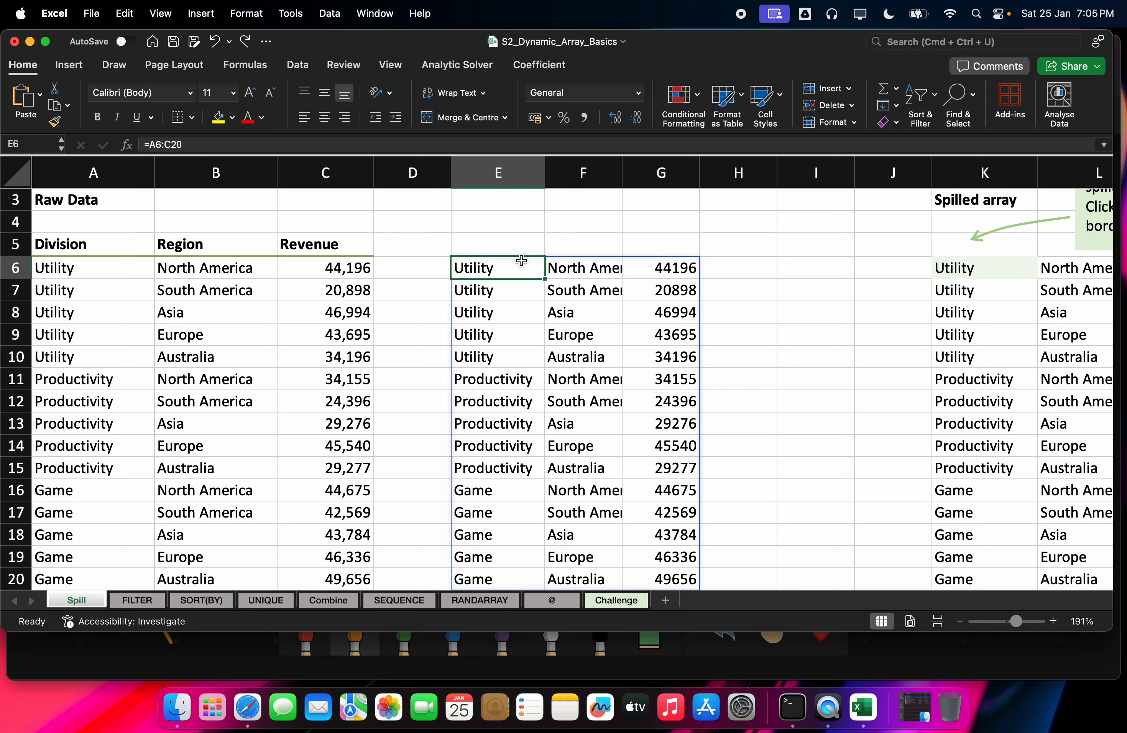
key("Delete")
left_click(498, 425)
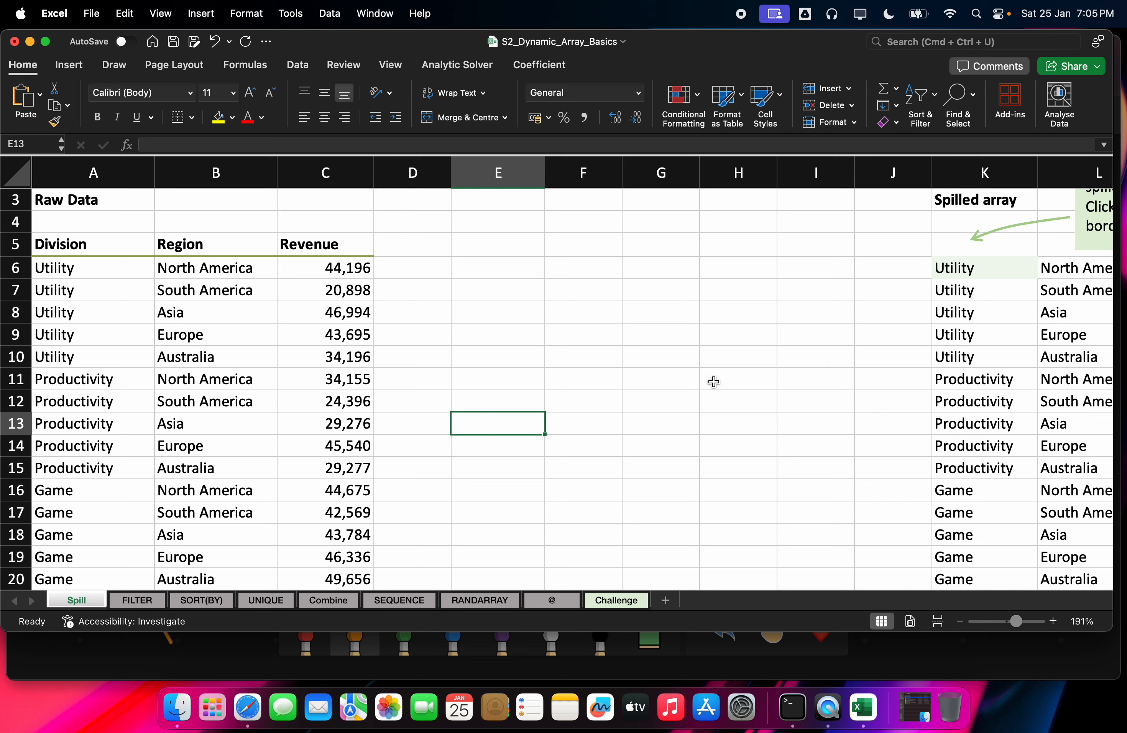
Step: Enter 'ddd' in cells E13 and F13
type("ddd")
key("Tab")
type("ddd")
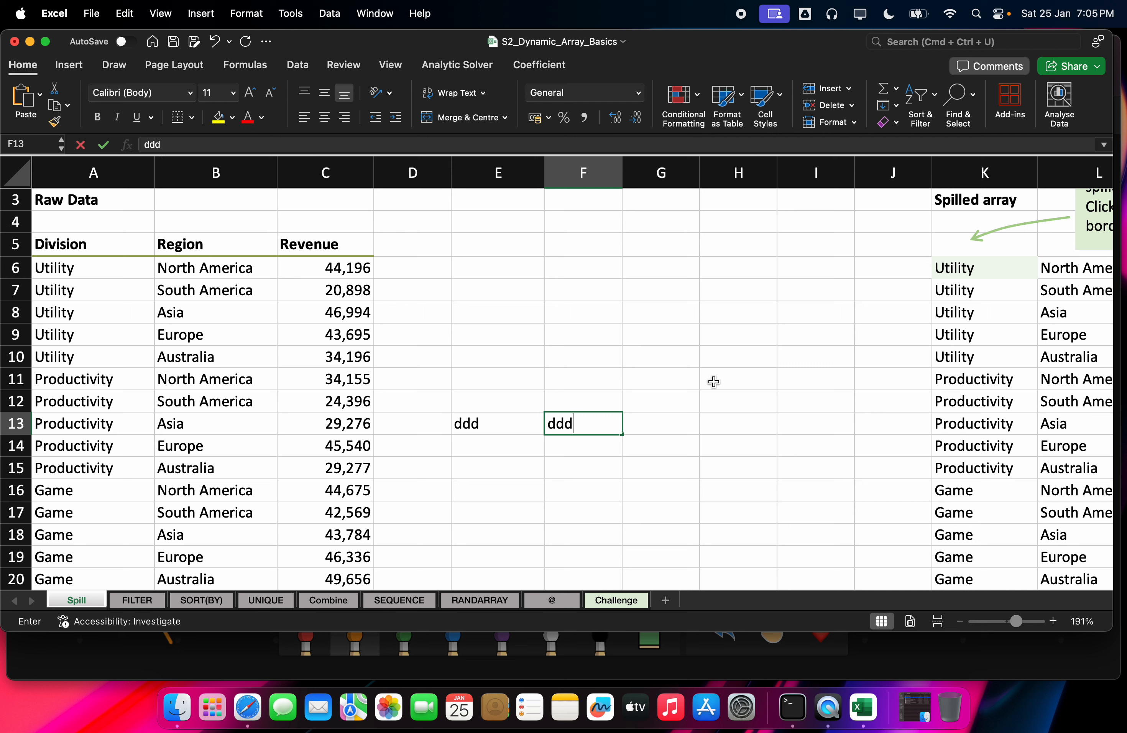
key("Tab")
Step: Enter =A6:C20 in E6, which now returns a #SPILL! error
left_click(505, 268)
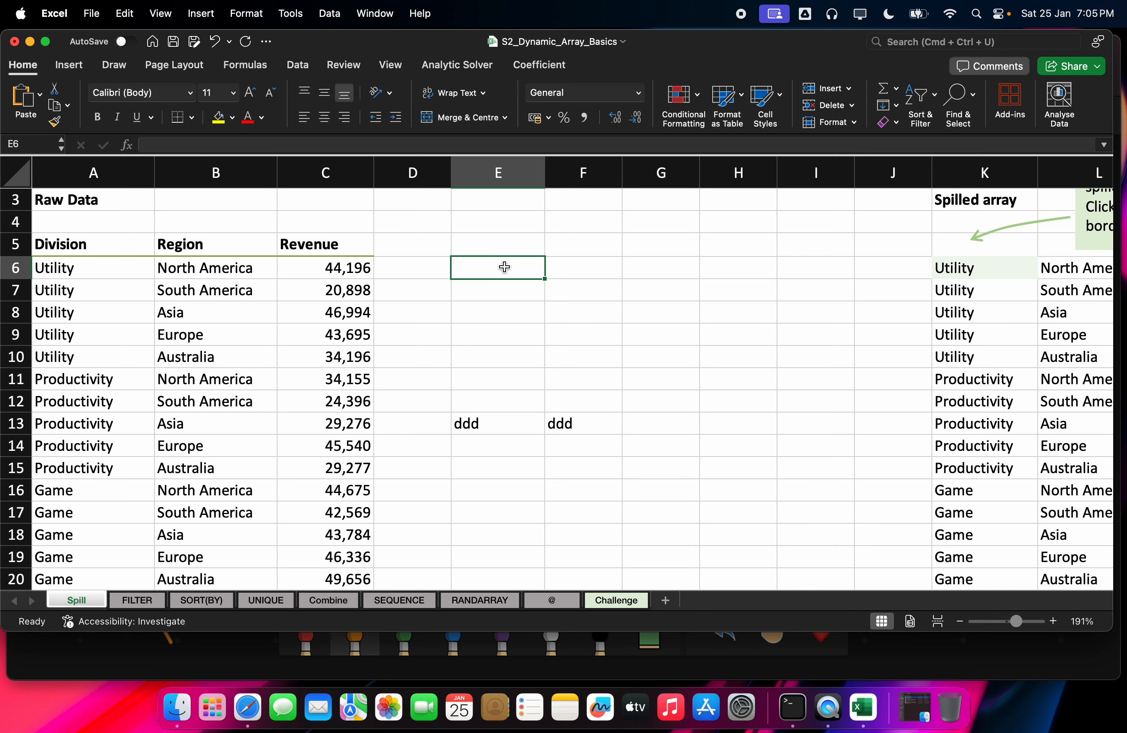
type("=")
key("Left")
key("Left")
key("Left")
key("Left")
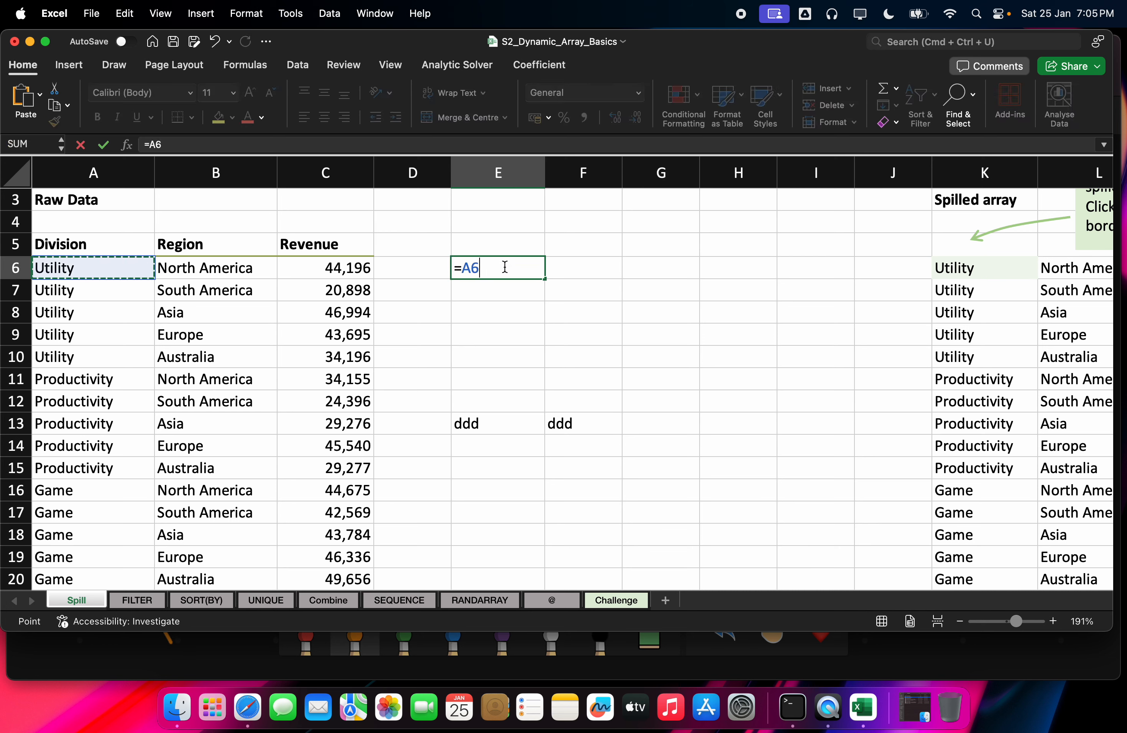
key("ctrl+shift+Down")
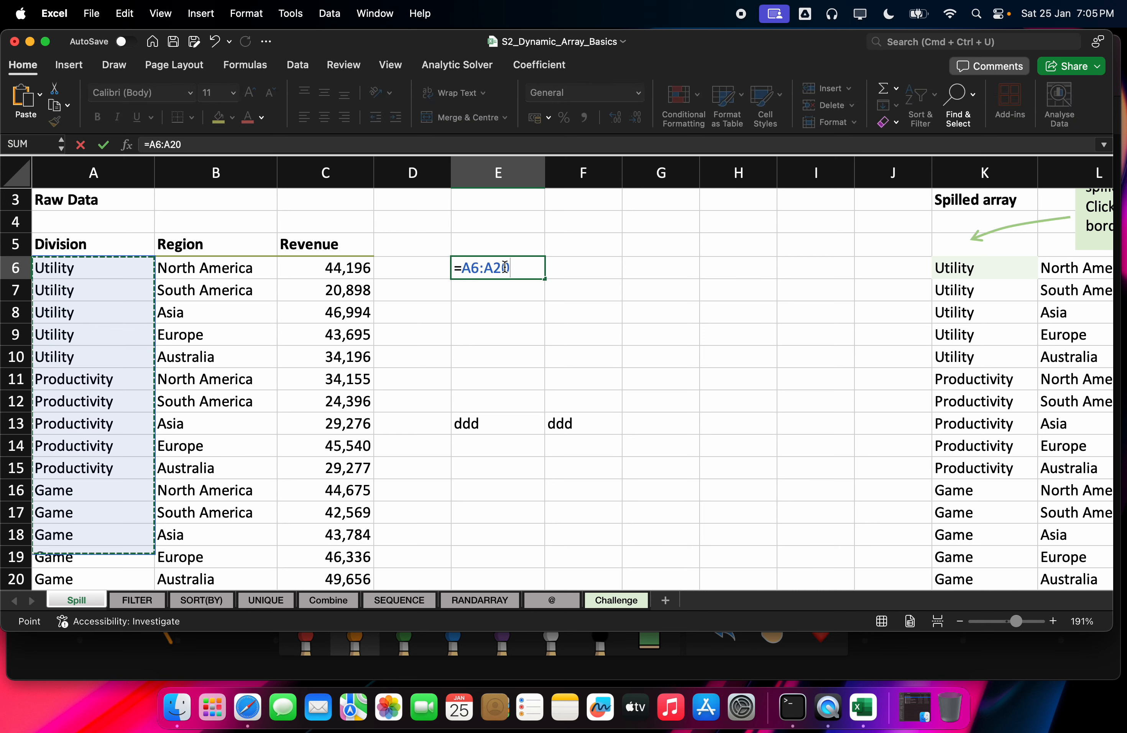
key("shift+Right")
key("shift+Right")
key("shift+Right")
key("shift+Left")
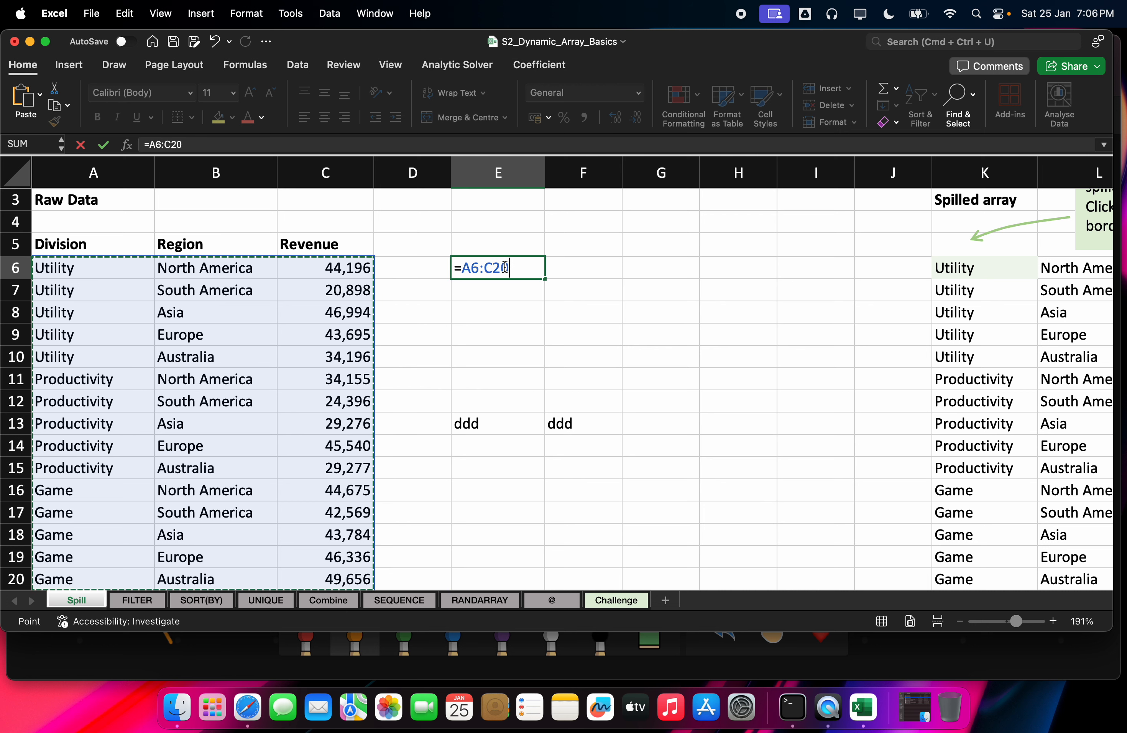
key("Return")
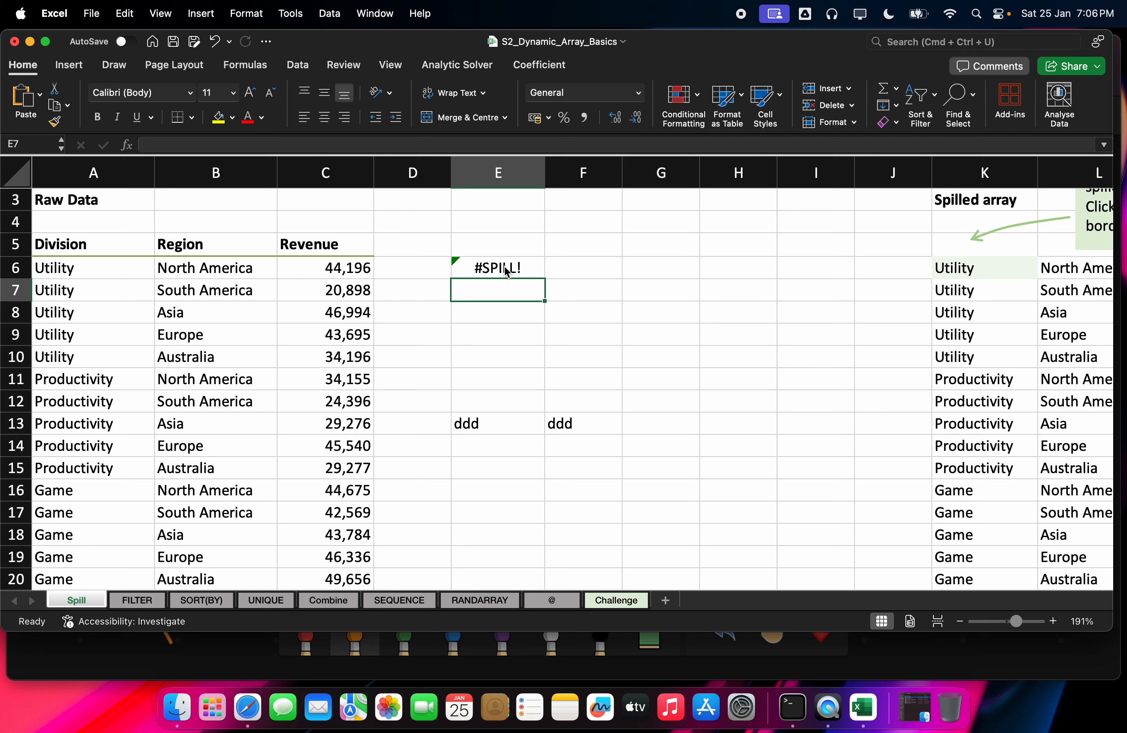
Step: Bring up the Onlineboard whiteboard and erase the notes on its right side
left_click(250, 701)
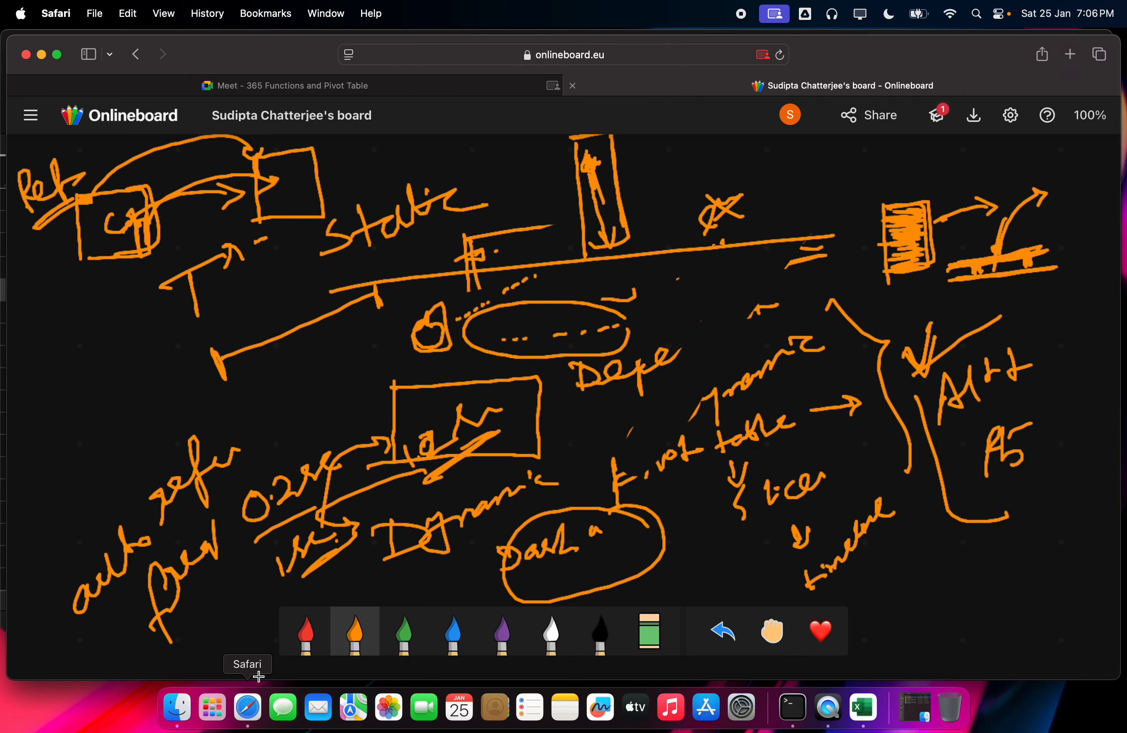
left_click(1013, 118)
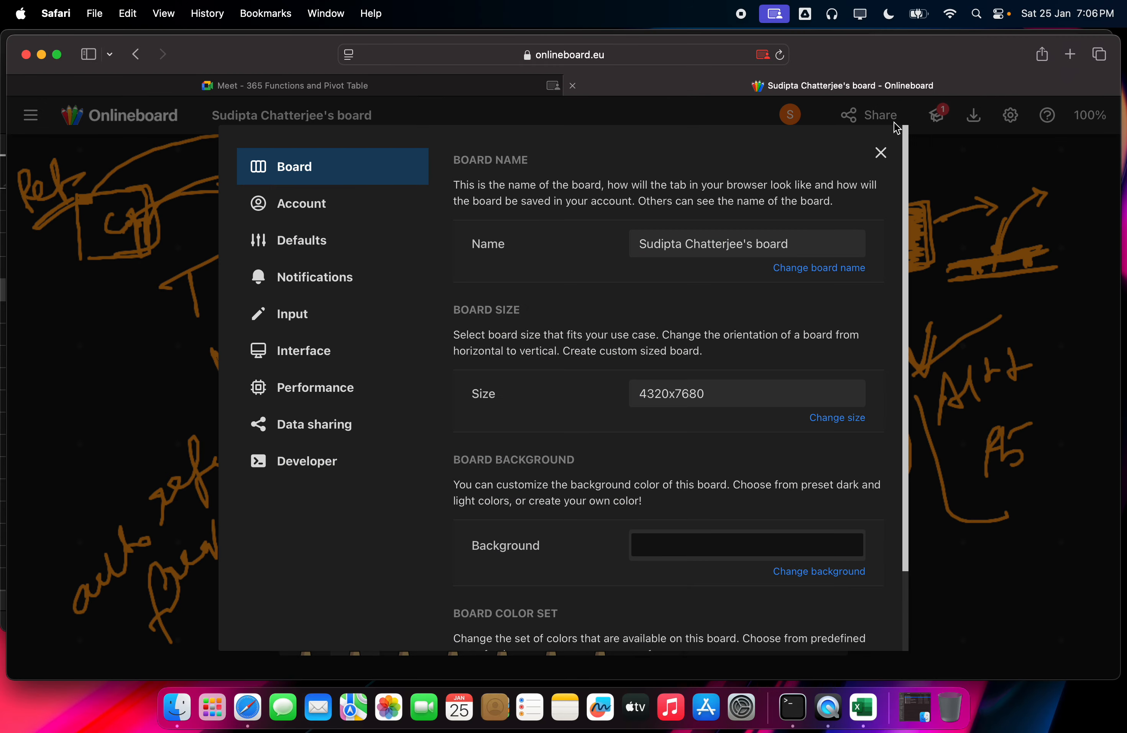
left_click(881, 152)
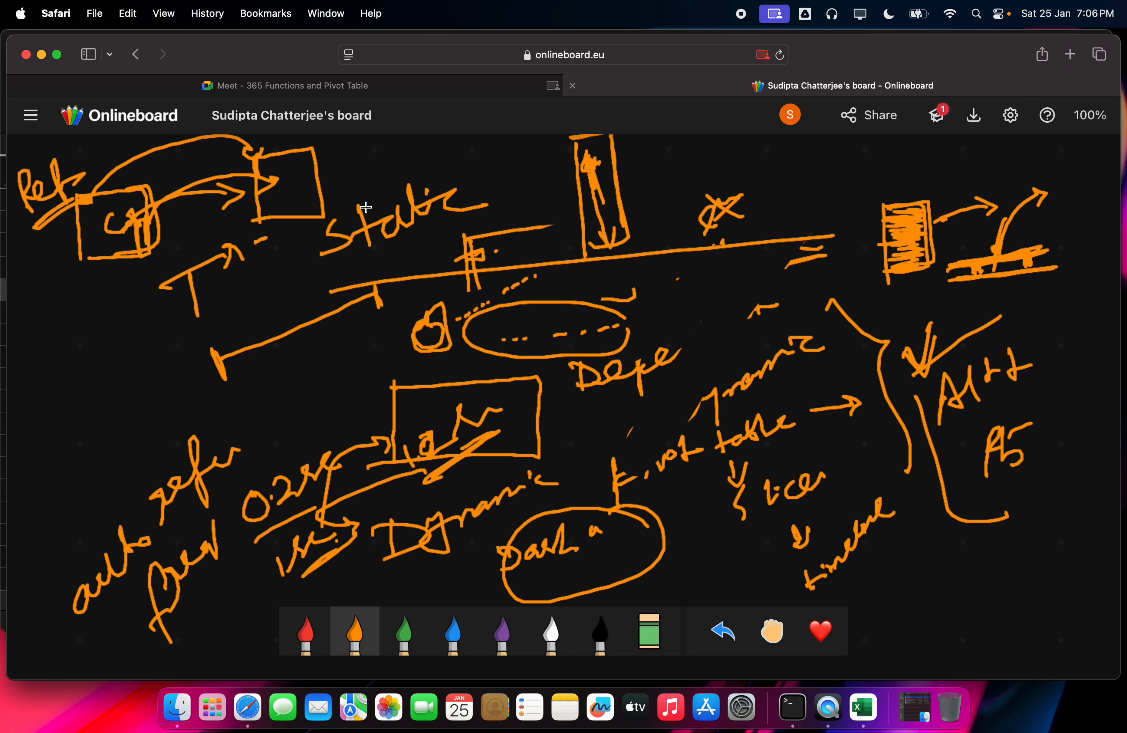
left_click(639, 635)
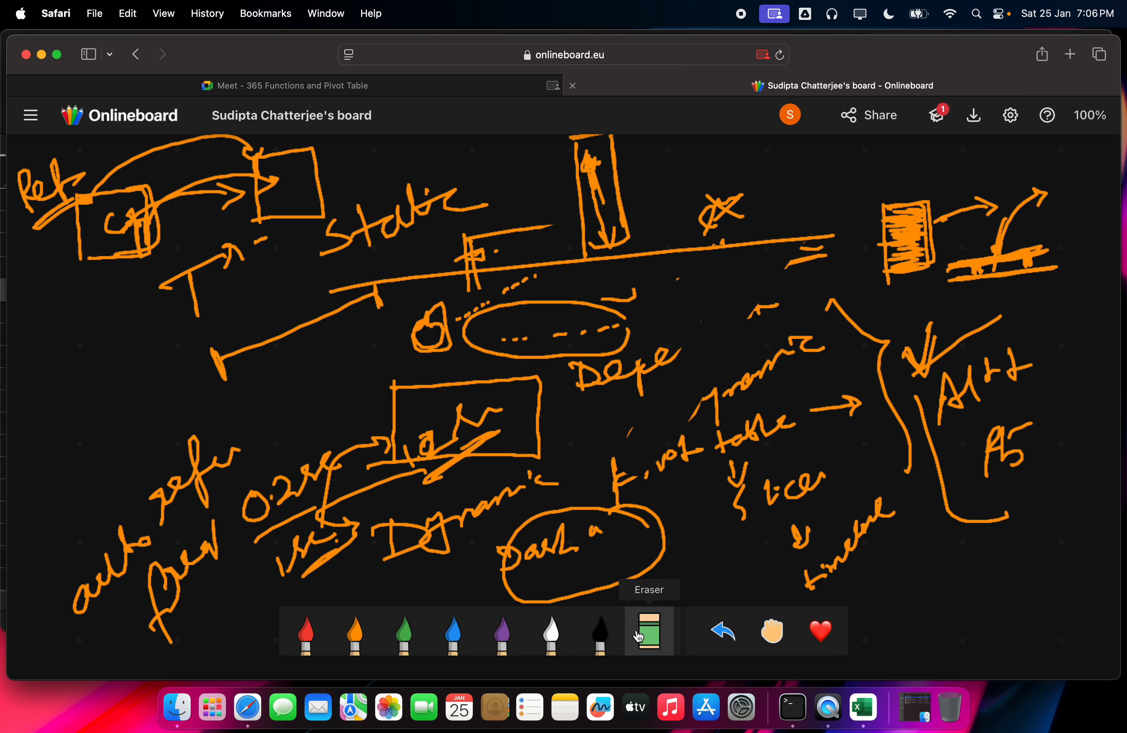
mouse_move(828, 549)
left_mouse_down()
mouse_move(763, 587)
mouse_move(1039, 481)
mouse_move(958, 378)
mouse_move(745, 347)
mouse_move(785, 240)
mouse_move(684, 229)
left_mouse_up()
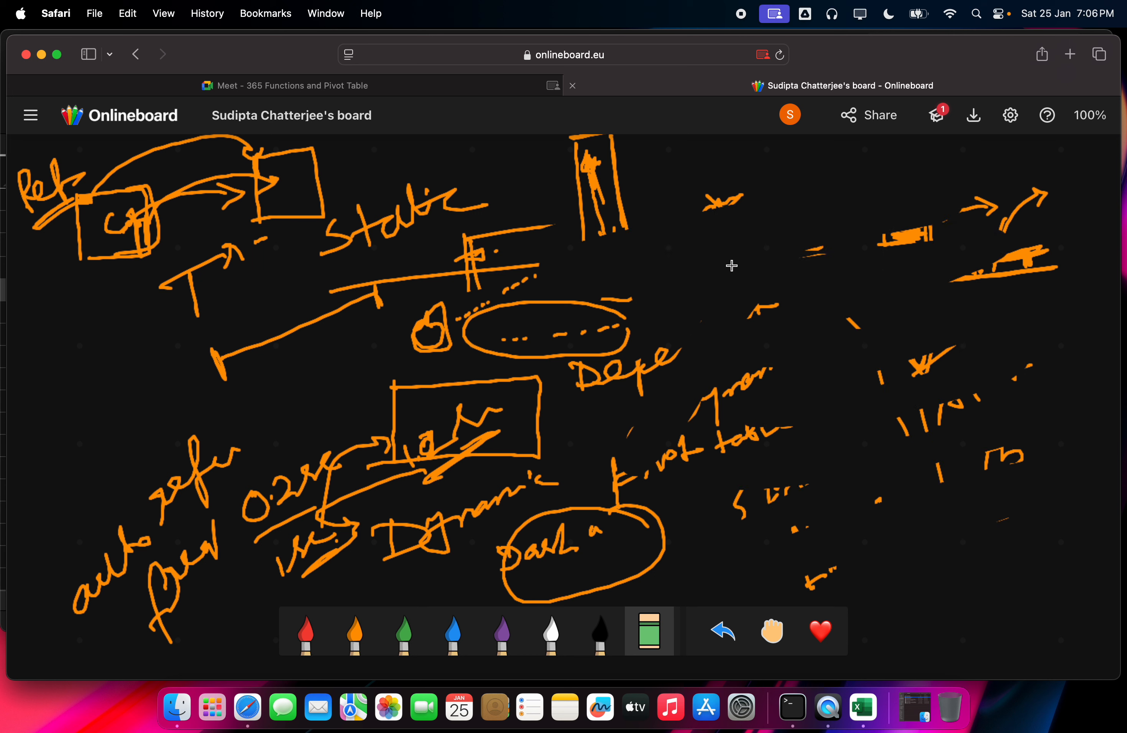
Step: In purple, fill the top of the tall sketch and draw a long line with a bump beside it
left_click(503, 643)
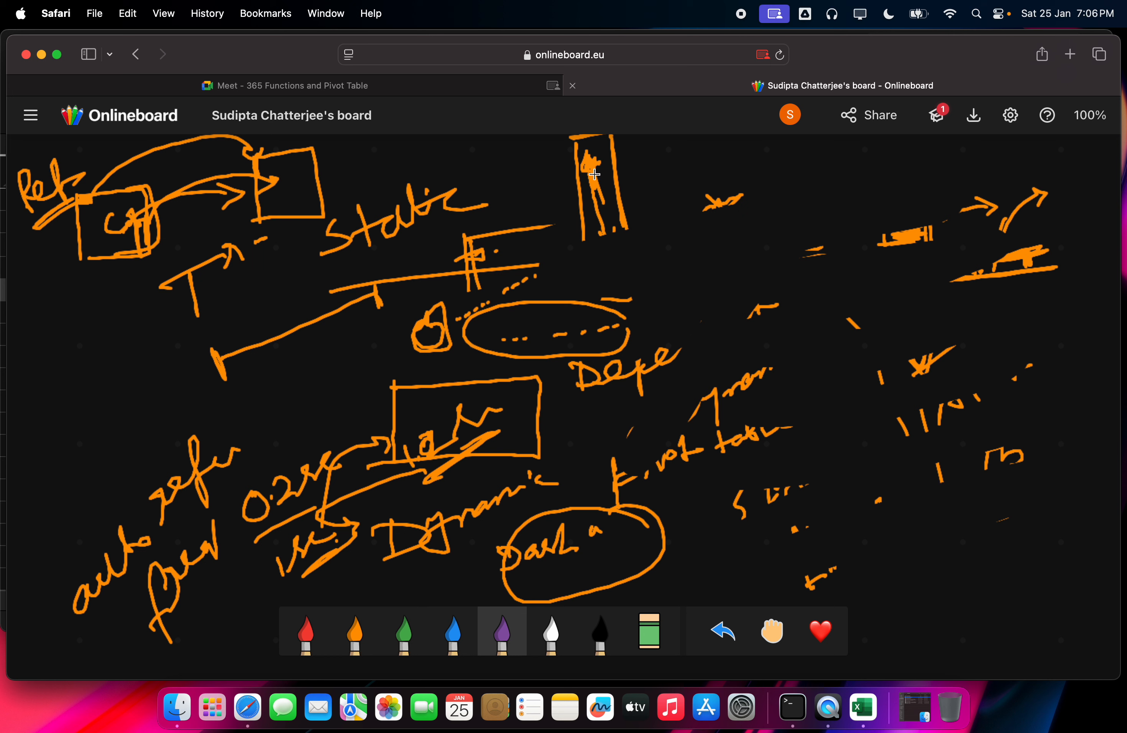
mouse_move(589, 170)
left_mouse_down()
mouse_move(594, 162)
mouse_move(602, 209)
left_mouse_up()
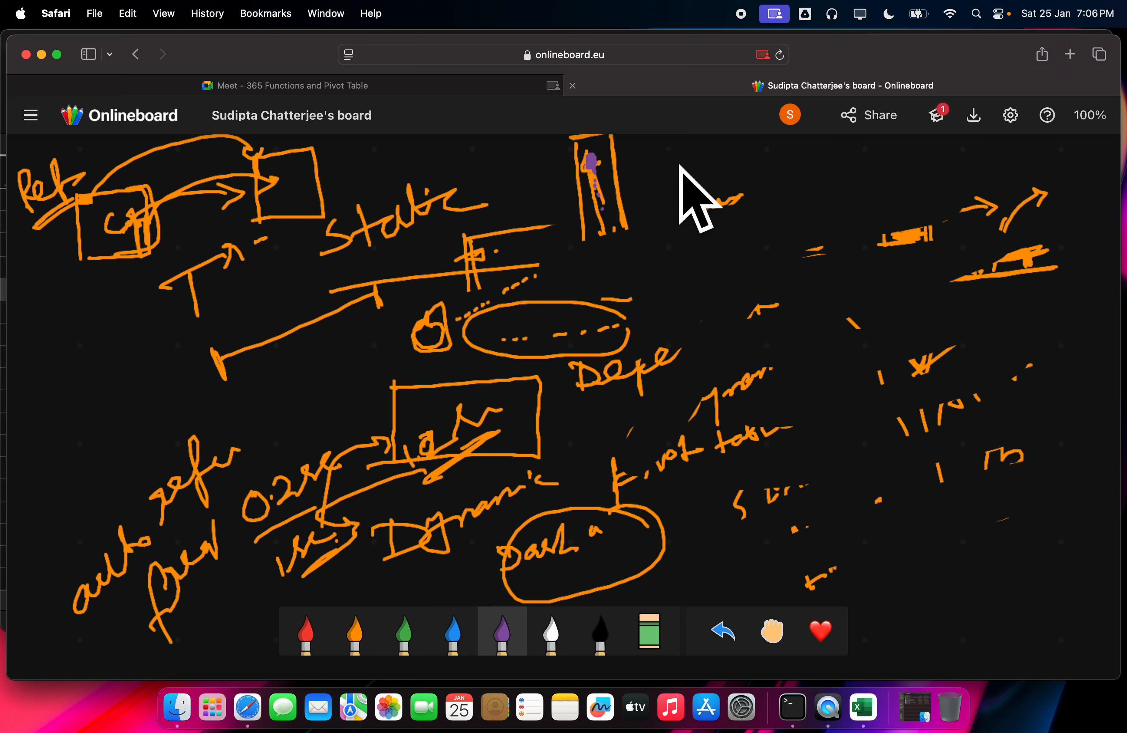
left_click_drag(621, 251, 829, 237)
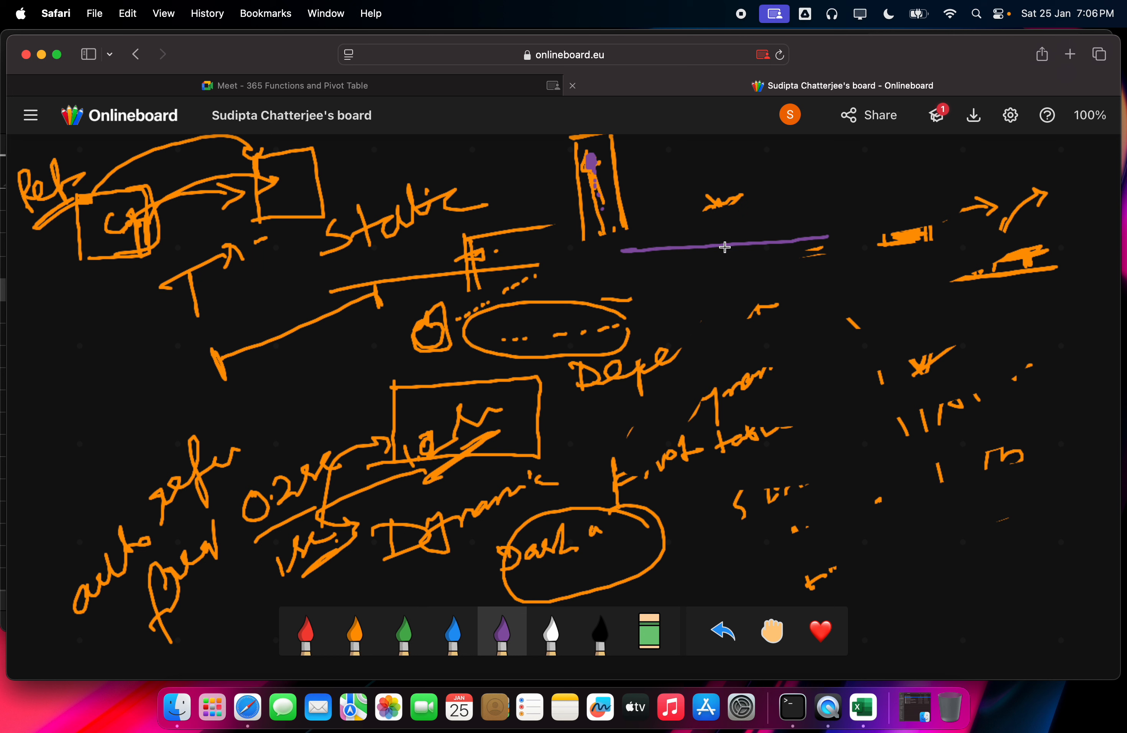
mouse_move(705, 246)
left_mouse_down()
mouse_move(748, 237)
mouse_move(731, 238)
left_mouse_up()
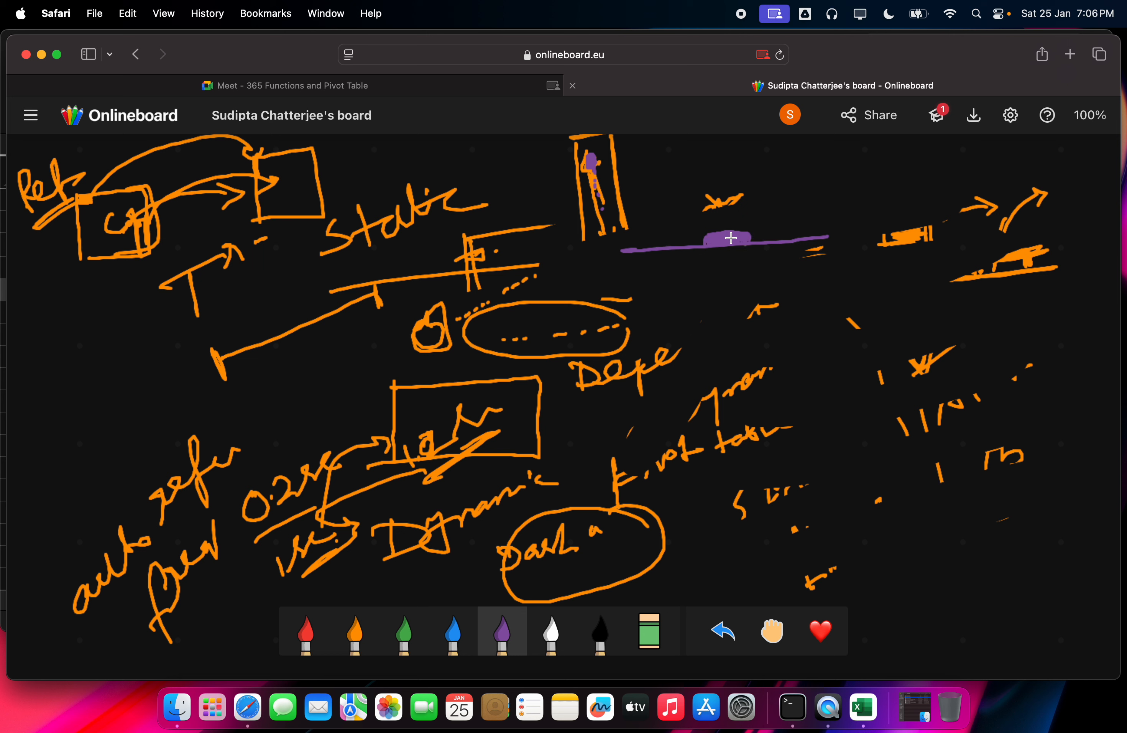
Step: Draw a purple blob and arc on the line, with struck-through 0, 1 and bar marks below
left_click(621, 243)
left_click_drag(622, 240, 698, 243)
mouse_move(702, 235)
left_mouse_down()
mouse_move(708, 222)
mouse_move(771, 239)
mouse_move(814, 234)
left_mouse_up()
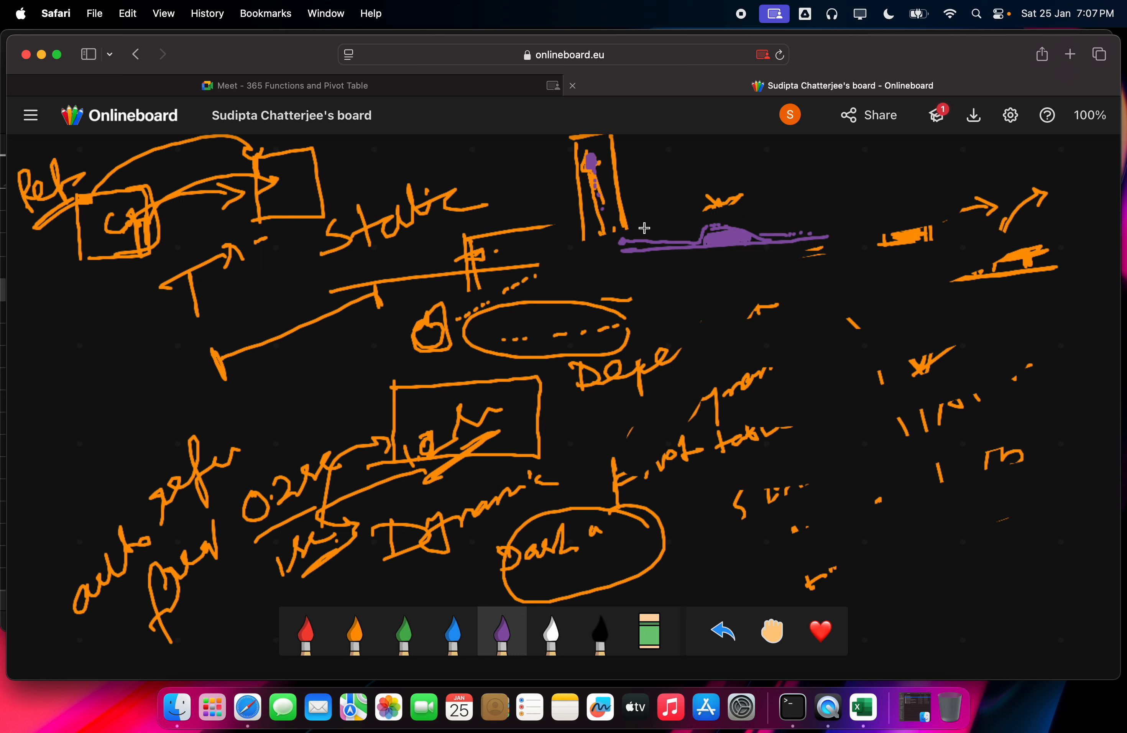
left_click_drag(662, 271, 722, 320)
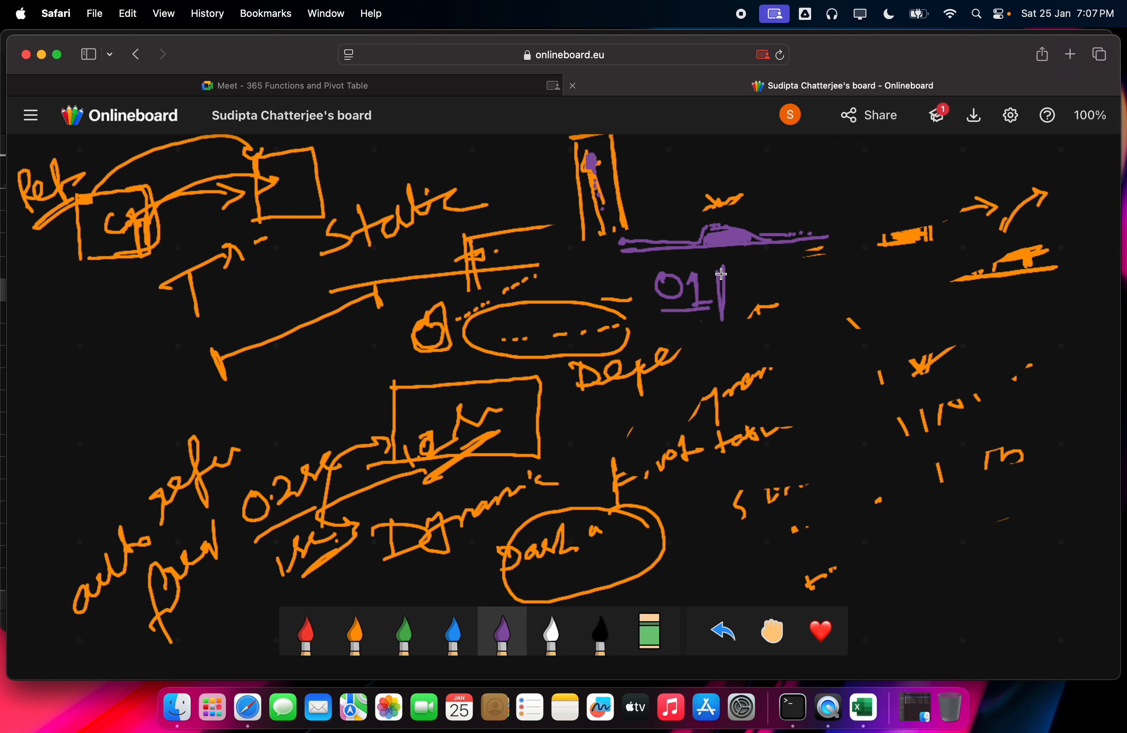
mouse_move(725, 276)
left_mouse_down()
mouse_move(726, 305)
mouse_move(781, 307)
mouse_move(768, 292)
left_mouse_up()
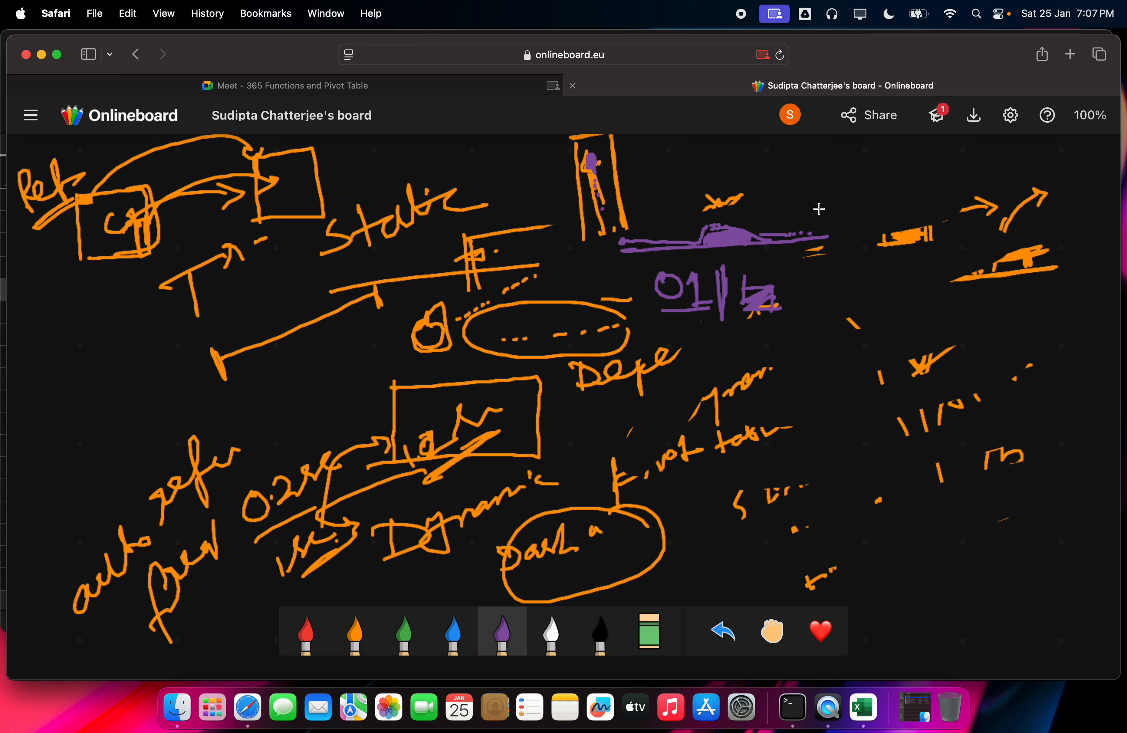
mouse_move(714, 291)
left_mouse_down()
mouse_move(692, 295)
mouse_move(745, 289)
mouse_move(782, 305)
left_mouse_up()
Step: Write a purple '#Sp' note, loop a circle around it, and mark a 2 inside
mouse_move(814, 269)
left_mouse_down()
mouse_move(791, 343)
mouse_move(811, 345)
left_mouse_up()
left_click_drag(778, 297, 834, 287)
left_click_drag(774, 326, 851, 309)
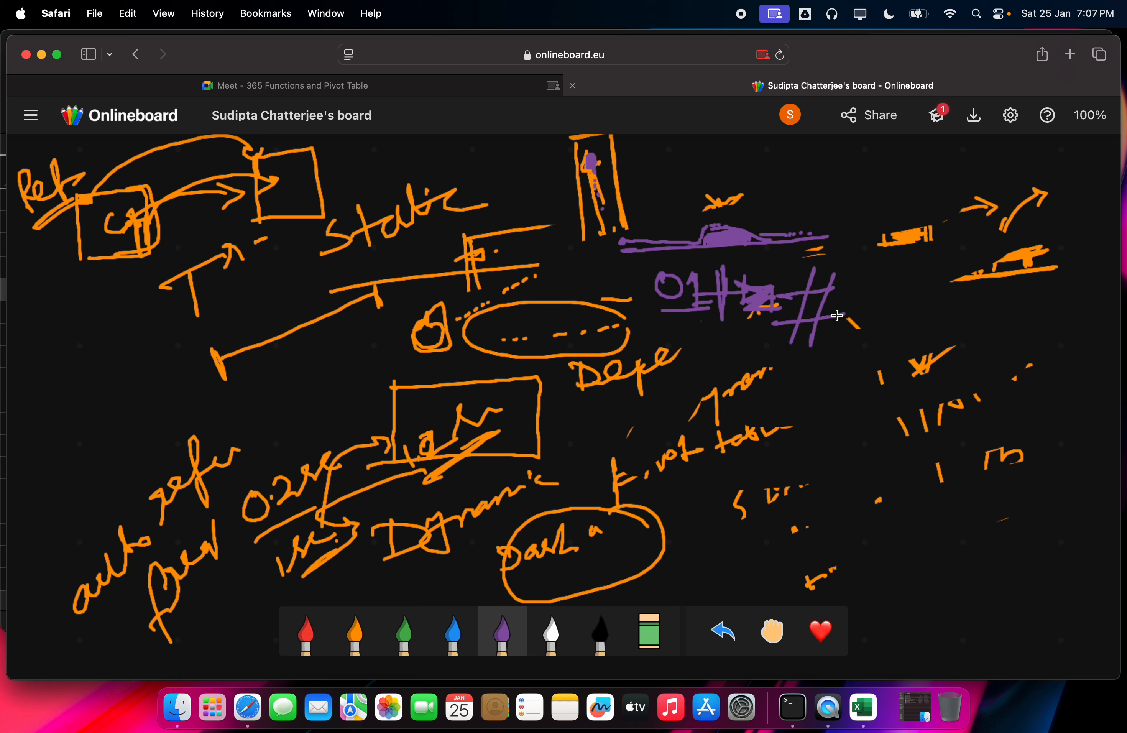
mouse_move(876, 266)
left_mouse_down()
mouse_move(848, 282)
mouse_move(851, 304)
mouse_move(926, 282)
mouse_move(929, 307)
mouse_move(947, 314)
mouse_move(1010, 293)
mouse_move(936, 334)
left_mouse_up()
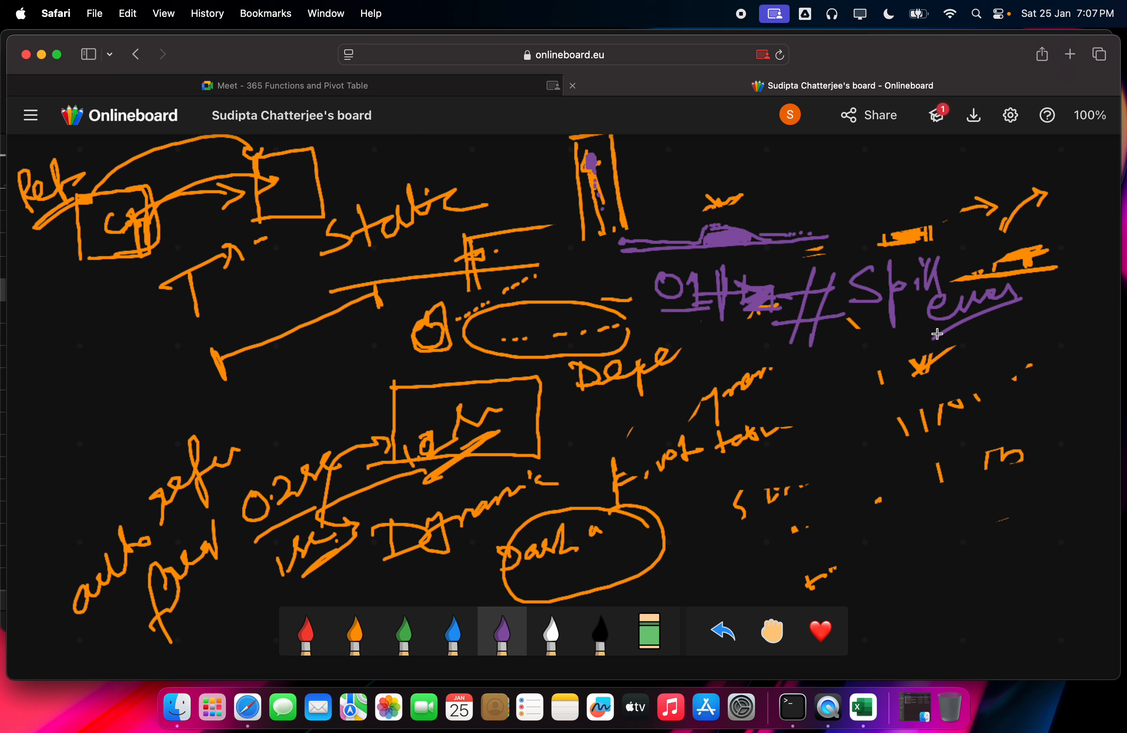
mouse_move(878, 251)
left_mouse_down()
mouse_move(821, 251)
mouse_move(941, 293)
left_mouse_up()
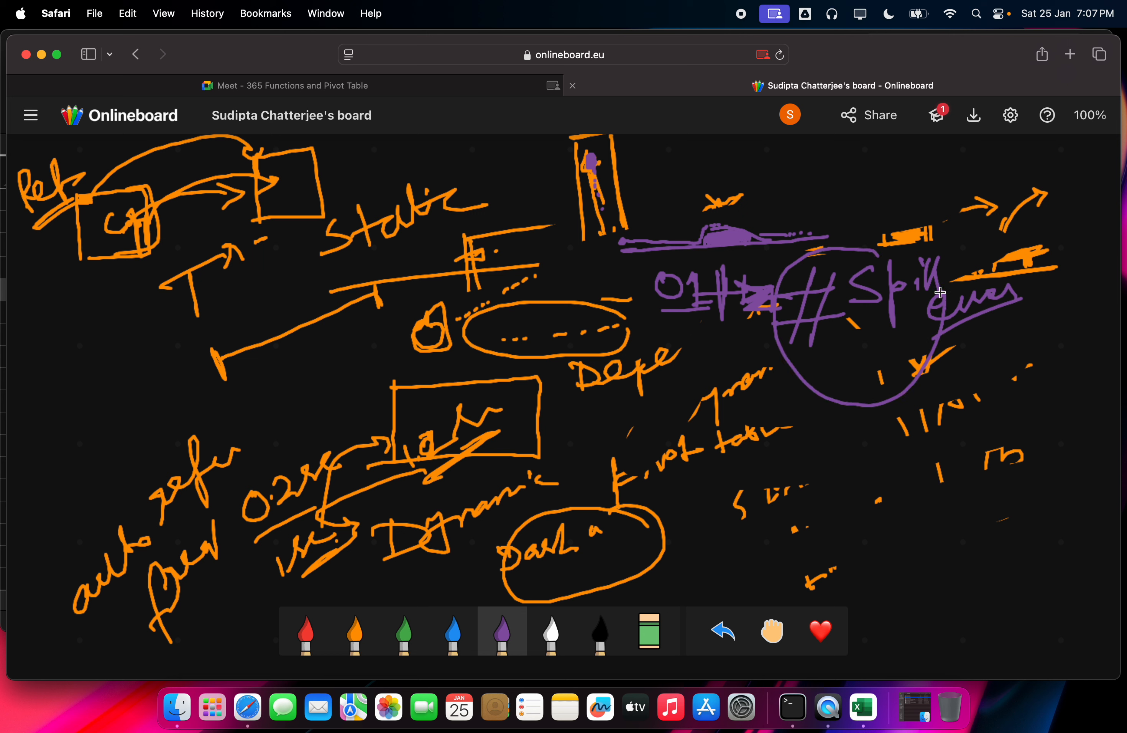
mouse_move(870, 258)
left_mouse_down()
mouse_move(883, 247)
mouse_move(1026, 302)
mouse_move(936, 341)
left_mouse_up()
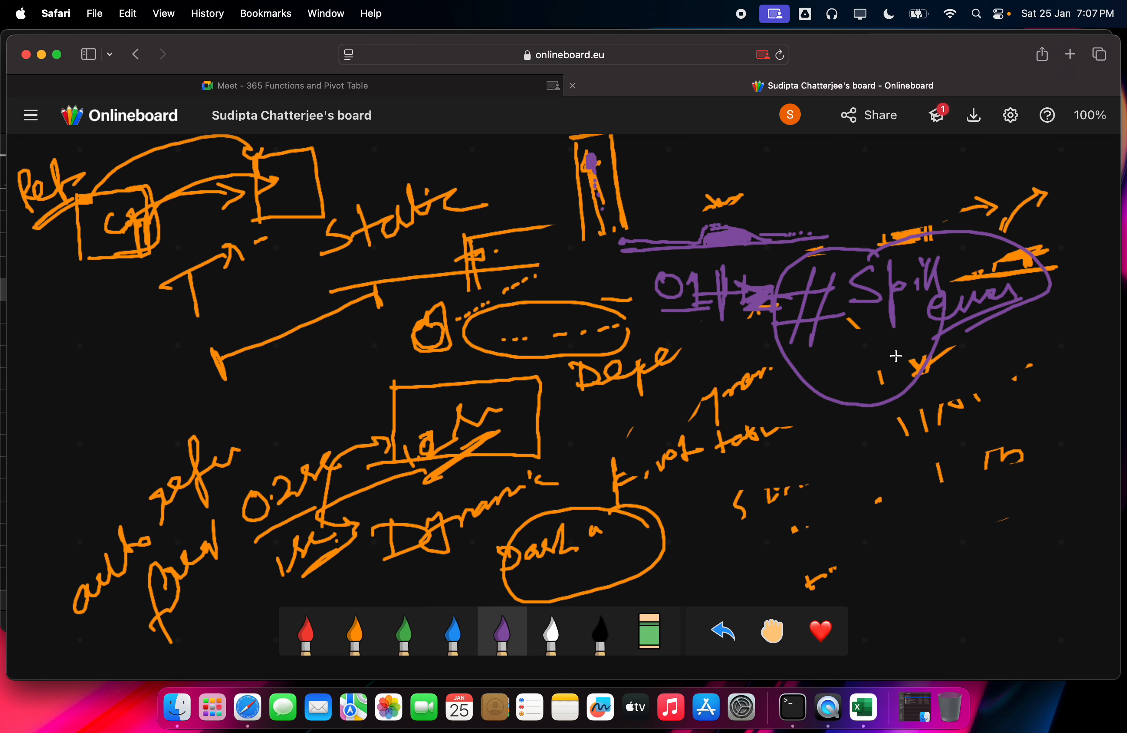
mouse_move(869, 347)
left_mouse_down()
mouse_move(897, 376)
mouse_move(936, 360)
left_mouse_up()
Step: Draw two stacked purple wavy lines, one square-wave, on the board's left side
left_click_drag(33, 402, 128, 394)
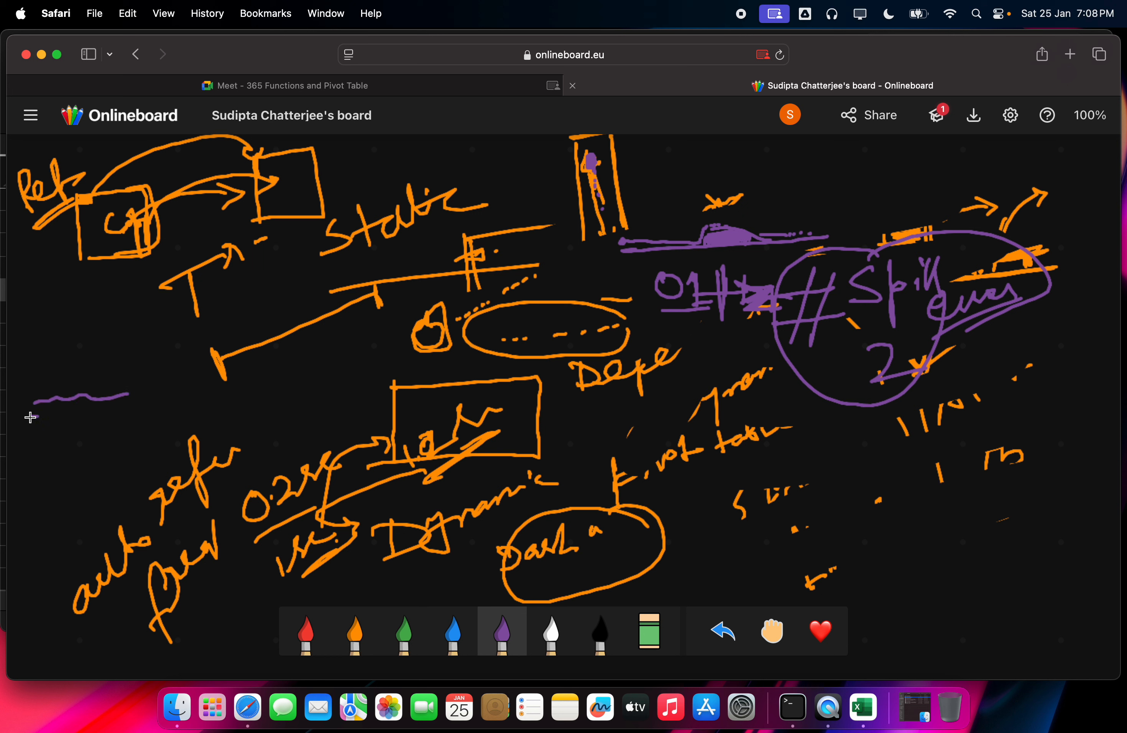
left_click_drag(28, 419, 152, 421)
left_click_drag(30, 402, 141, 386)
mouse_move(59, 420)
left_mouse_down()
mouse_move(125, 413)
mouse_move(59, 415)
mouse_move(145, 397)
left_mouse_up()
Step: Write a purple 'spill' label with a rightward arrow above the wavy lines
left_click_drag(36, 398, 140, 395)
mouse_move(78, 361)
left_mouse_down()
mouse_move(135, 357)
mouse_move(150, 339)
mouse_move(138, 397)
mouse_move(148, 407)
mouse_move(150, 391)
left_mouse_up()
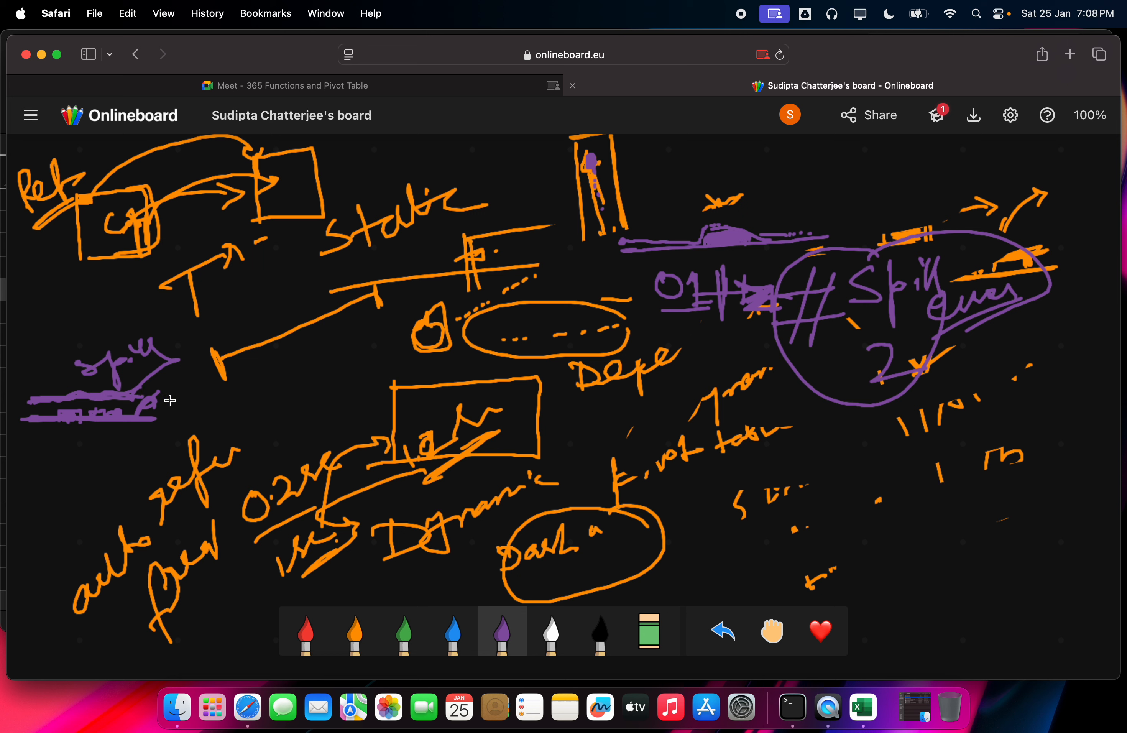
left_click(114, 328)
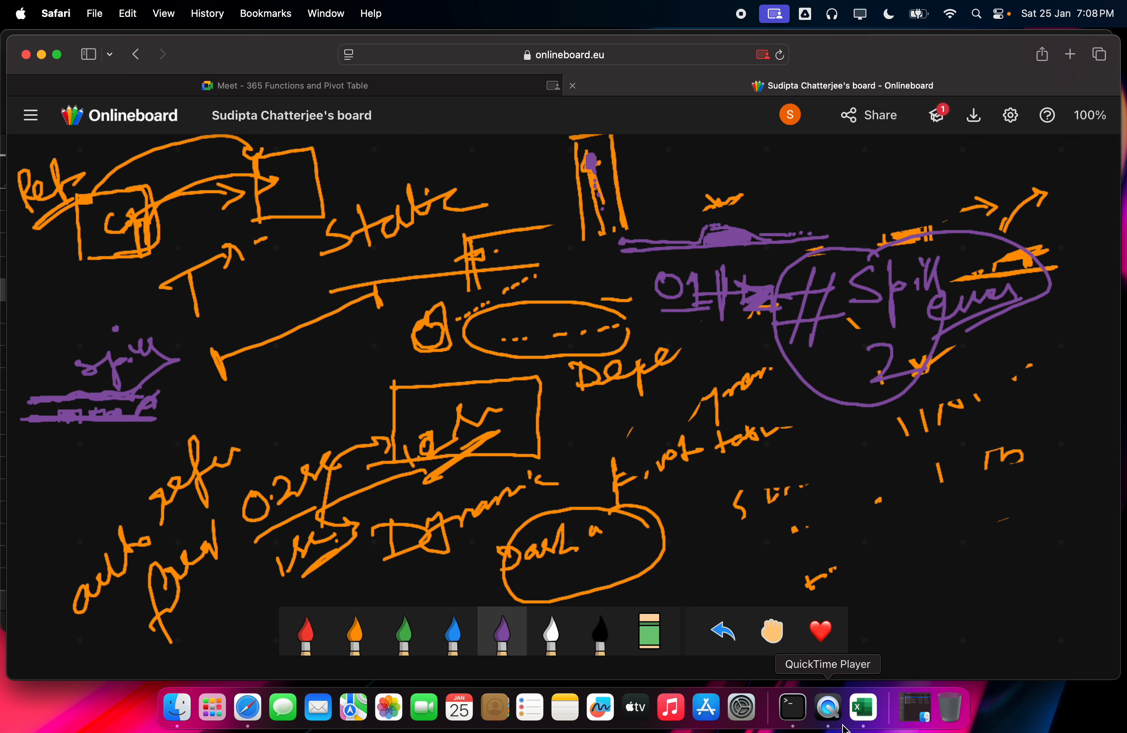
Step: Show the =A6:C20 formula behind the #SPILL! error in Excel cell E6, then return to the Meet tab
left_click(857, 713)
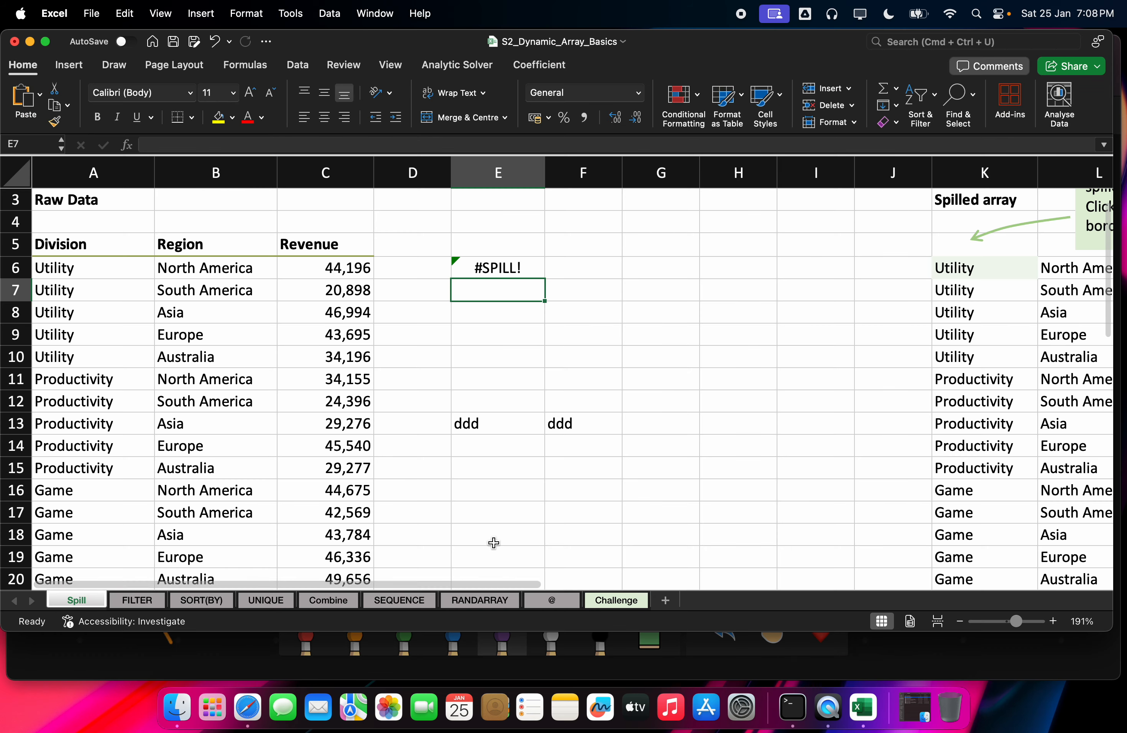
left_click(505, 270)
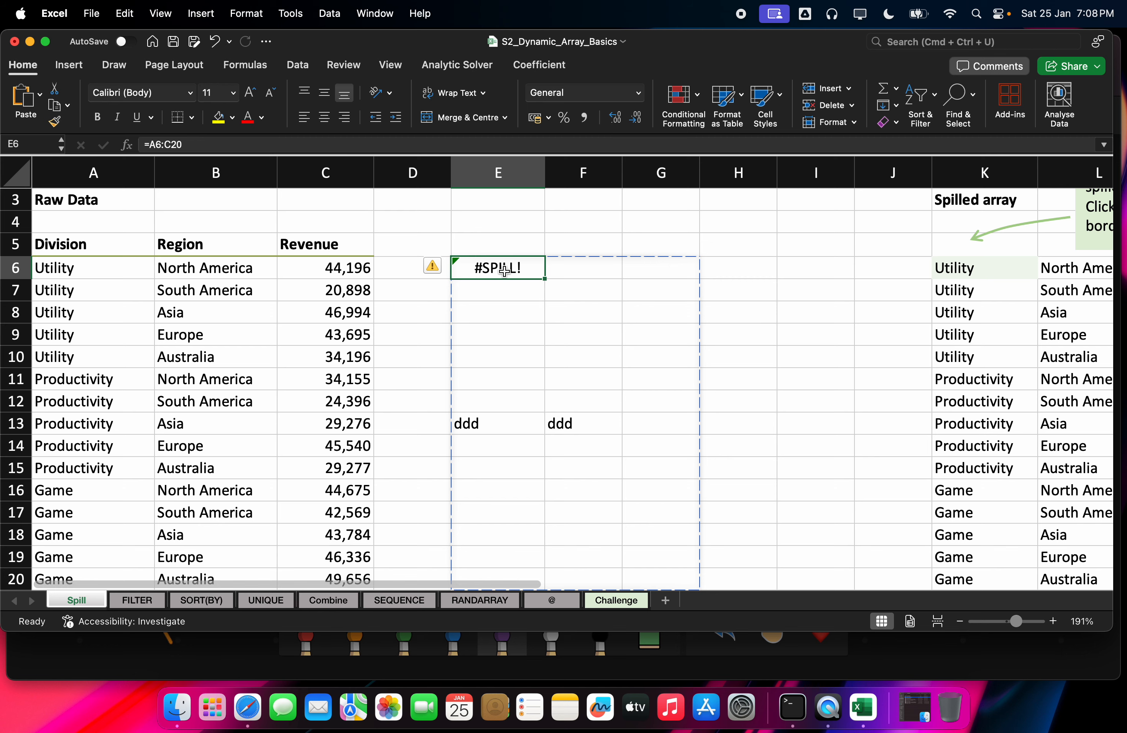
left_click(241, 711)
left_click(352, 88)
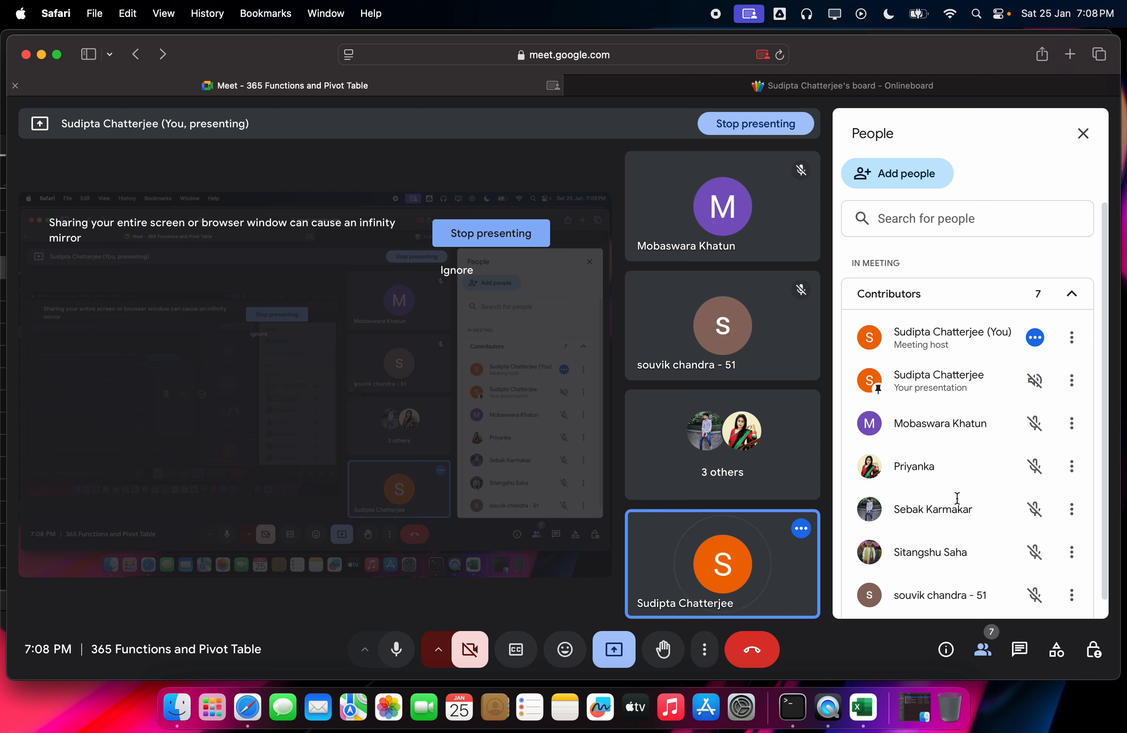
Step: Mute your own microphone in the Meet call while presenting
scroll(976, 505, "down", 1)
scroll(997, 508, "up", 1)
scroll(966, 500, "down", 1)
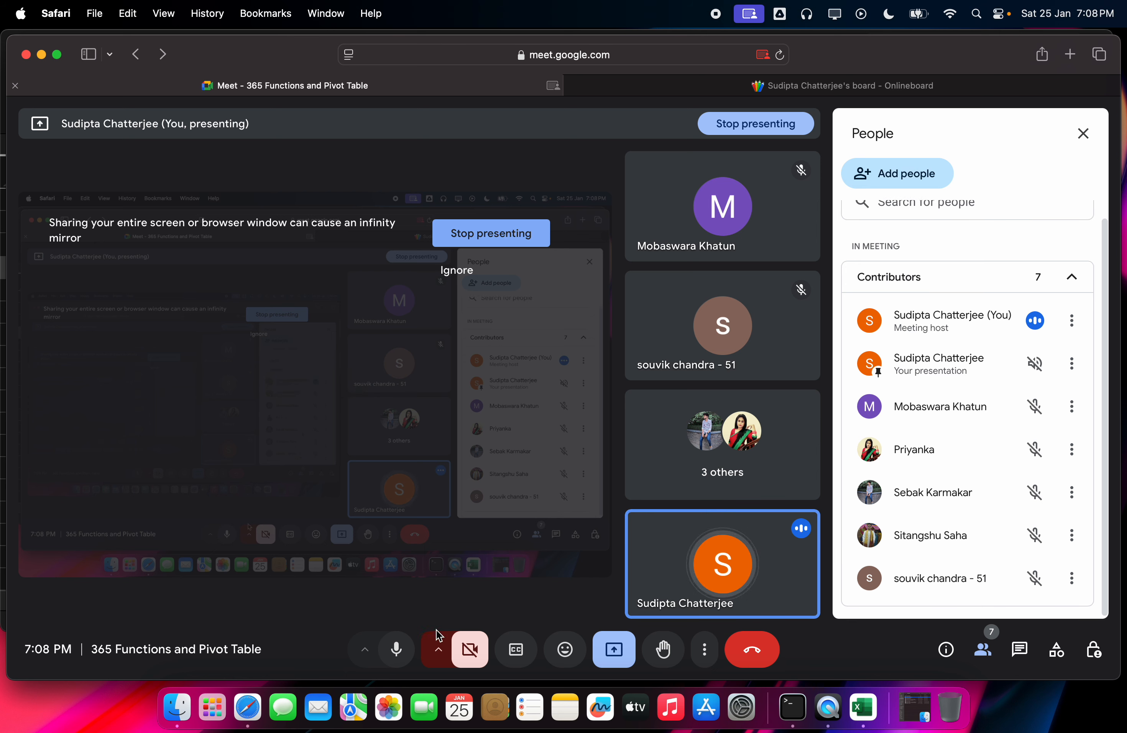
left_click(396, 649)
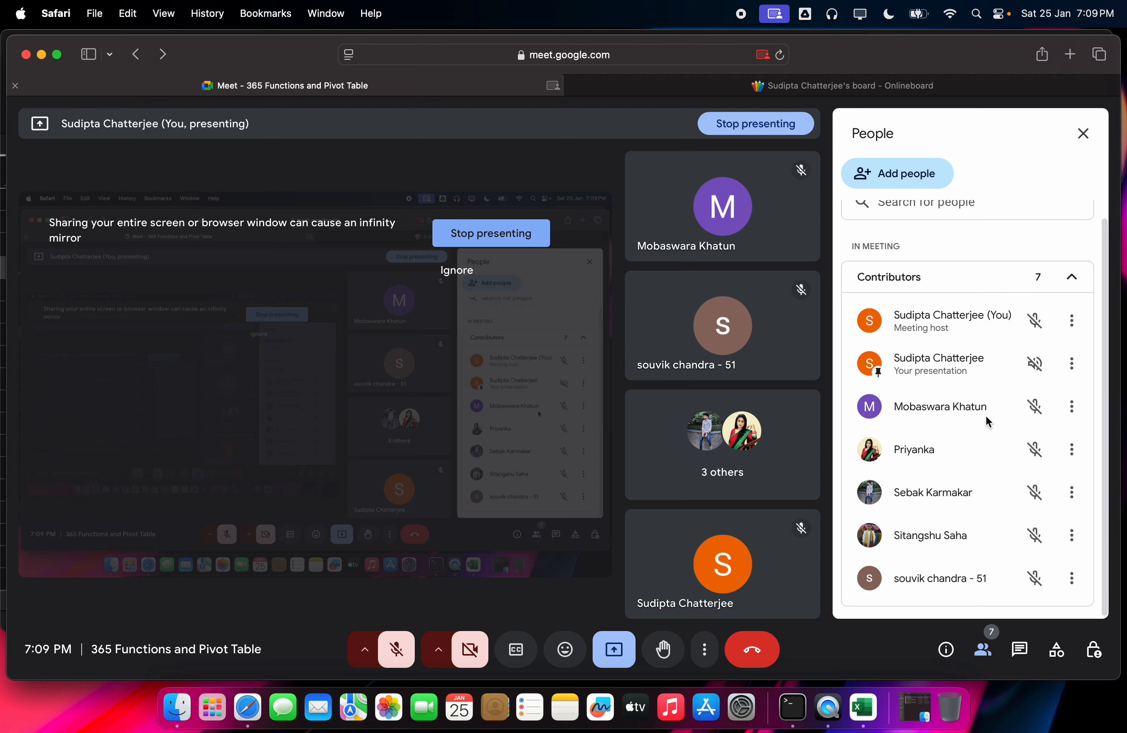
scroll(989, 443, "up", 1)
scroll(1019, 415, "down", 1)
Step: Reload the Meet page, allow device access, and rejoin with camera and microphone off
left_click(514, 55)
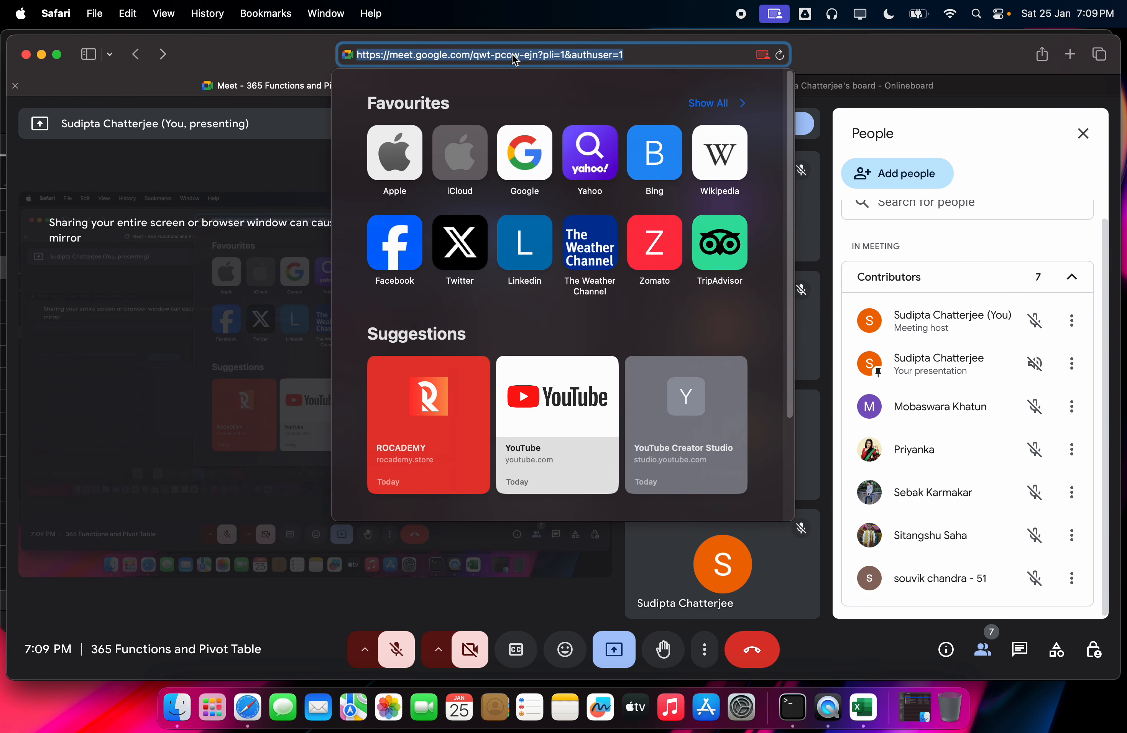
key("Return")
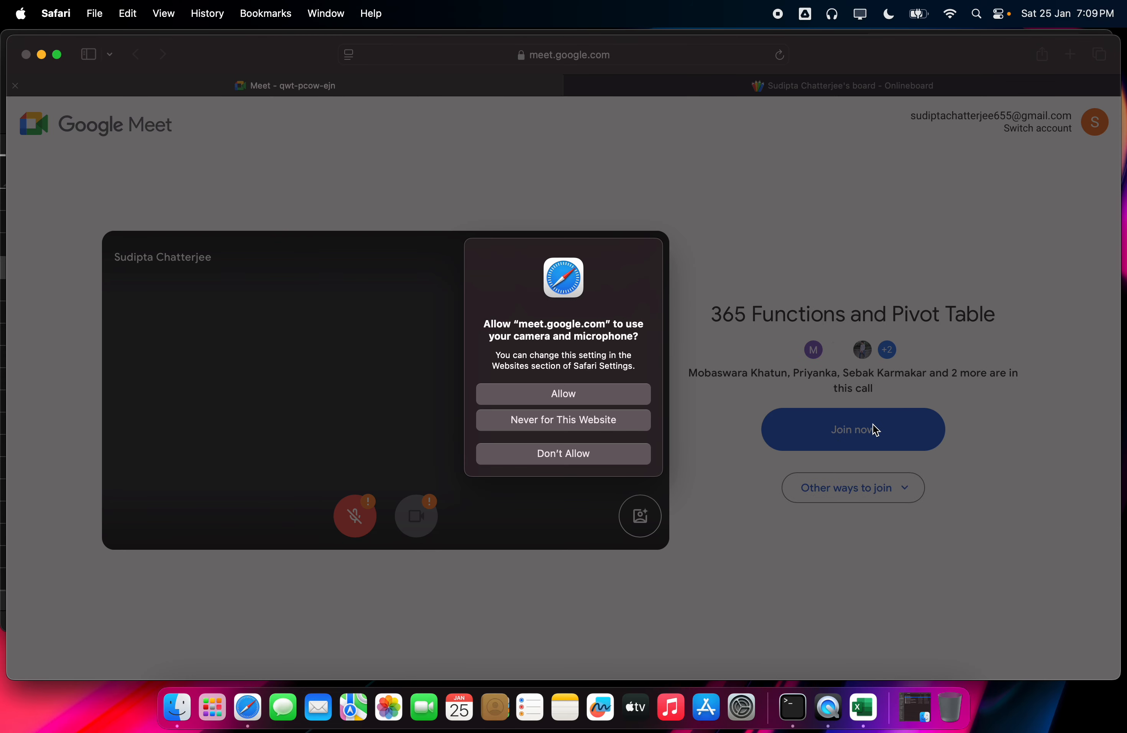
left_click(599, 397)
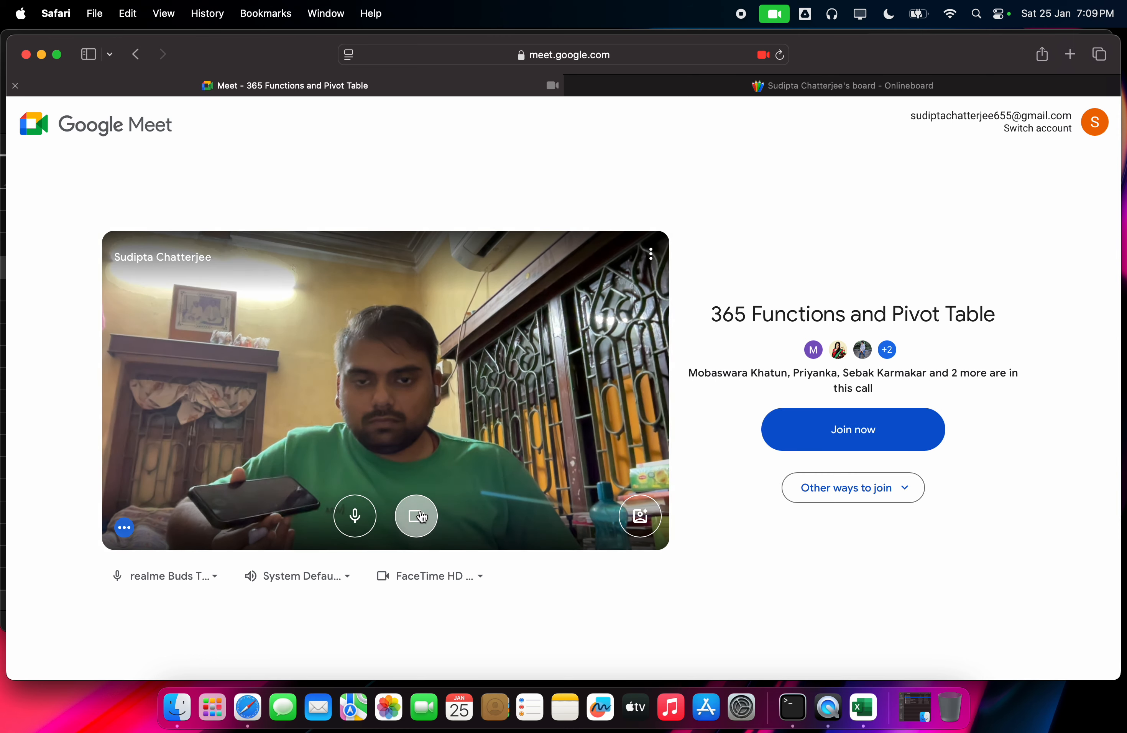
left_click(416, 517)
left_click(367, 523)
left_click(823, 440)
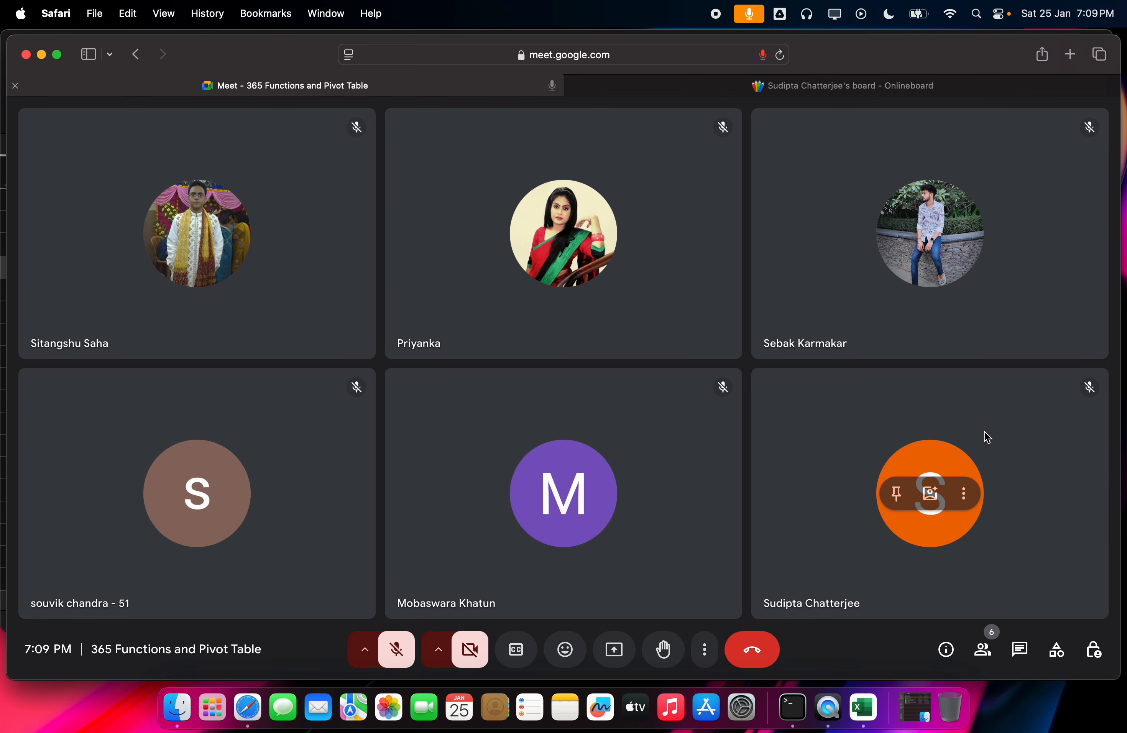
Step: Show the People panel listing the six muted contributors
left_click(982, 649)
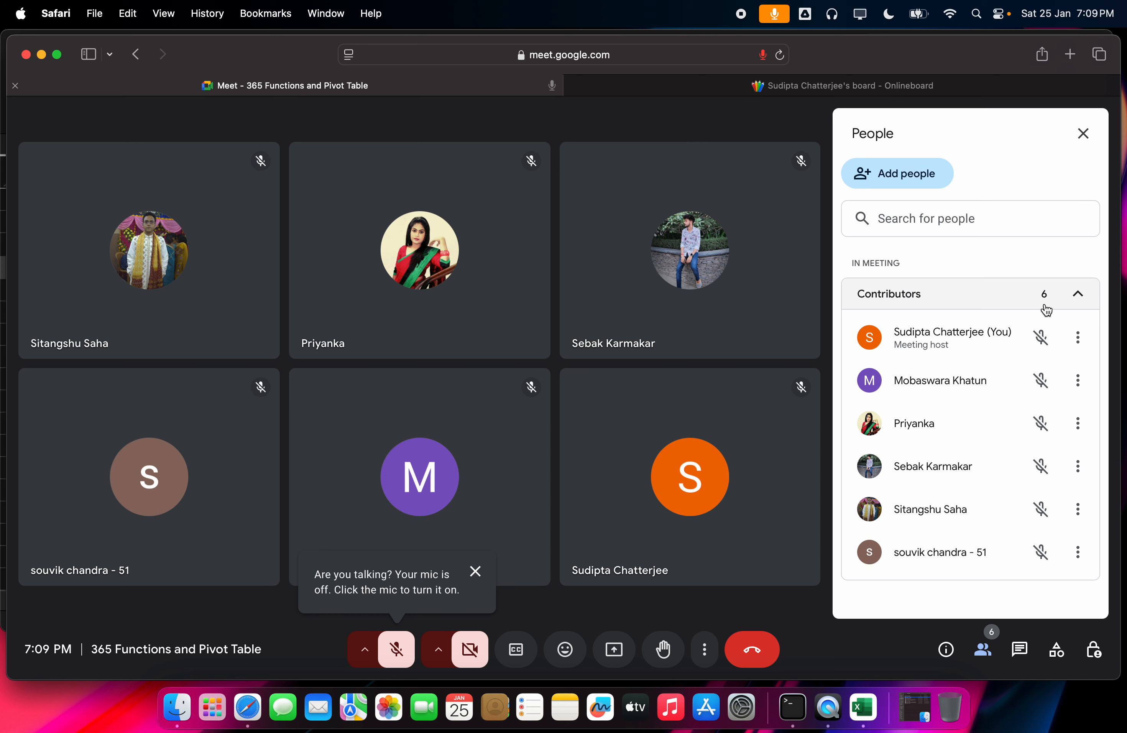
left_click(1075, 293)
left_click(1074, 294)
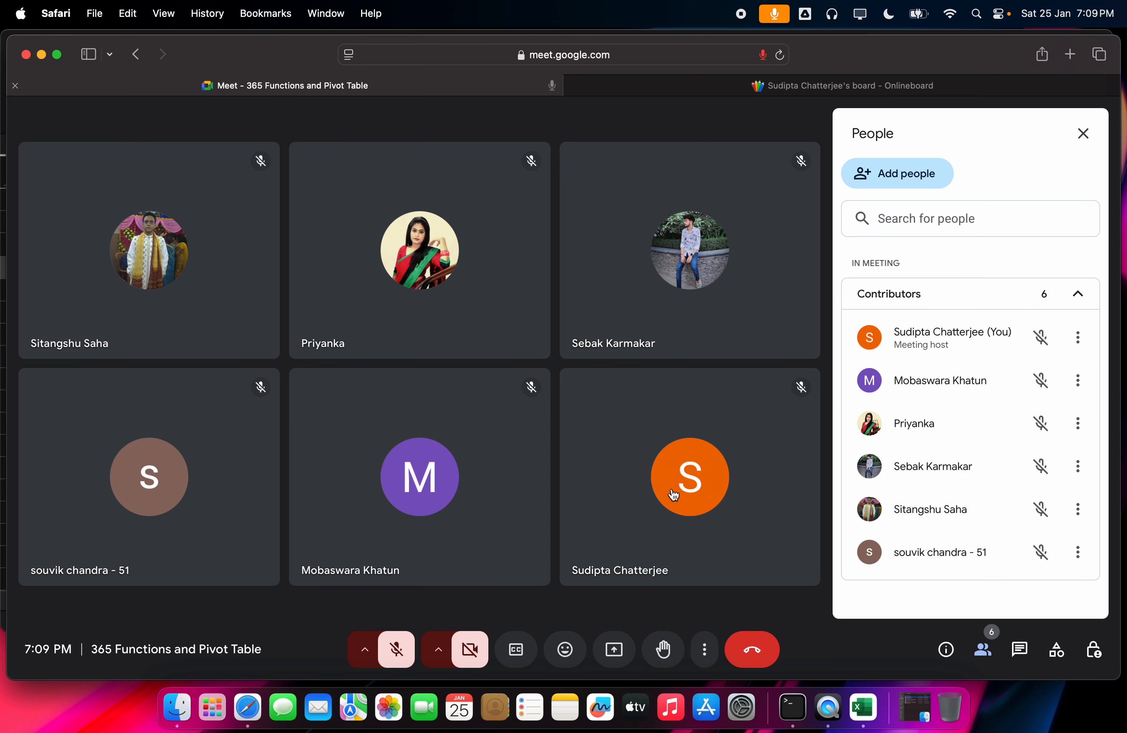
left_click(785, 97)
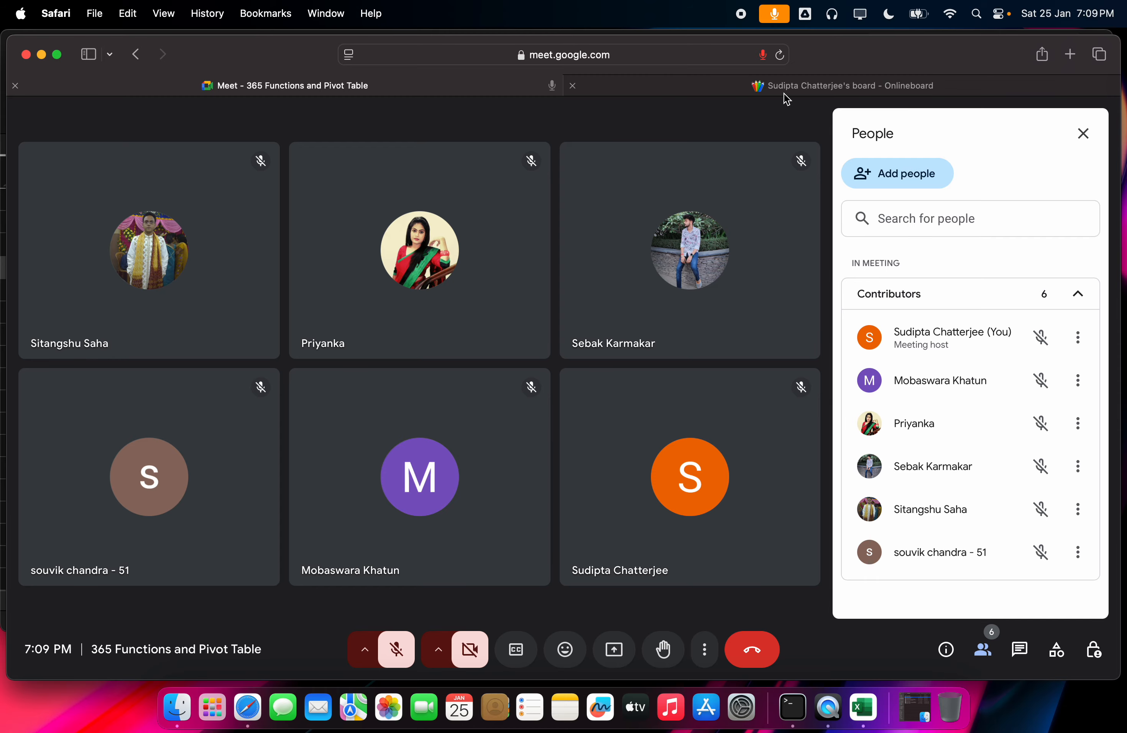
left_click(467, 98)
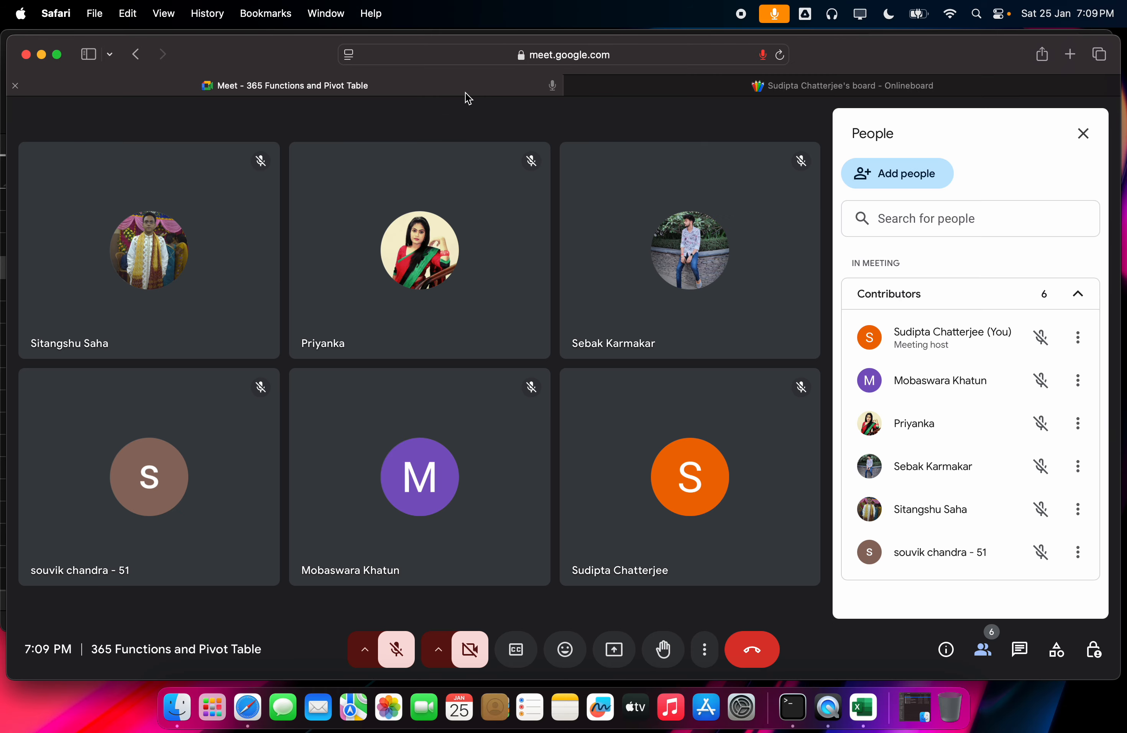
left_click(762, 95)
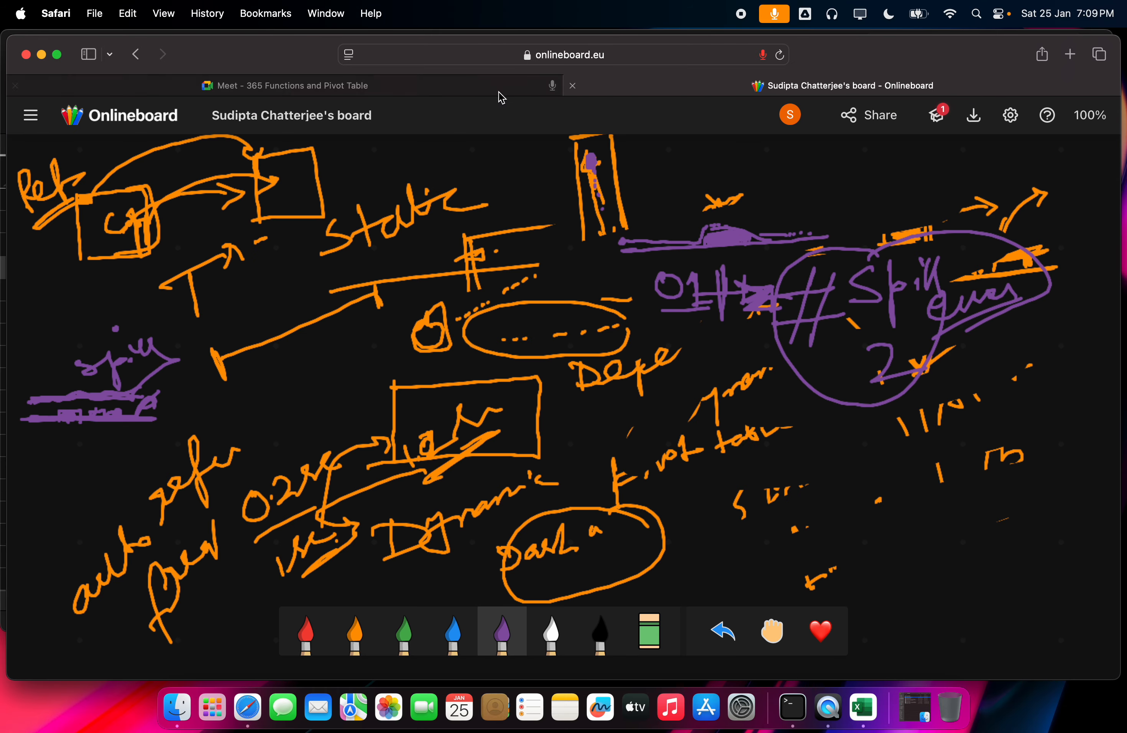
left_click(471, 95)
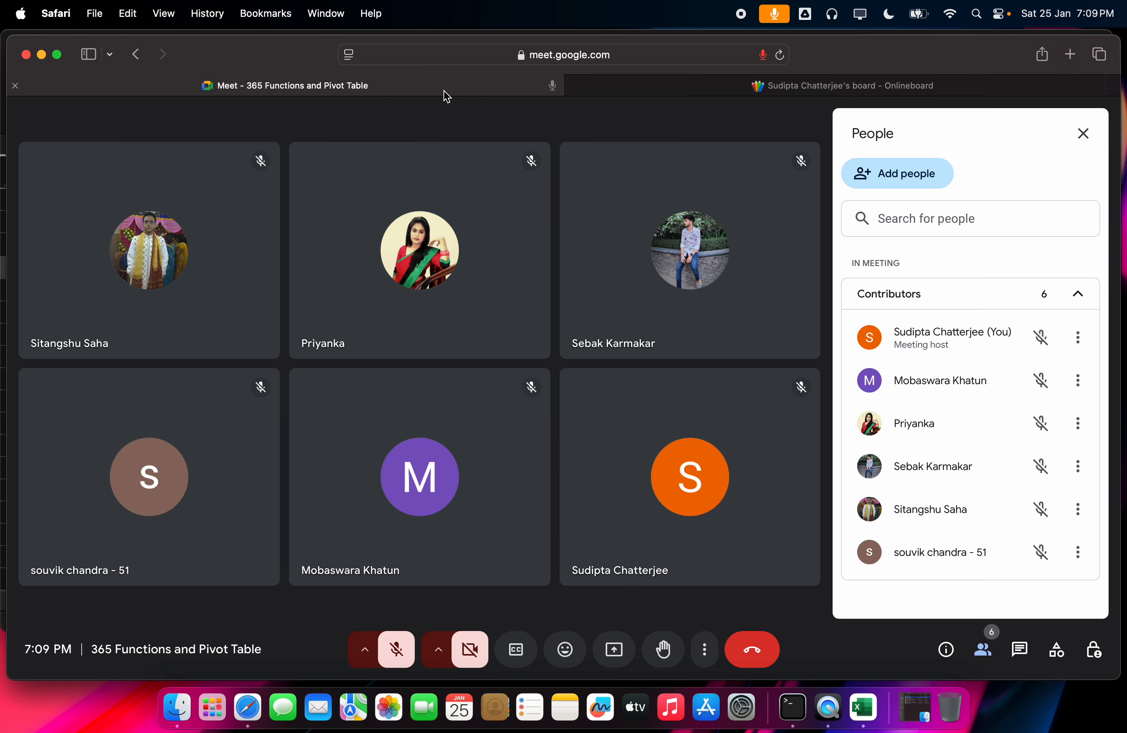
left_click(760, 95)
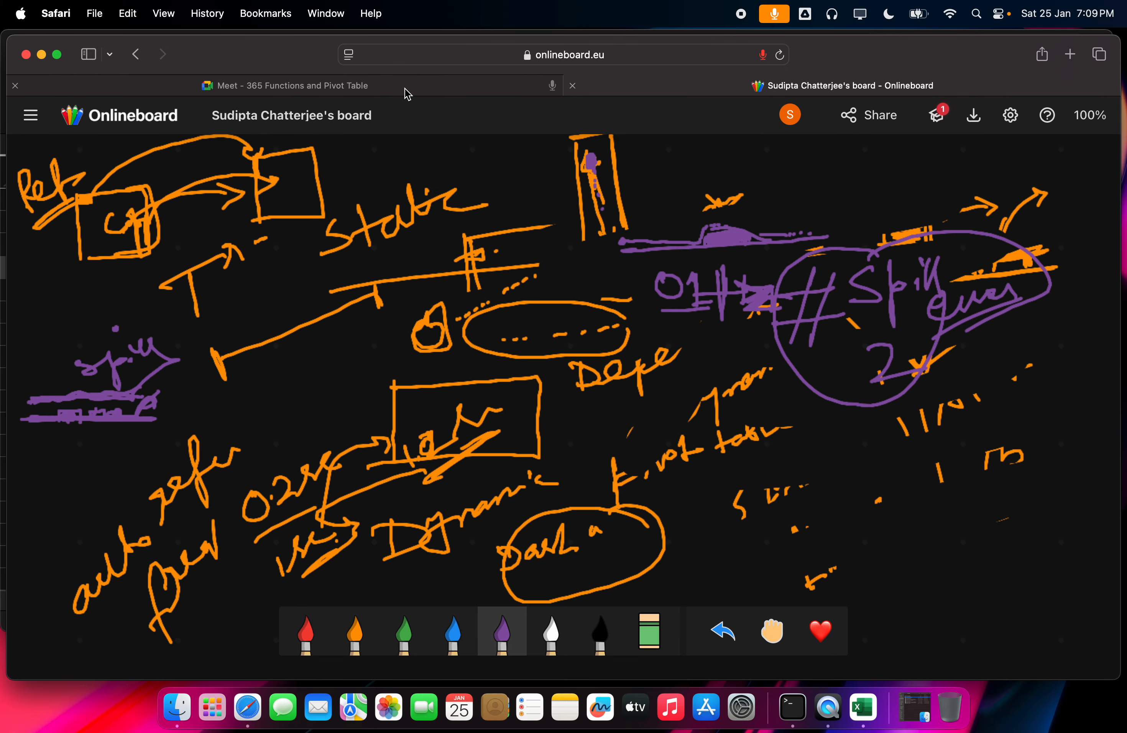
mouse_move(408, 94)
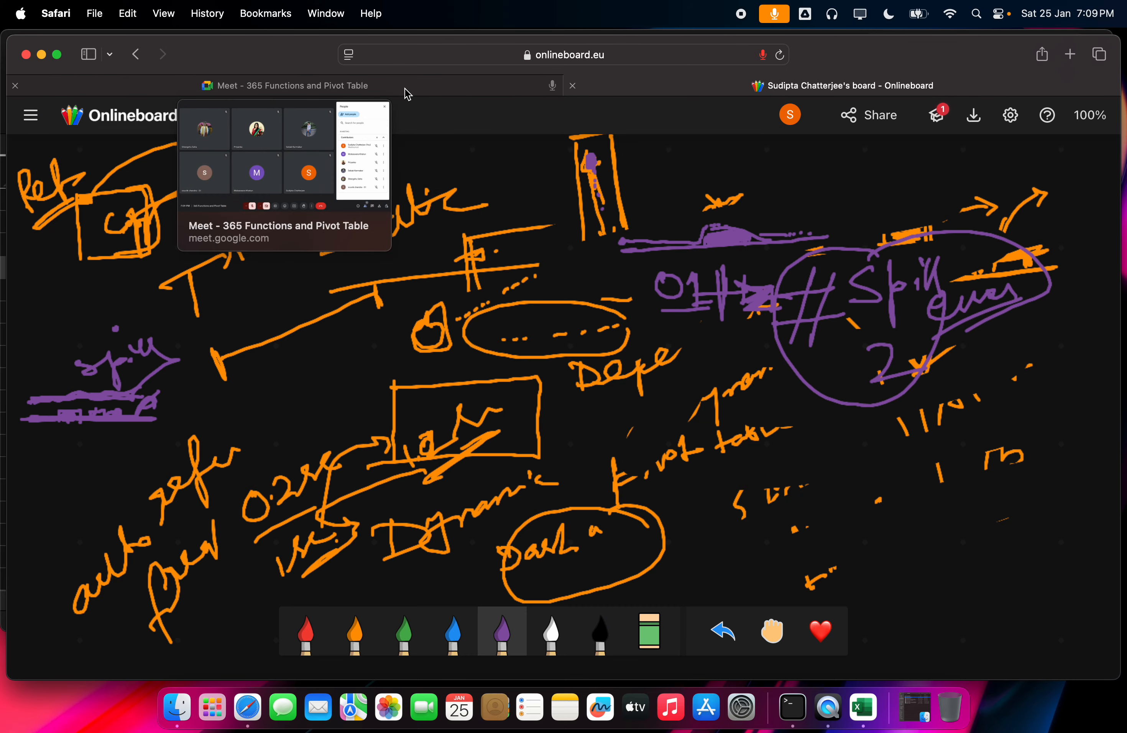
left_click(408, 93)
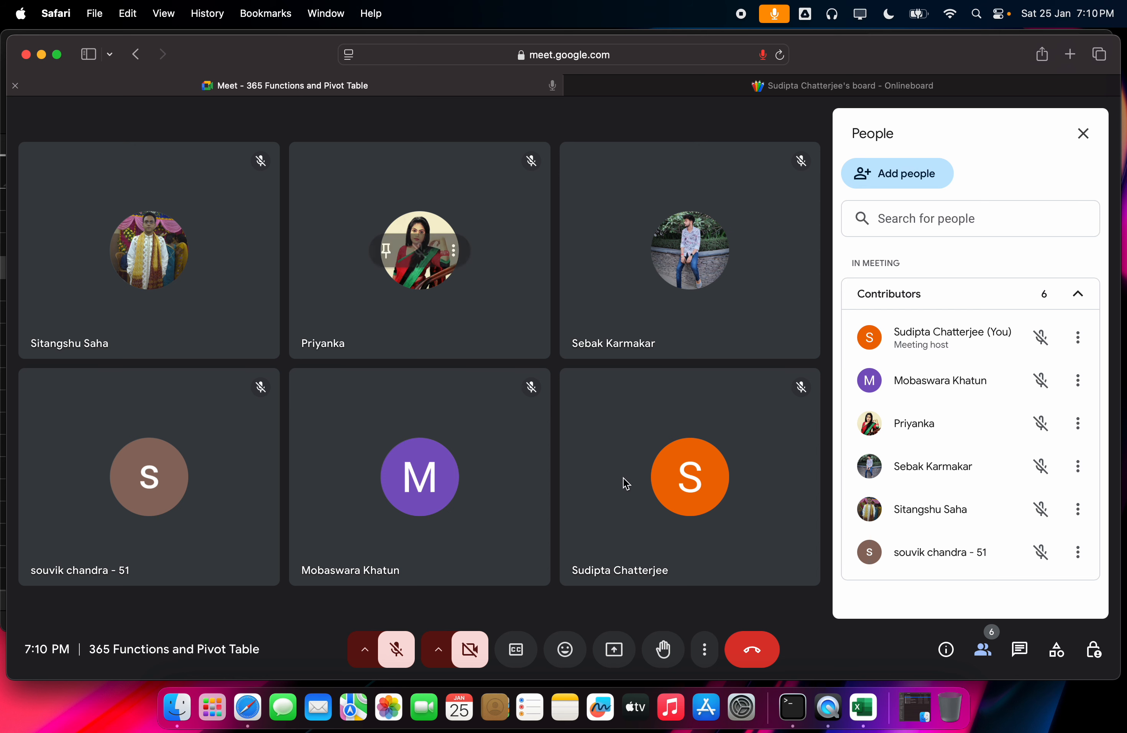
Step: Glance at the whiteboard, then unmute and re-mute your microphone in the Meet call
left_click(792, 93)
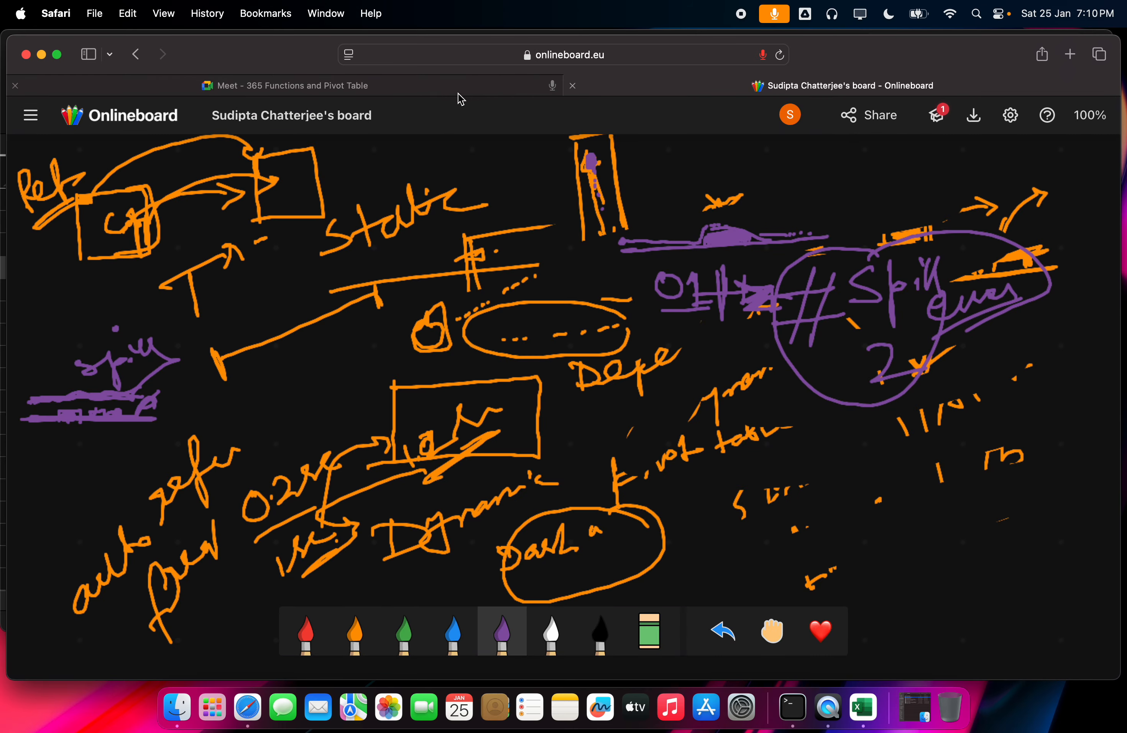
left_click(458, 88)
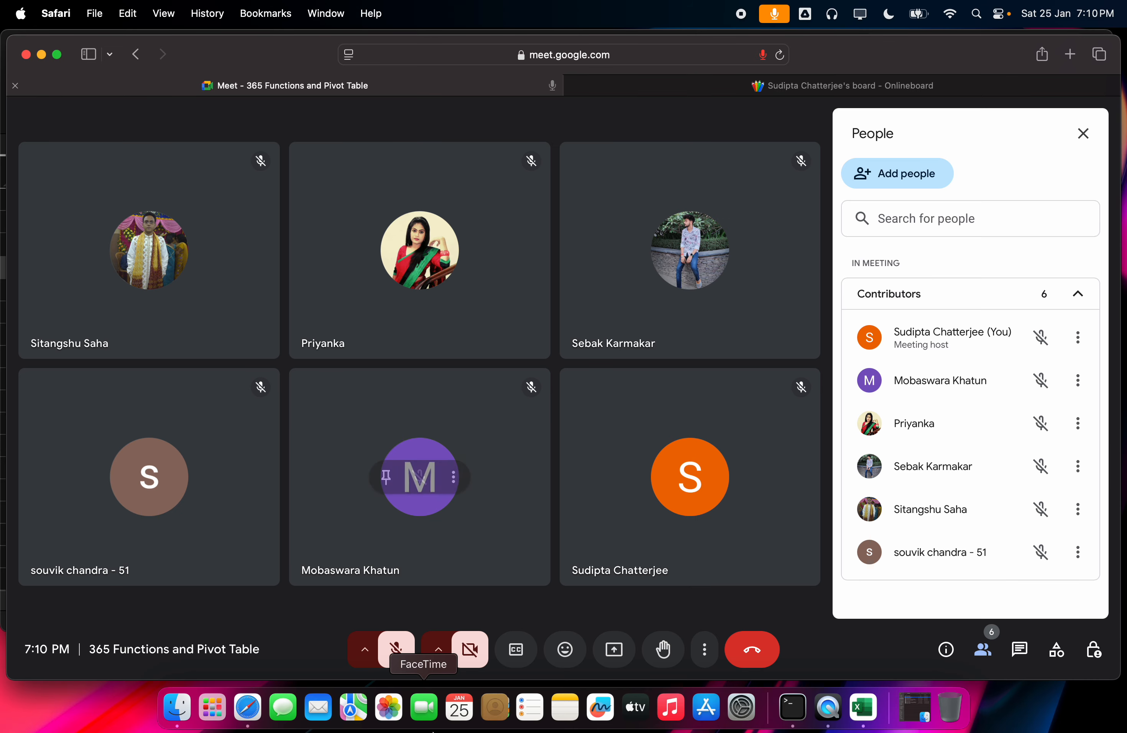
left_click(396, 656)
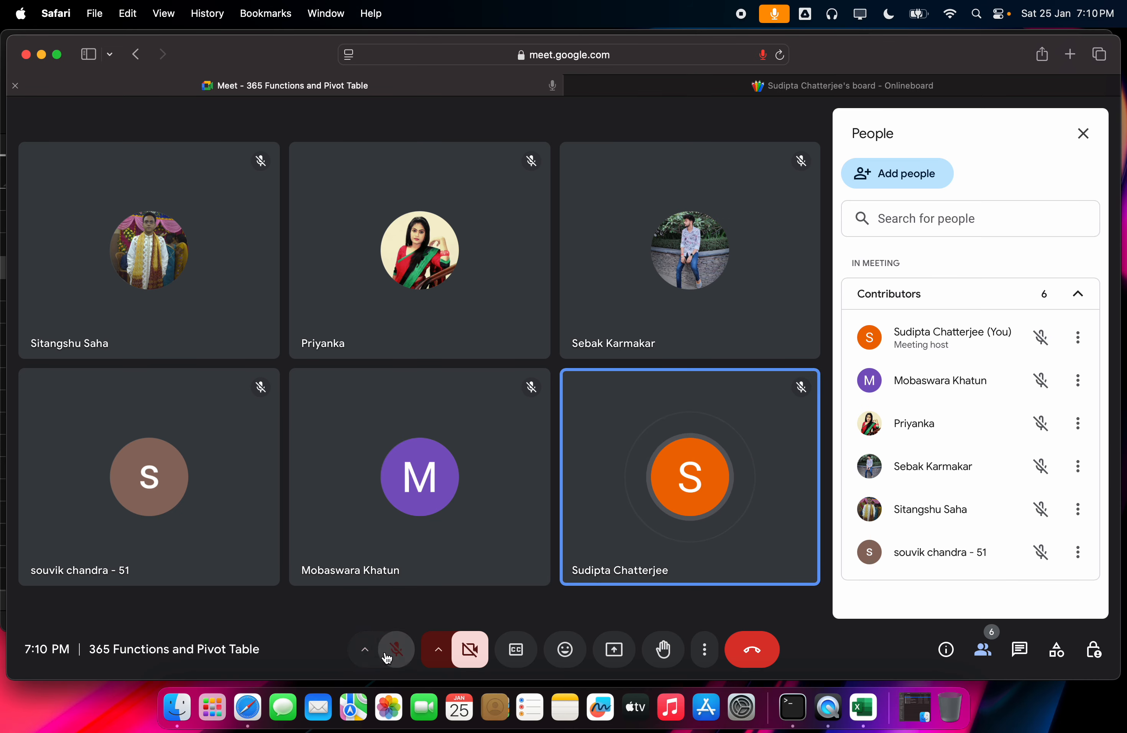
left_click(395, 650)
left_click(836, 87)
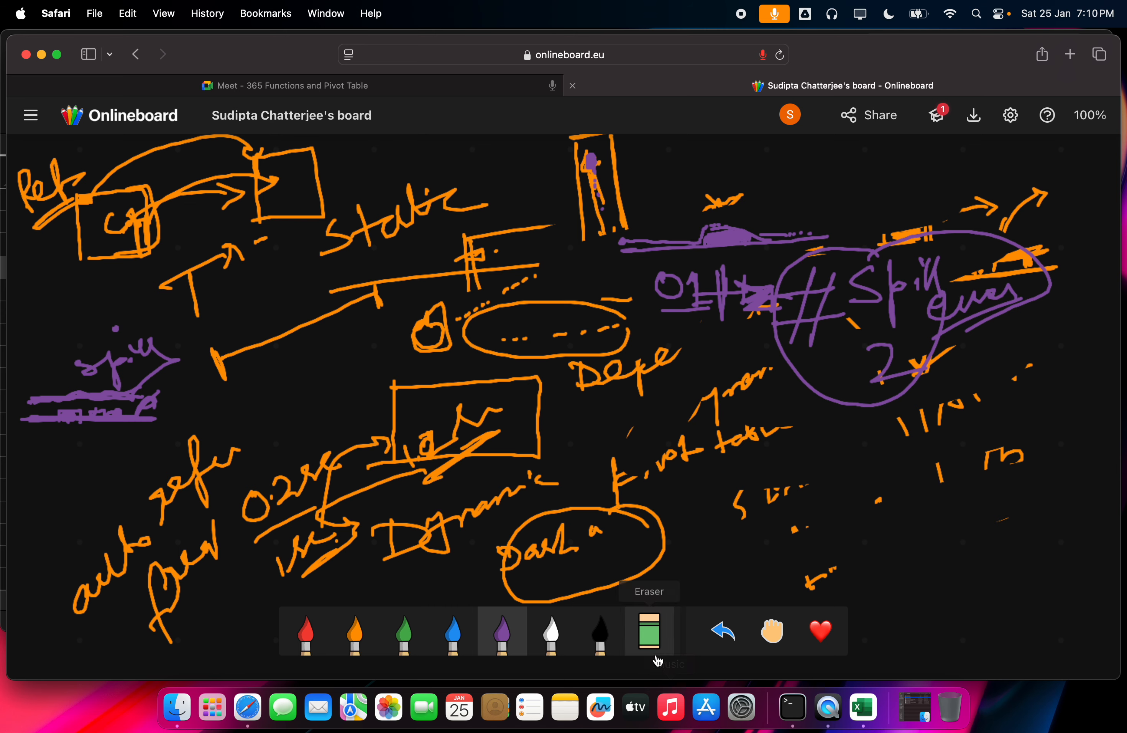
left_click(458, 89)
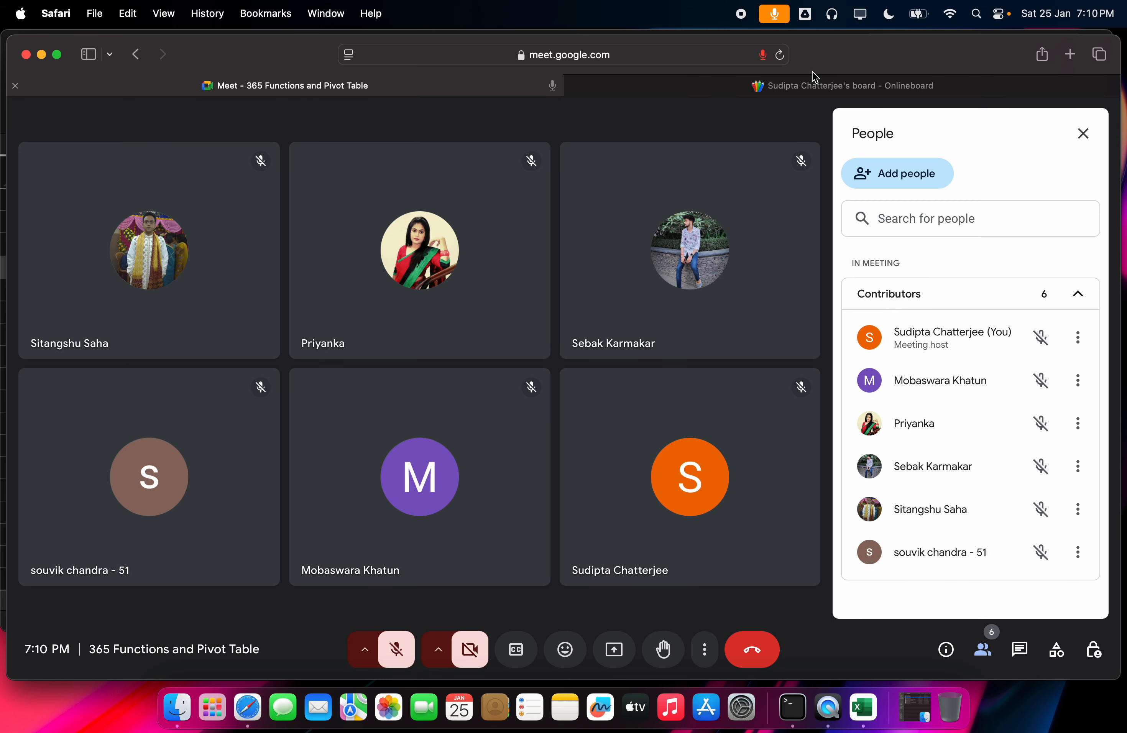
Step: Try to present your screen, decline Safari's permission request, and dismiss the warning
right_click(614, 648)
left_click(614, 648)
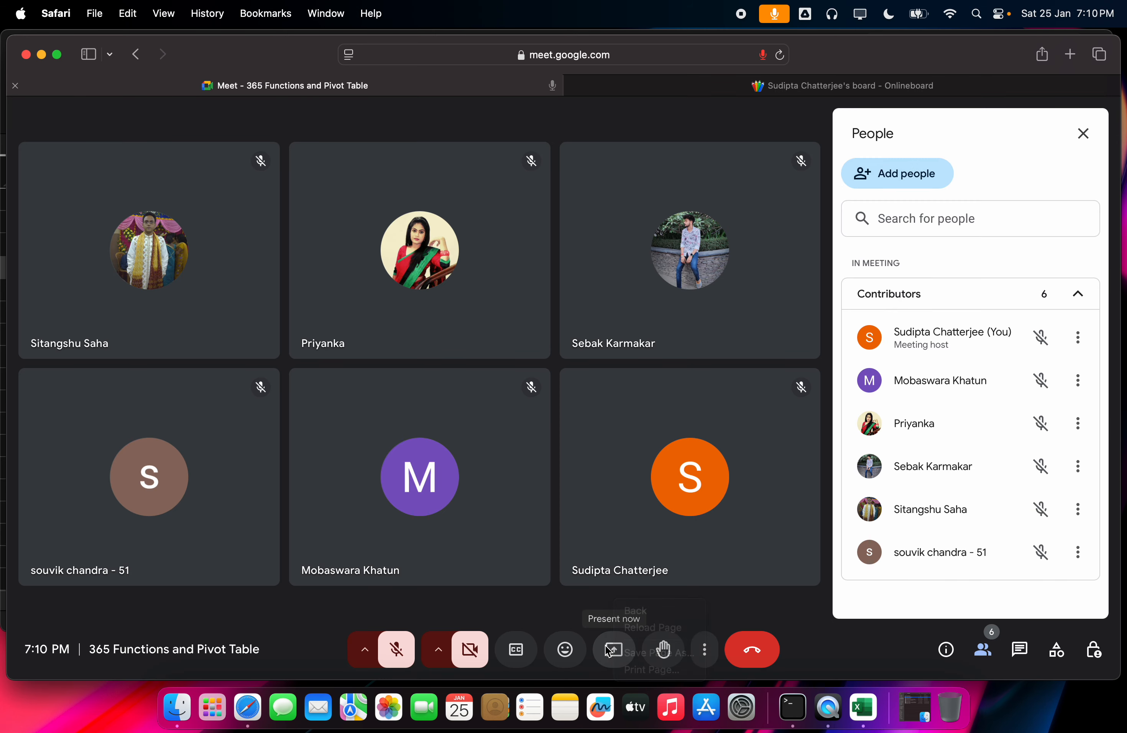
left_click(614, 649)
left_click(576, 456)
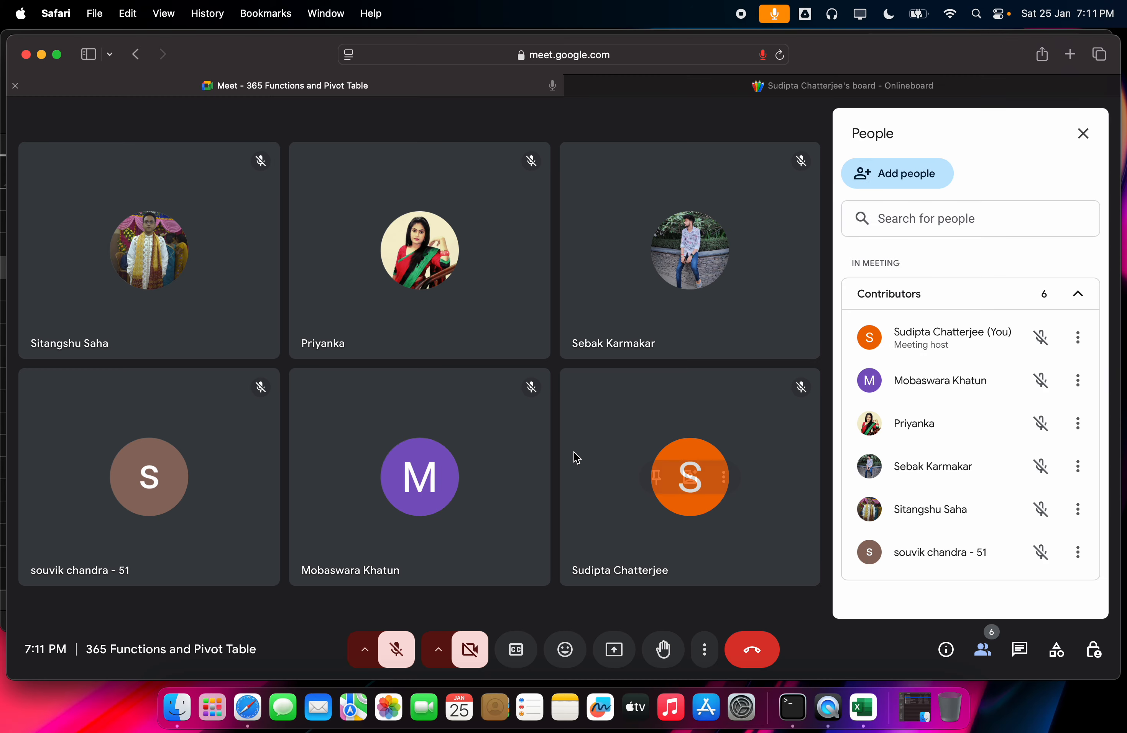
left_click(669, 449)
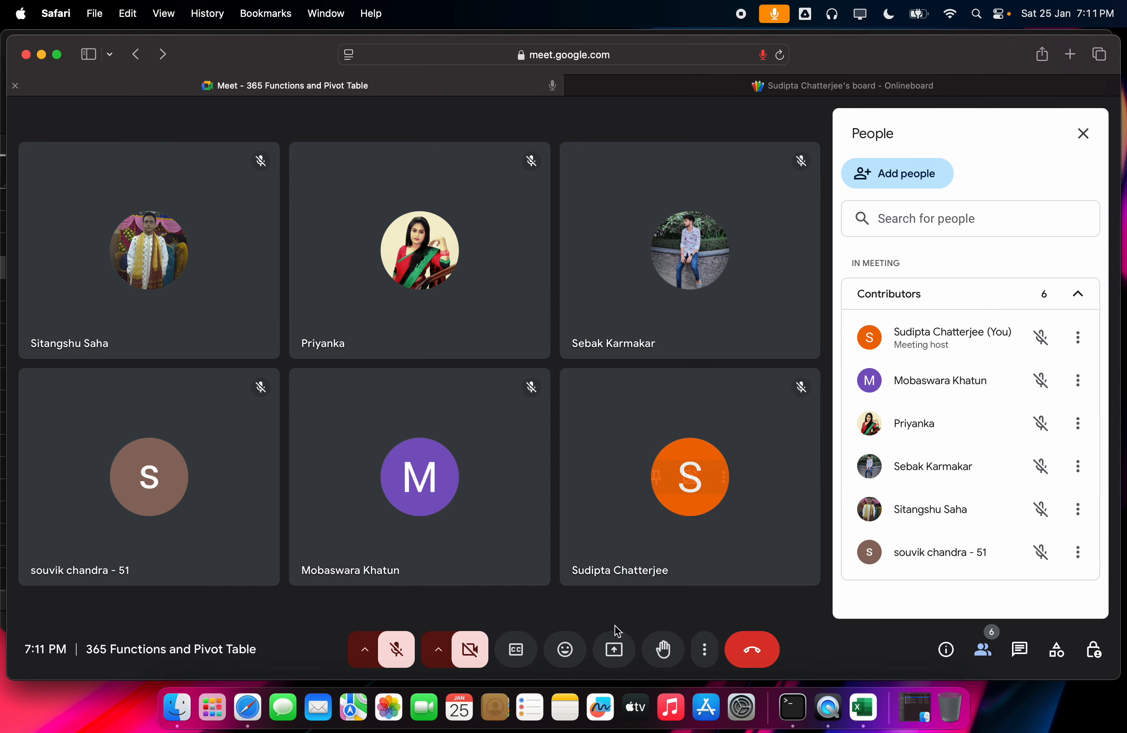
Step: Retry presenting, refuse sharing with Never for This Website, then go to the Onlineboard tab
left_click(613, 648)
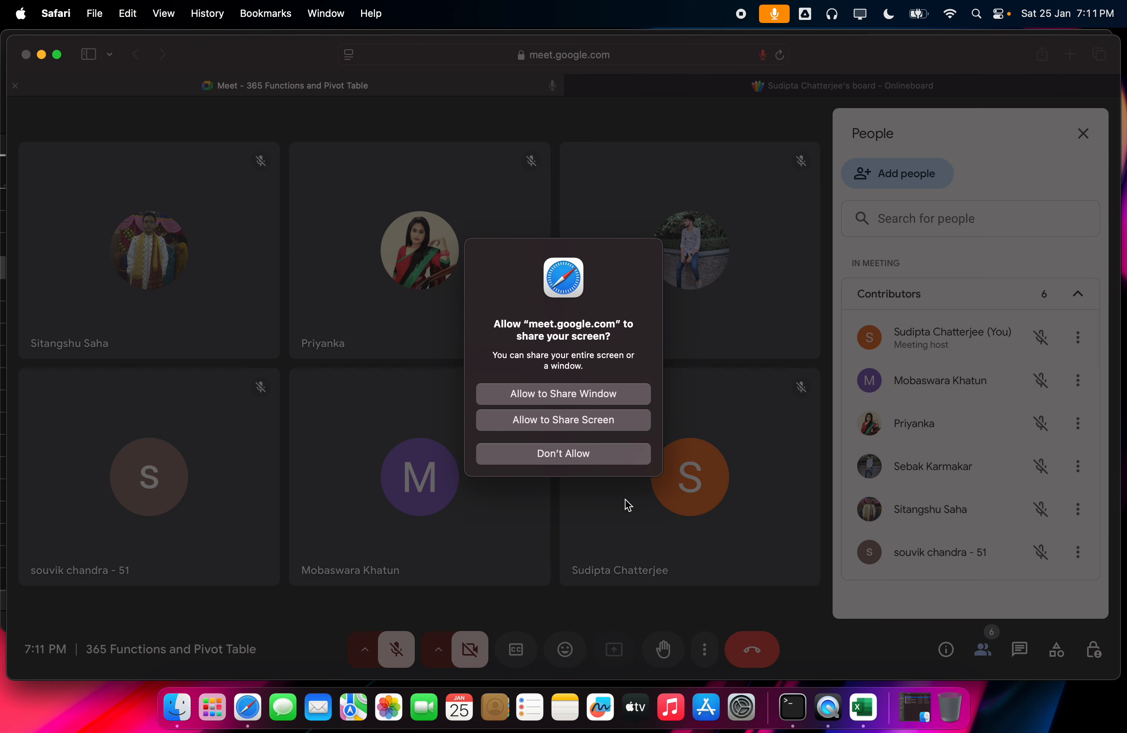
left_click(601, 454)
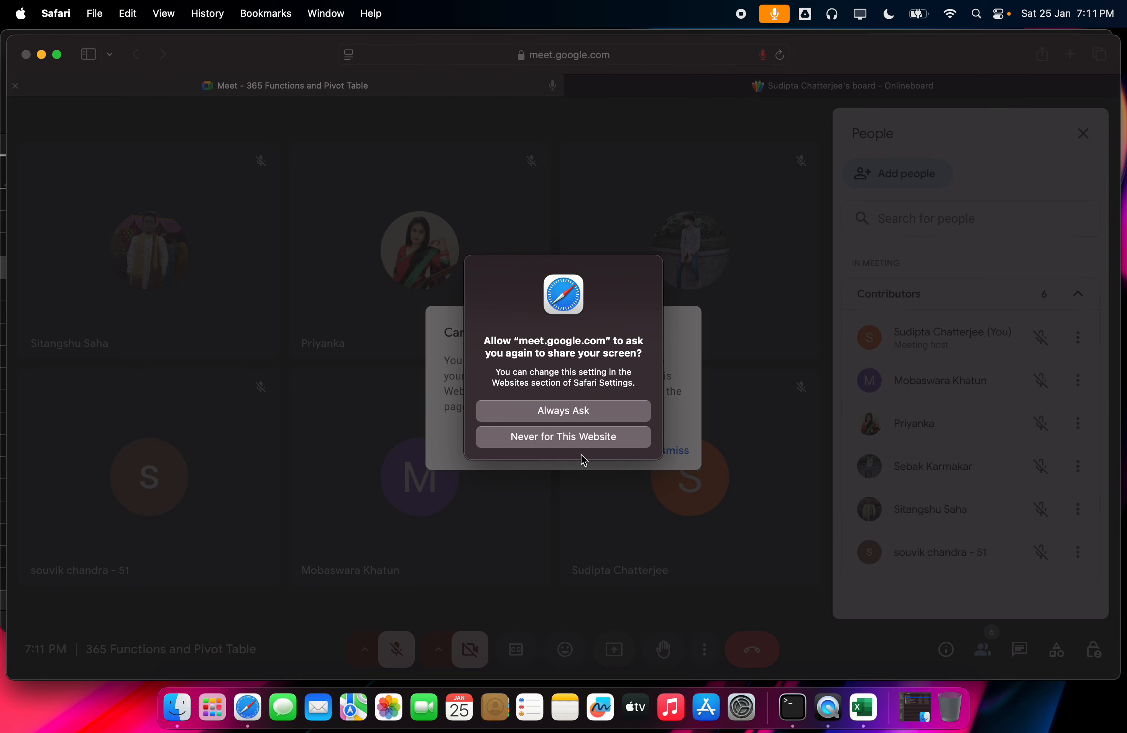
left_click(582, 434)
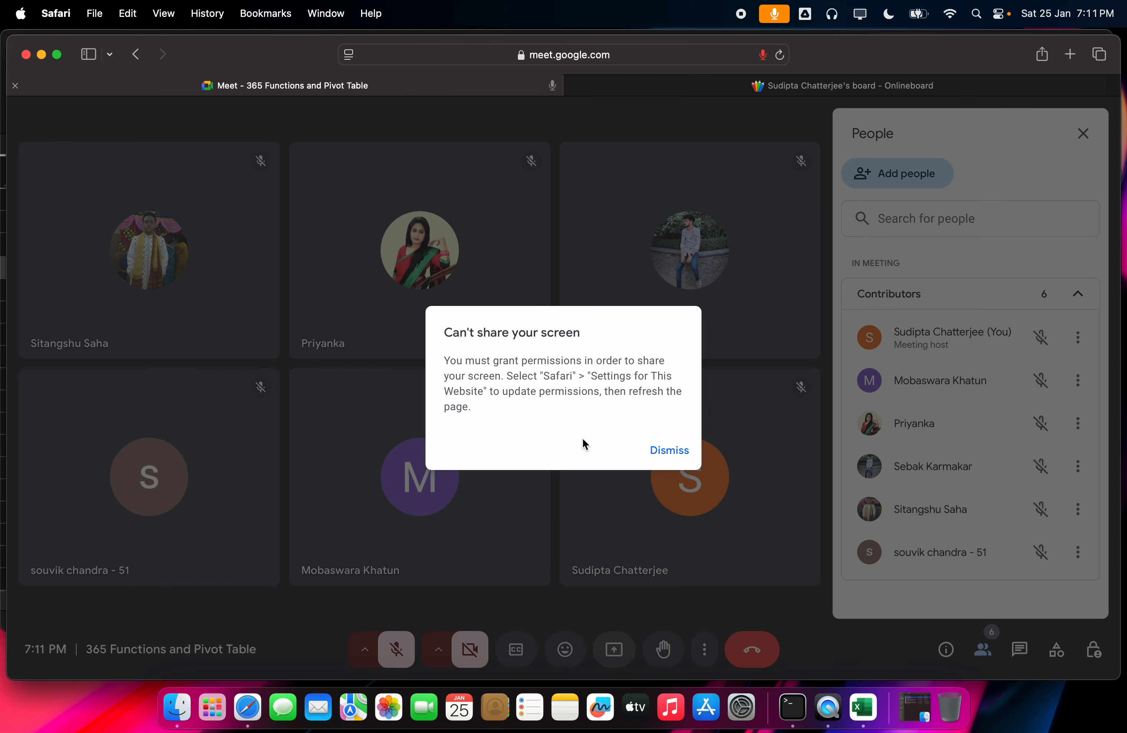
left_click(666, 450)
left_click(917, 86)
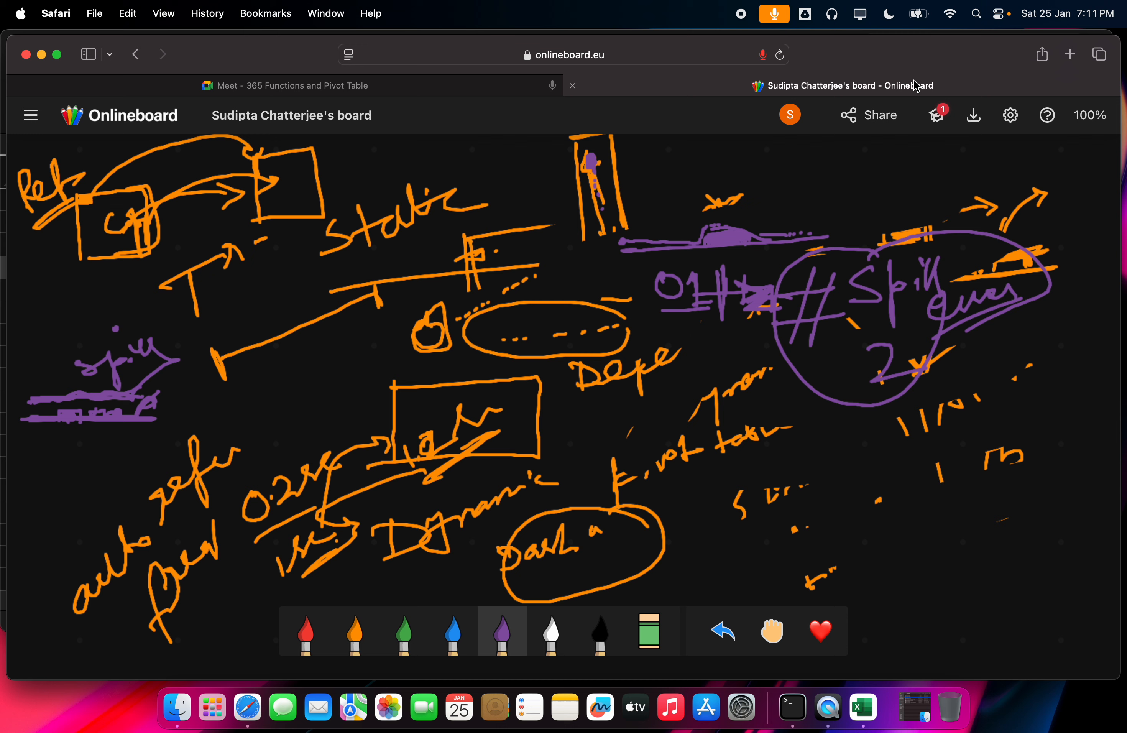
Step: Open WhatsApp Web in a new tab and go to The Analyst_Jan'Batch3 group
left_click(1058, 60)
type("we")
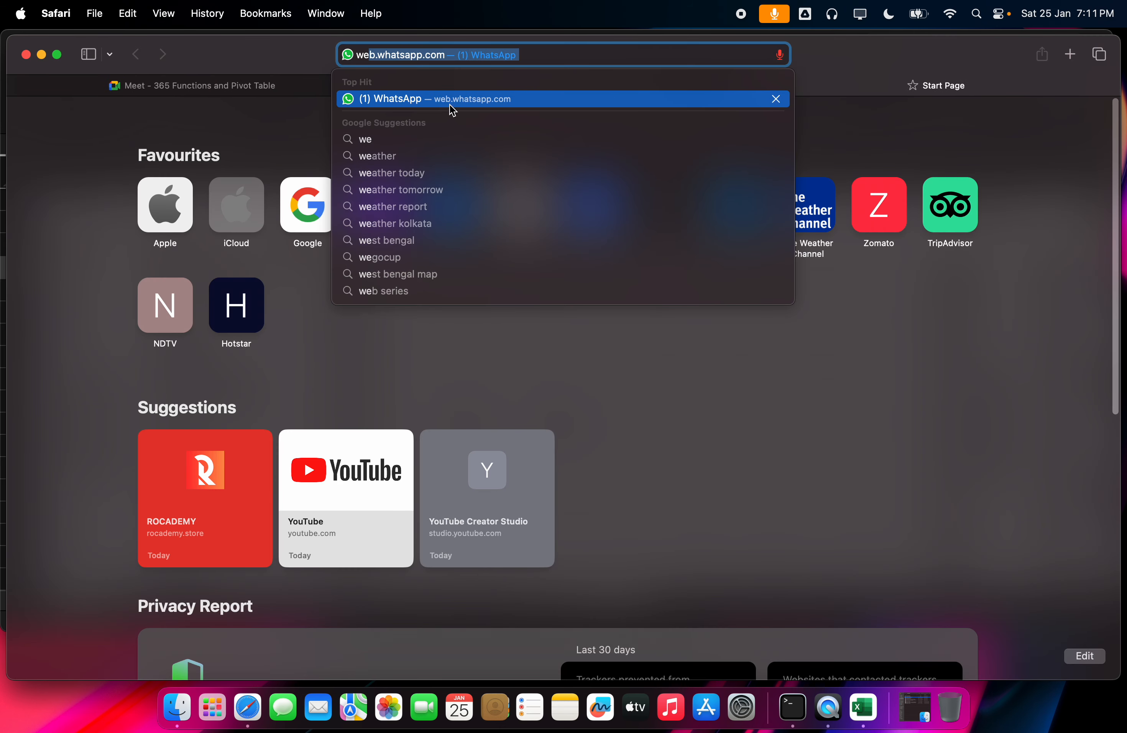
left_click(451, 105)
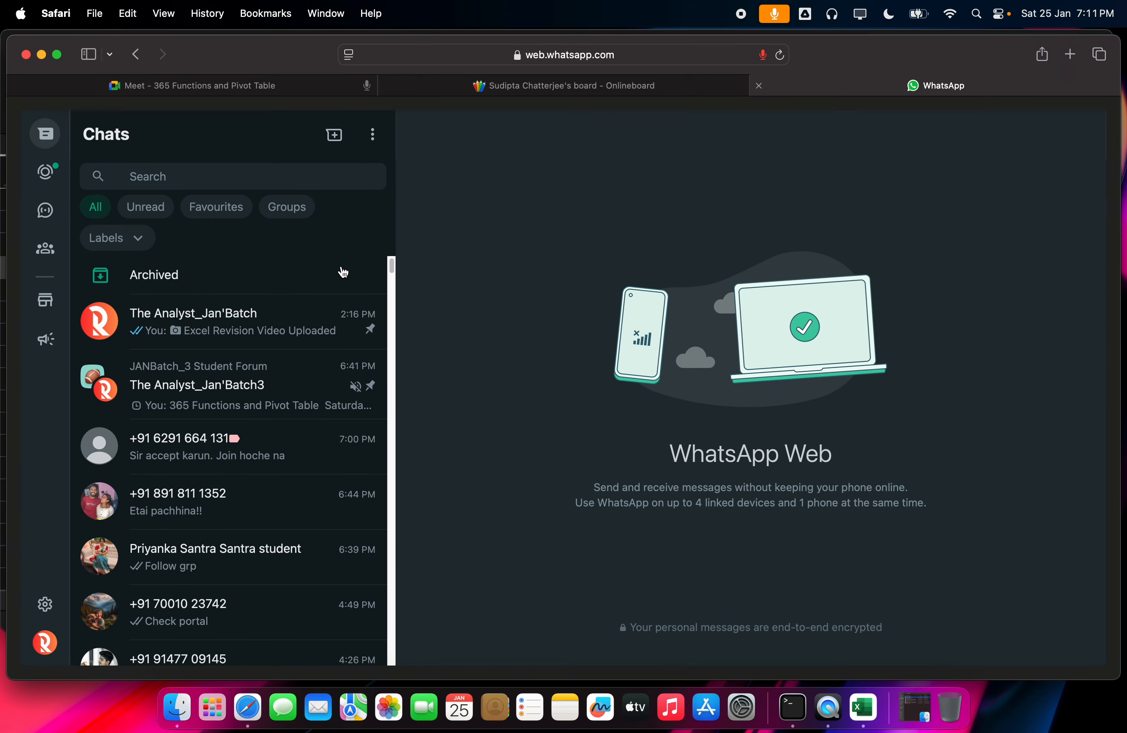
left_click(203, 311)
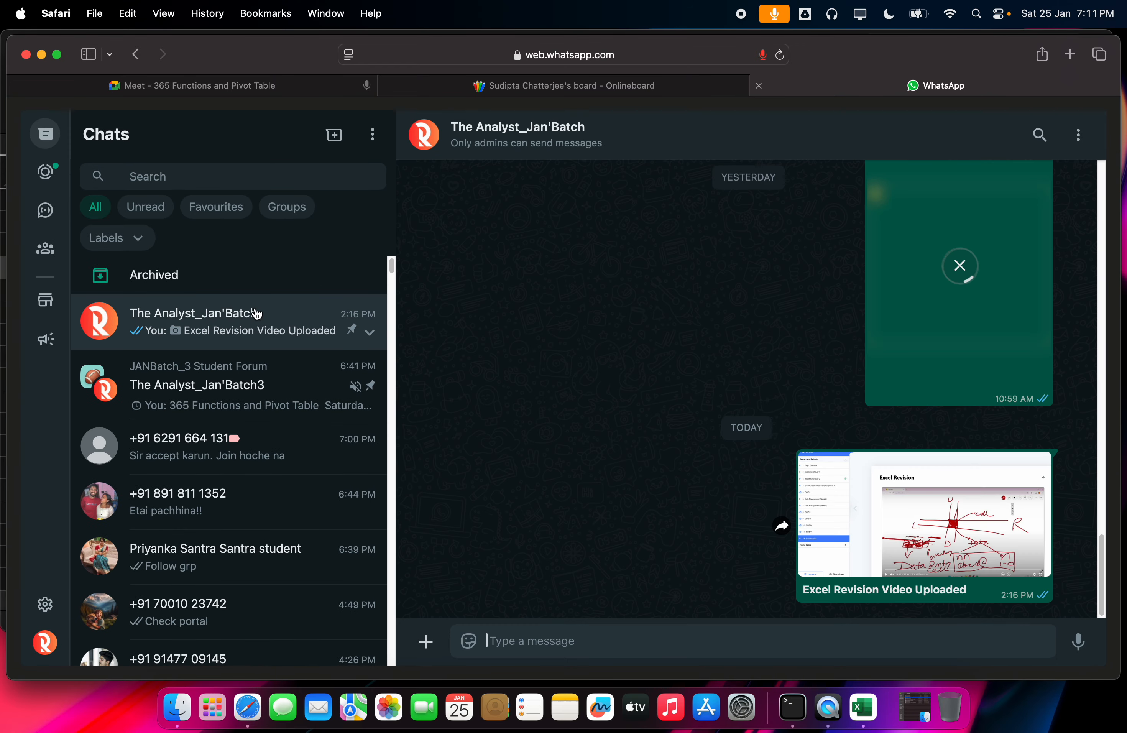
left_click(250, 369)
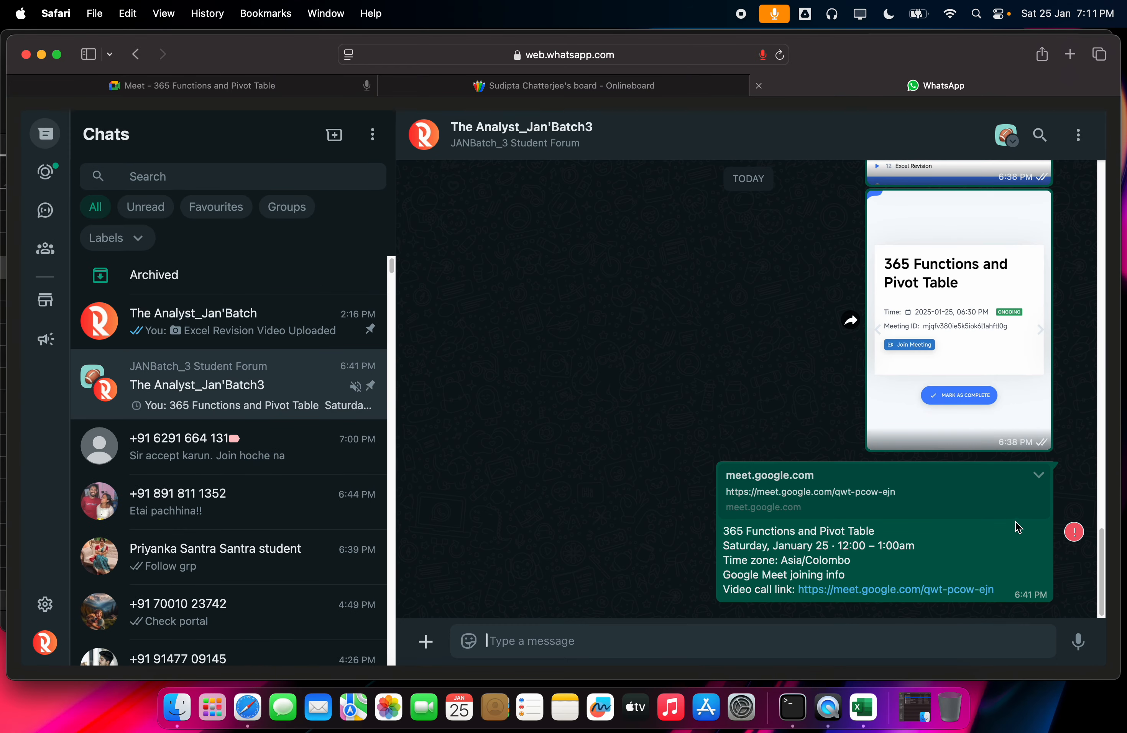
Step: Resend the failed Meet link message and forward it to two contacts
left_click(1074, 532)
left_click(692, 425)
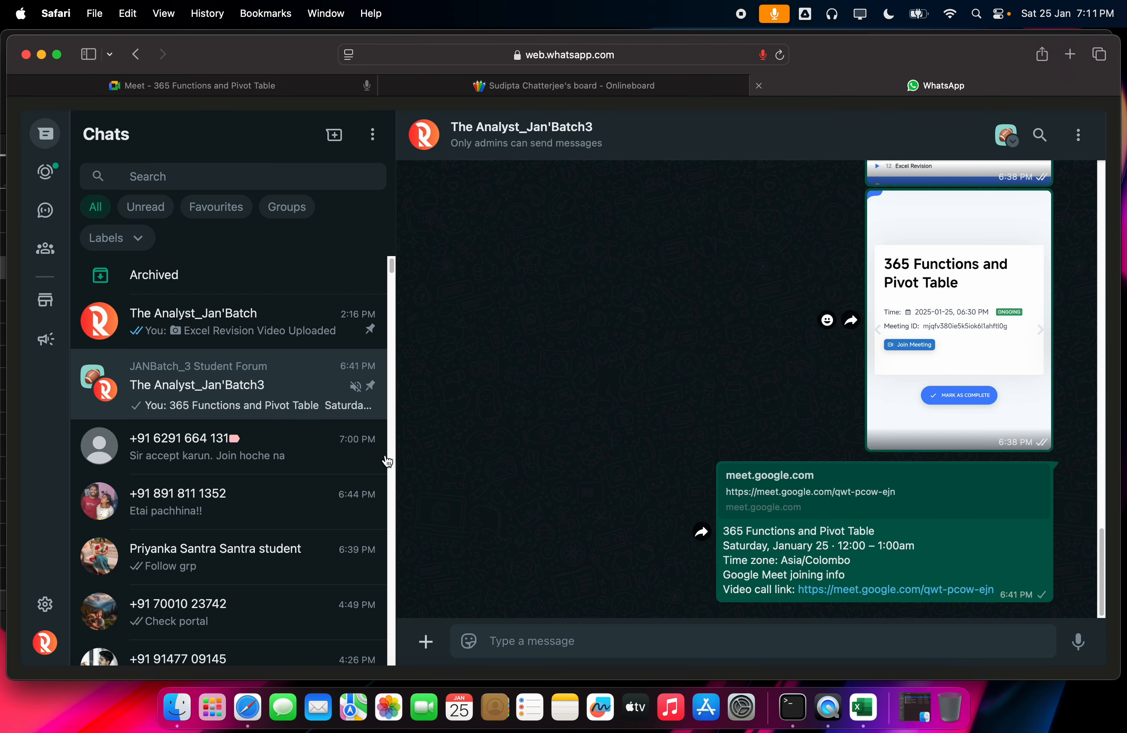
left_click(702, 531)
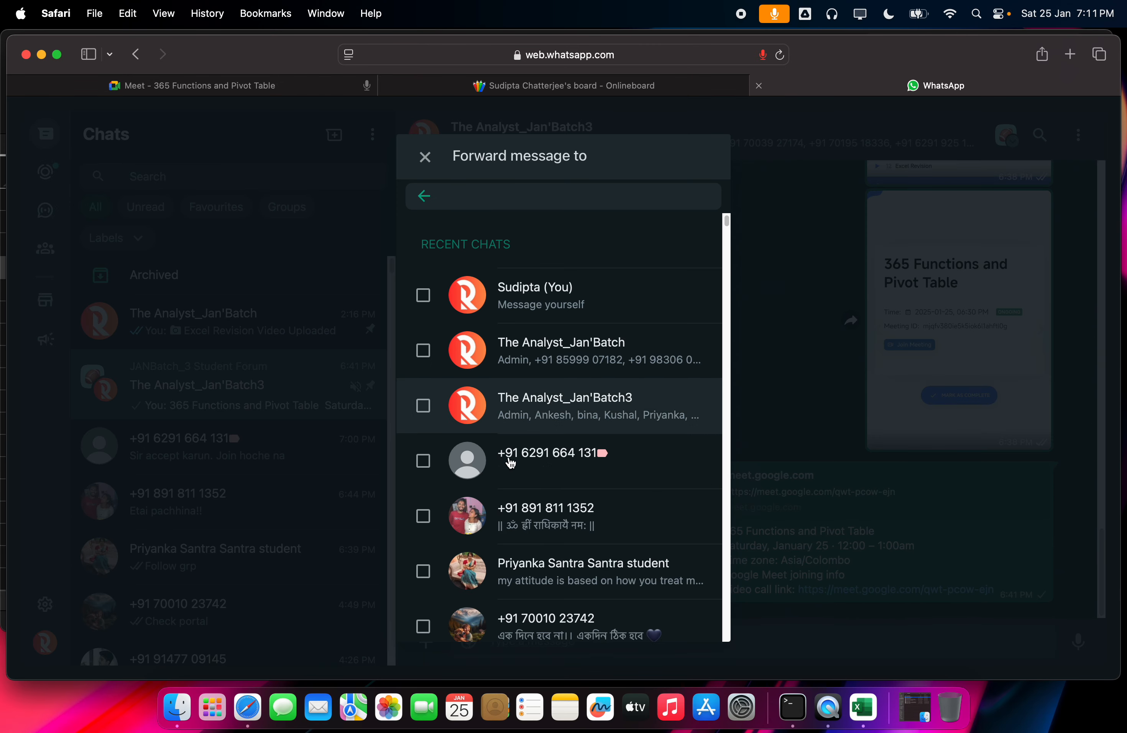
left_click(508, 512)
left_click(565, 461)
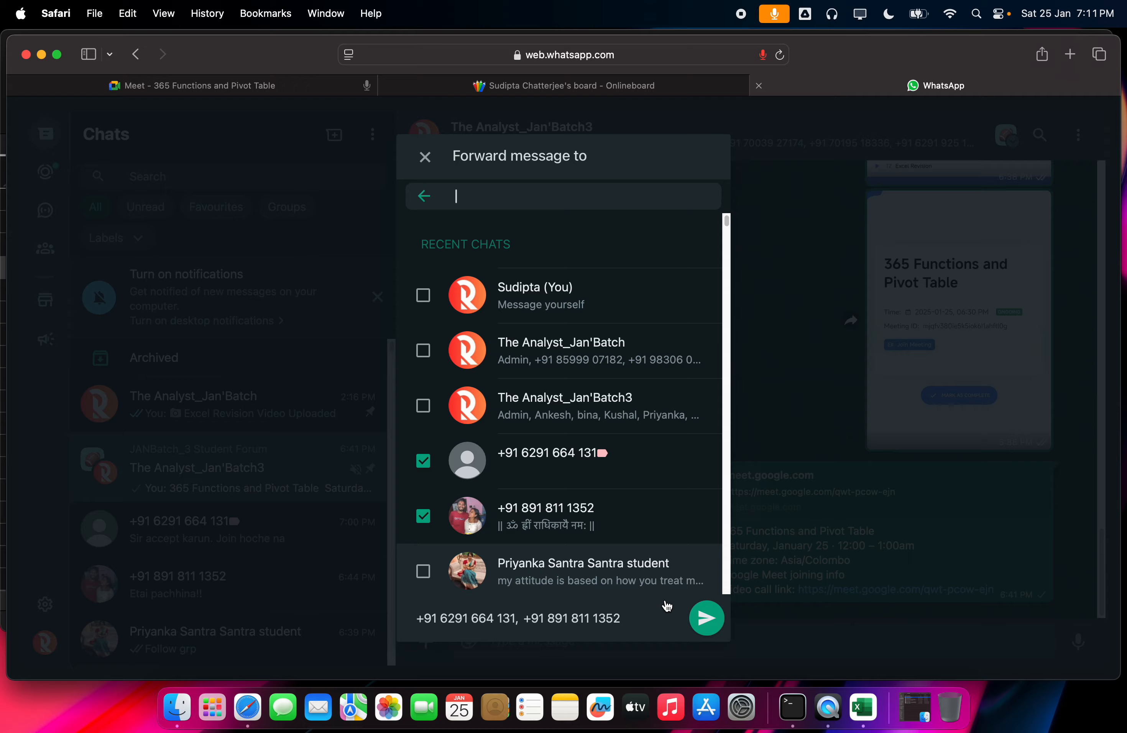
left_click(706, 618)
Step: Close the WhatsApp tab and return to the Meet call
left_click(689, 84)
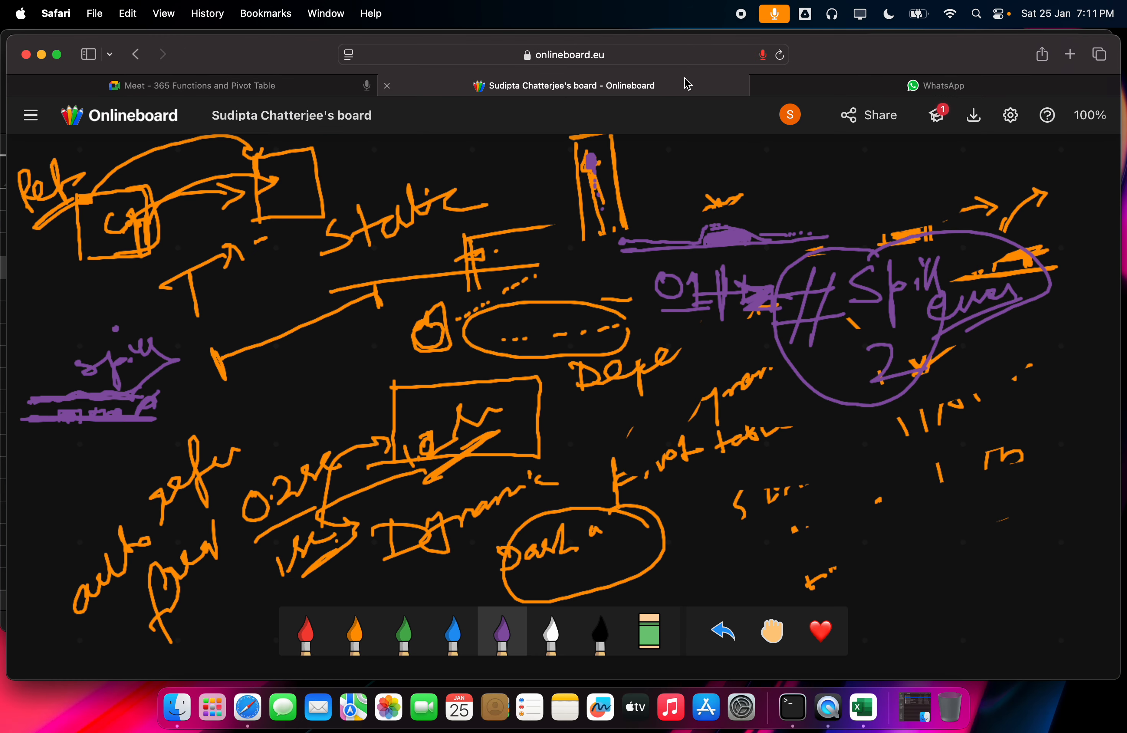
left_click(774, 91)
left_click(761, 86)
left_click(477, 92)
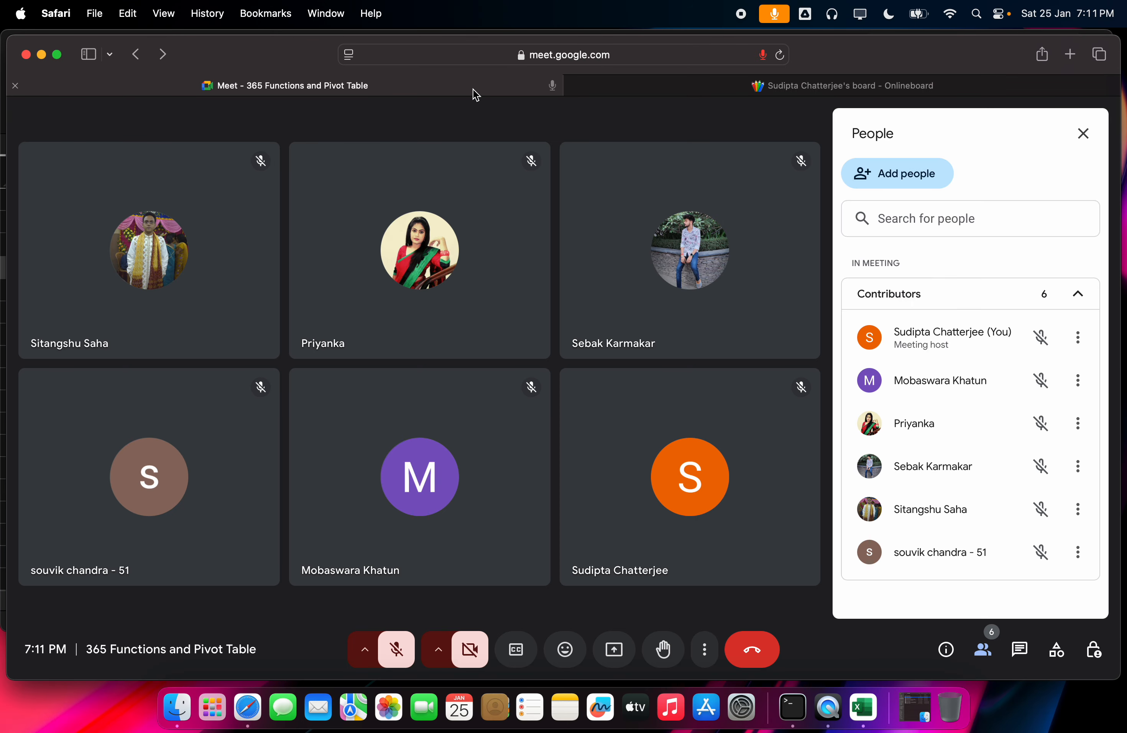
Step: Unmute the microphone and admit the waiting participant, making seven contributors
left_click(396, 649)
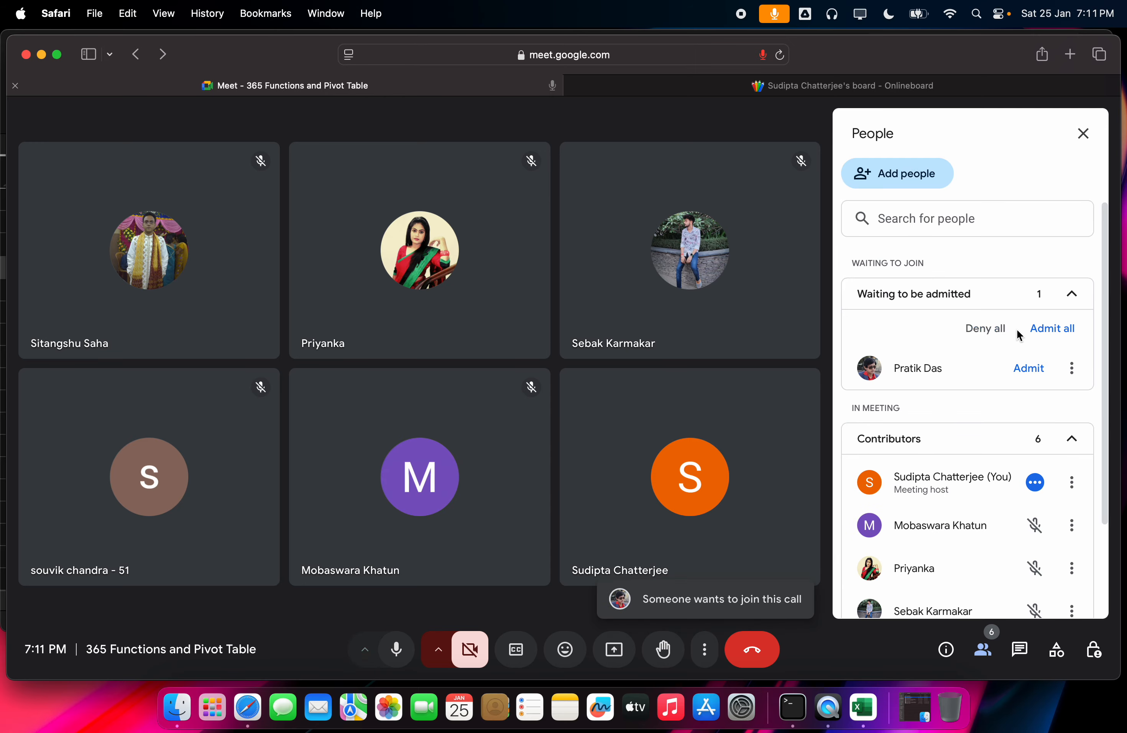
left_click(1045, 338)
left_click(655, 431)
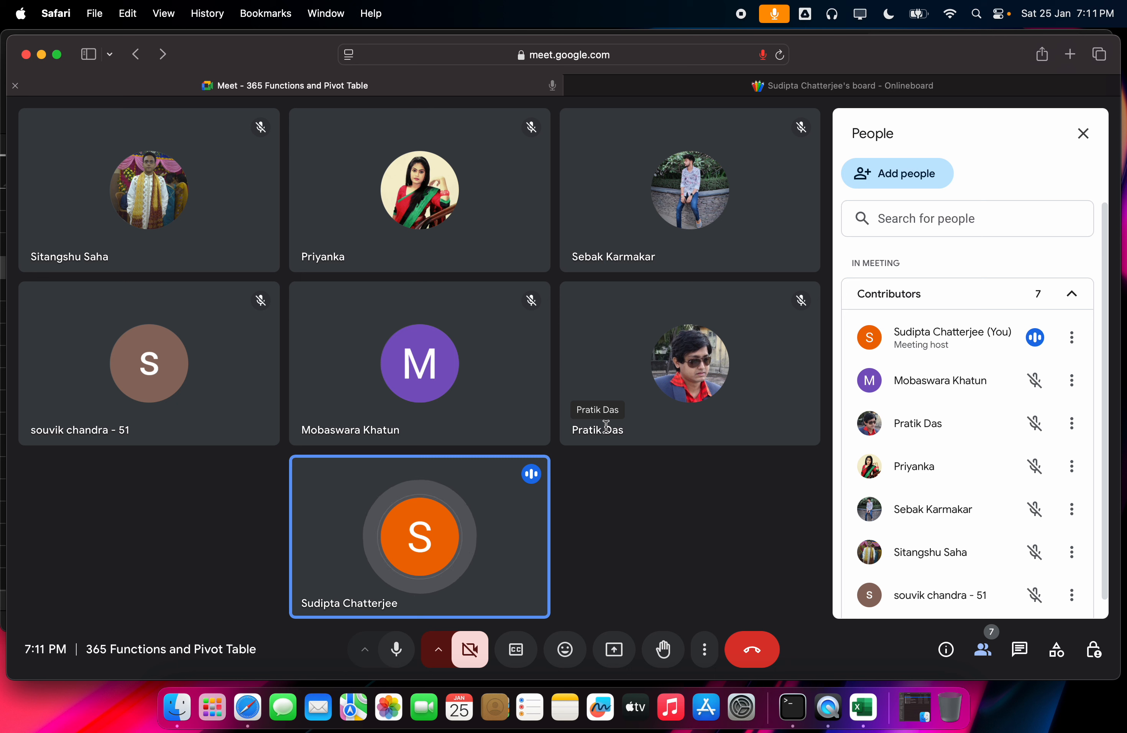
left_click(896, 91)
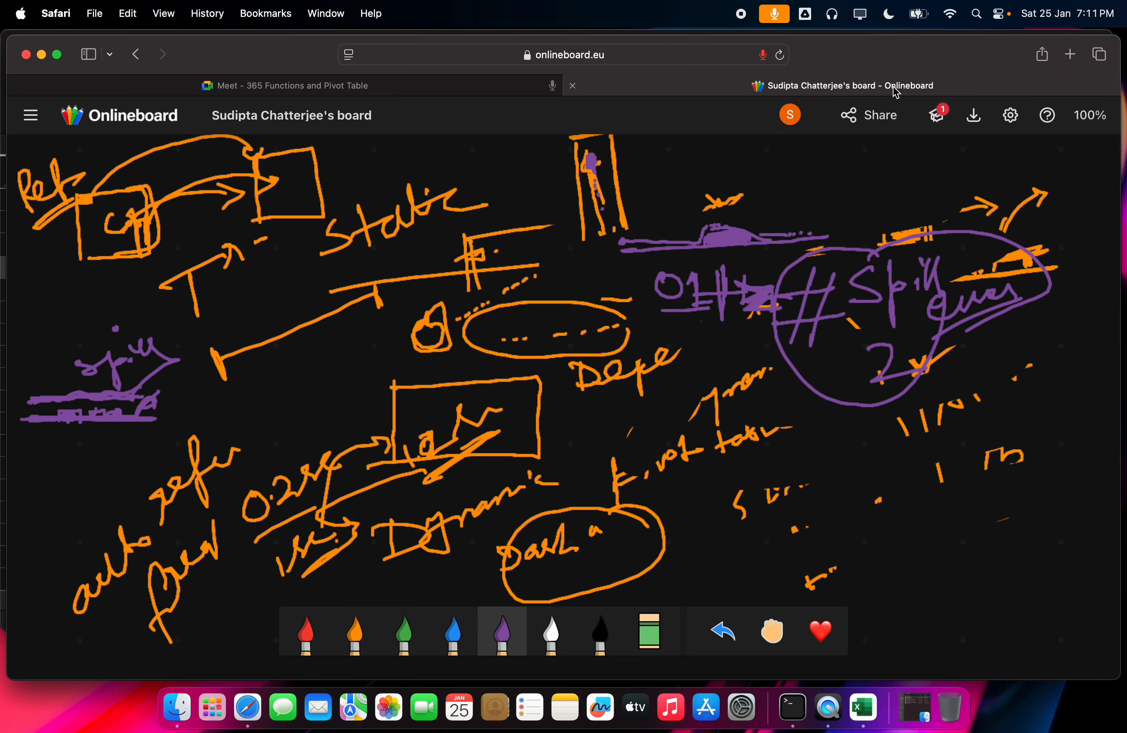
left_click(424, 90)
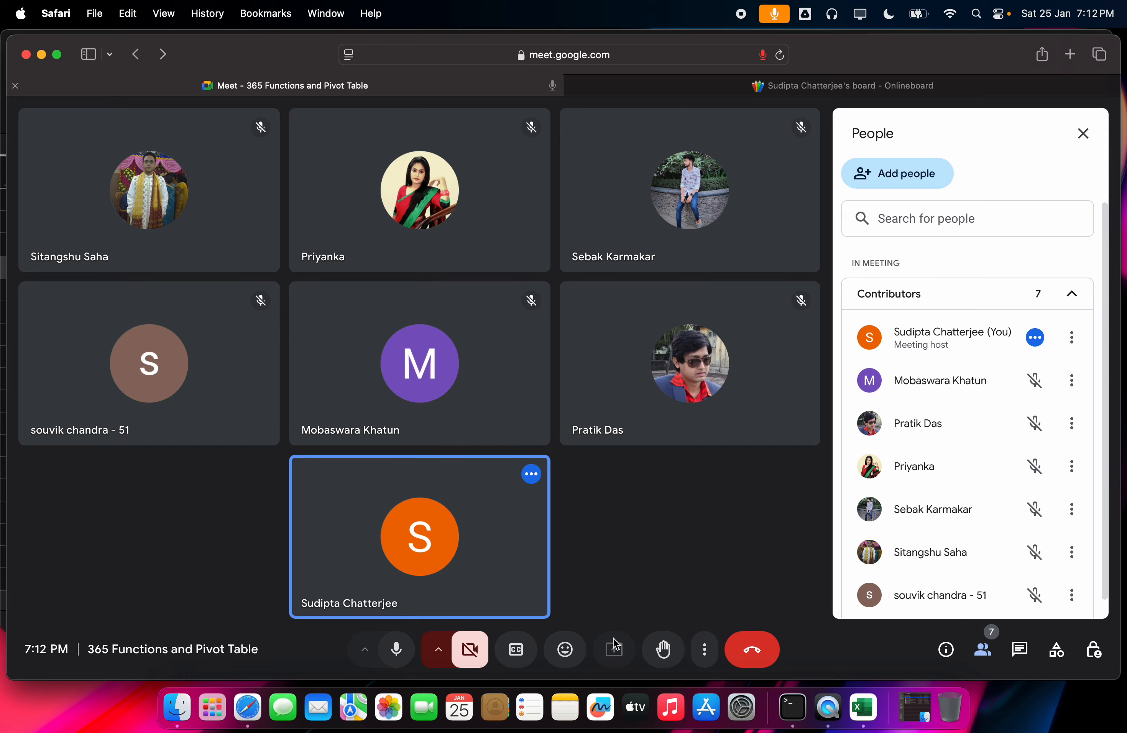
Step: Reload the meeting, rejoin, and turn the microphone on with access allowed
left_click(615, 644)
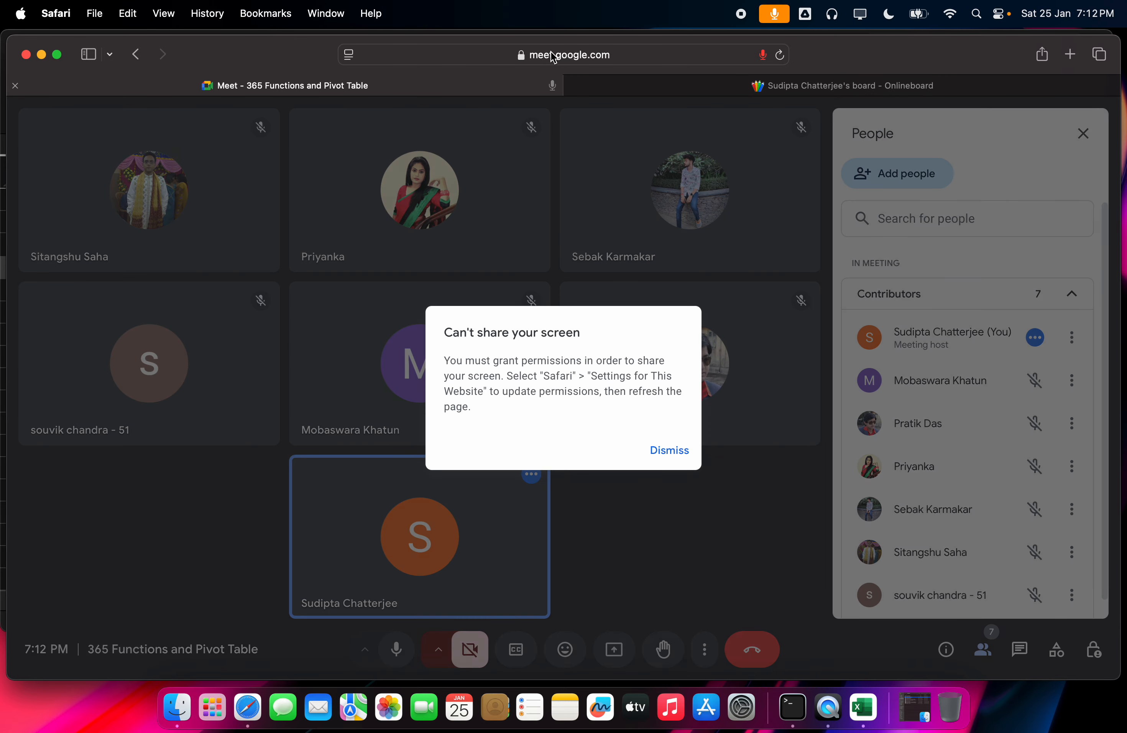
left_click(552, 56)
key("Return")
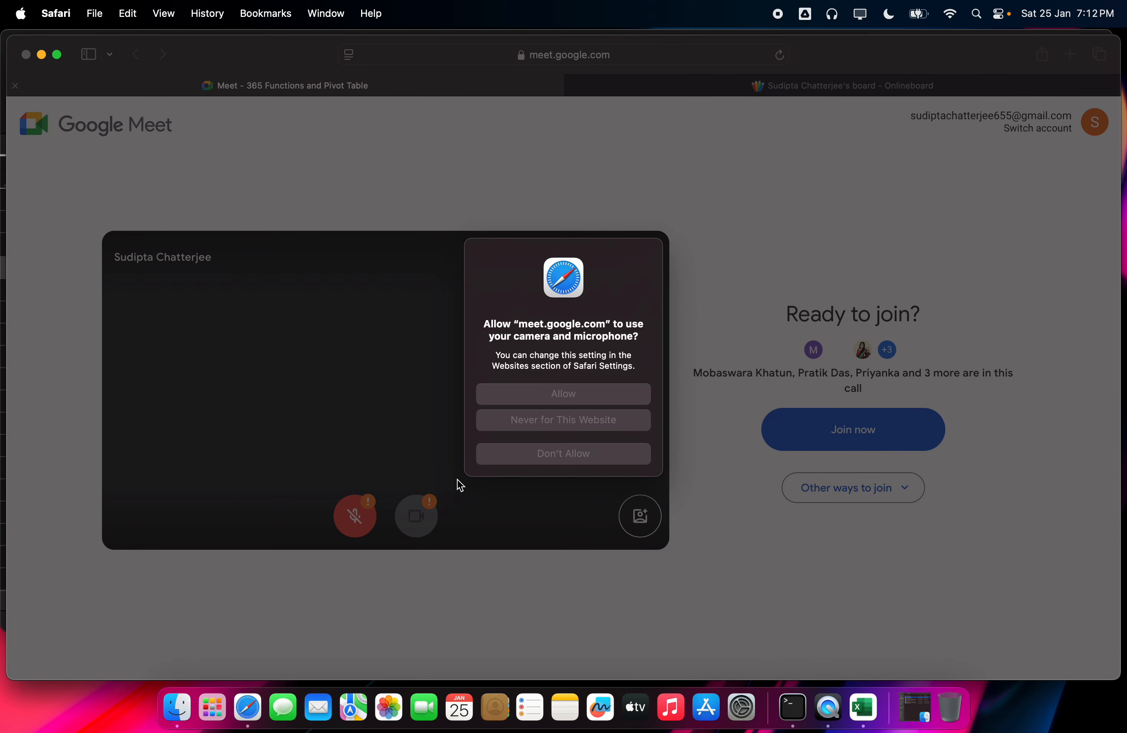
left_click(577, 455)
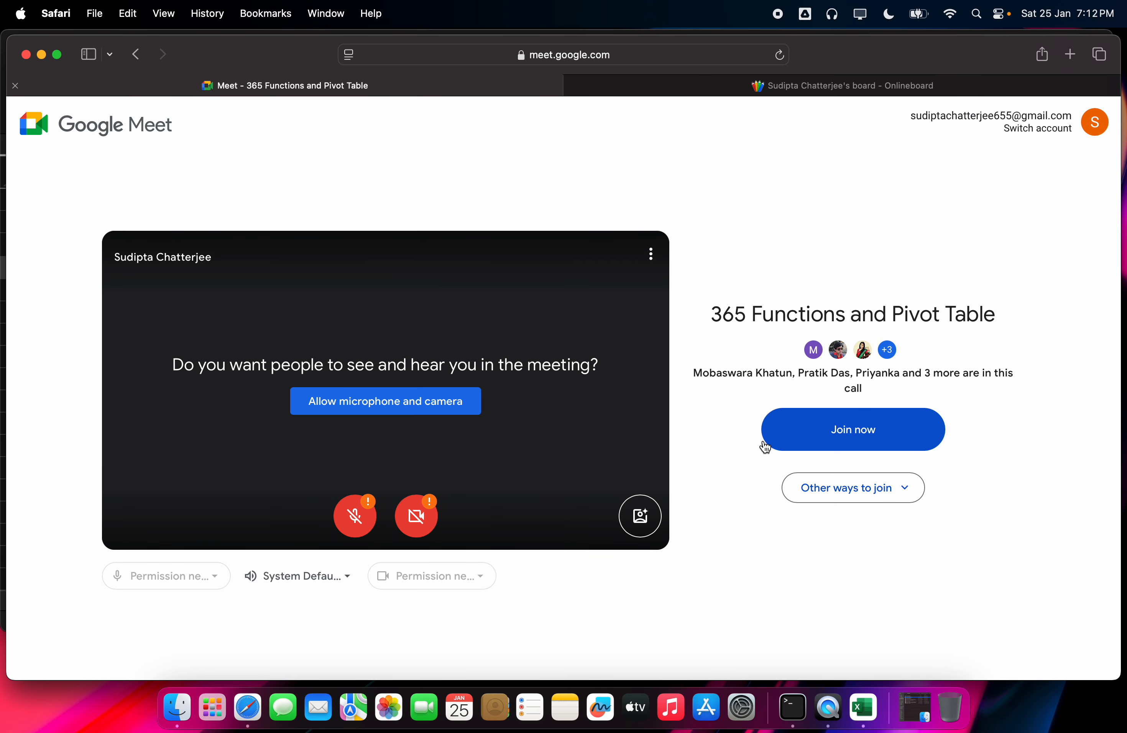
left_click(790, 435)
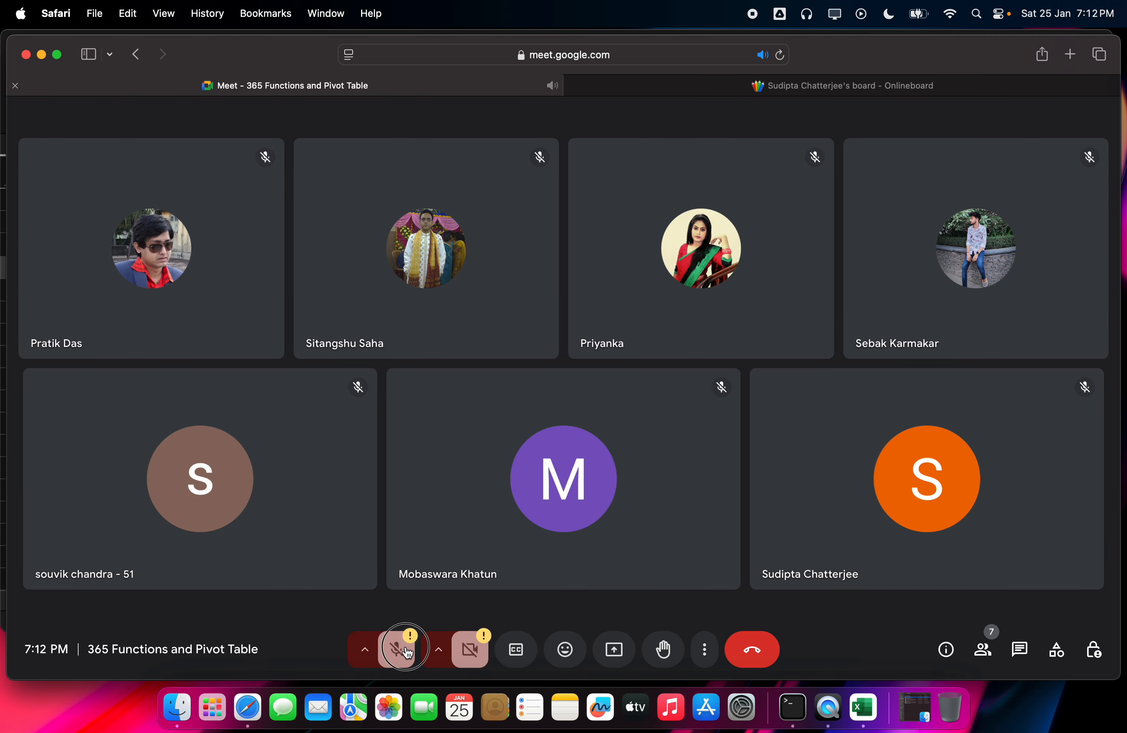
left_click(400, 649)
left_click(595, 394)
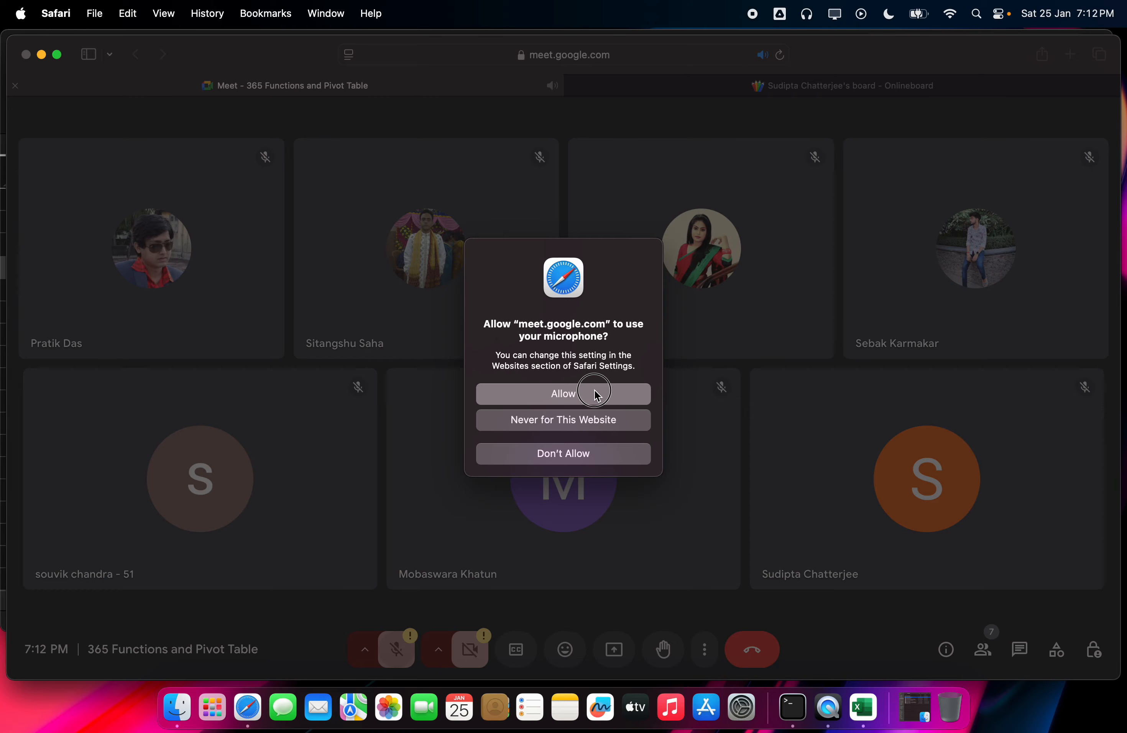
Step: Admit the eighth participant, then dismiss the can't-share-screen warning from another present attempt
left_click(1050, 591)
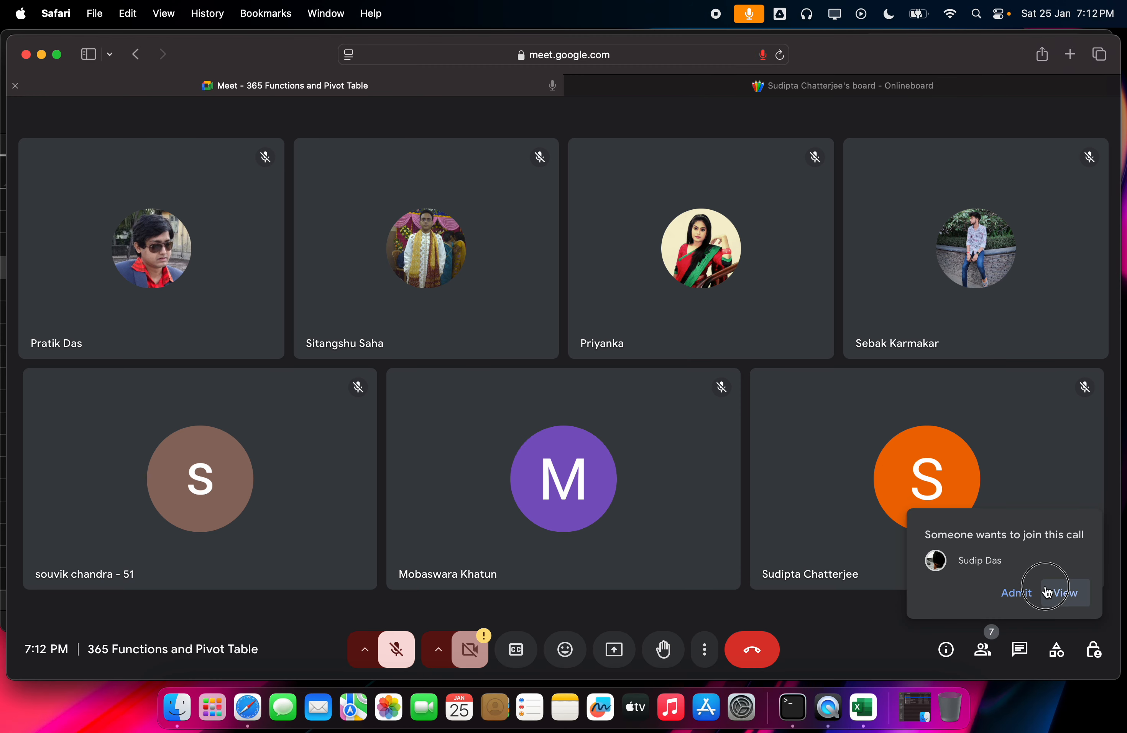
left_click(1017, 593)
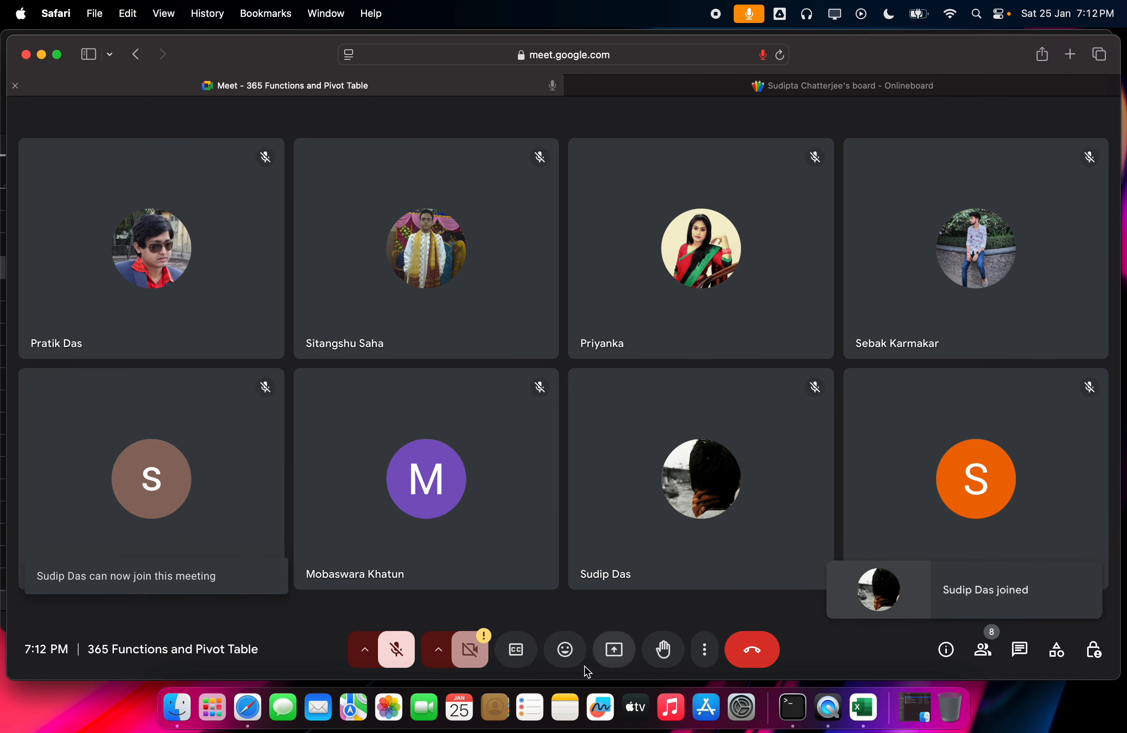
left_click(615, 650)
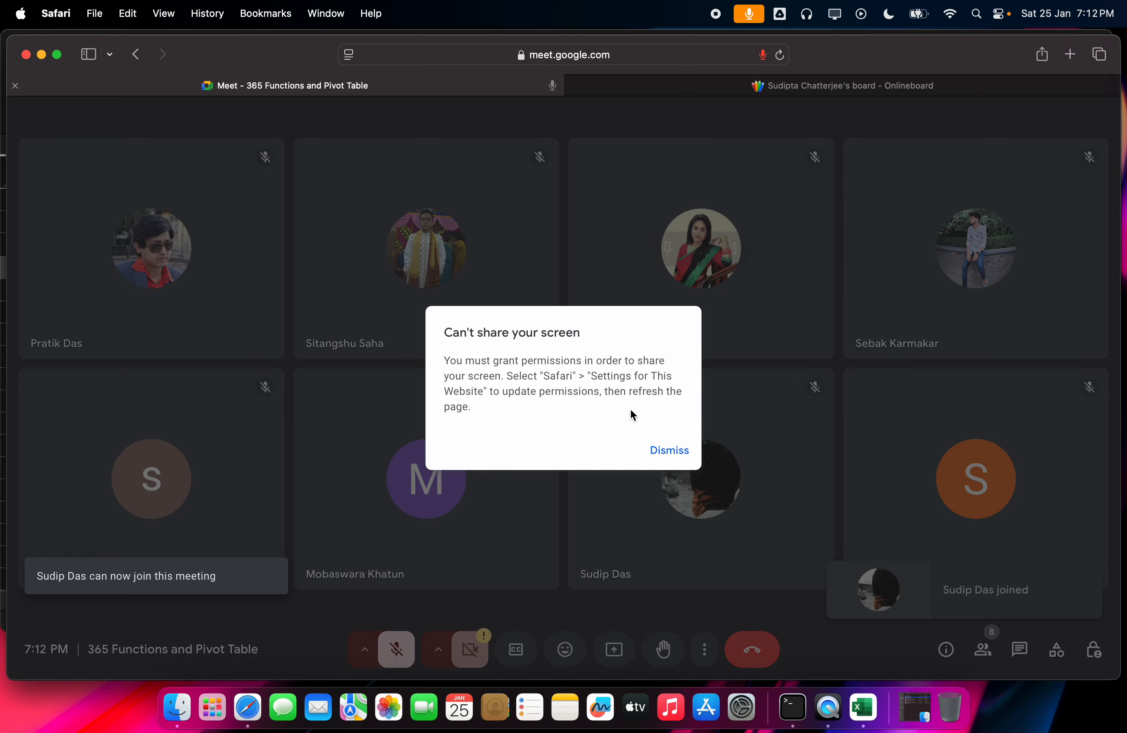
left_click(660, 455)
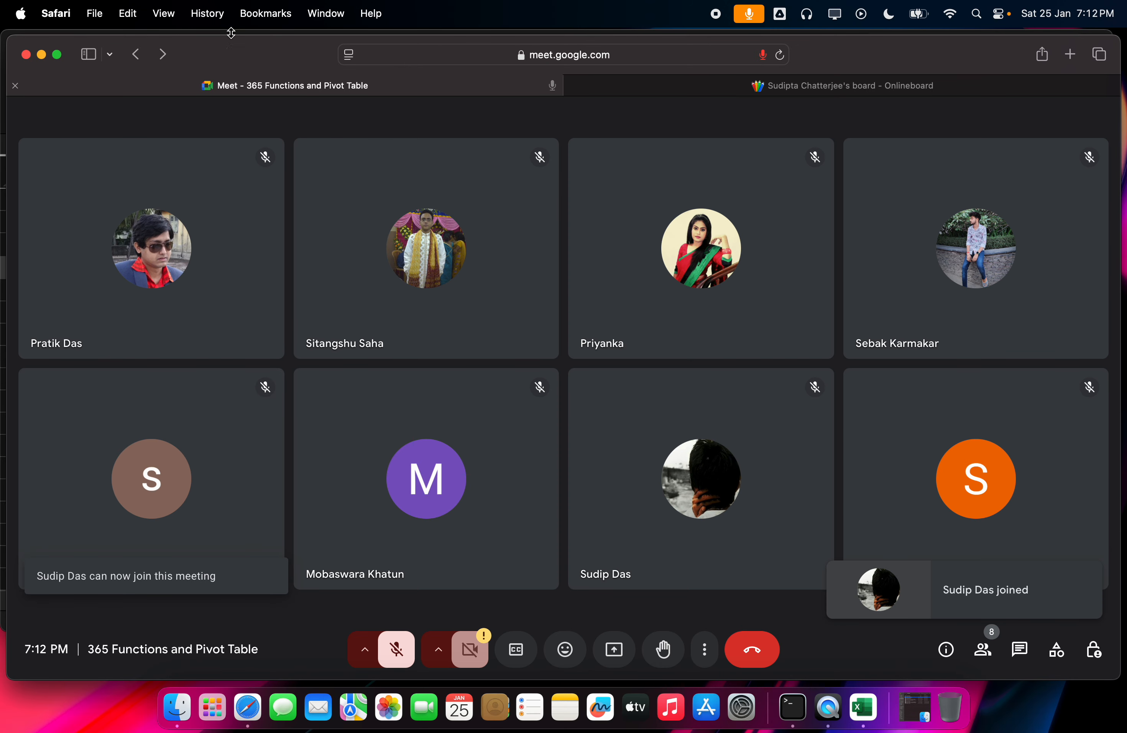
Step: Select the meeting address in Safari and switch briefly to the whiteboard tab and back
left_click(564, 55)
left_click(523, 55)
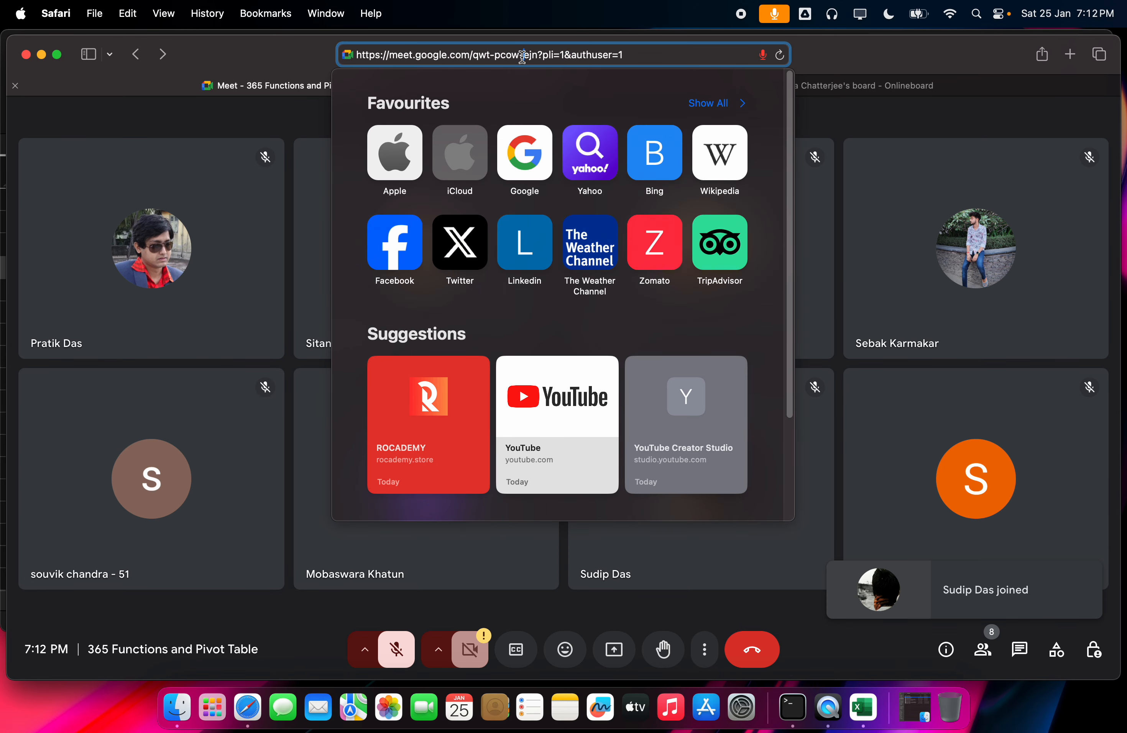
key("super+a")
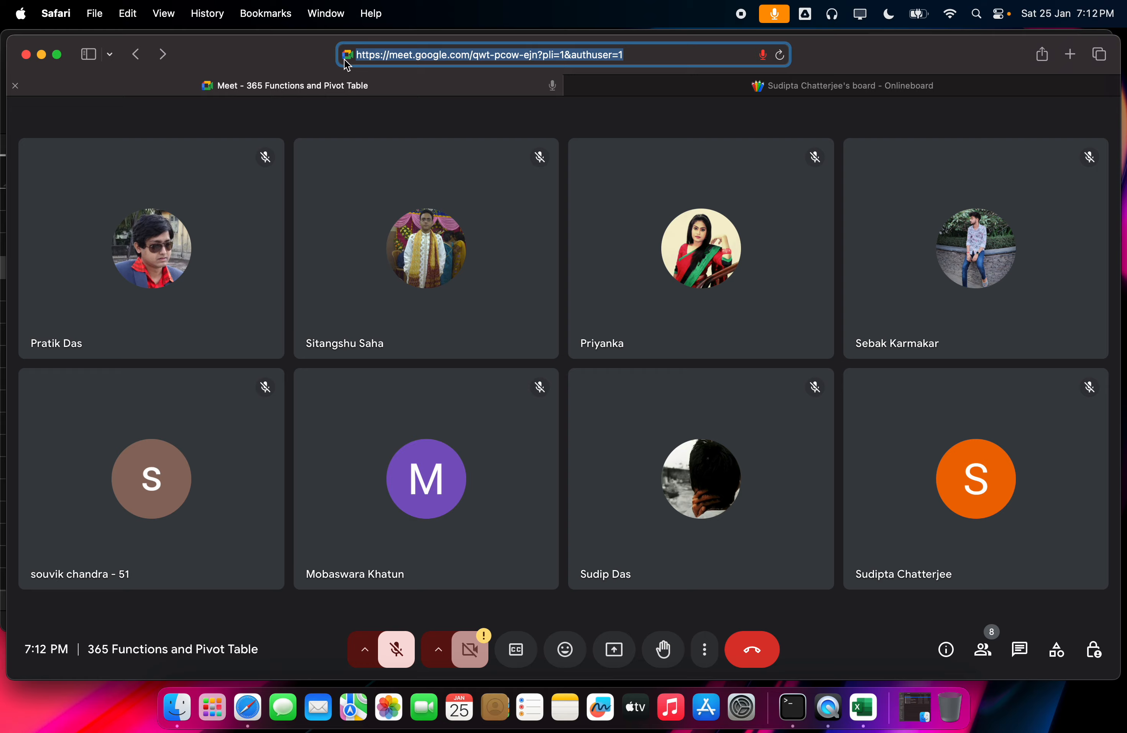
left_click(604, 95)
left_click(508, 92)
Step: Change meet.google.com's Screen Sharing permission from Deny to Ask, then bring up the presenting options
left_click(350, 55)
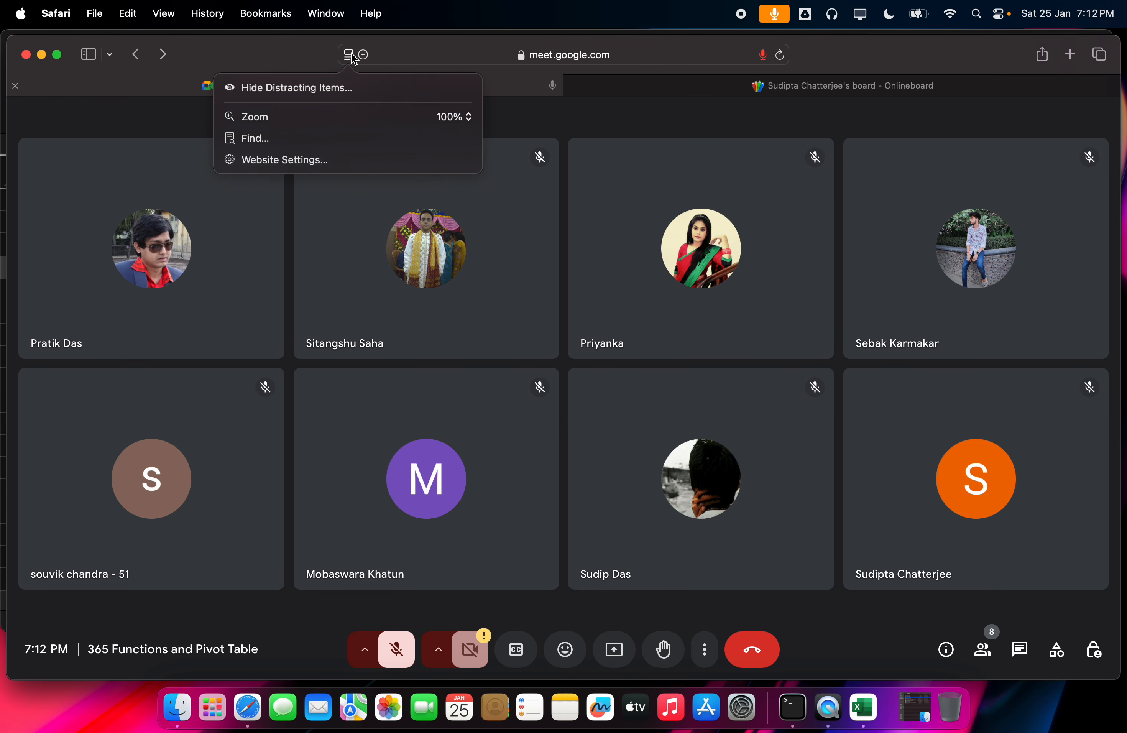
left_click(327, 160)
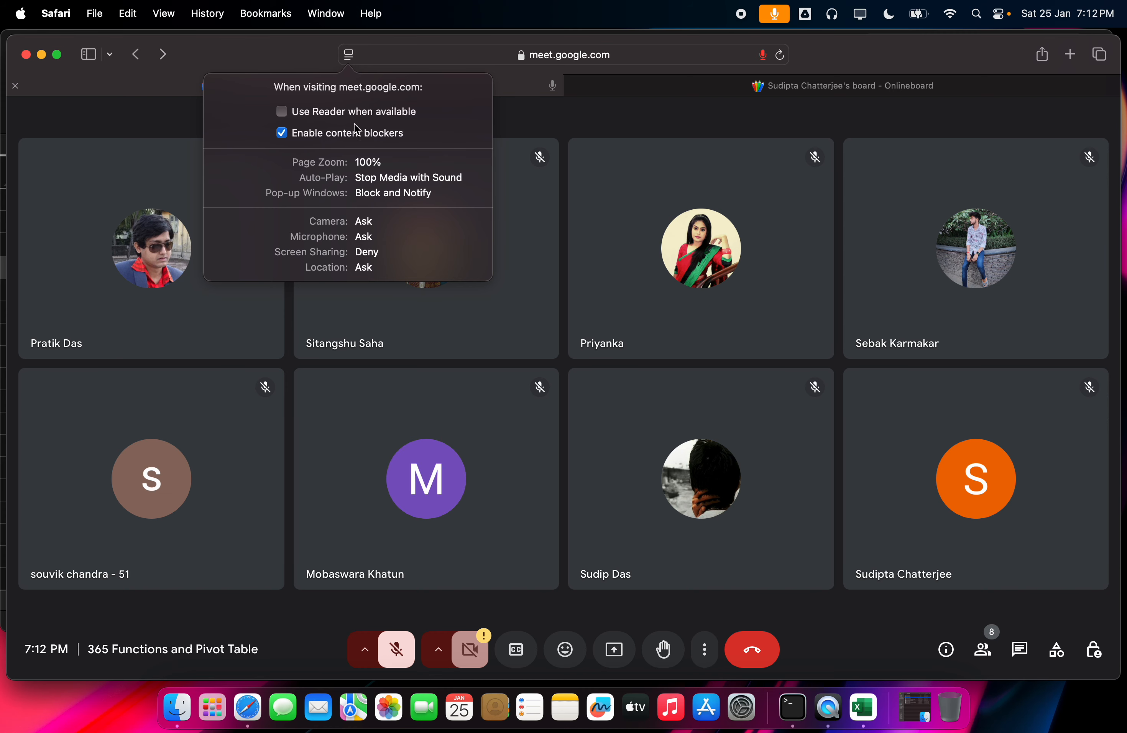
left_click(372, 252)
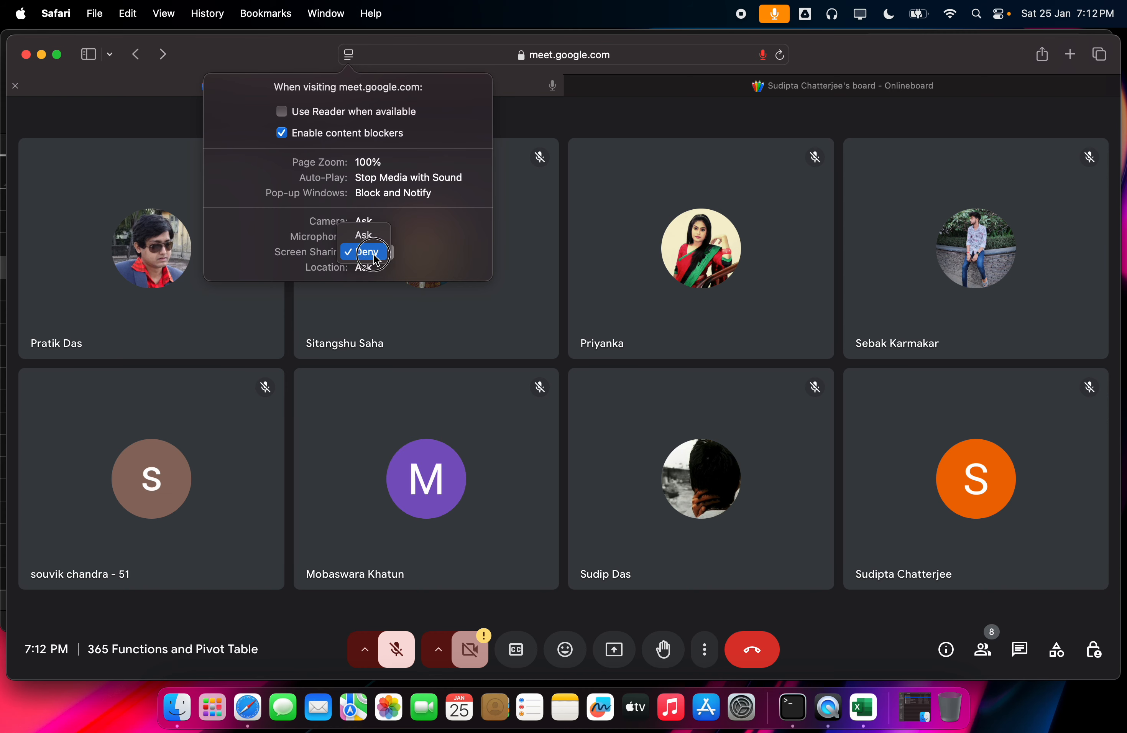
left_click(371, 236)
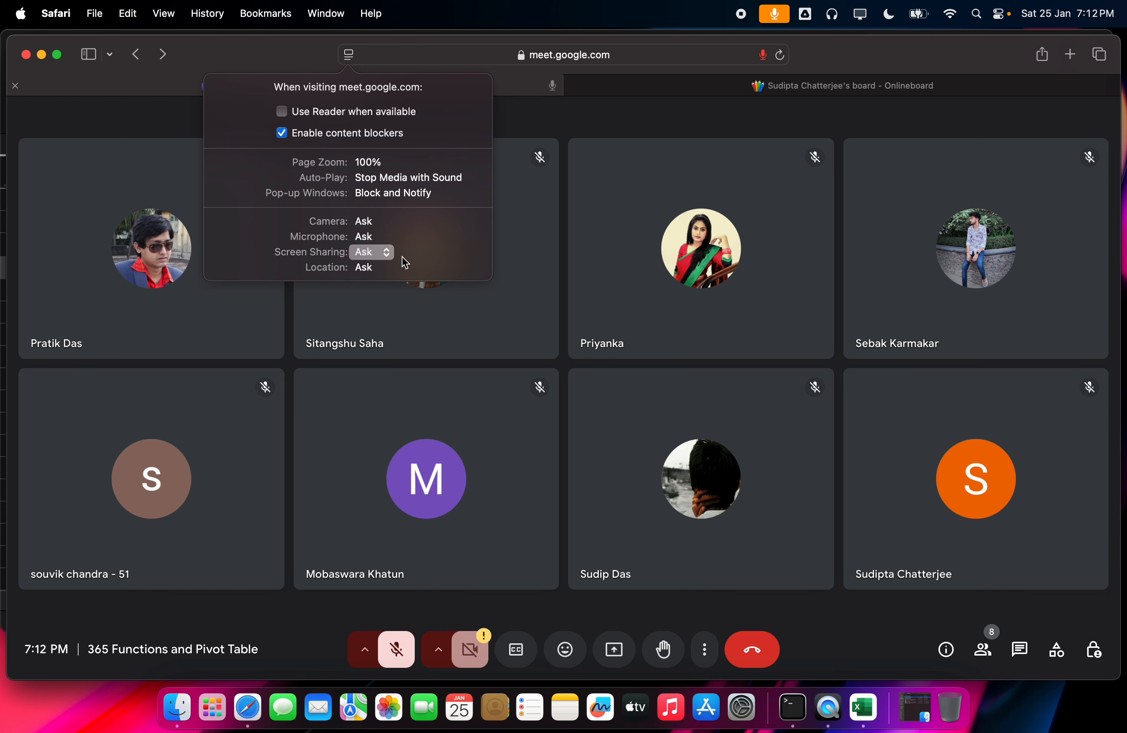
left_click(538, 316)
right_click(617, 642)
Step: Allow Safari to share the screen and present the entire screen to the class
left_click(620, 648)
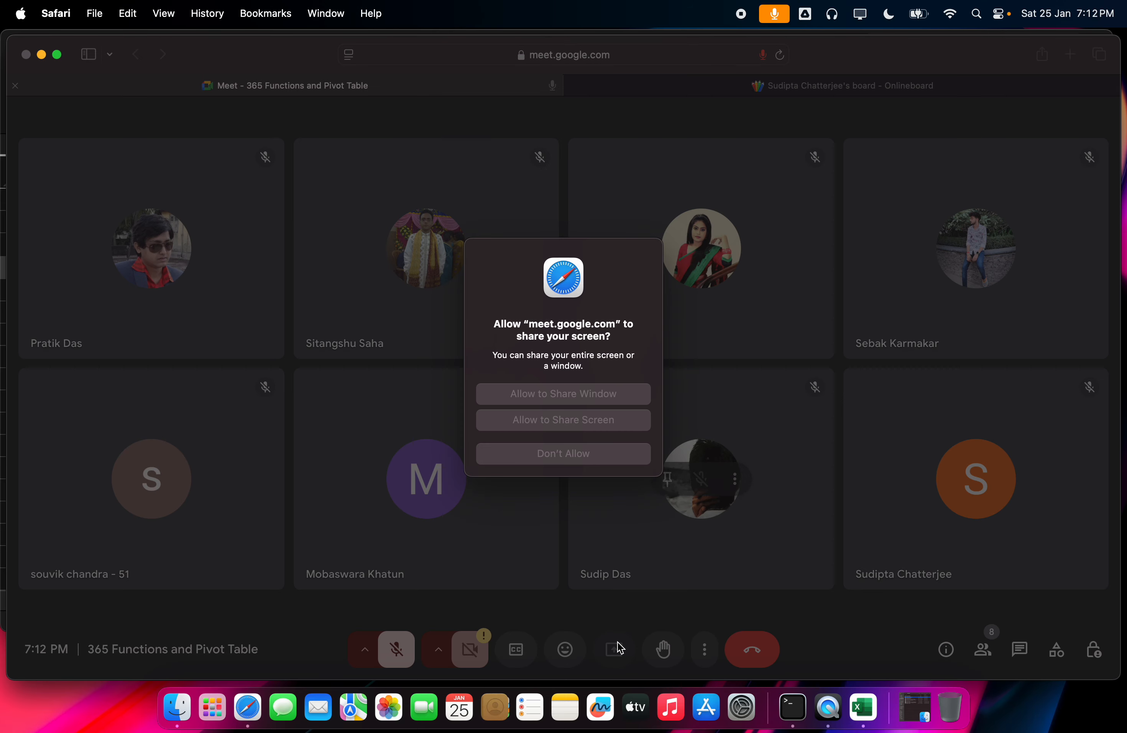
left_click(587, 420)
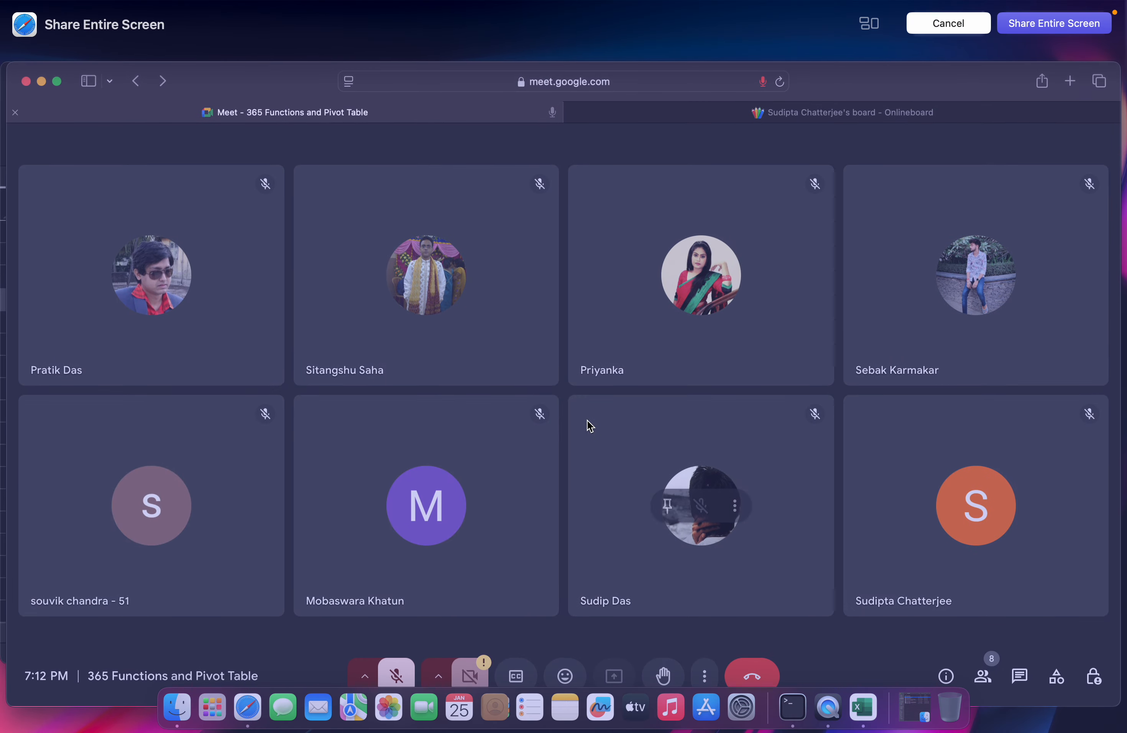
left_click(1092, 21)
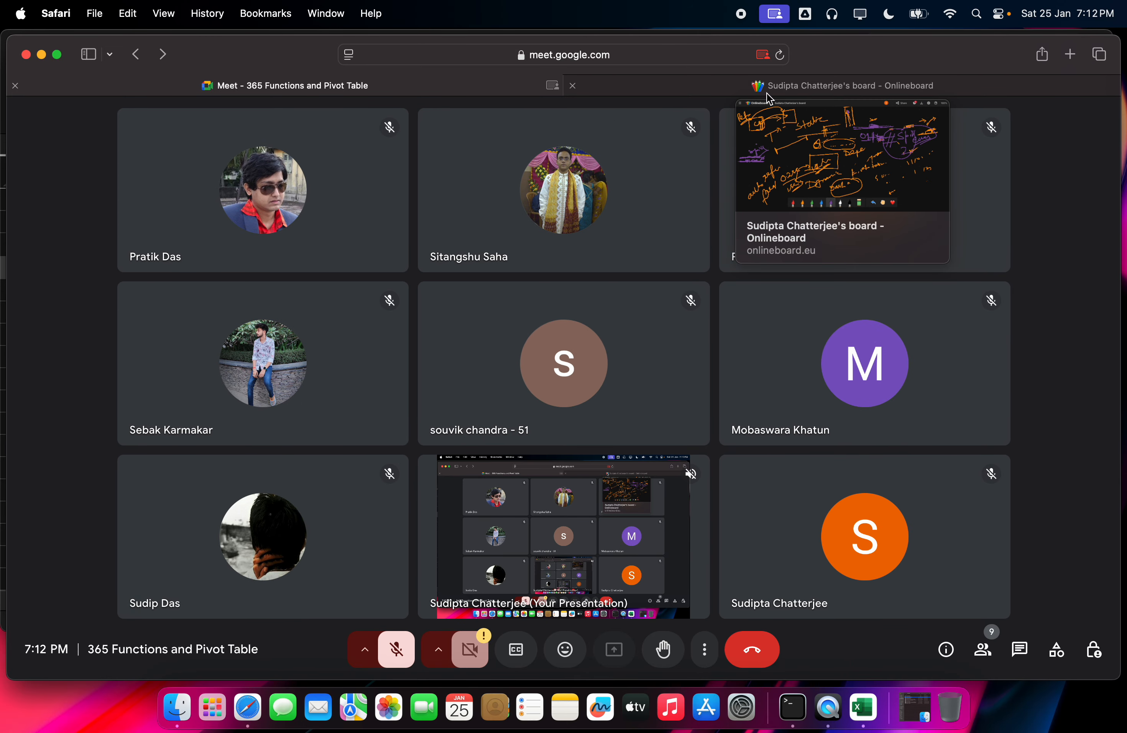
mouse_move(898, 362)
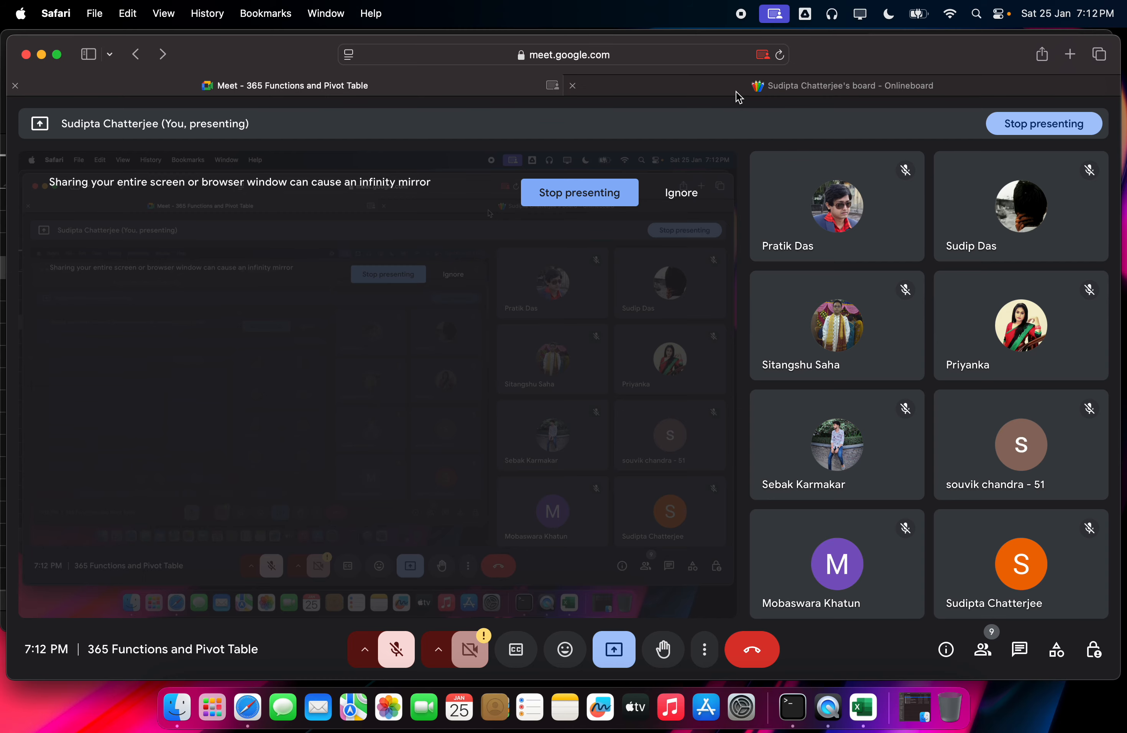
mouse_move(738, 91)
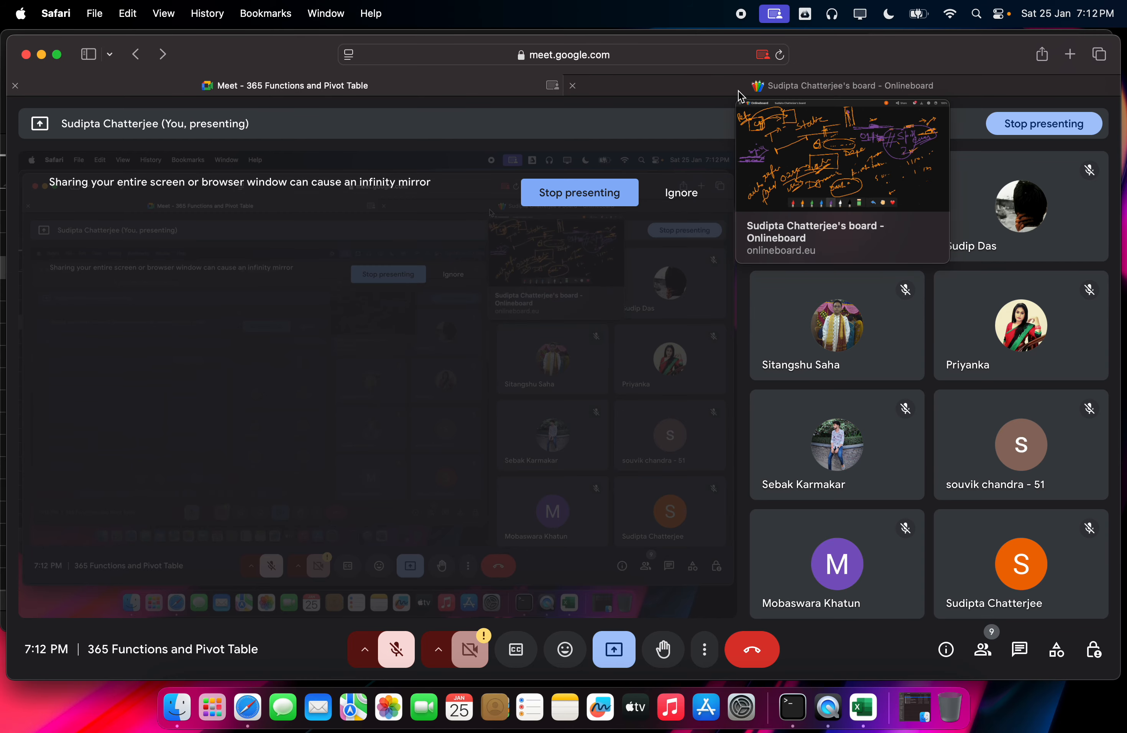
Step: Open the Rocademy account dashboard with enrolled courses in a new tab, then return to Meet
left_click(738, 90)
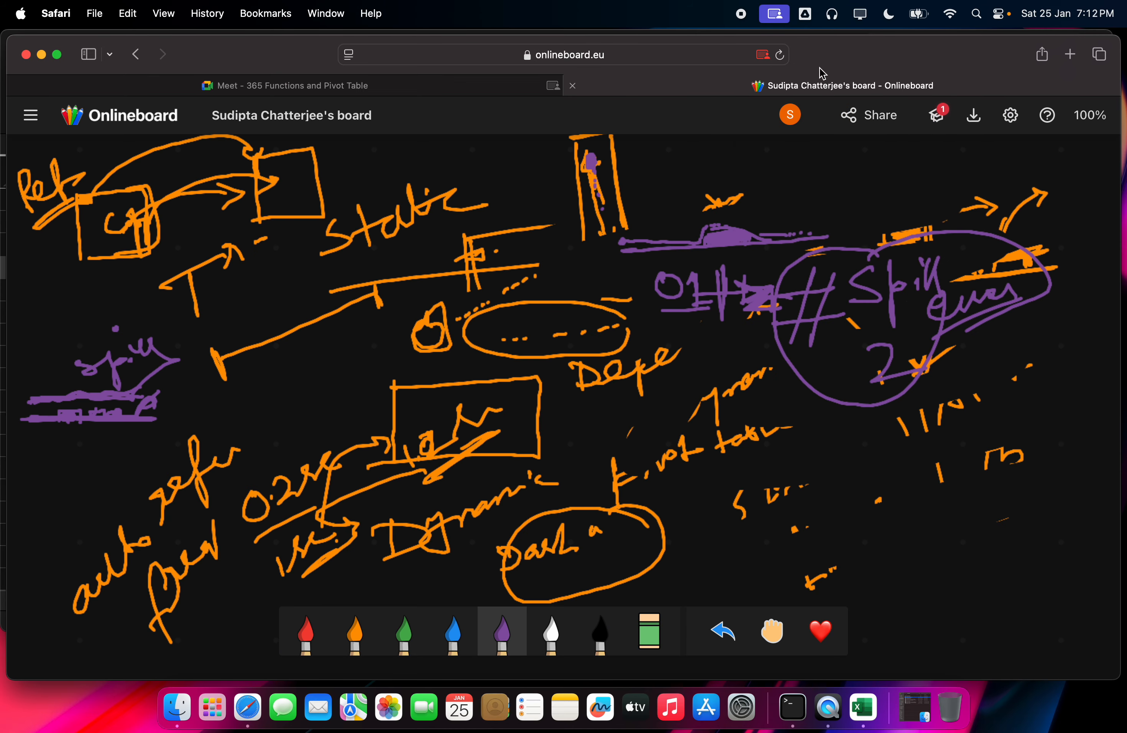
left_click(1070, 54)
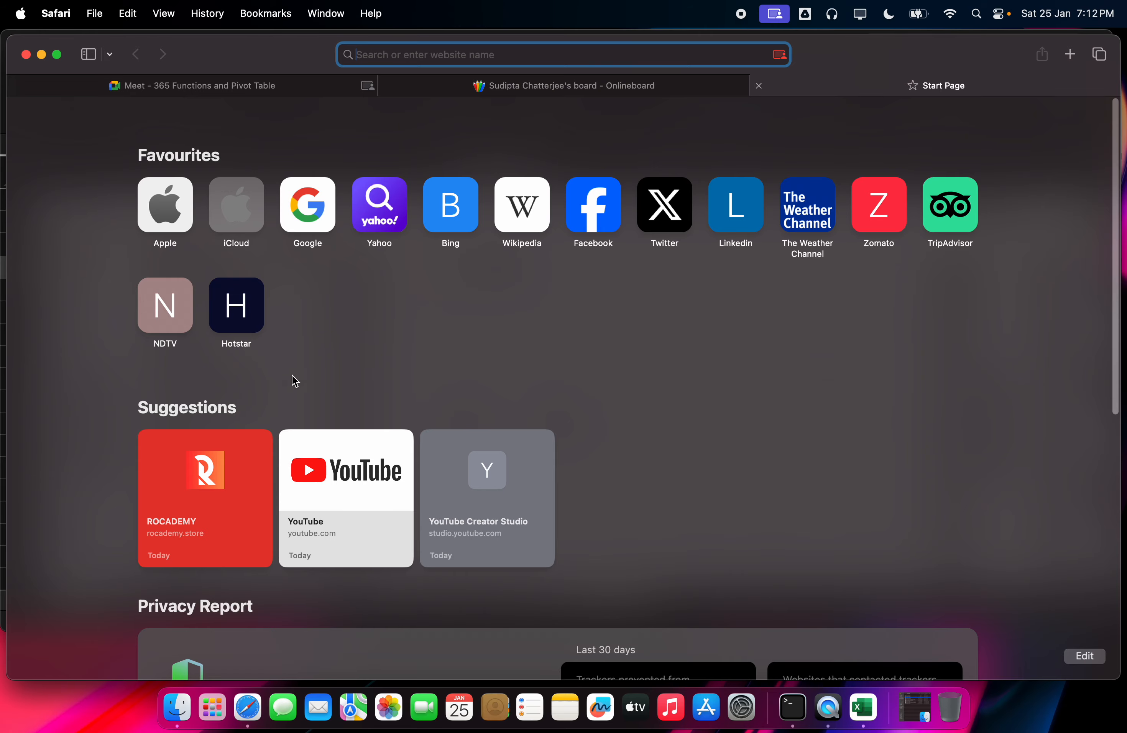
left_click(198, 465)
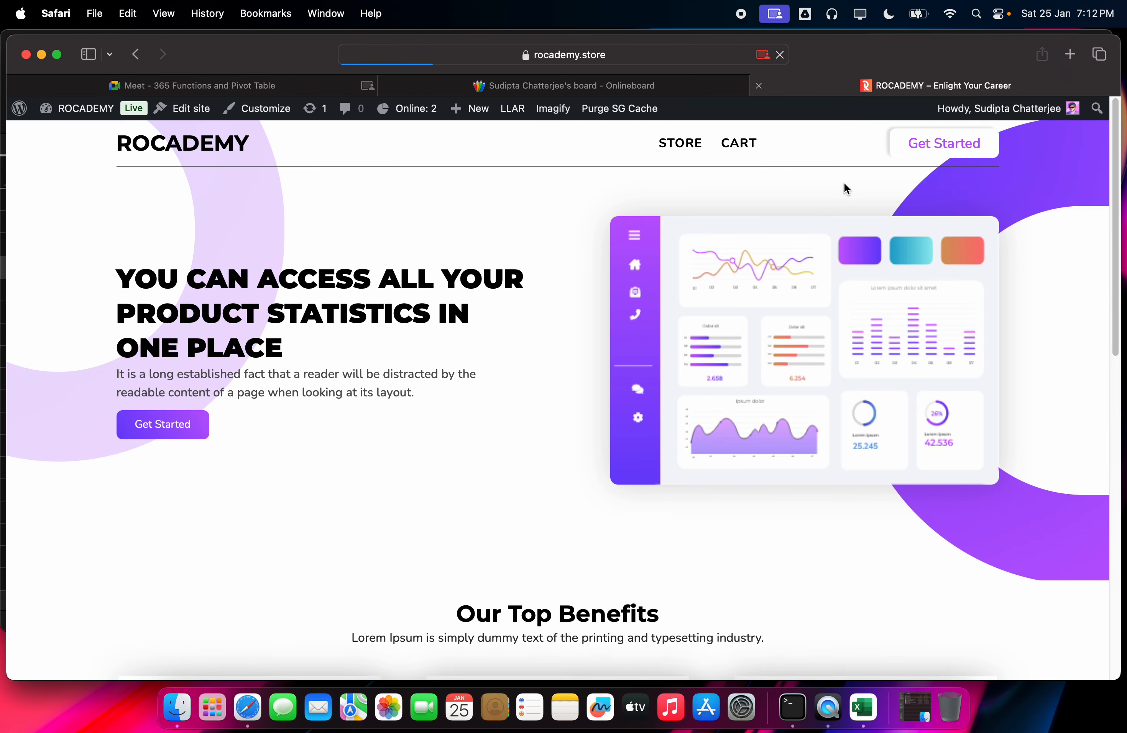
left_click(926, 151)
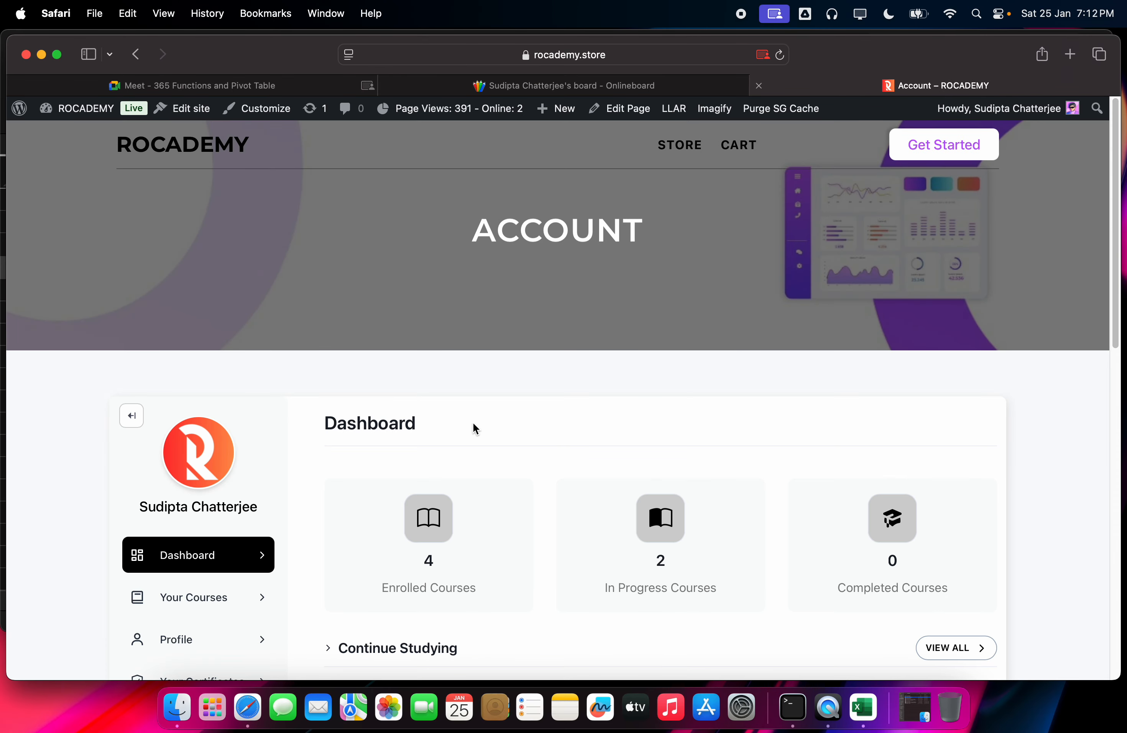
scroll(233, 541, "down", 5)
scroll(221, 495, "down", 6)
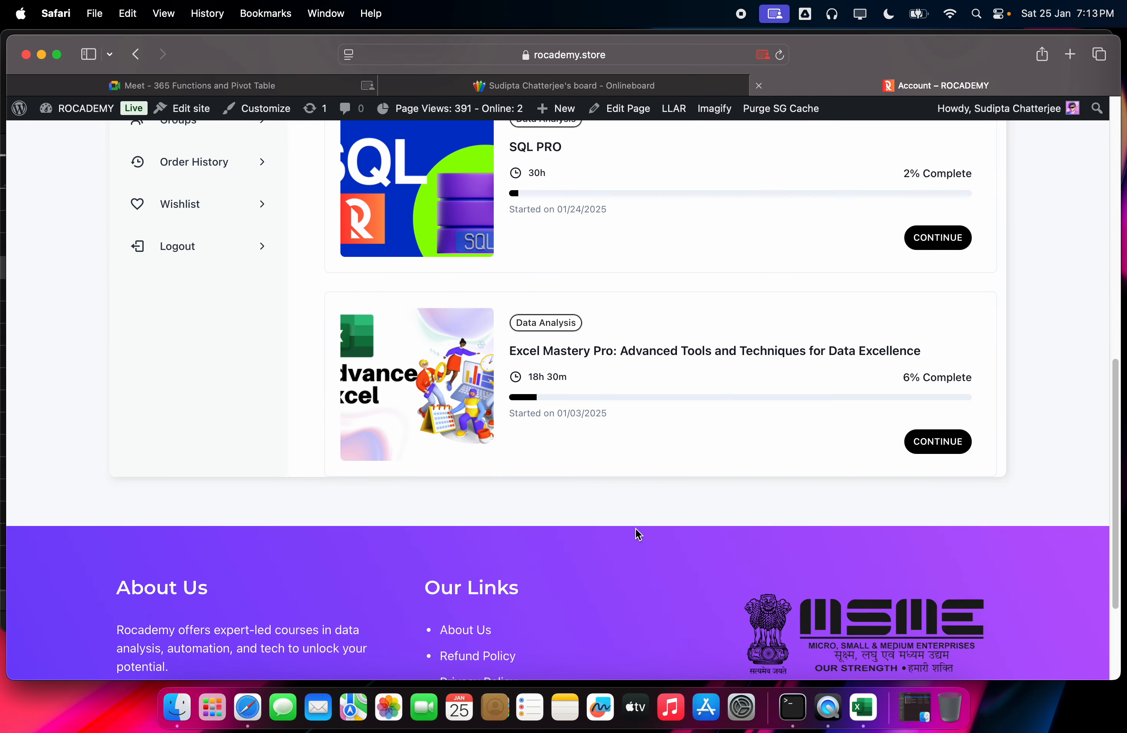
left_click(144, 84)
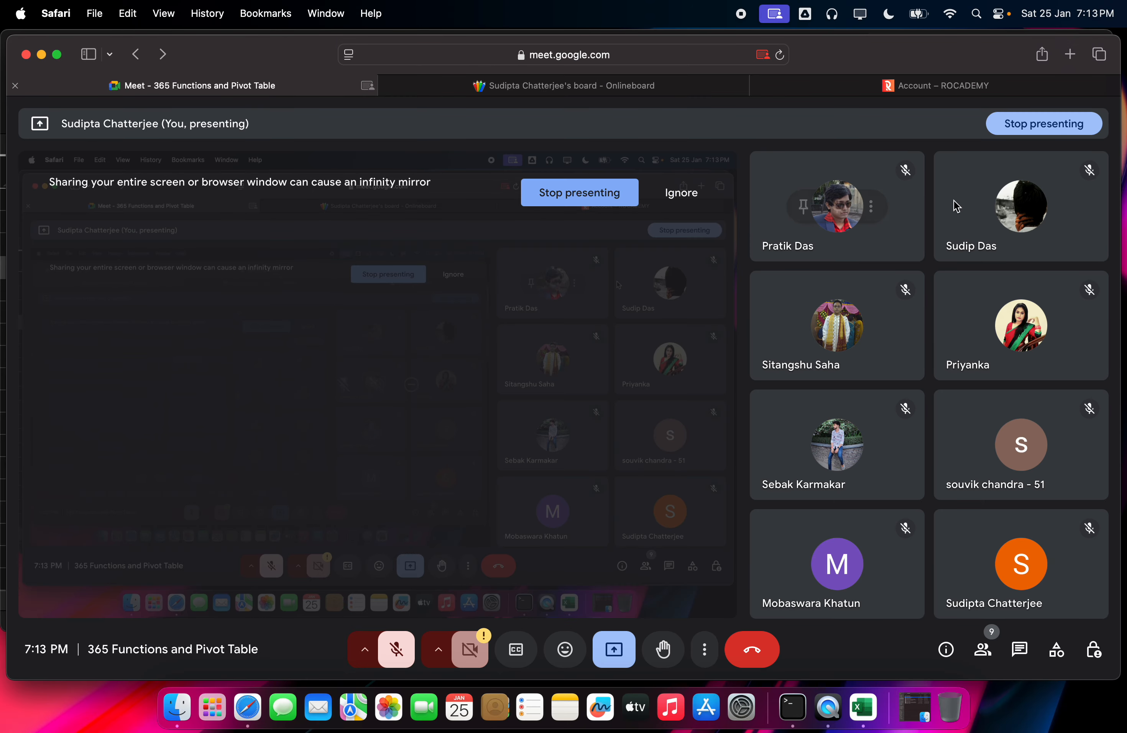
Step: Unmute the Meet microphone and return to the Rocademy tab showing SQL PRO and Excel Mastery Pro
mouse_move(957, 206)
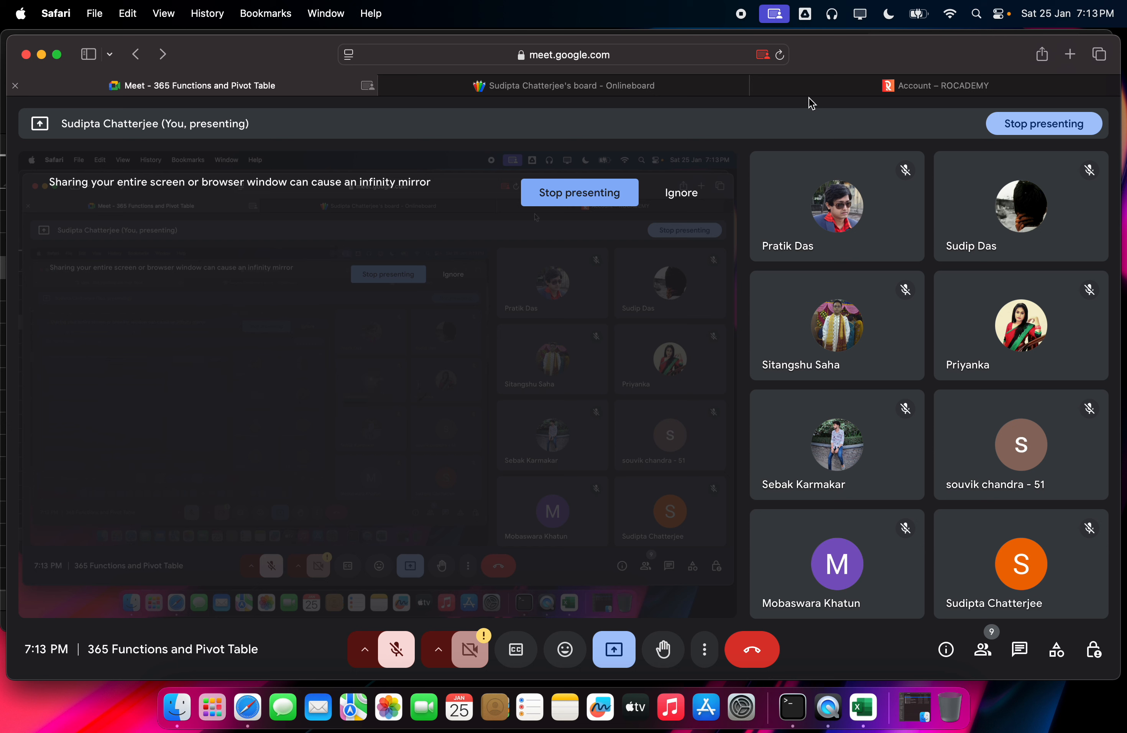
left_click(396, 649)
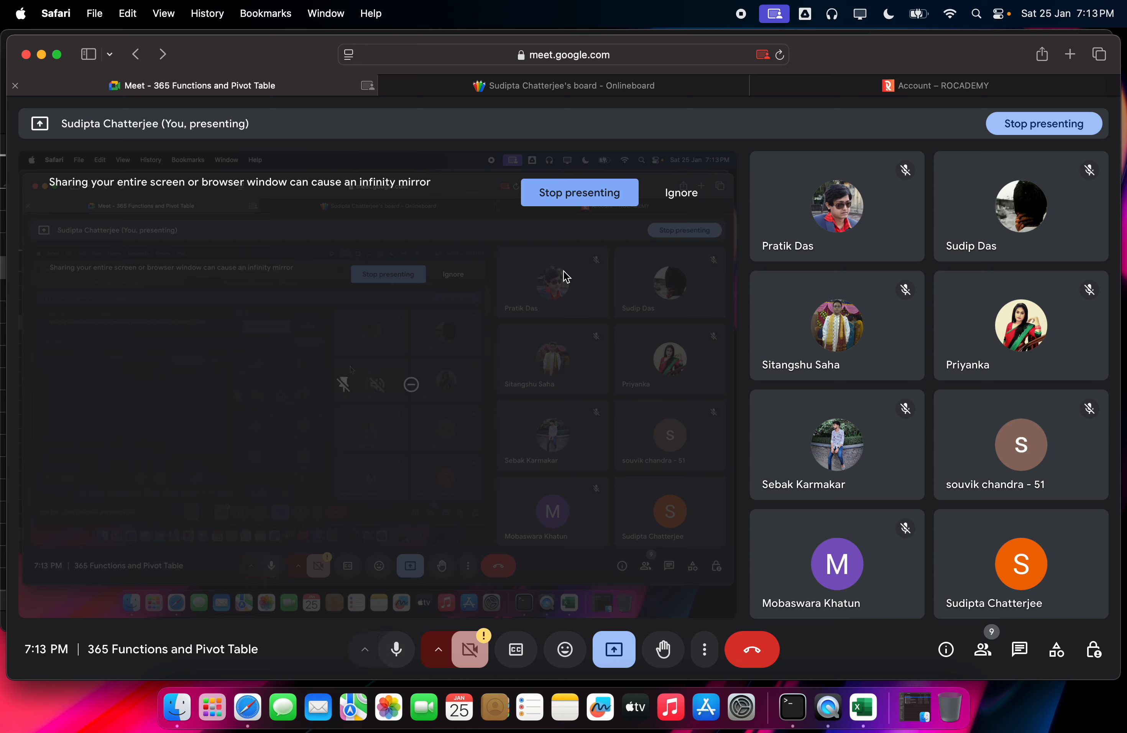
mouse_move(936, 88)
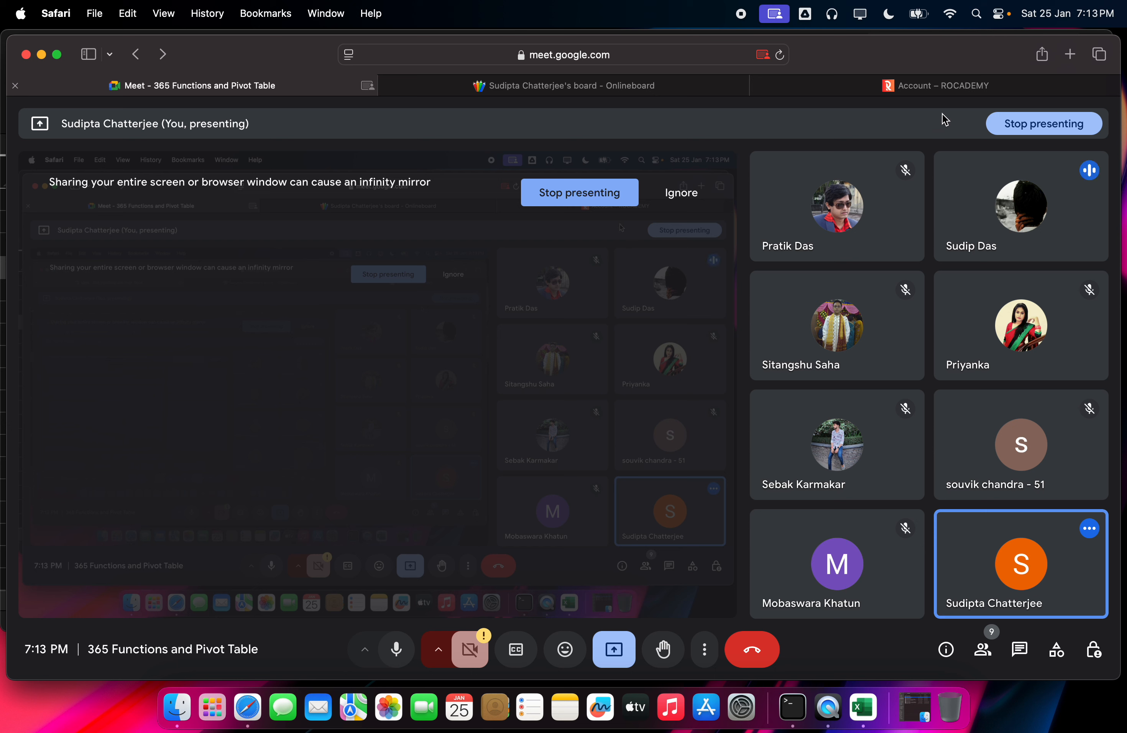
left_click(924, 87)
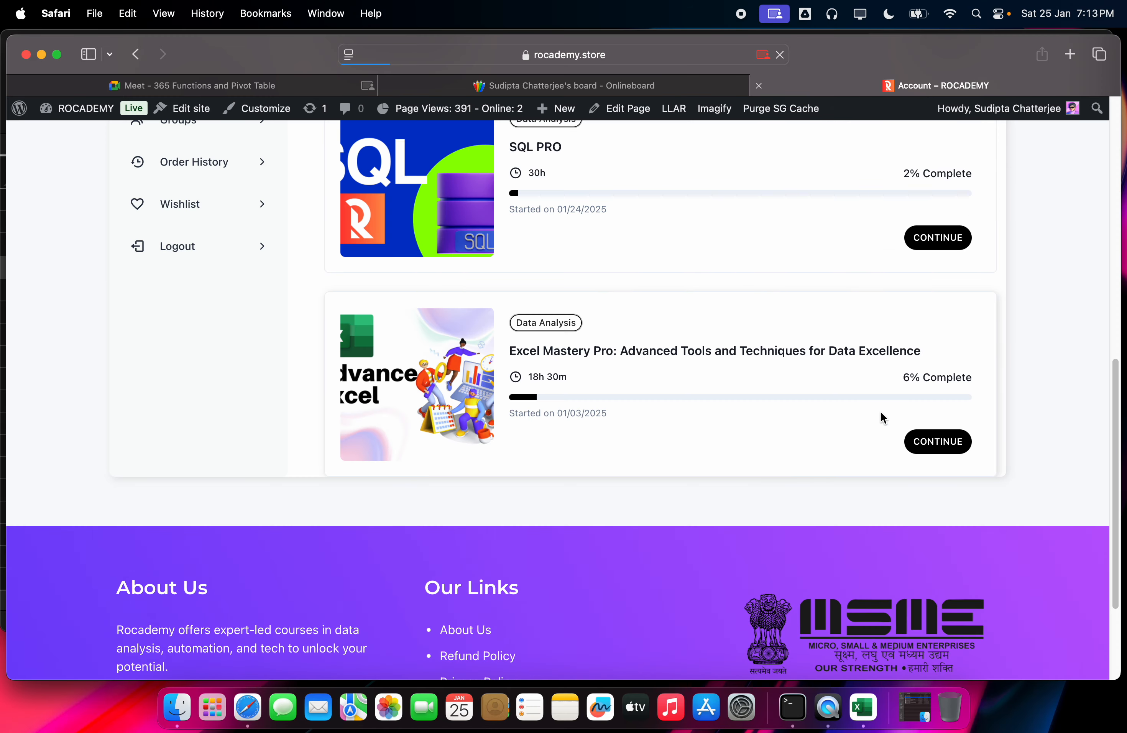
Step: Continue Excel Mastery Pro and open lesson 13, 365 Functions and Pivot Table, selecting its heading
left_click(928, 442)
scroll(205, 354, "down", 2)
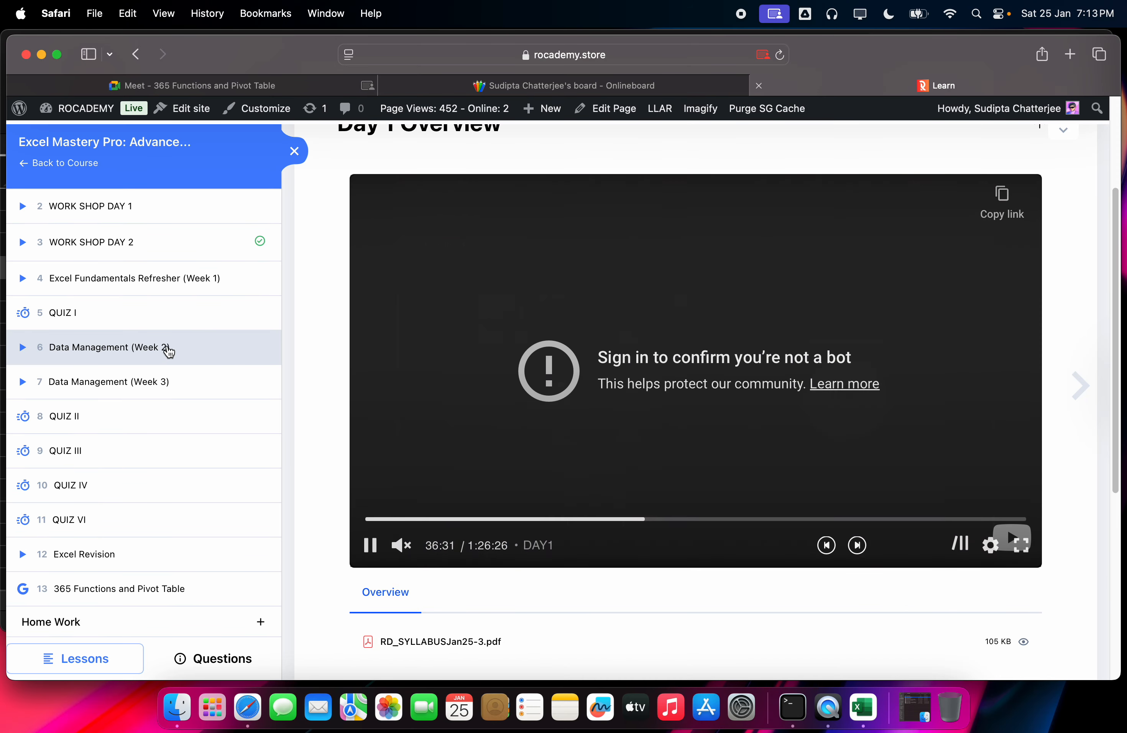
left_click(128, 590)
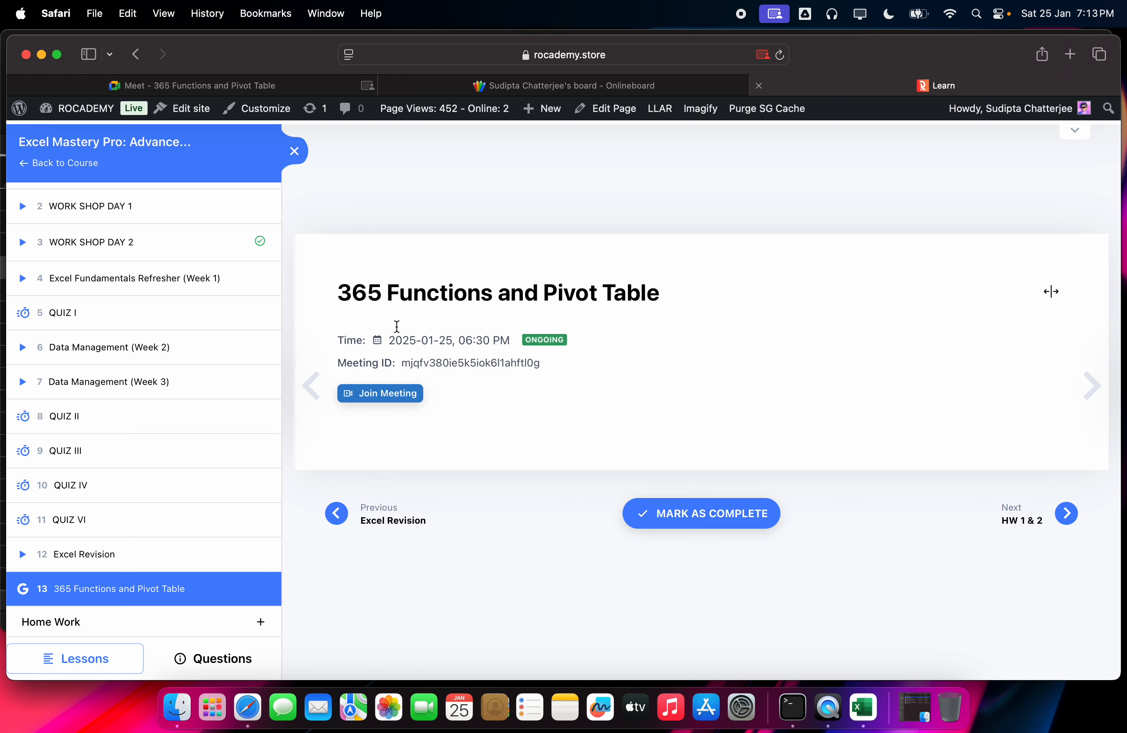
triple_click(386, 298)
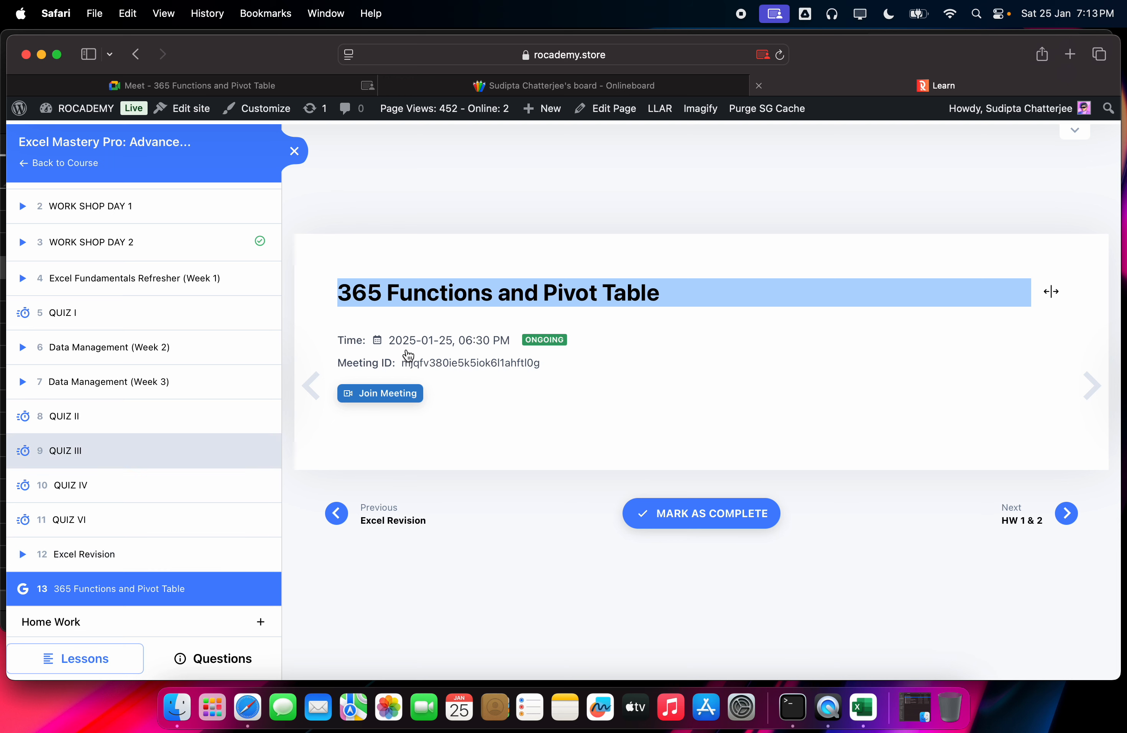
Step: Visit the Excel Revision lesson and come back, then open the Limit Login Attempts Reloaded dashboard
mouse_move(675, 91)
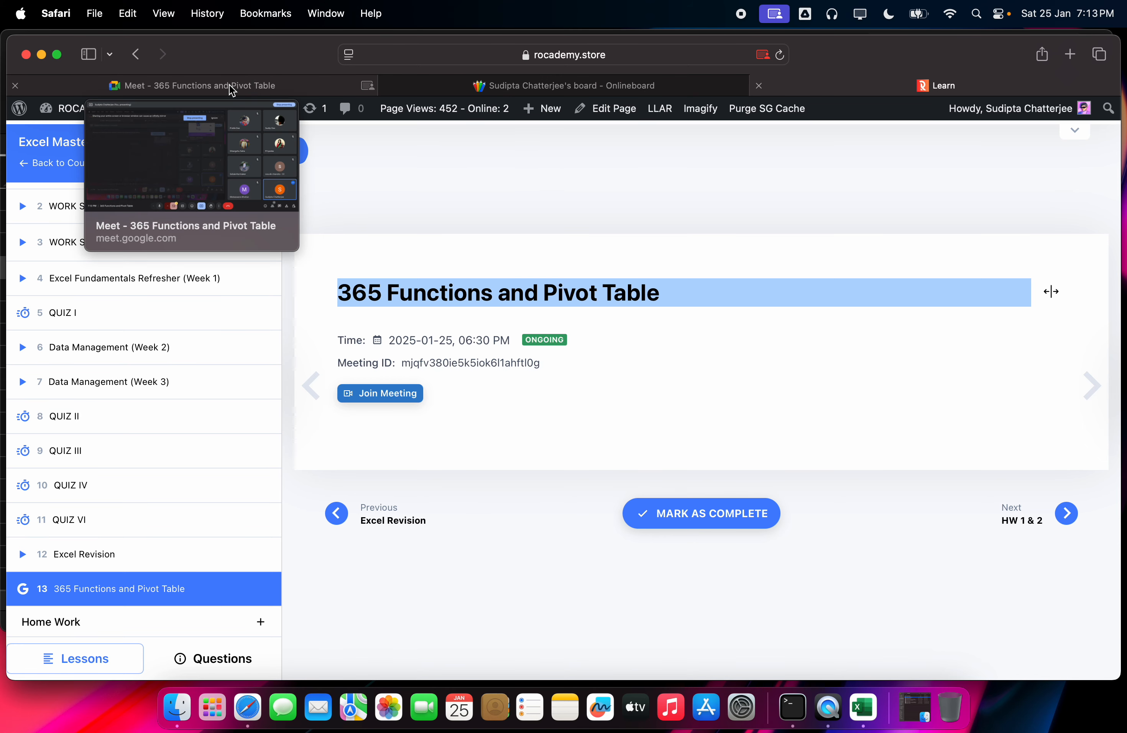
left_click(355, 452)
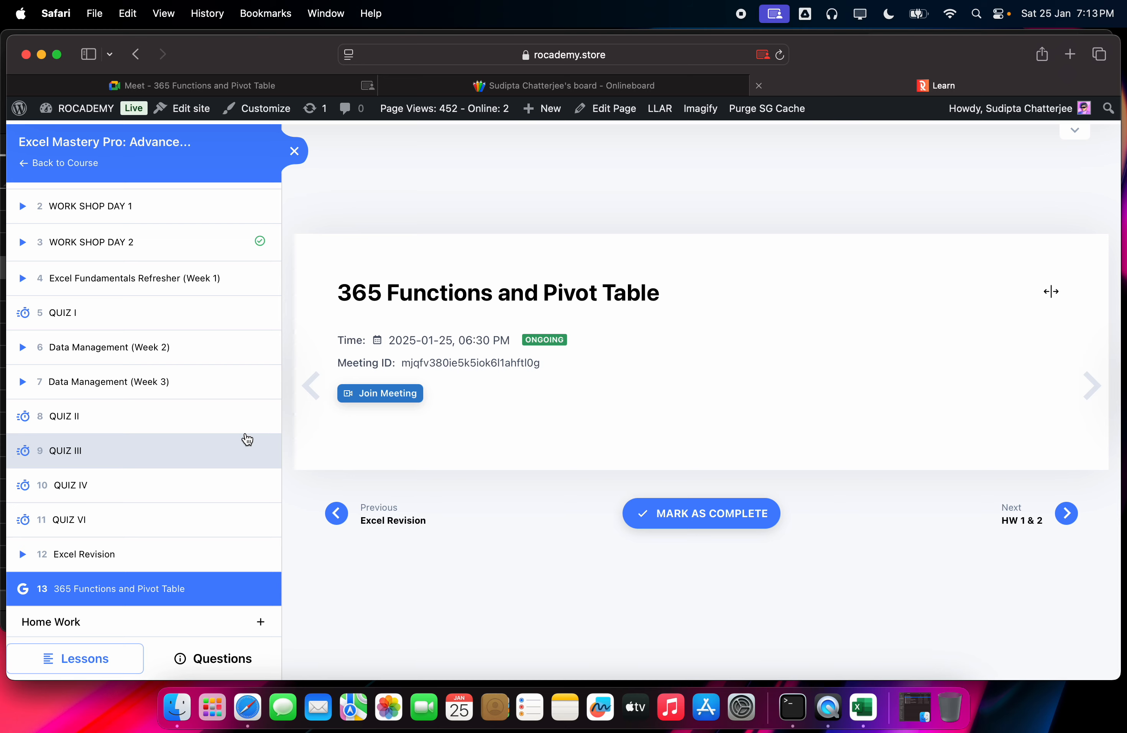
left_click(173, 564)
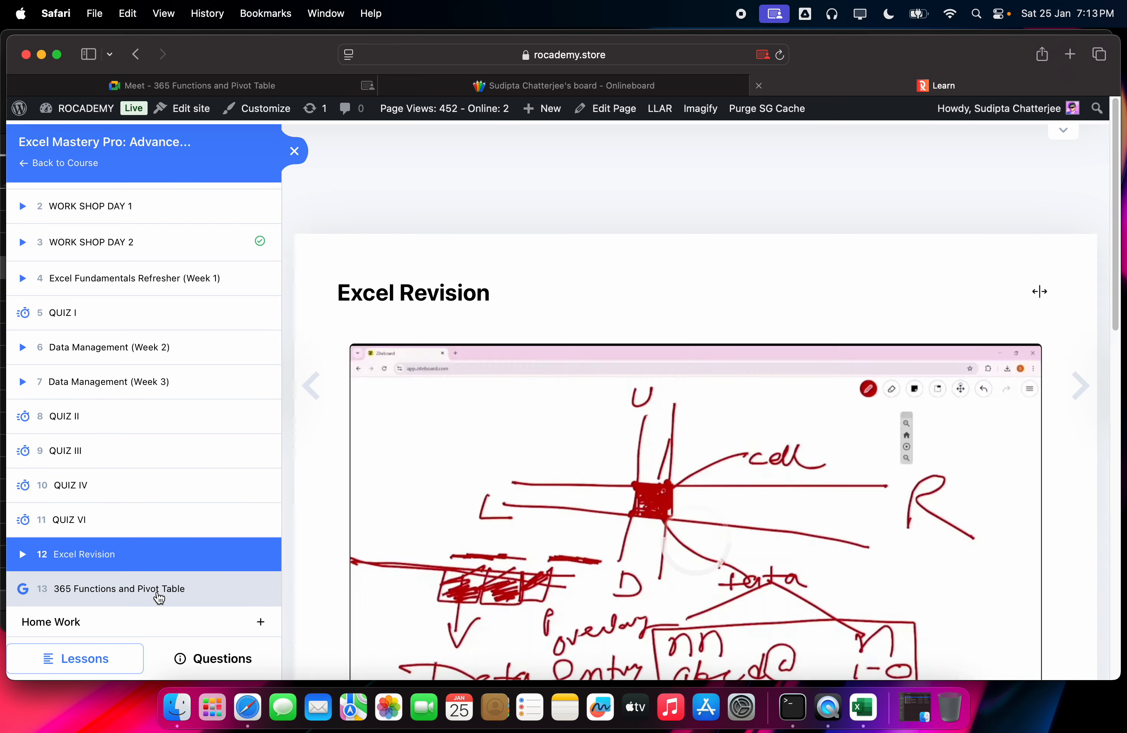
left_click(158, 591)
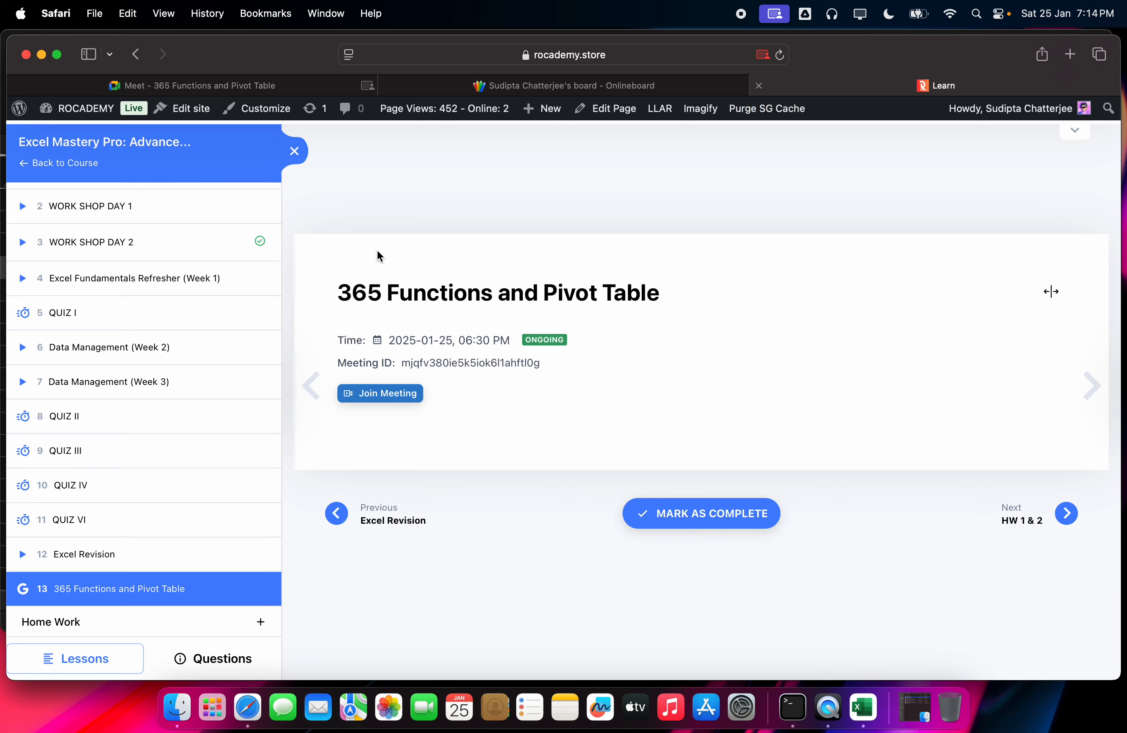
left_click(660, 109)
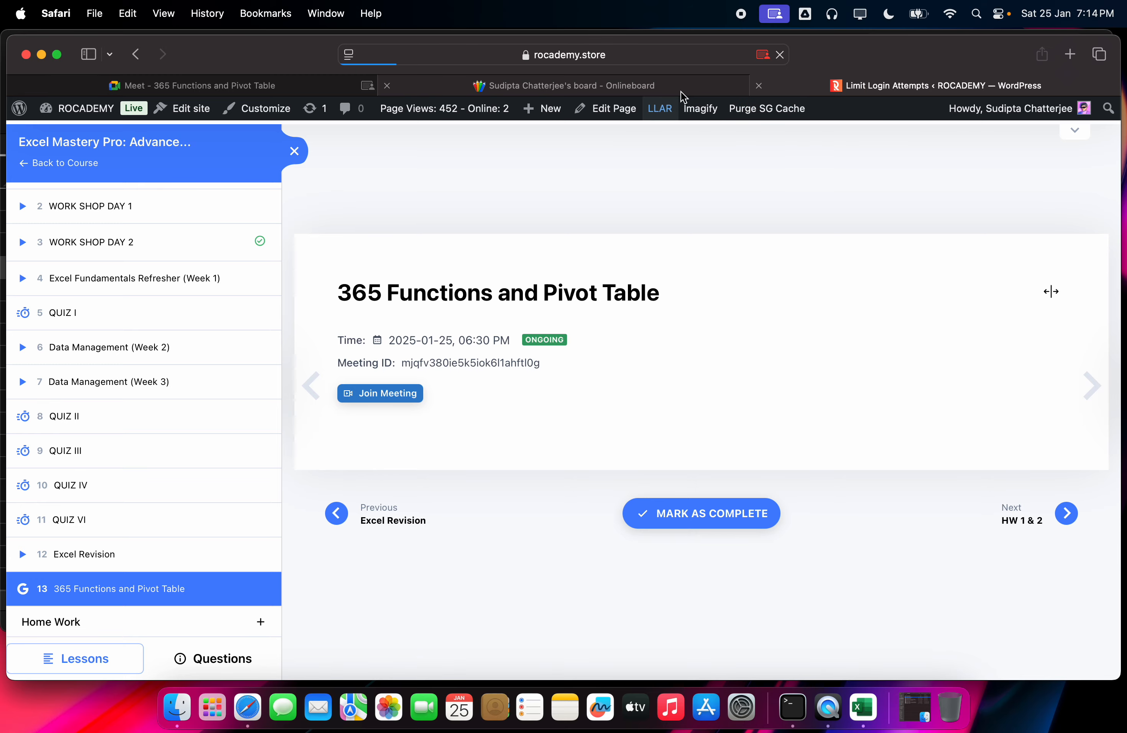
Step: Close the Limit Login Attempts tab, admit the waiting participant in Meet, then return to Onlineboard
left_click(758, 86)
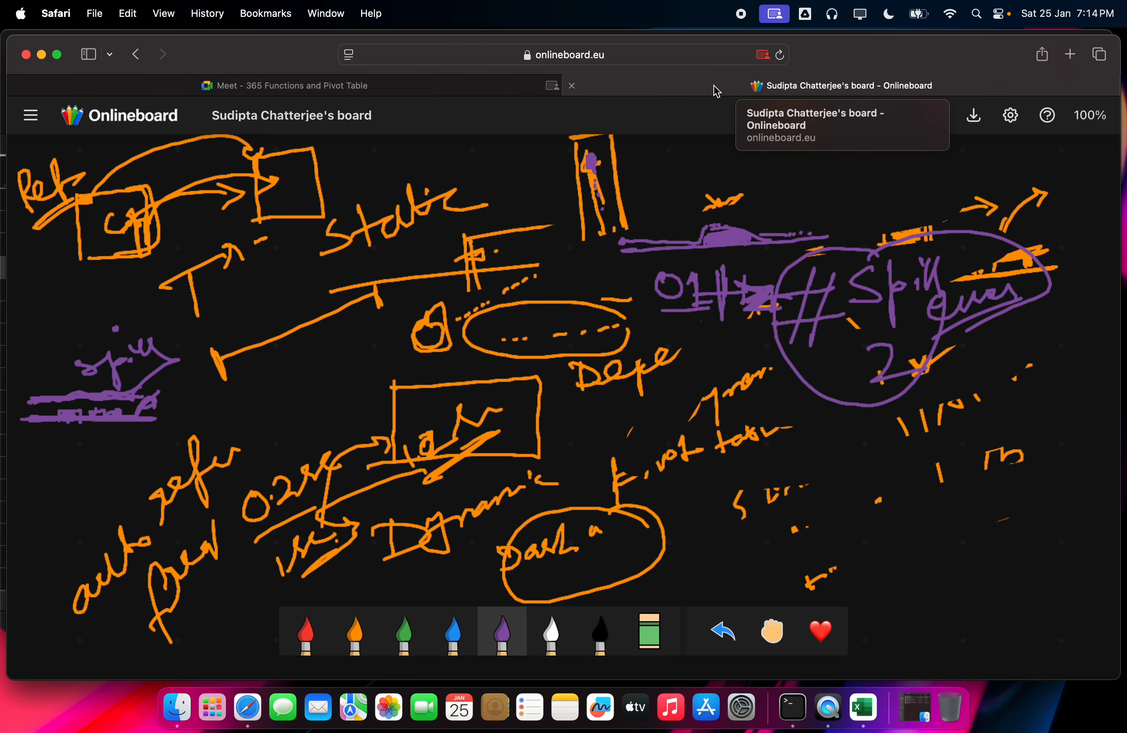
left_click(445, 89)
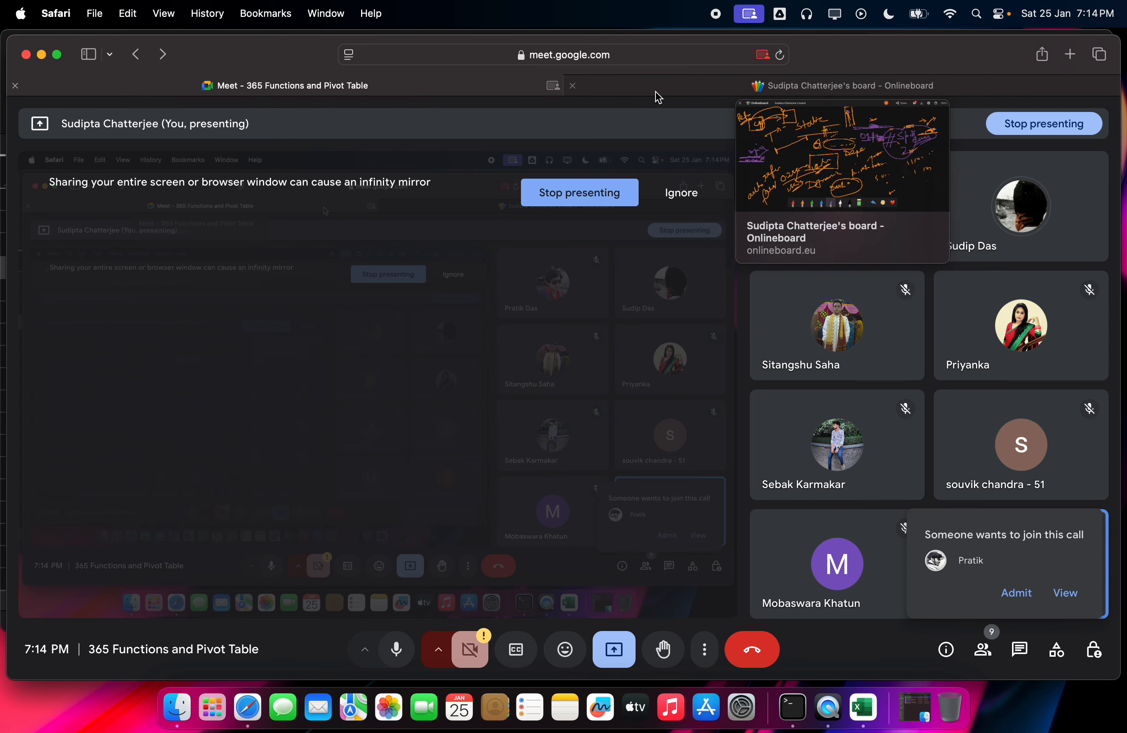
left_click(1012, 593)
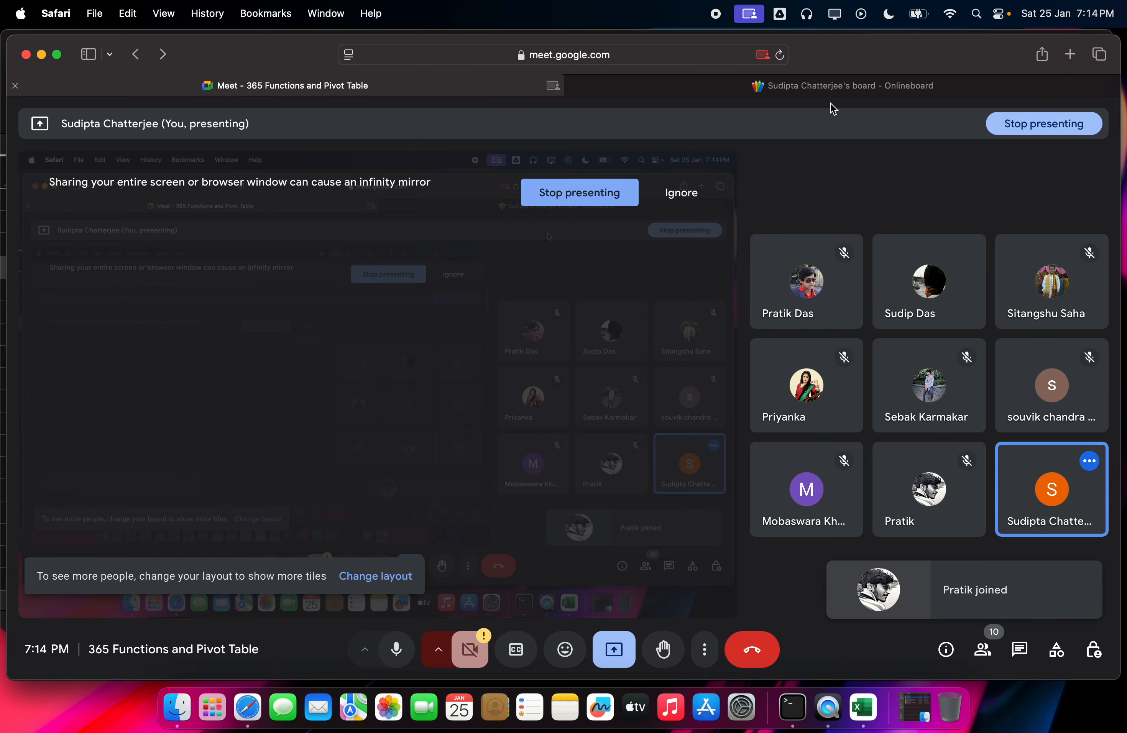
left_click(834, 86)
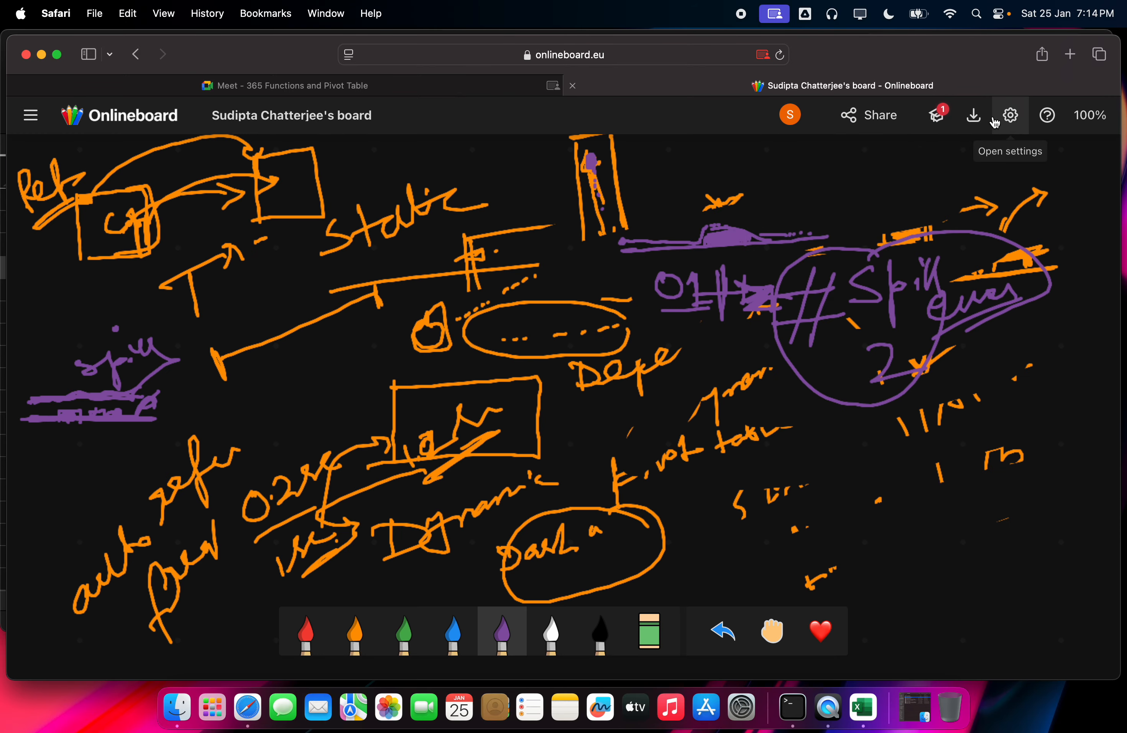
Step: Look through the PNG export options and the Onlineboard Settings sections, from account to data sharing
left_click(974, 117)
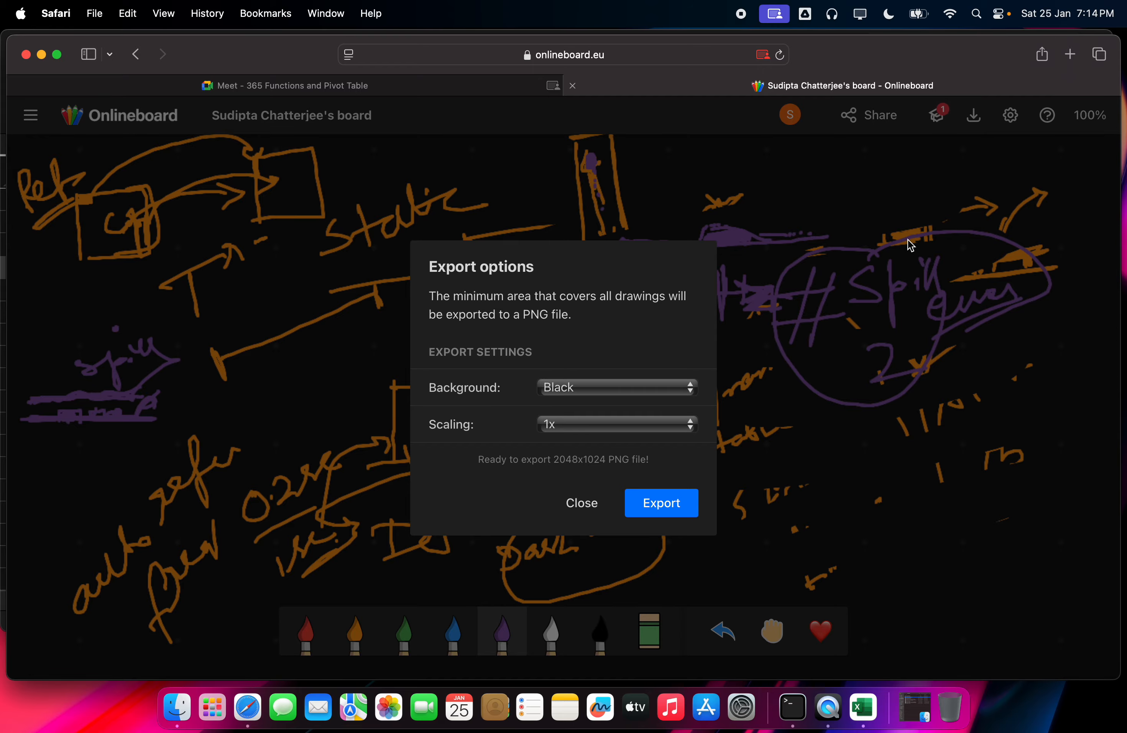
left_click(582, 503)
left_click(1010, 118)
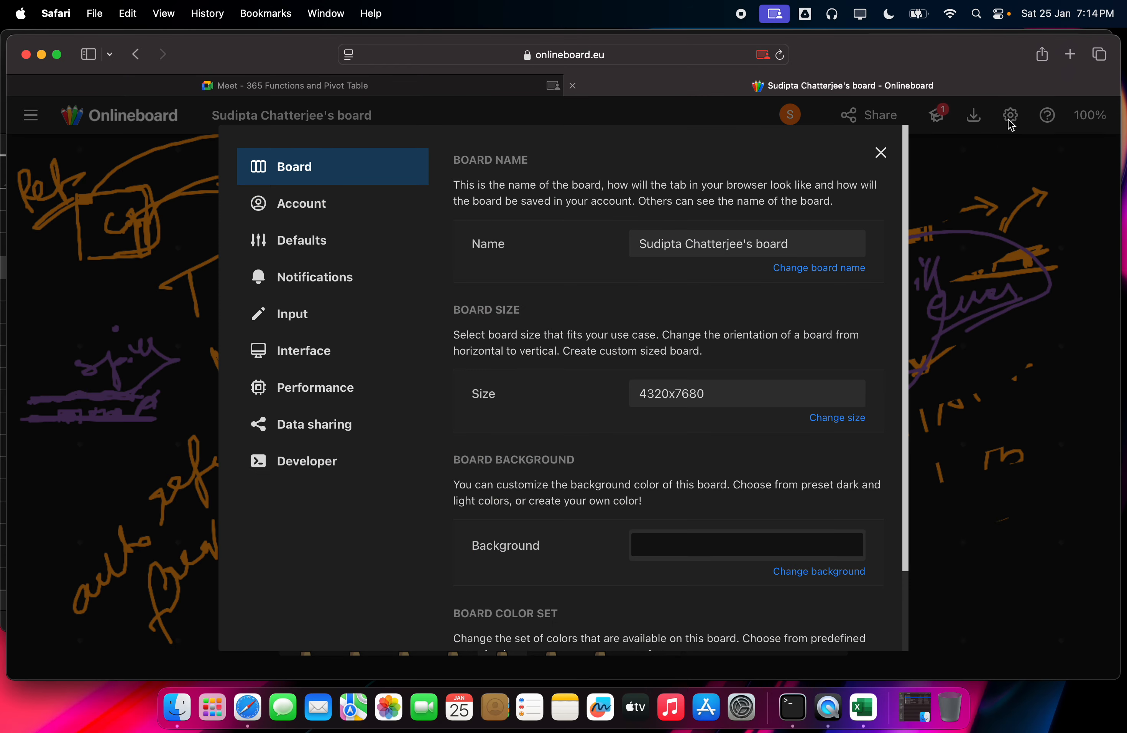
left_click(388, 215)
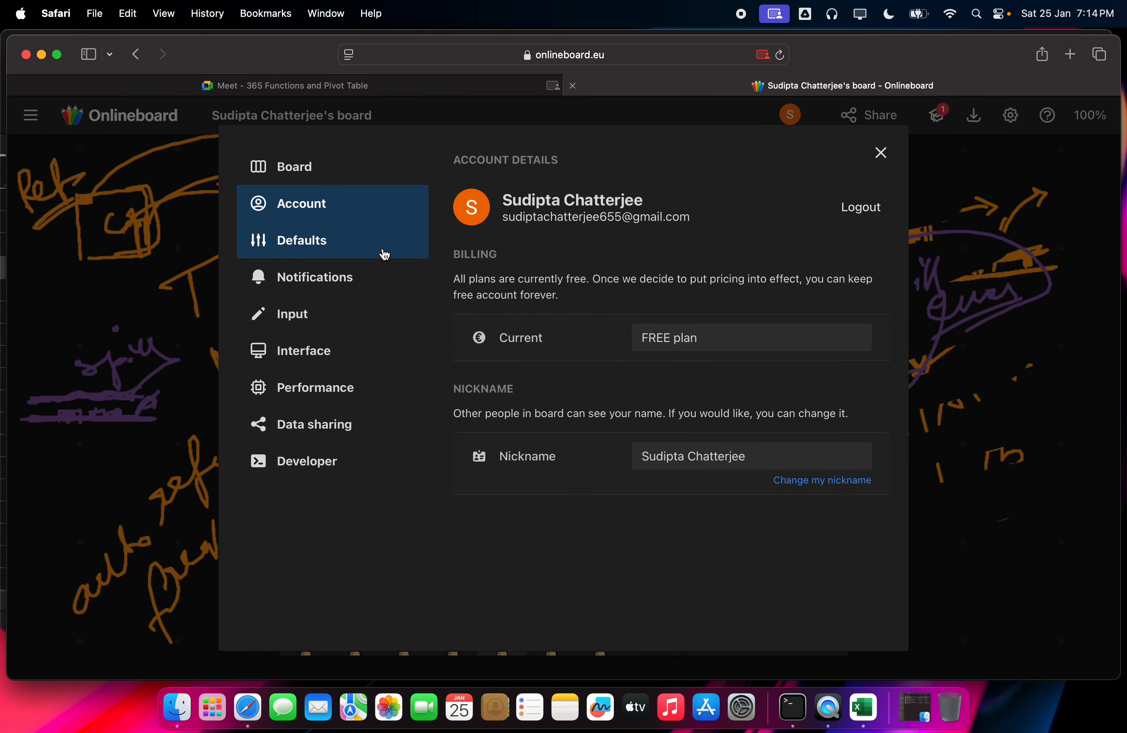
left_click(381, 248)
left_click(366, 294)
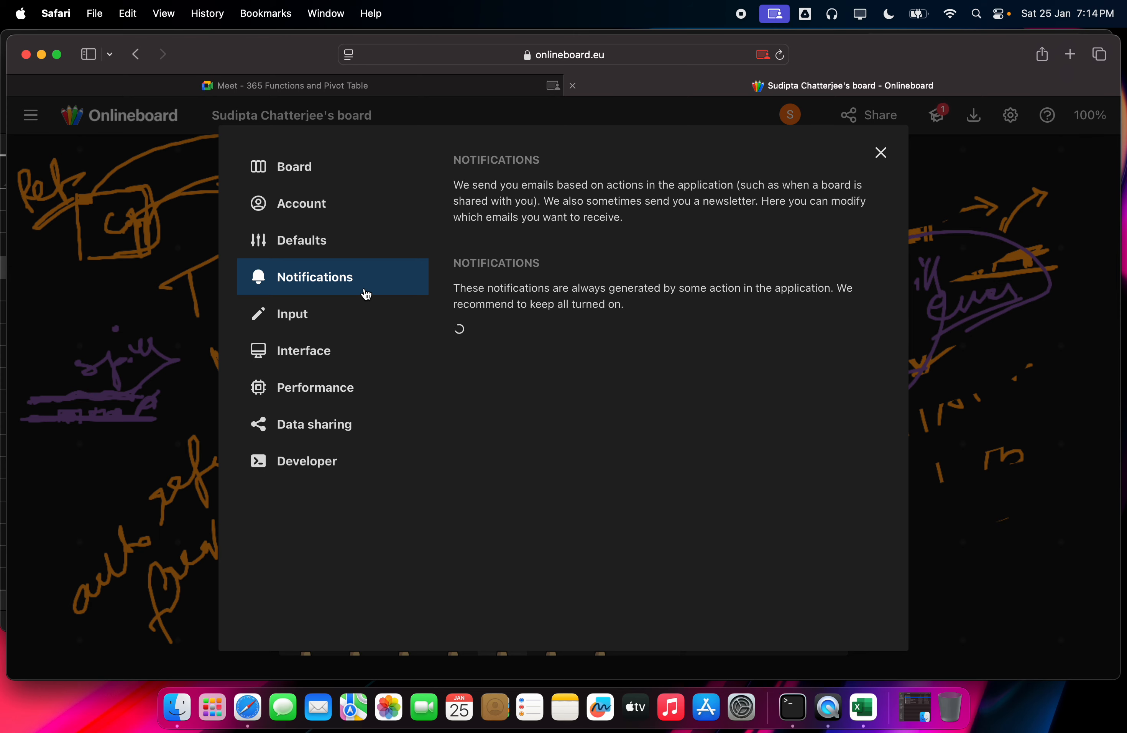
left_click(366, 342)
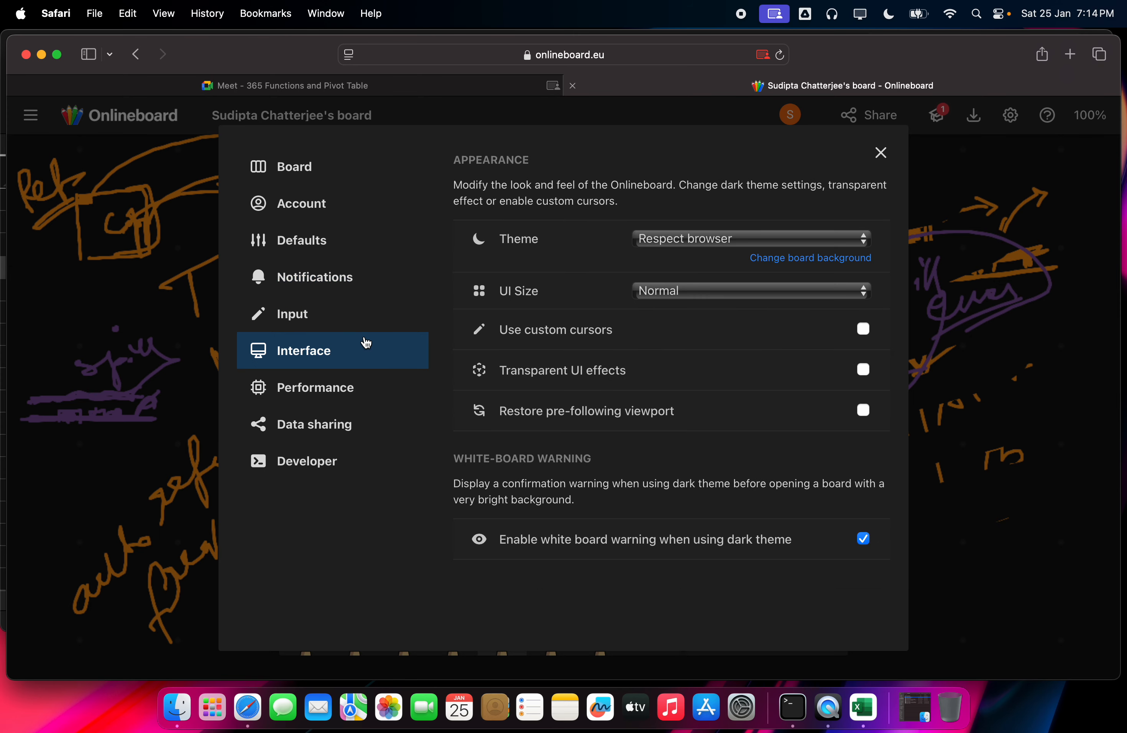
left_click(364, 381)
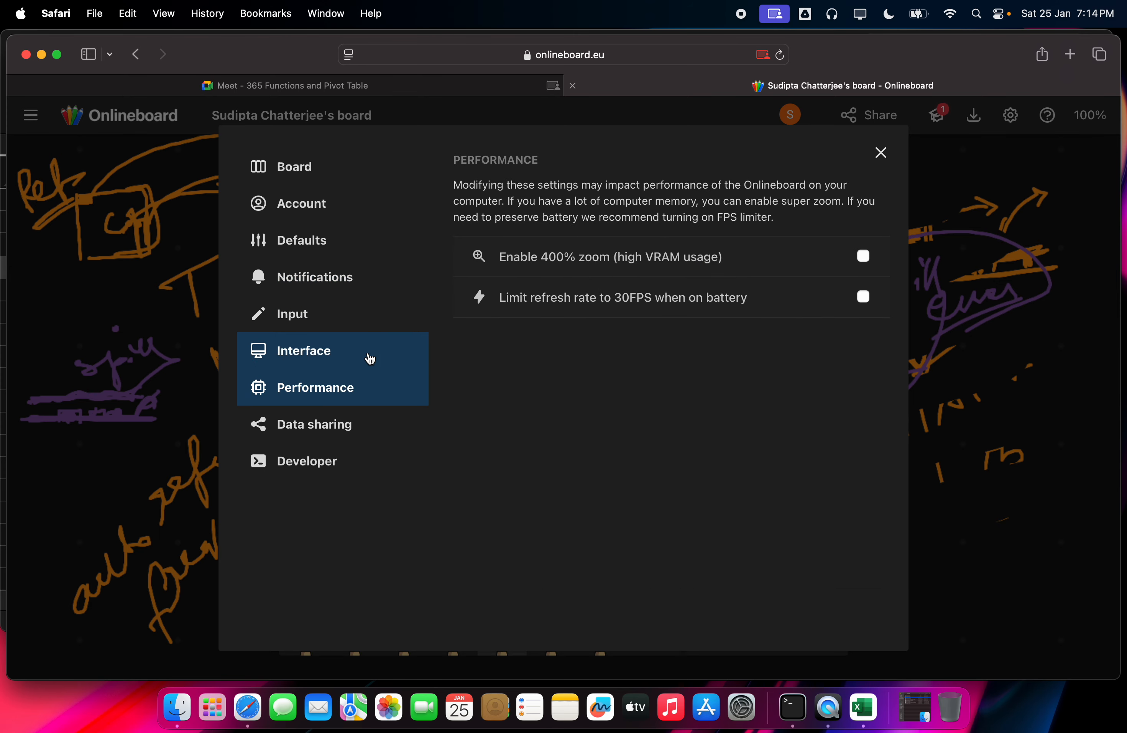
left_click(366, 360)
left_click(356, 434)
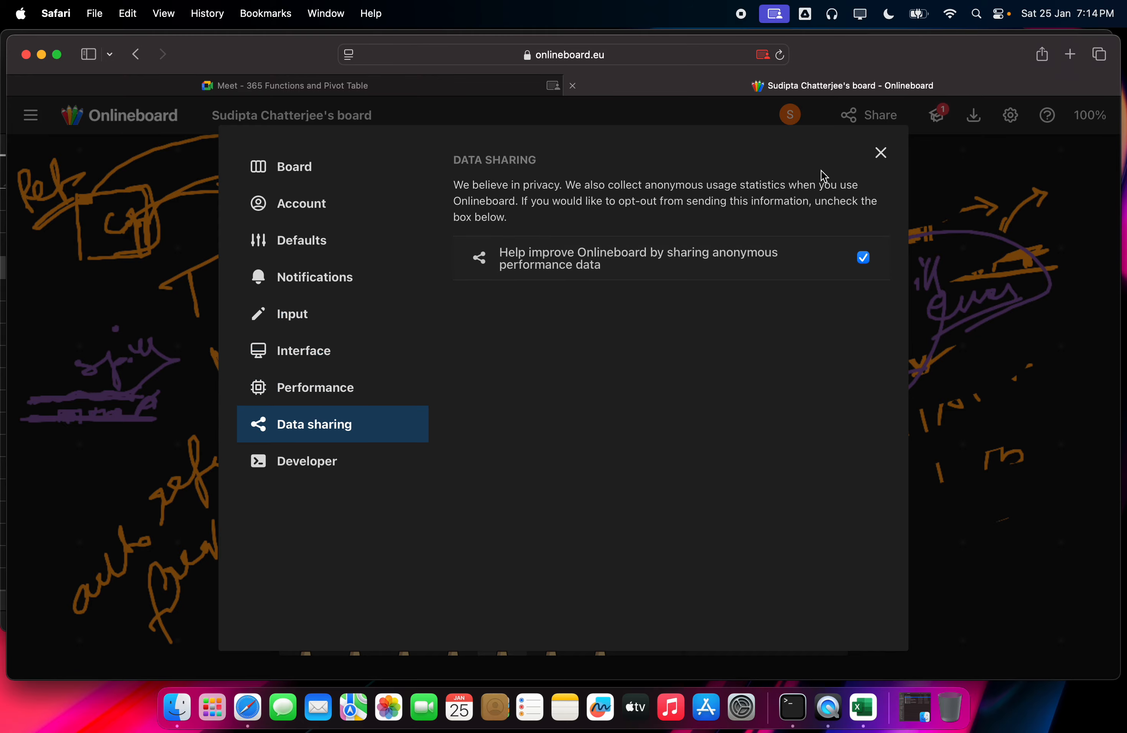
left_click(881, 152)
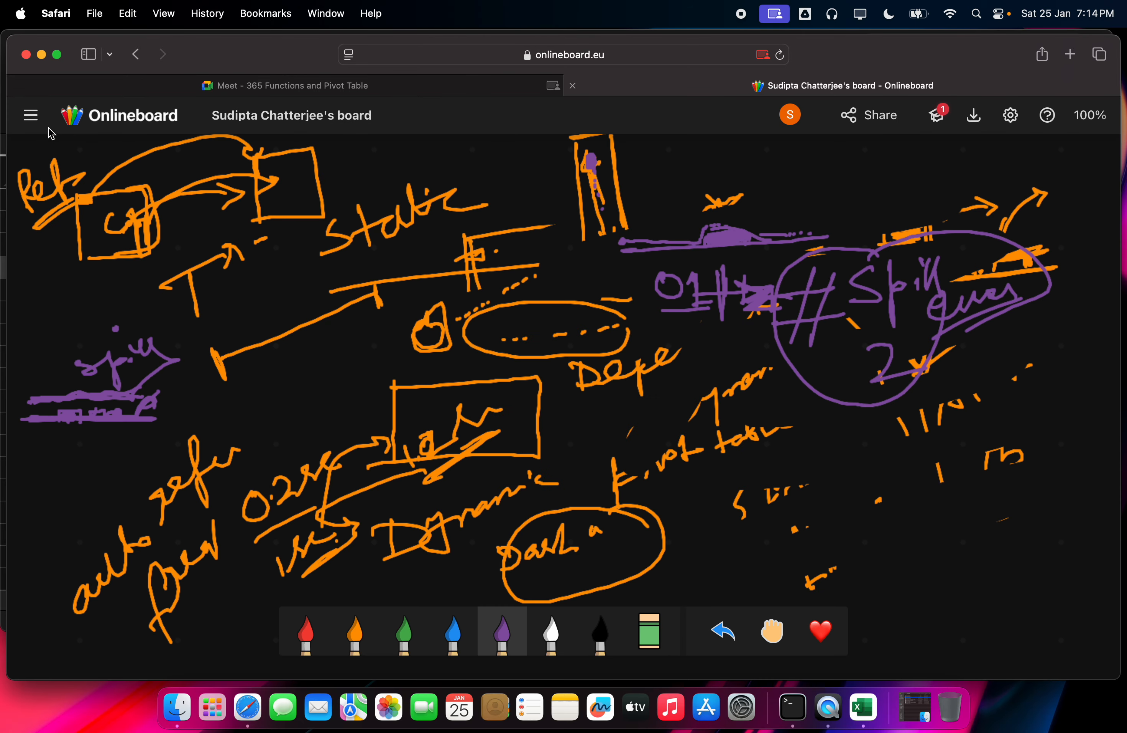
Step: Create a new blank Onlineboard board, then go back to the Meet class
left_click(32, 115)
left_click(85, 193)
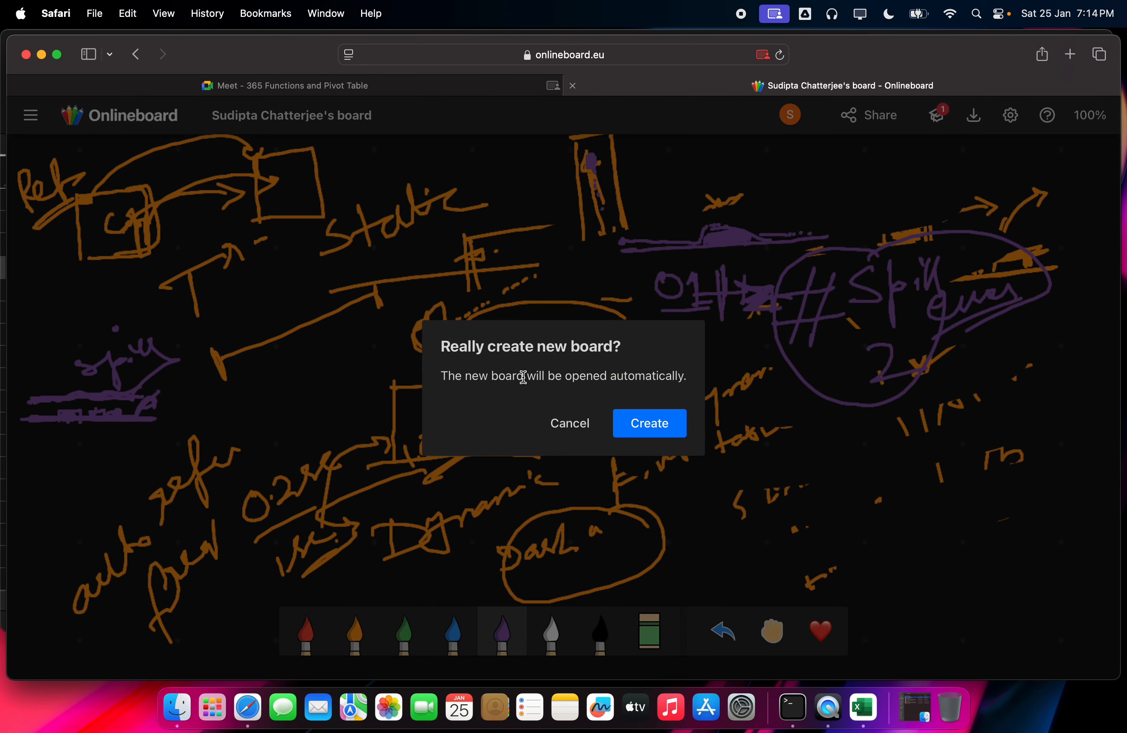
left_click(623, 423)
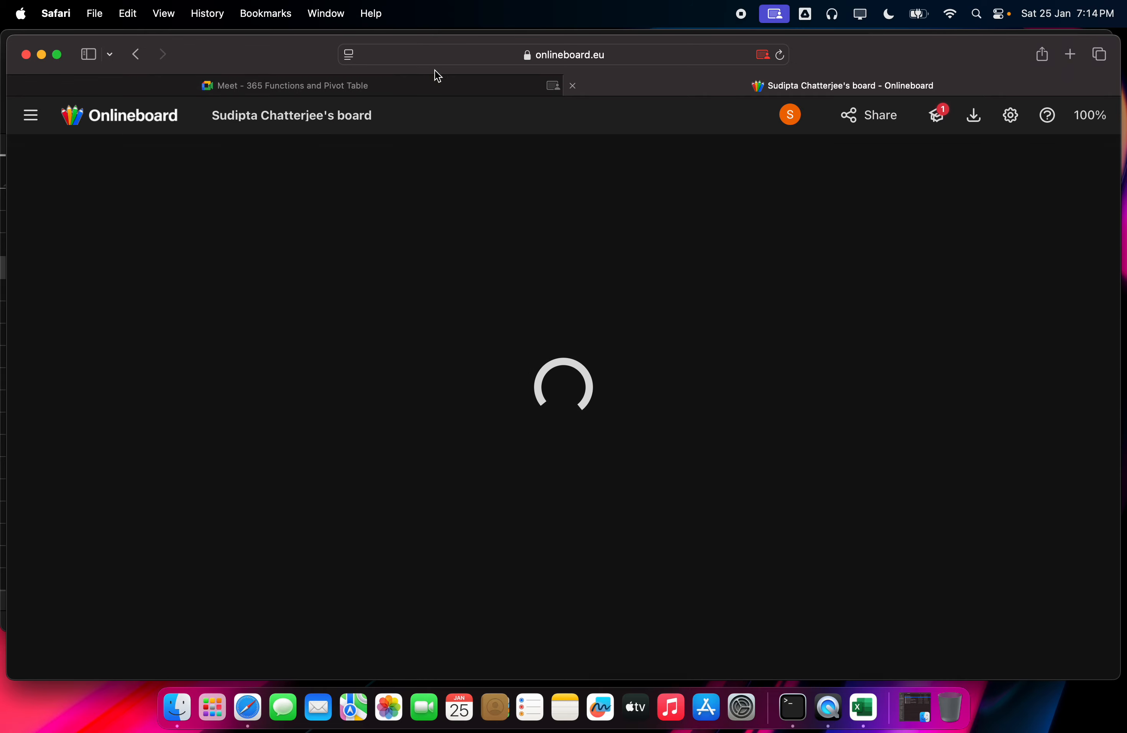
left_click(429, 86)
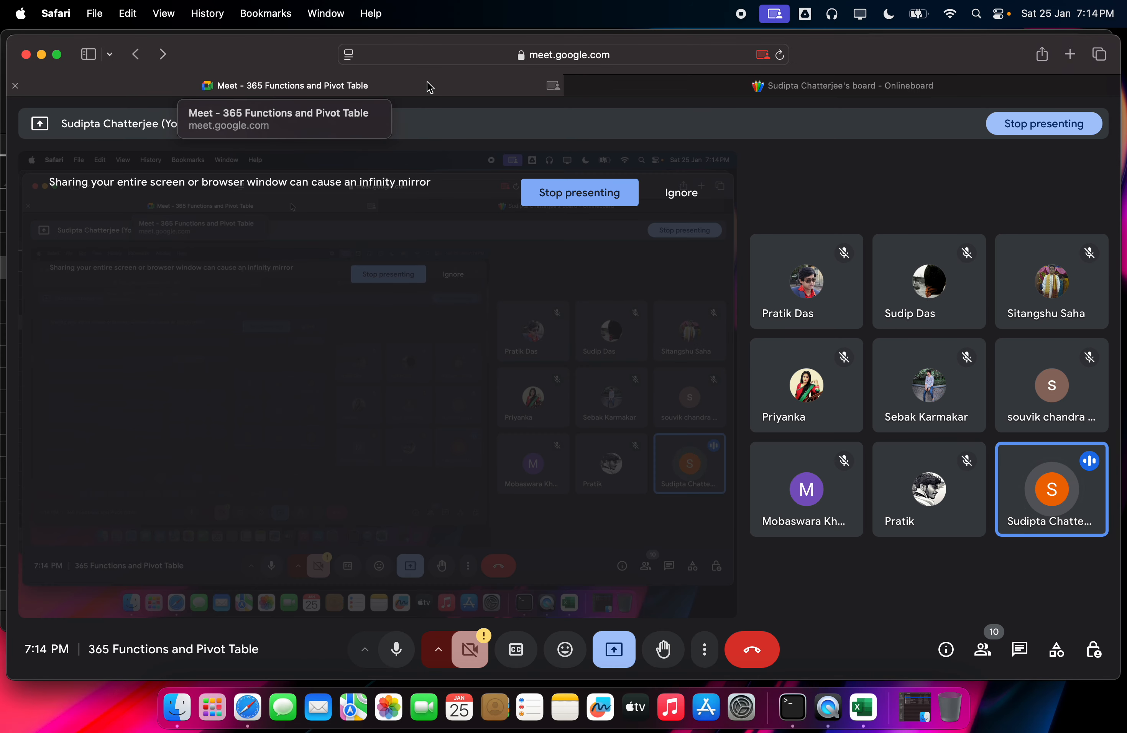
Step: Choose red as the whiteboard drawing colour and move back and forth between Onlineboard and Meet
left_click(759, 84)
left_click(318, 629)
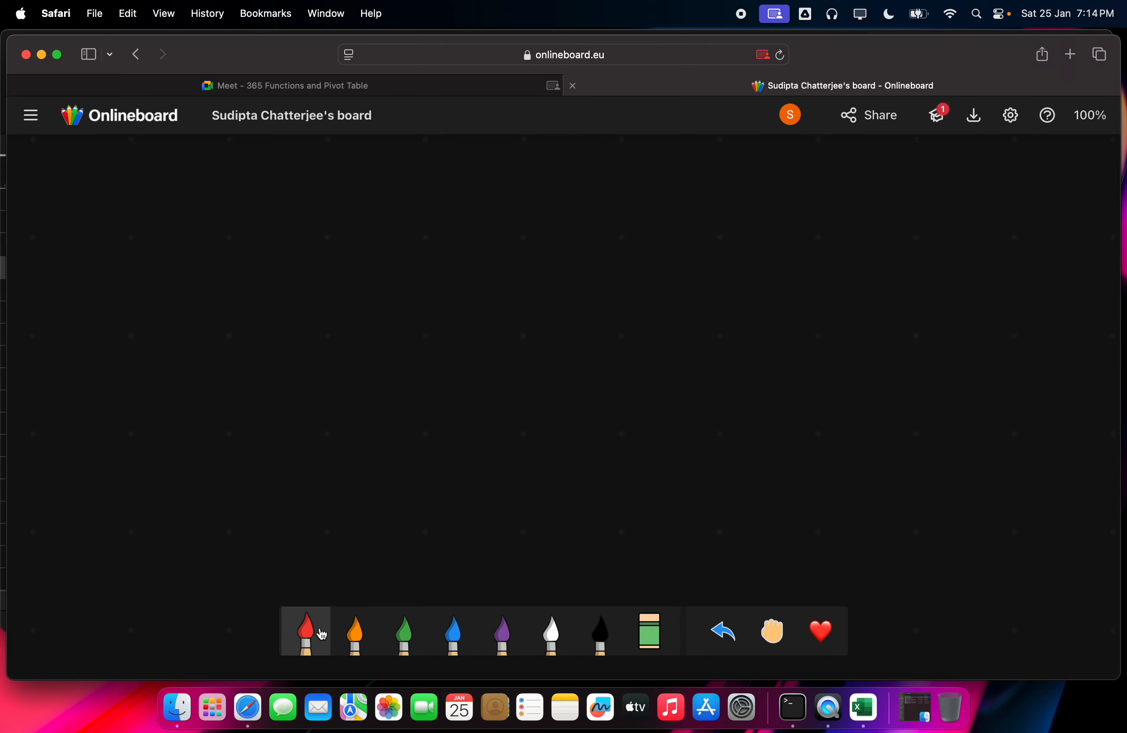
left_click(382, 88)
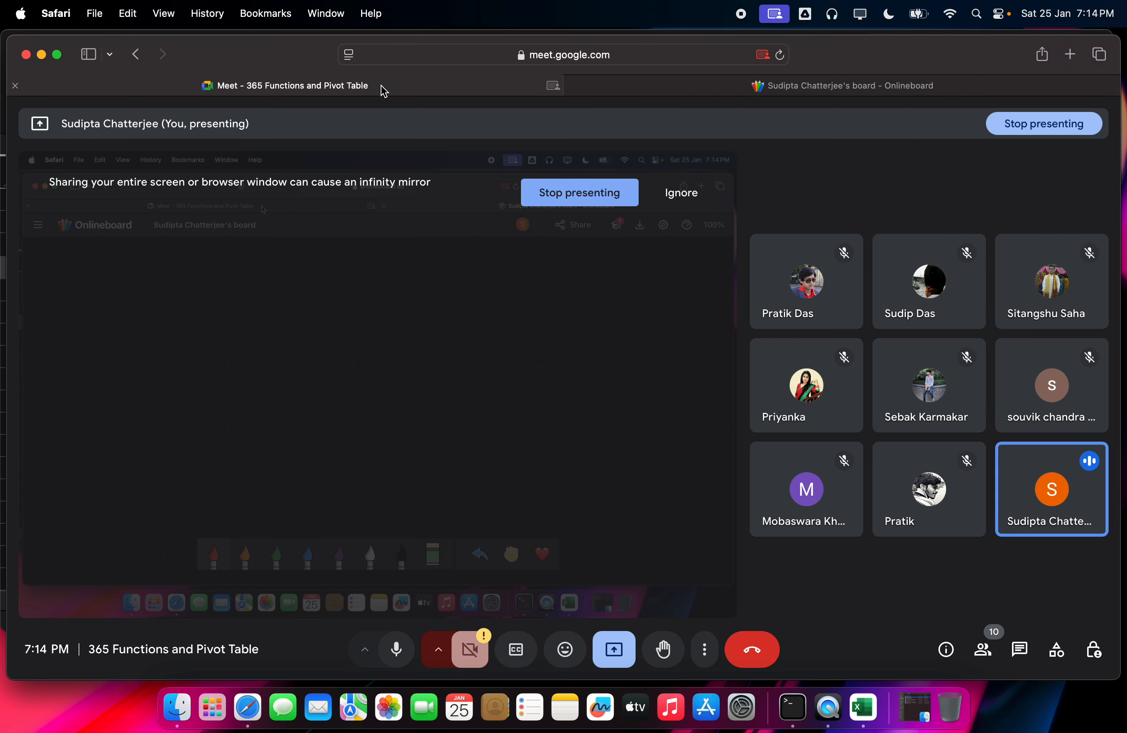
left_click(771, 93)
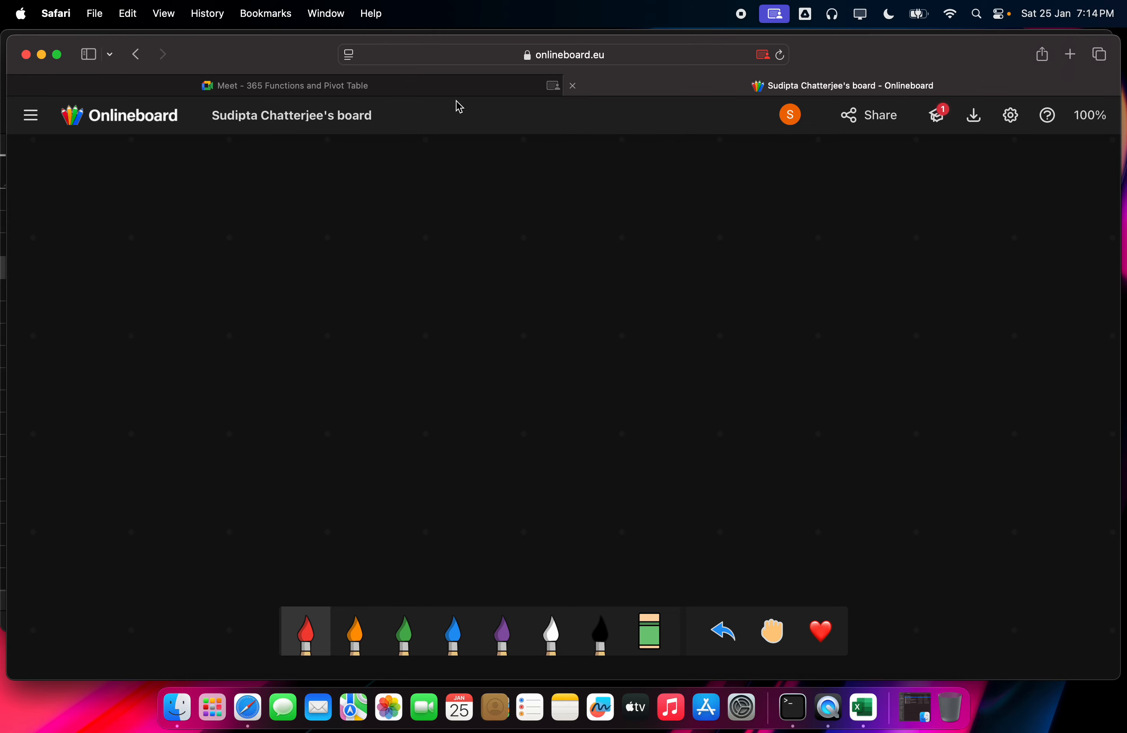
left_click(503, 93)
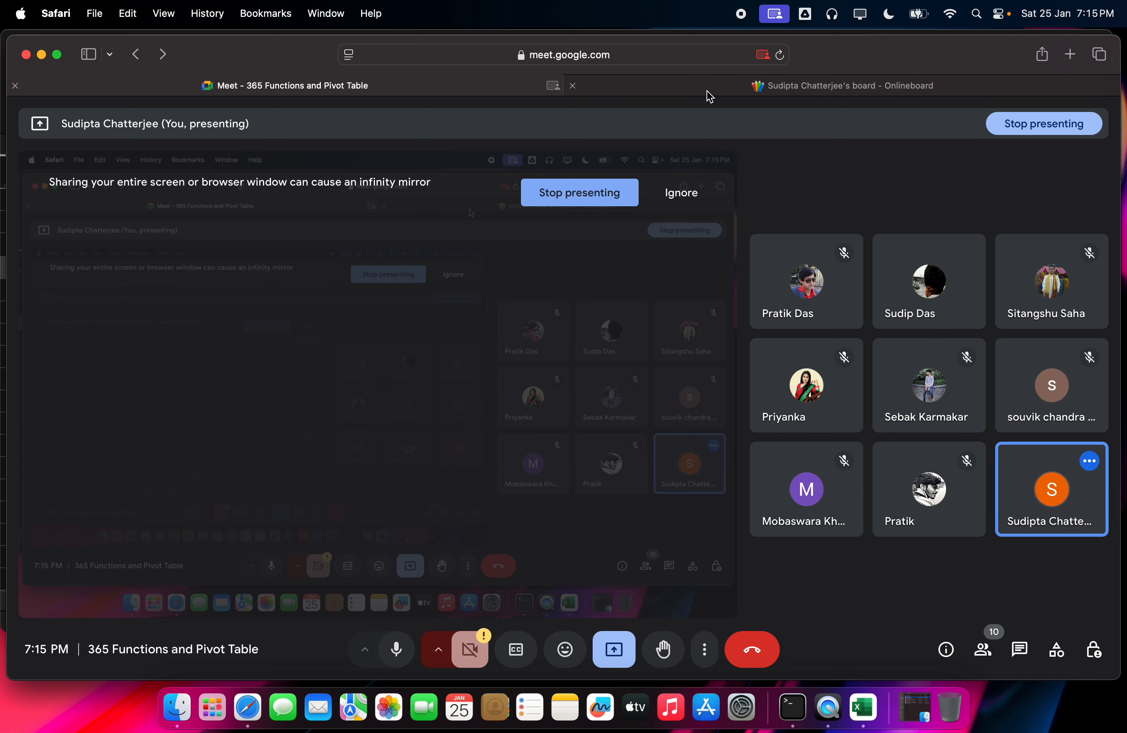
mouse_move(707, 93)
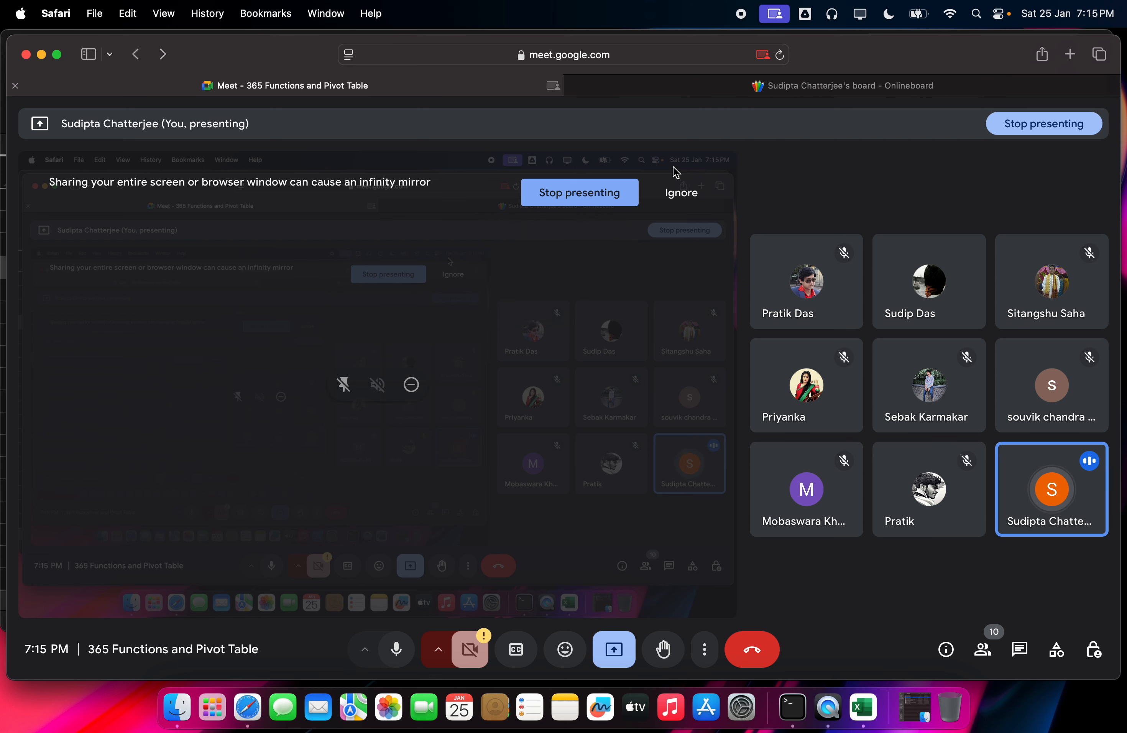
left_click(772, 90)
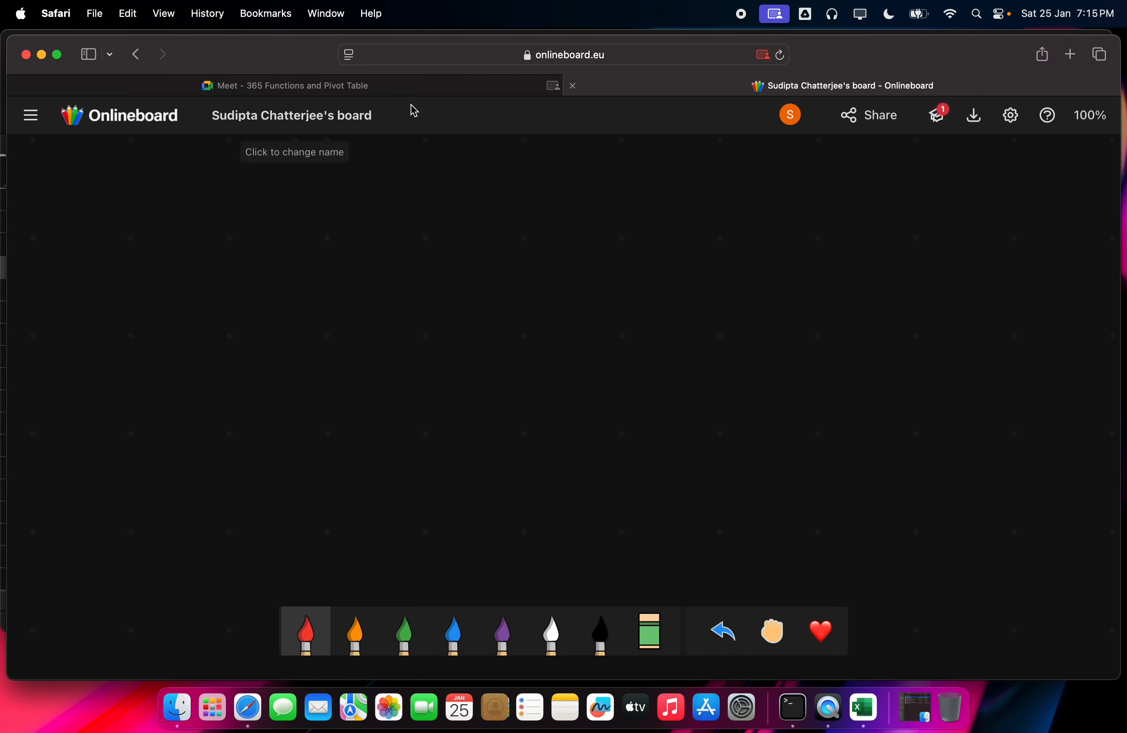
left_click(422, 85)
Step: Clear the #SPILL! formula and ddd entries in E6:F15, then select columns E to G
left_click(865, 720)
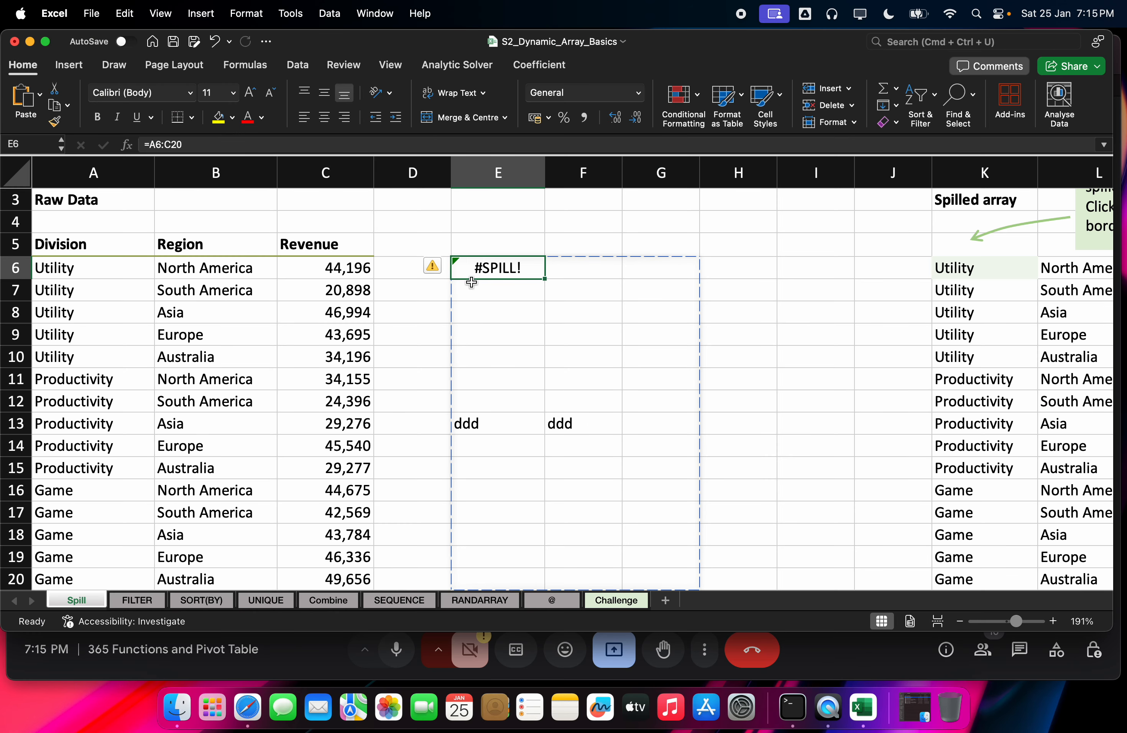
left_click(433, 291)
left_click_drag(478, 261, 613, 469)
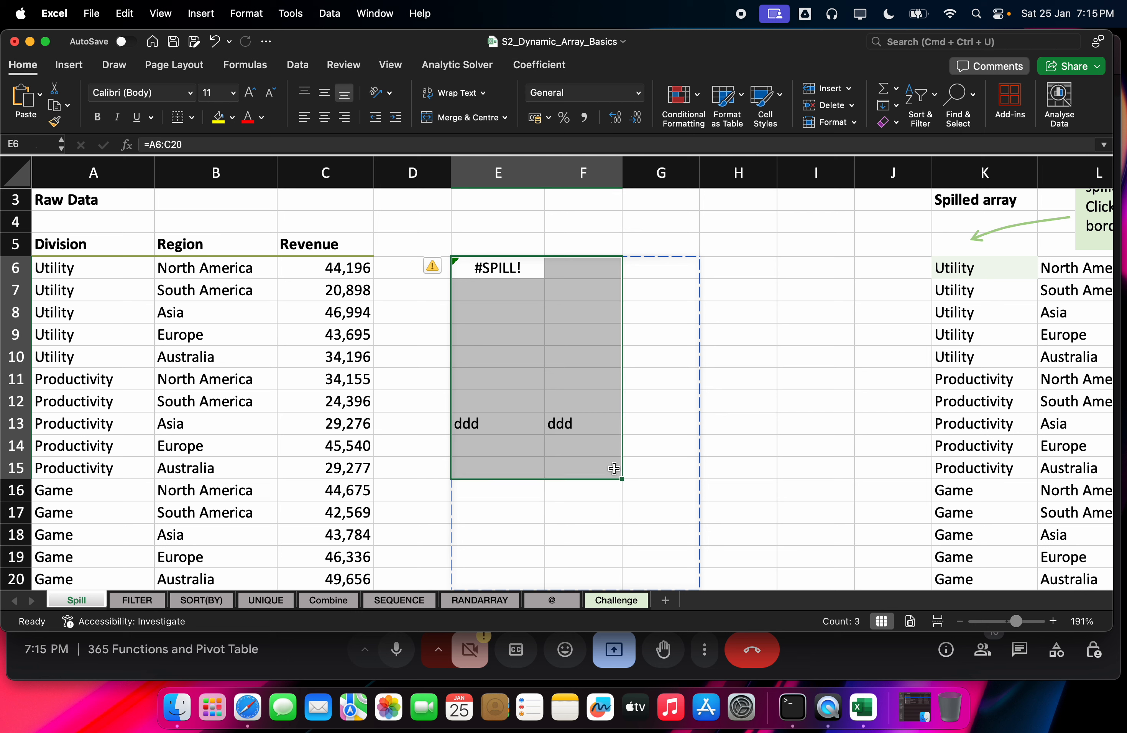
key("Delete")
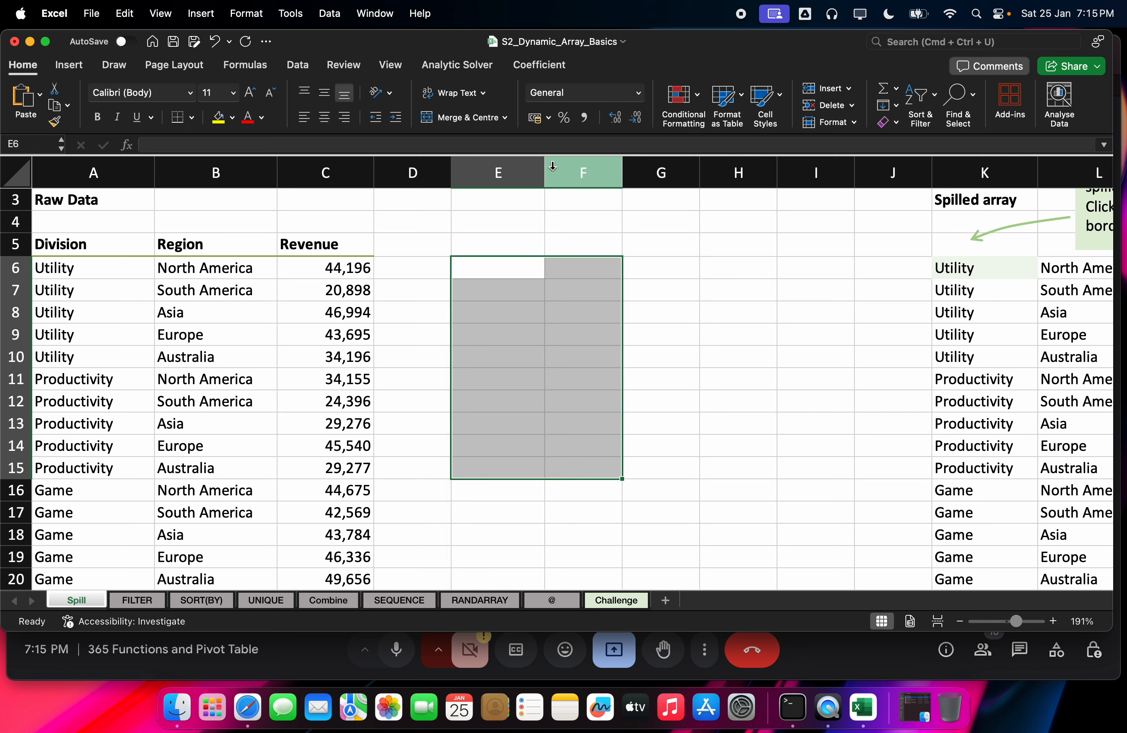
left_click(510, 166)
left_click_drag(510, 166, 650, 170)
Step: Delete the empty columns E to G so the spilled array shifts left
right_click(644, 175)
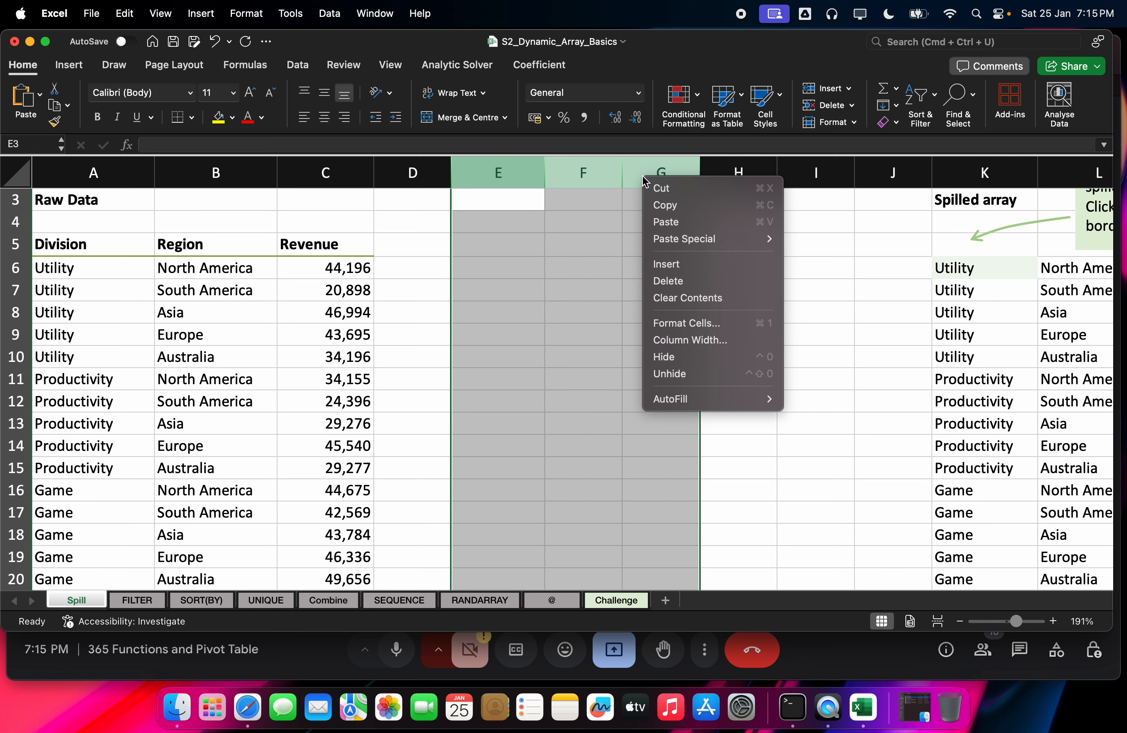
left_click(670, 281)
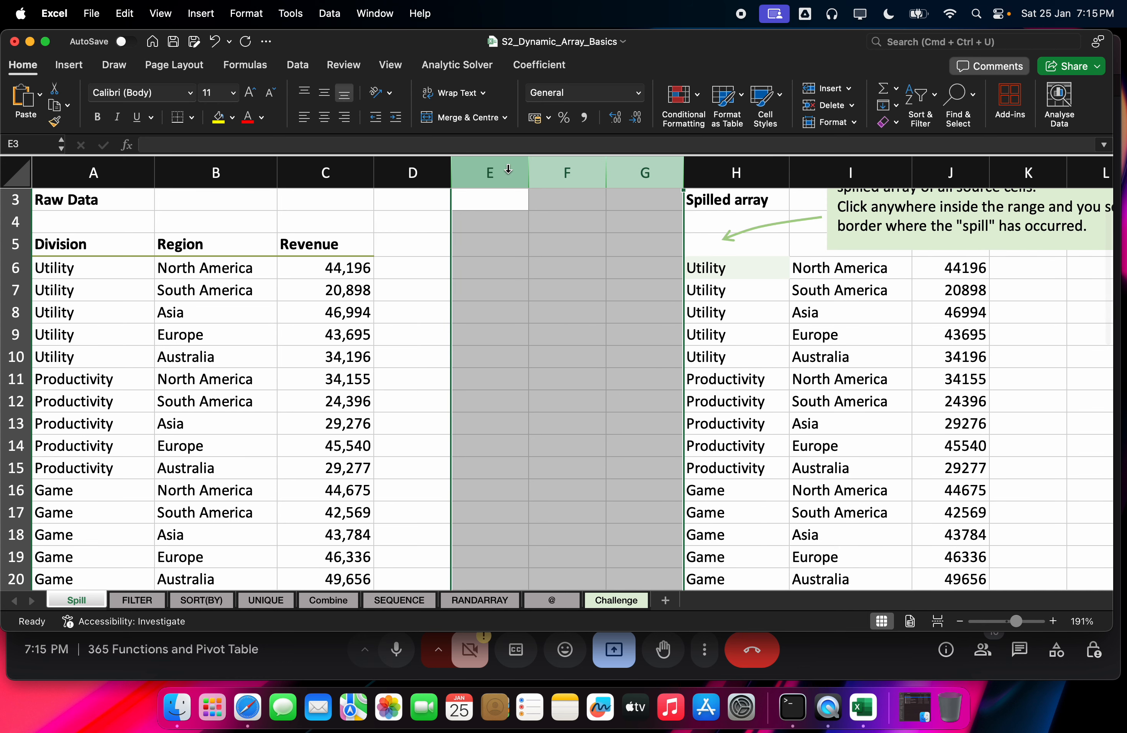
left_click(447, 193)
Step: Narrow the new columns E, F and G to about 4.67, 3.50 and 4.00, and maximize Excel
left_click_drag(528, 173, 499, 171)
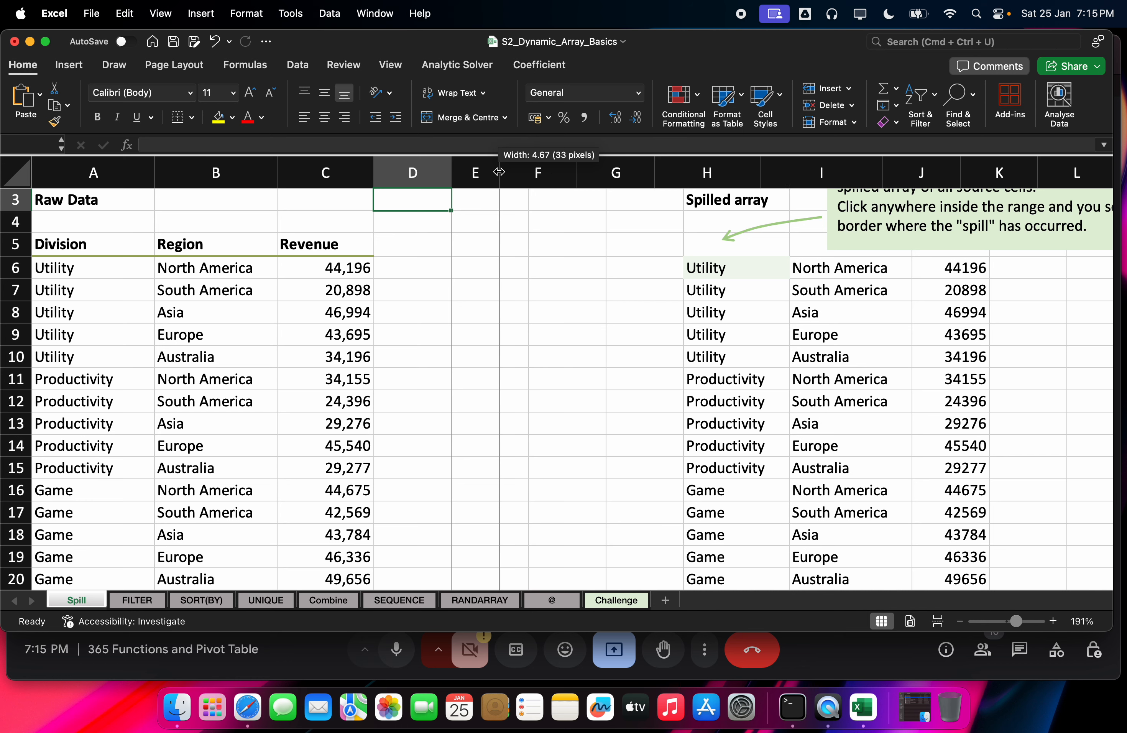
left_click(540, 172)
left_click_drag(576, 172, 538, 172)
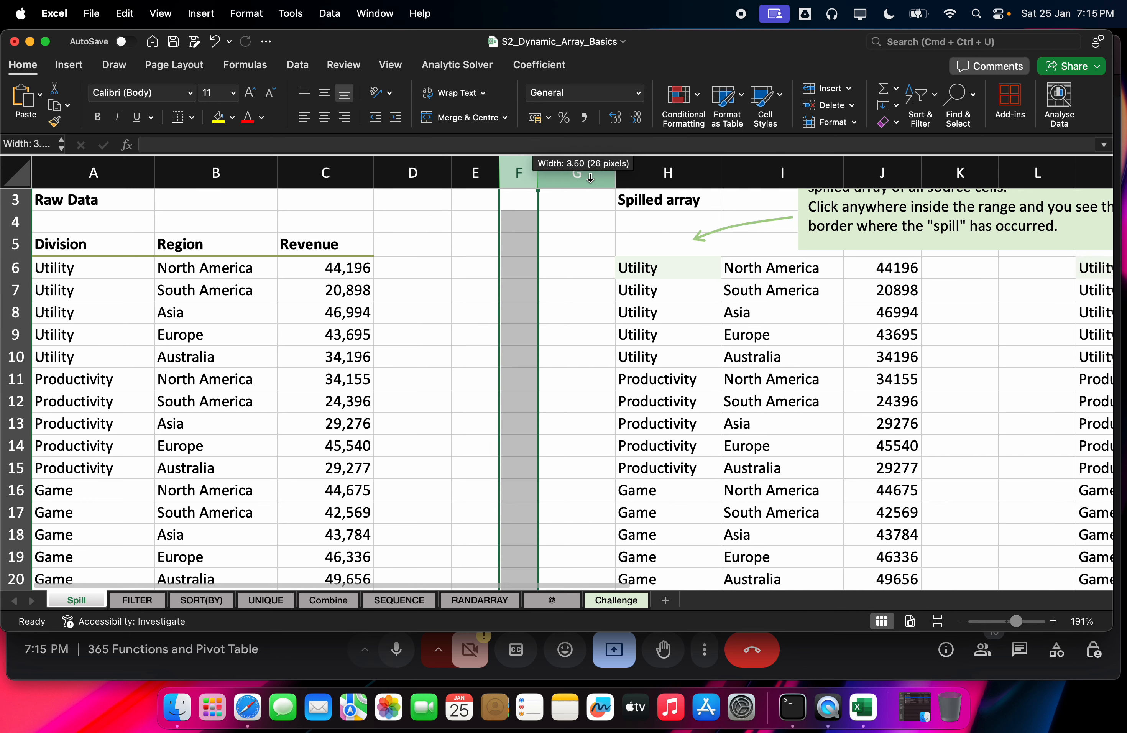
left_click(591, 177)
left_click_drag(616, 172, 582, 183)
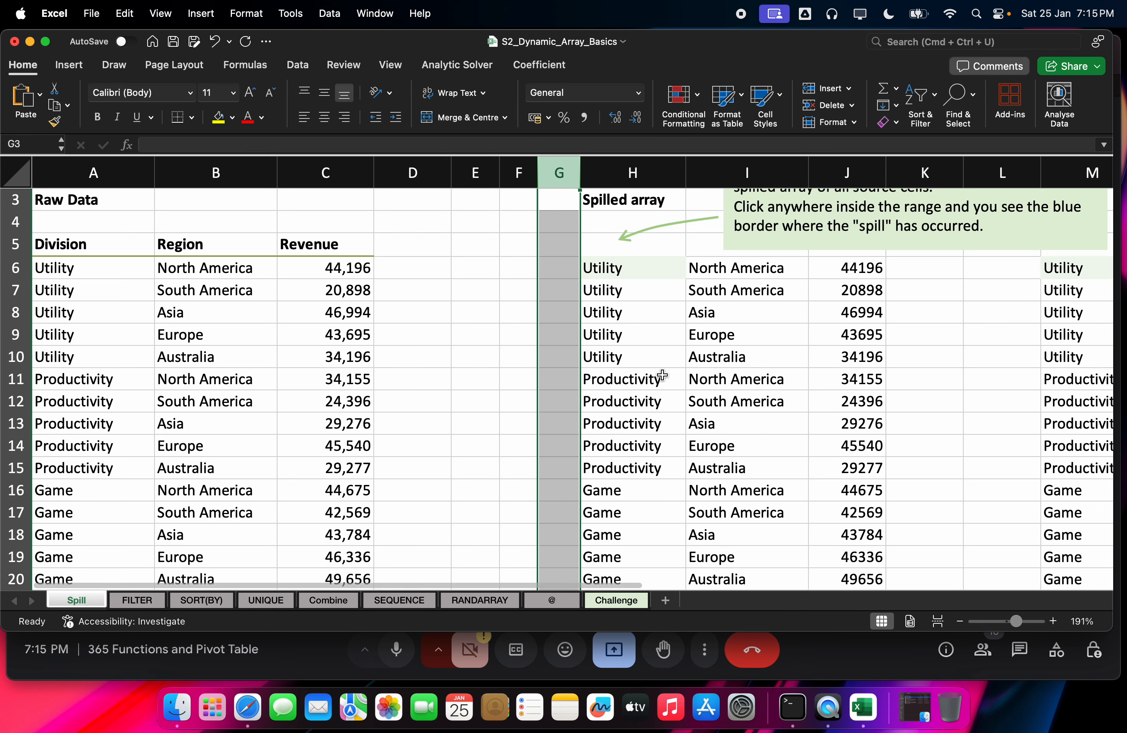
left_click(504, 504)
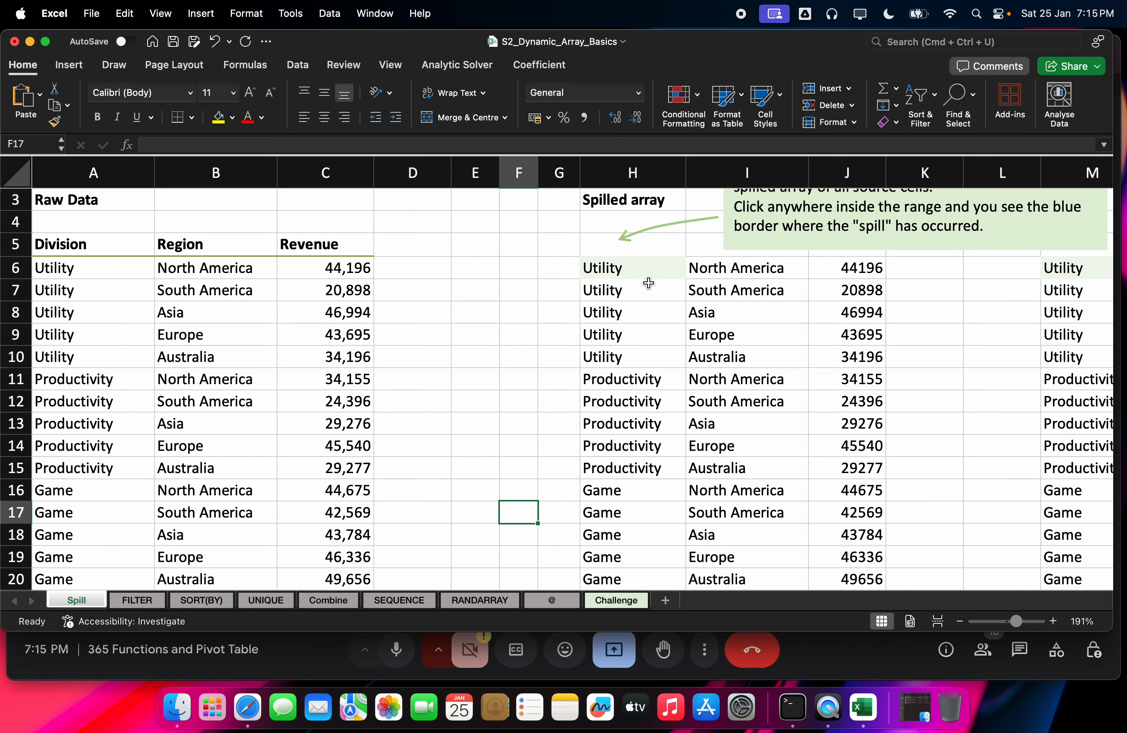
double_click(771, 48)
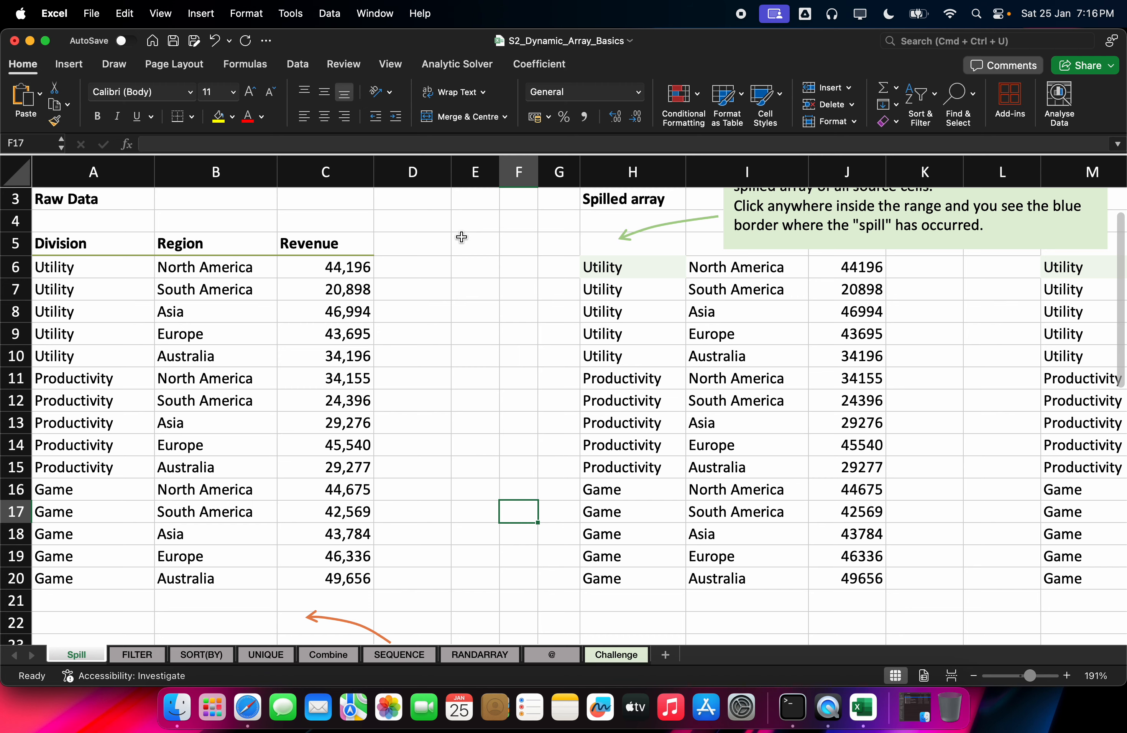
left_click(646, 272)
scroll(609, 342, "up", 2)
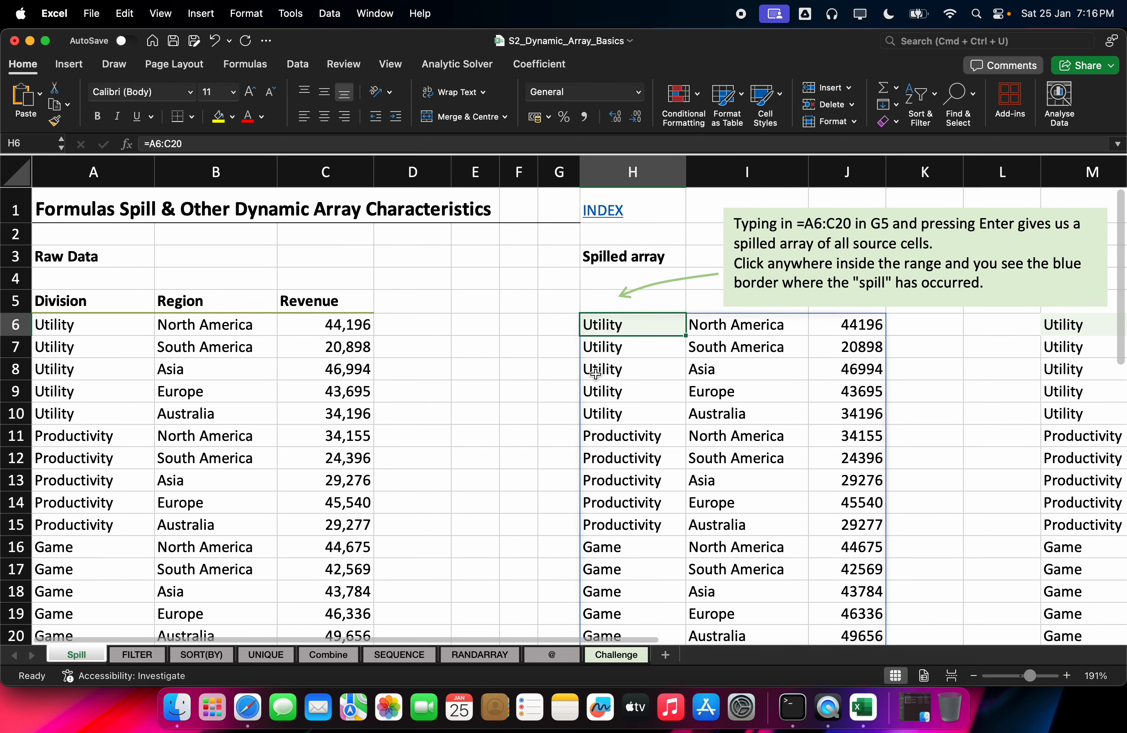
scroll(773, 395, "down", 5)
scroll(947, 383, "up", 5)
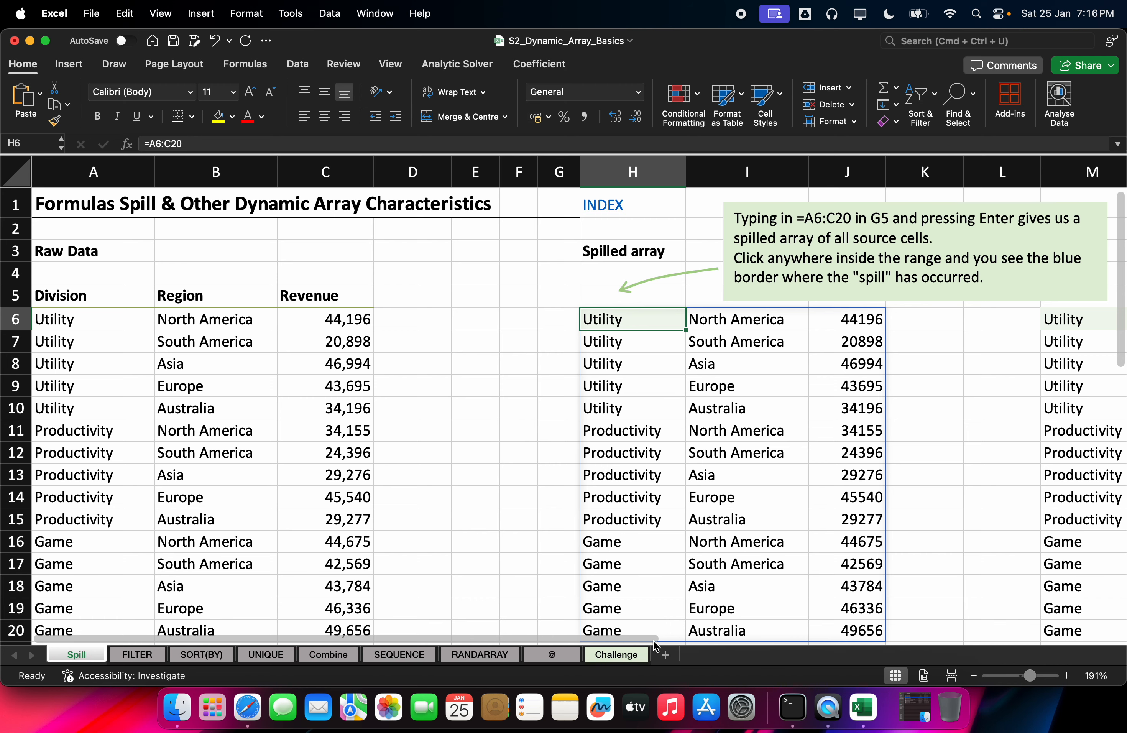
left_click_drag(656, 638, 964, 637)
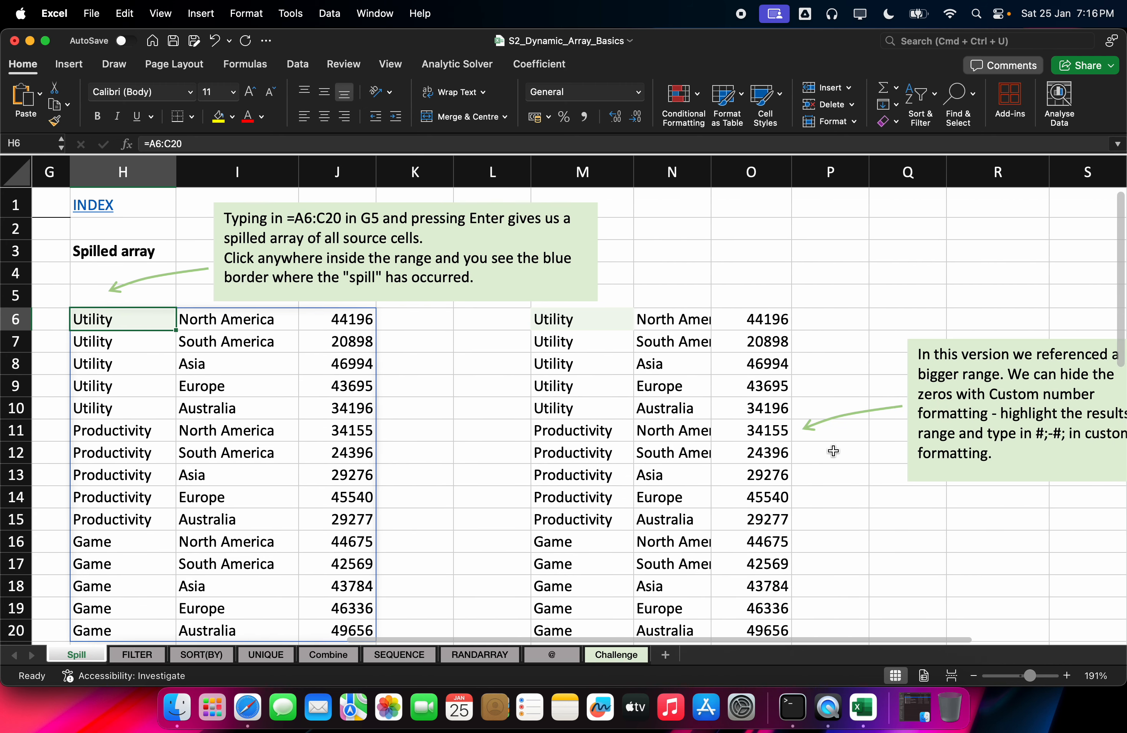
left_click(576, 320)
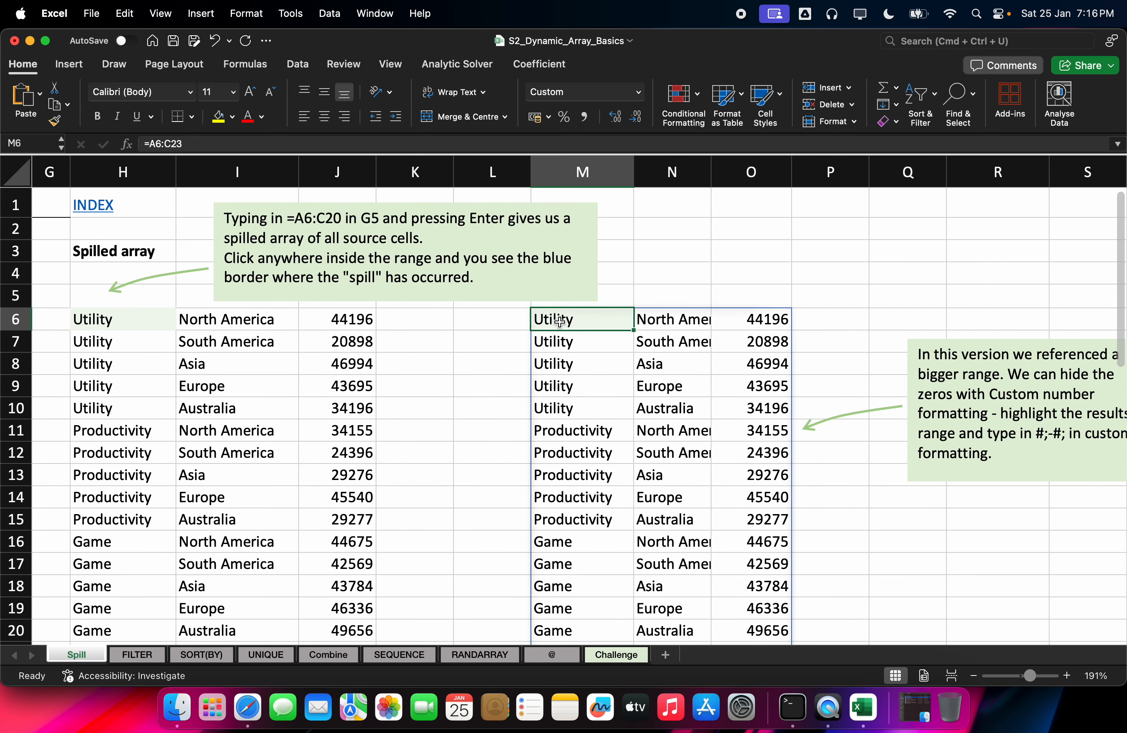
scroll(524, 419, "down", 3)
scroll(538, 423, "up", 3)
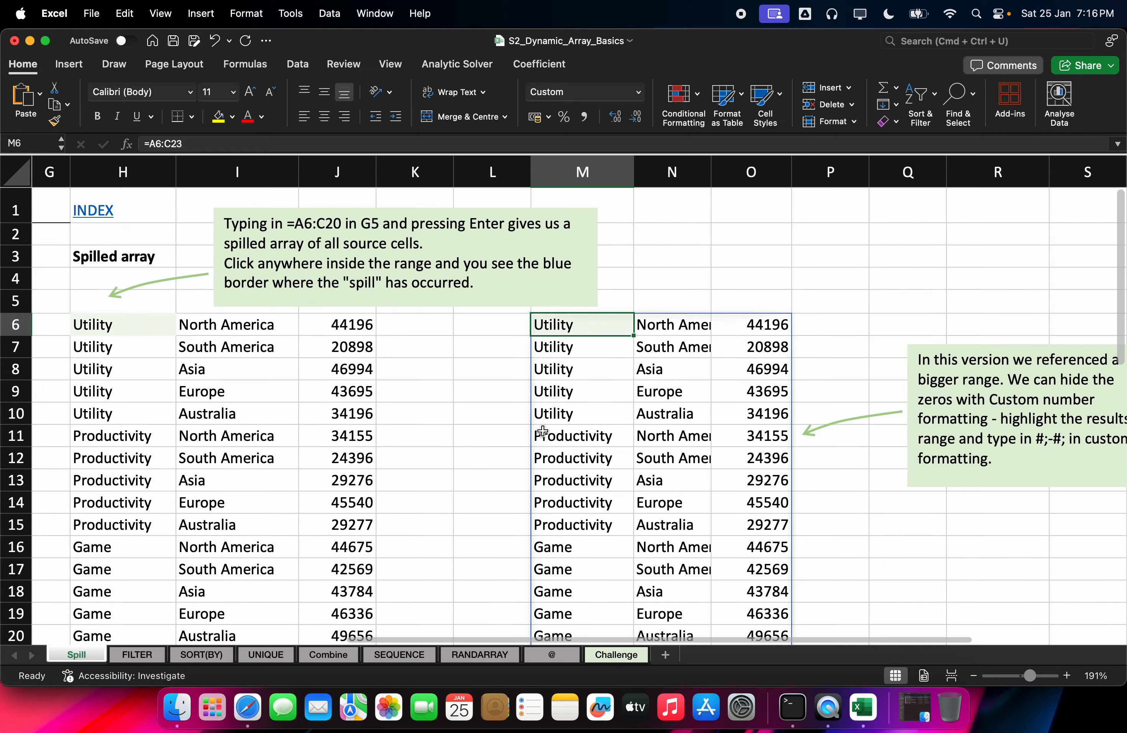
scroll(542, 431, "down", 5)
left_click_drag(670, 647, 456, 446)
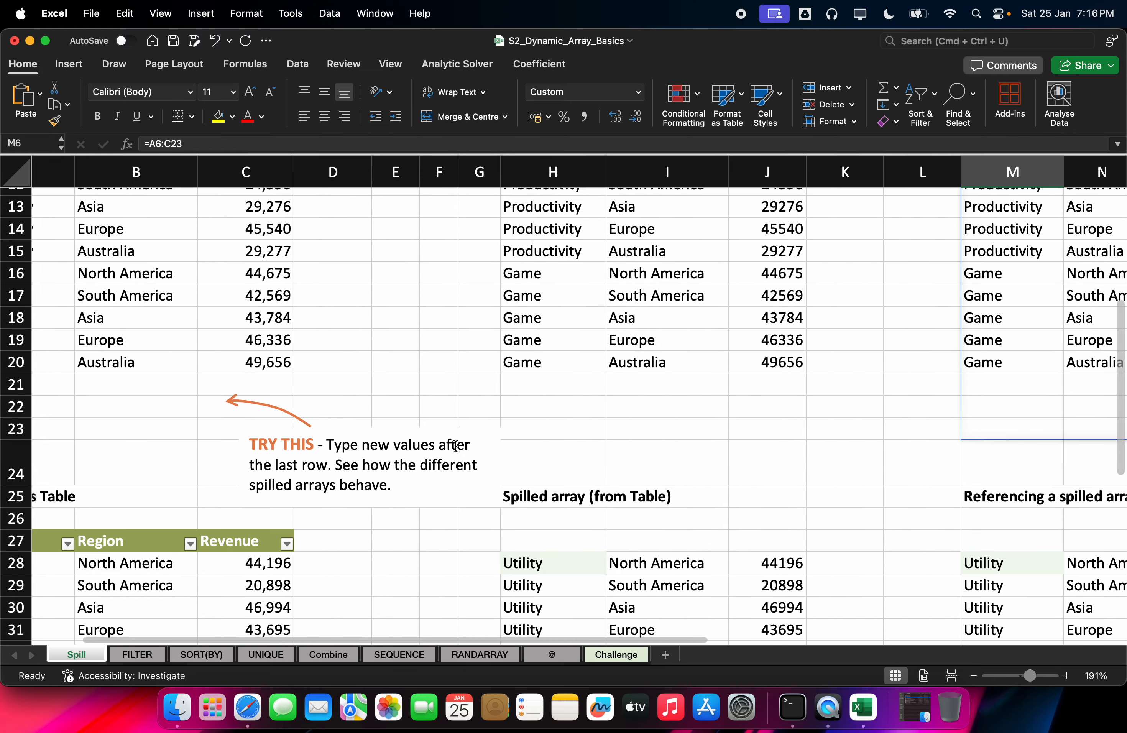
scroll(440, 381, "down", 5)
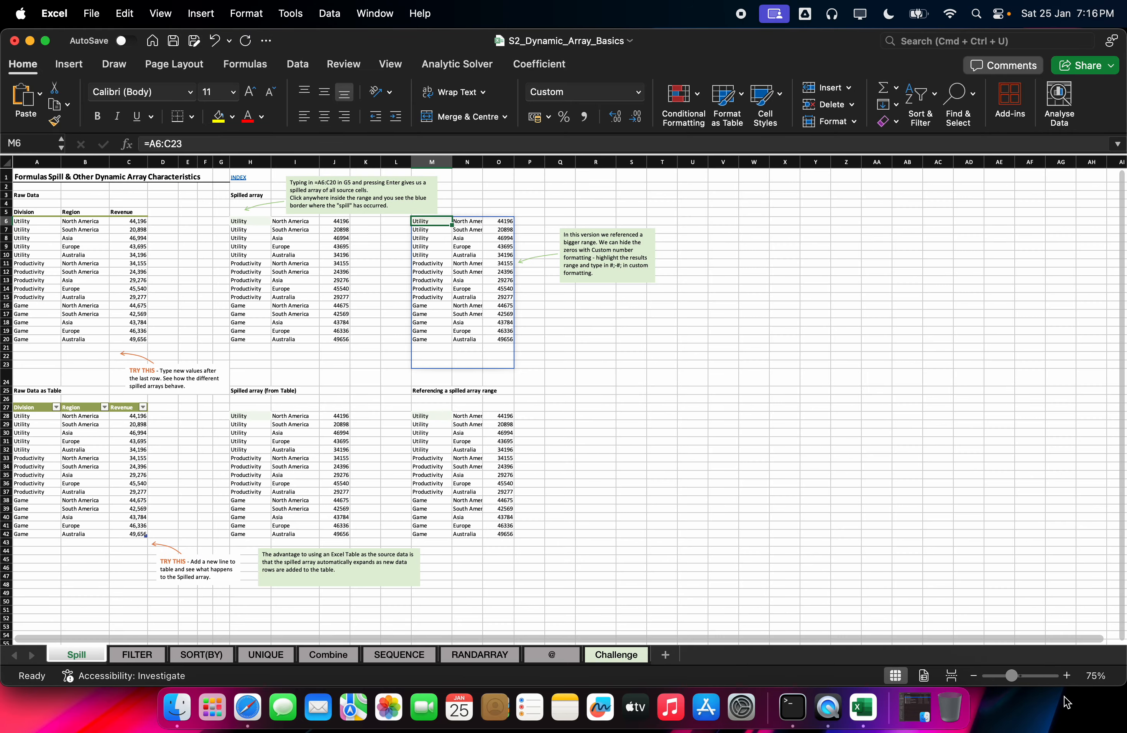
left_click_drag(1016, 684, 1027, 683)
scroll(605, 589, "down", 2)
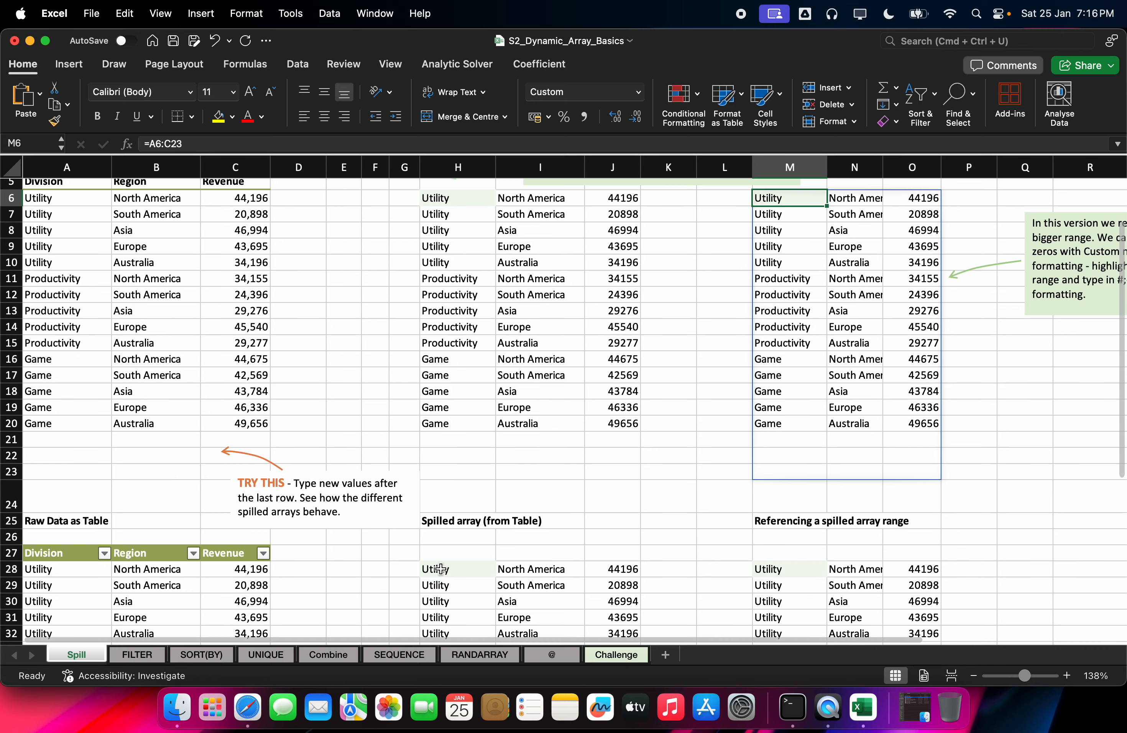
scroll(443, 265, "down", 10)
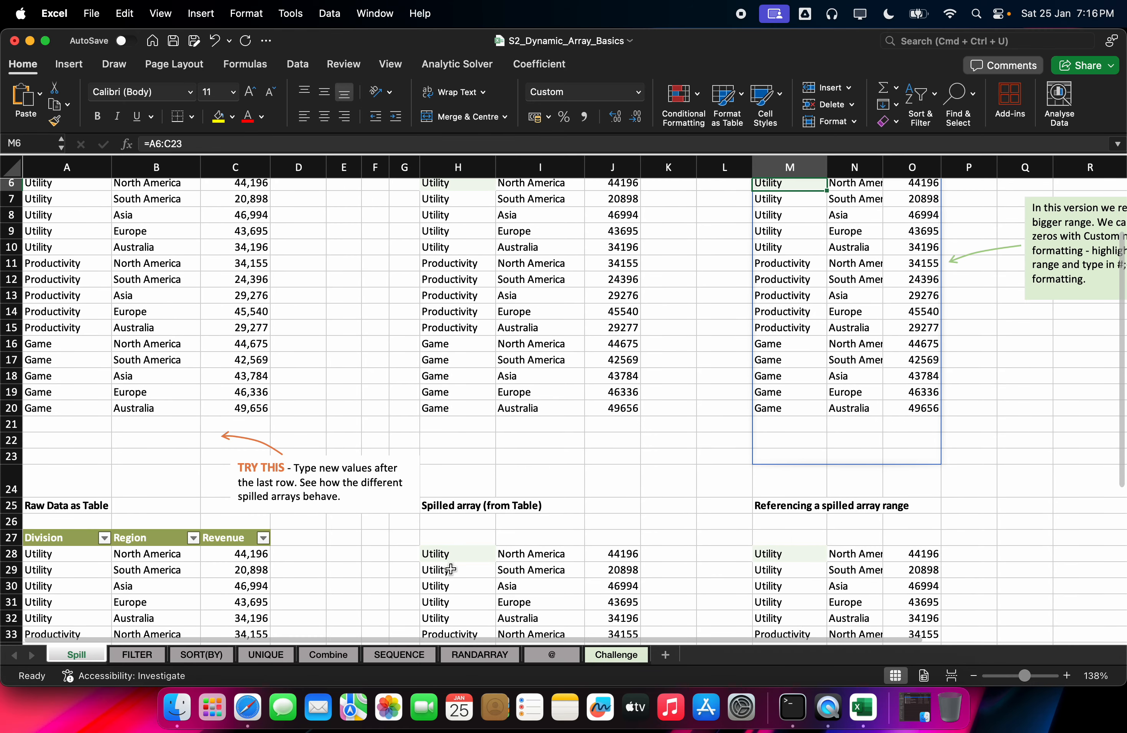
left_click(453, 240)
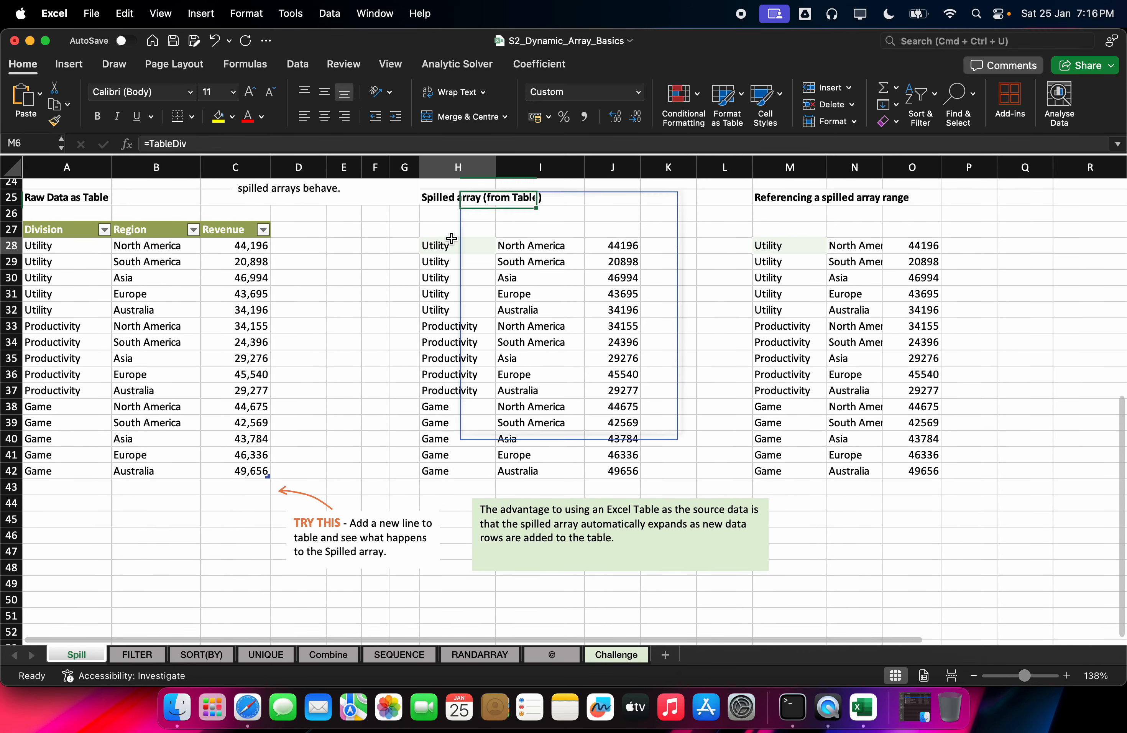
double_click(453, 240)
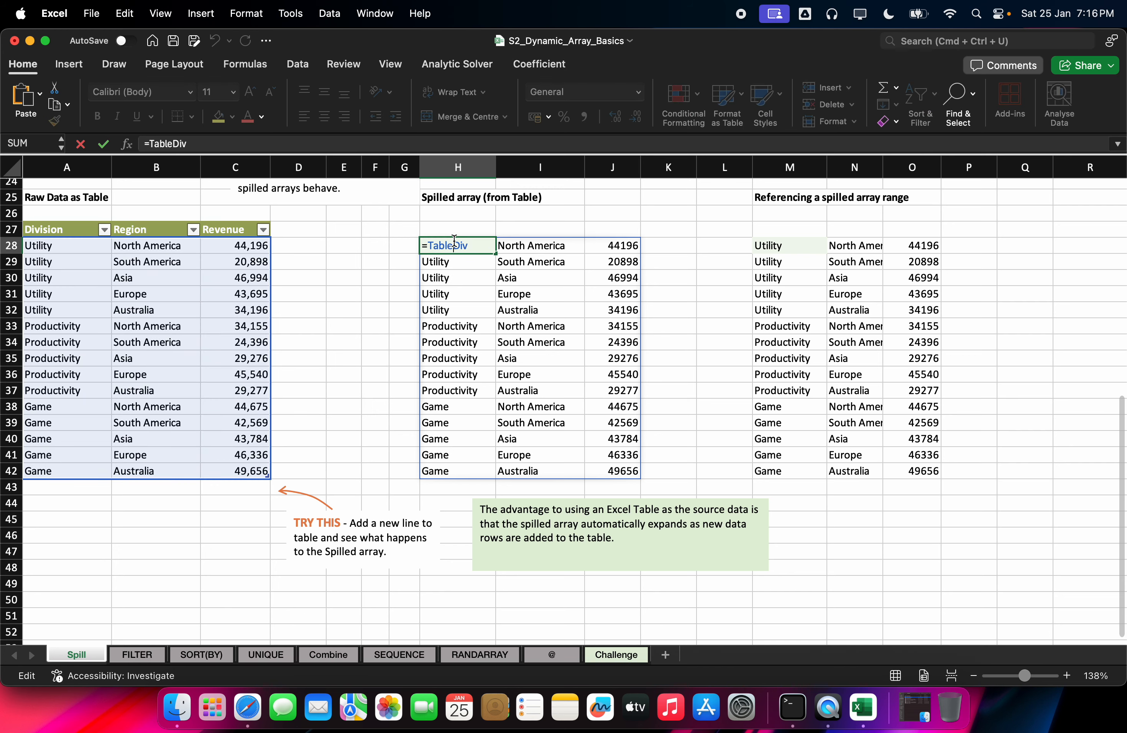
key("Escape")
left_click(375, 262)
scroll(156, 300, "up", 12)
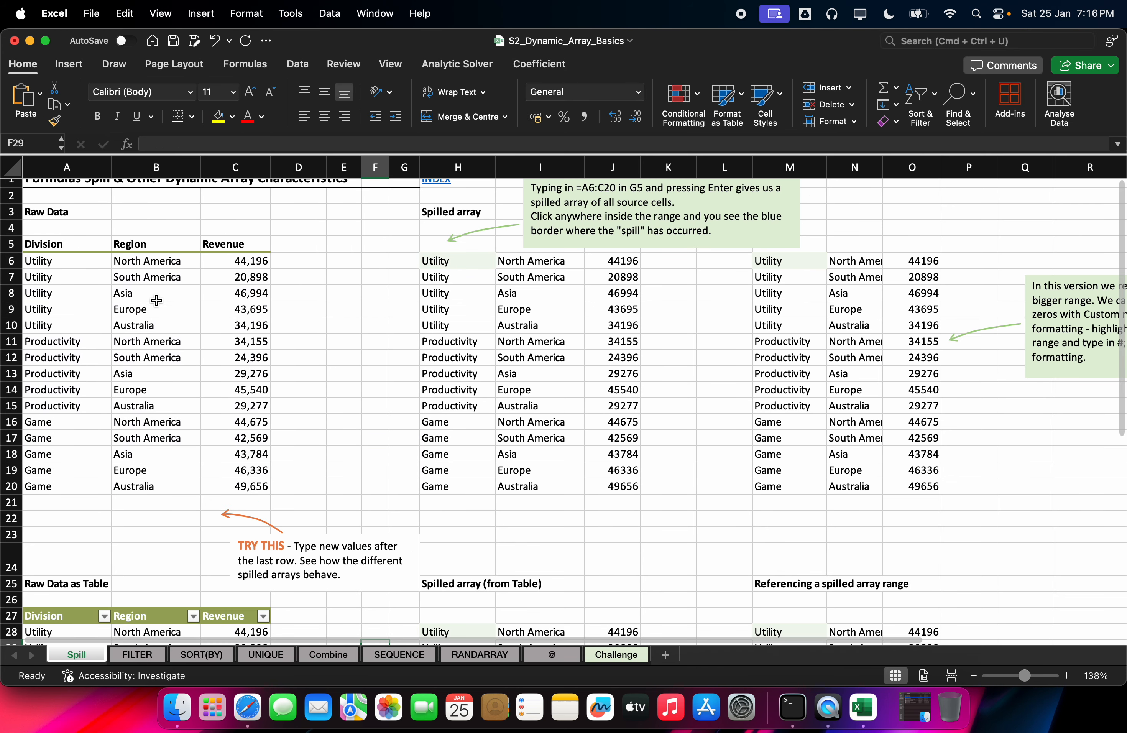
left_click(164, 280)
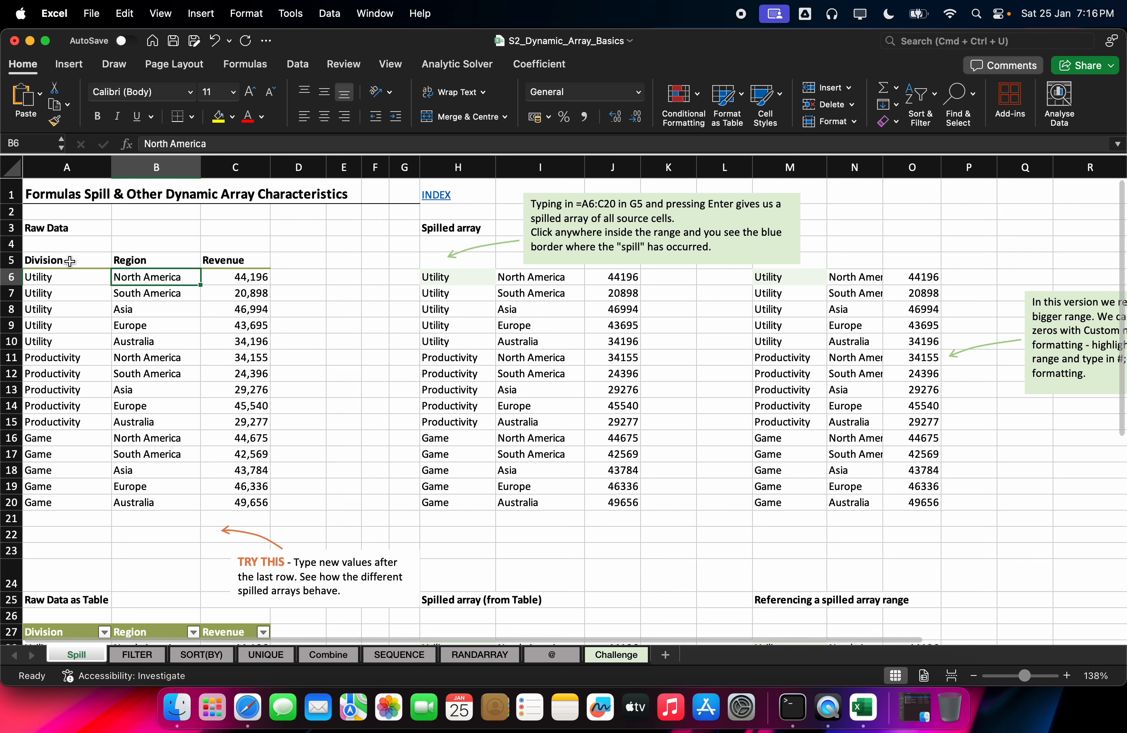
Step: Make the Raw Data range A5:C20 a table, then convert it straight back to a range
mouse_move(71, 261)
left_mouse_down()
mouse_move(190, 281)
mouse_move(229, 503)
left_mouse_up()
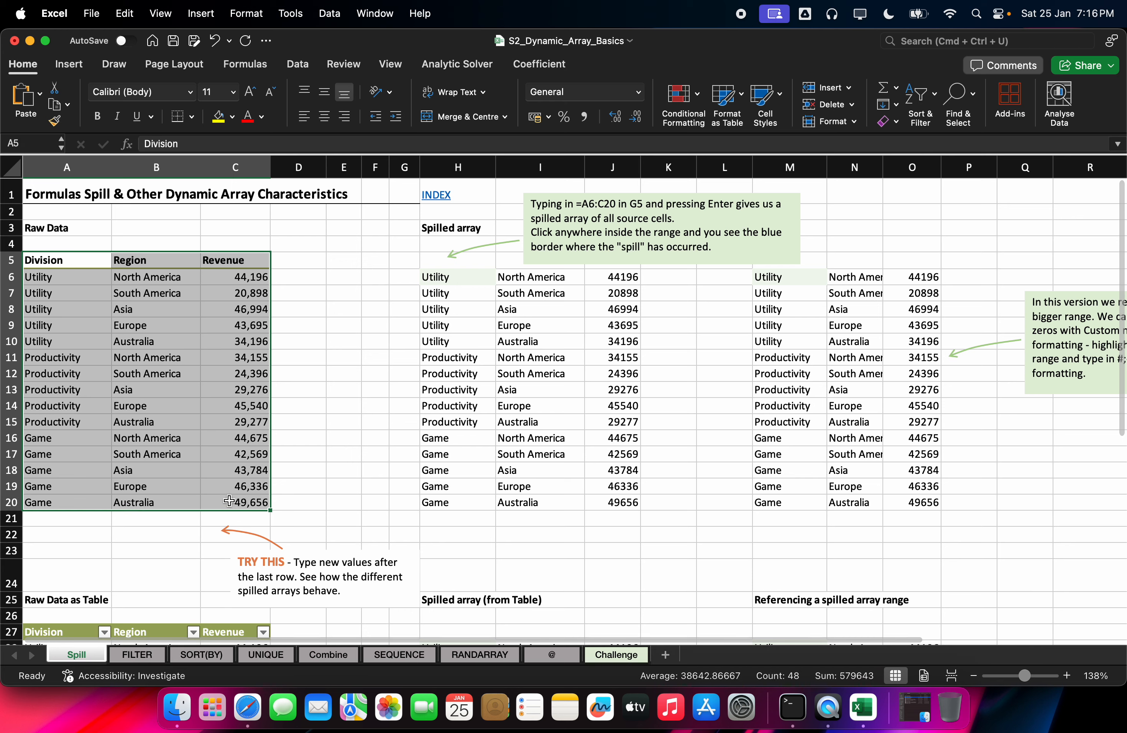
key("ctrl+t")
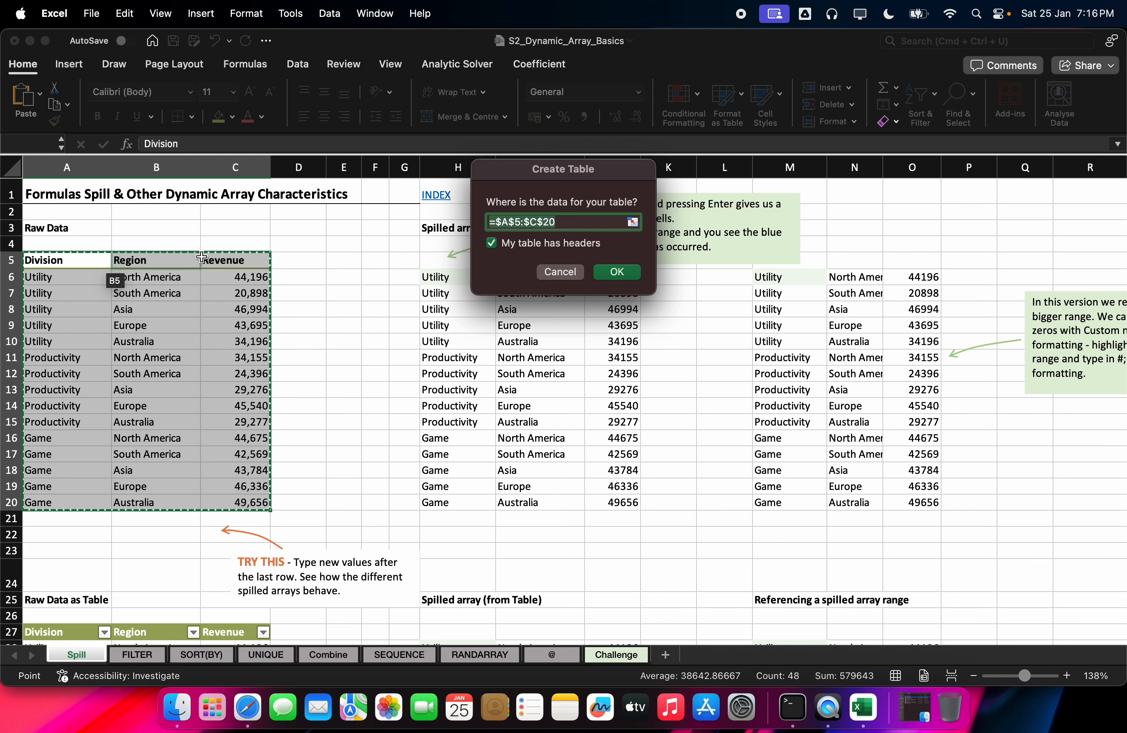
left_click(599, 277)
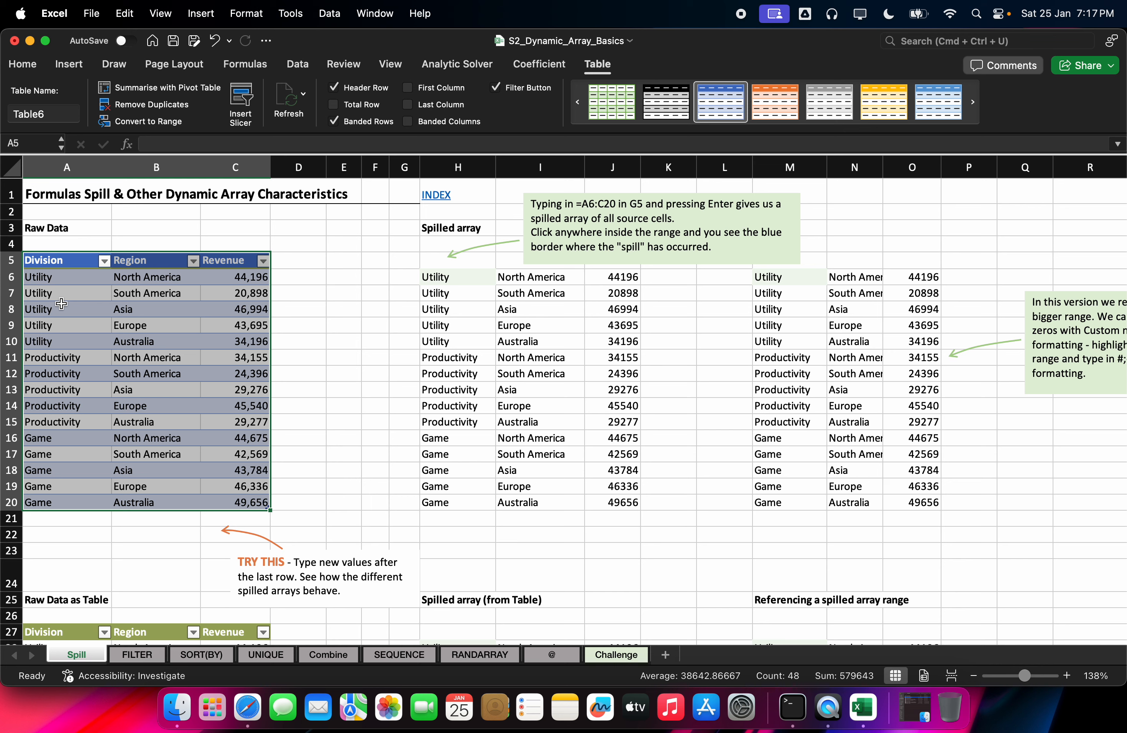
left_click(146, 124)
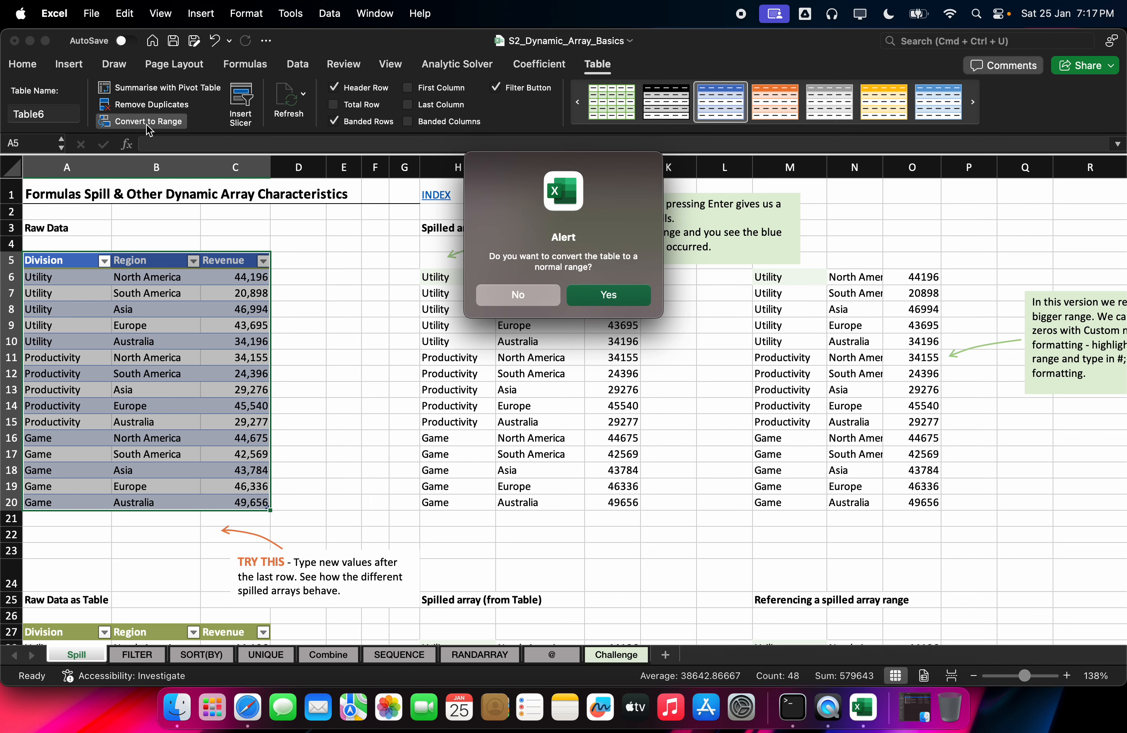
left_click(529, 301)
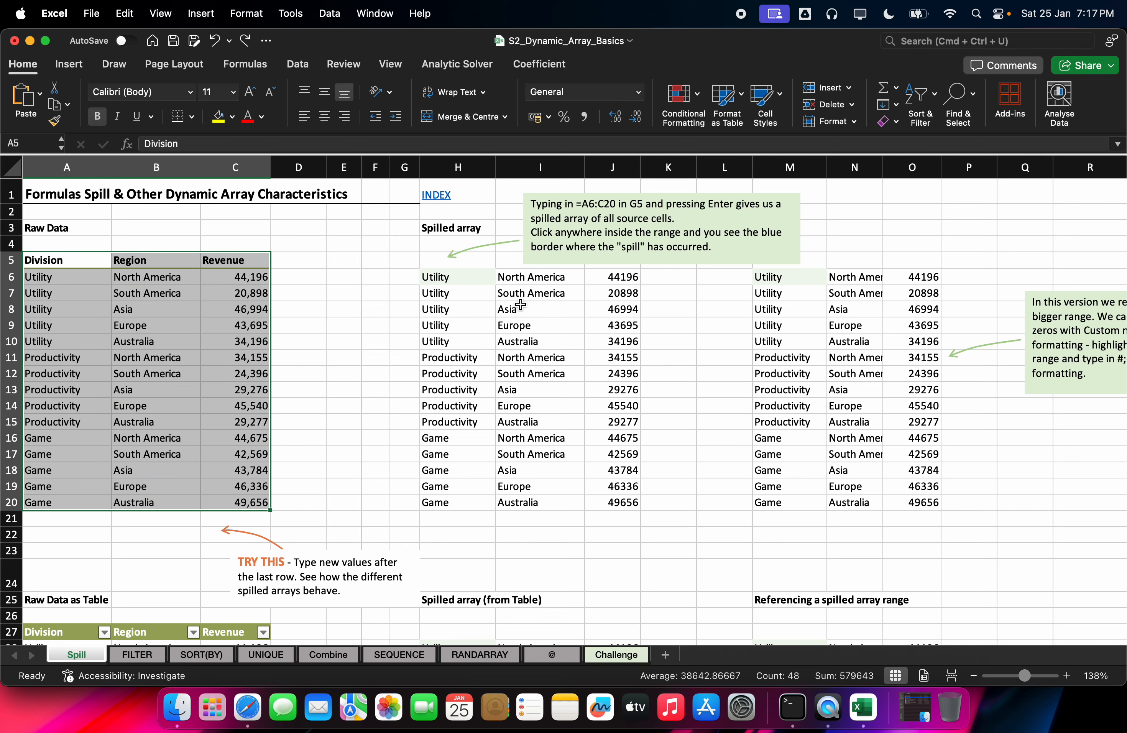
Step: Recreate the table with headers from the raw data, undoing and redoing its creation
key("ctrl+t")
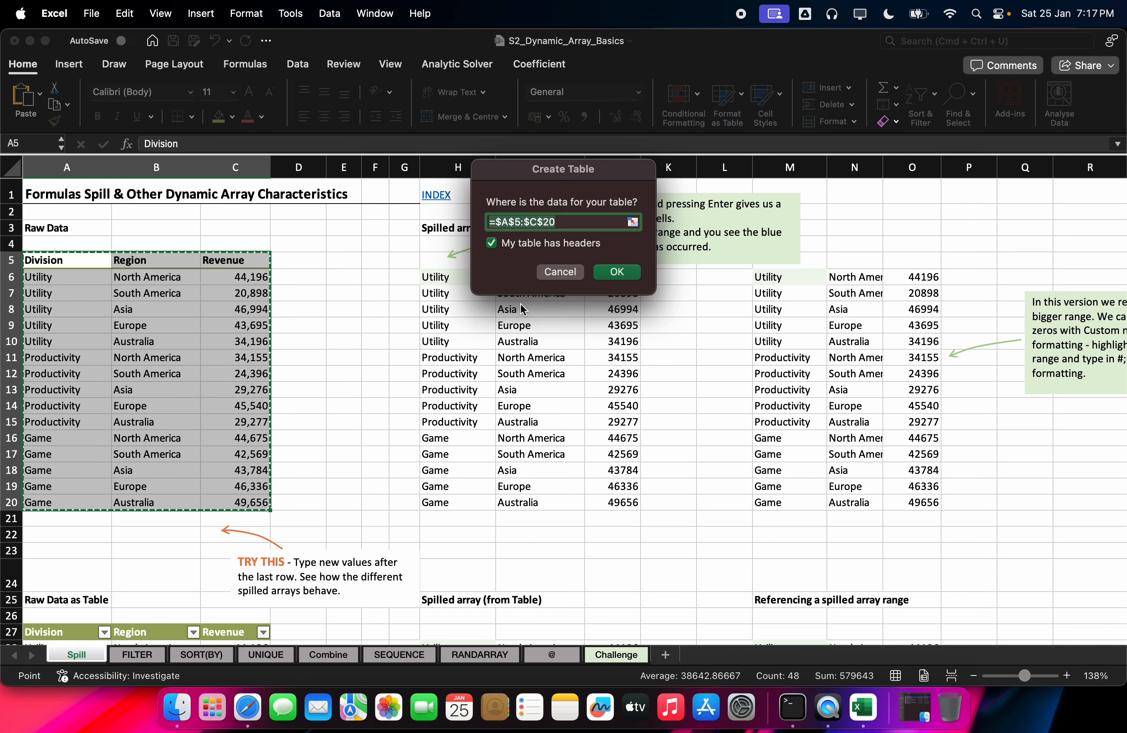
left_click(617, 274)
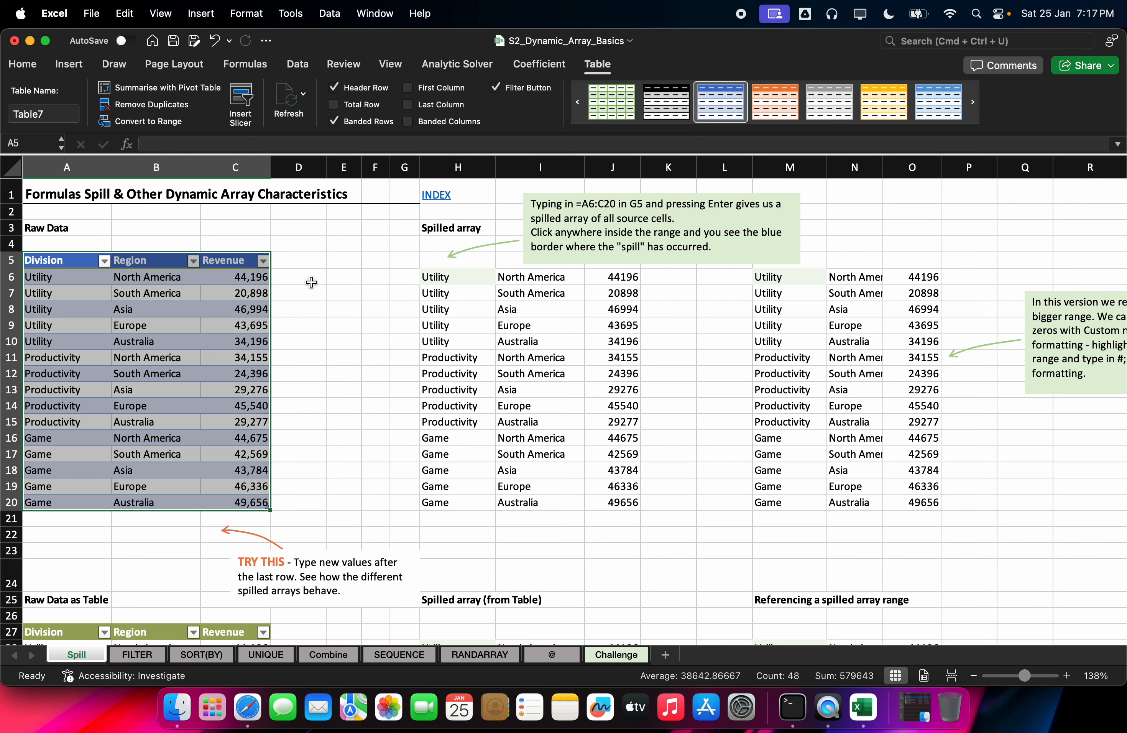
key("super+z")
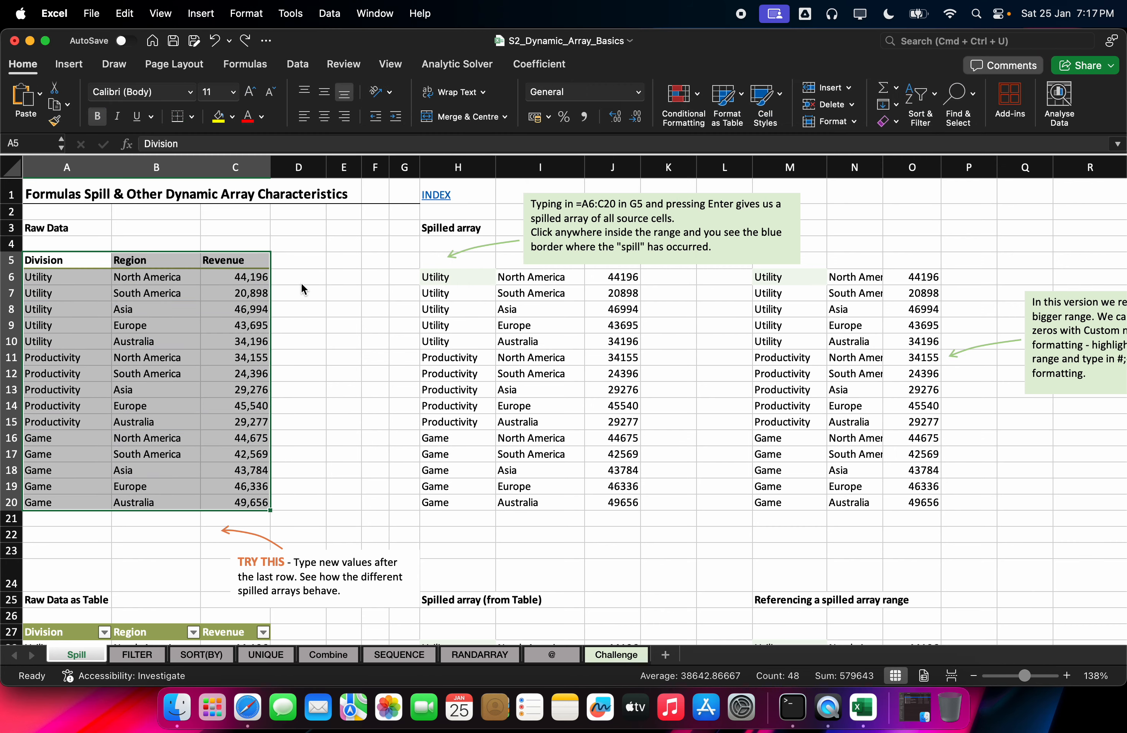
key("super+y")
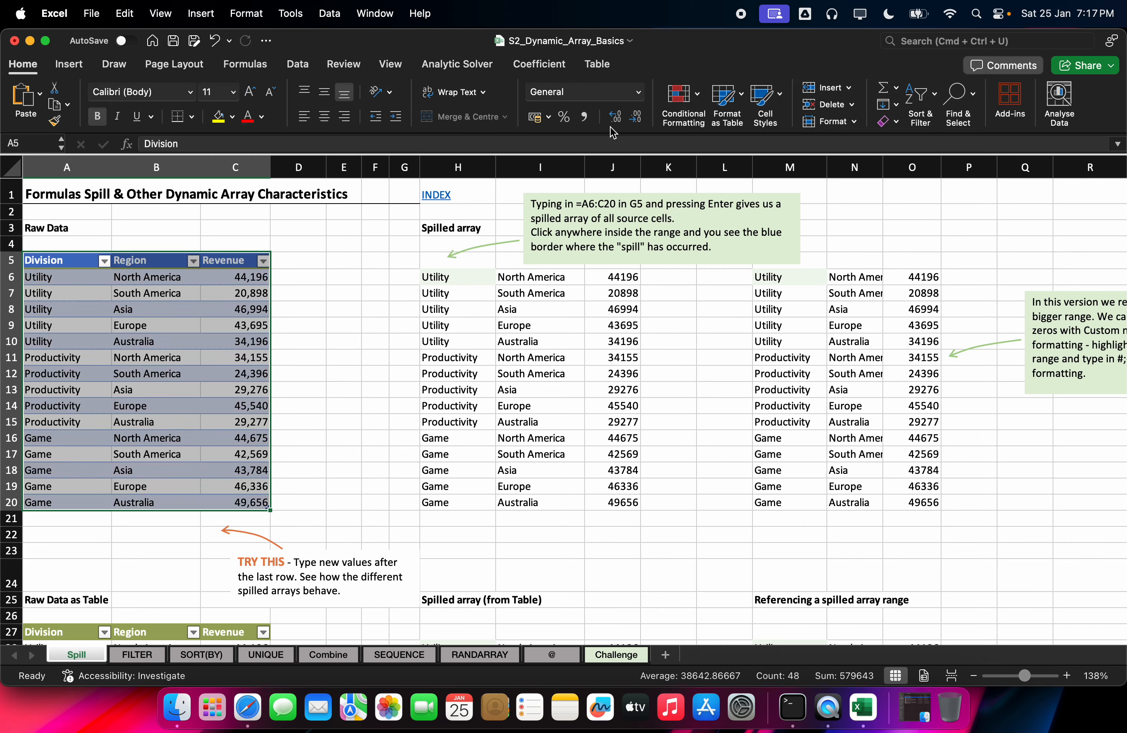
Step: Convert Table7 back to a normal range that keeps the blue banded styling
left_click(598, 64)
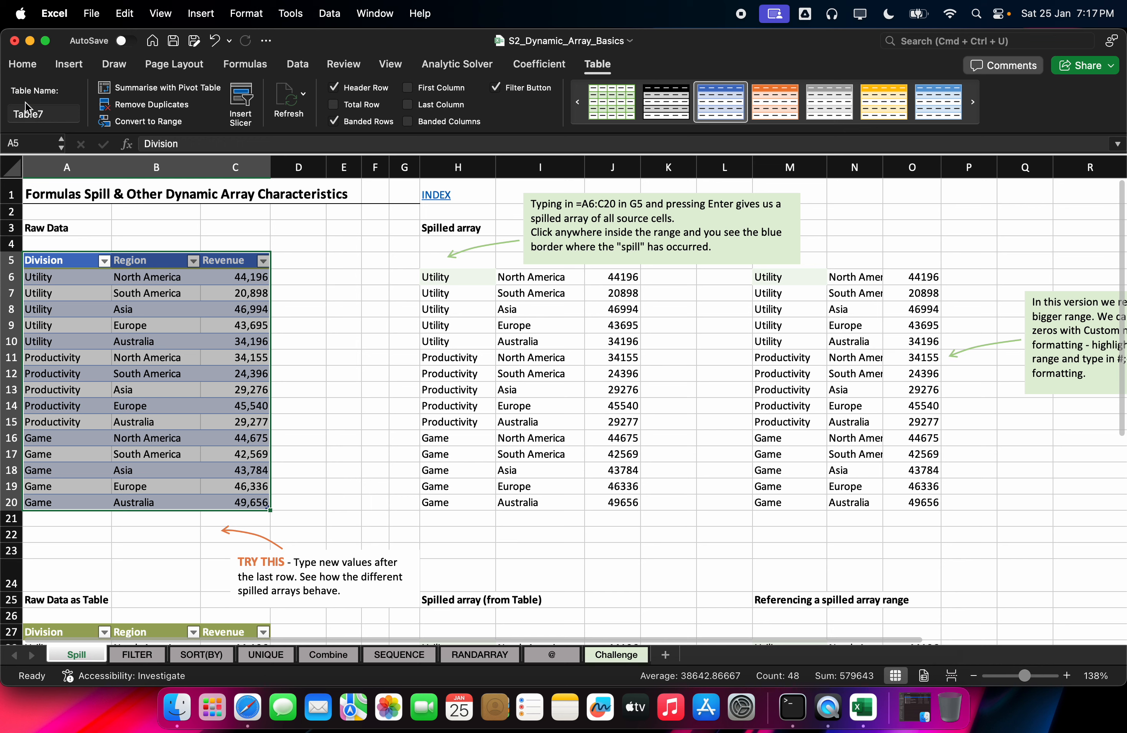
left_click(147, 122)
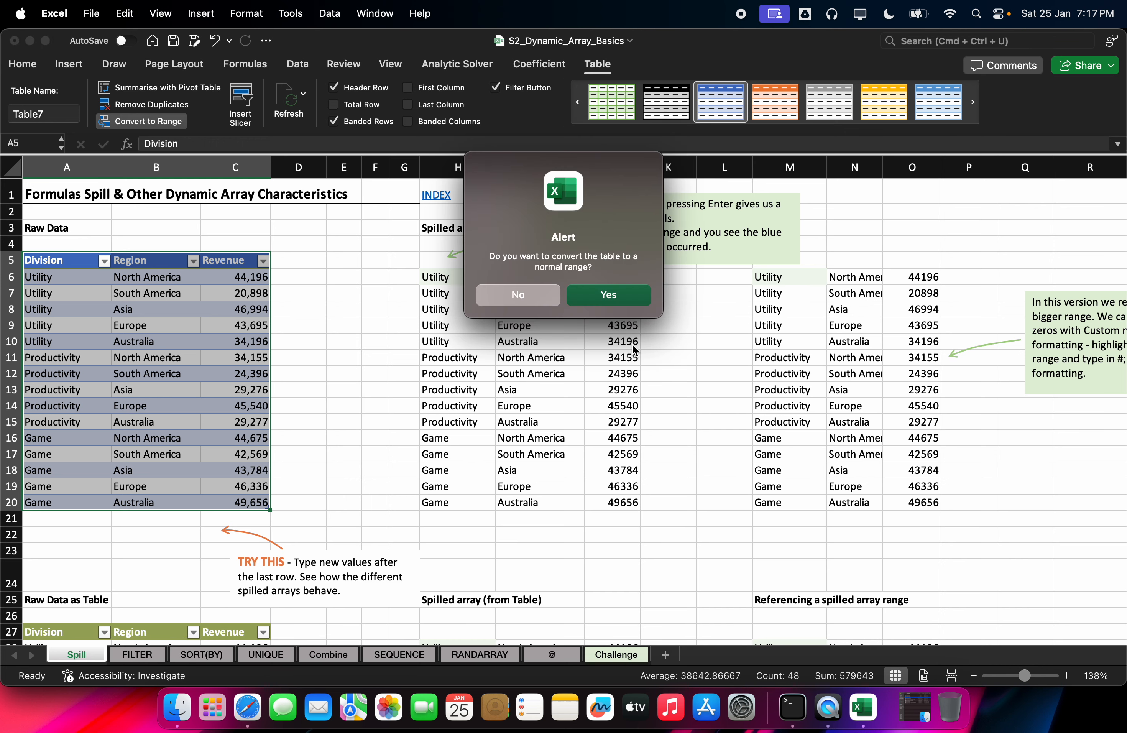
left_click(609, 292)
left_click(349, 309)
left_click(224, 343)
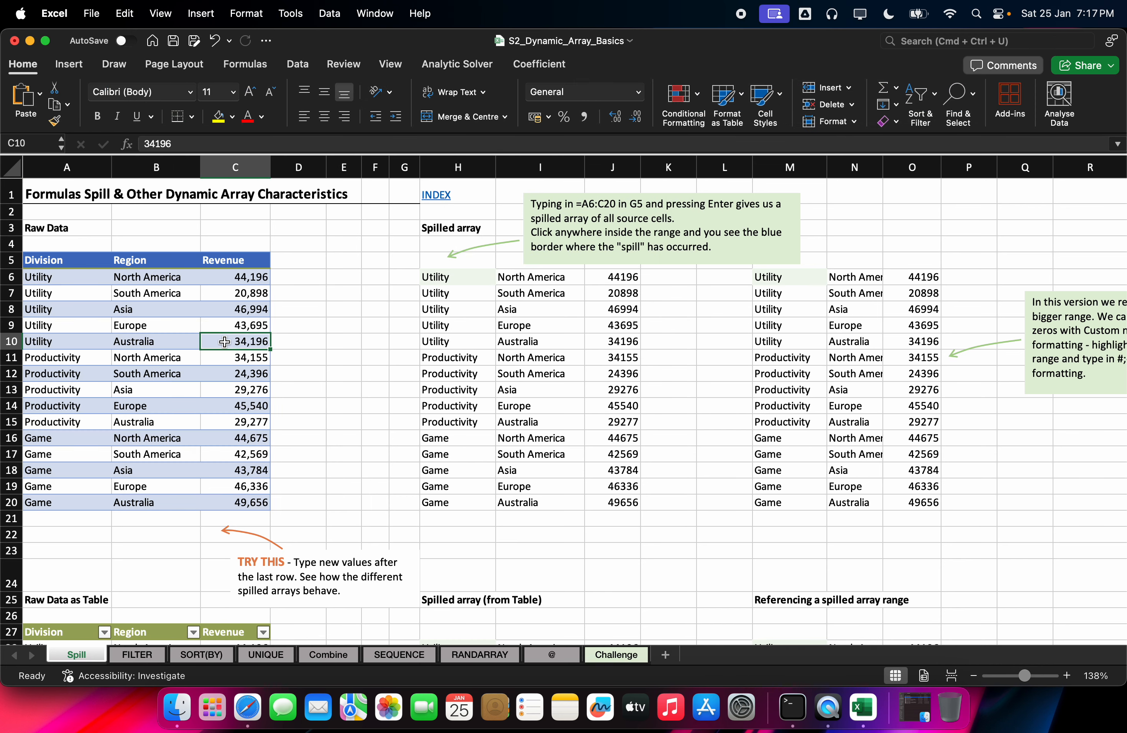
left_click(260, 277)
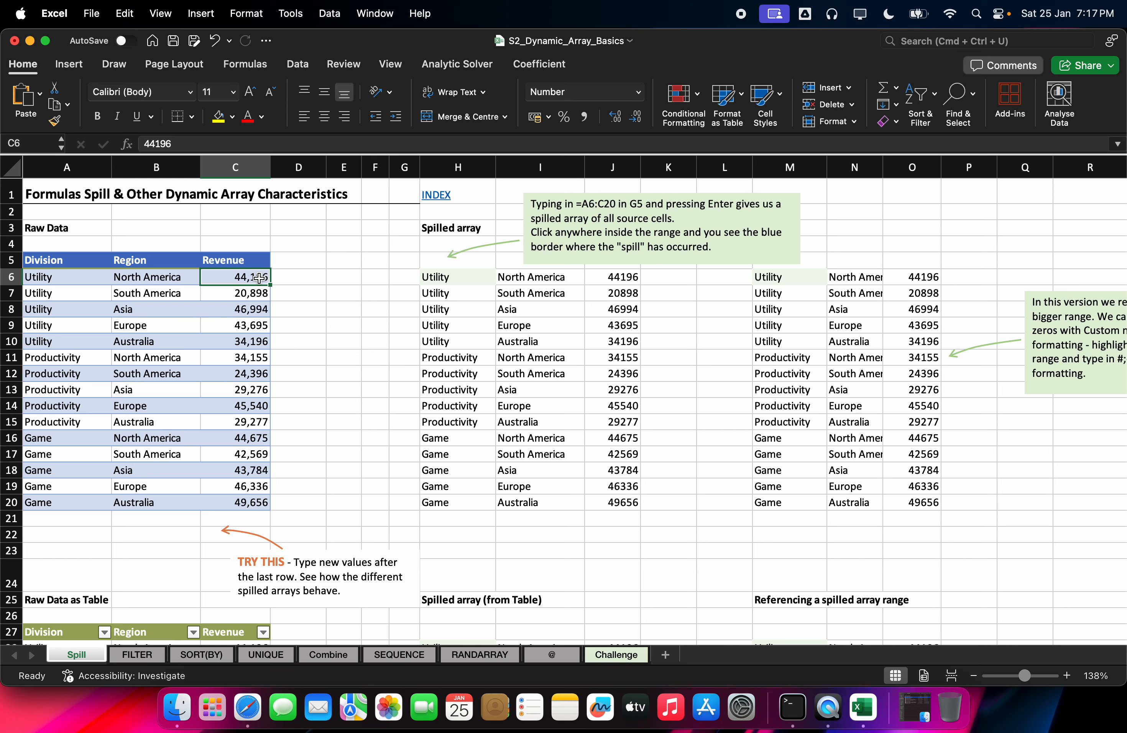
left_click_drag(157, 293, 157, 405)
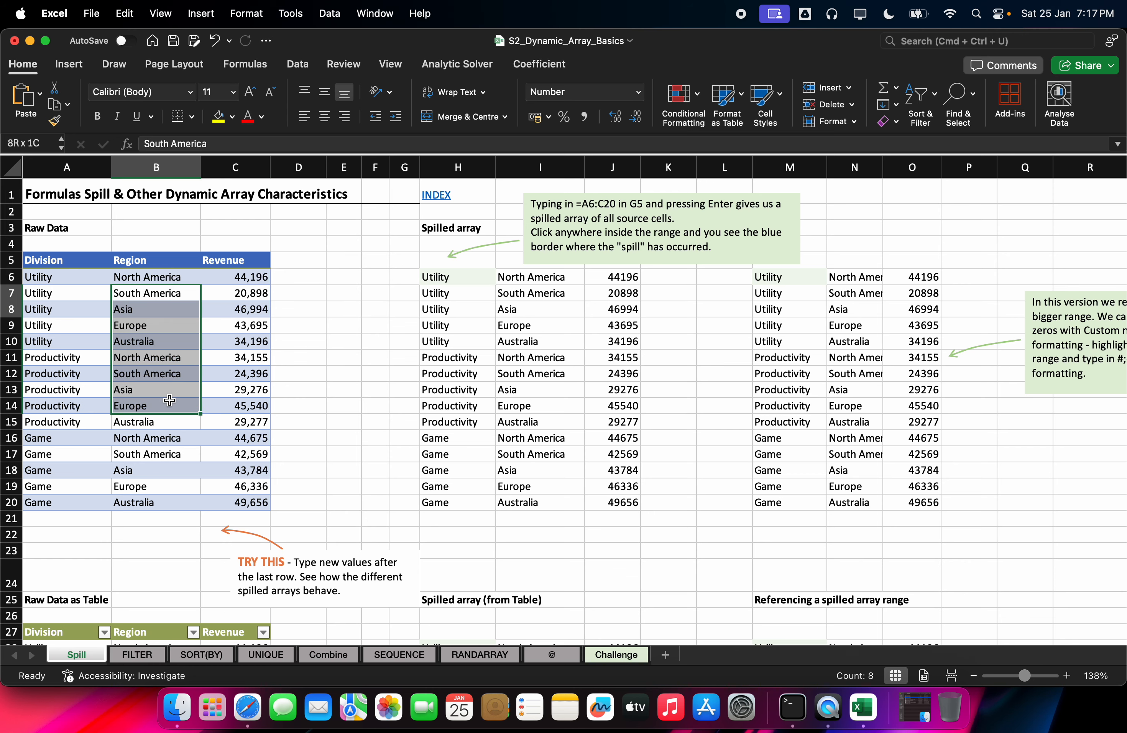
left_click(223, 380)
scroll(191, 376, "down", 7)
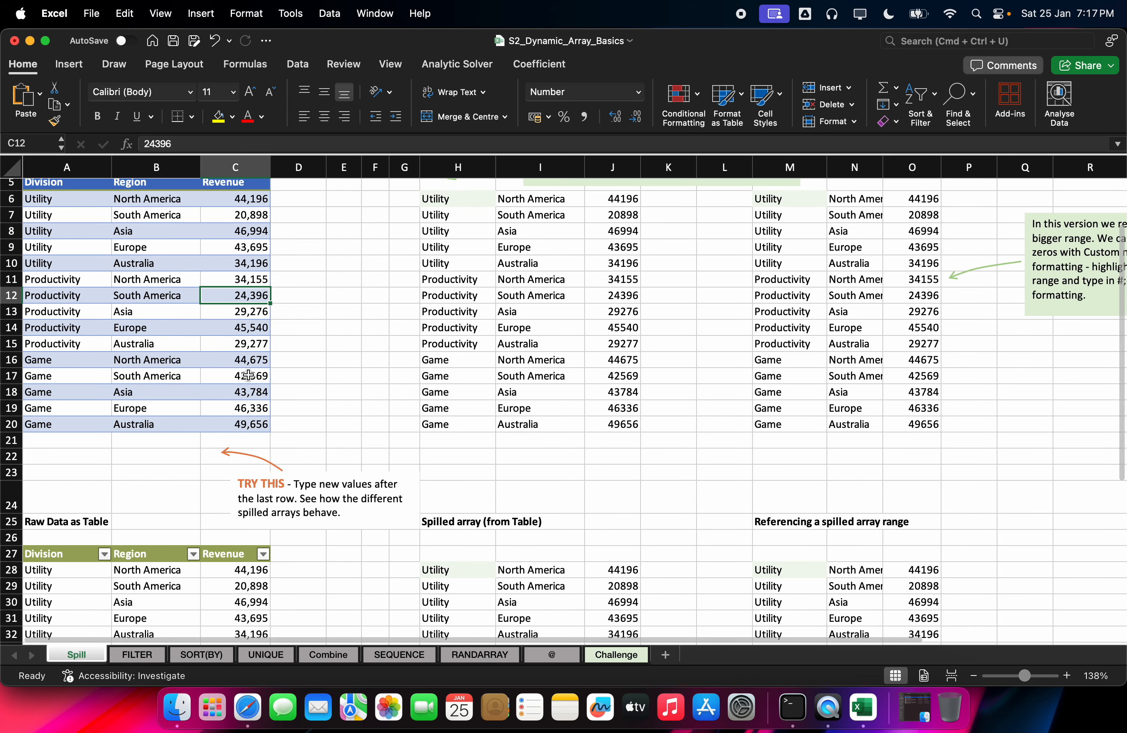
scroll(156, 337, "up", 1)
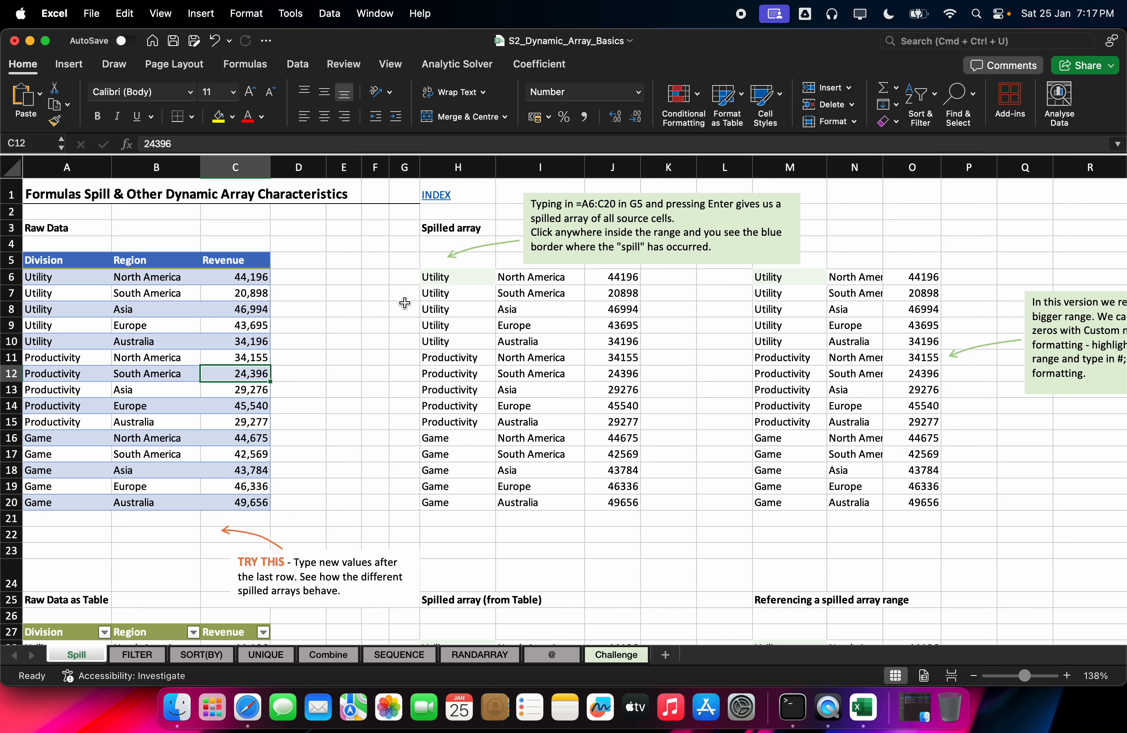
scroll(215, 352, "down", 5)
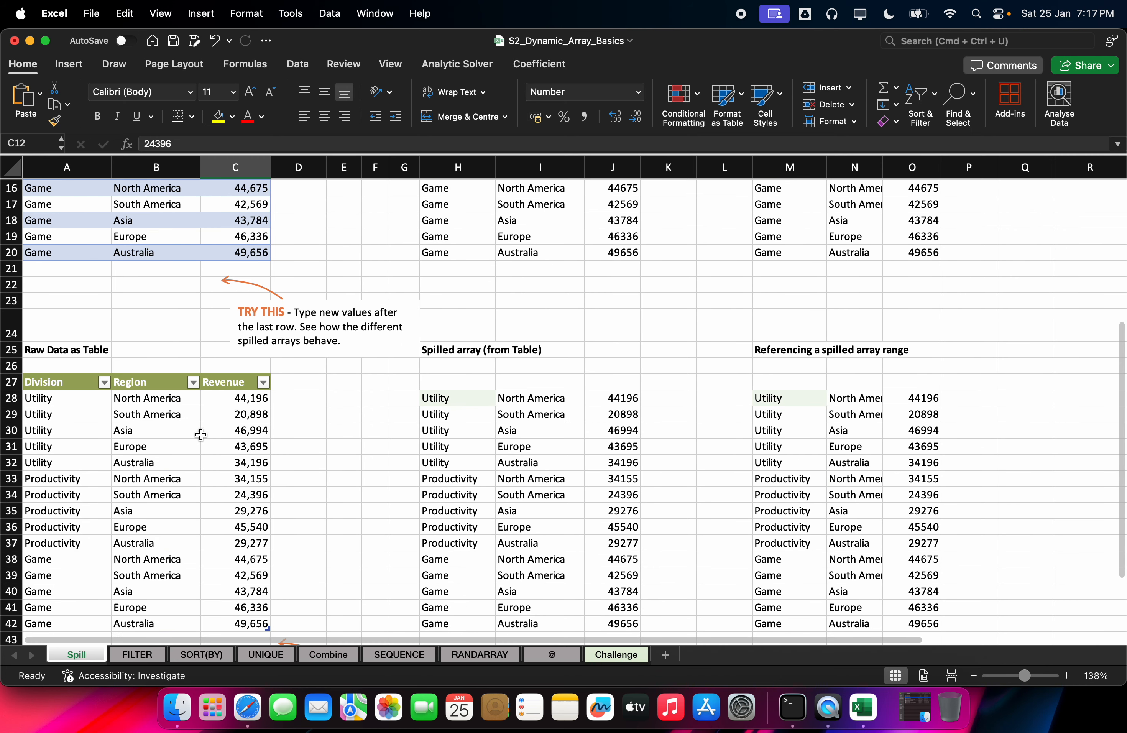
left_click(38, 386)
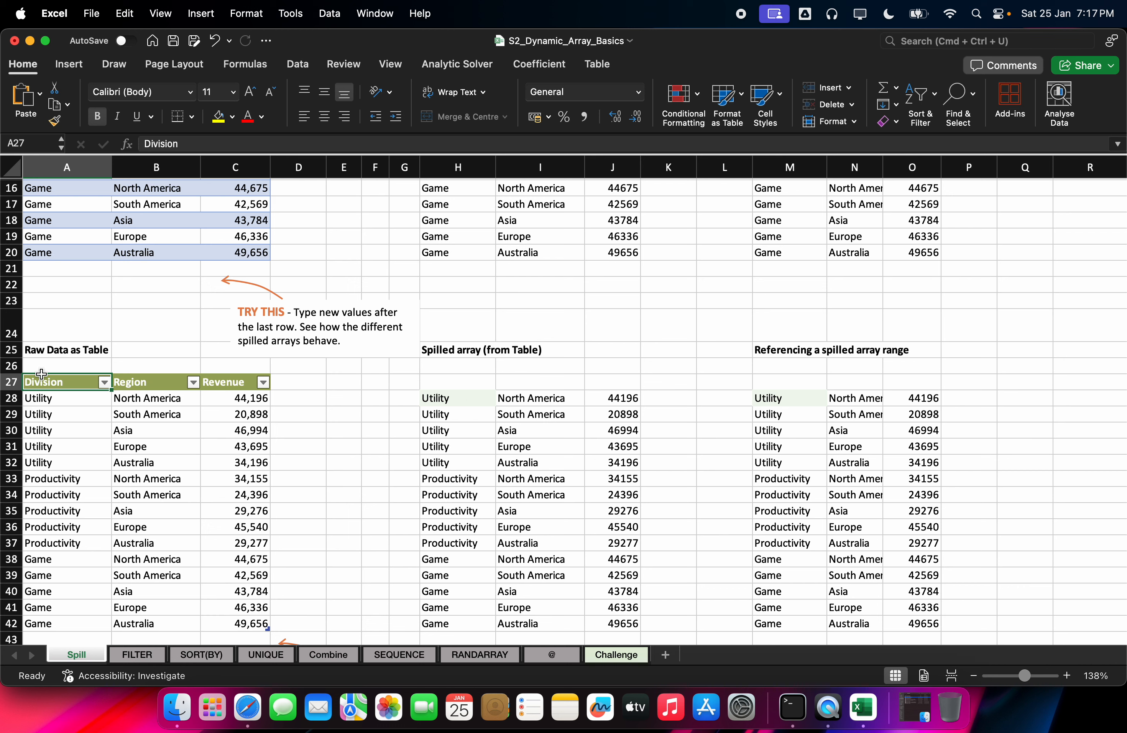
Step: Select the lower Raw Data as Table block in A27:C42 to show its name, TableDiv
left_click_drag(62, 382, 238, 621)
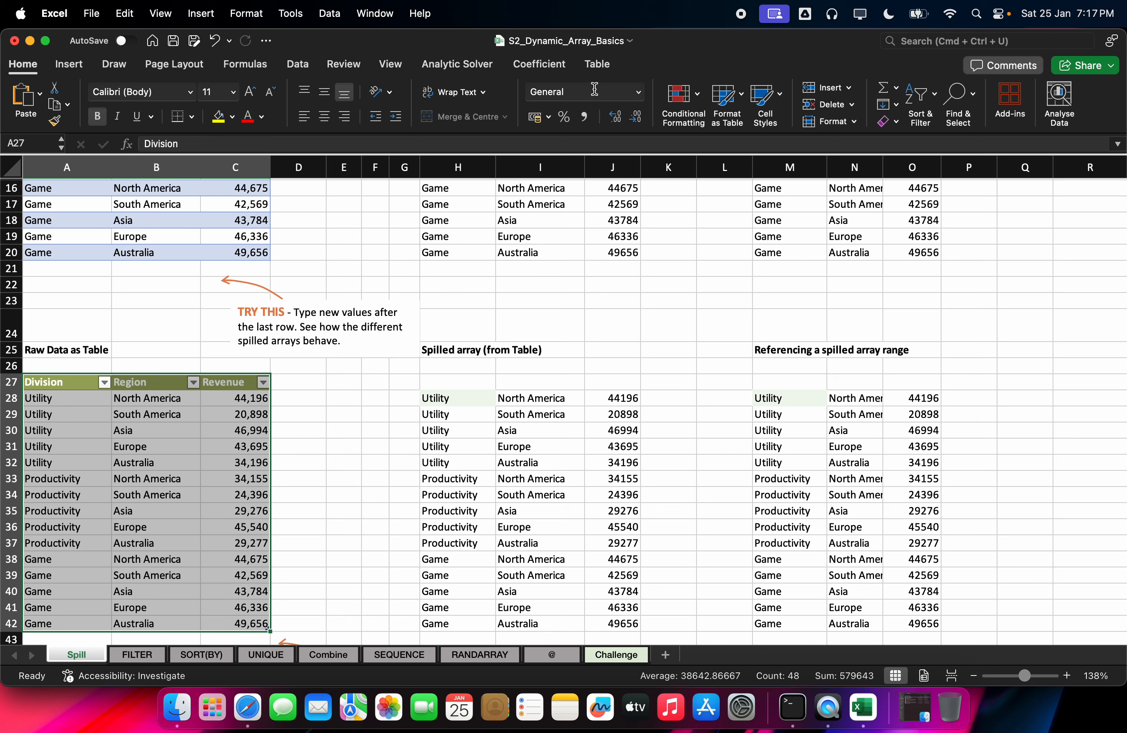
left_click(598, 64)
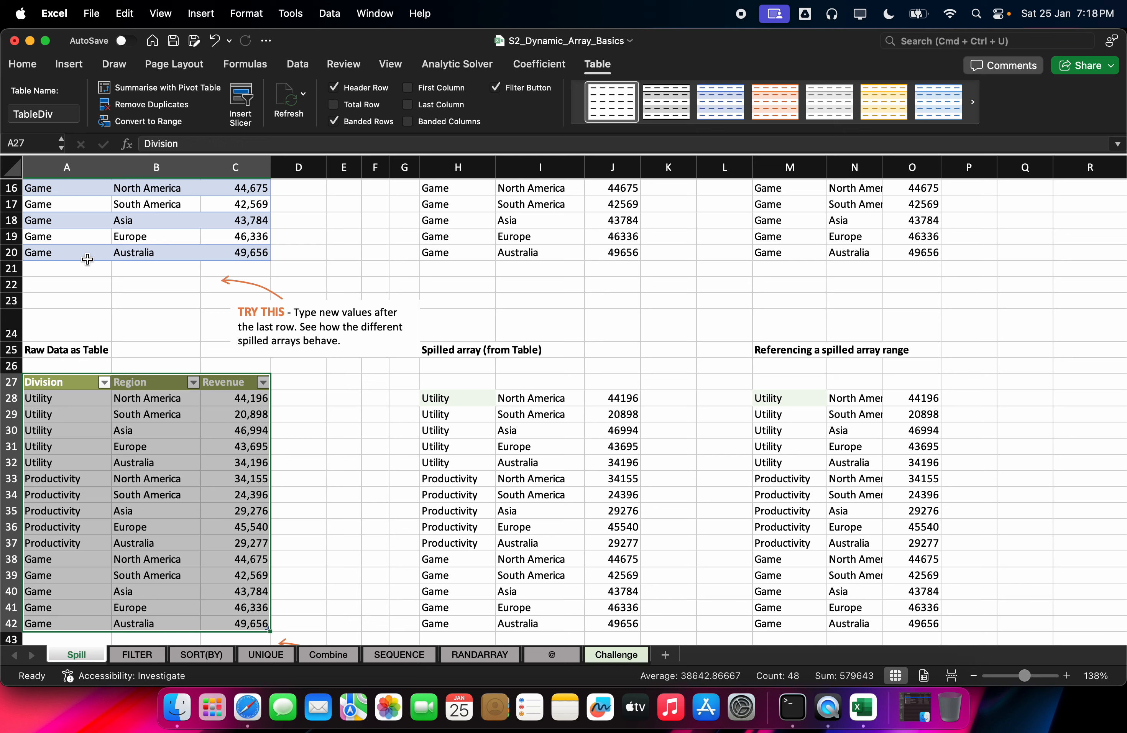
left_click(151, 323)
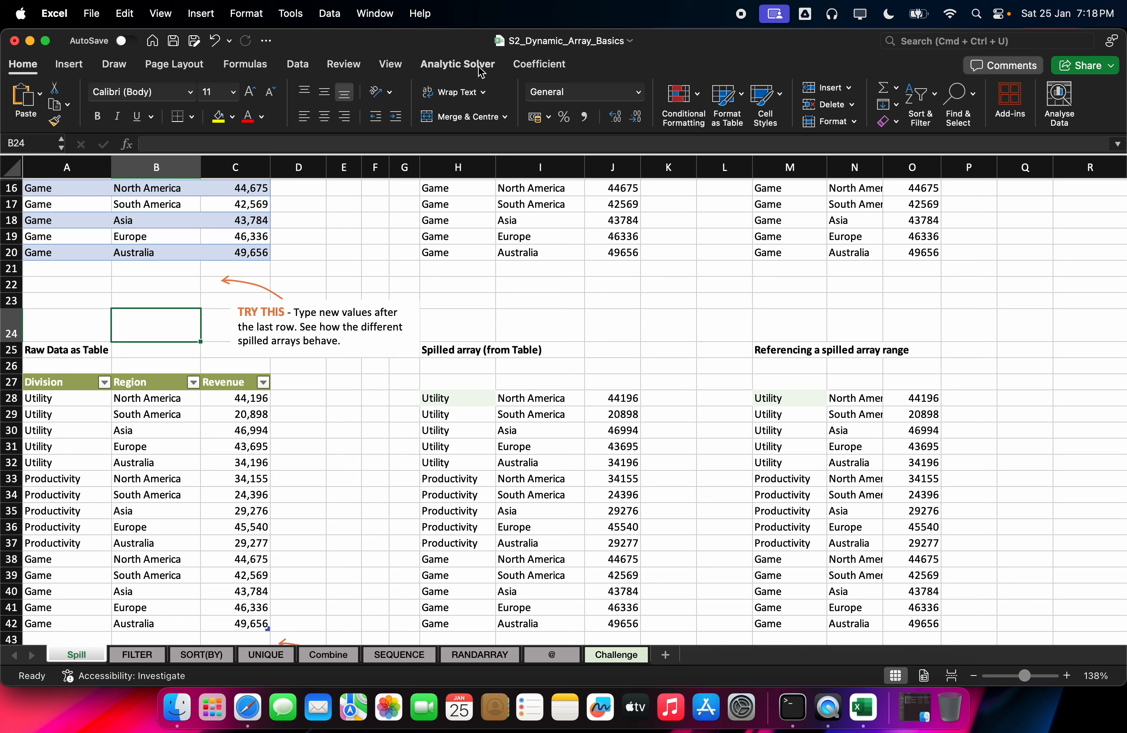
left_click(138, 396)
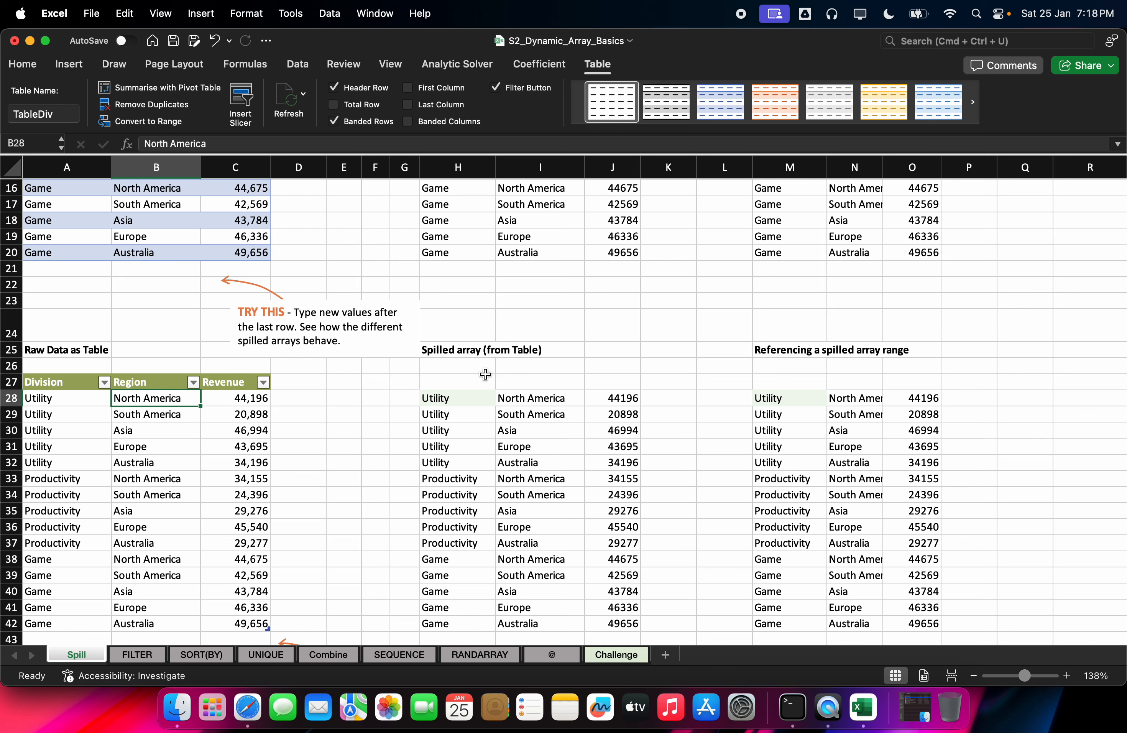
Step: Re-enter H28 as =TableDiv so H28:J42 spills again and M28 no longer shows #REF!
left_click_drag(38, 383, 241, 625)
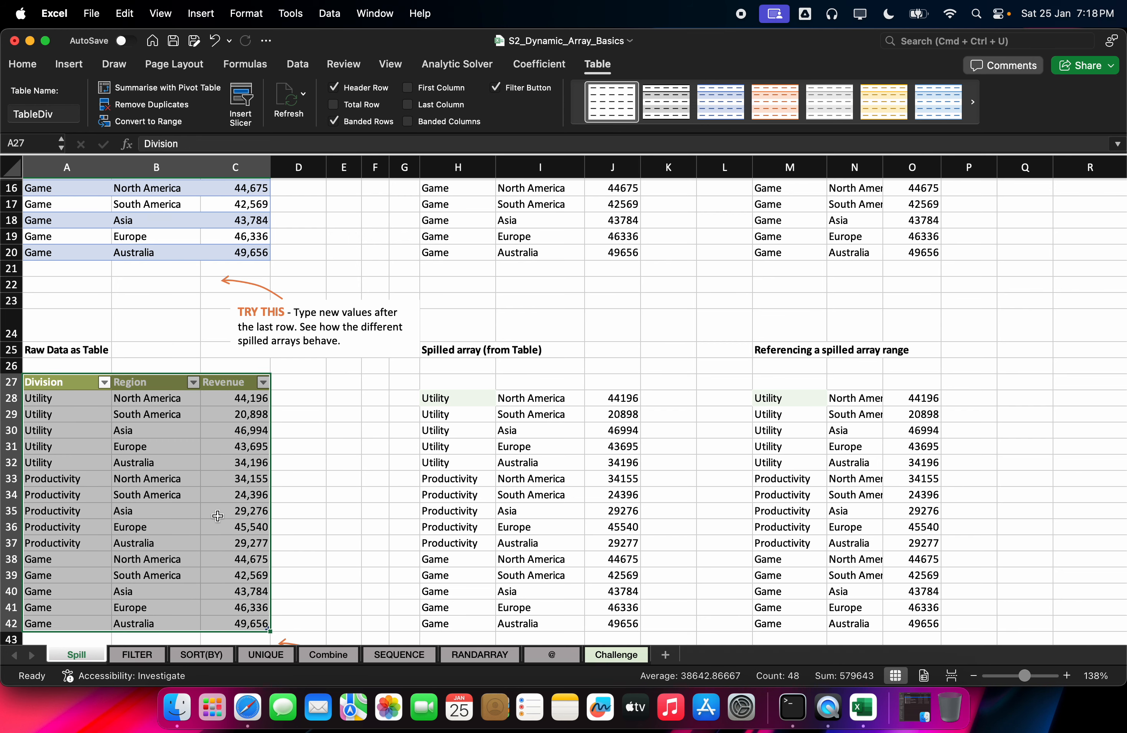
left_click(432, 396)
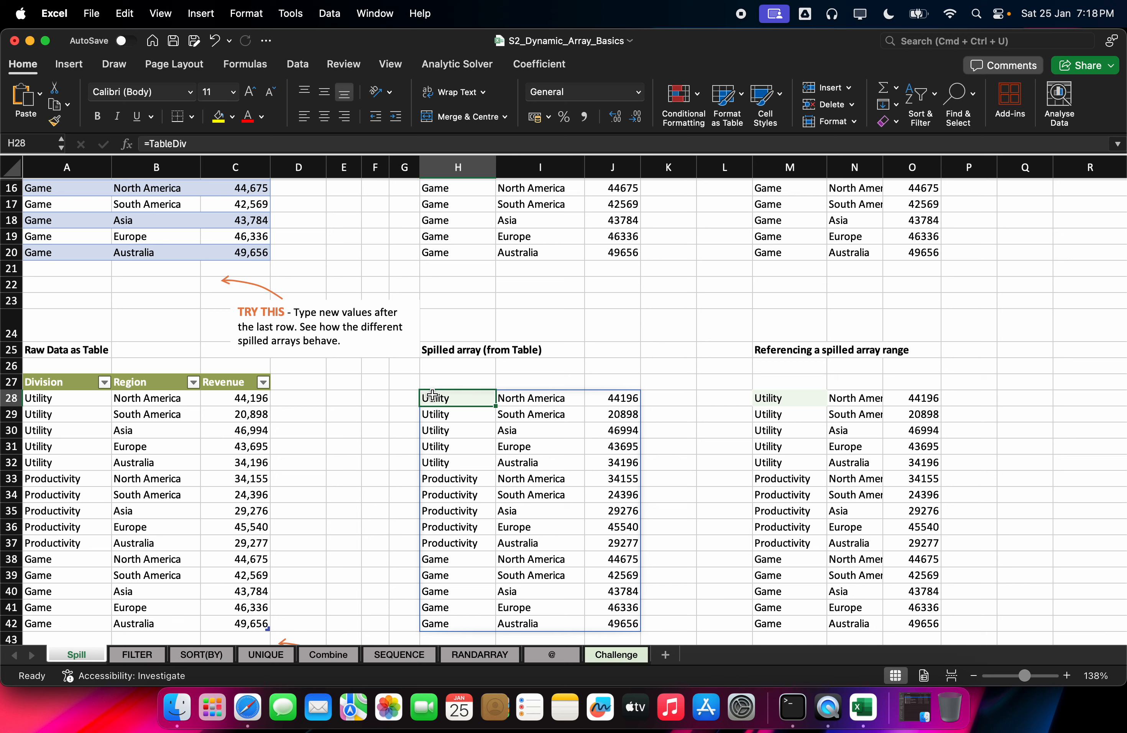
key("Delete")
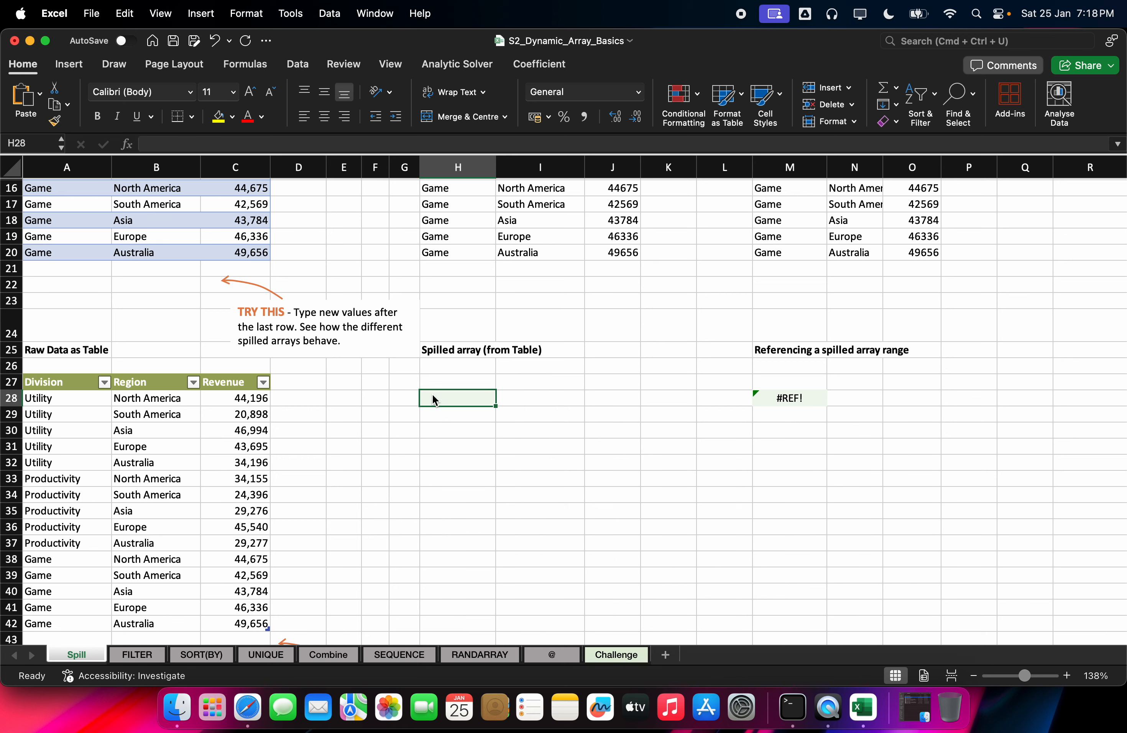
type("=ta")
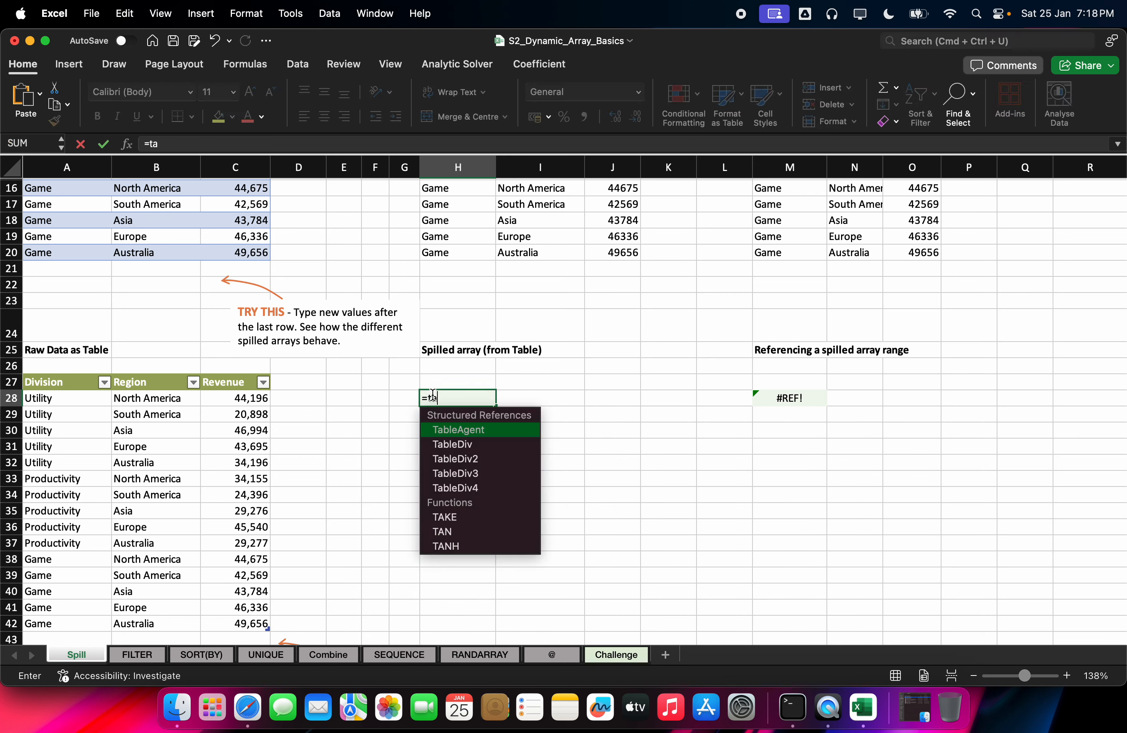
key("Down")
key("Tab")
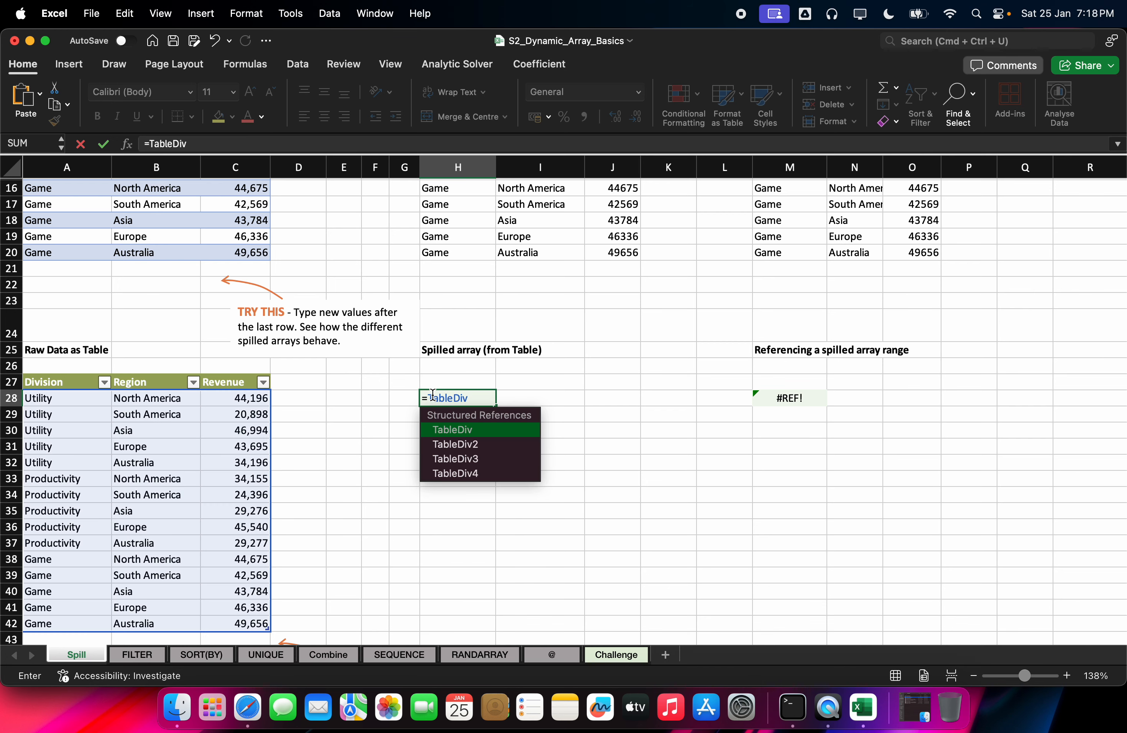
key("Return")
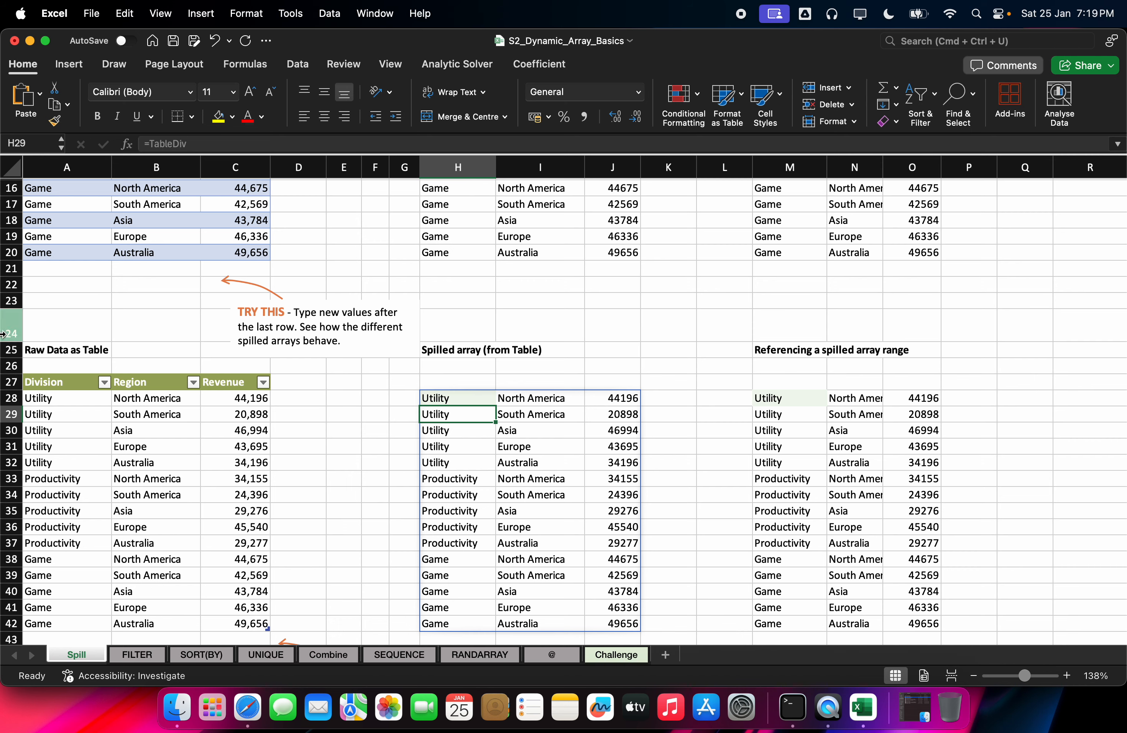
scroll(65, 376, "down", 1)
Step: Create names from the top-row headers of A5:C20, with the left column option unchecked
scroll(65, 375, "up", 10)
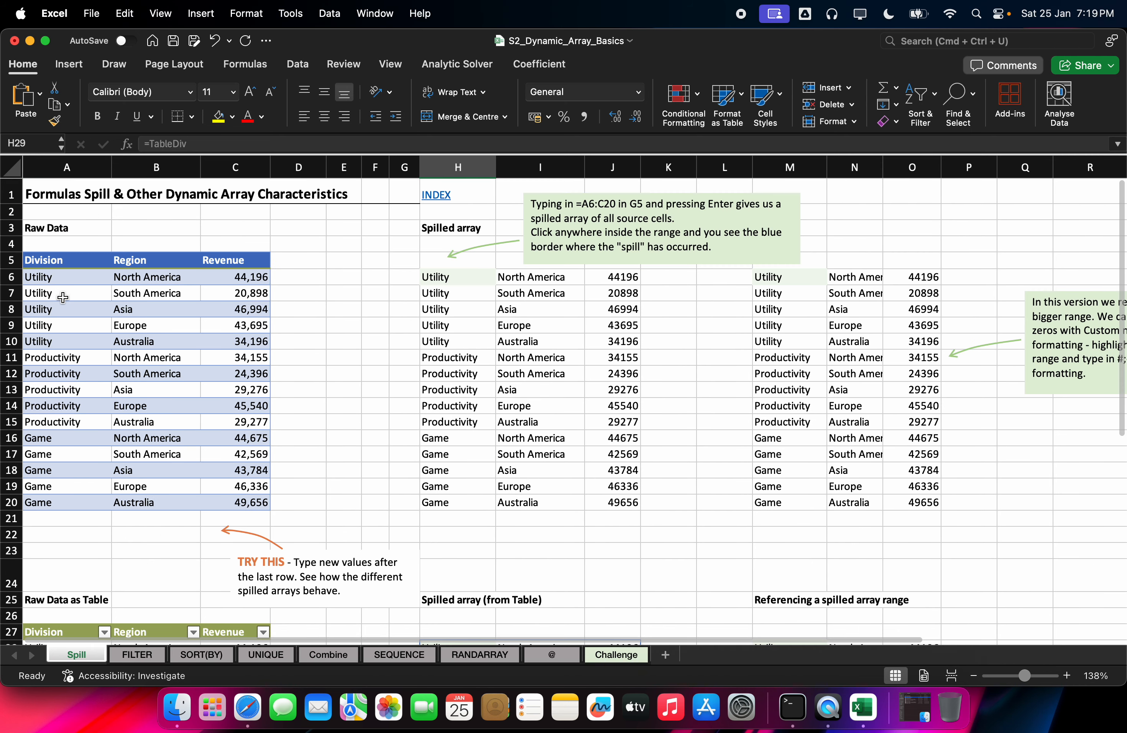
left_click(75, 250)
left_click_drag(75, 249, 248, 491)
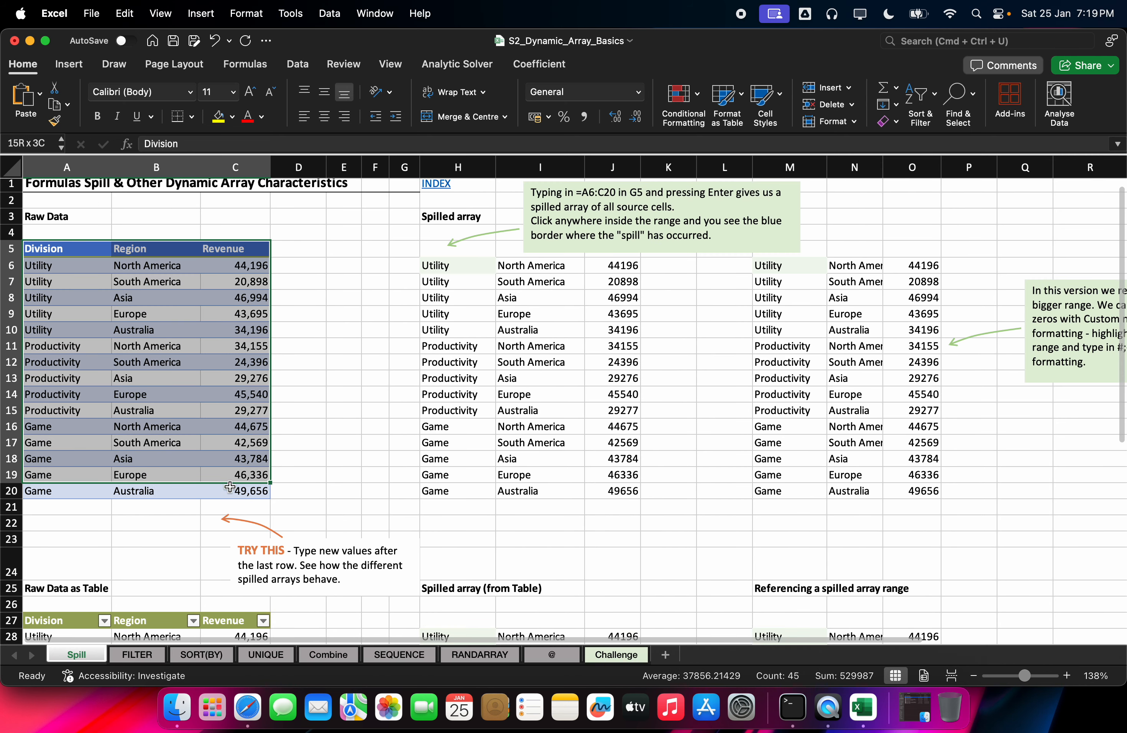
left_click(250, 64)
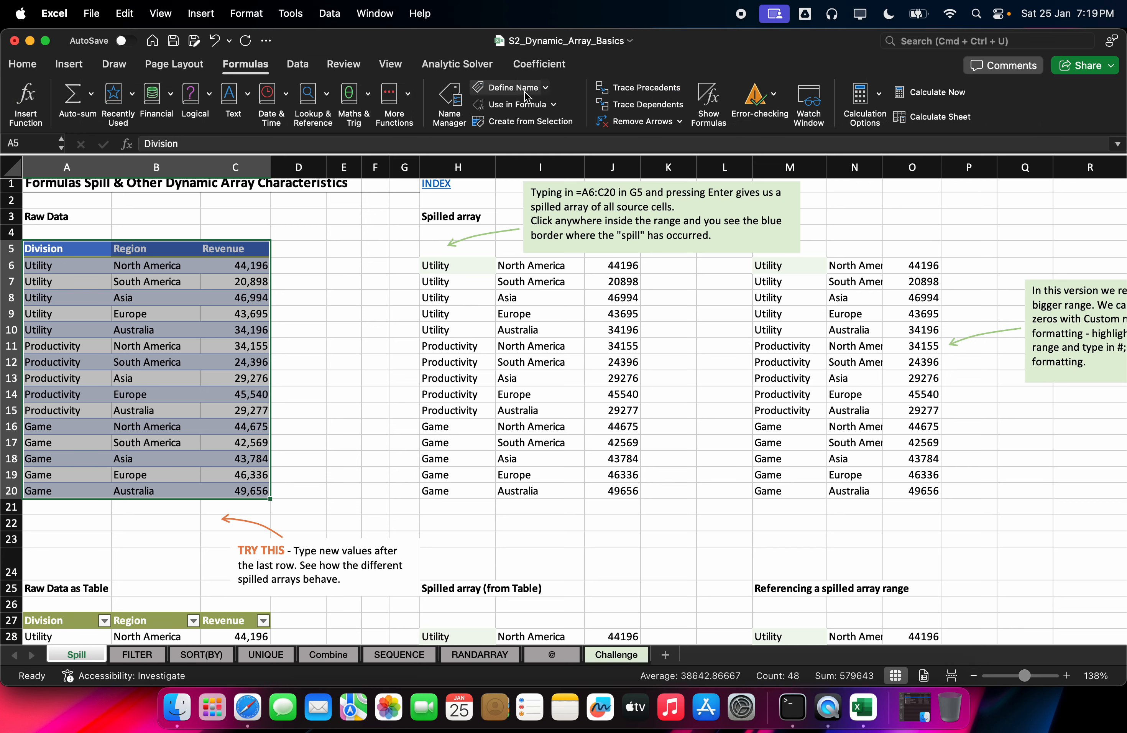
left_click(545, 88)
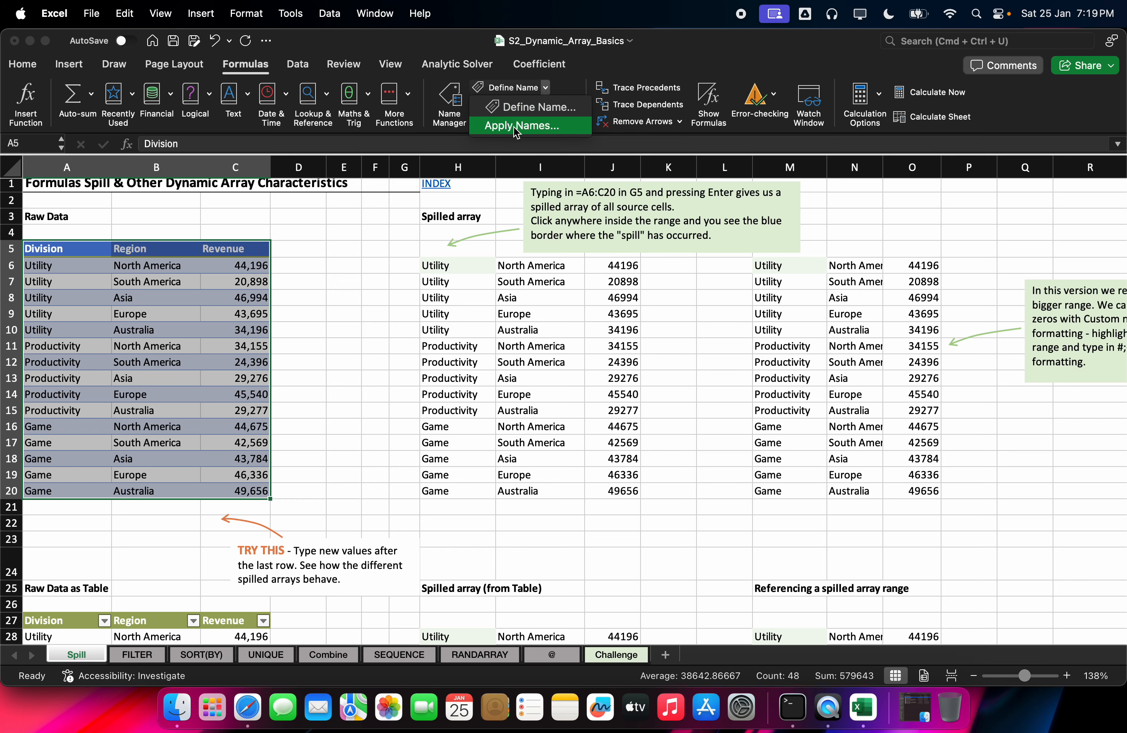
left_click(522, 108)
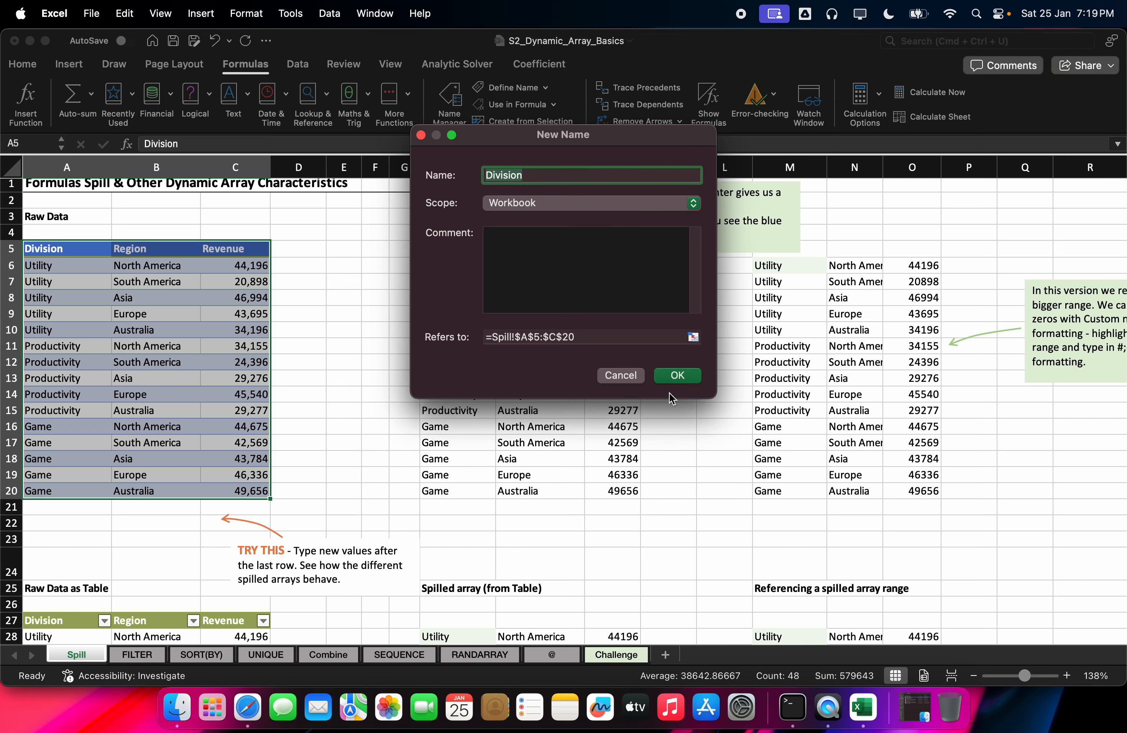
left_click(621, 376)
left_click(508, 123)
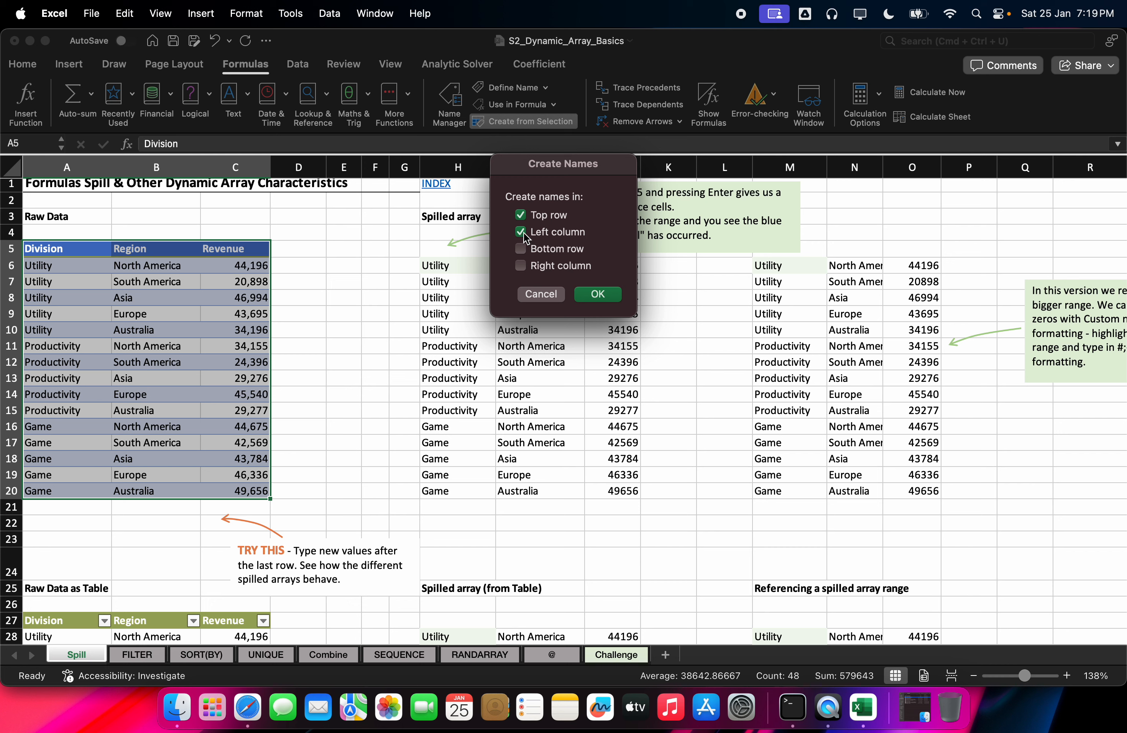
left_click_drag(547, 170, 534, 198)
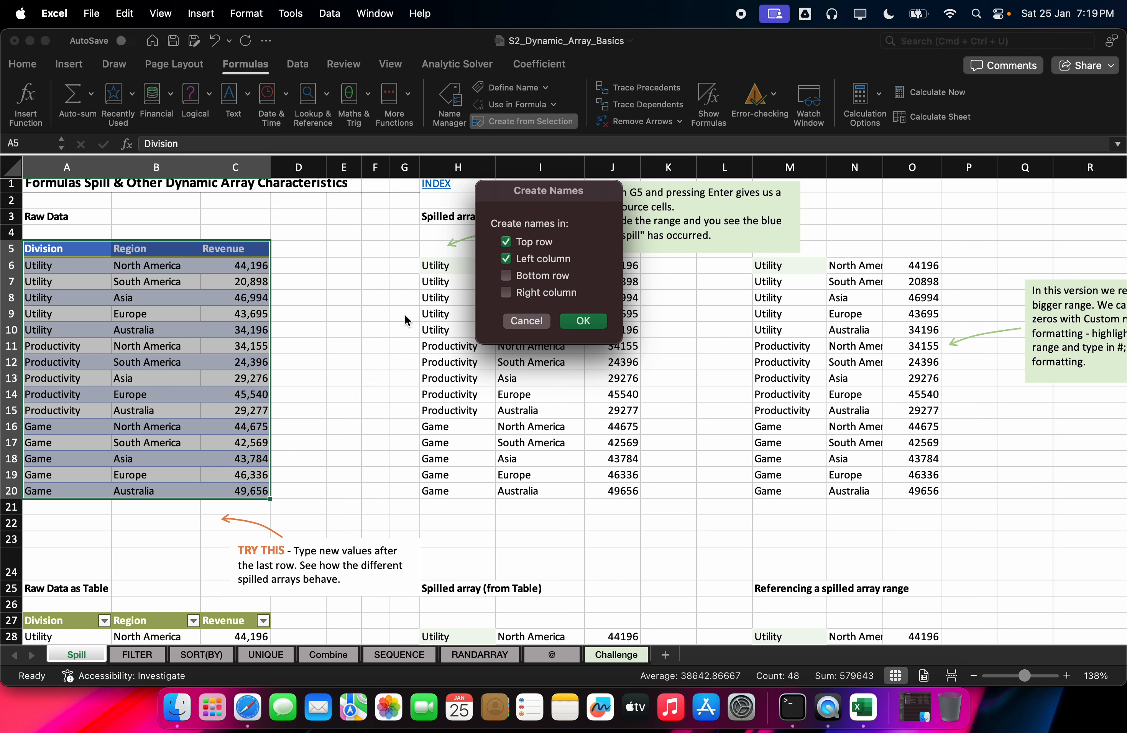
left_click(506, 258)
left_click(505, 258)
left_click(506, 260)
left_click(584, 322)
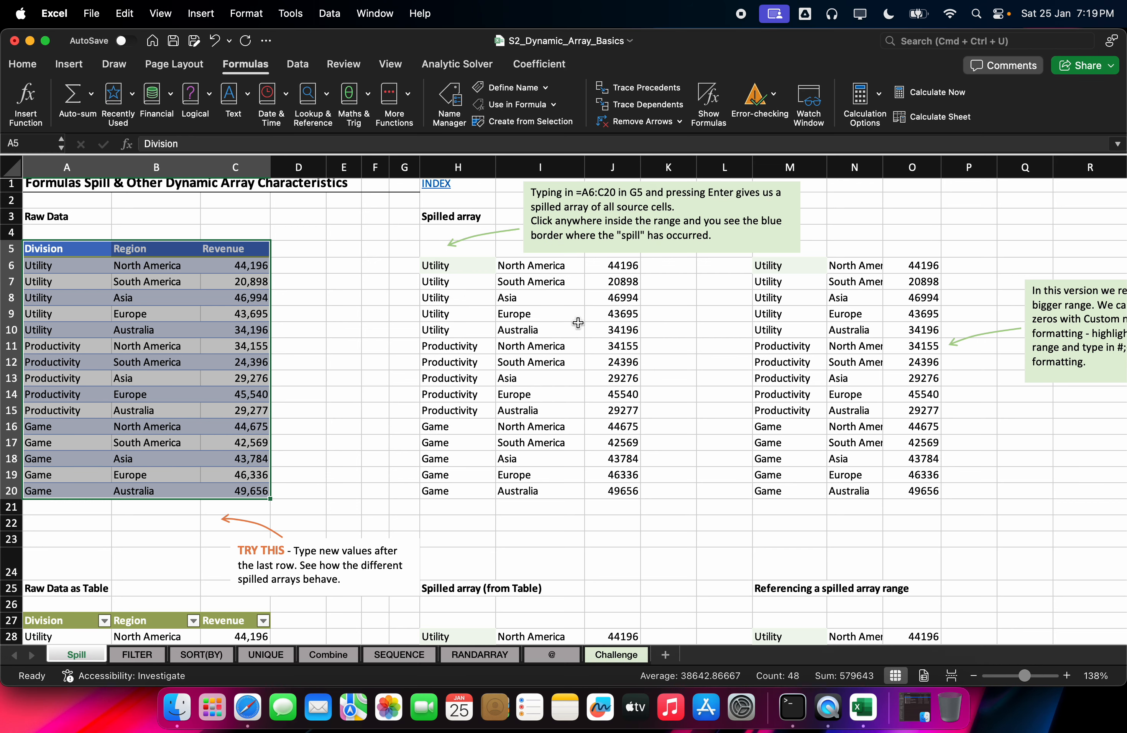
Step: Check in Name Manager the ranges that Division, Region and Revenue refer to
left_click(457, 121)
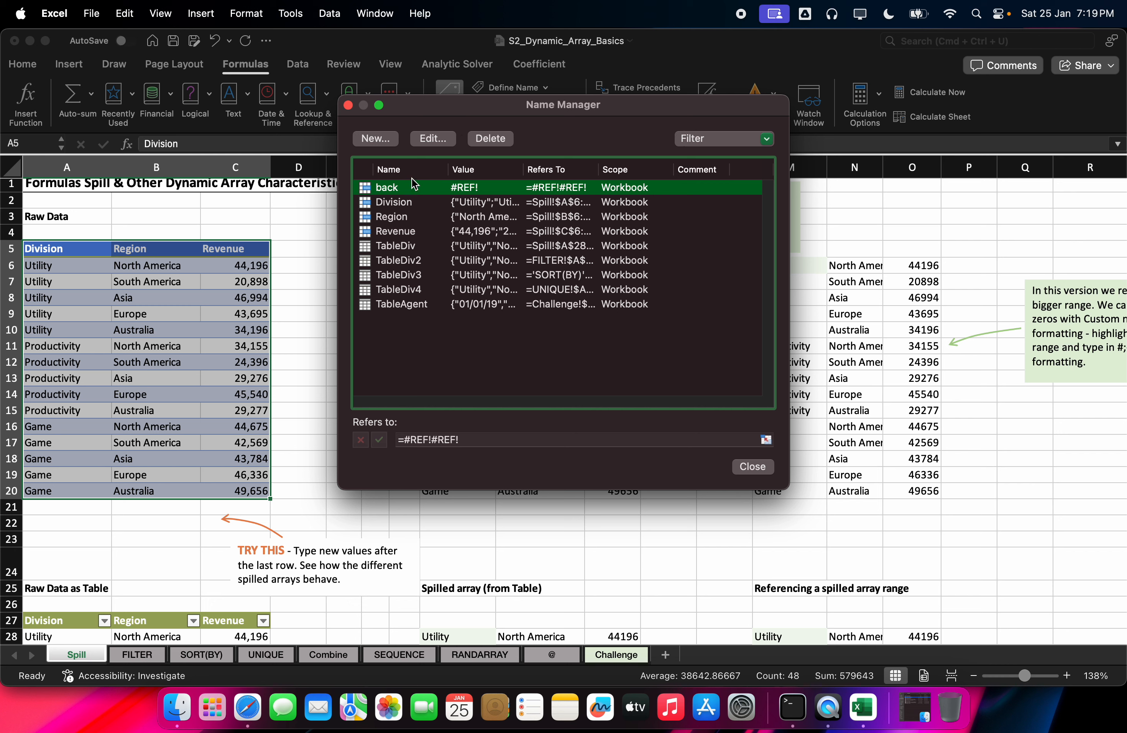
left_click(385, 203)
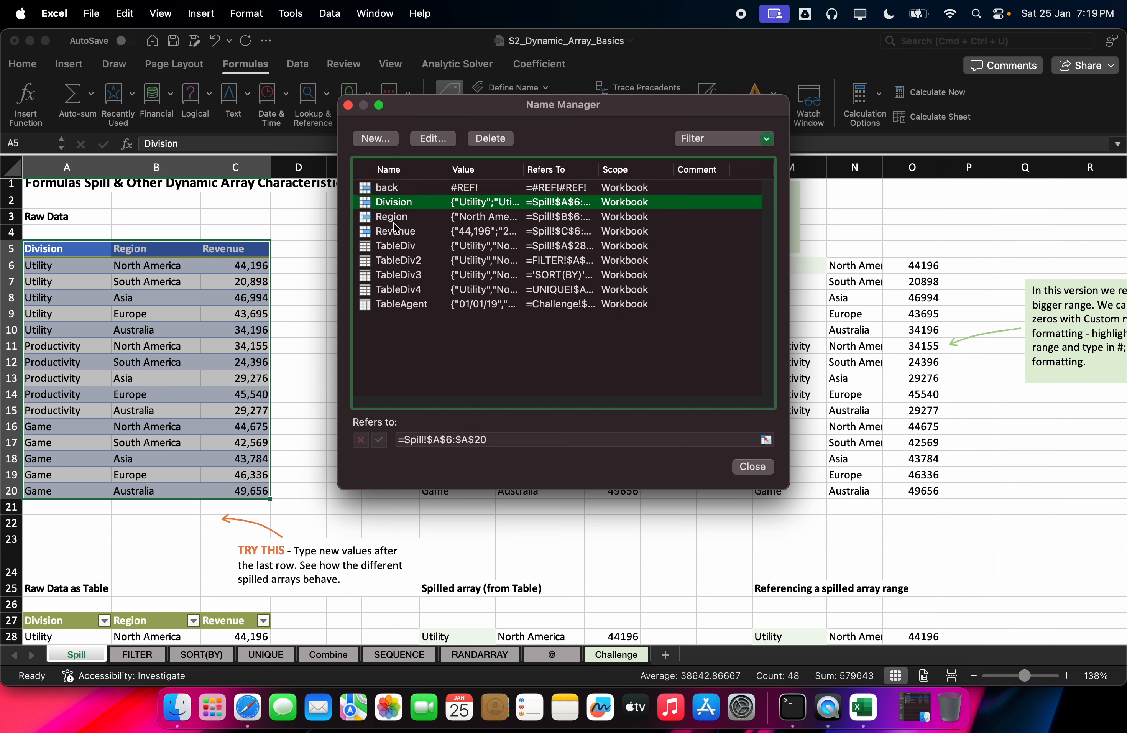
left_click(394, 220)
left_click(408, 232)
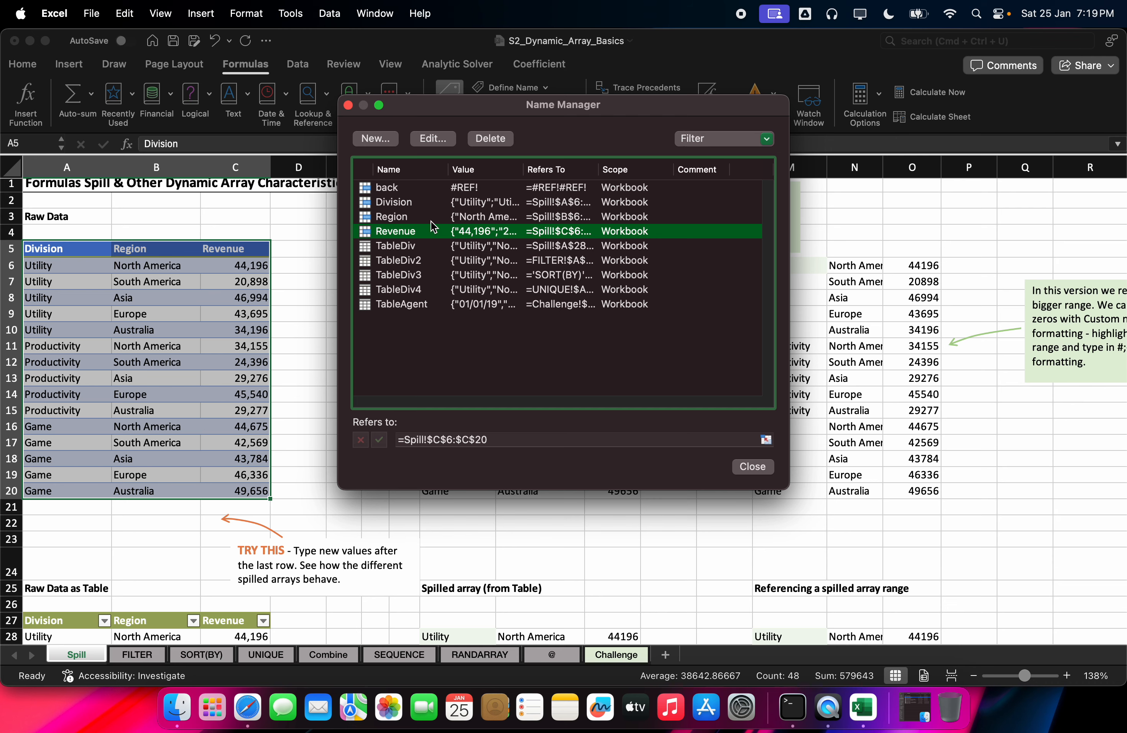
left_click(735, 473)
left_click(371, 167)
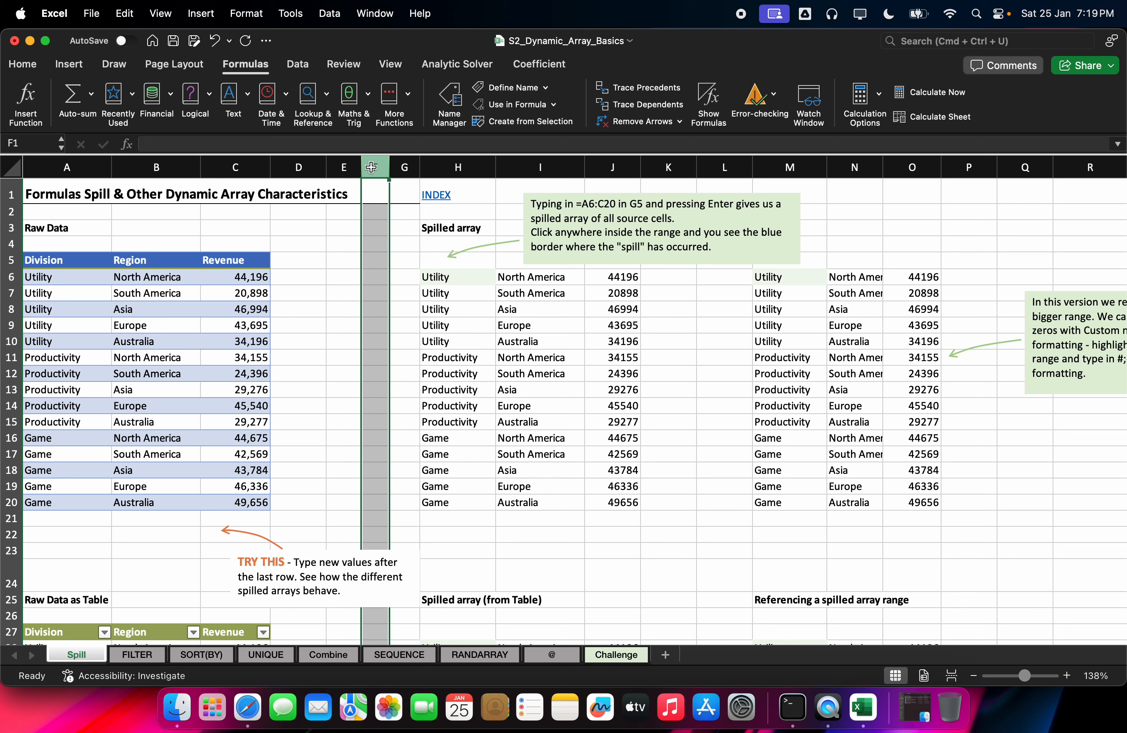
Step: Insert blank columns at F and enter =Division in F5 to spill entries down to F19
key("cmd+z")
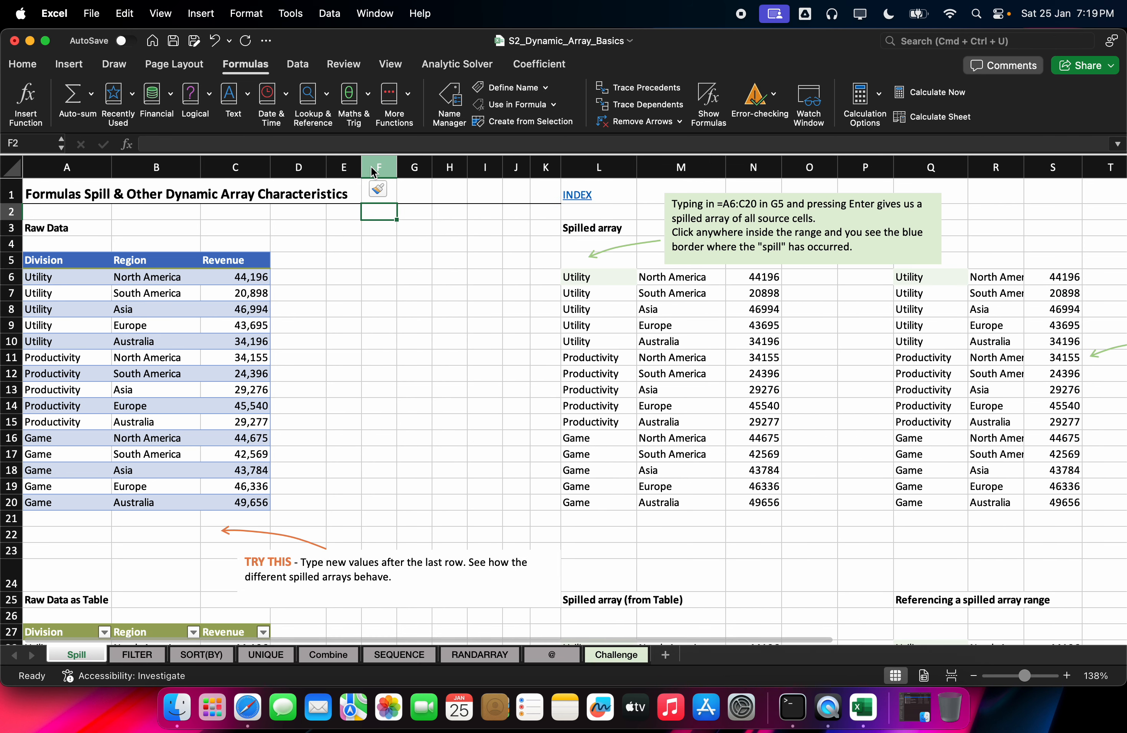
type("=")
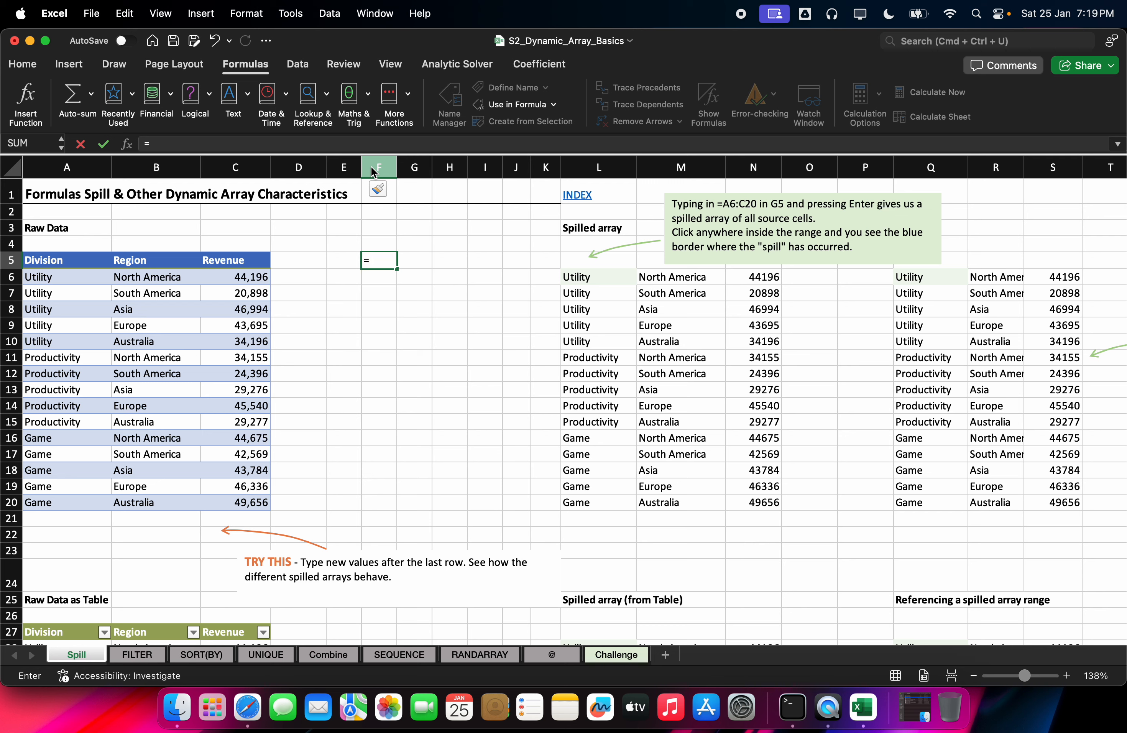
type("Division")
key("Return")
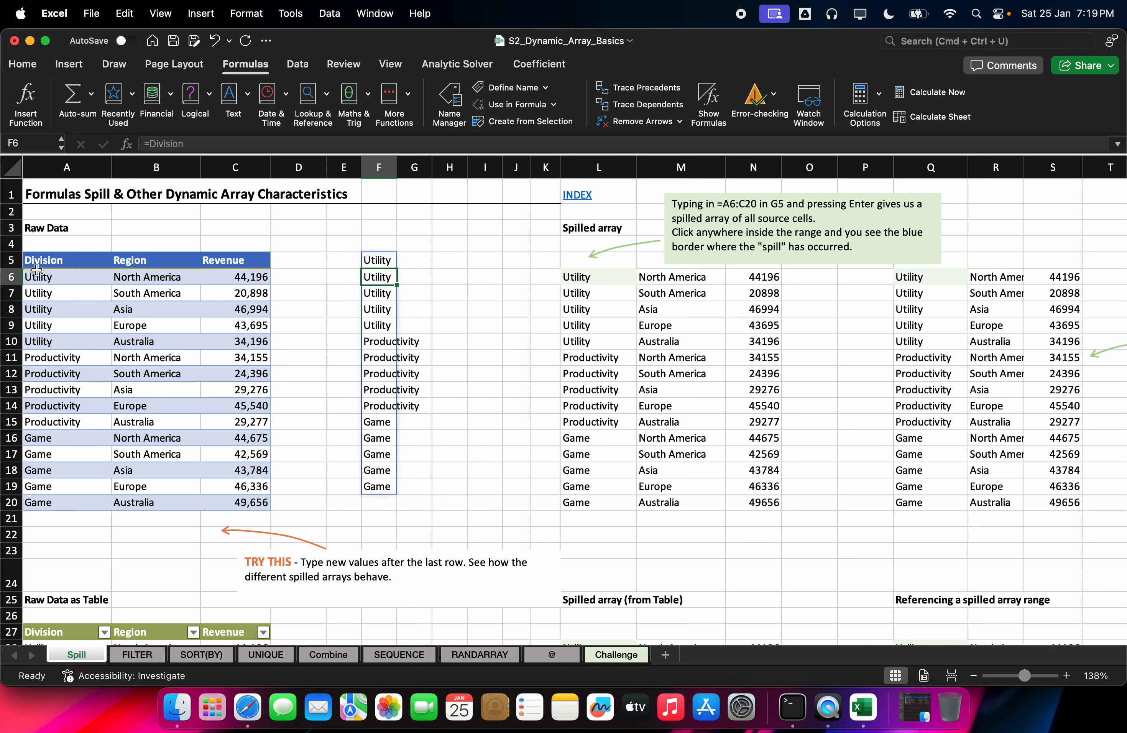
left_click_drag(45, 261, 49, 502)
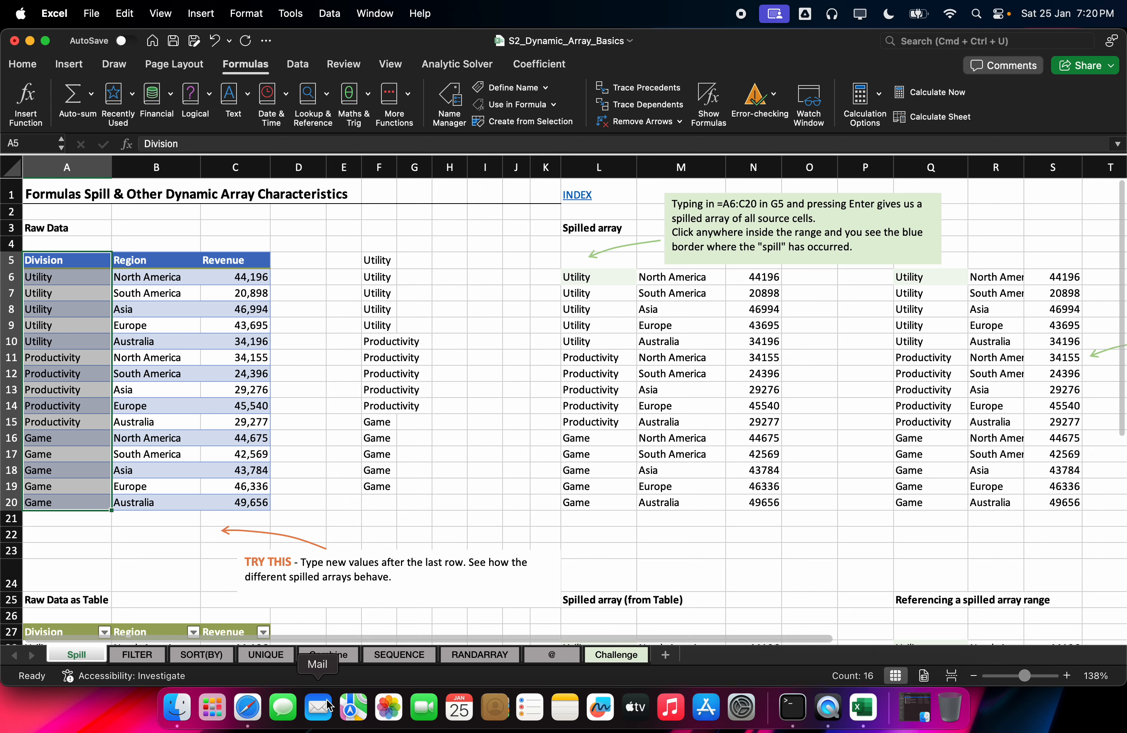
Step: Return to the Onlineboard tab in Safari and reconnect to the empty whiteboard
left_click(247, 707)
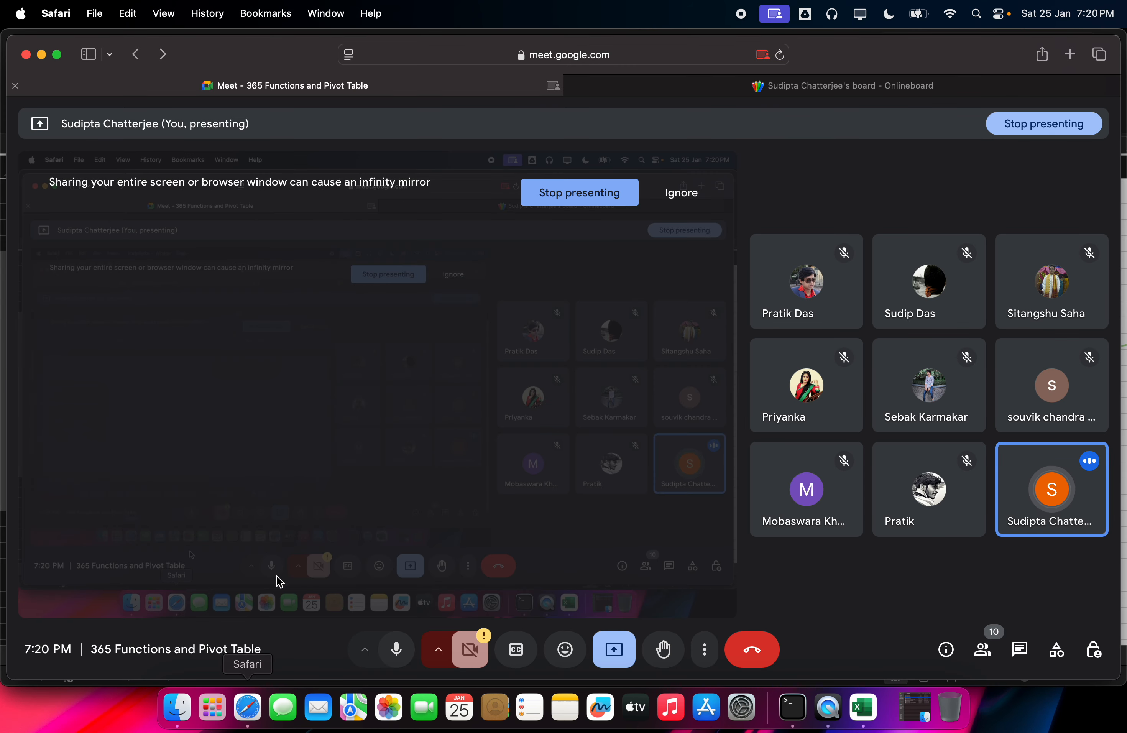
left_click(653, 92)
left_click(618, 437)
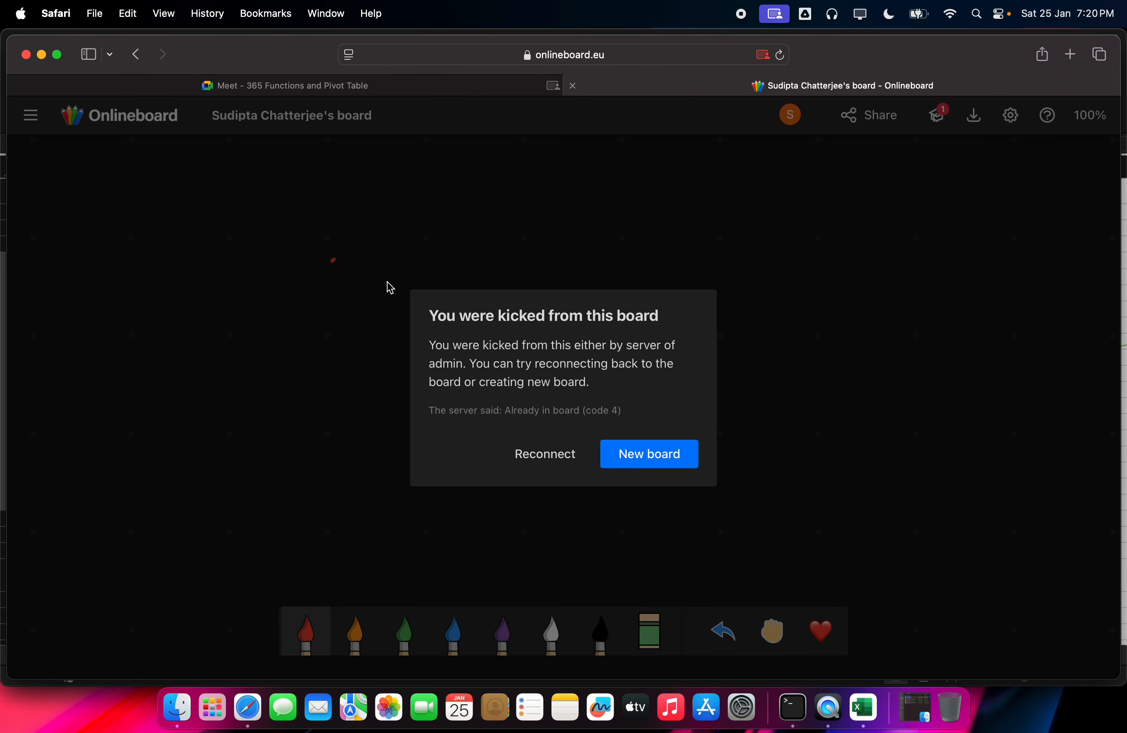
left_click(577, 453)
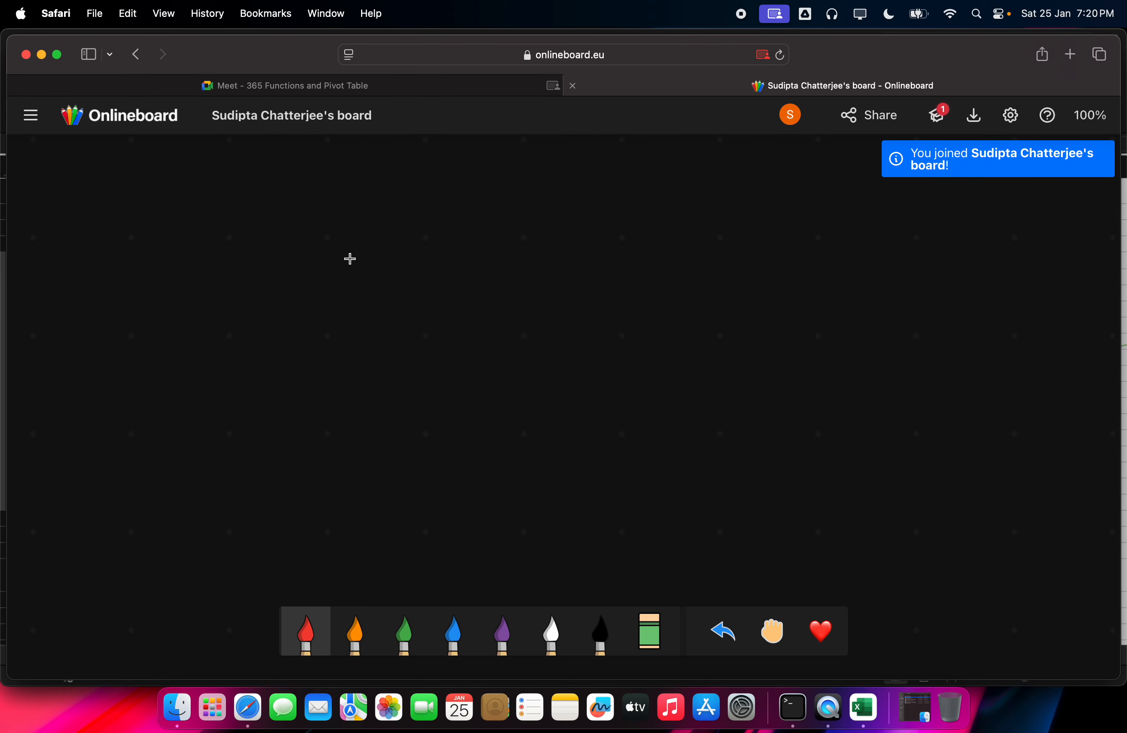
Step: Sketch a red rectangle with an arrow and Dr, Ar and D2 labels around it
left_click_drag(388, 252, 412, 379)
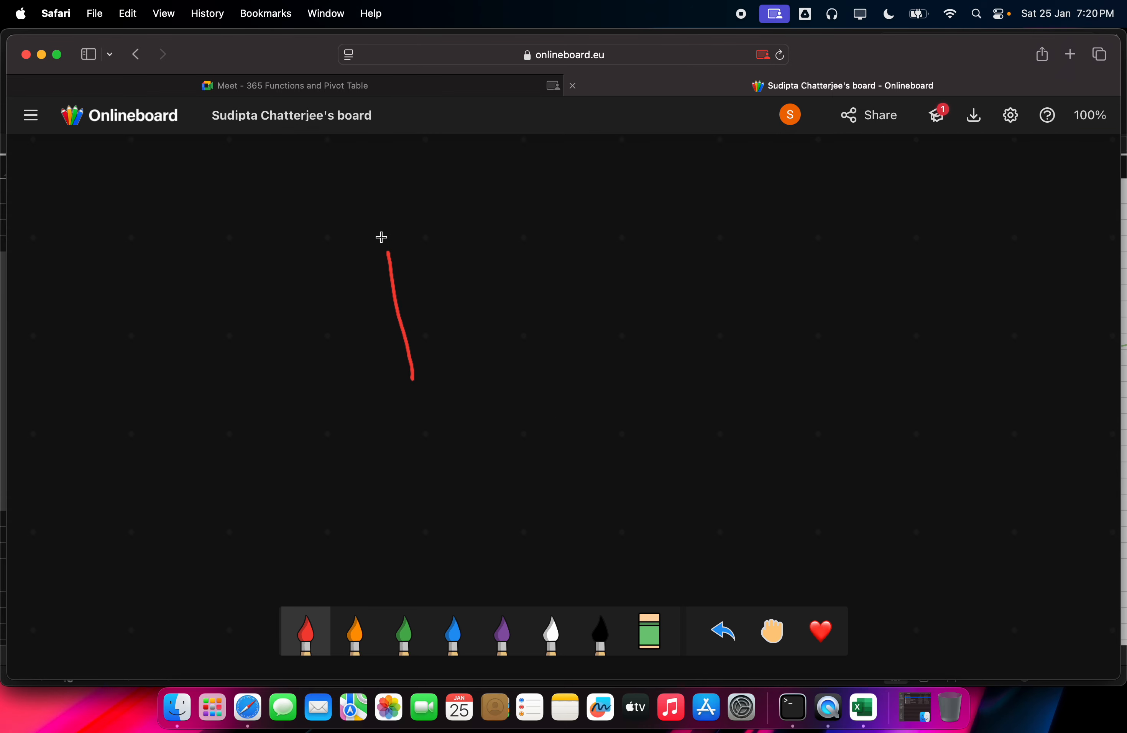
mouse_move(389, 252)
left_mouse_down()
mouse_move(473, 233)
mouse_move(443, 403)
mouse_move(418, 368)
mouse_move(416, 394)
left_mouse_up()
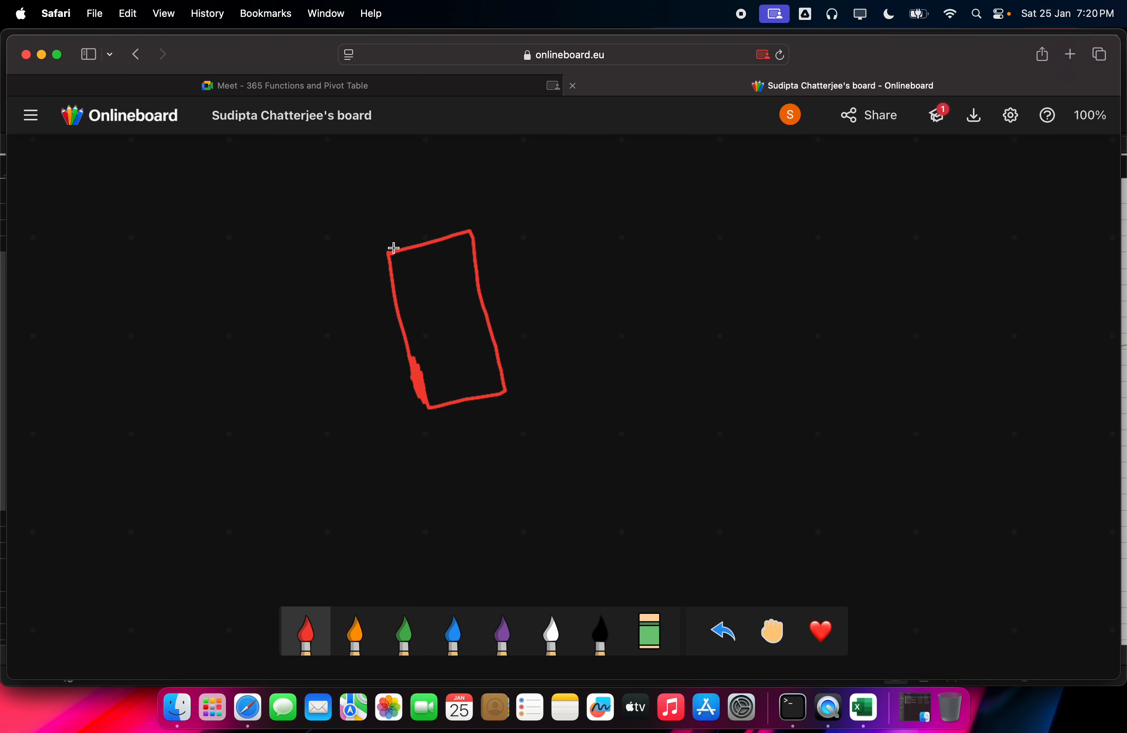
left_click_drag(390, 252, 387, 254)
mouse_move(211, 341)
left_mouse_down()
mouse_move(269, 298)
mouse_move(290, 332)
left_mouse_up()
mouse_move(238, 380)
left_mouse_down()
mouse_move(256, 397)
mouse_move(339, 319)
mouse_move(359, 347)
left_mouse_up()
mouse_move(230, 317)
left_mouse_down()
mouse_move(286, 297)
mouse_move(303, 306)
mouse_move(280, 331)
left_mouse_up()
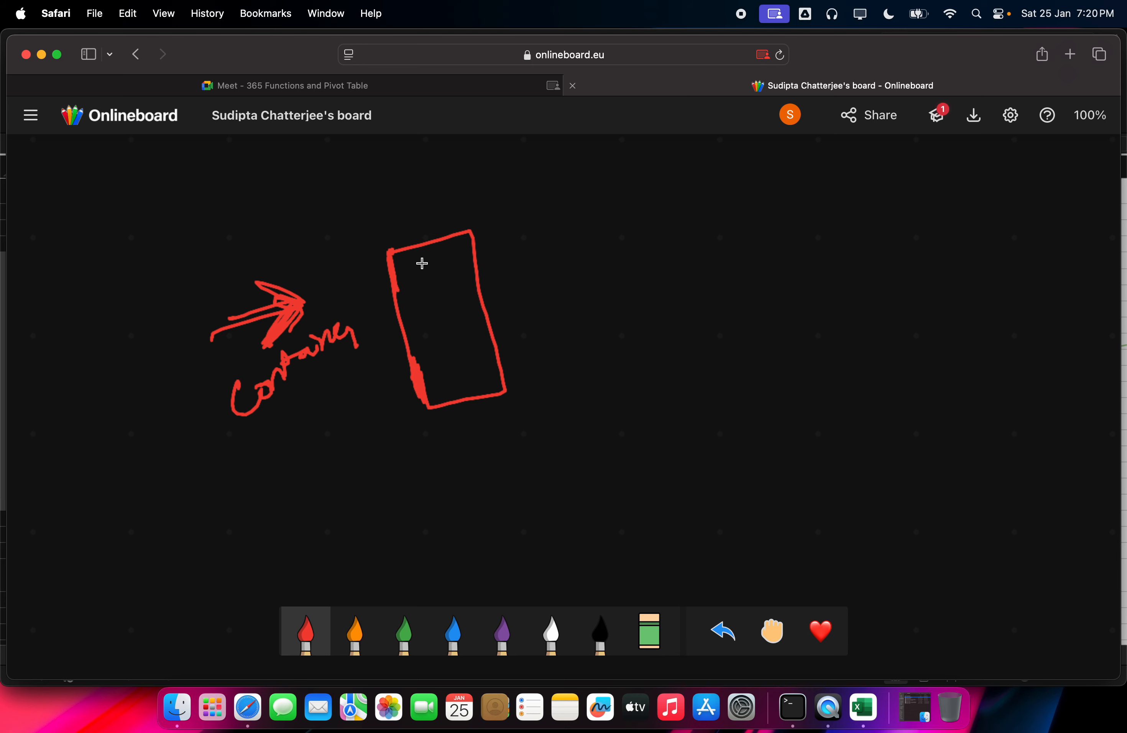
mouse_move(394, 245)
left_mouse_down()
mouse_move(476, 227)
mouse_move(489, 390)
mouse_move(497, 376)
left_mouse_up()
mouse_move(404, 254)
left_mouse_down()
mouse_move(443, 249)
mouse_move(448, 267)
mouse_move(414, 288)
mouse_move(465, 312)
mouse_move(438, 341)
left_mouse_up()
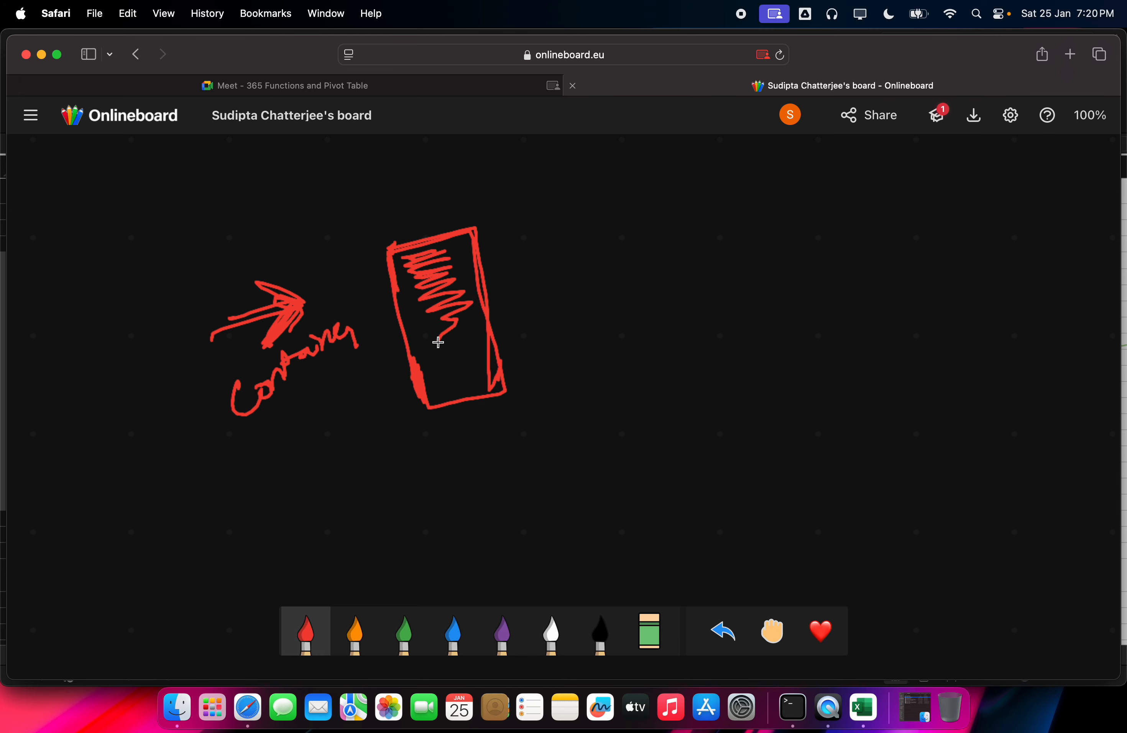
left_click_drag(359, 191, 367, 231)
mouse_move(346, 203)
left_mouse_down()
mouse_move(396, 221)
mouse_move(364, 234)
left_mouse_up()
mouse_move(393, 217)
left_mouse_down()
mouse_move(400, 191)
mouse_move(418, 200)
left_mouse_up()
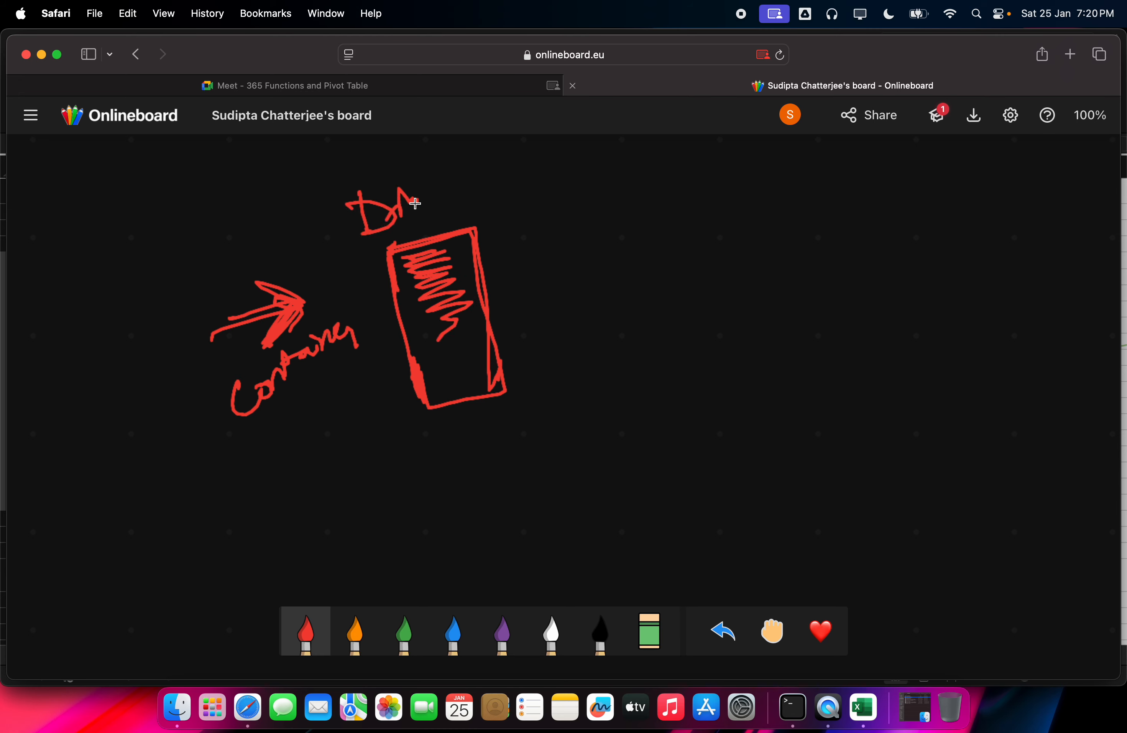
mouse_move(322, 295)
left_mouse_down()
mouse_move(320, 254)
mouse_move(372, 272)
left_mouse_up()
mouse_move(412, 416)
left_mouse_down()
mouse_move(433, 446)
mouse_move(484, 444)
left_mouse_up()
left_click(376, 304)
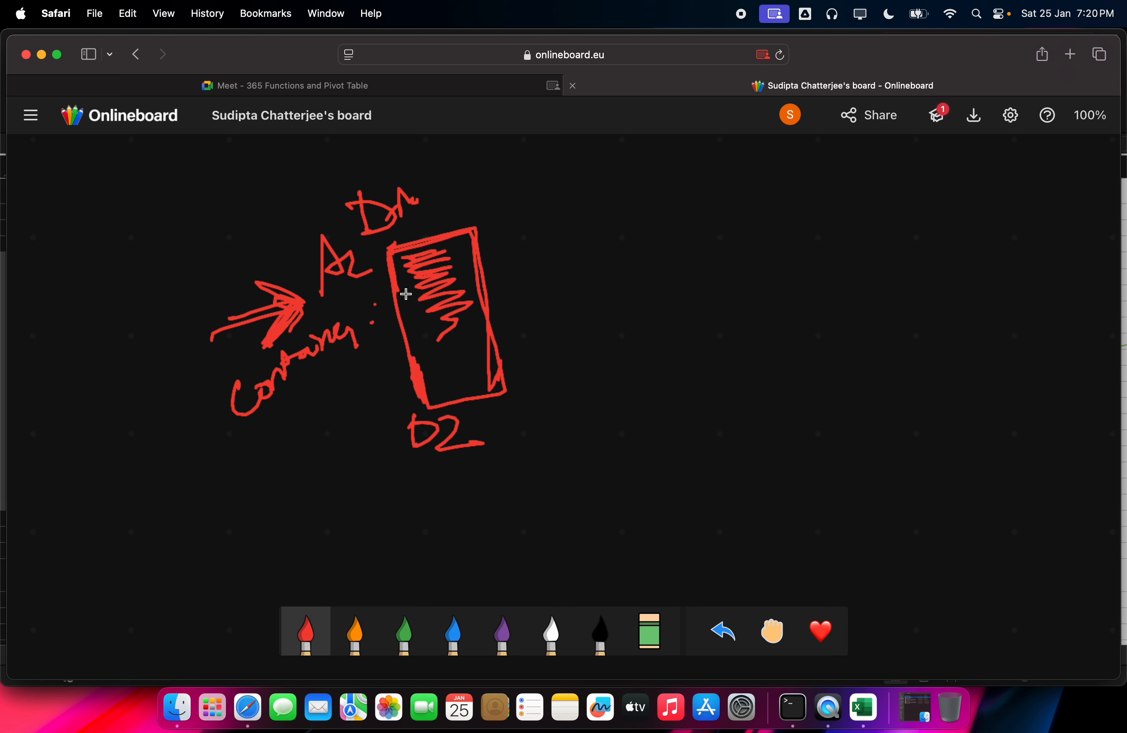
Step: Draw a box with an arrow to 'Name Range/table', '35', '= $' and another box
mouse_move(381, 253)
left_mouse_down()
mouse_move(427, 391)
mouse_move(488, 329)
left_mouse_up()
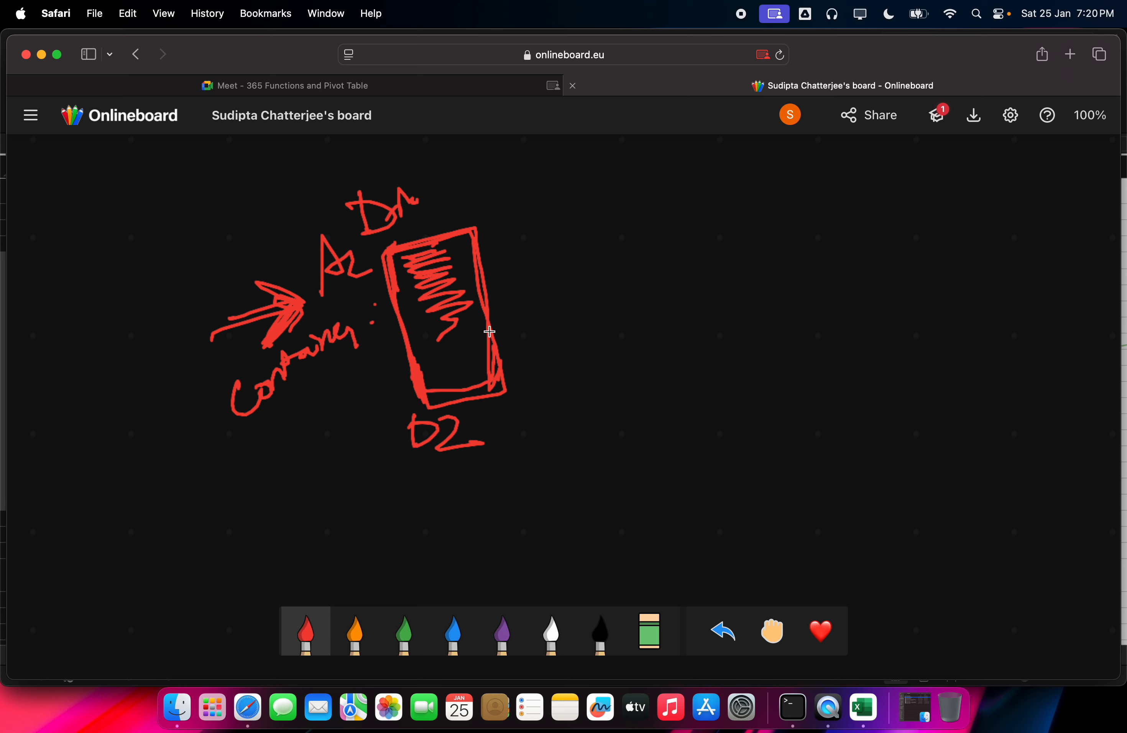
left_click(433, 305)
left_click(435, 324)
mouse_move(490, 282)
left_mouse_down()
mouse_move(566, 261)
mouse_move(552, 276)
mouse_move(648, 199)
left_mouse_up()
left_click(575, 257)
mouse_move(607, 267)
left_mouse_down()
mouse_move(601, 284)
mouse_move(644, 256)
mouse_move(672, 258)
mouse_move(656, 319)
mouse_move(693, 356)
mouse_move(729, 336)
mouse_move(747, 290)
mouse_move(810, 307)
left_mouse_up()
mouse_move(724, 402)
left_mouse_down()
mouse_move(722, 438)
mouse_move(764, 418)
left_mouse_up()
left_click_drag(772, 388, 768, 364)
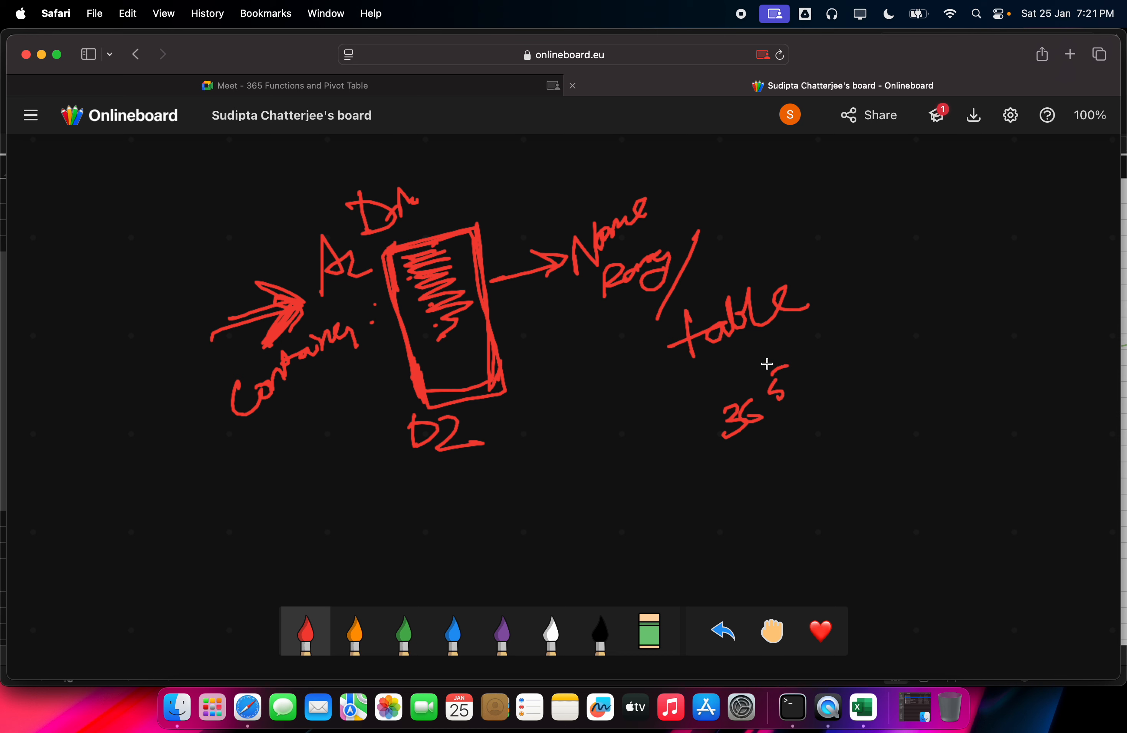
mouse_move(691, 382)
left_mouse_down()
mouse_move(804, 335)
mouse_move(830, 276)
left_mouse_up()
mouse_move(814, 290)
left_mouse_down()
mouse_move(868, 266)
mouse_move(921, 391)
left_mouse_up()
mouse_move(872, 233)
left_mouse_down()
mouse_move(934, 221)
mouse_move(884, 392)
left_mouse_up()
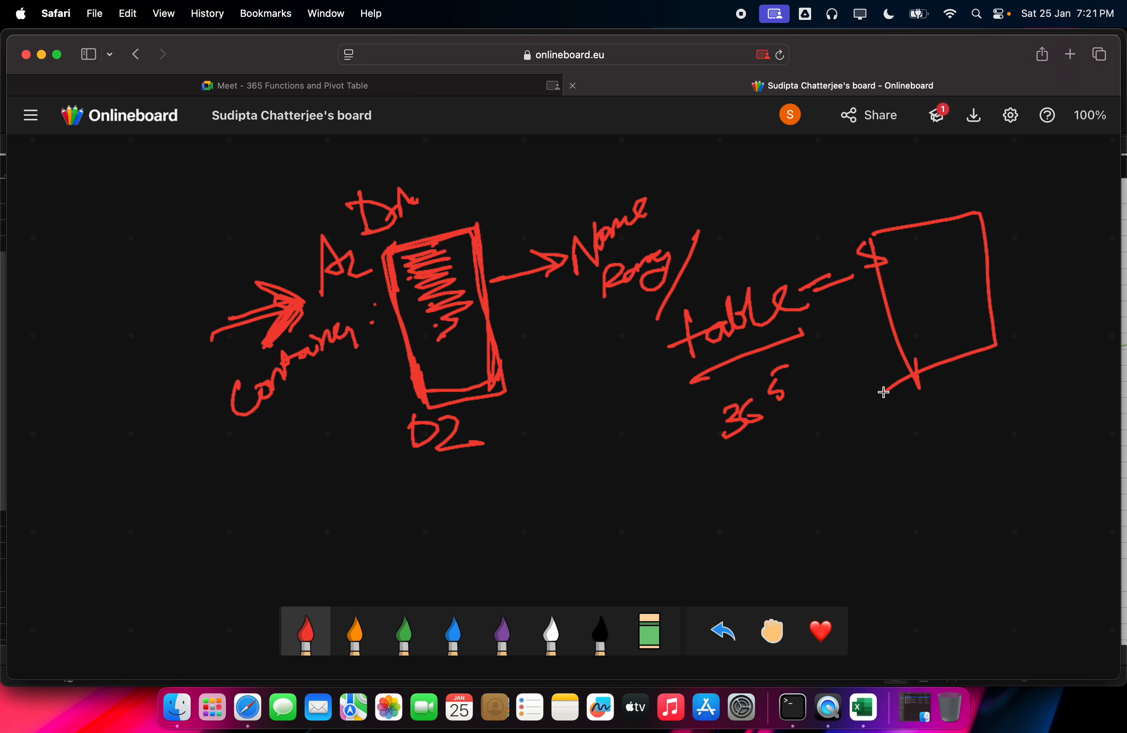
left_click(865, 706)
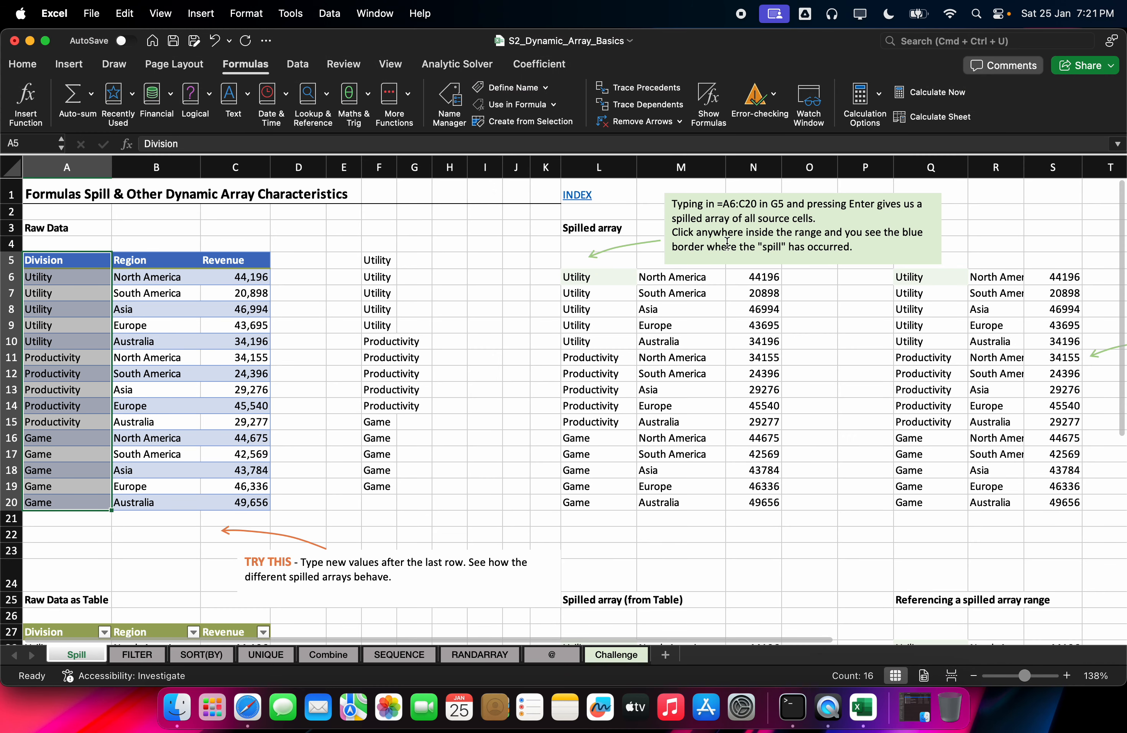
scroll(544, 369, "down", 10)
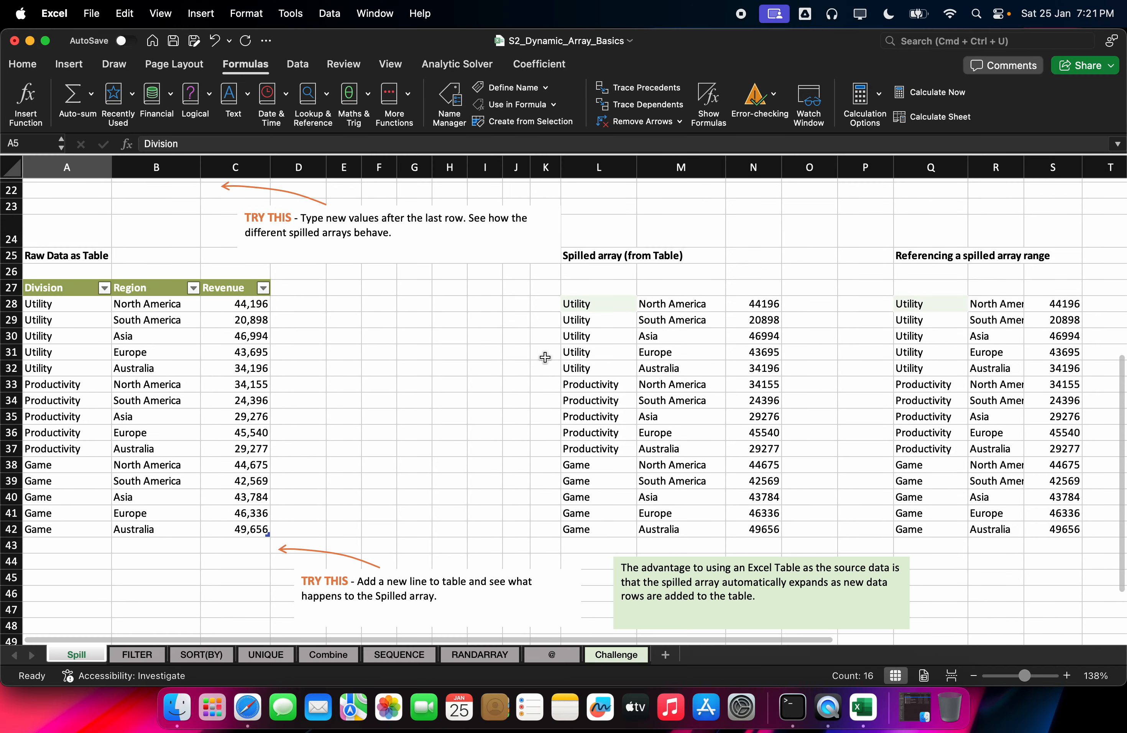
left_click_drag(595, 256, 657, 301)
left_click(657, 302)
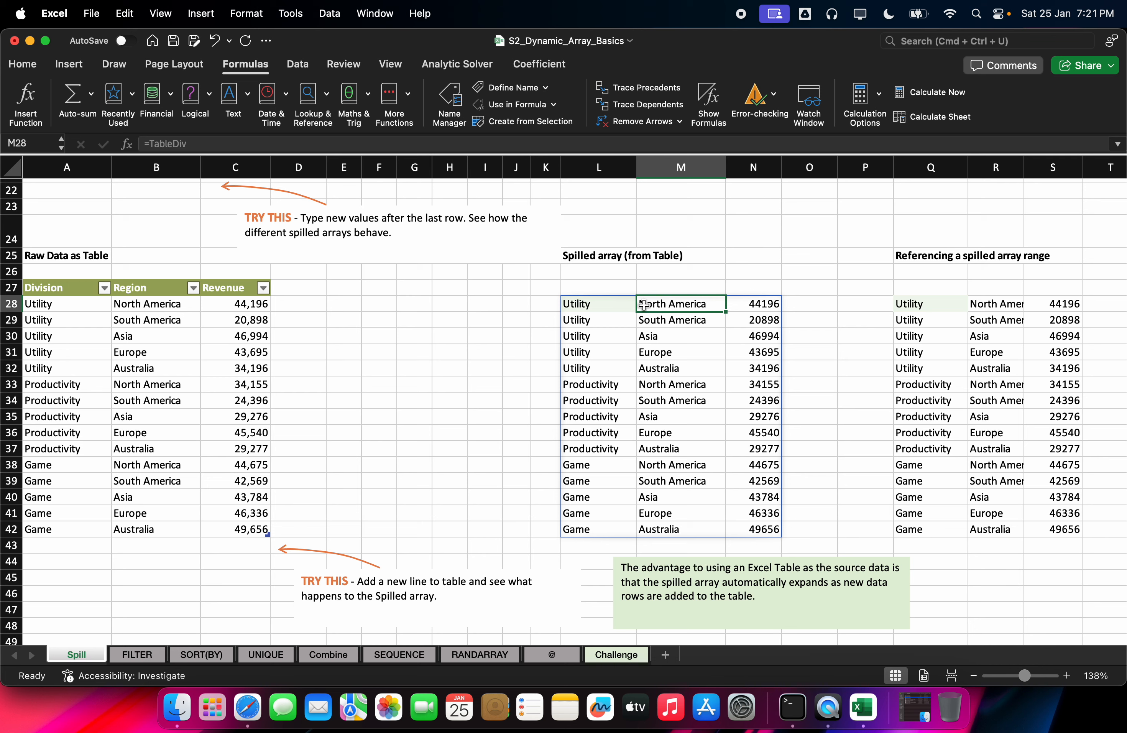
double_click(589, 303)
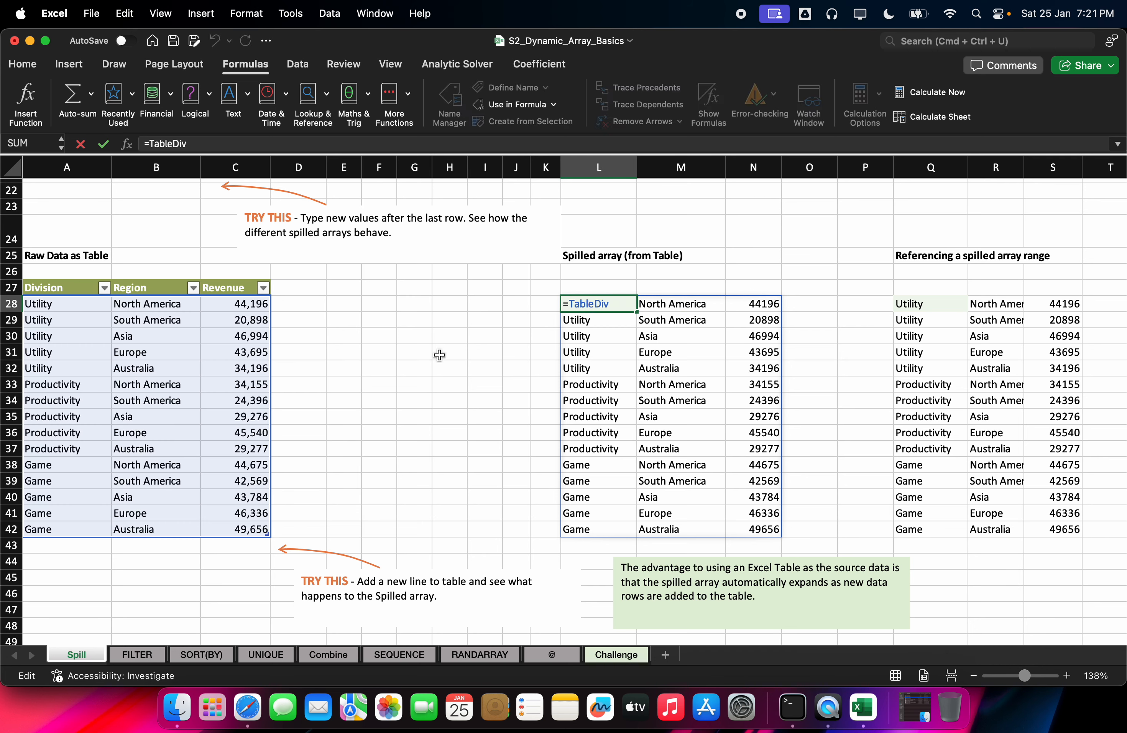
key("Escape")
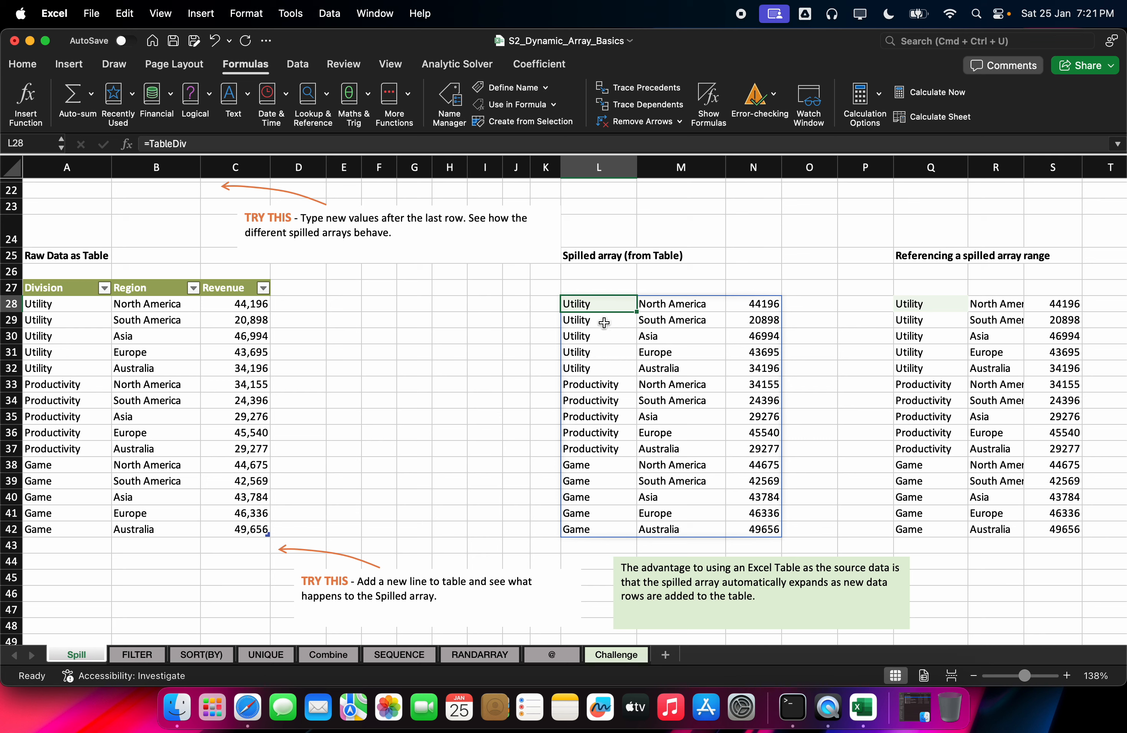
double_click(595, 304)
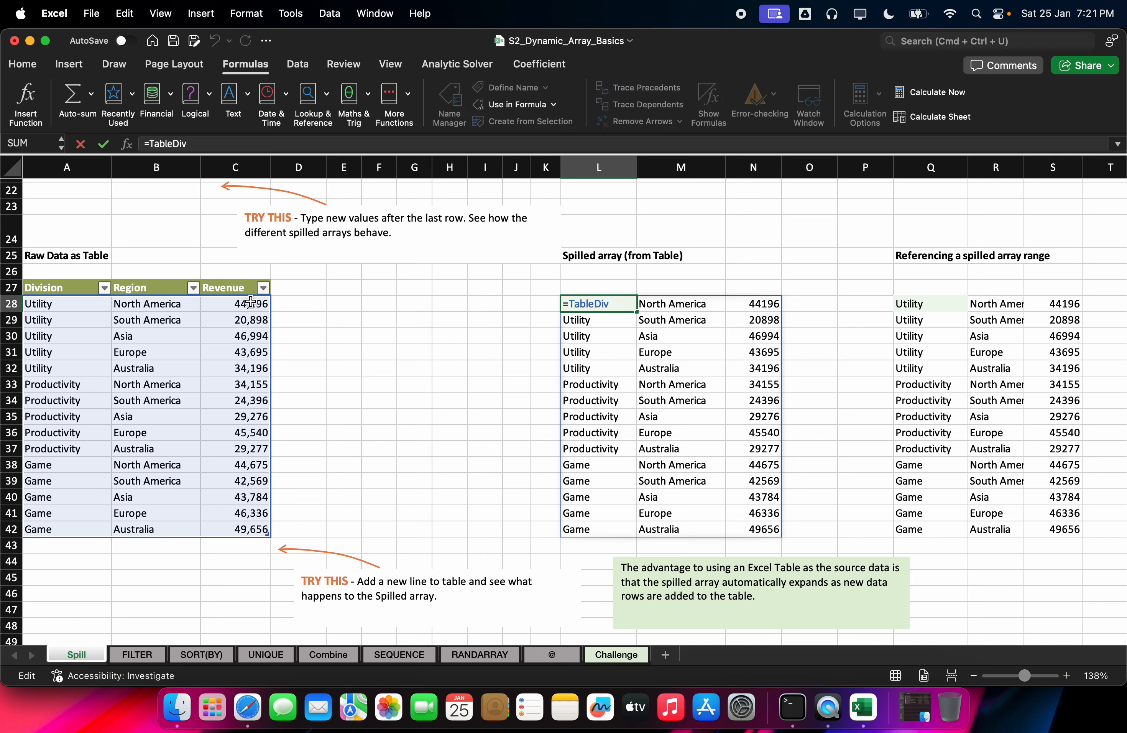
key("Escape")
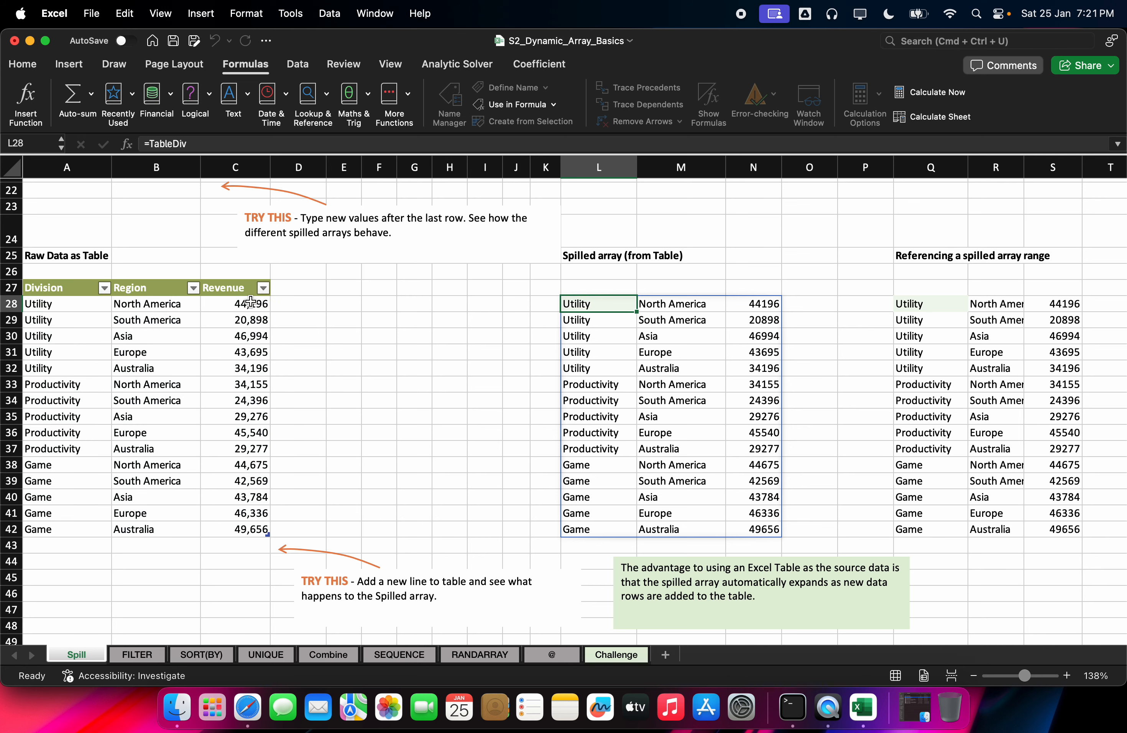
left_click(691, 341)
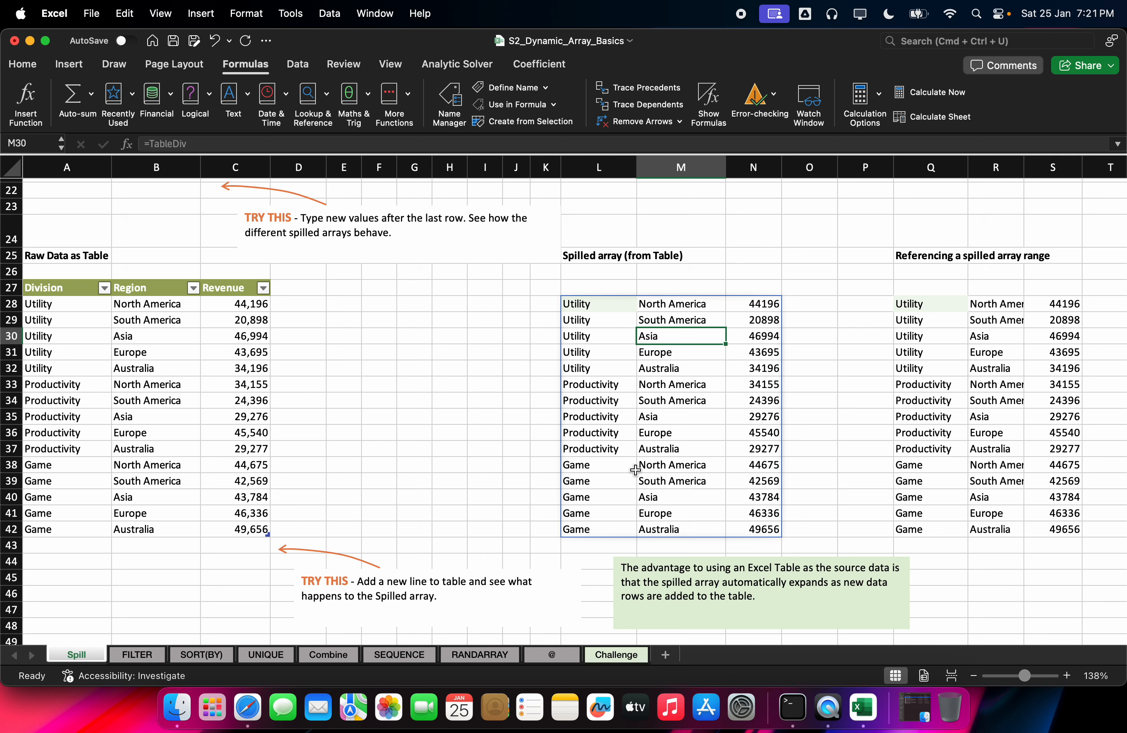
double_click(696, 446)
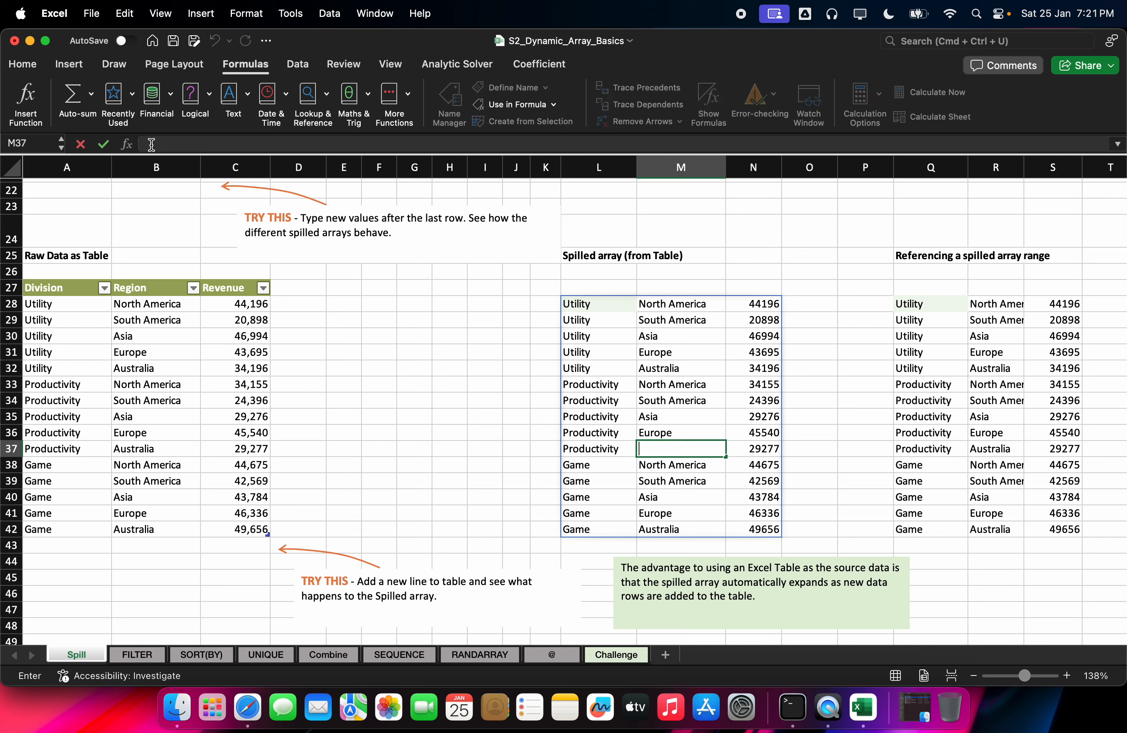
key("Escape")
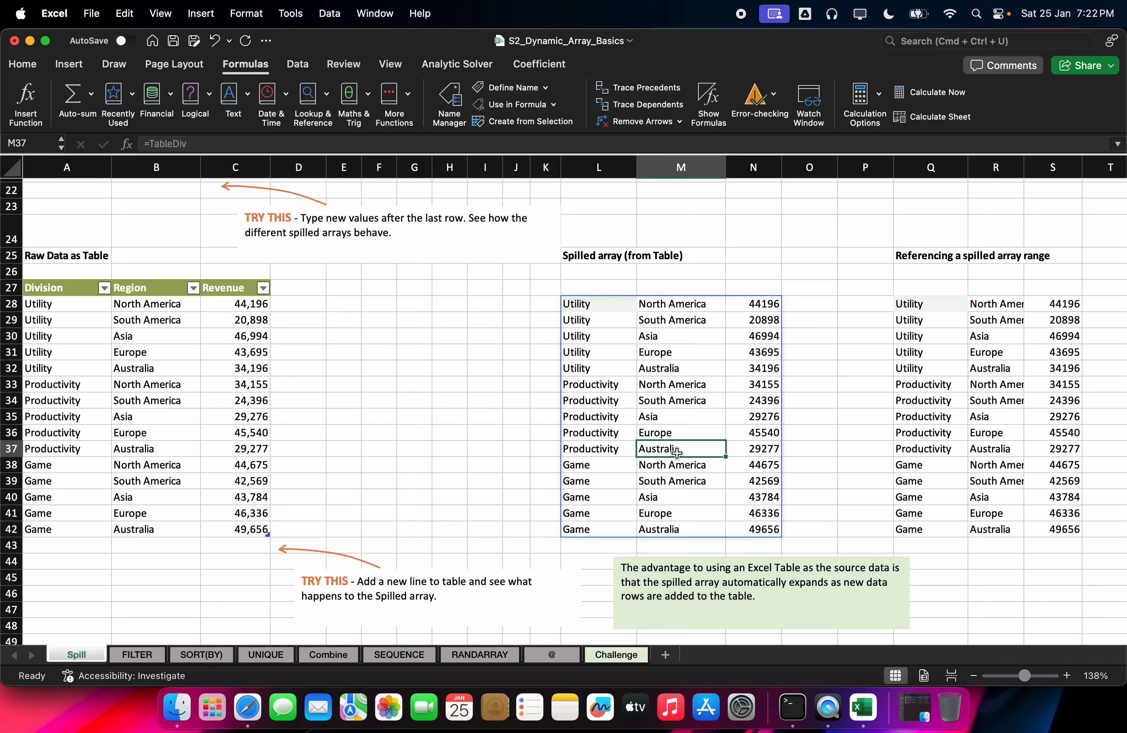
left_click(157, 452)
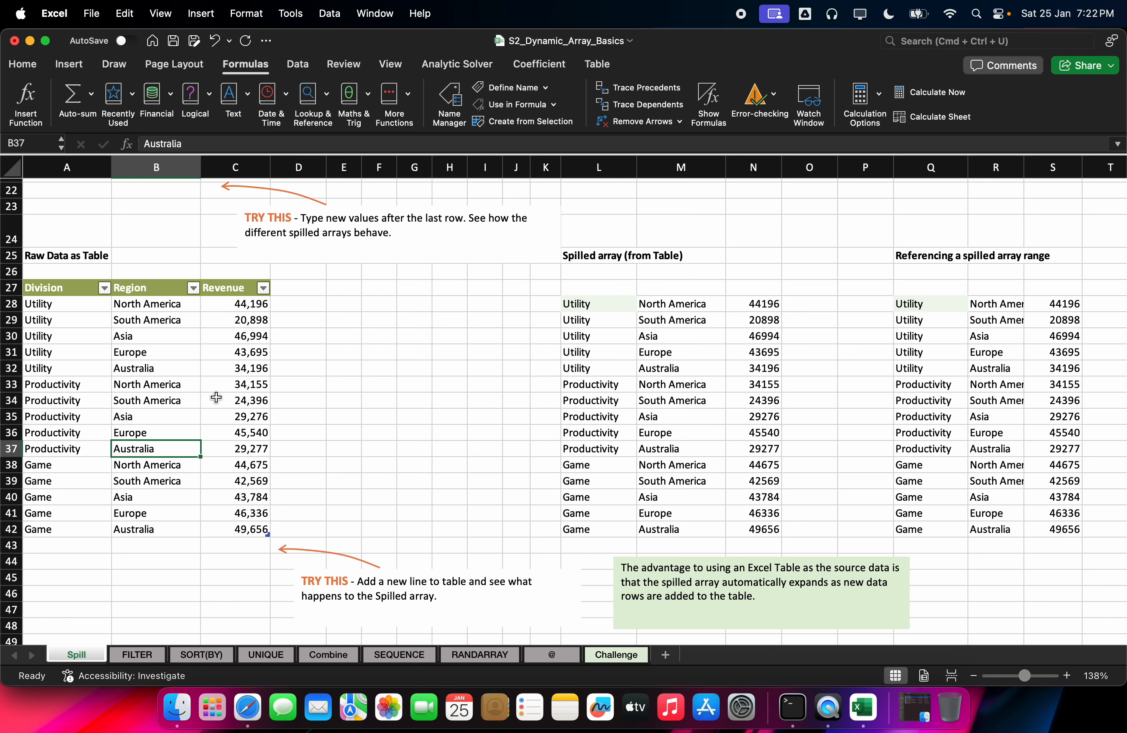
Step: Replace Australia with India in B37 so the spilled copies in L37 and R37 update
type("India")
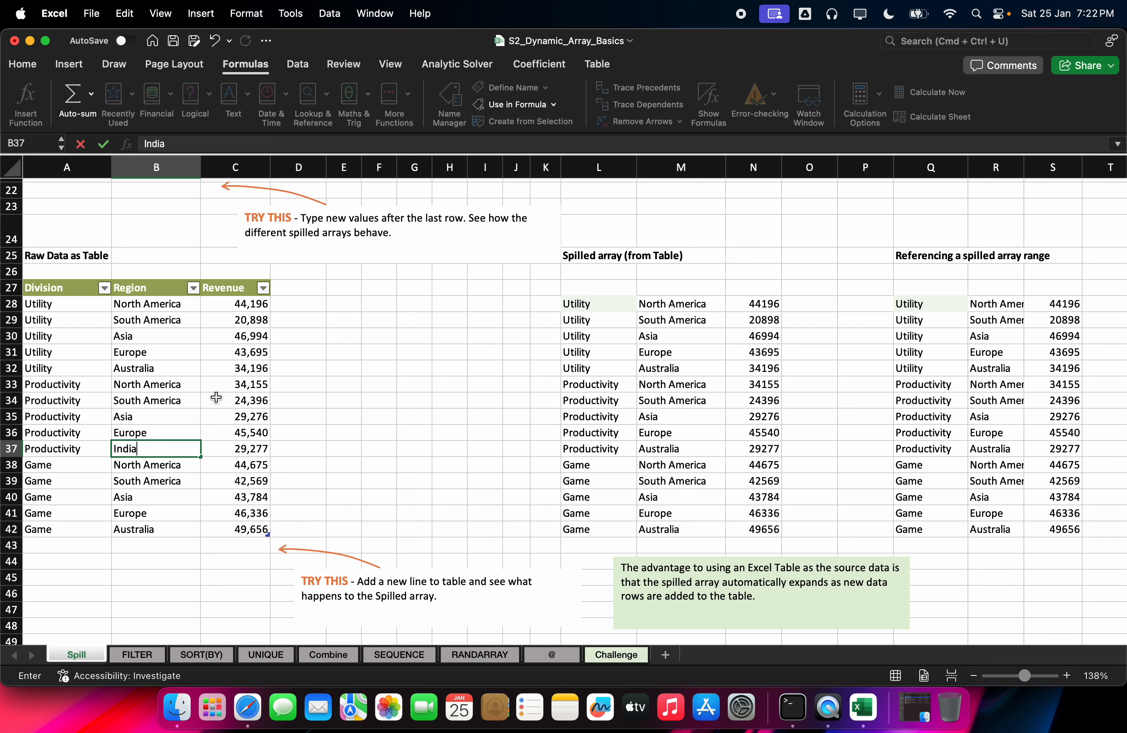
key("Return")
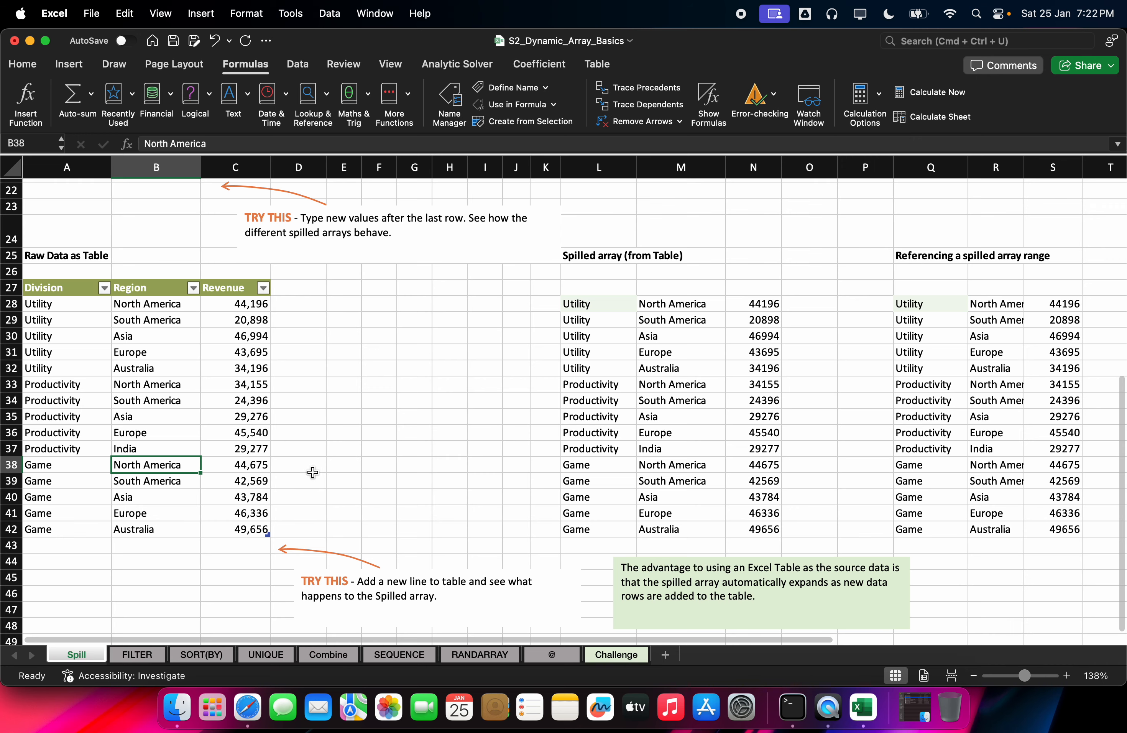
scroll(286, 495, "down", 5)
scroll(224, 510, "up", 10)
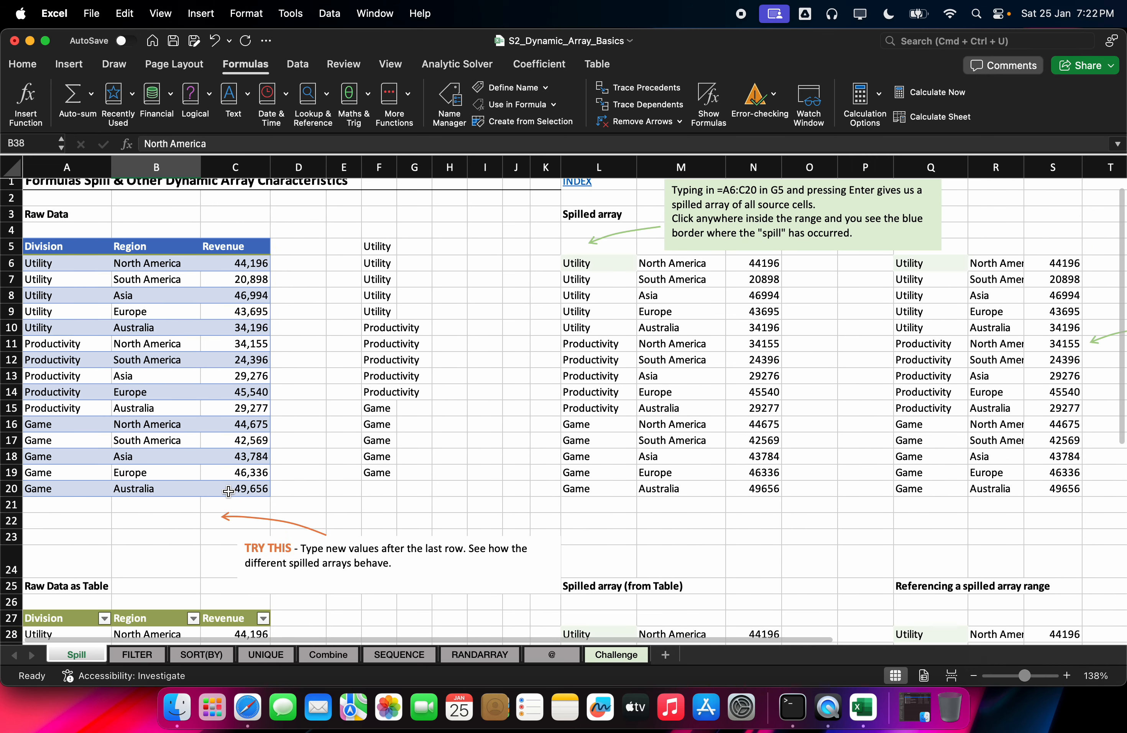
Step: Switch to the FILTER sheet and zoom its grid in to about 207%
left_click(143, 655)
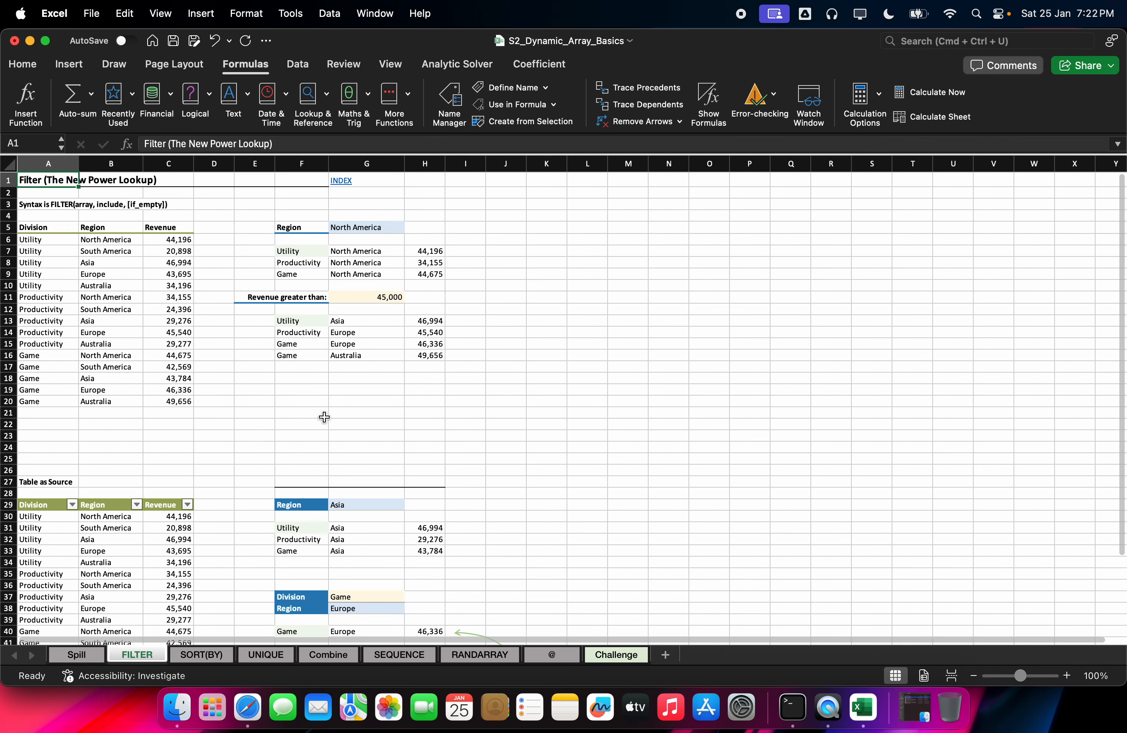
scroll(324, 417, "up", 3)
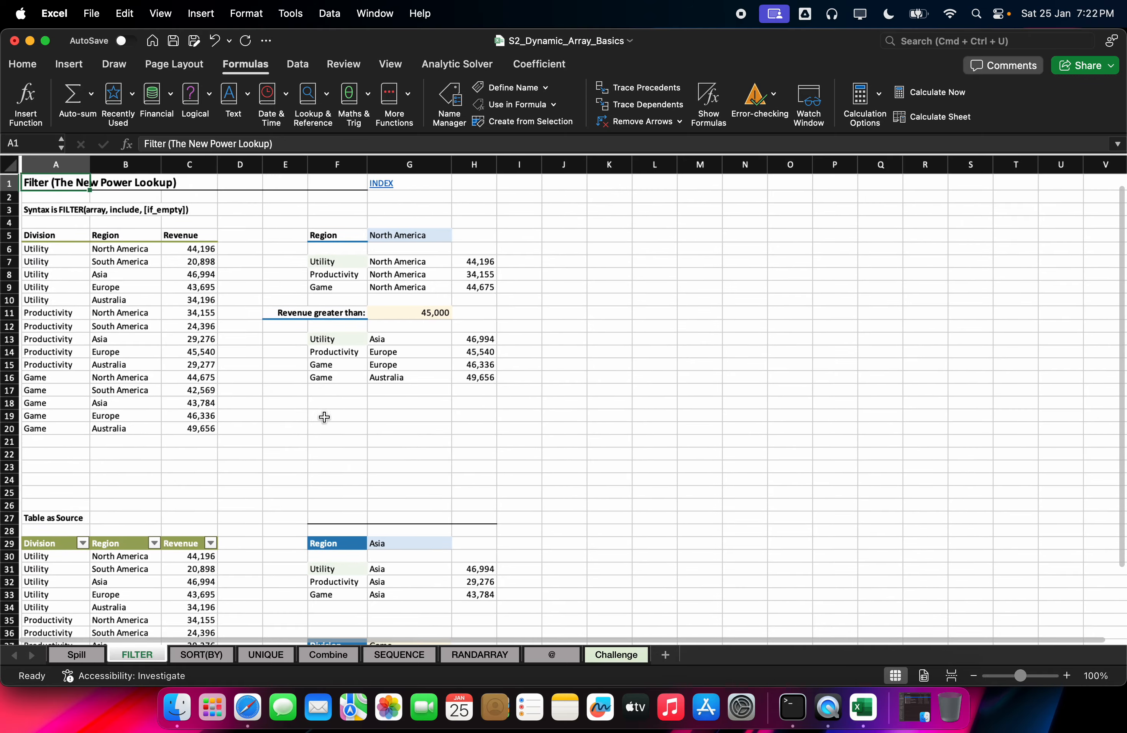
scroll(321, 369, "up", 5)
scroll(320, 369, "up", 3)
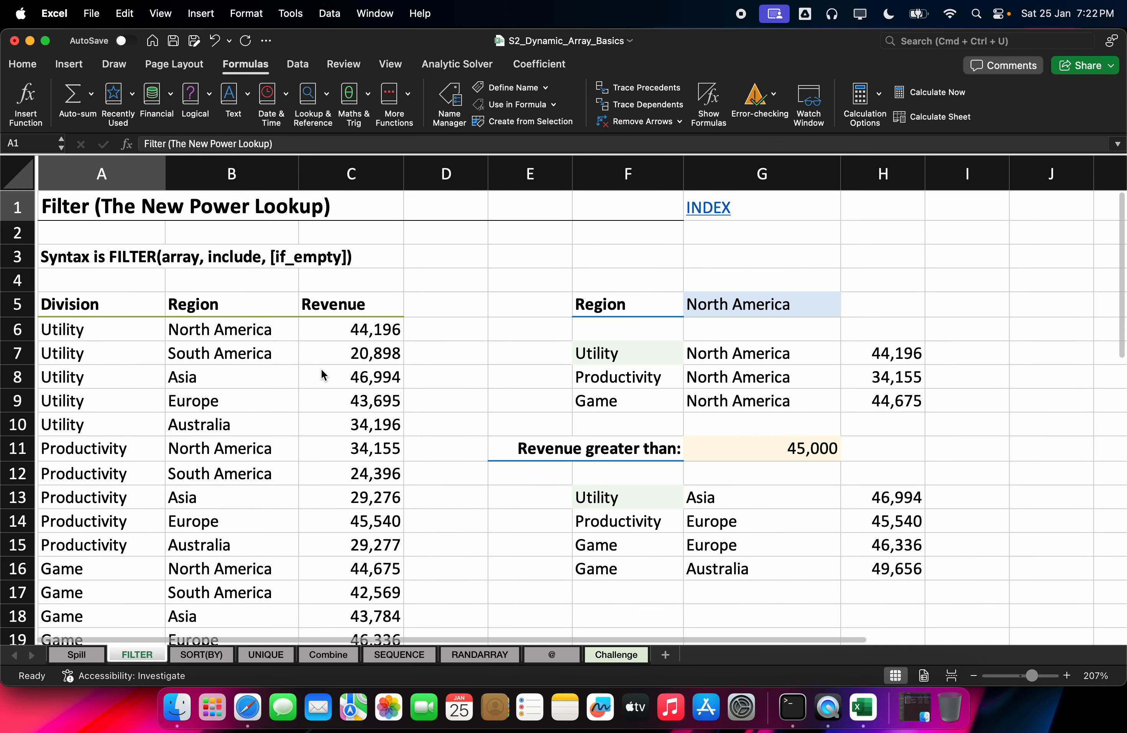
left_click(248, 706)
Step: Show the Google Meet tab with the screen presentation and participant tiles
left_click(365, 92)
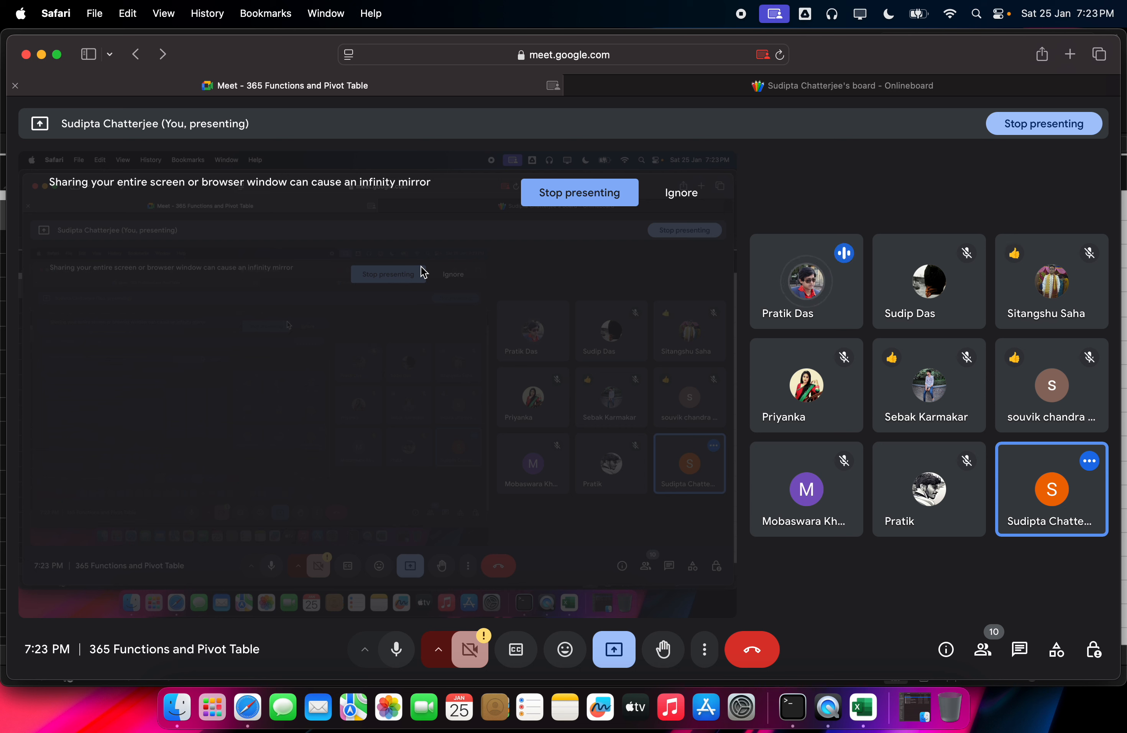
mouse_move(813, 428)
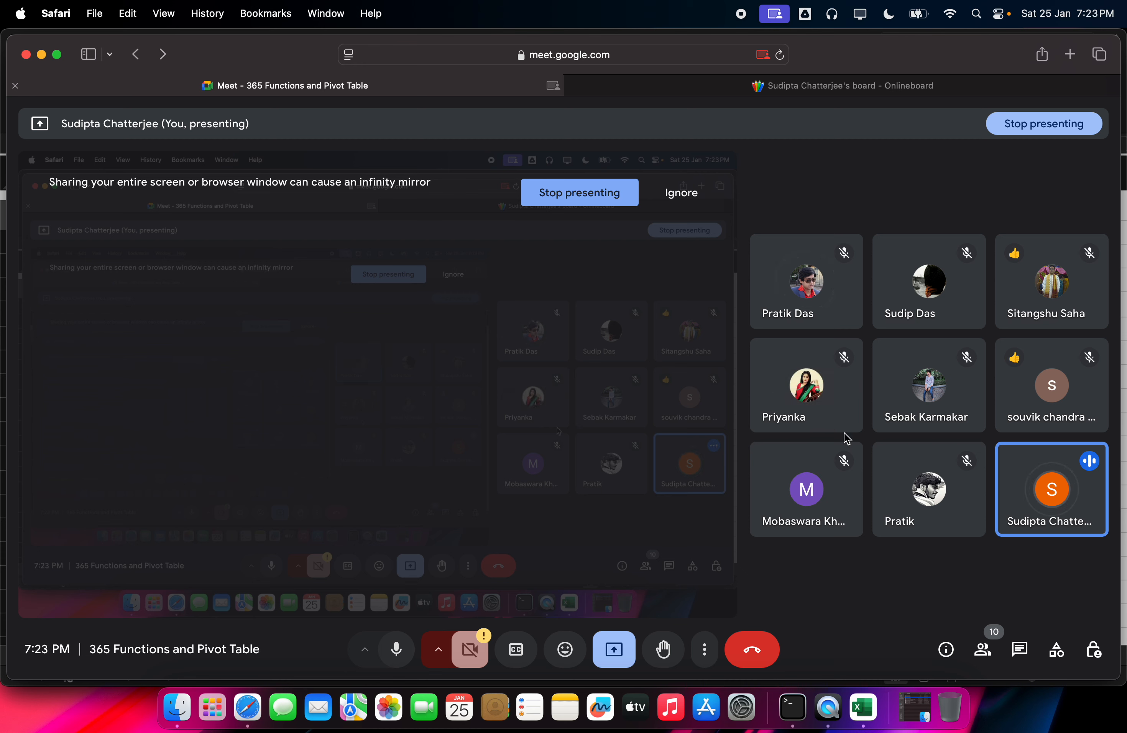
mouse_move(853, 316)
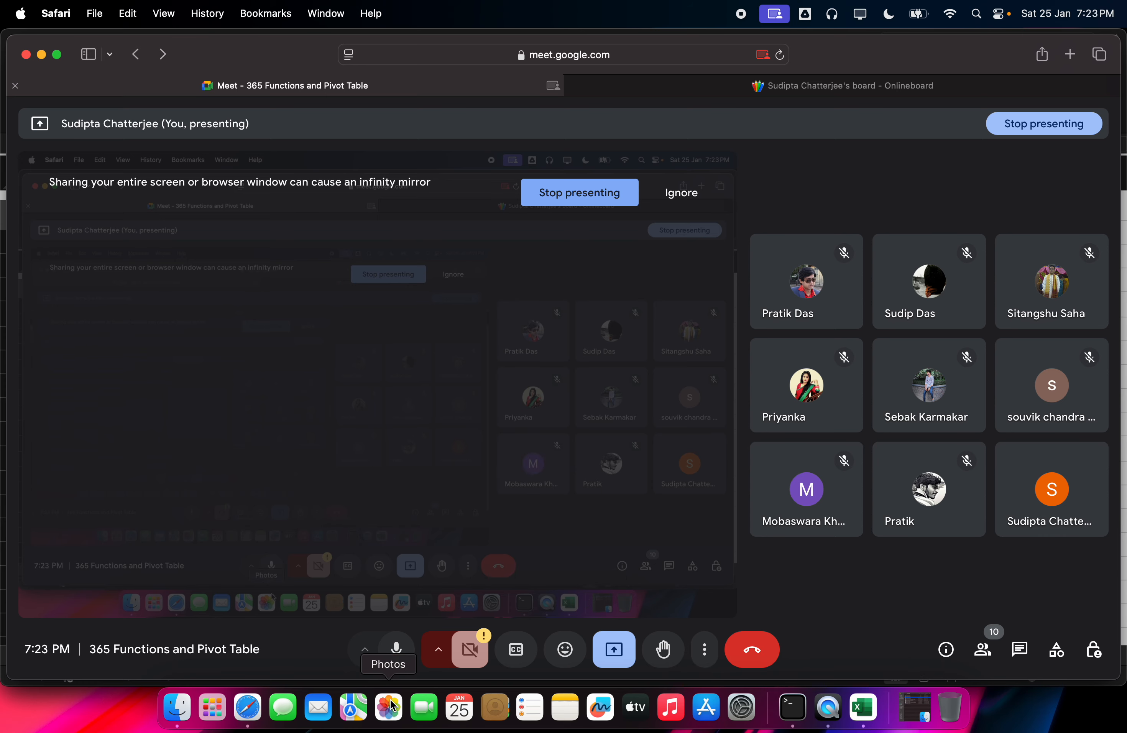
Step: Back in Excel, resize column A and turn on AutoFilter for the Division, Region and Revenue headers
left_click(863, 707)
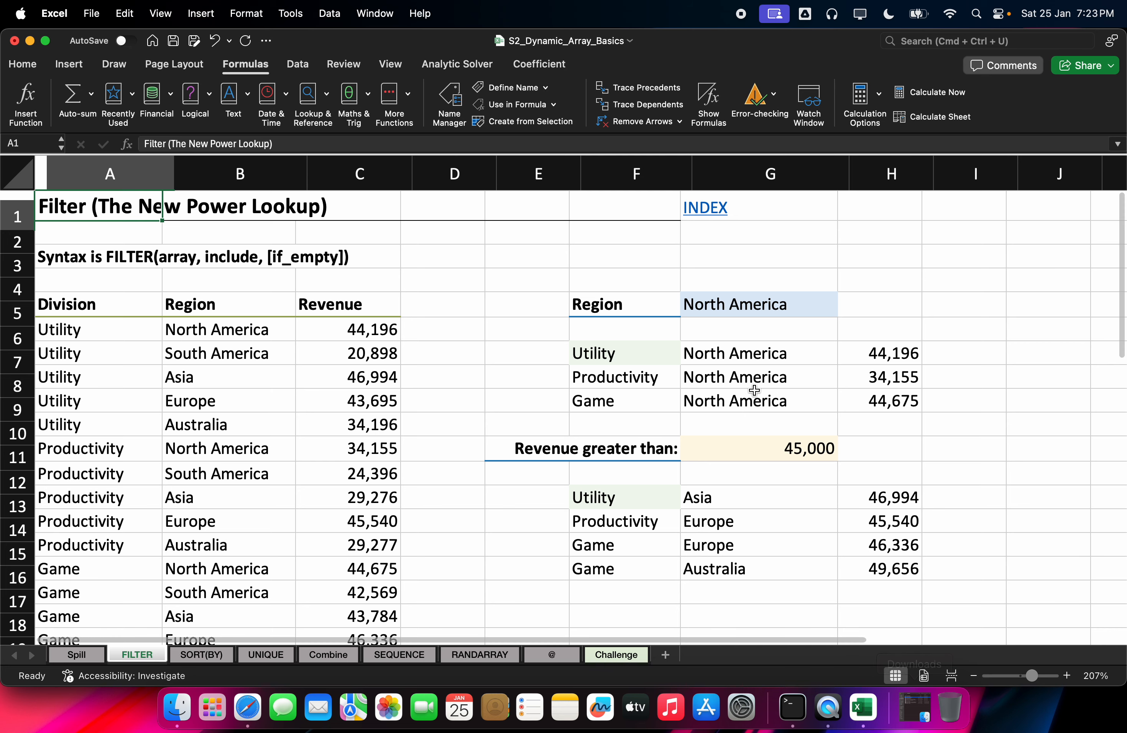
scroll(79, 301, "down", 2)
scroll(93, 320, "up", 2)
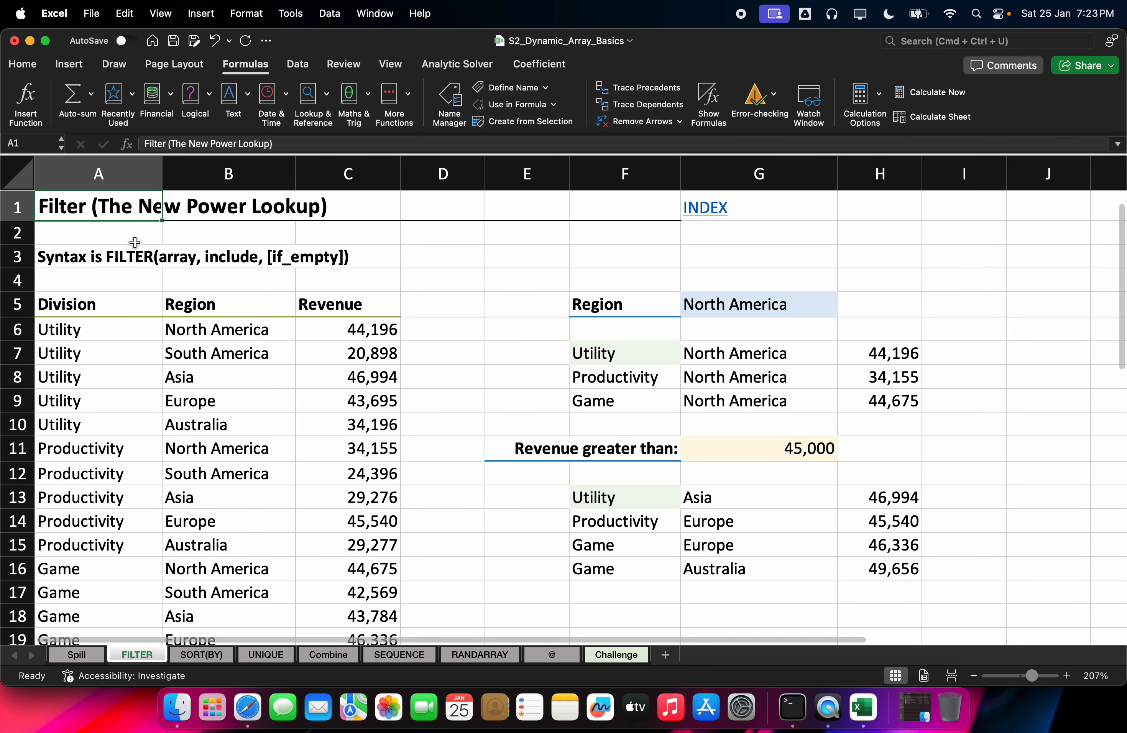
left_click(168, 257)
left_click_drag(163, 172, 161, 170)
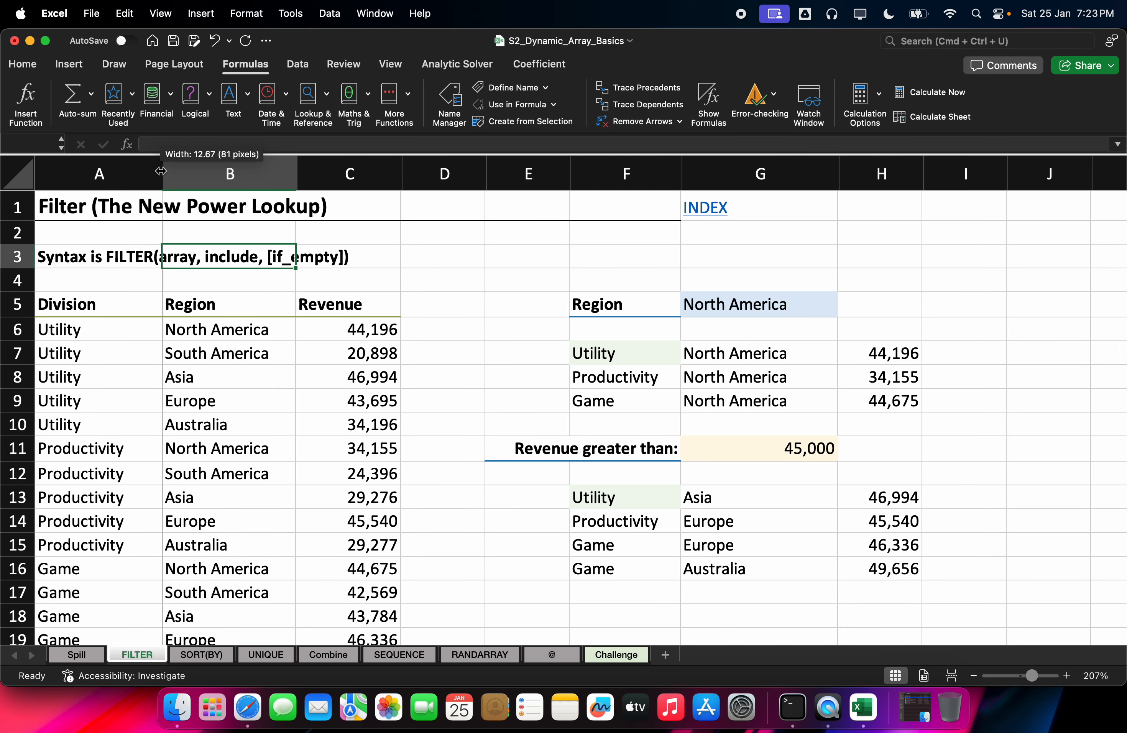
double_click(162, 170)
left_click_drag(358, 171, 192, 170)
left_click(410, 246)
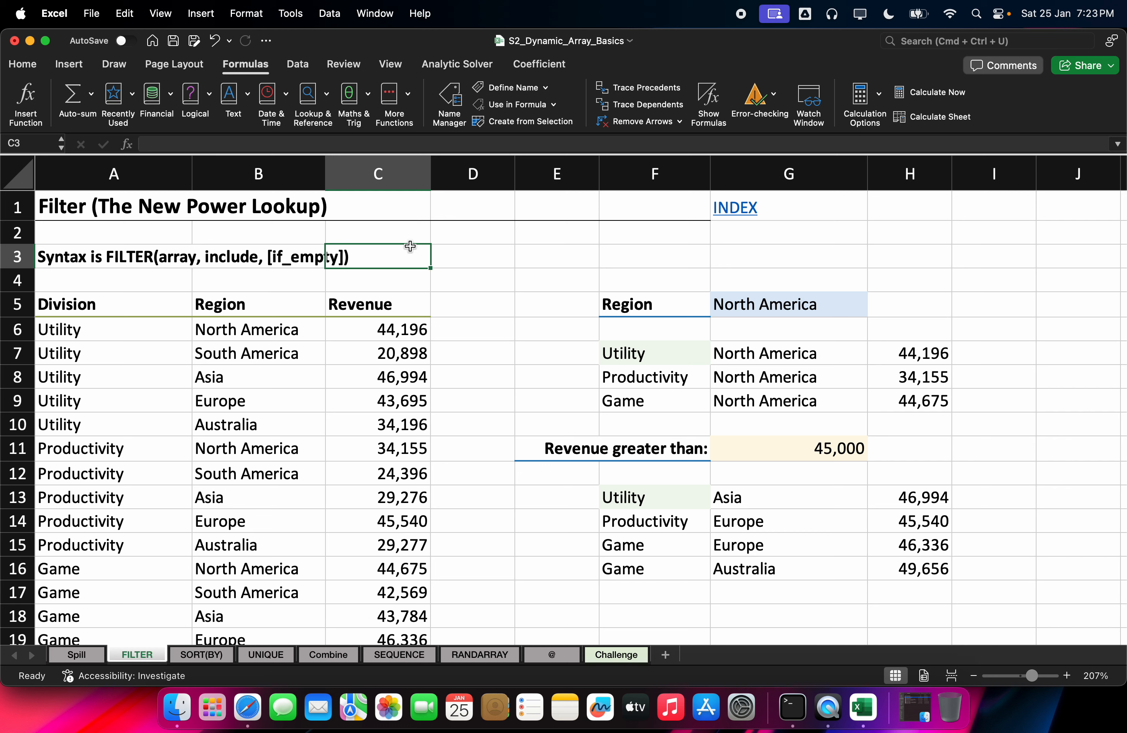
left_click(389, 308)
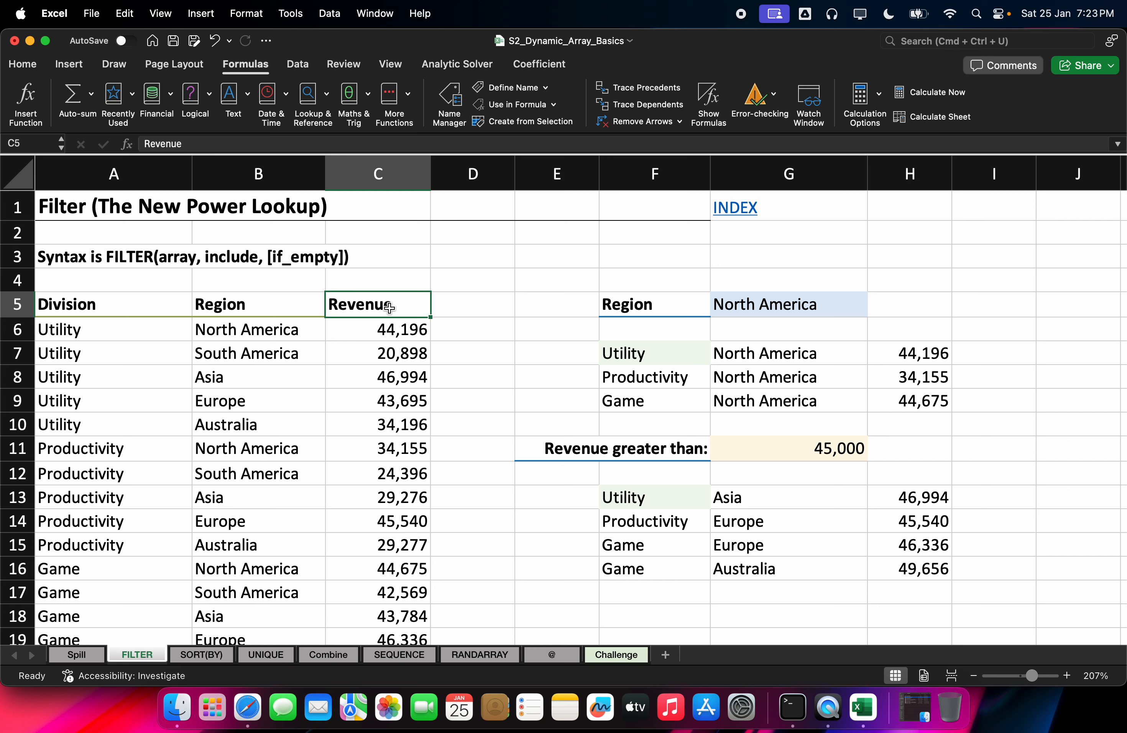
key("super+shift+f")
Step: Filter Revenue to only 29,276, then clear the filter so all rows reappear
left_click(422, 310)
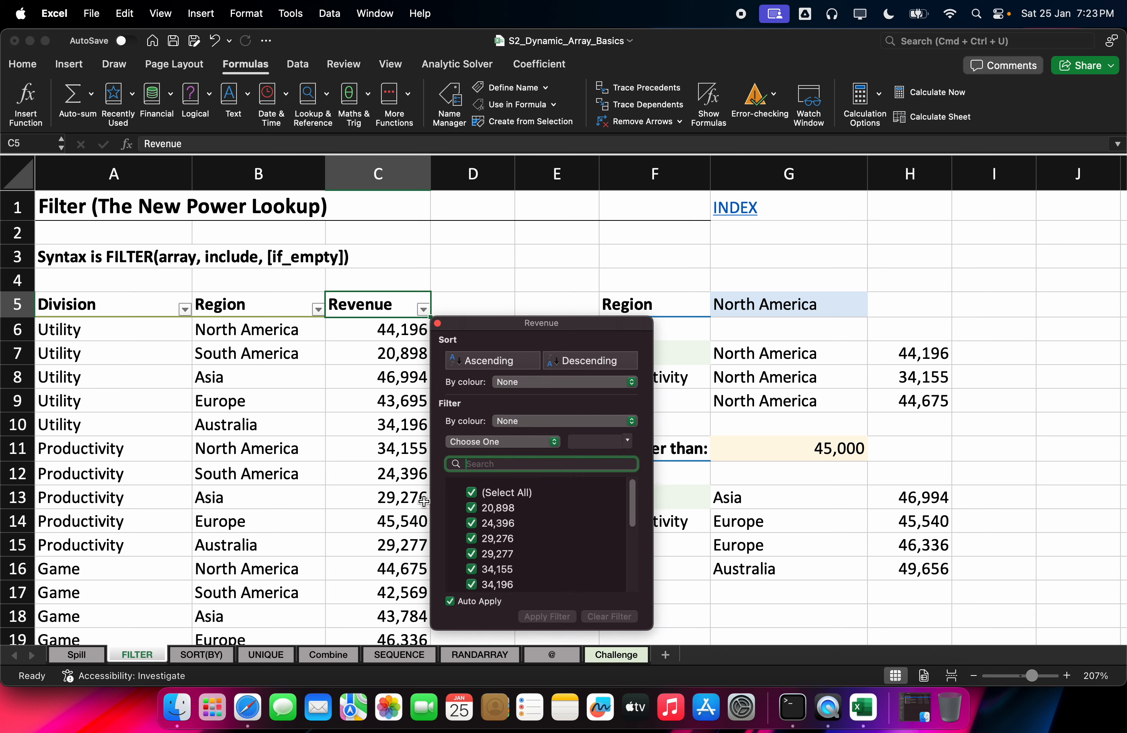
left_click(472, 508)
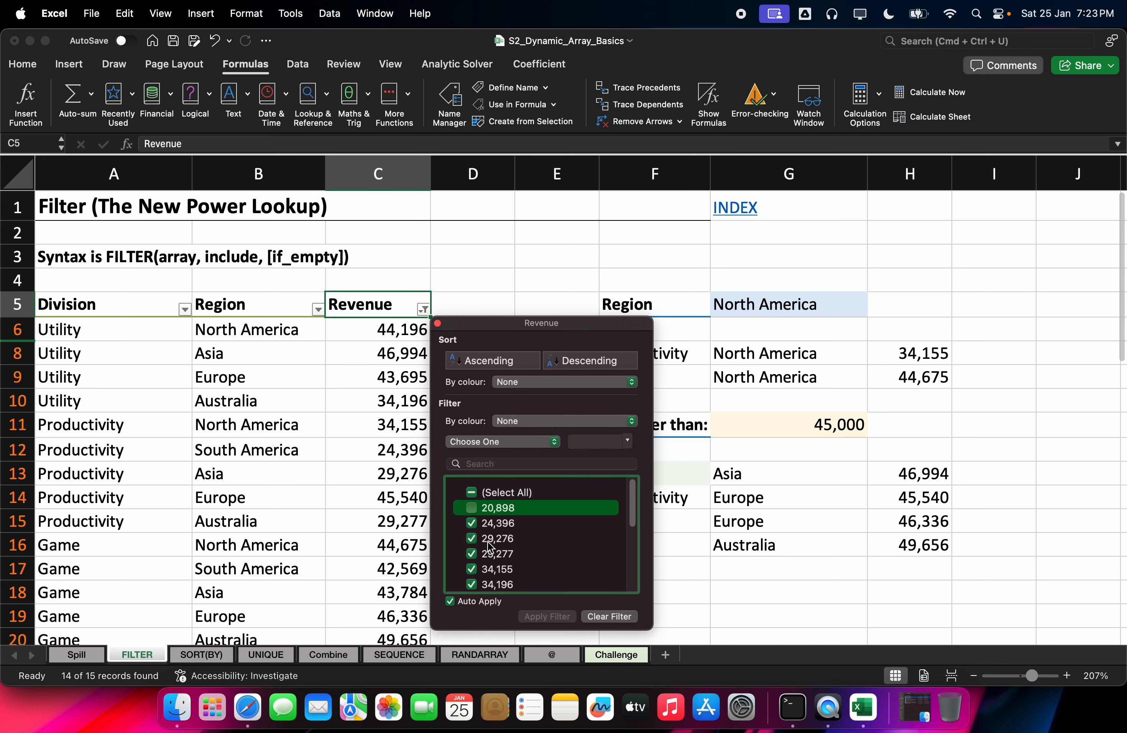
left_click(472, 494)
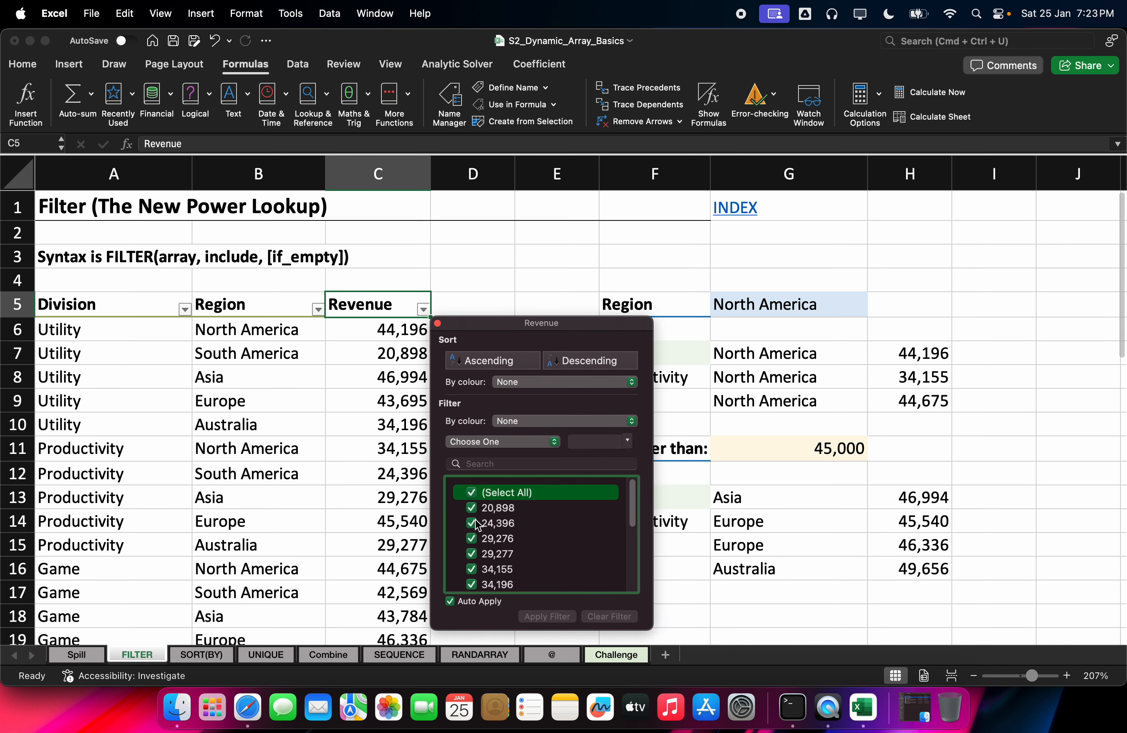
left_click(474, 495)
left_click(476, 536)
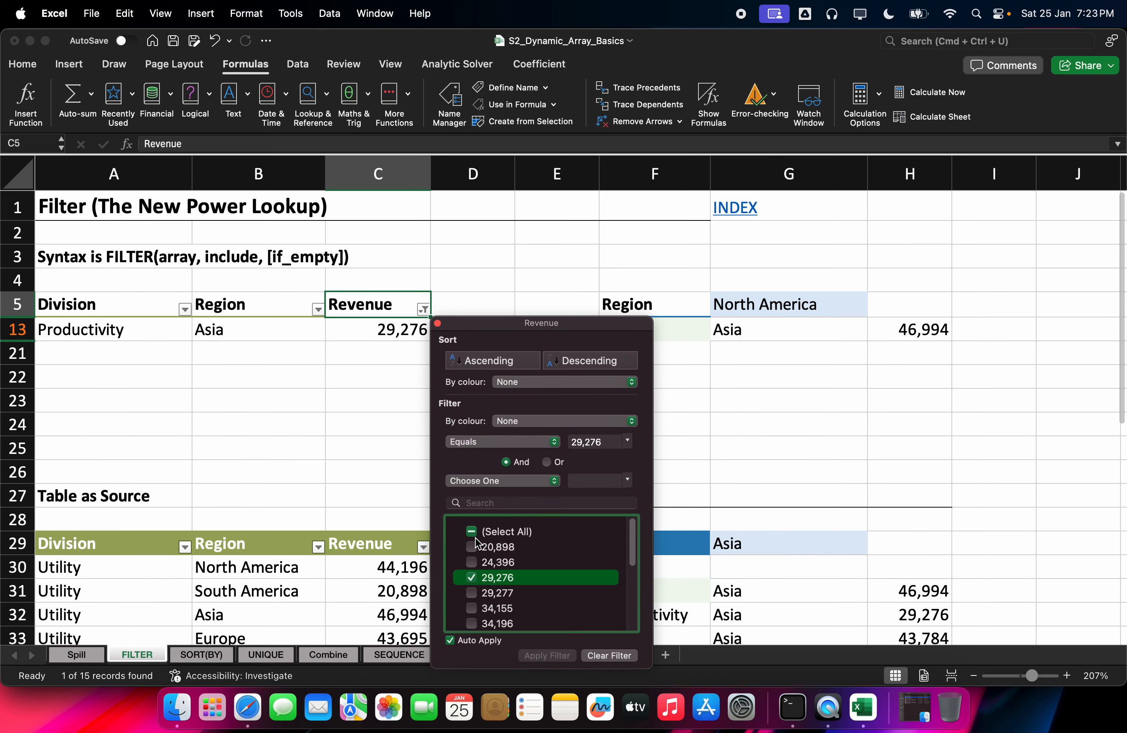
scroll(474, 533, "down", 5)
left_click(605, 656)
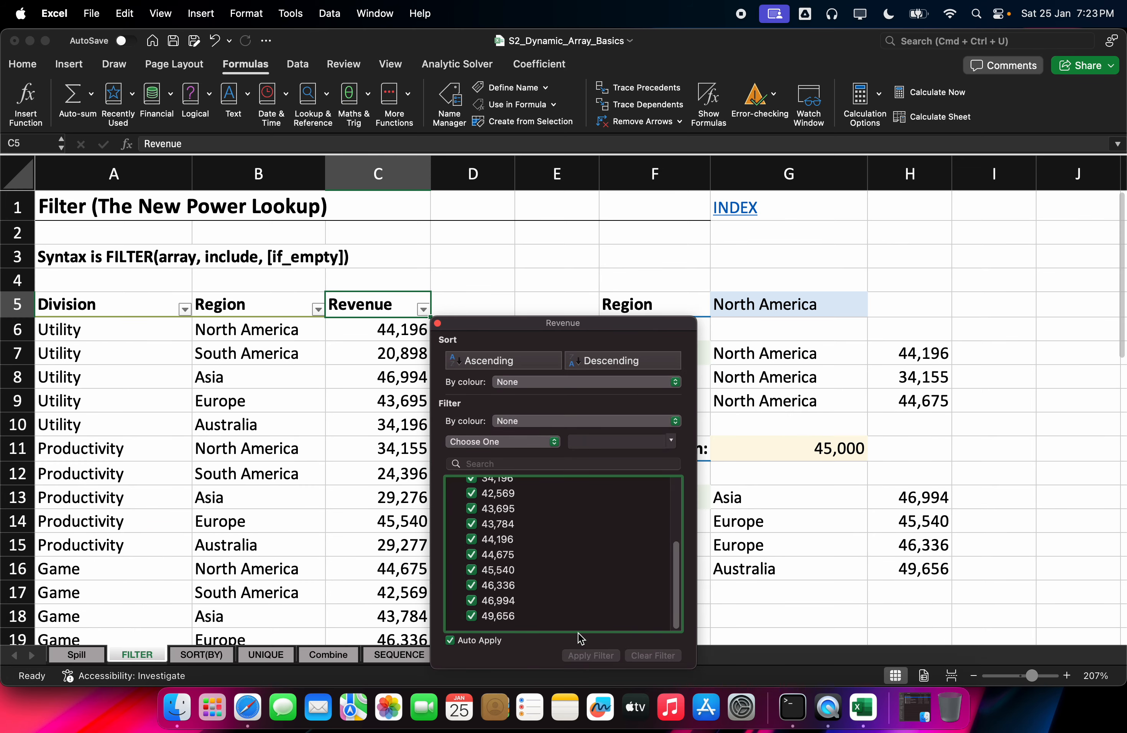
left_click(412, 481)
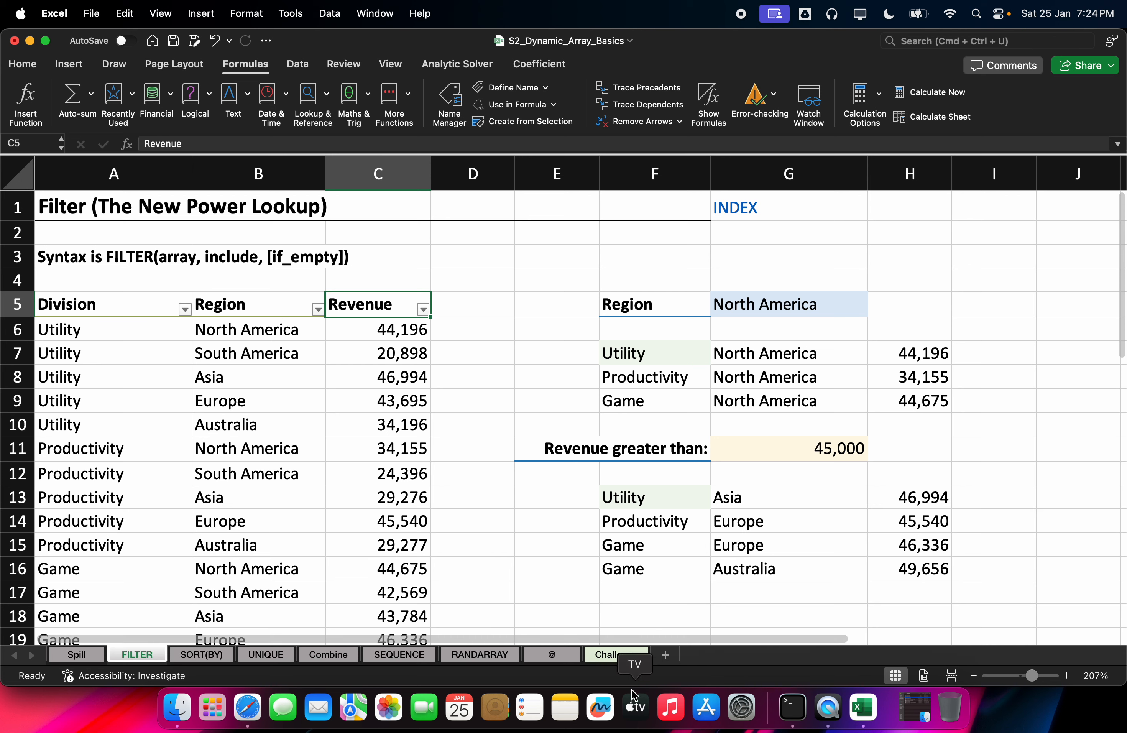
right_click(258, 714)
Step: On the Onlineboard whiteboard, draw a red box labelled 10 below the 35, with small marks beneath
left_click(310, 533)
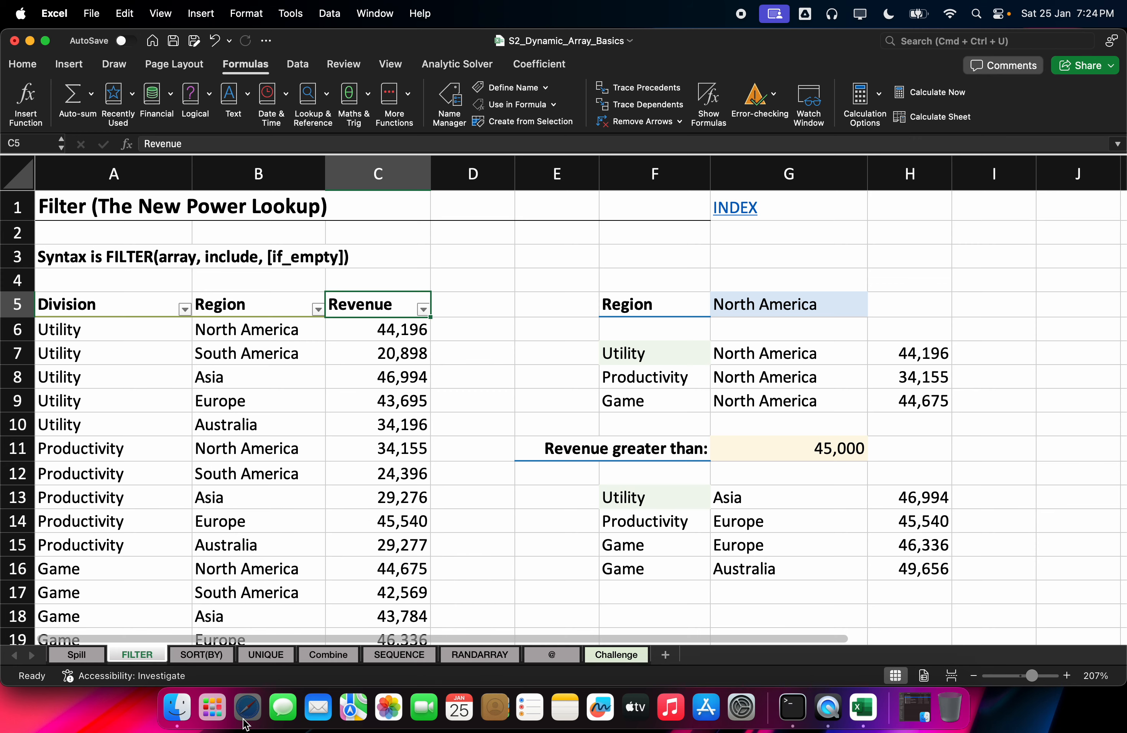
left_click(675, 86)
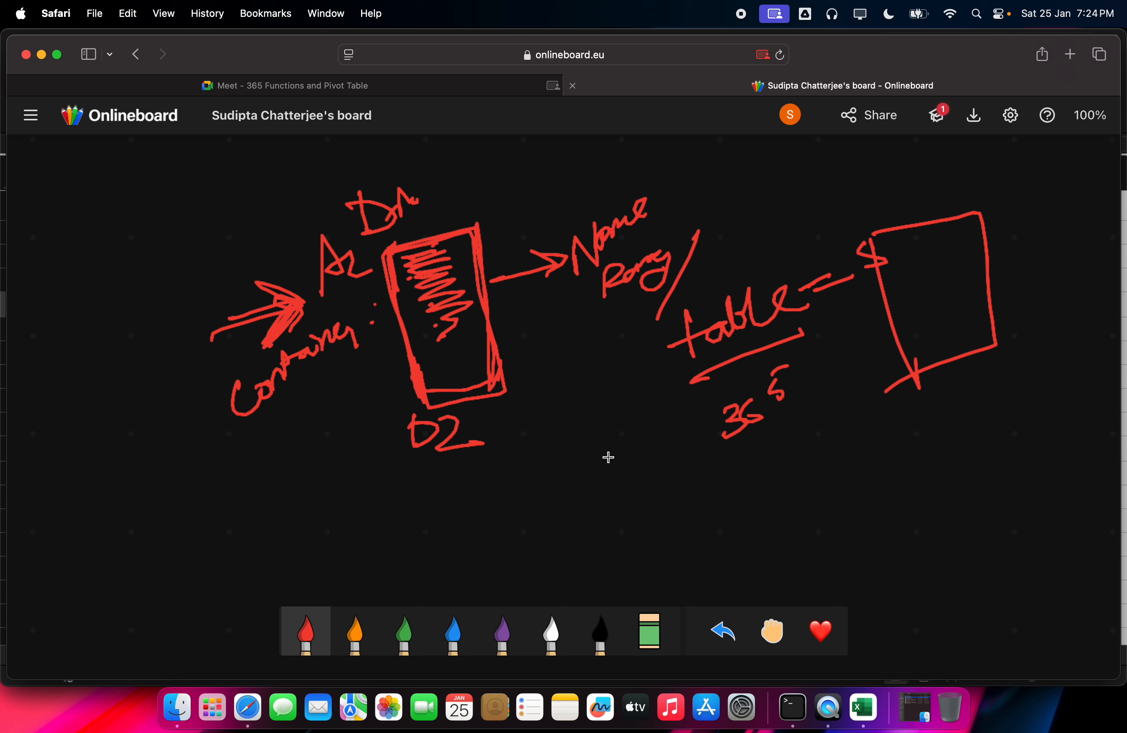
mouse_move(608, 455)
left_mouse_down()
mouse_move(609, 528)
mouse_move(667, 456)
mouse_move(676, 530)
mouse_move(611, 537)
left_mouse_up()
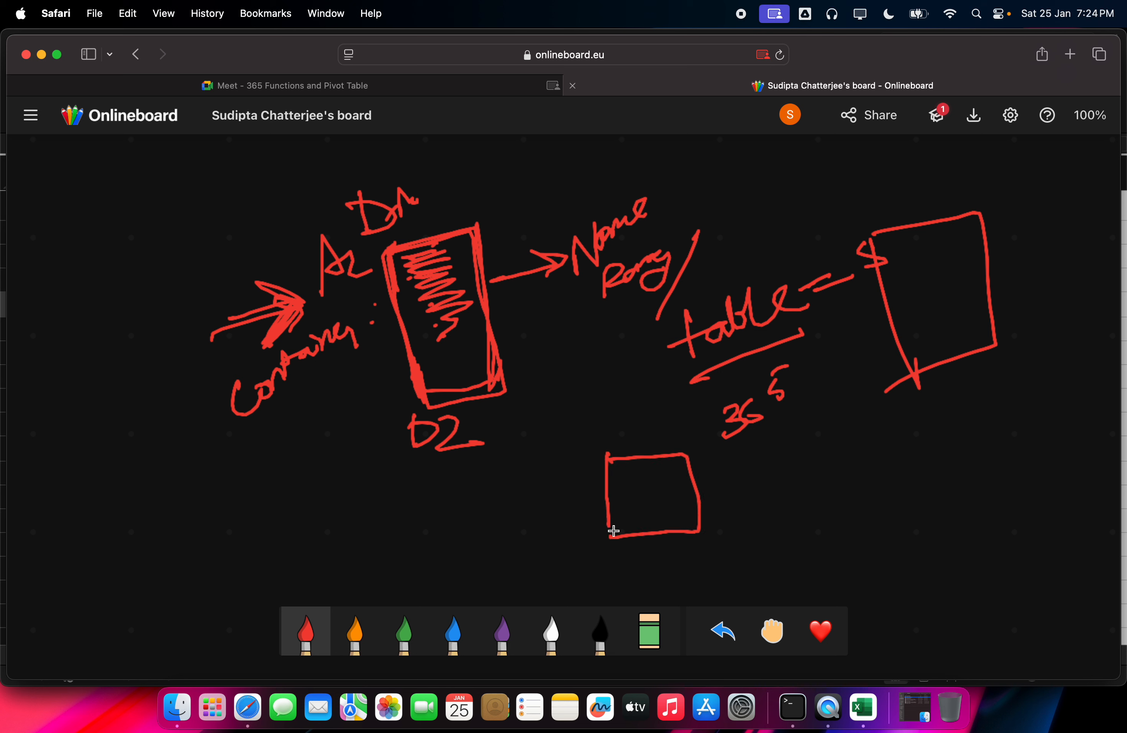
left_click_drag(632, 485, 638, 517)
left_click_drag(653, 490, 650, 489)
mouse_move(643, 535)
left_mouse_down()
mouse_move(669, 547)
mouse_move(674, 529)
left_mouse_up()
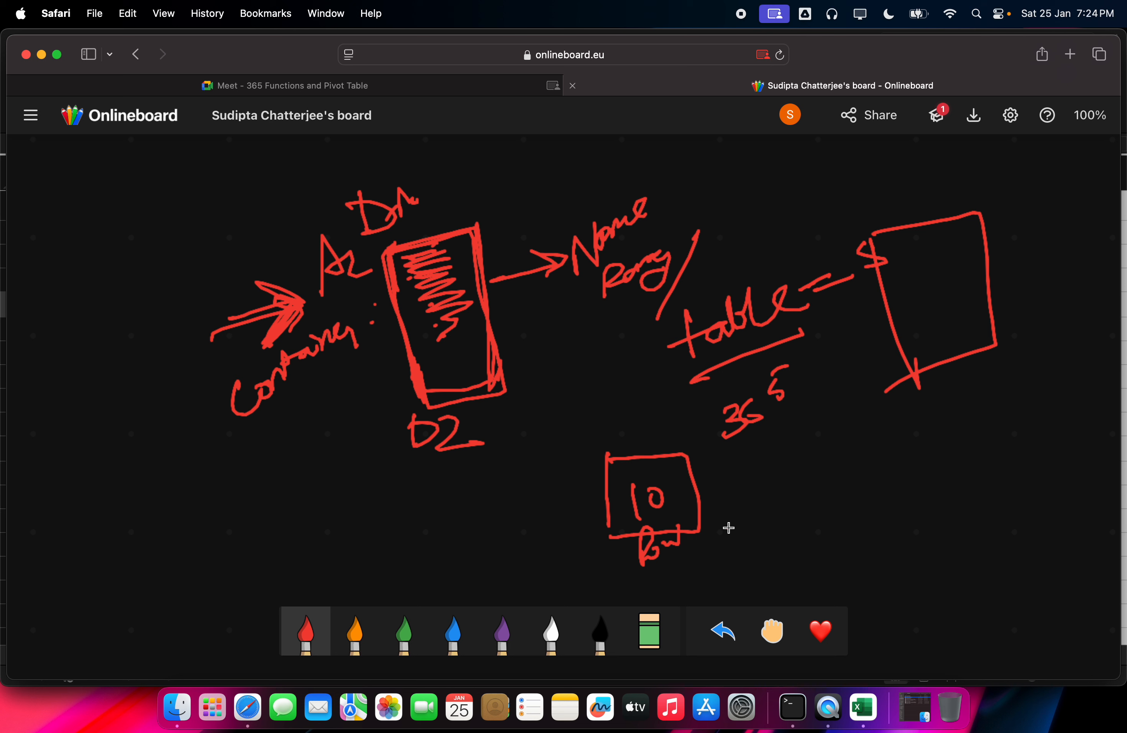
mouse_move(672, 560)
left_mouse_down()
mouse_move(676, 583)
mouse_move(694, 567)
left_mouse_up()
Step: Draw a bold arrow rightward from the 10 box, with long underline strokes beneath it
mouse_move(696, 506)
left_mouse_down()
mouse_move(823, 471)
mouse_move(836, 489)
left_mouse_up()
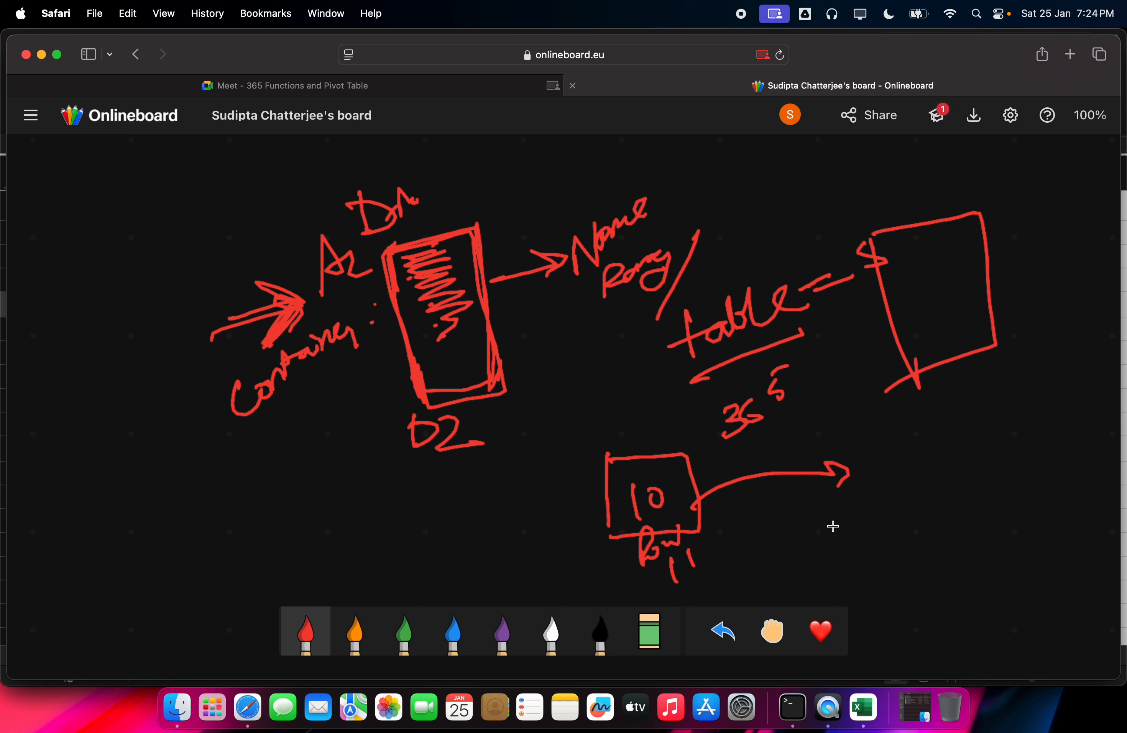
left_click_drag(743, 522, 959, 499)
left_click_drag(729, 546, 1049, 489)
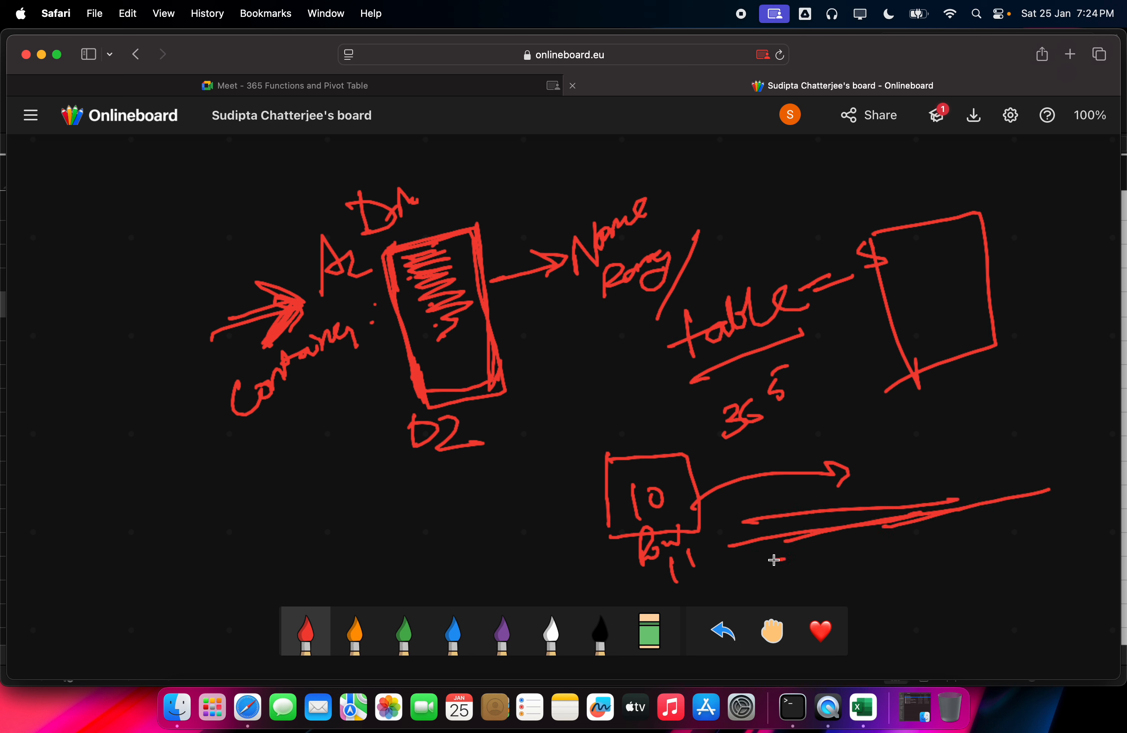
mouse_move(774, 560)
left_mouse_down()
mouse_move(923, 539)
mouse_move(919, 547)
left_mouse_up()
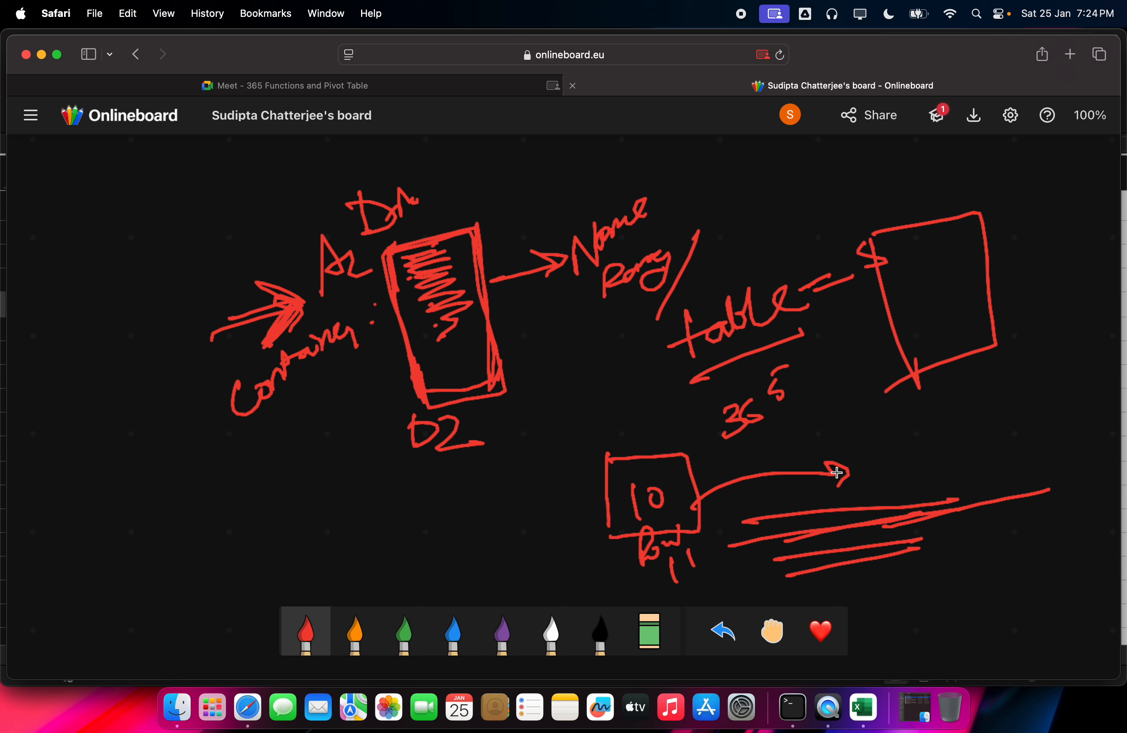
left_click_drag(829, 460, 843, 492)
mouse_move(875, 415)
left_mouse_down()
mouse_move(881, 466)
mouse_move(906, 407)
mouse_move(882, 475)
left_mouse_up()
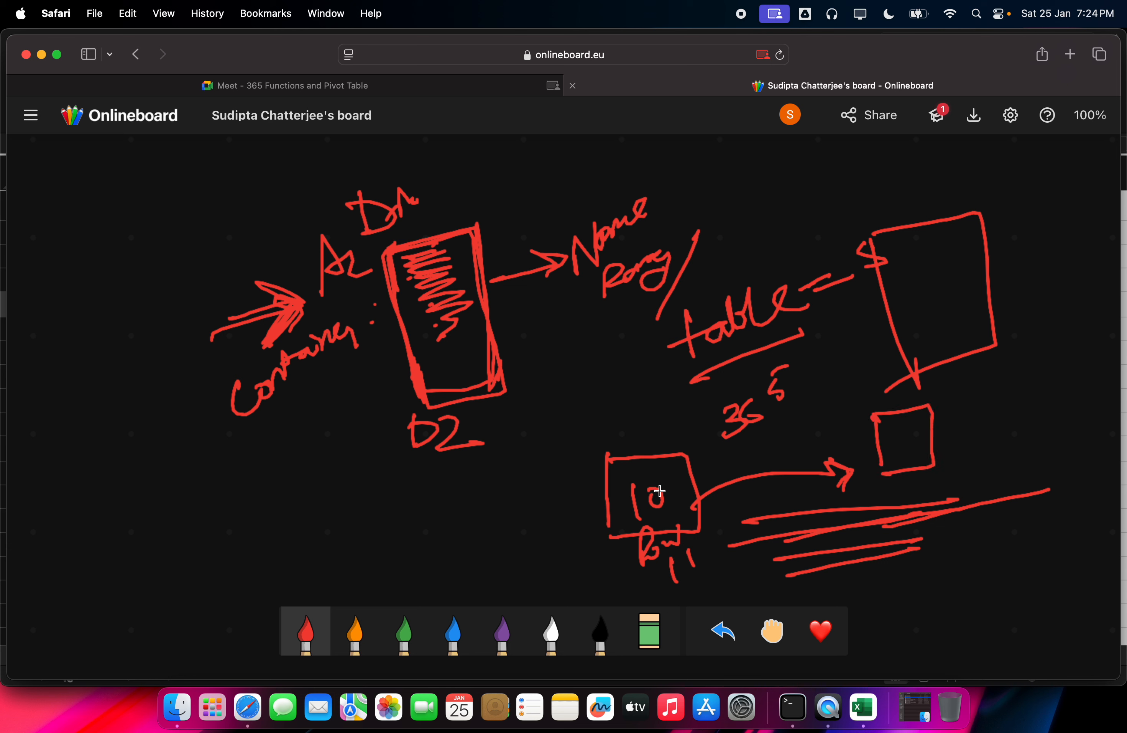
Step: Touch up the 10 and draw a small square with strokes across it beside the arrowhead
left_click_drag(659, 491, 664, 507)
mouse_move(877, 461)
left_mouse_down()
mouse_move(879, 485)
mouse_move(935, 459)
left_mouse_up()
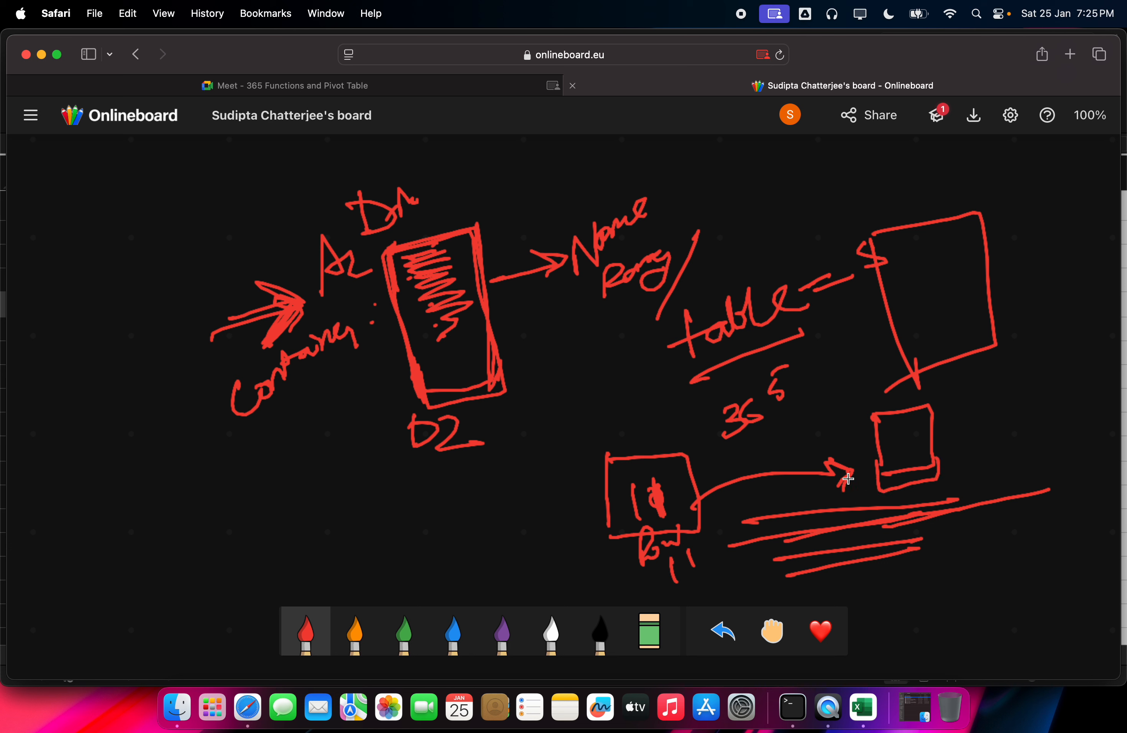
left_click_drag(672, 482, 679, 483)
mouse_move(882, 452)
left_mouse_down()
mouse_move(928, 446)
mouse_move(929, 426)
mouse_move(888, 423)
mouse_move(890, 464)
left_mouse_up()
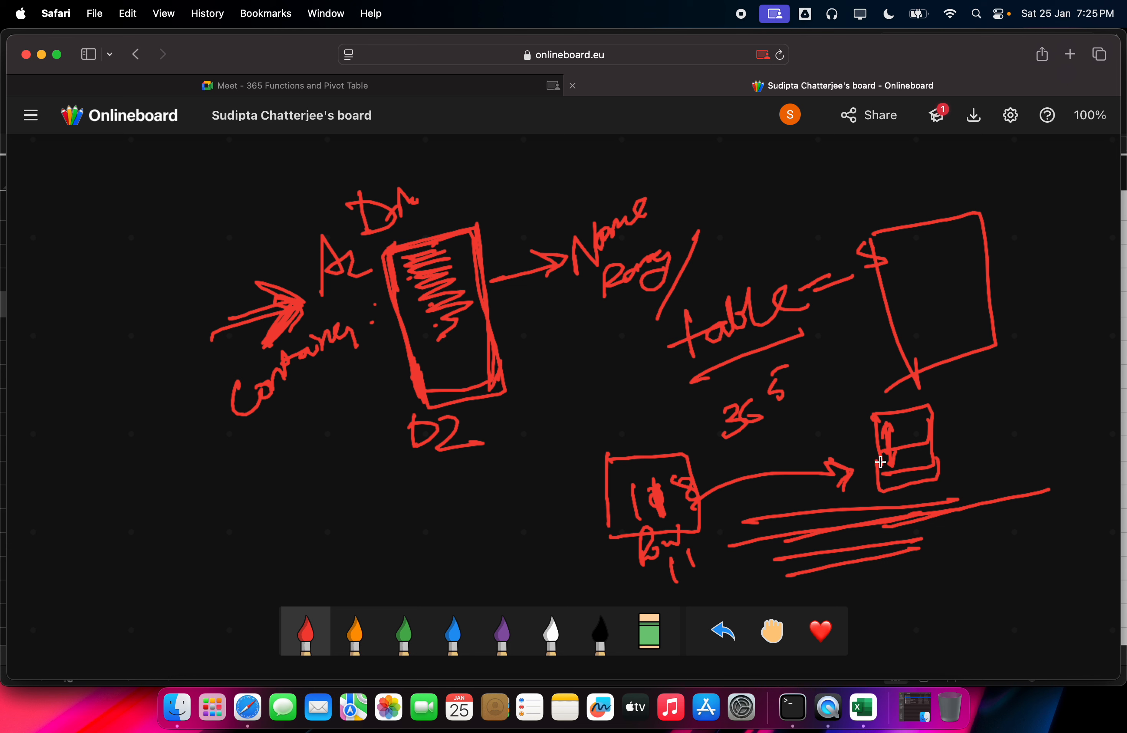
left_click_drag(853, 467, 947, 450)
mouse_move(867, 474)
left_mouse_down()
mouse_move(954, 458)
mouse_move(937, 475)
mouse_move(955, 469)
left_mouse_up()
Step: Add two hatched small squares further right, with a line extending from them
mouse_move(976, 392)
left_mouse_down()
mouse_move(984, 436)
mouse_move(1019, 428)
mouse_move(981, 437)
mouse_move(1039, 411)
left_mouse_up()
mouse_move(990, 431)
left_mouse_down()
mouse_move(1042, 417)
mouse_move(1049, 392)
left_mouse_up()
left_click_drag(985, 431, 1076, 399)
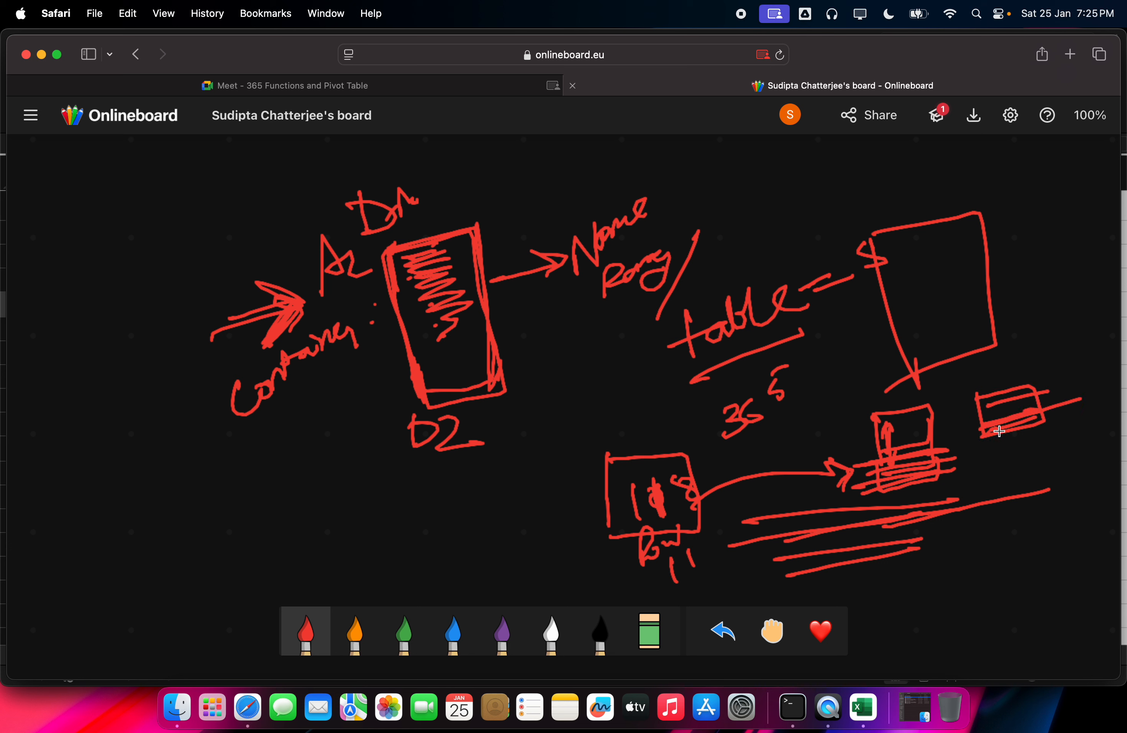
left_click_drag(1005, 428, 1088, 405)
mouse_move(992, 453)
left_mouse_down()
mouse_move(997, 478)
mouse_move(1029, 470)
mouse_move(1010, 433)
left_mouse_up()
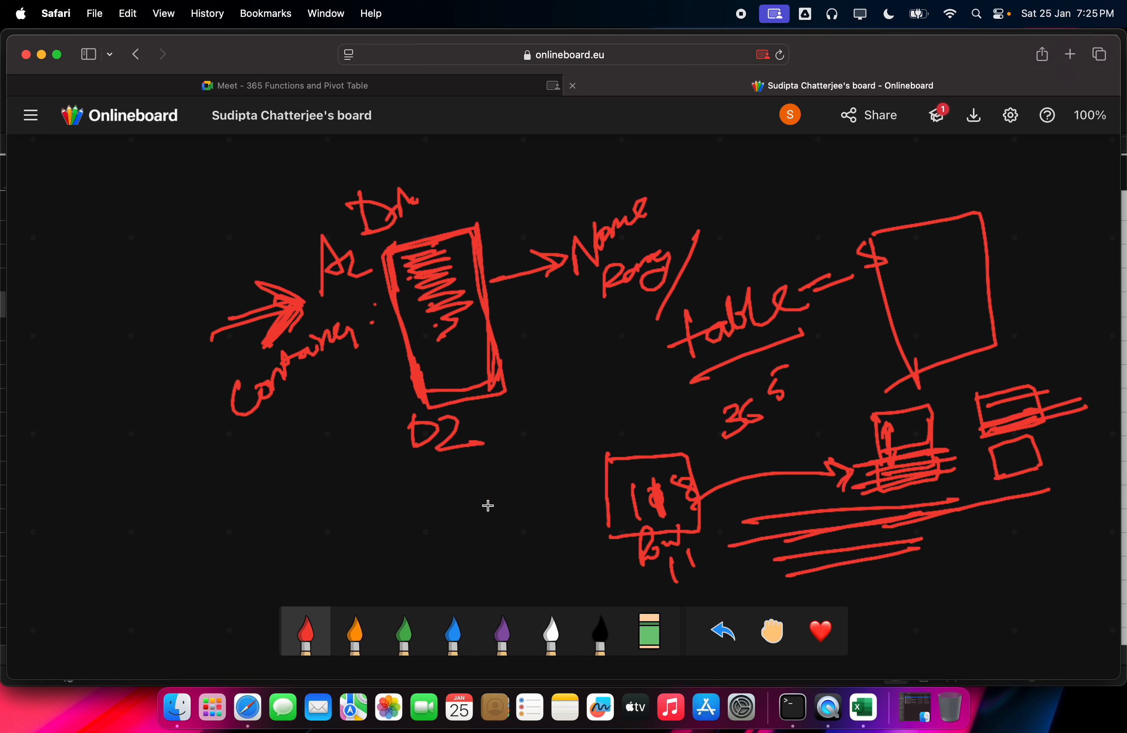
Step: Draw two long underline strokes and a curved stroke across the lower-left board
left_click_drag(279, 542, 484, 524)
left_click_drag(281, 517, 461, 498)
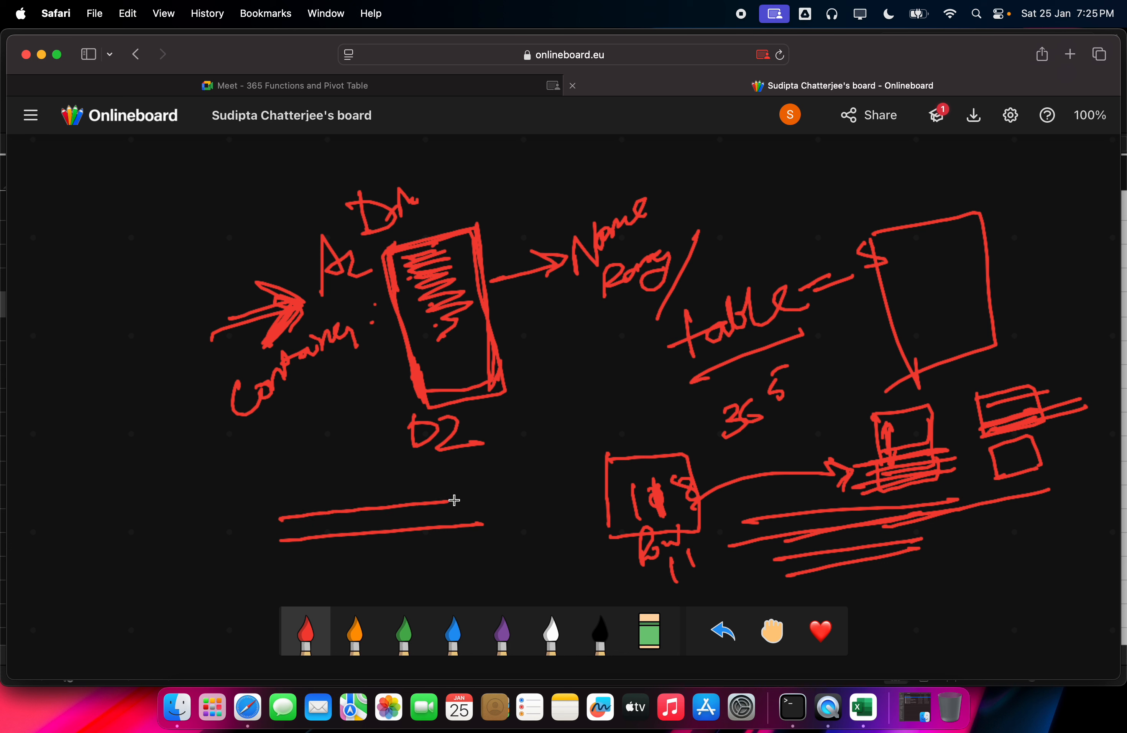
mouse_move(307, 530)
left_mouse_down()
mouse_move(403, 512)
mouse_move(299, 469)
mouse_move(469, 437)
left_mouse_up()
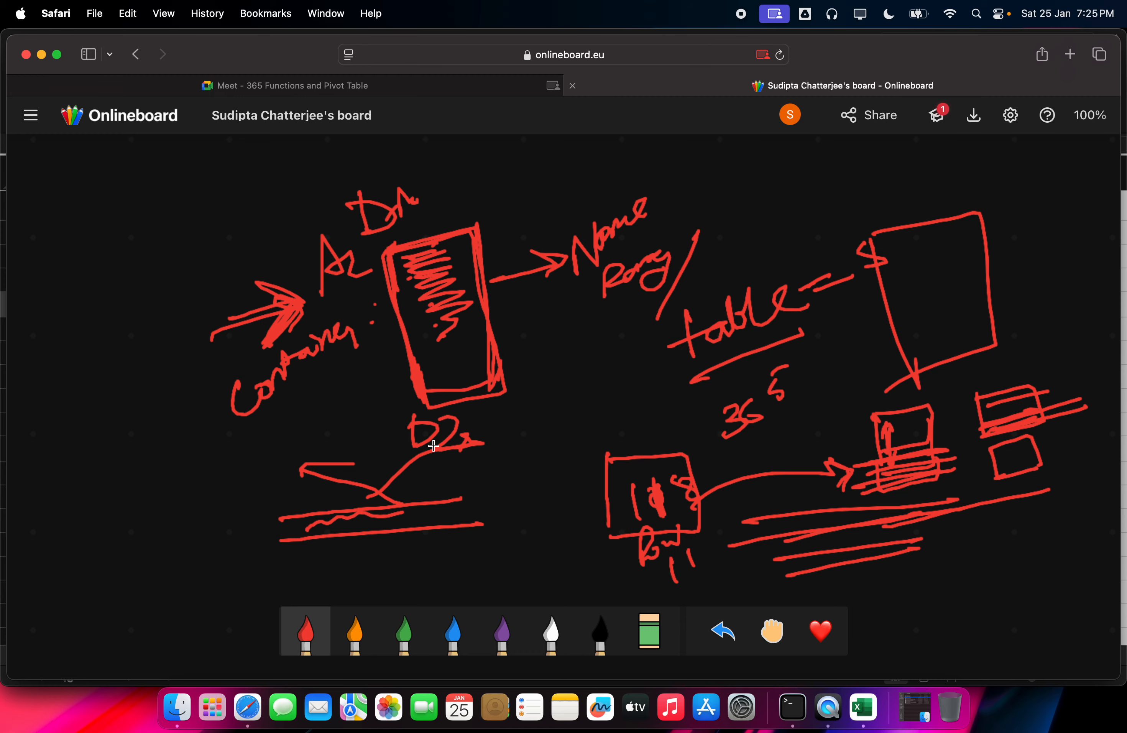
Step: Back in Excel, check G5 and G7, then start =FILTER( in cell E3 via autocomplete
left_click(863, 708)
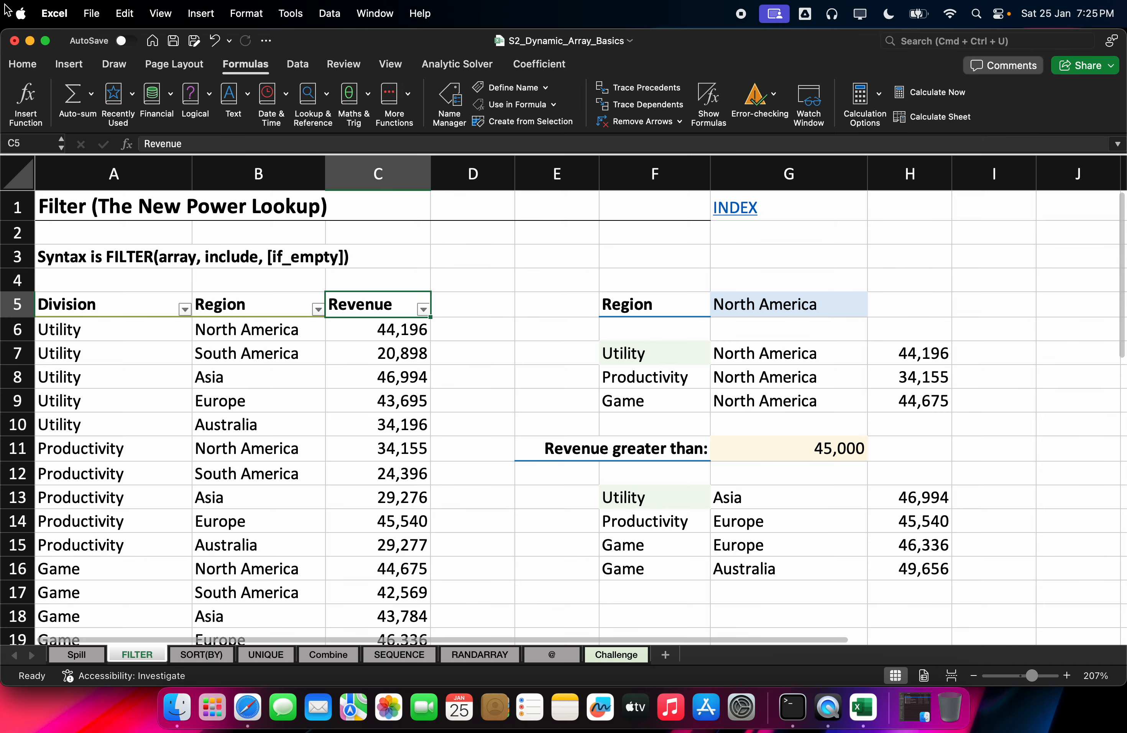
left_click(722, 300)
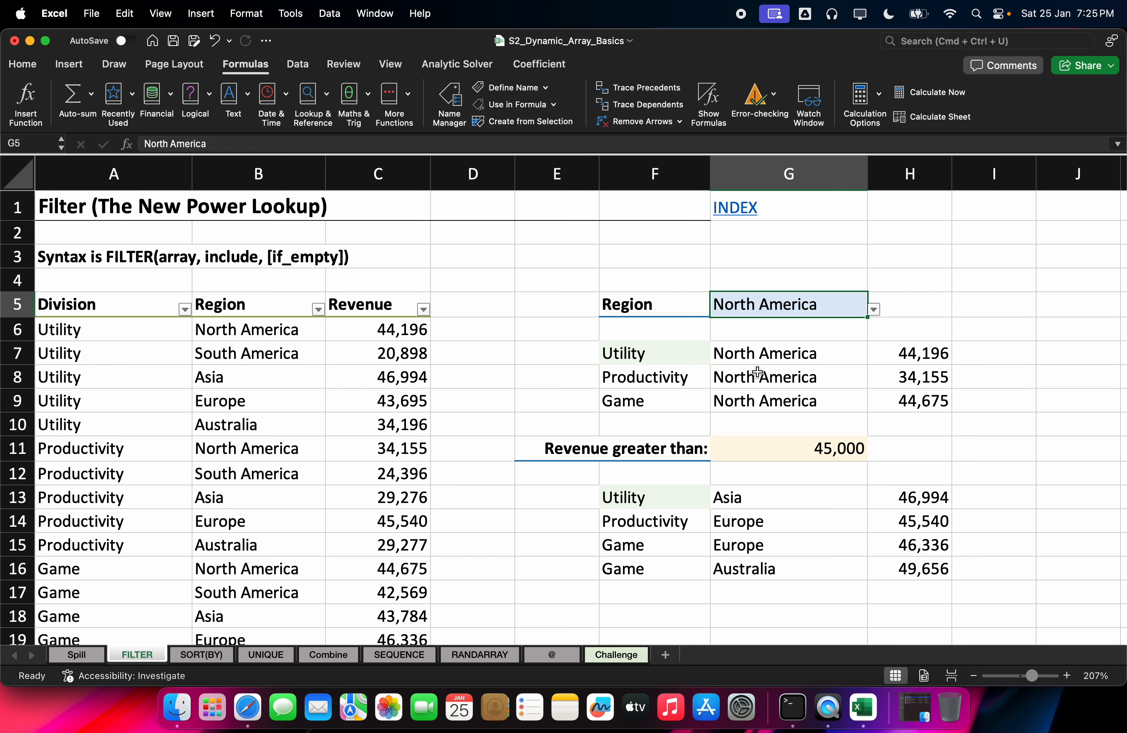
left_click(759, 355)
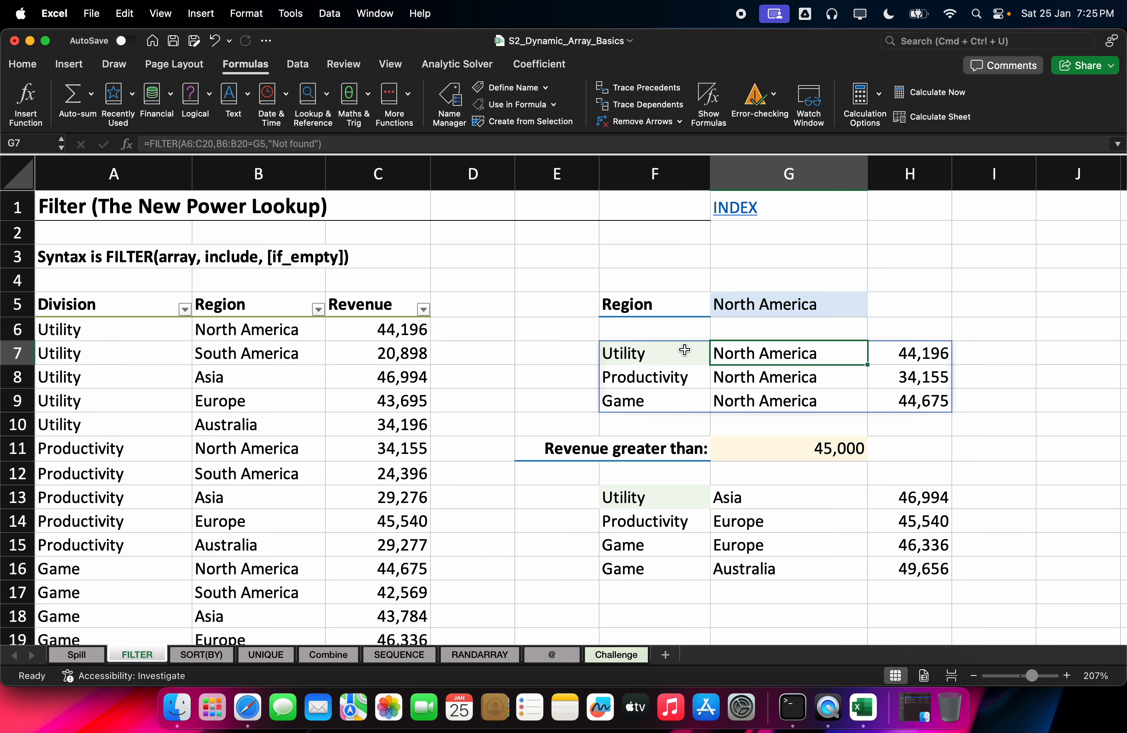
left_click(568, 261)
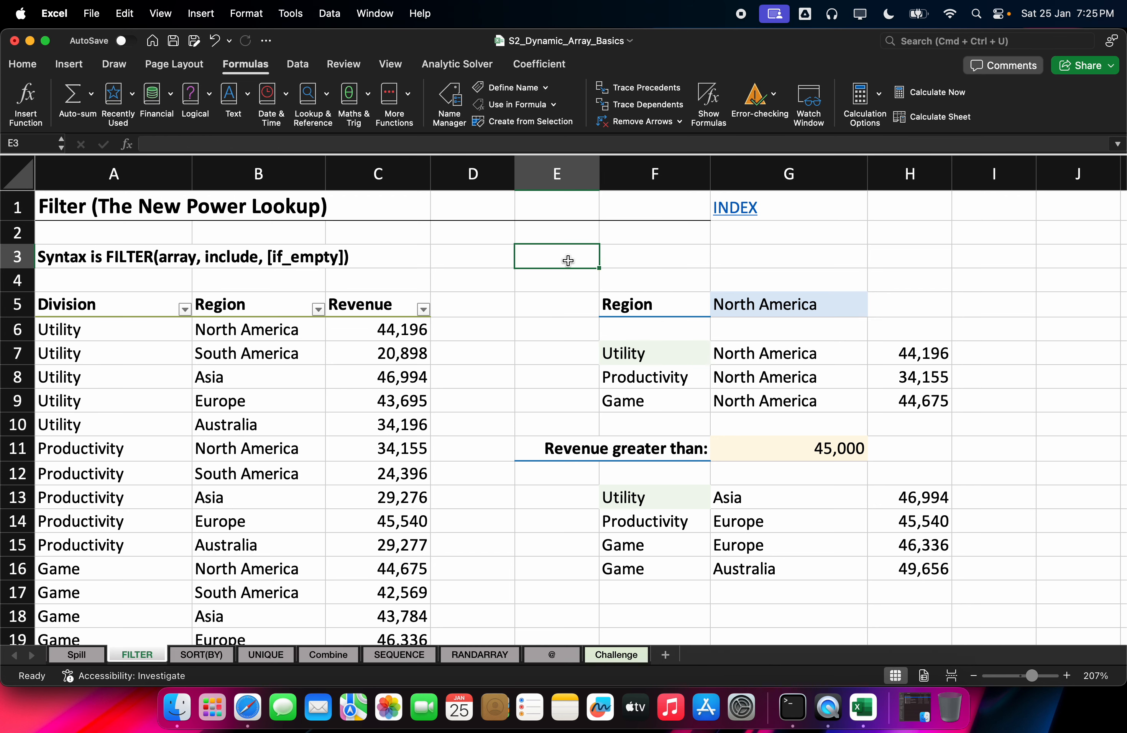
type("=fil")
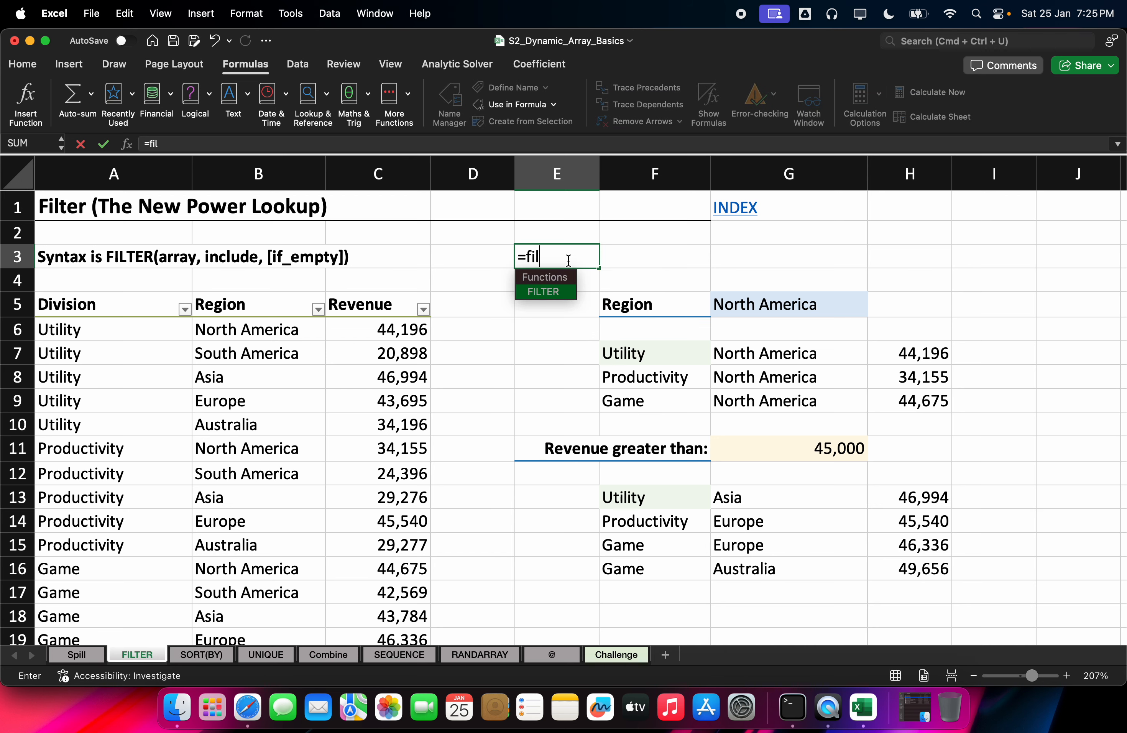
key("Tab")
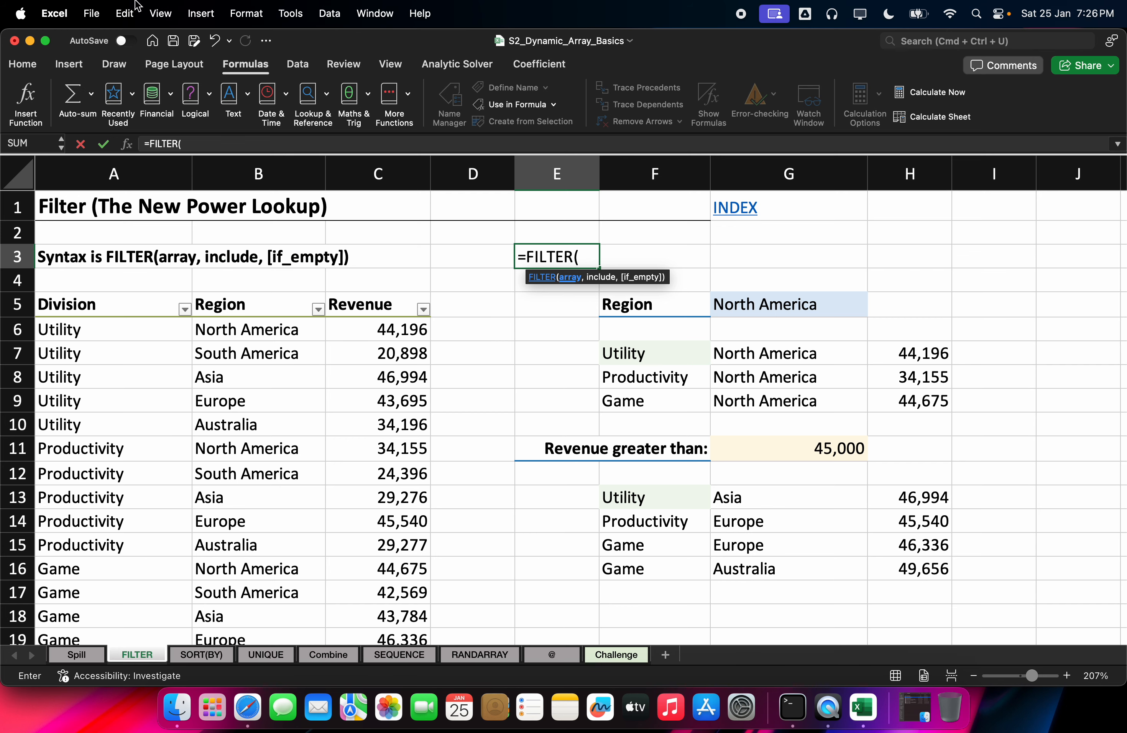
Step: Create a new blank board in Onlineboard
left_click(254, 714)
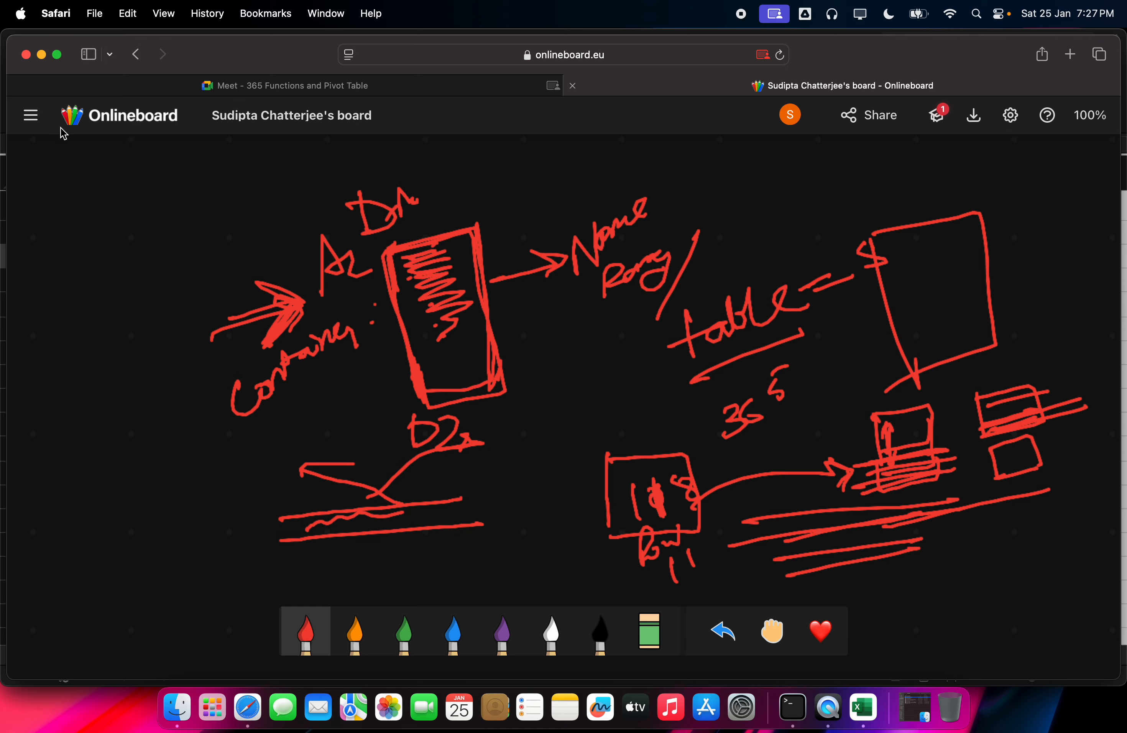
left_click(30, 115)
left_click(65, 195)
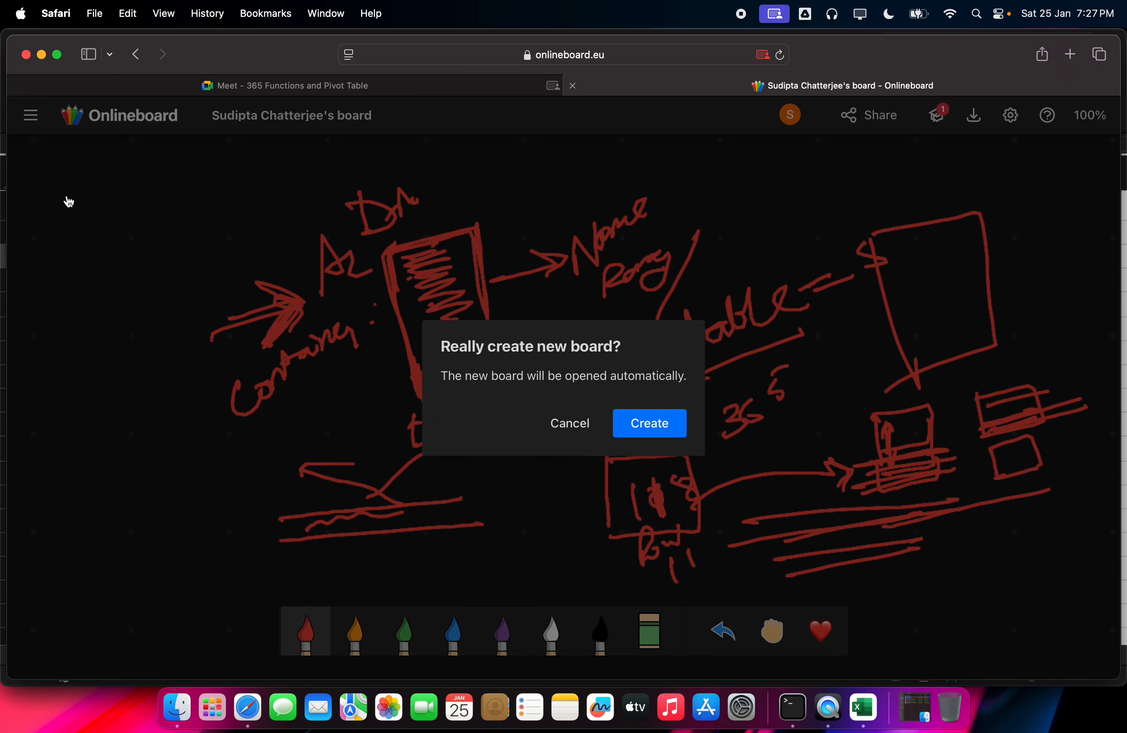
left_click(647, 430)
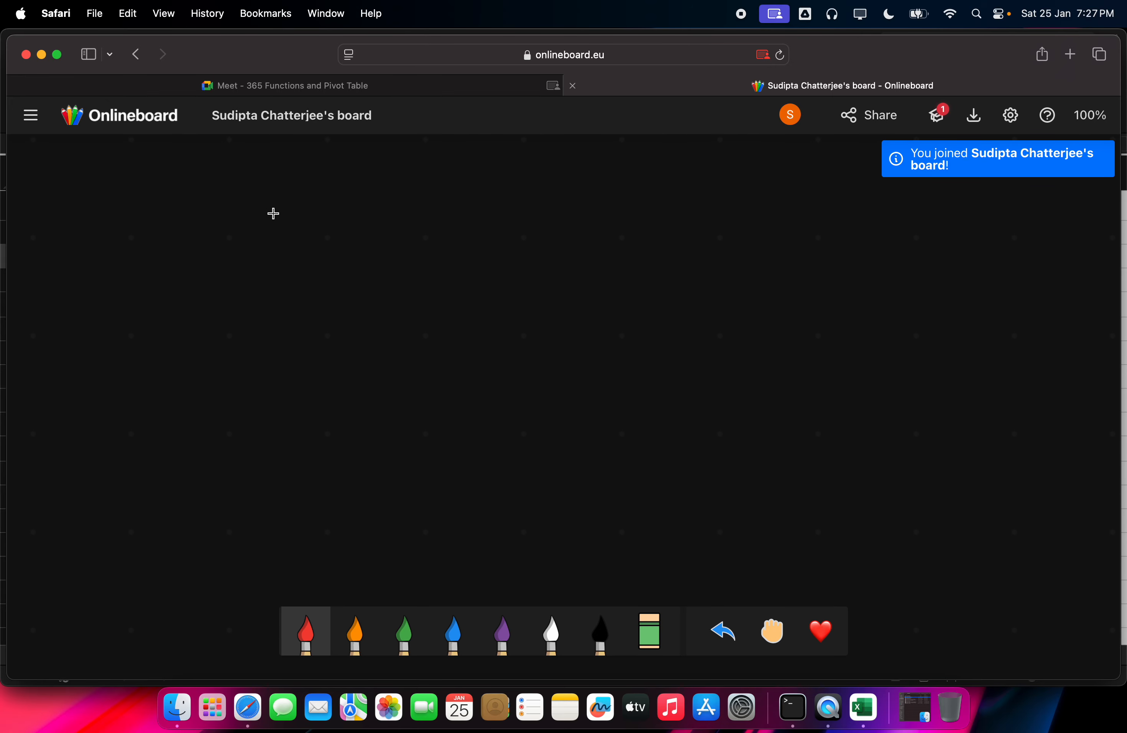
Step: Sketch large C, S and E letters with short labels written beneath them
left_click_drag(281, 213, 305, 296)
mouse_move(611, 206)
left_mouse_down()
mouse_move(539, 221)
mouse_move(503, 254)
left_mouse_up()
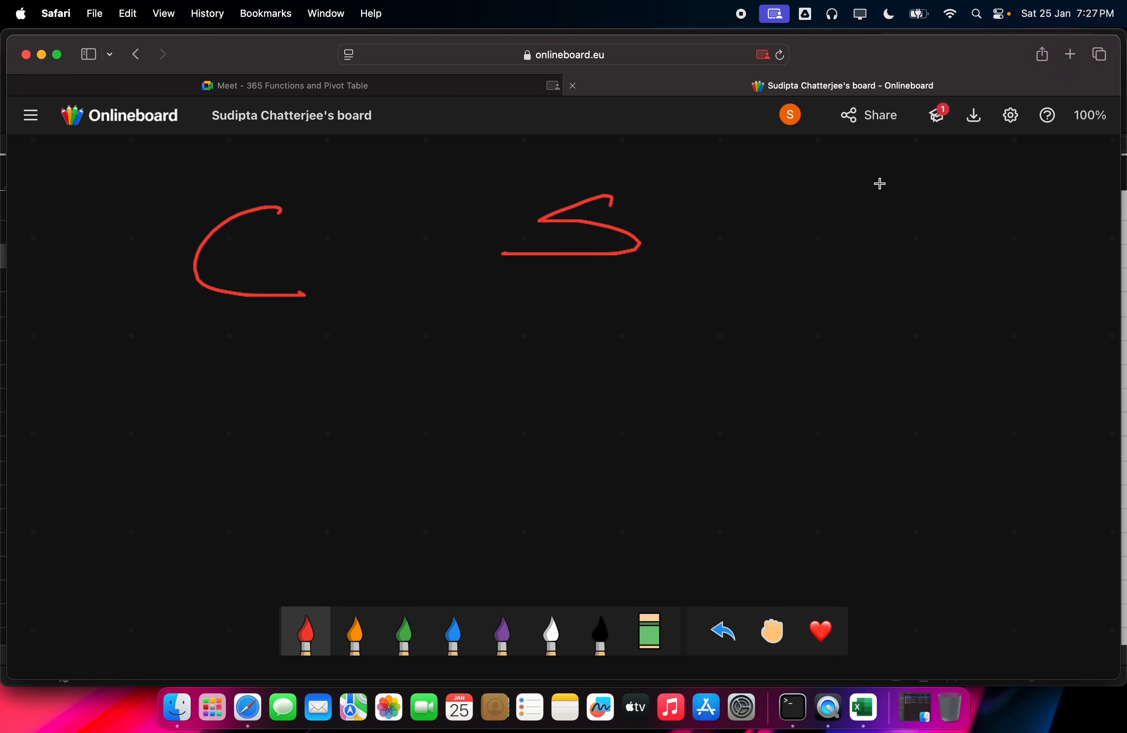
left_click_drag(876, 181, 934, 177)
left_click_drag(868, 208, 930, 209)
left_click_drag(874, 233, 926, 232)
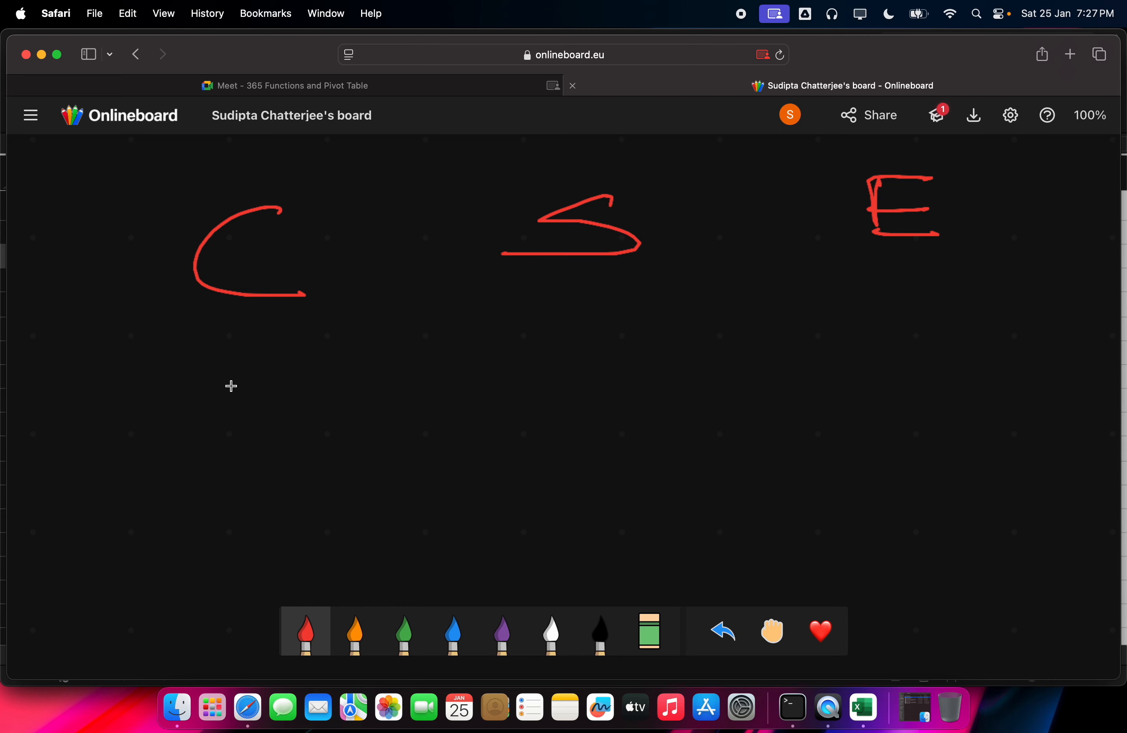
left_click_drag(231, 381, 293, 396)
left_click_drag(504, 294, 500, 339)
mouse_move(523, 289)
left_mouse_down()
mouse_move(543, 320)
mouse_move(579, 337)
mouse_move(629, 307)
left_mouse_up()
left_click(552, 315)
mouse_move(735, 306)
left_mouse_down()
mouse_move(787, 290)
mouse_move(855, 301)
left_mouse_up()
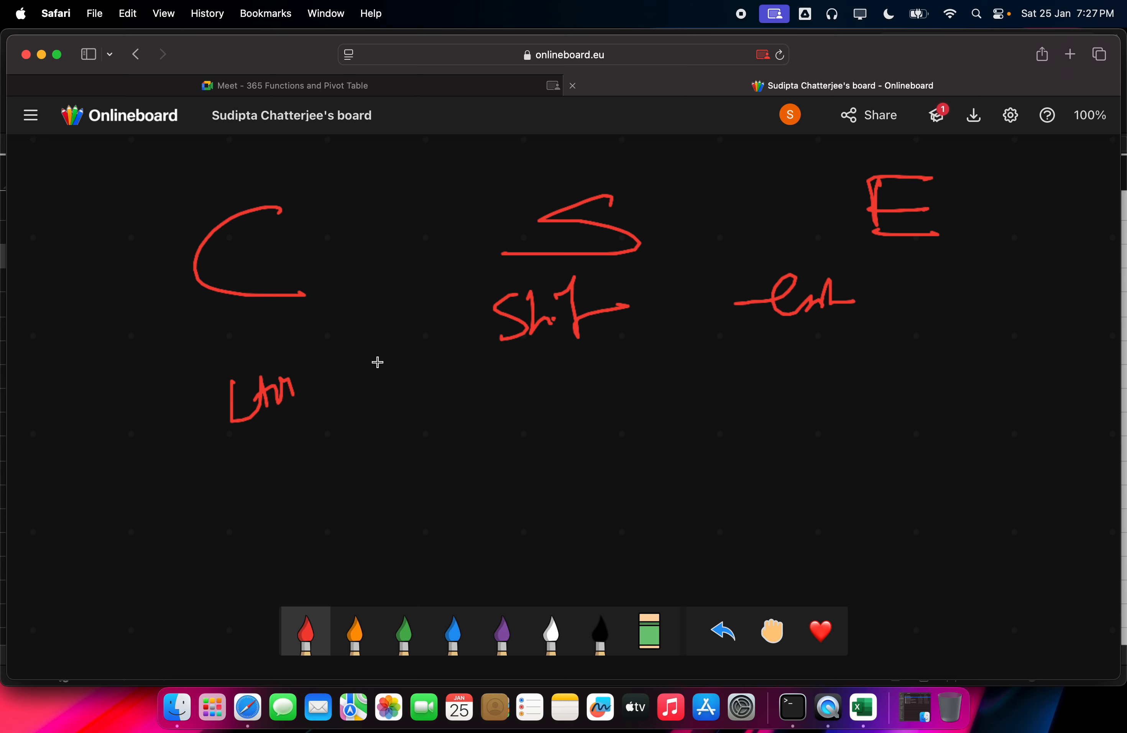
Step: Draw a plus sign, an equals sign and a vertical stroke beside the C label
left_click_drag(389, 469, 405, 466)
mouse_move(337, 374)
left_mouse_down()
mouse_move(378, 365)
mouse_move(370, 397)
left_mouse_up()
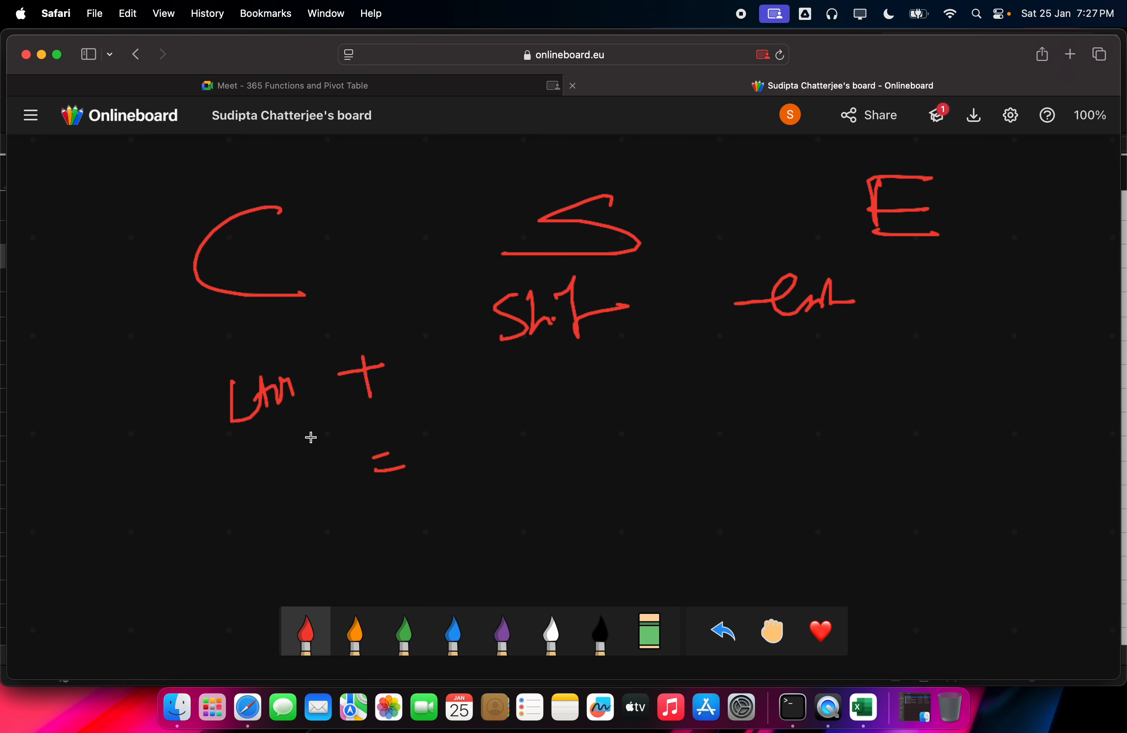
left_click_drag(495, 363, 530, 573)
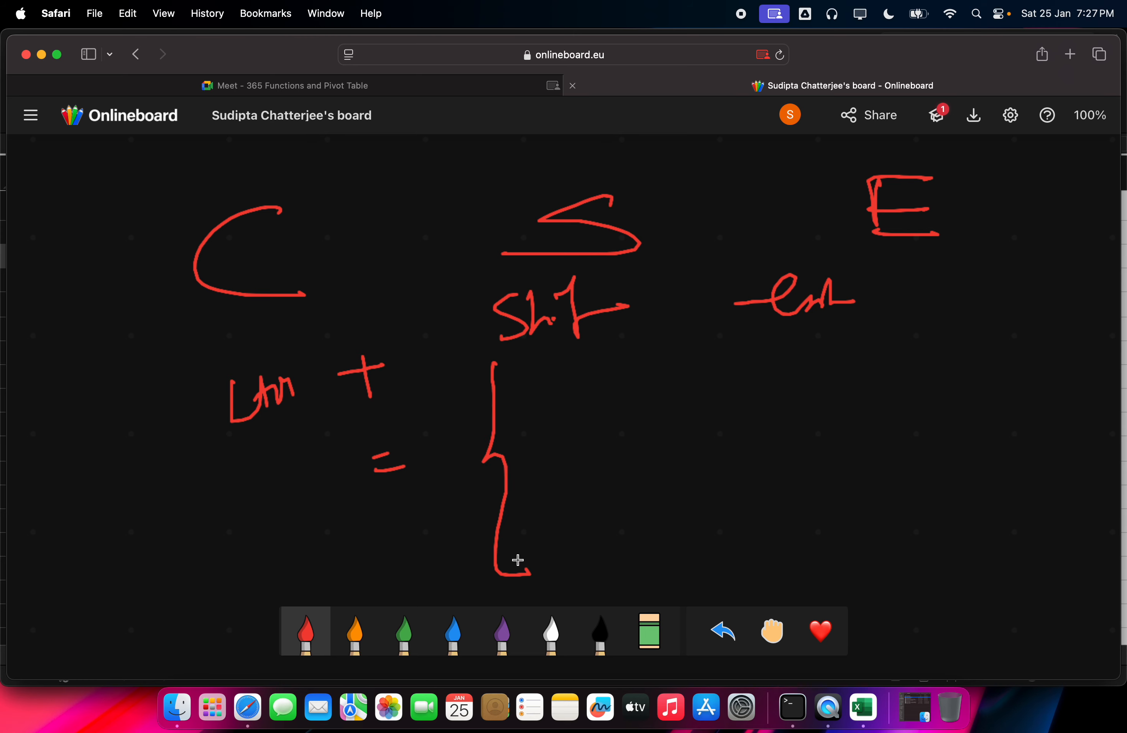
Step: Draw a large closing brace with boxed CsF and 2022 labels, then return to Excel
mouse_move(841, 335)
left_mouse_down()
mouse_move(867, 575)
mouse_move(879, 566)
left_mouse_up()
mouse_move(911, 502)
left_mouse_down()
mouse_move(909, 545)
mouse_move(934, 499)
left_mouse_up()
left_click_drag(920, 536, 948, 527)
mouse_move(818, 536)
left_mouse_down()
mouse_move(958, 476)
mouse_move(831, 573)
mouse_move(806, 537)
left_mouse_up()
left_click_drag(831, 442, 857, 458)
mouse_move(878, 422)
left_mouse_down()
mouse_move(901, 433)
mouse_move(941, 427)
left_mouse_up()
mouse_move(800, 500)
left_mouse_down()
mouse_move(920, 448)
mouse_move(954, 421)
left_mouse_up()
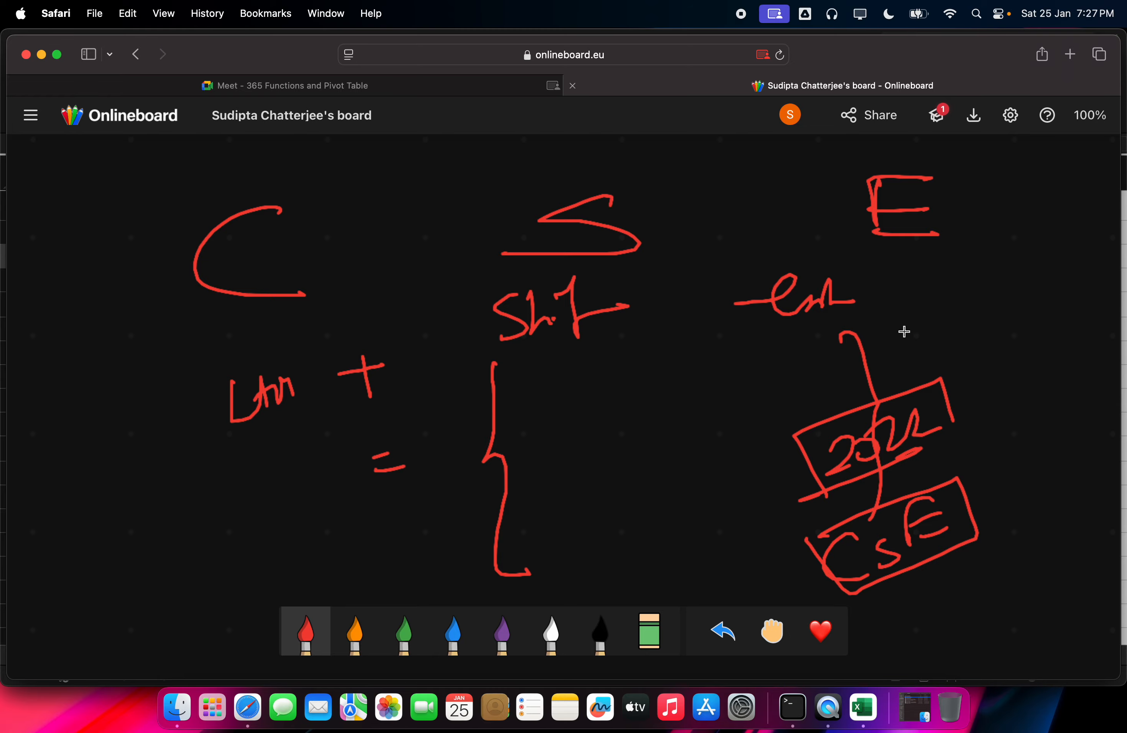
left_click(863, 708)
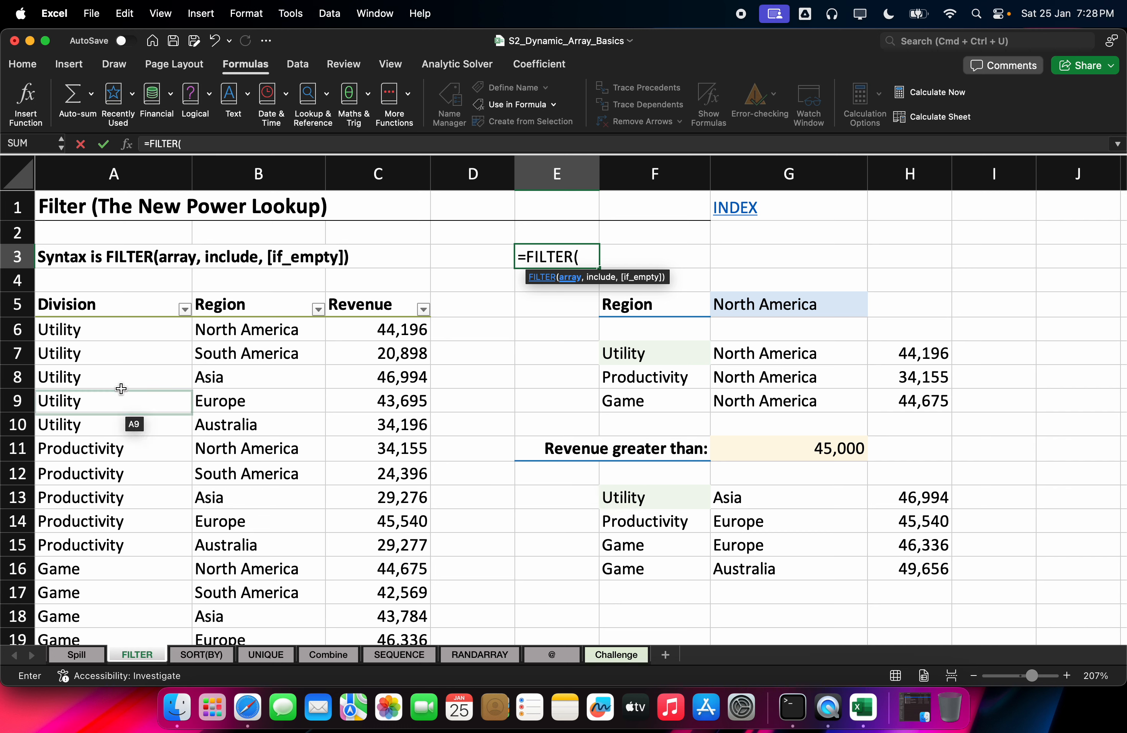
Step: Fill the E3 FILTER arguments with array A6:C20 and condition G5, deleting stray quotes
left_click(97, 327)
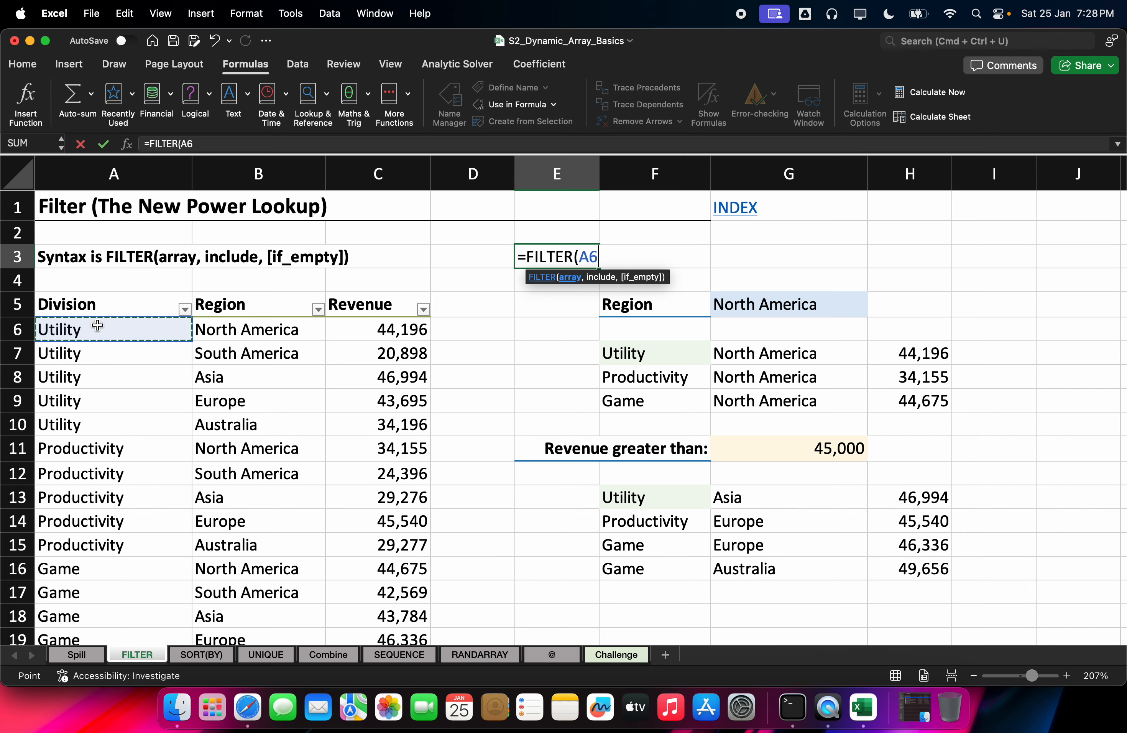
key("ctrl+shift+Down")
key("shift+Right")
key("shift+Right")
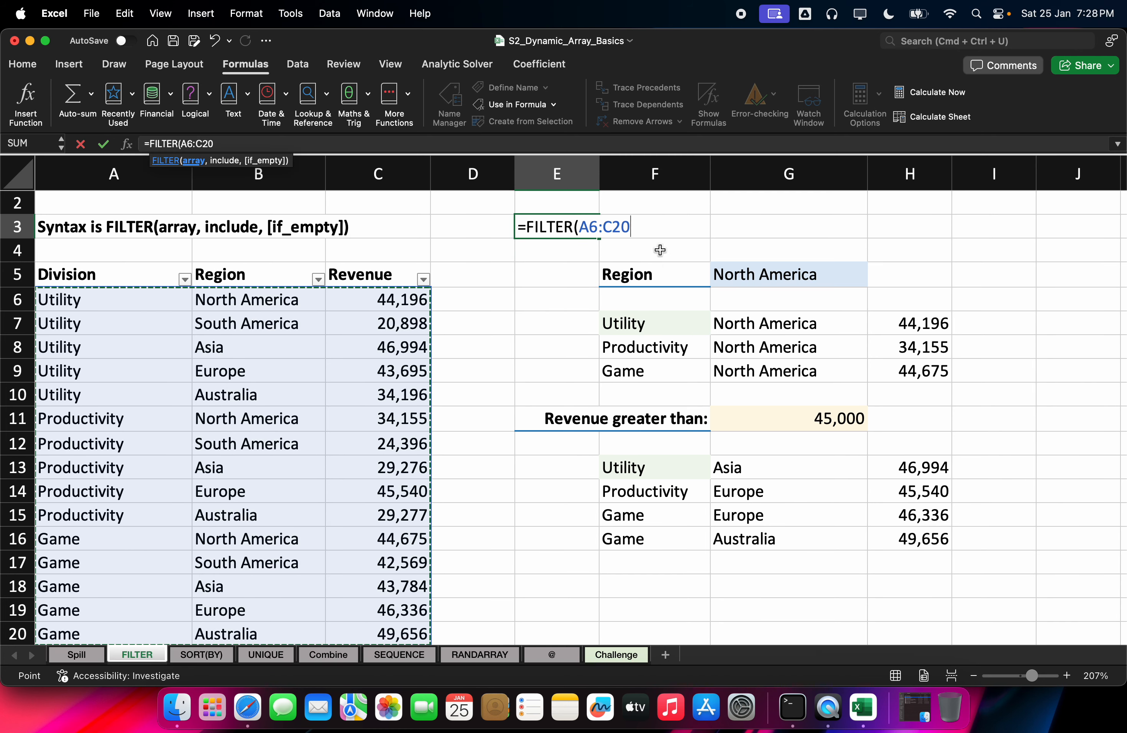
scroll(660, 250, "down", 2)
scroll(660, 251, "up", 3)
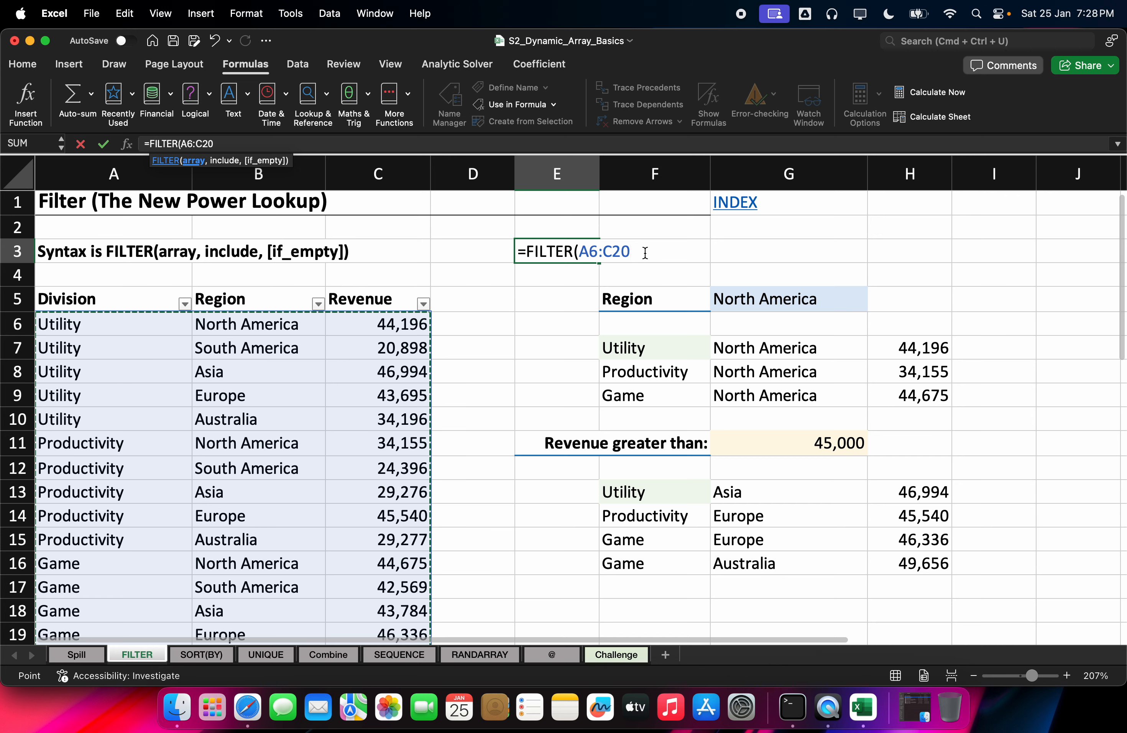
type(",")
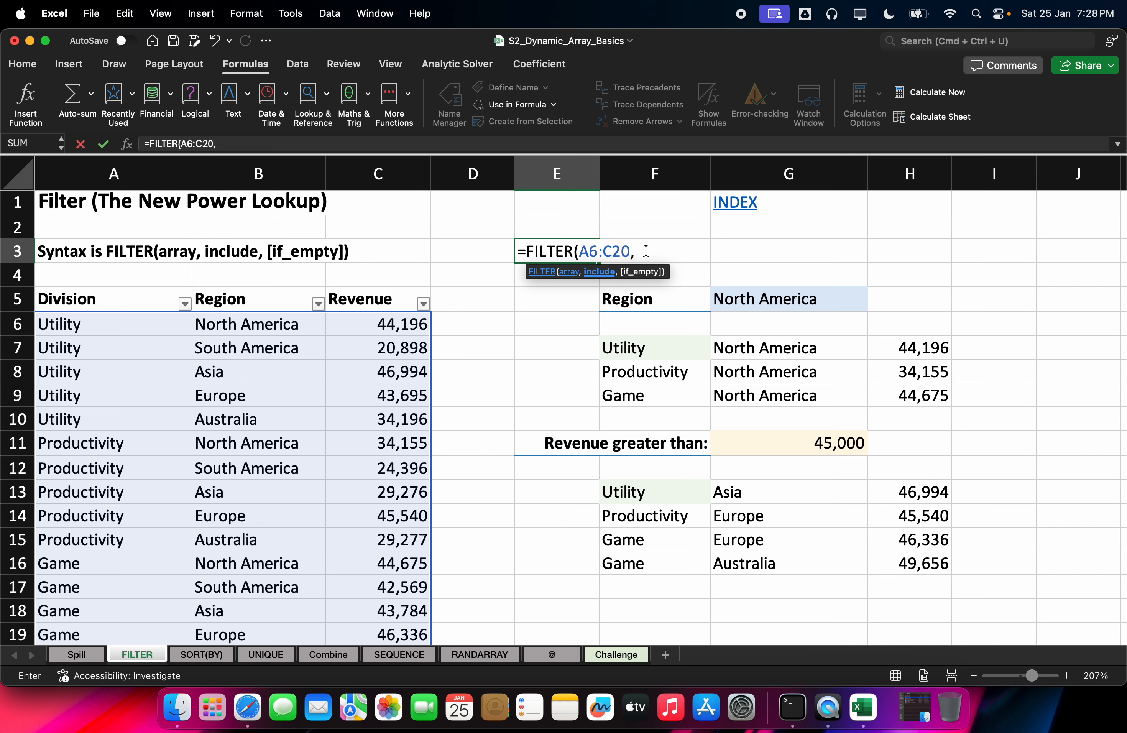
left_click(827, 309)
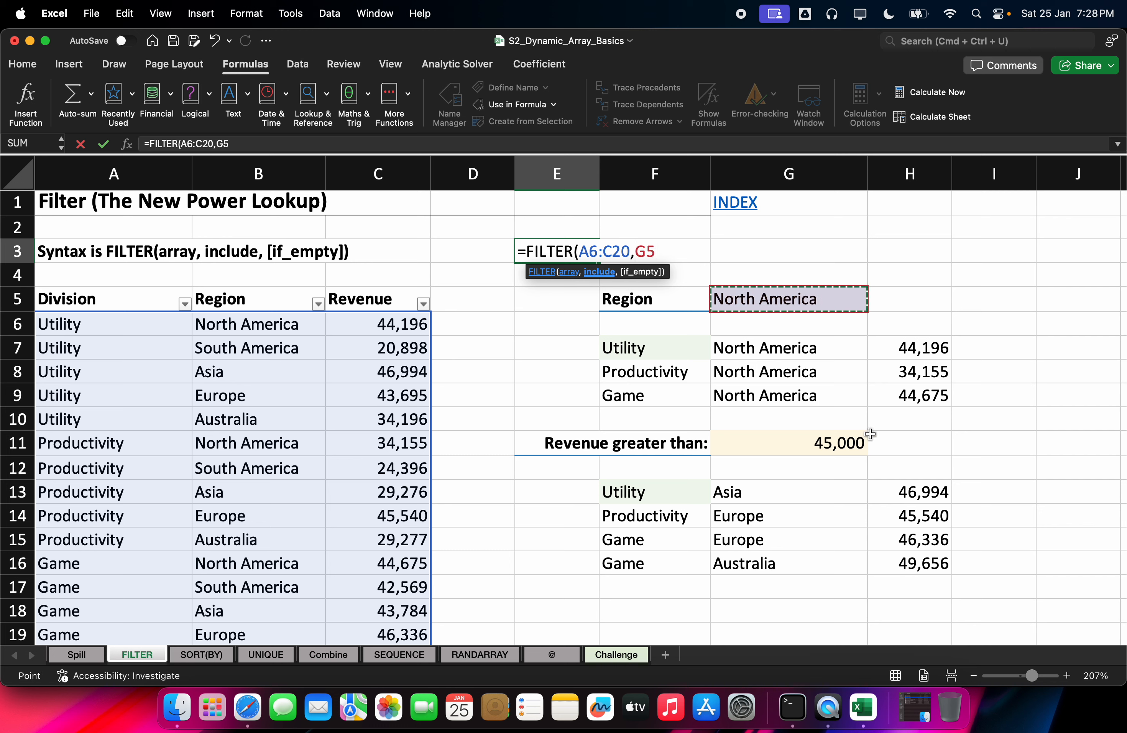
type(",")
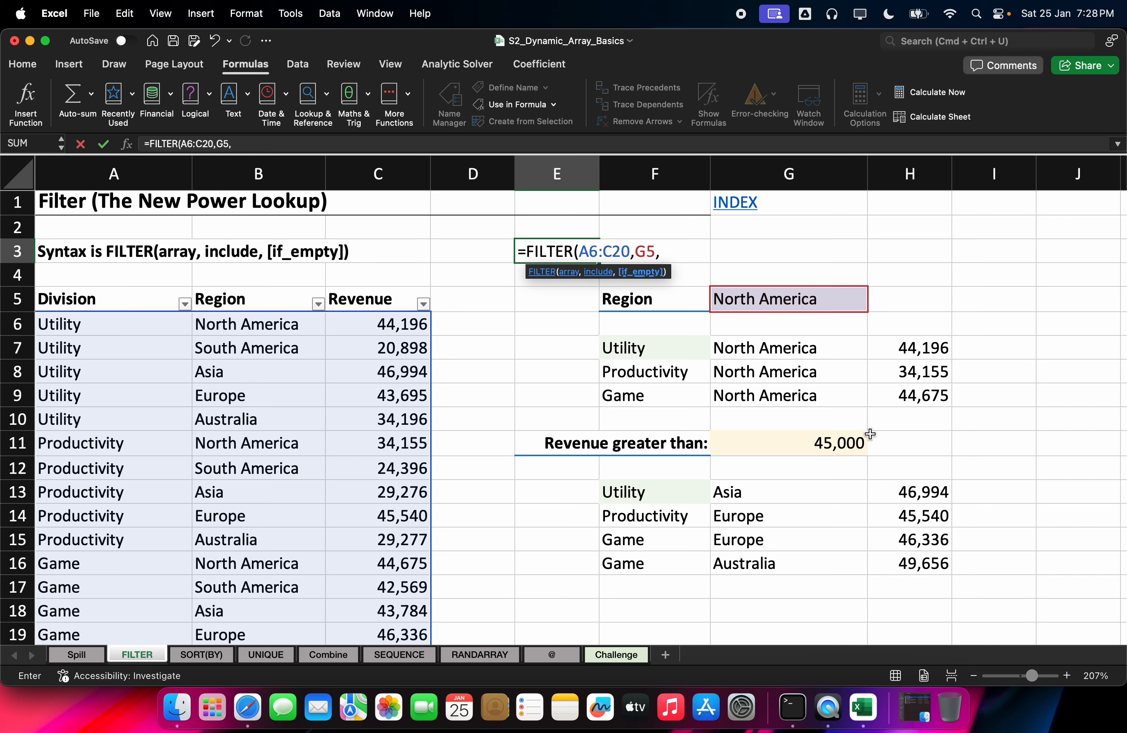
type("\"\"")
key("BackSpace")
key("BackSpace")
key("BackSpace")
Step: Glance at the Meet call and the Downloads window, then go back to the Excel workbook
left_click(248, 708)
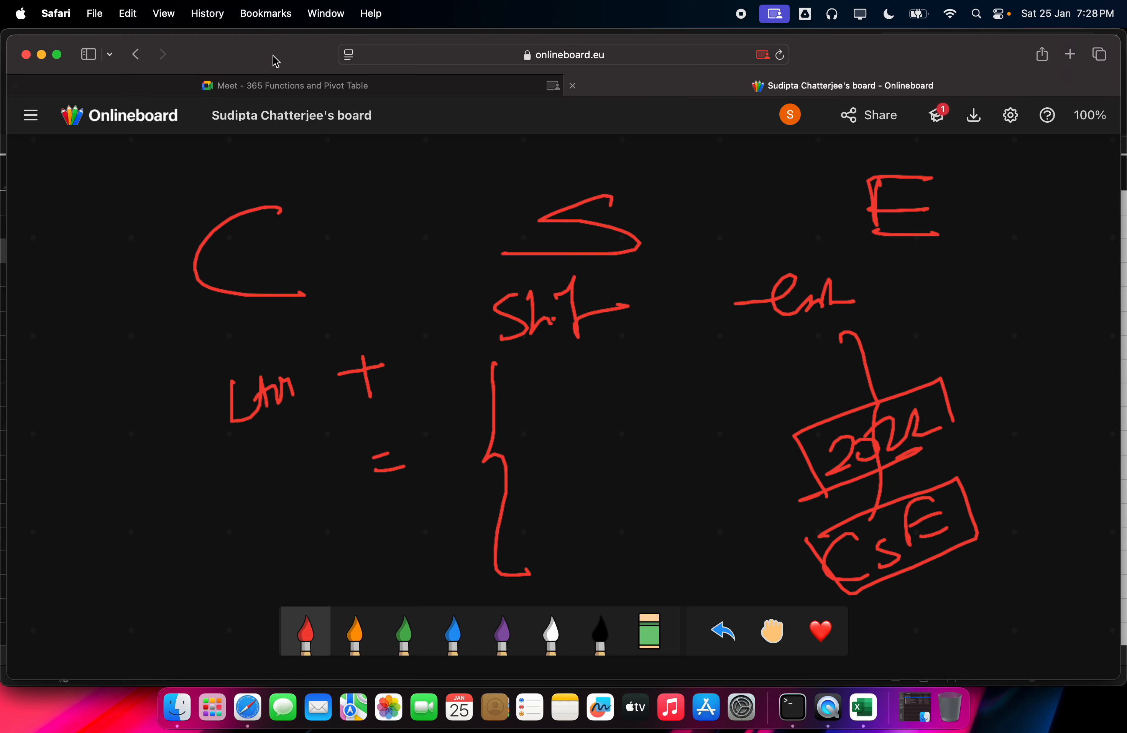
left_click(231, 89)
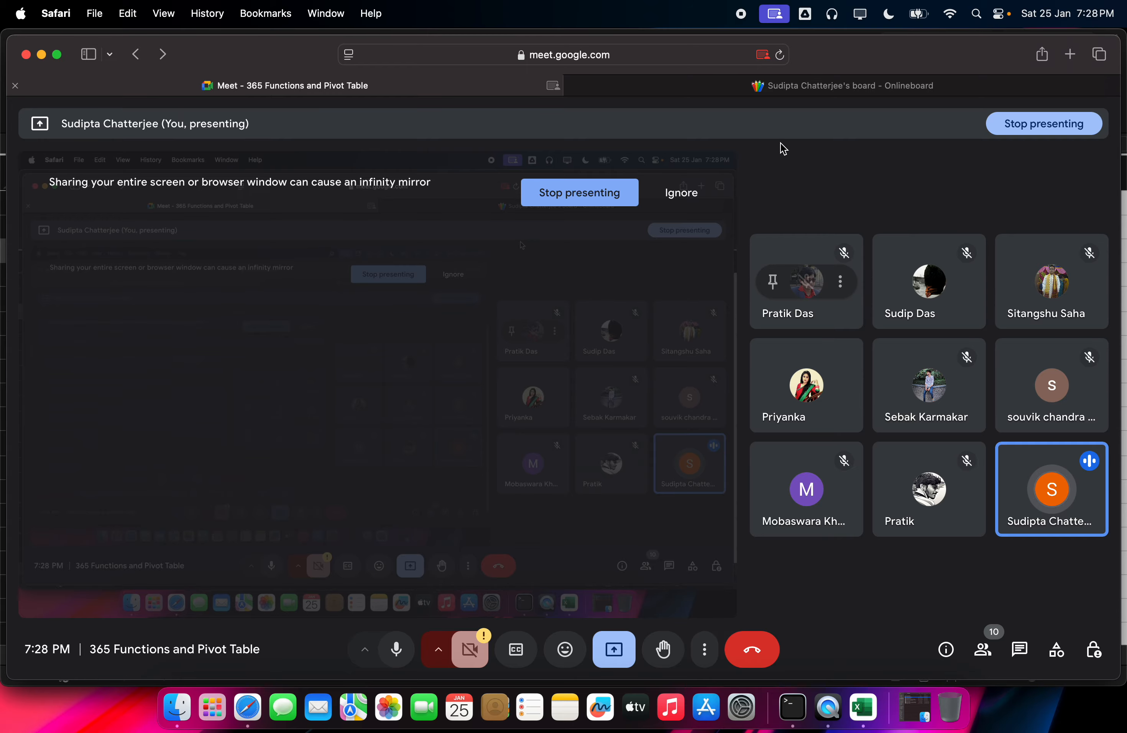
left_click(922, 729)
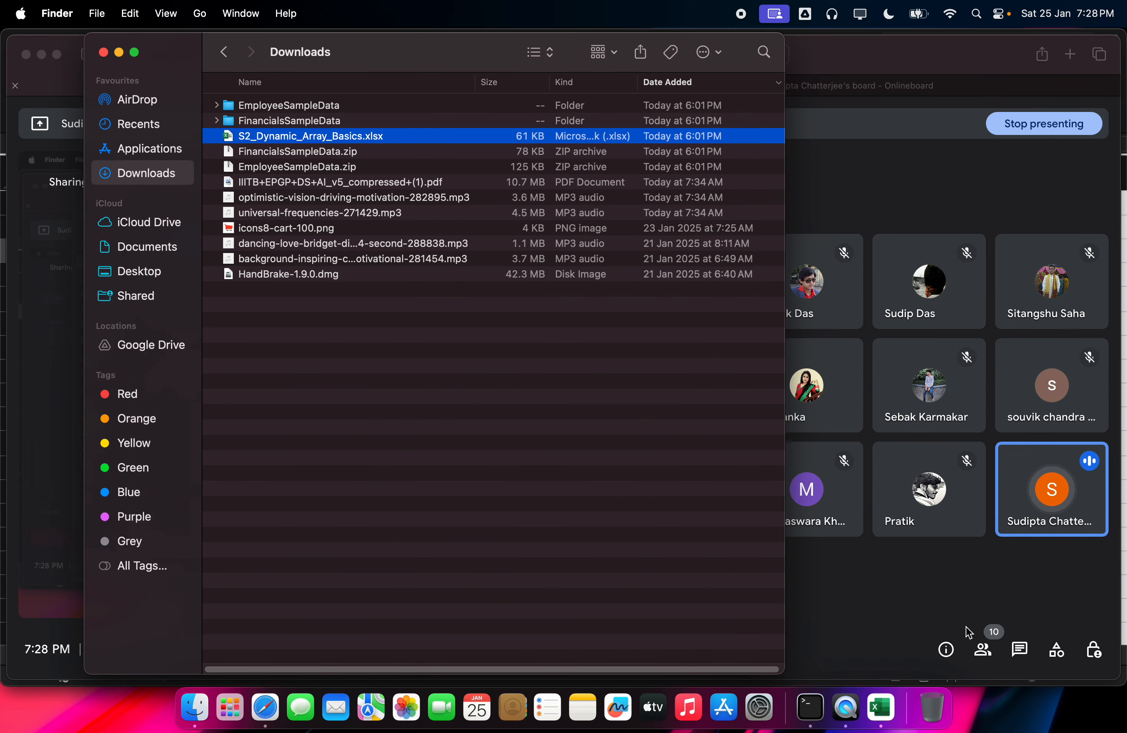
left_click(894, 679)
left_click(881, 708)
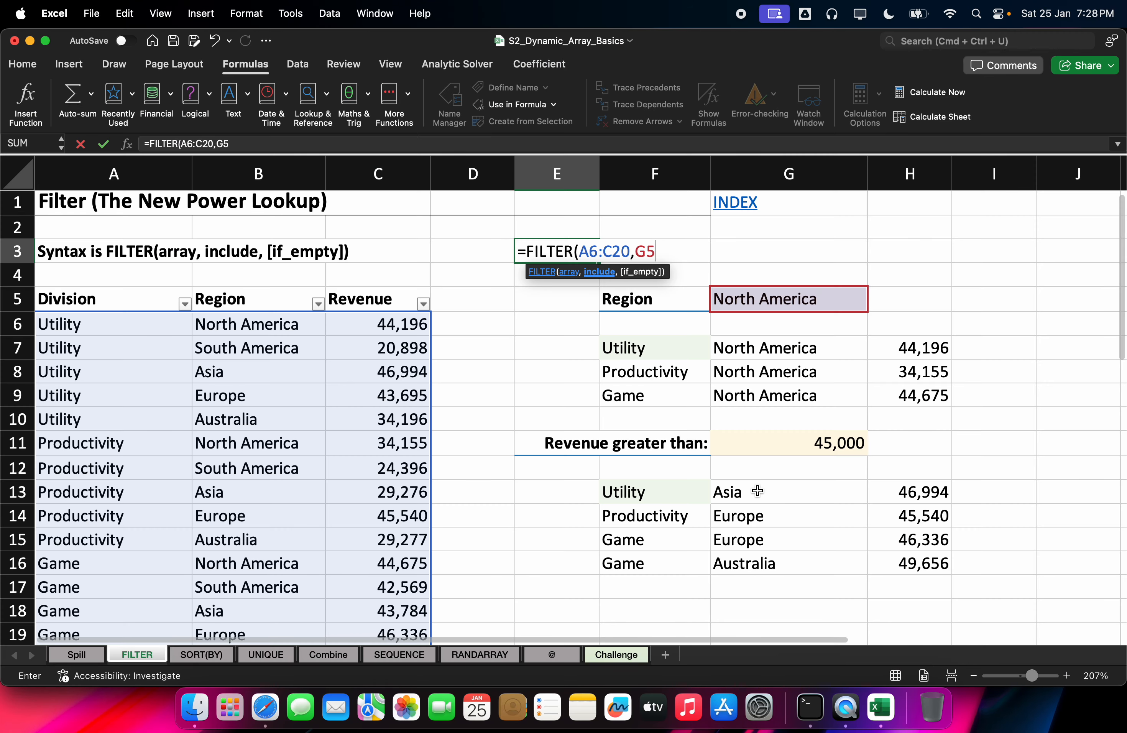
Step: Rebuild E3 as =FILTER(A6:C20,G5) using arrow-key selection and commit it
key("BackSpace")
key("BackSpace")
key("BackSpace")
key("BackSpace")
key("BackSpace")
key("BackSpace")
key("BackSpace")
key("BackSpace")
key("BackSpace")
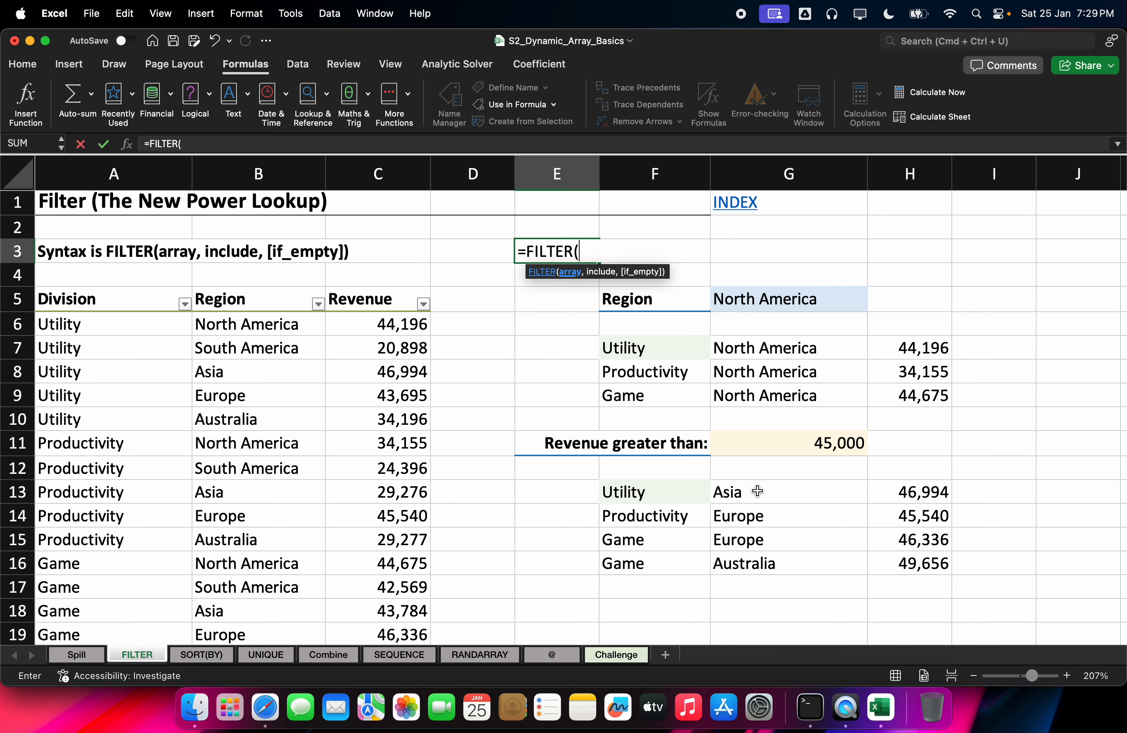
key("Left")
key("Left")
key("Left")
key("Left")
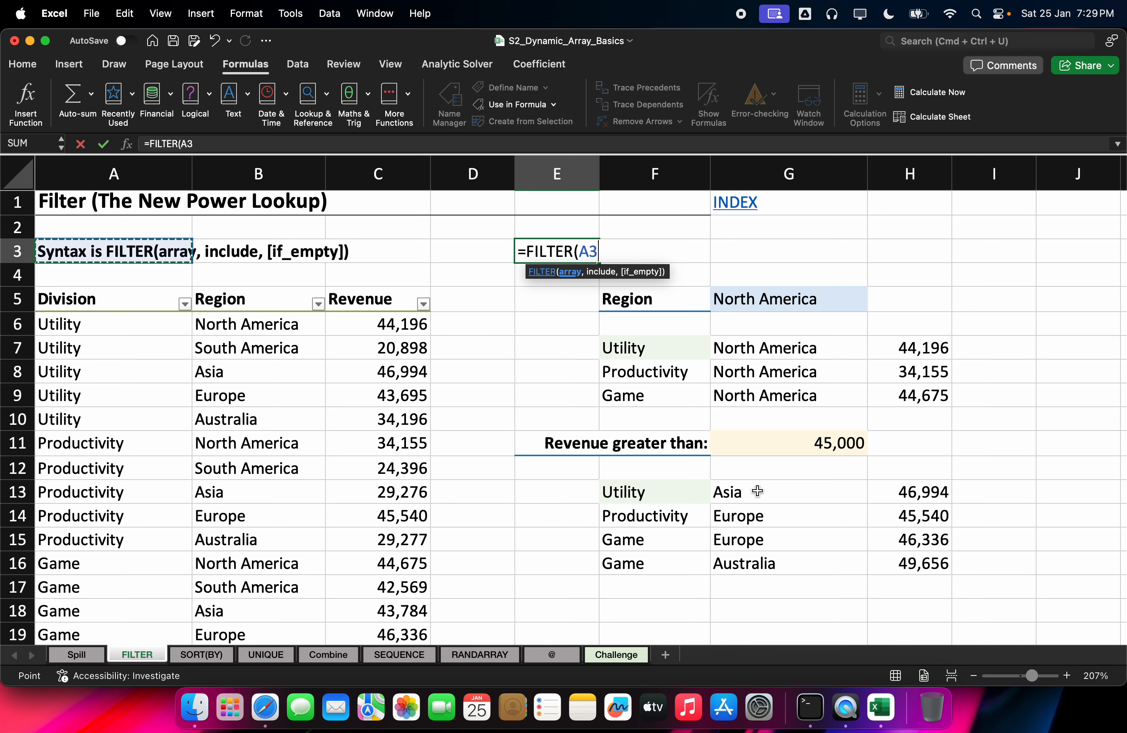
key("Down")
key("Down")
key("Down")
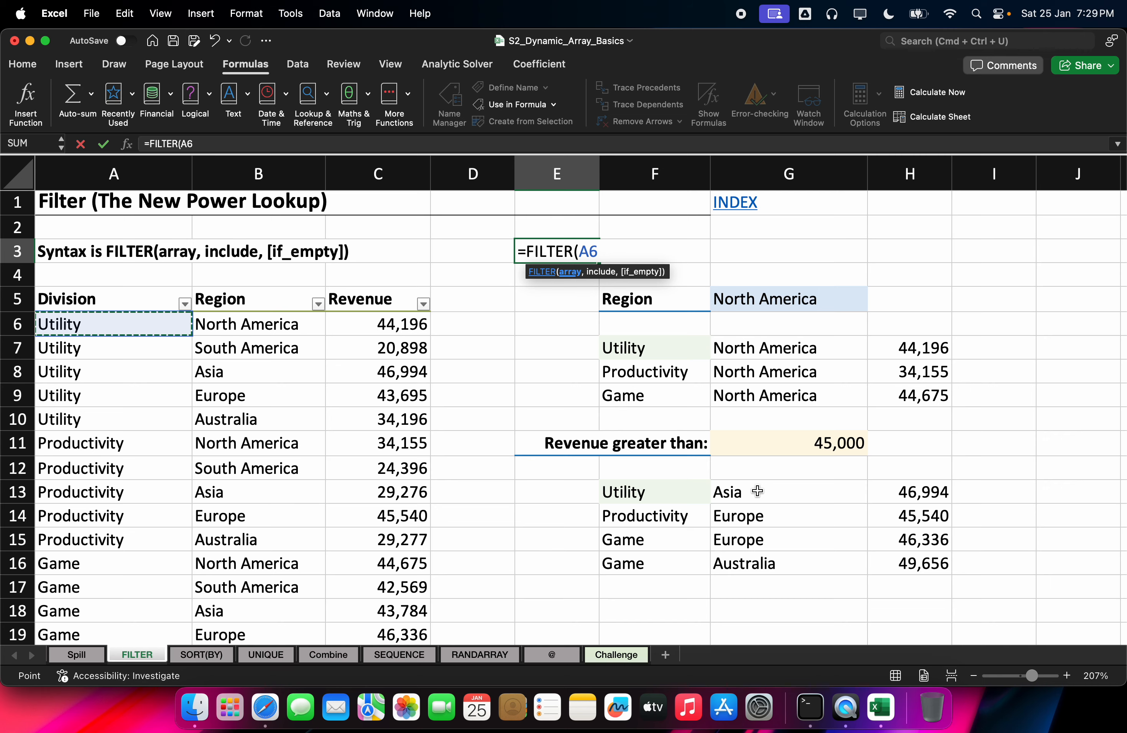
key("ctrl+shift+Down")
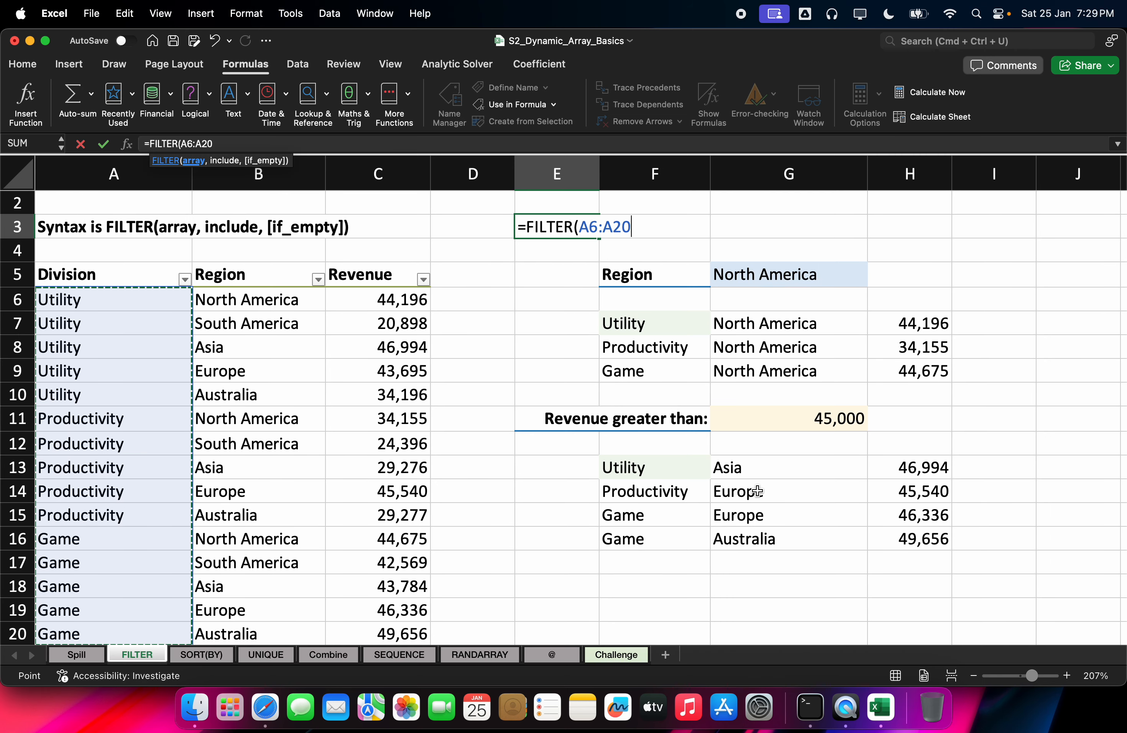
key("ctrl+shift+Right")
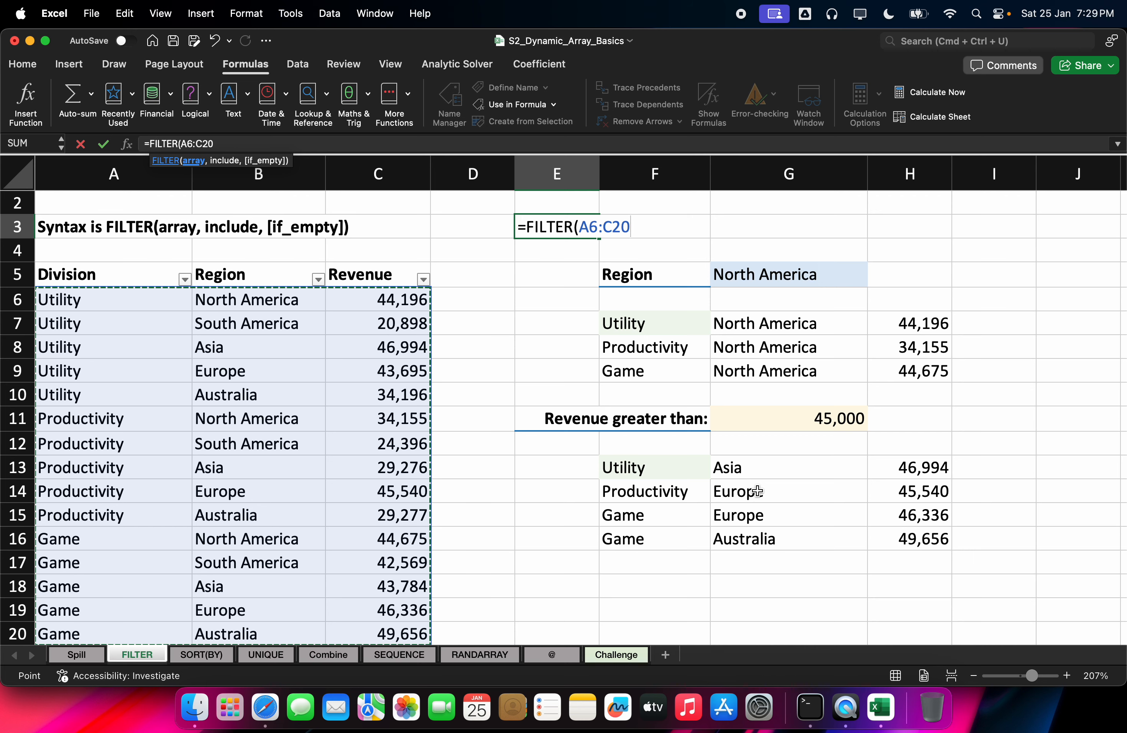
type(",")
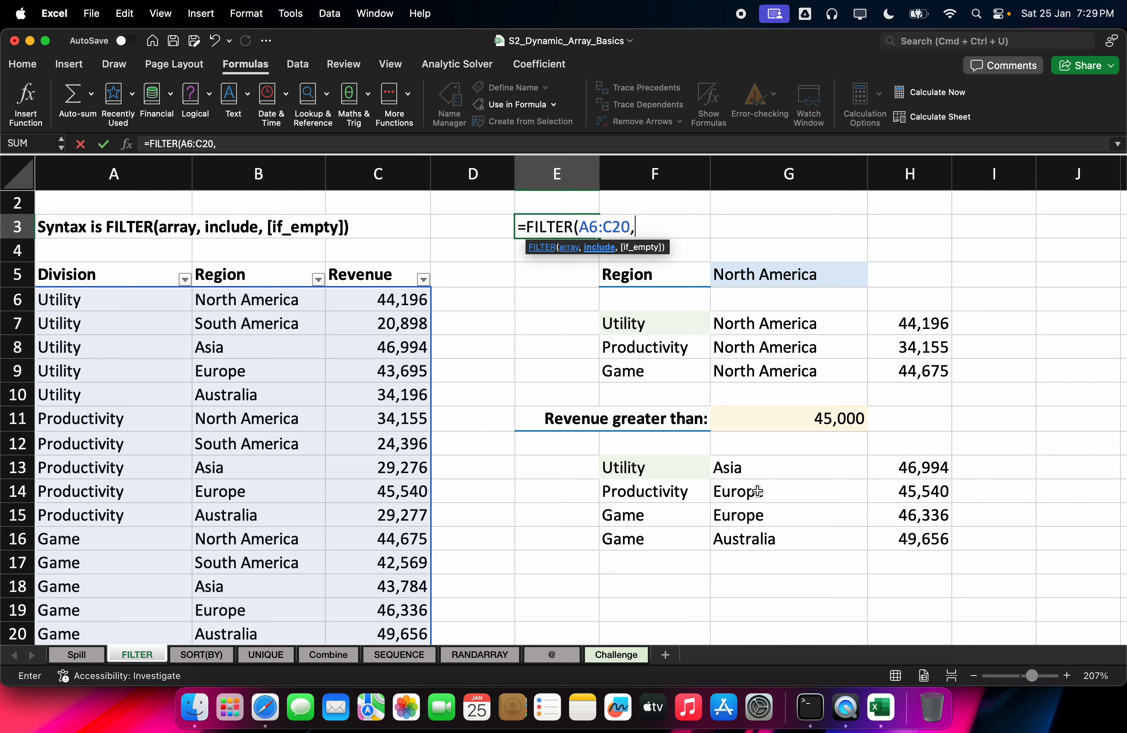
key("Down")
key("Down")
key("Down")
key("Right")
key("Right")
key("Up")
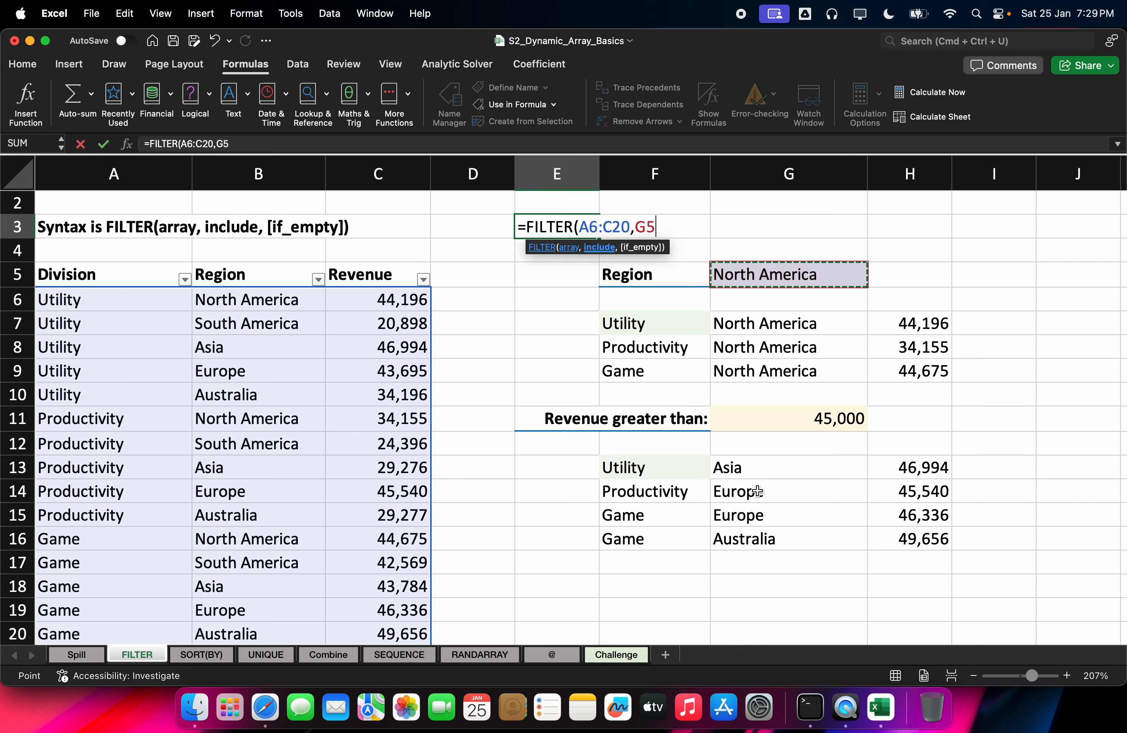
key("Return")
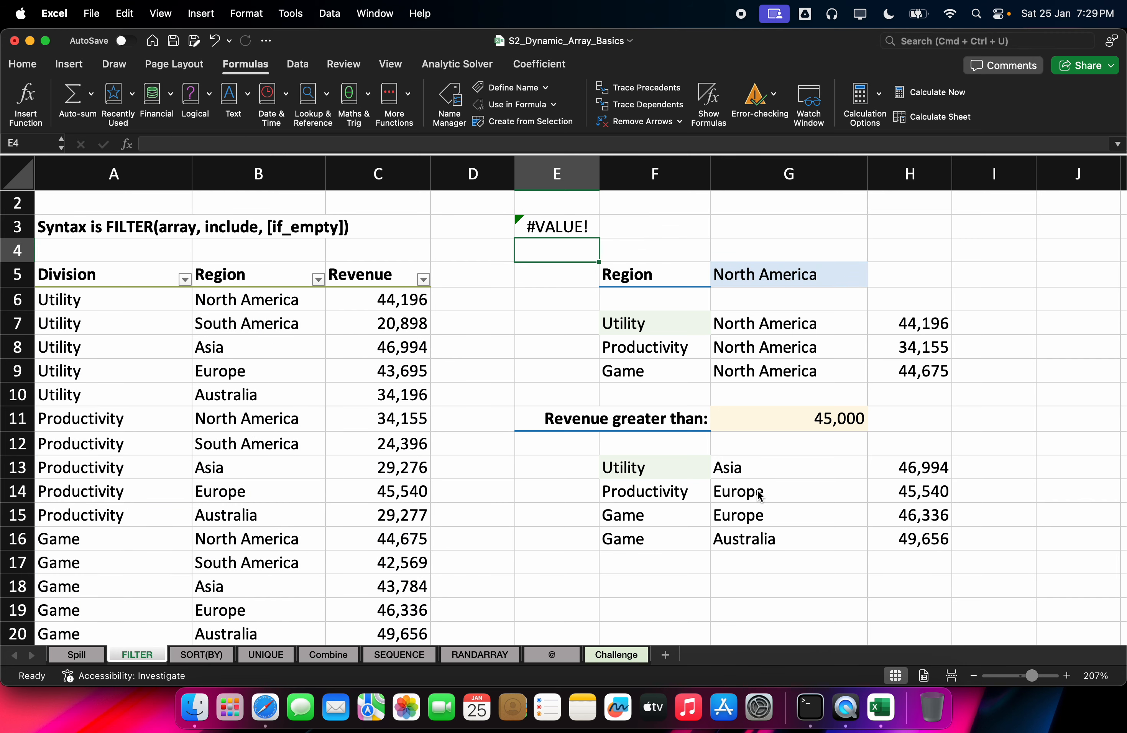
Step: Inspect the F7 formula and the Region cells F5 and G5, then return to E3
key("Down")
key("Down")
key("Right")
key("Down")
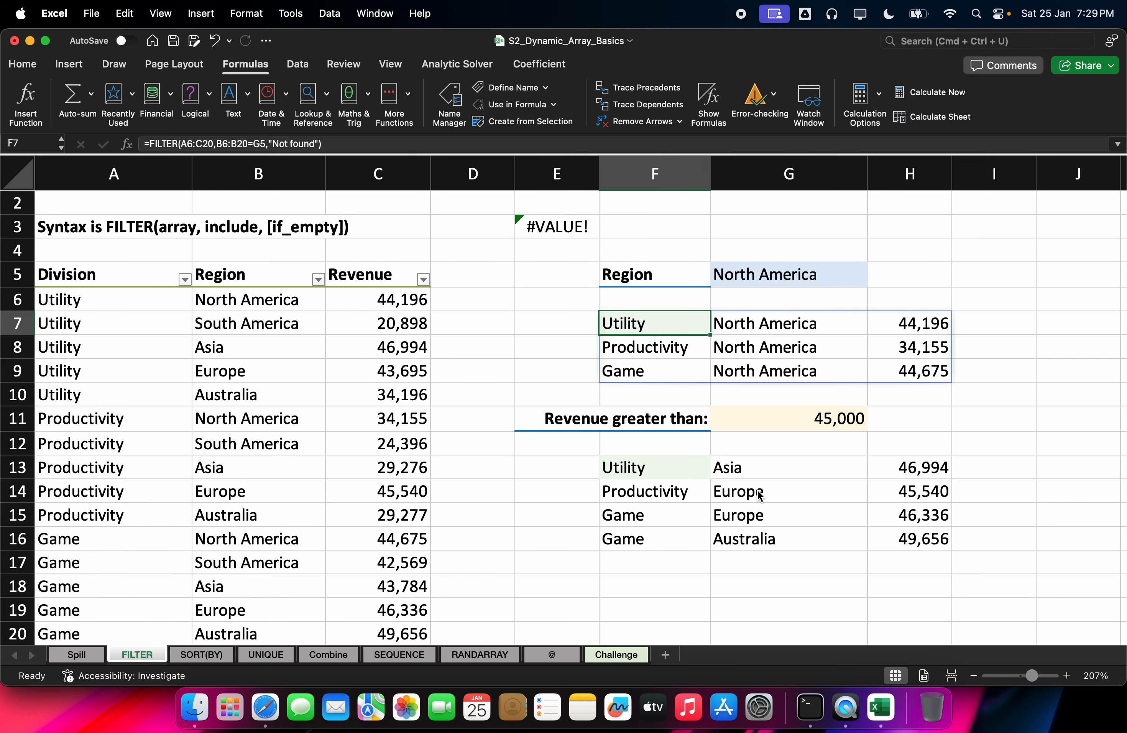
key("Up")
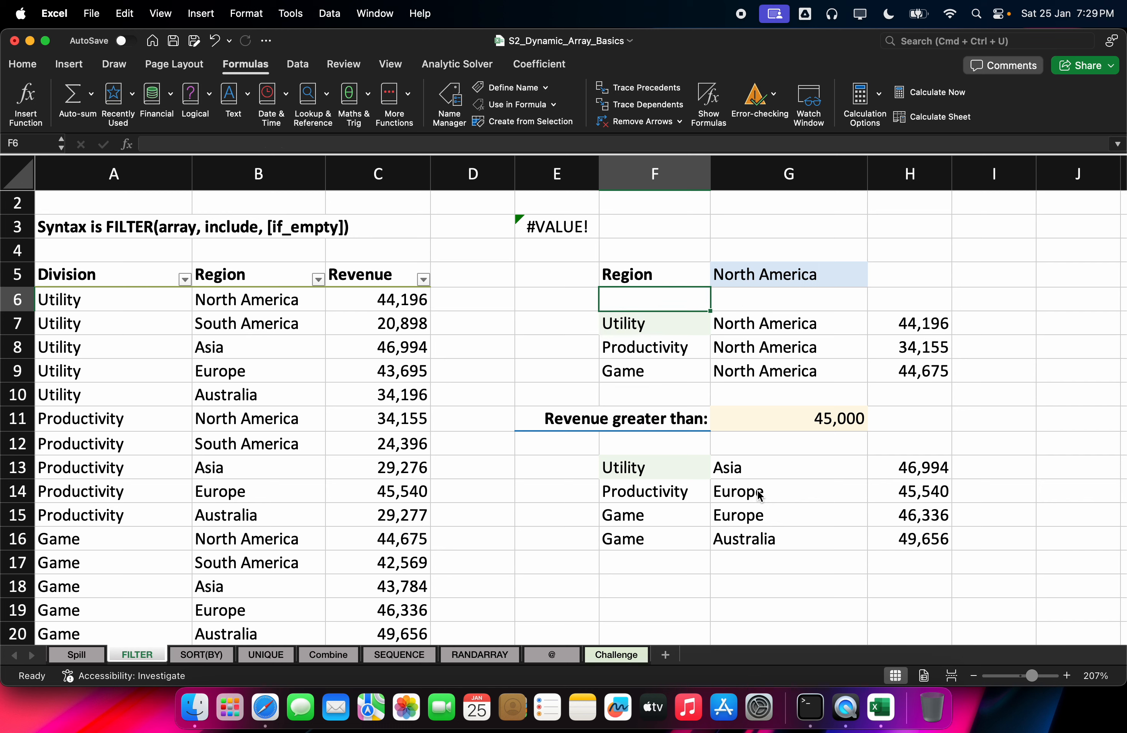
key("Up")
key("Right")
key("Left")
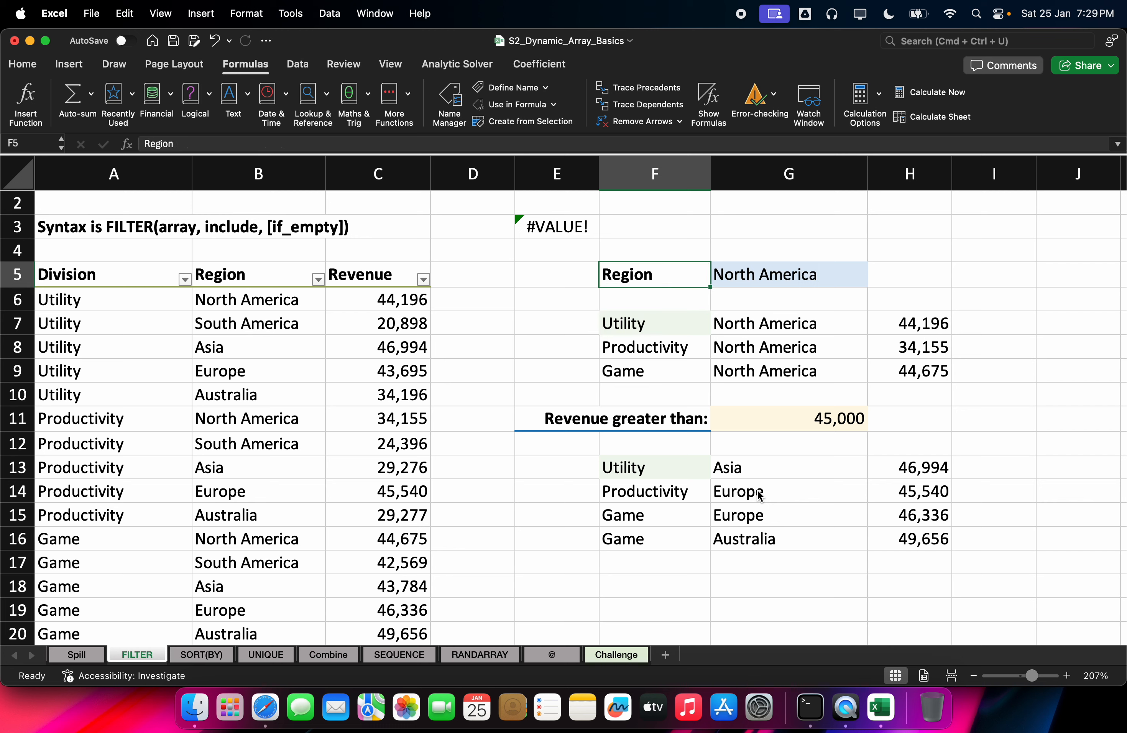
key("Left")
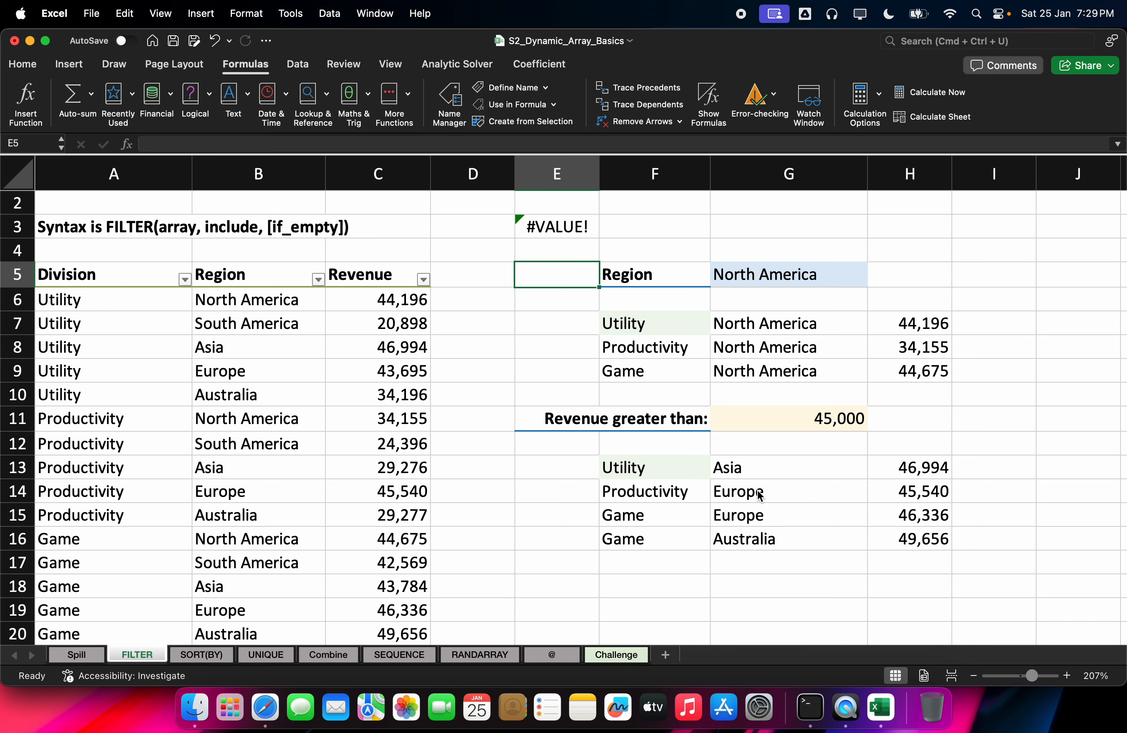
key("Down")
key("Up")
key("Up")
key("Up")
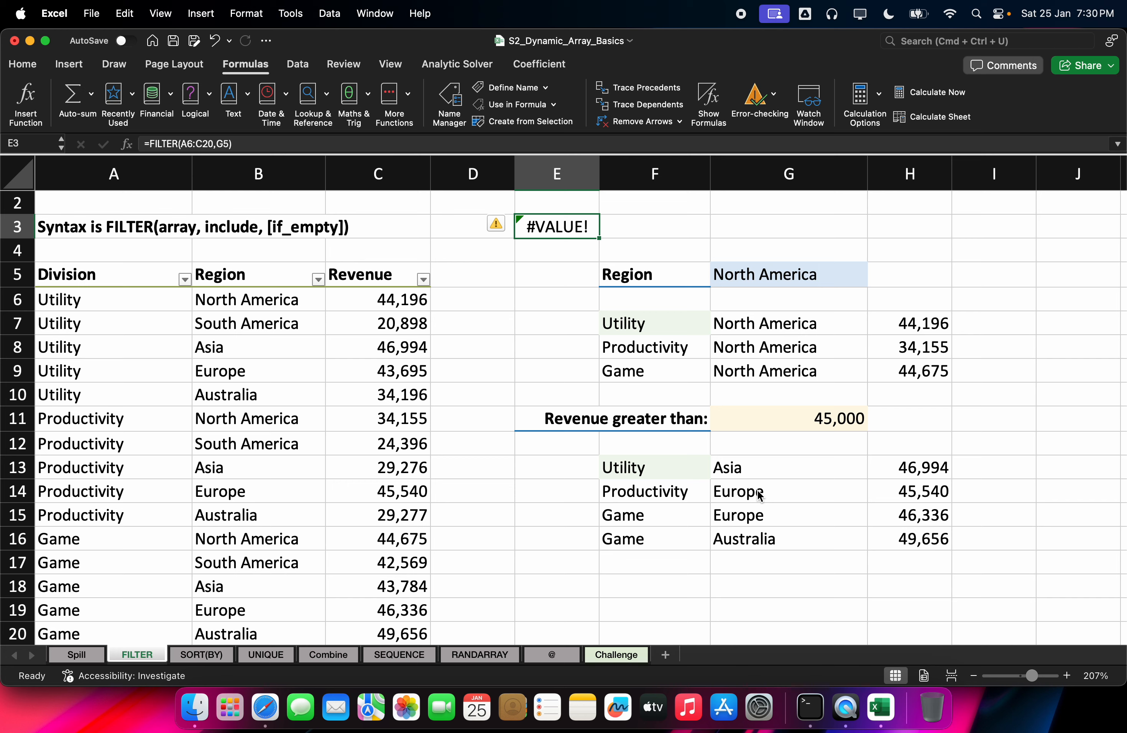
key("F2")
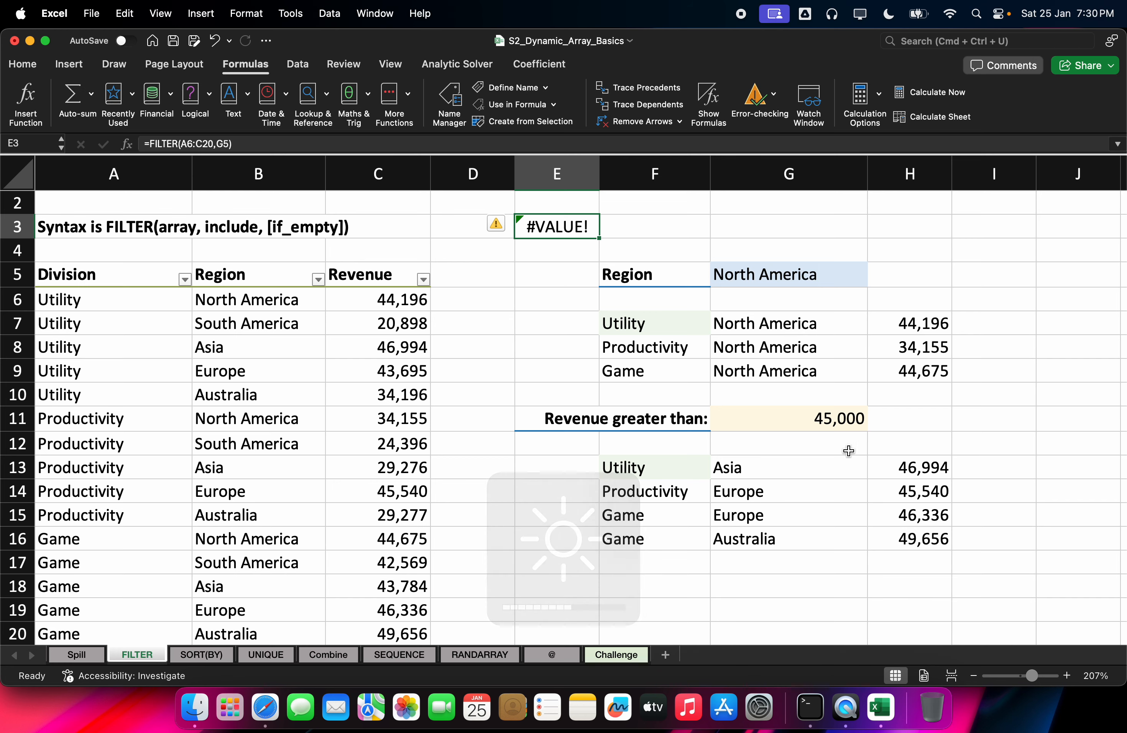
Step: Change E3's include argument to B6:B20=G5, giving =FILTER(A6:C20,B6:B20=G5)
double_click(584, 228)
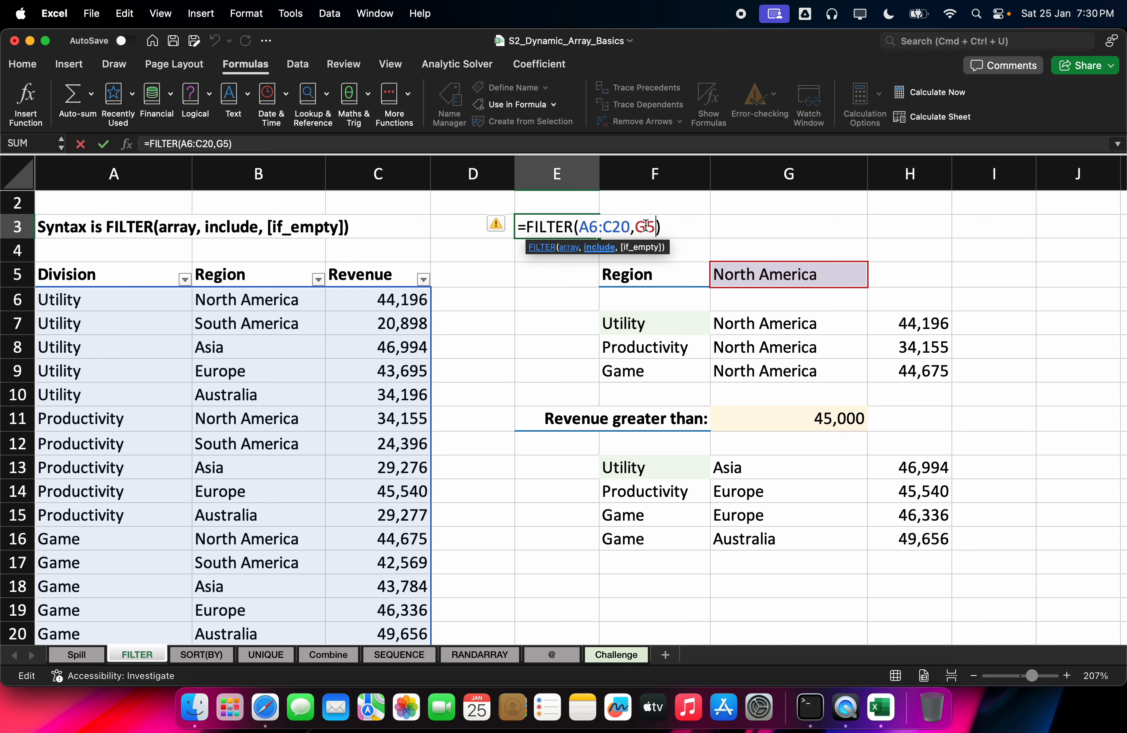
key("BackSpace")
key("BackSpace")
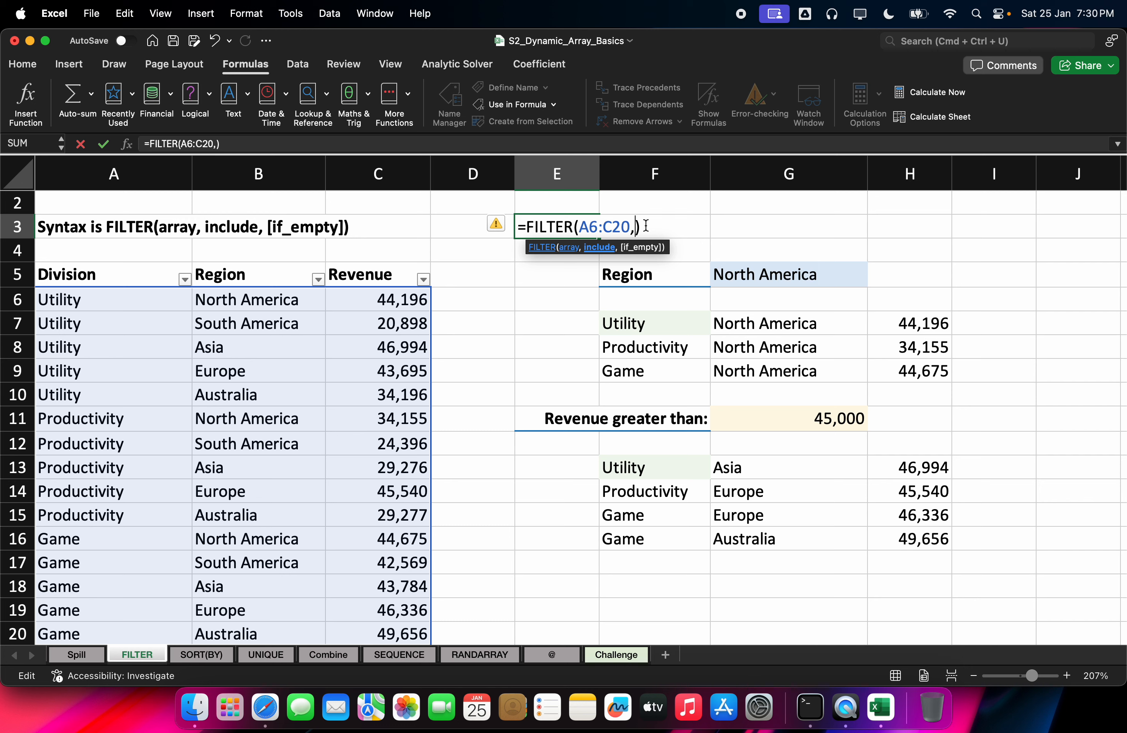
key("Left")
key("Left")
key("Left")
key("Right")
key("Right")
key("Right")
left_click(306, 300)
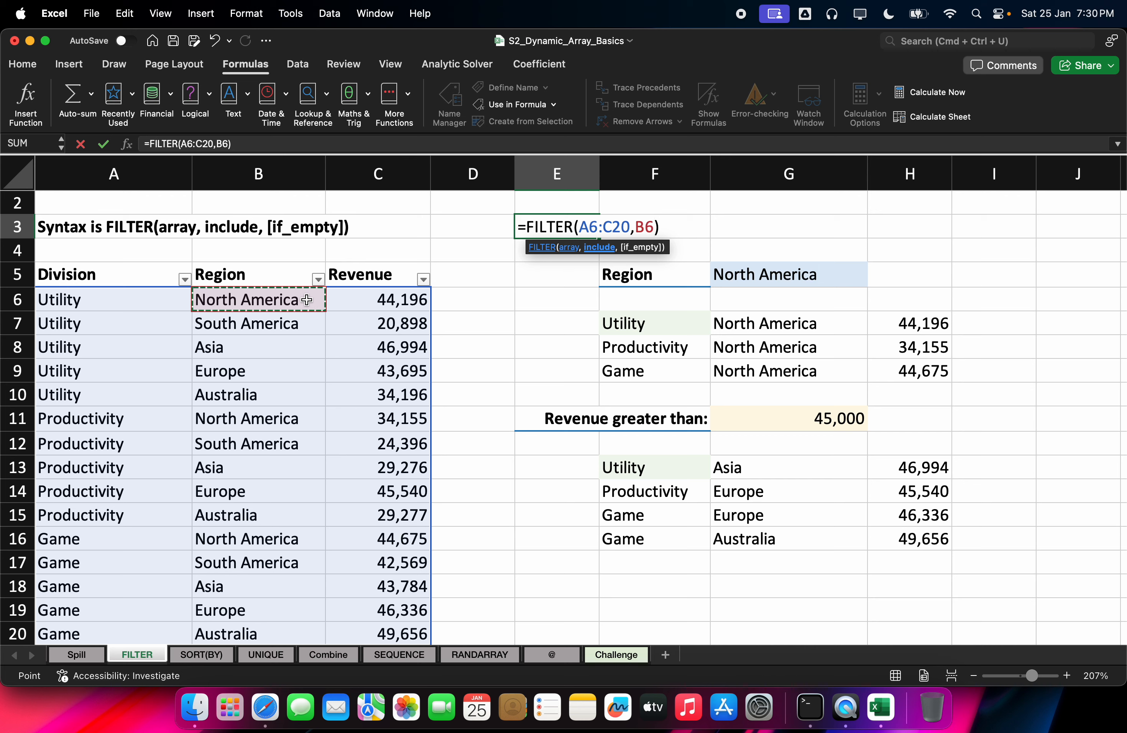
key("super+shift+Down")
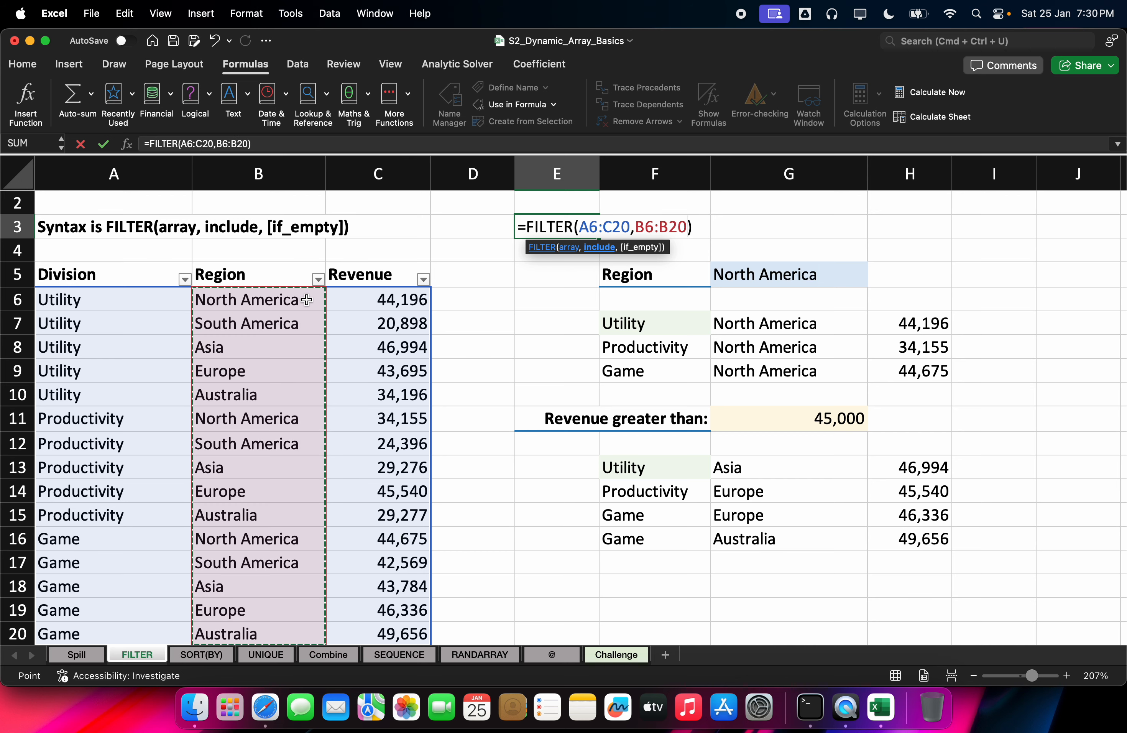
type("=")
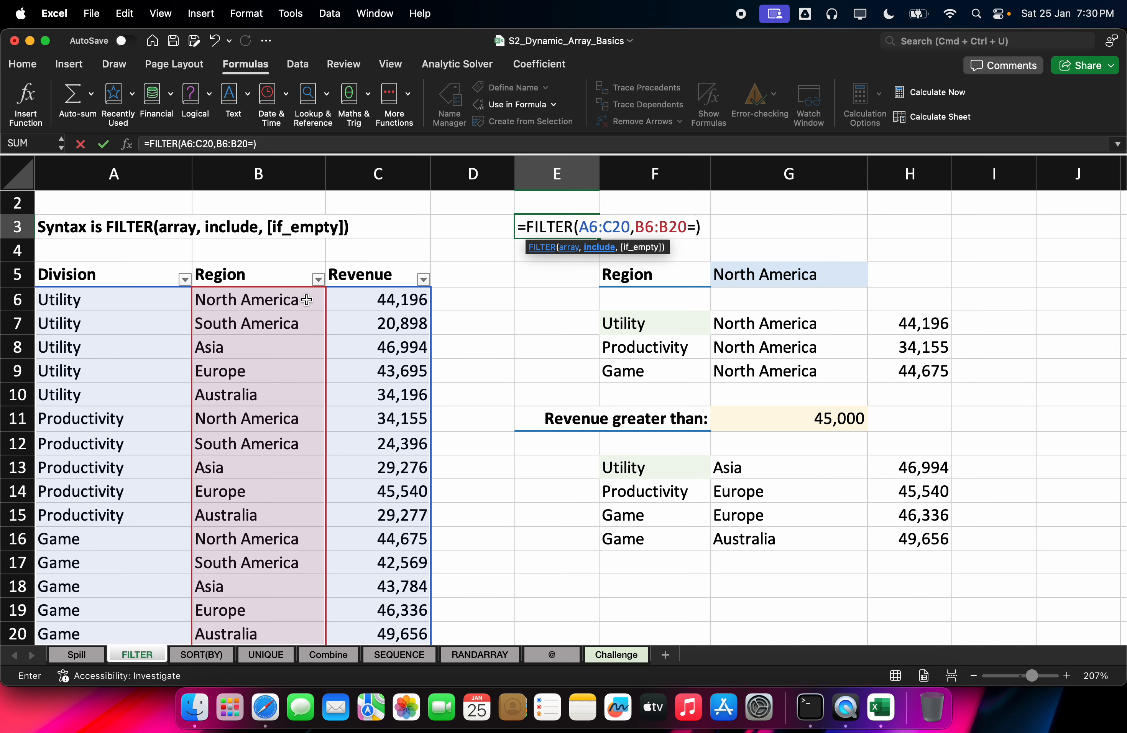
left_click(752, 278)
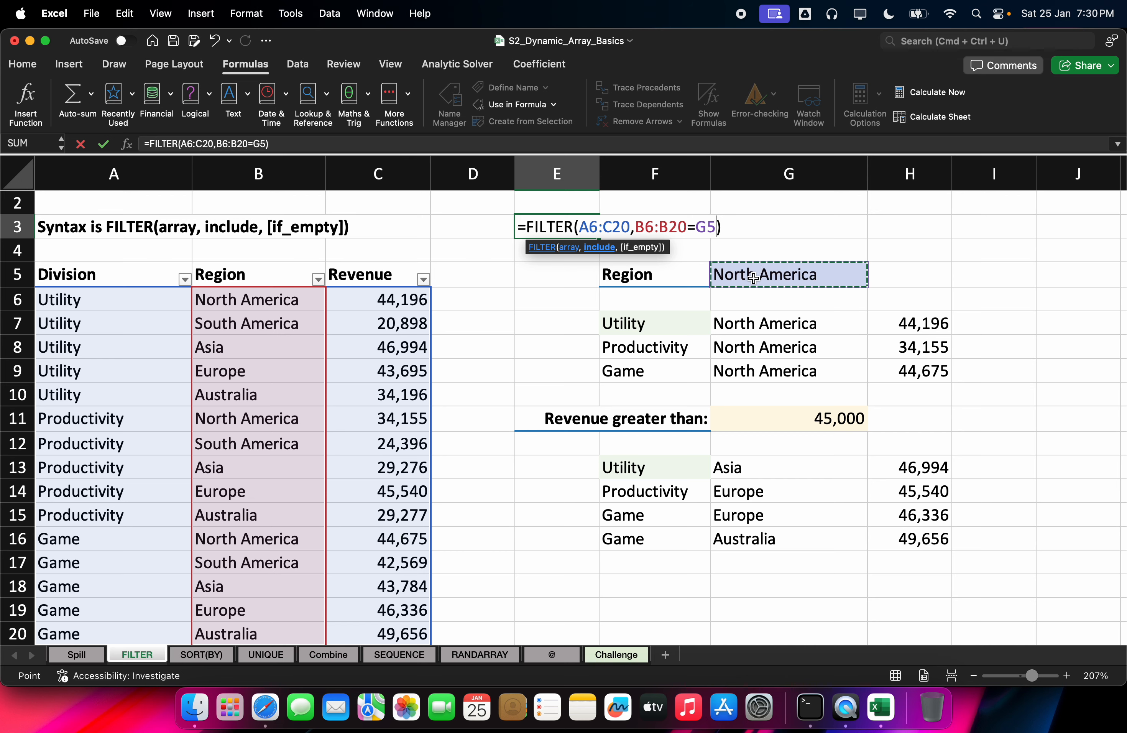
key("Return")
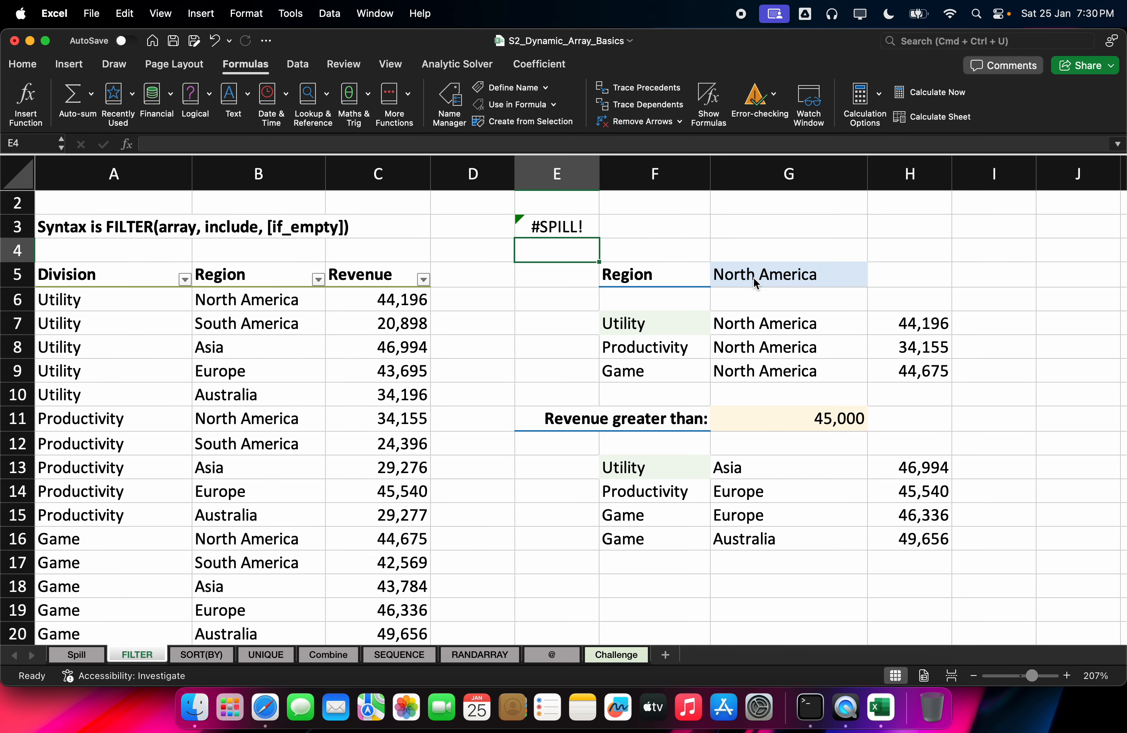
Step: Insert blank rows at row 4 and autofit column E so the North America rows spill
left_click(554, 222)
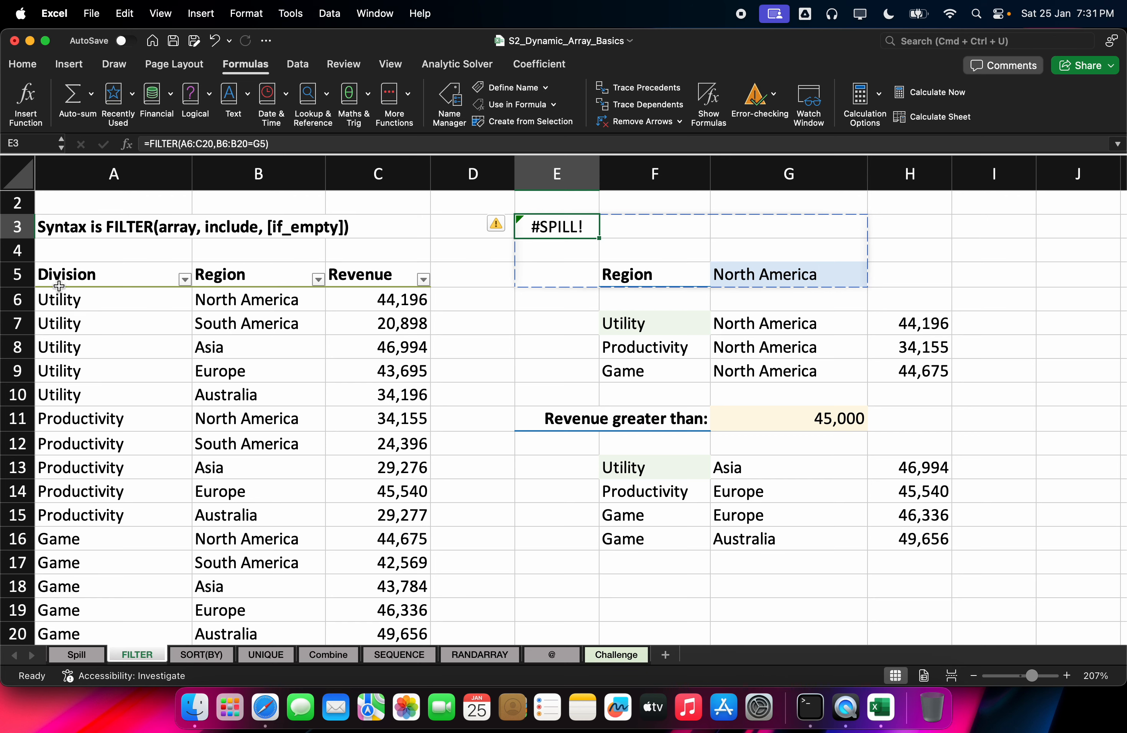
left_click(6, 256)
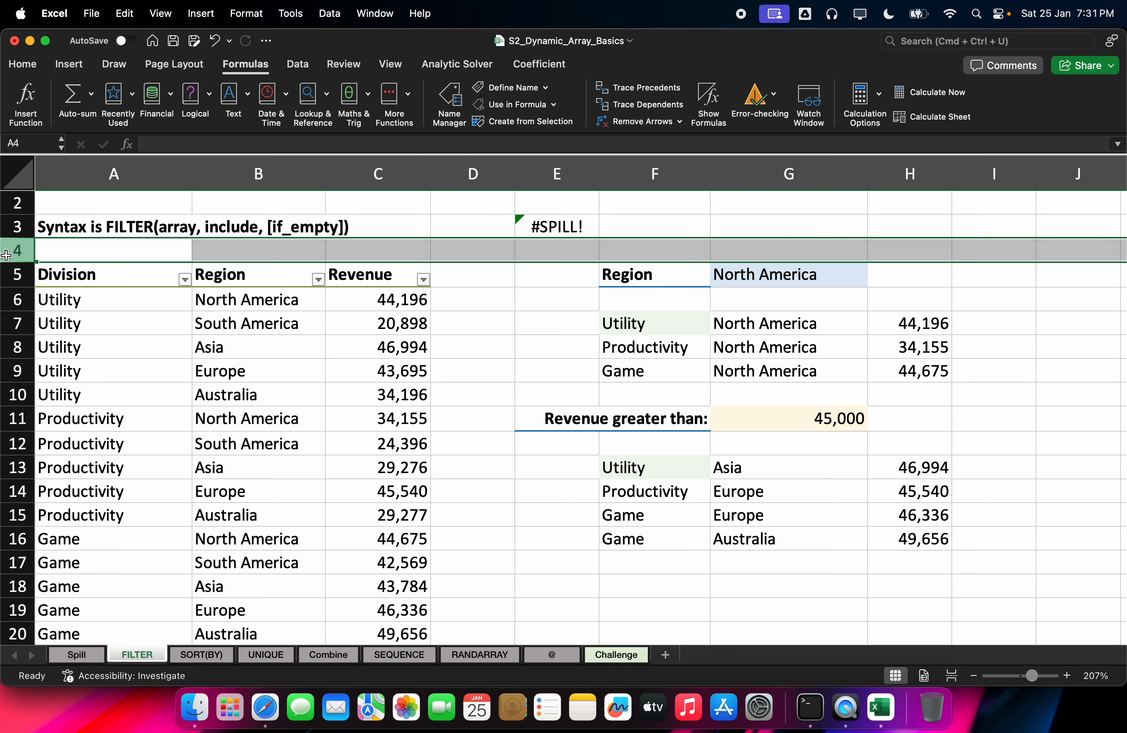
key("super+shift+equal")
key("super+shift+equal")
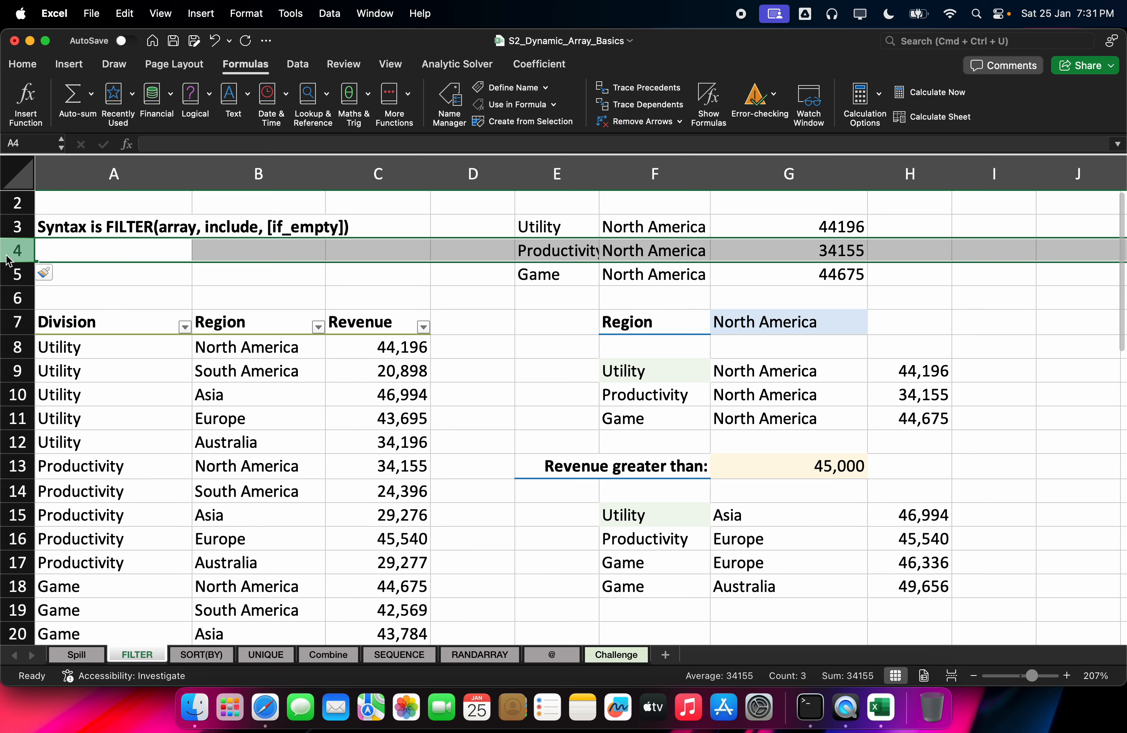
double_click(600, 172)
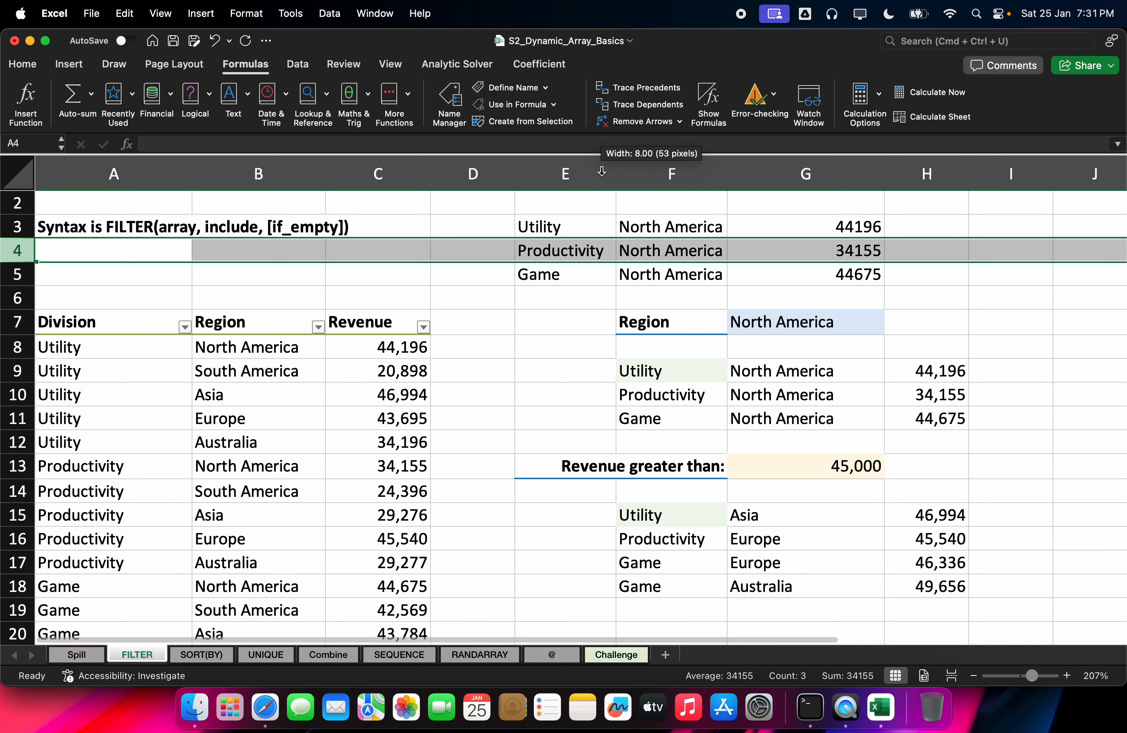
Step: Check the spilled results and open the region dropdown in G7
left_click(716, 253)
left_click(808, 311)
left_click(889, 329)
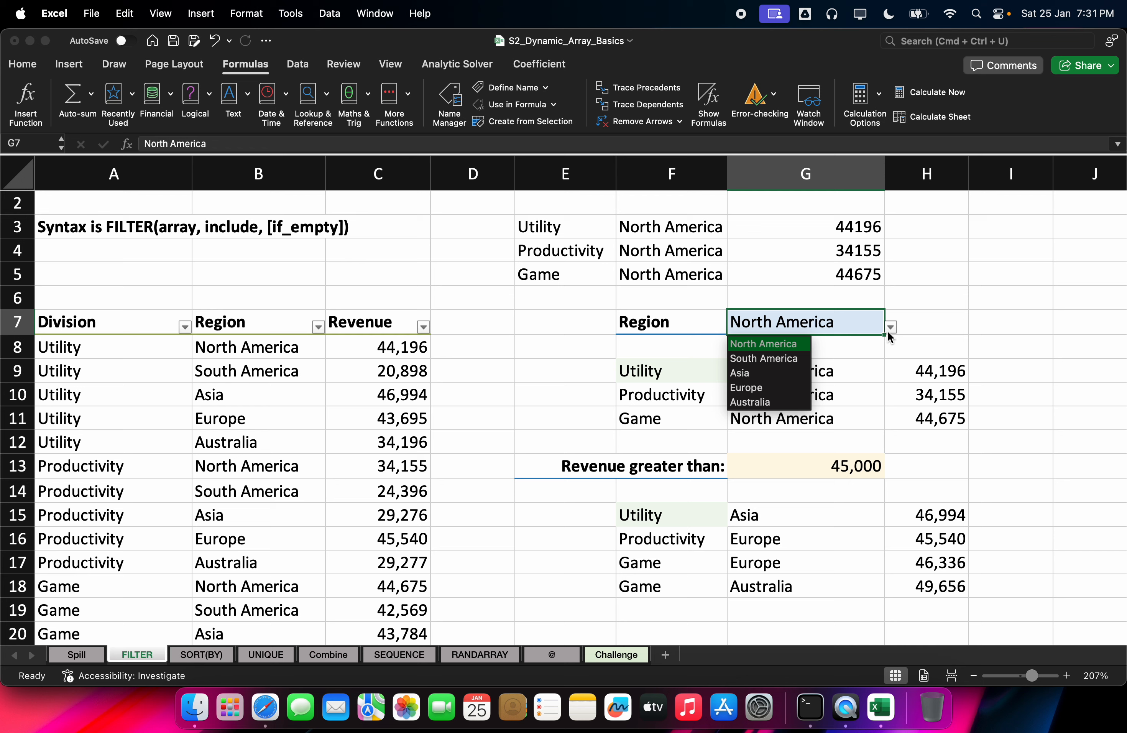
Step: Pick Asia in G7 so both spills list 46994, 29276 and 43784
left_click(785, 371)
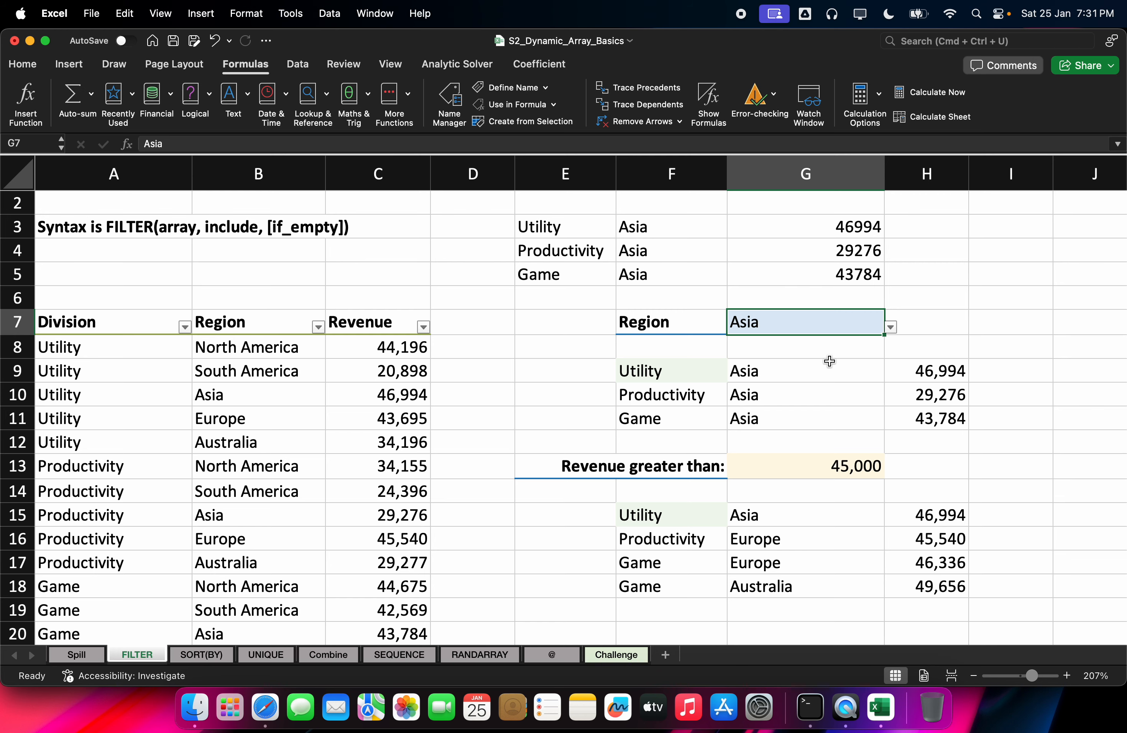
scroll(829, 362, "up", 1)
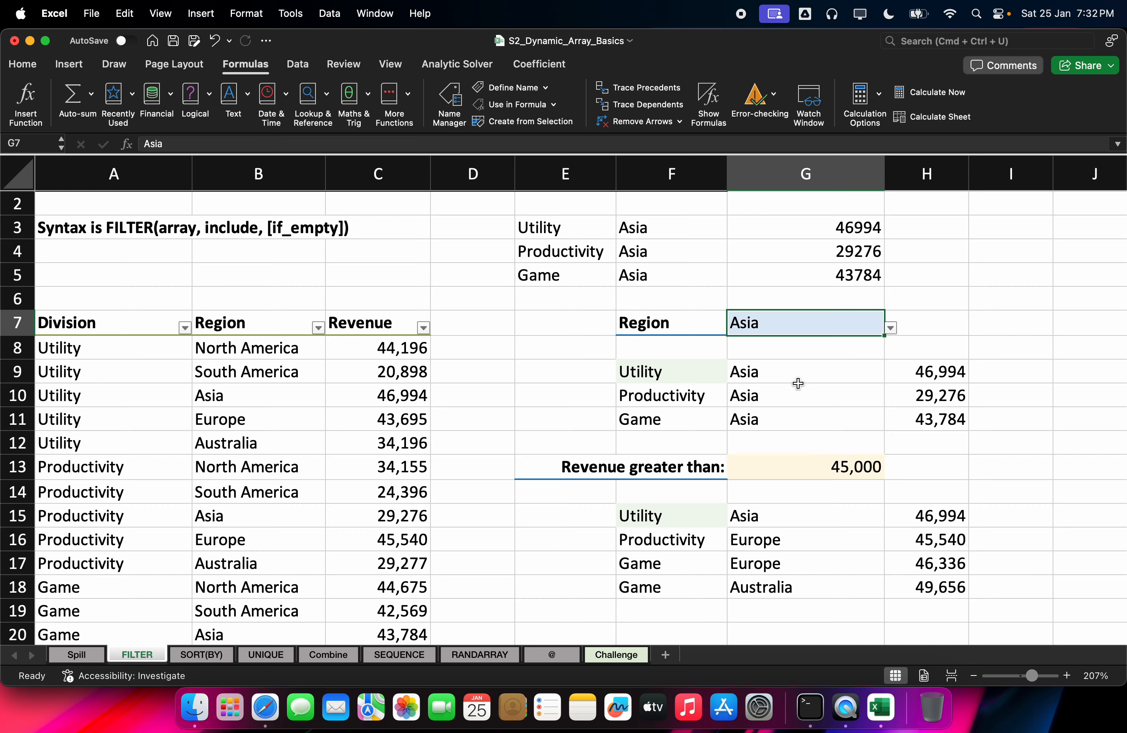
Step: Review the revenue-threshold FILTER example driven by G13 and its results
scroll(798, 383, "down", 2)
left_click(769, 455)
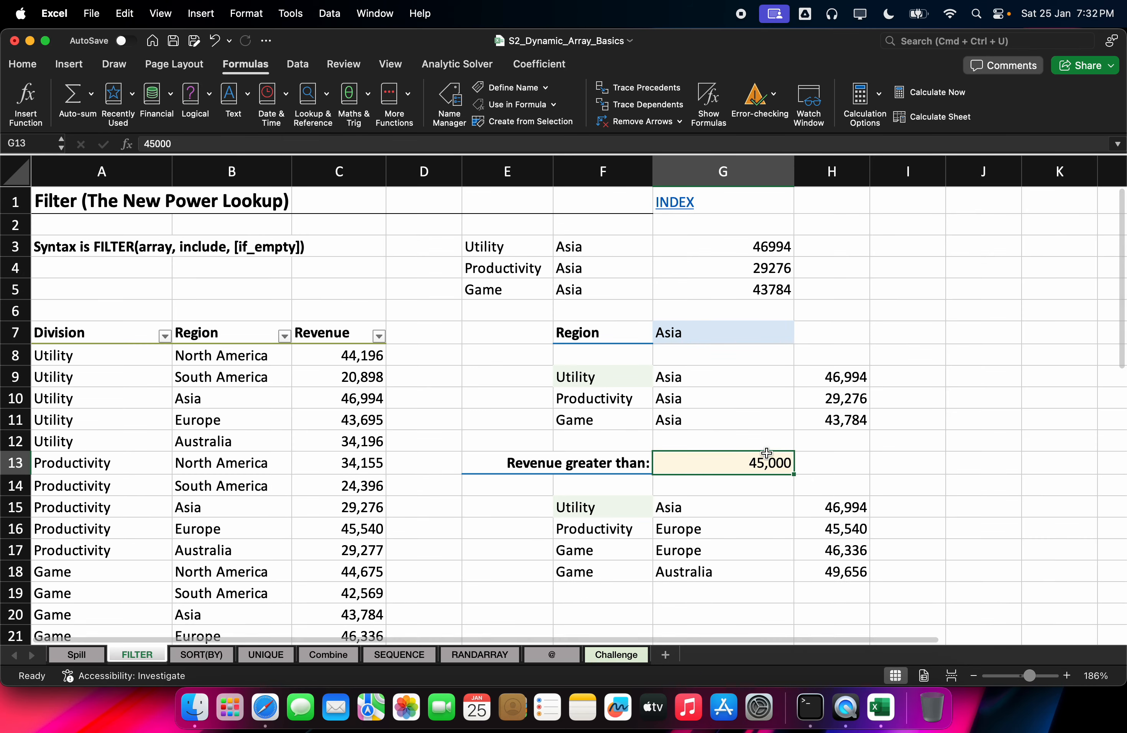
left_click(682, 510)
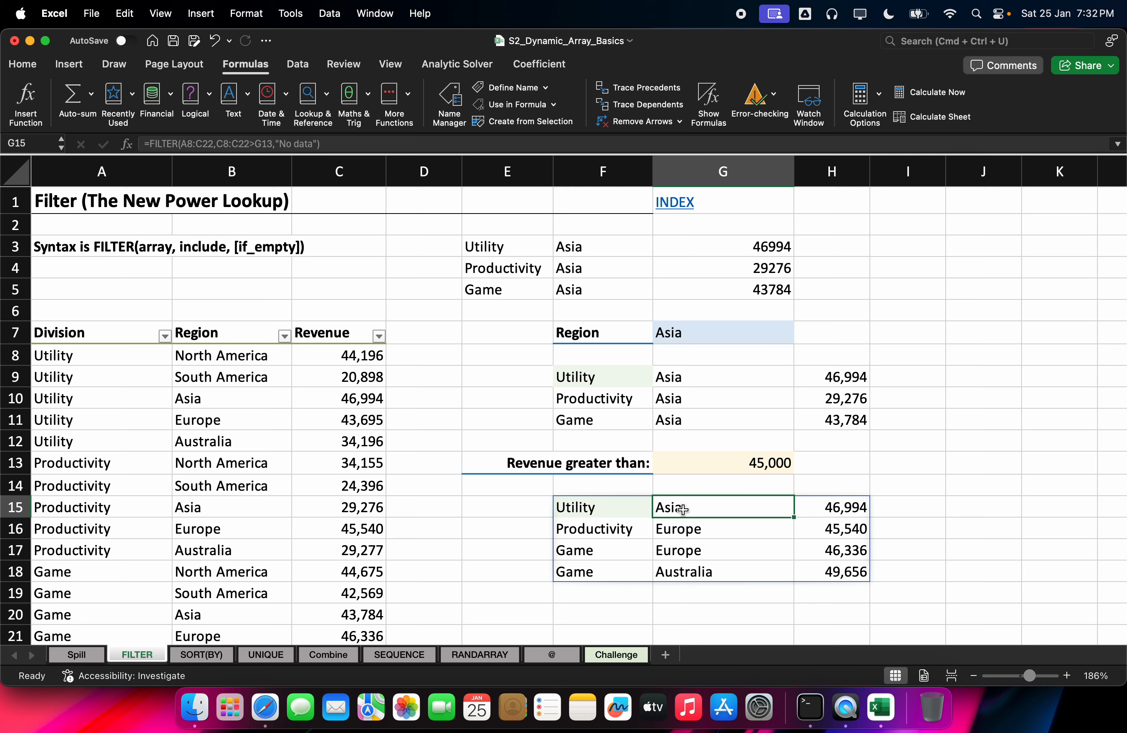
double_click(682, 509)
double_click(591, 508)
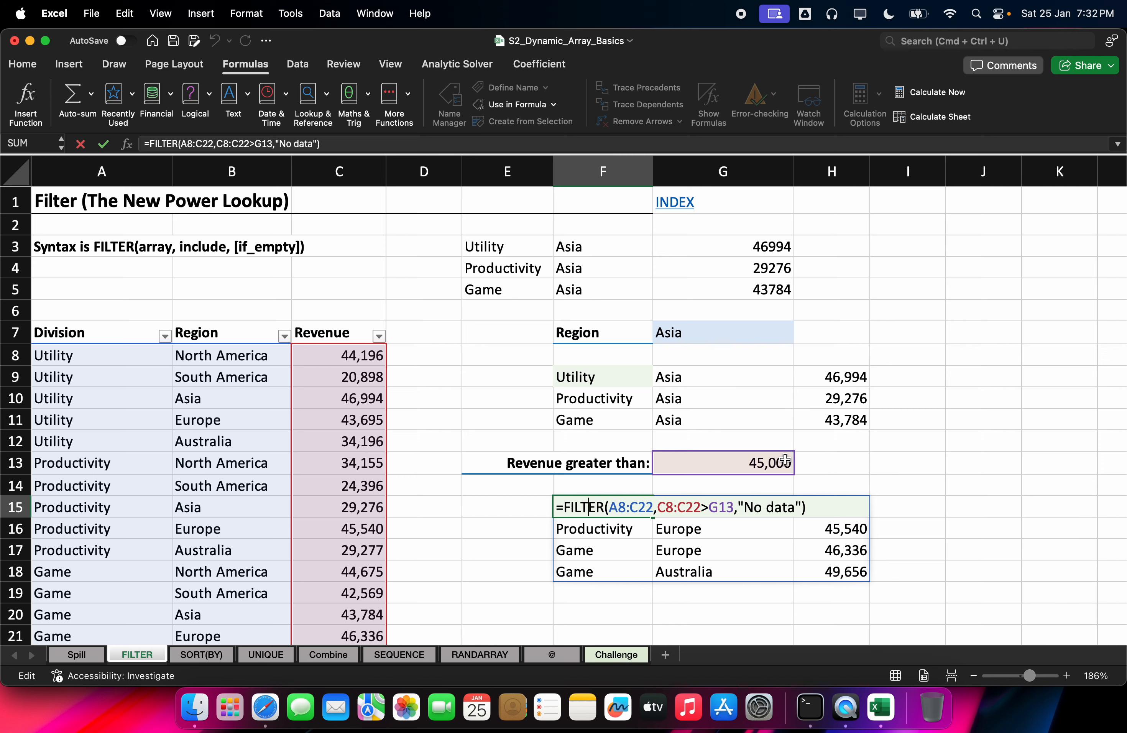
scroll(955, 437, "down", 8)
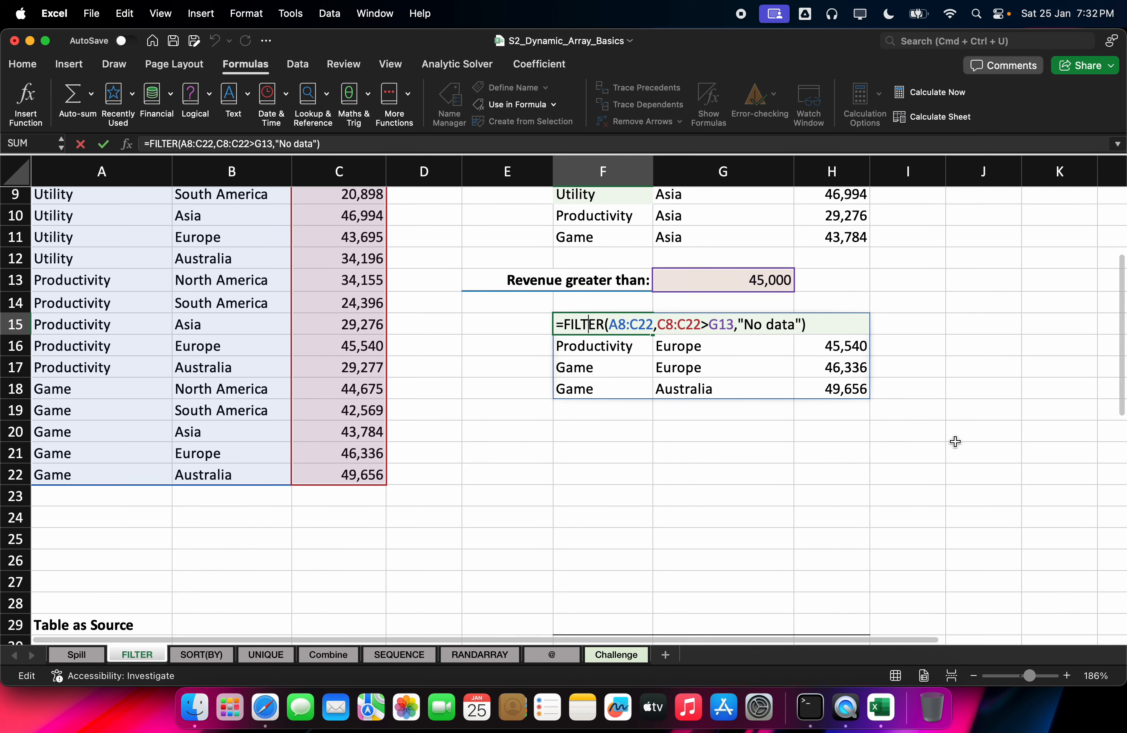
scroll(955, 442, "down", 2)
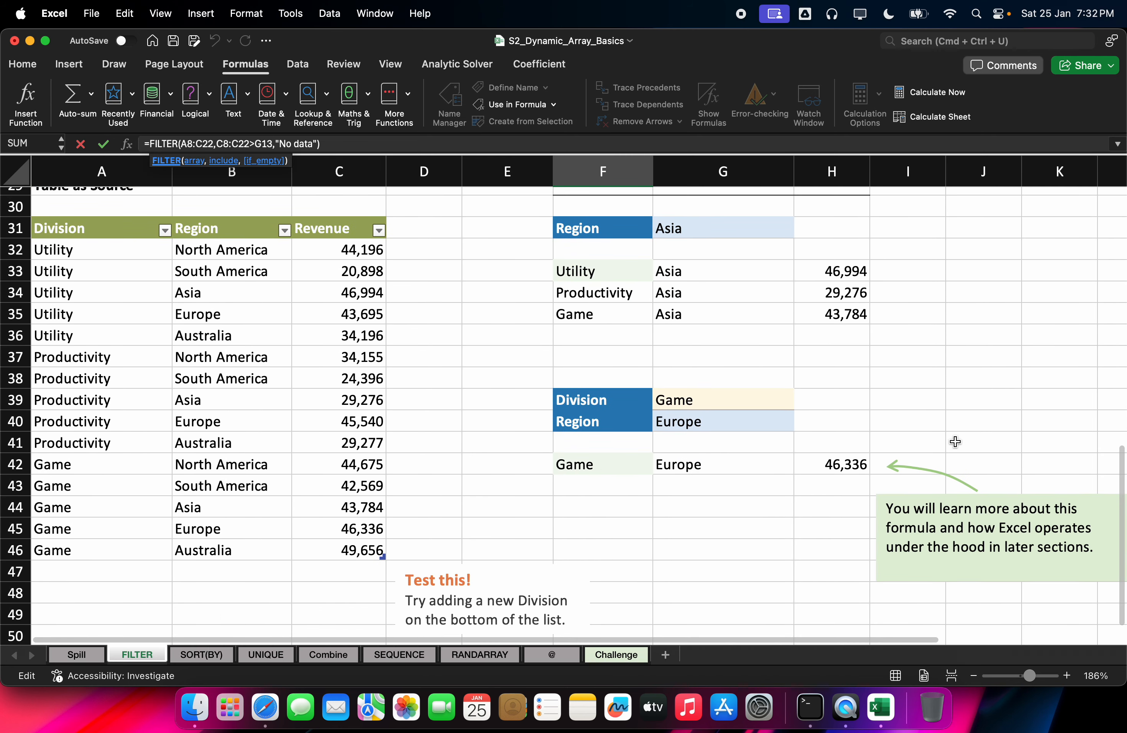
left_click(954, 441)
Step: Inspect the Table as Source FILTER formulas with Game and Europe inputs, then bring Google Meet forward
scroll(954, 442, "down", 1)
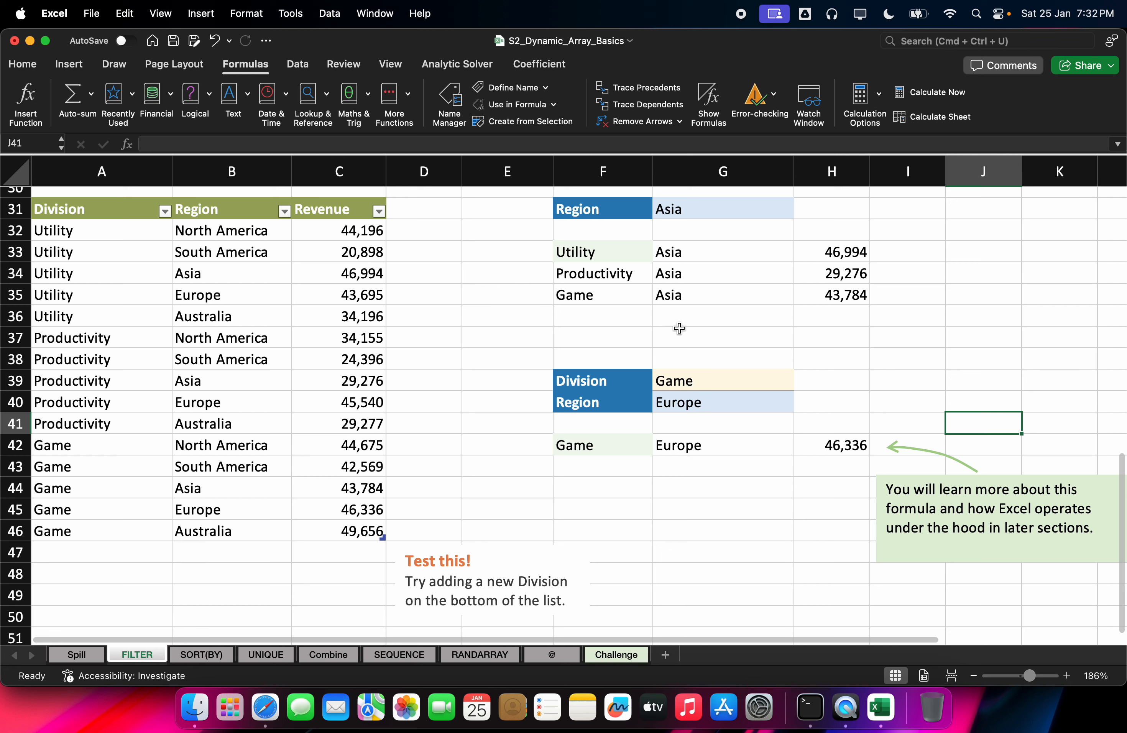
left_click(822, 248)
left_click(709, 254)
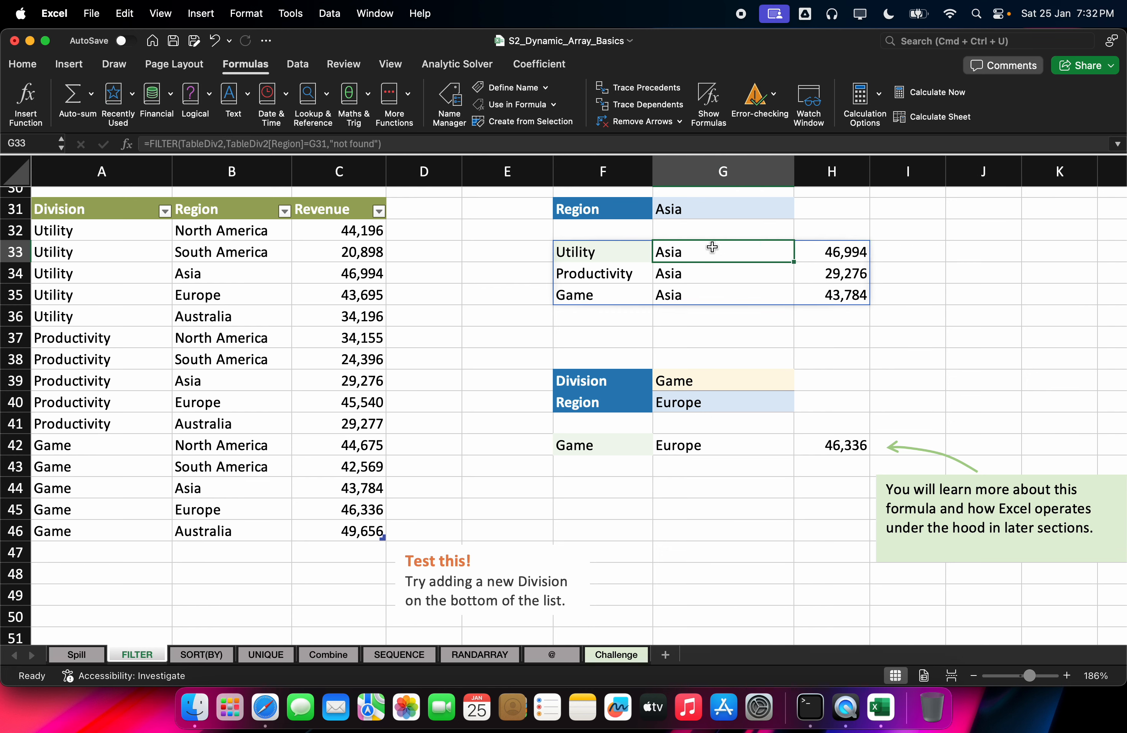
left_click(706, 383)
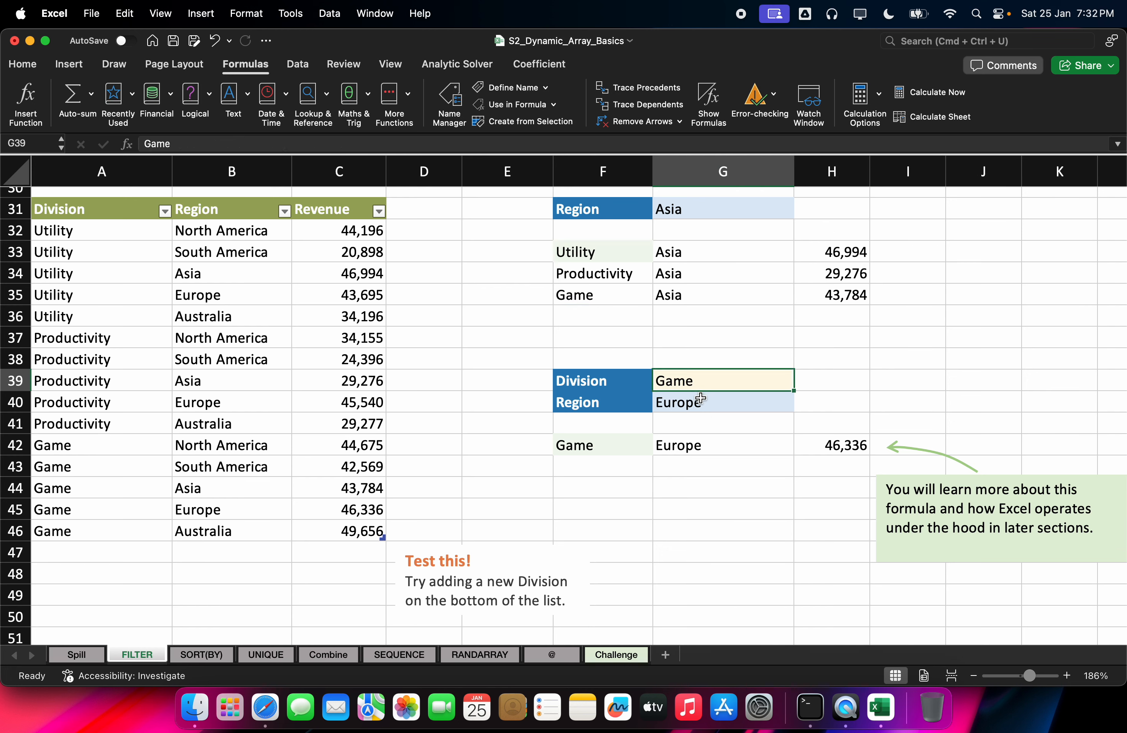
left_click(704, 396)
left_click(707, 380)
left_click(702, 397)
left_click(698, 435)
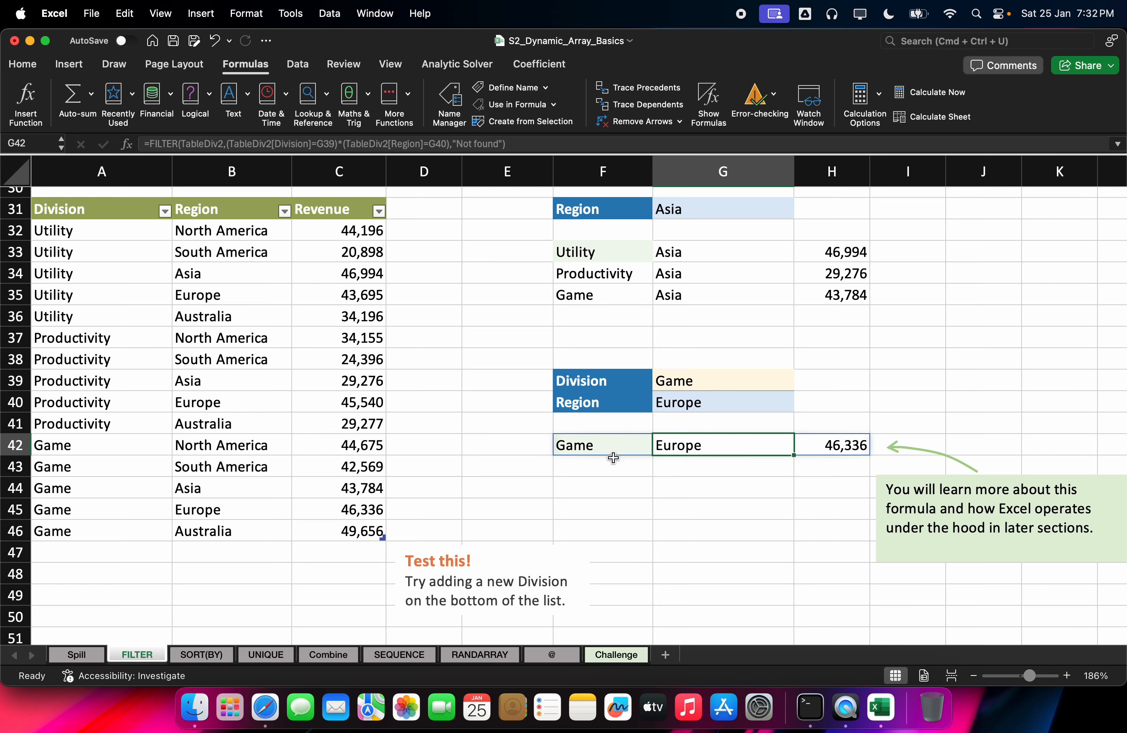
left_click(684, 401)
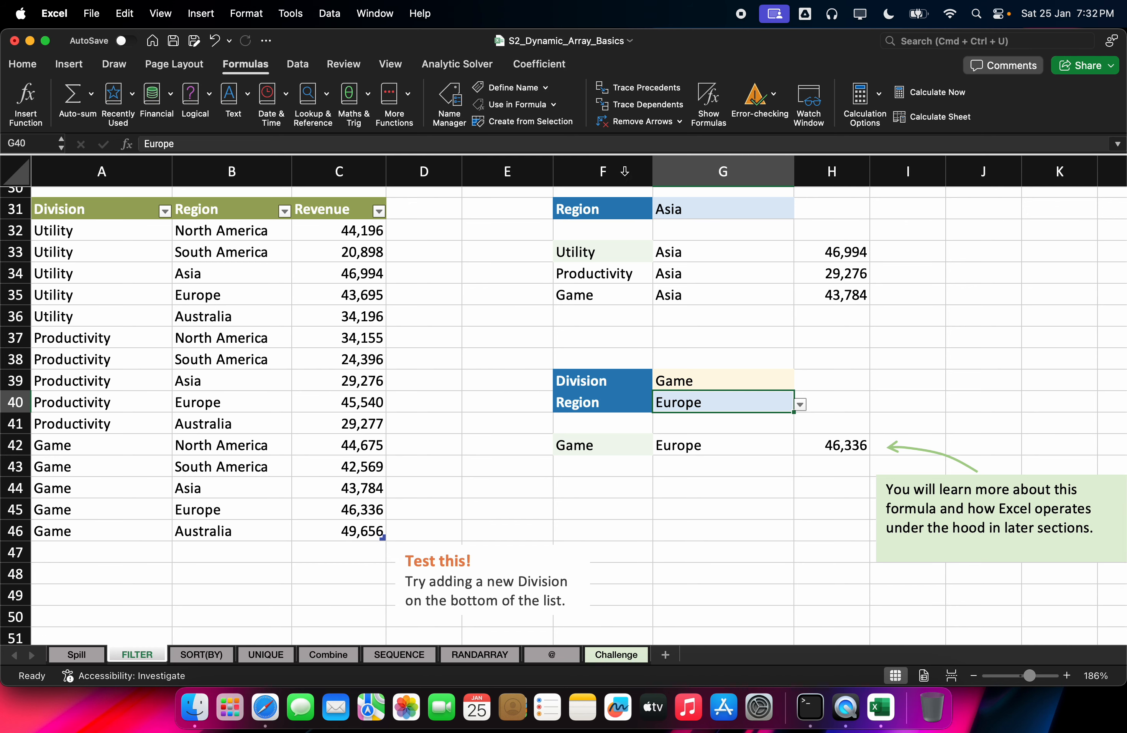
left_click(265, 707)
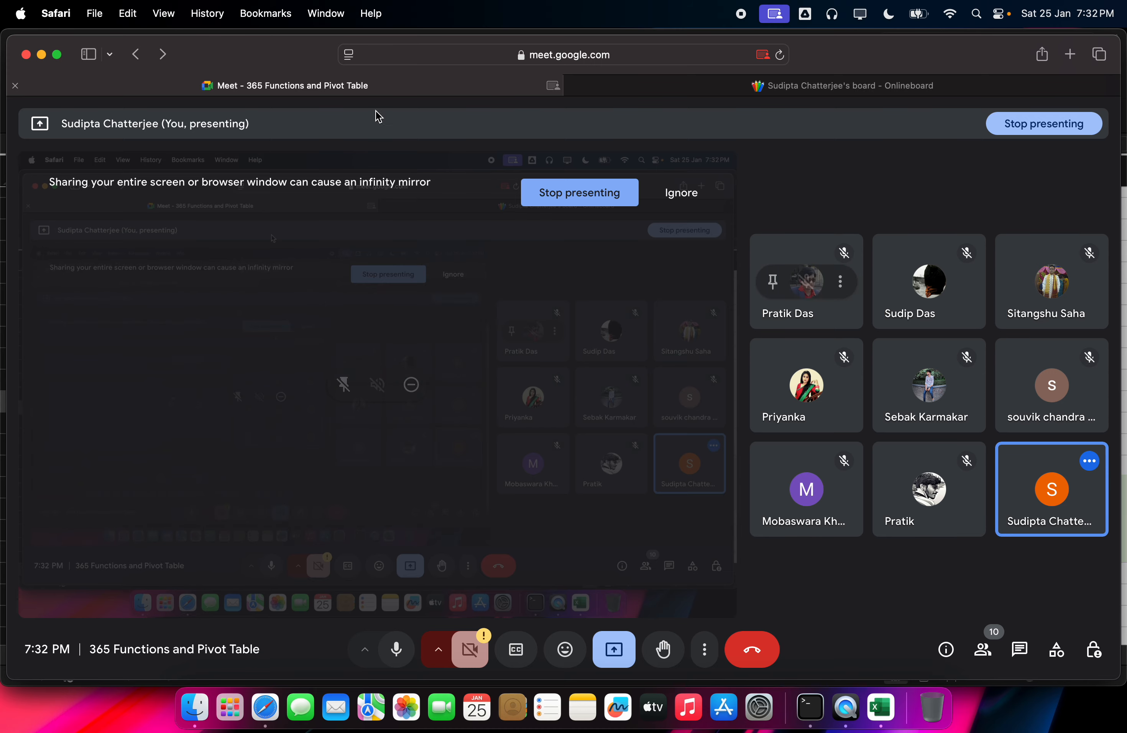
Step: Start a new blank board in the Onlineboard whiteboard
left_click(717, 91)
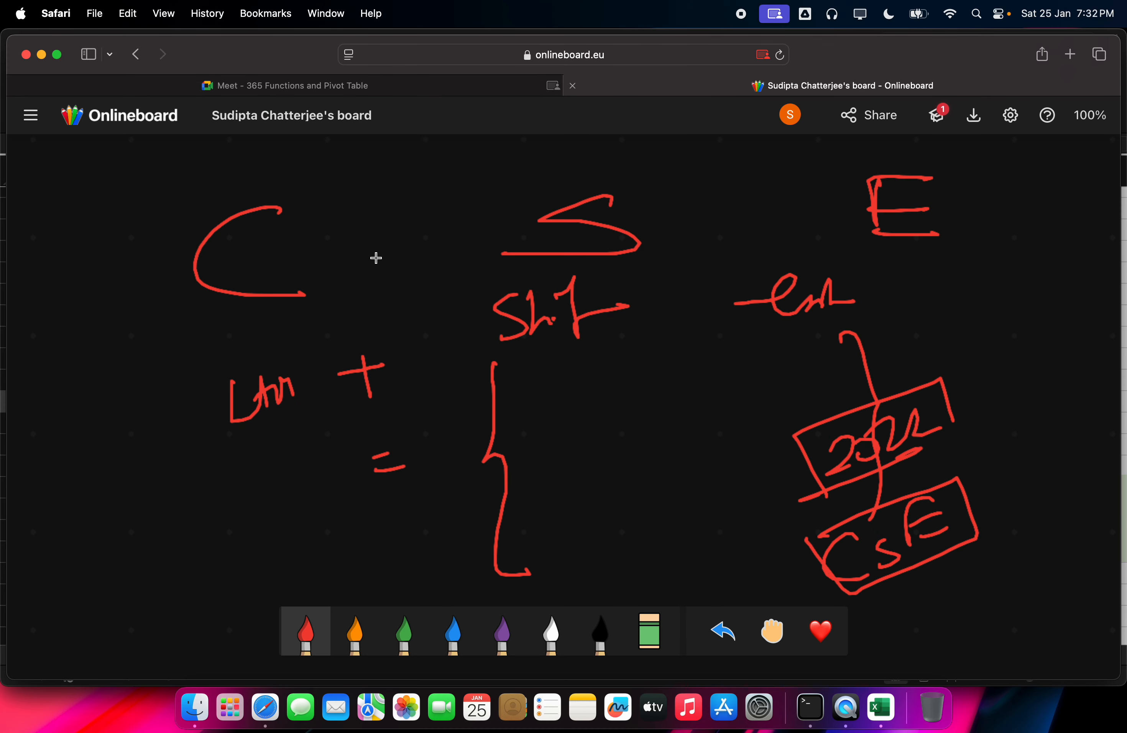
left_click(25, 122)
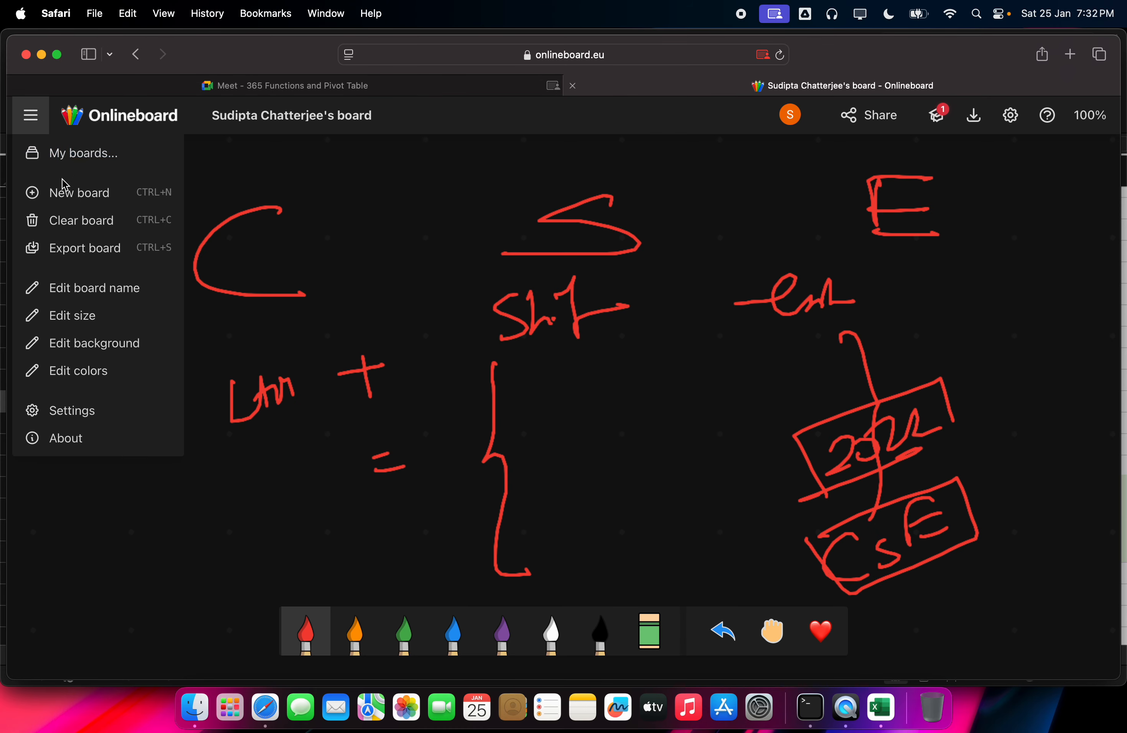
left_click(63, 197)
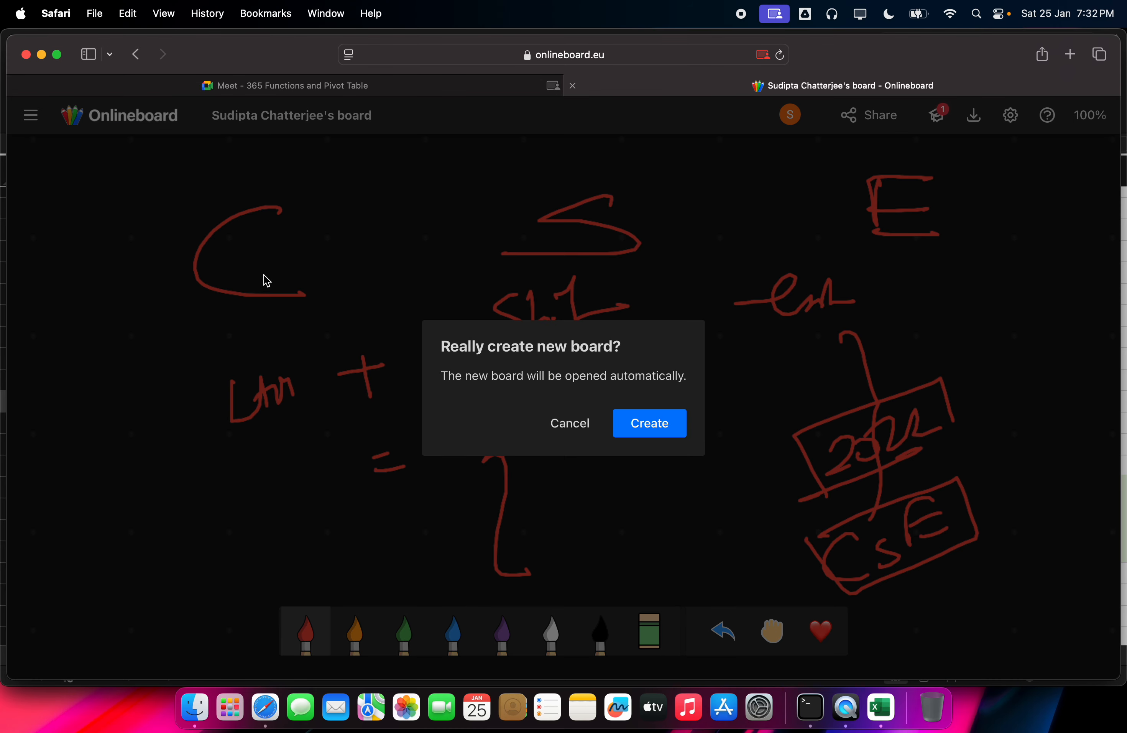
left_click(673, 435)
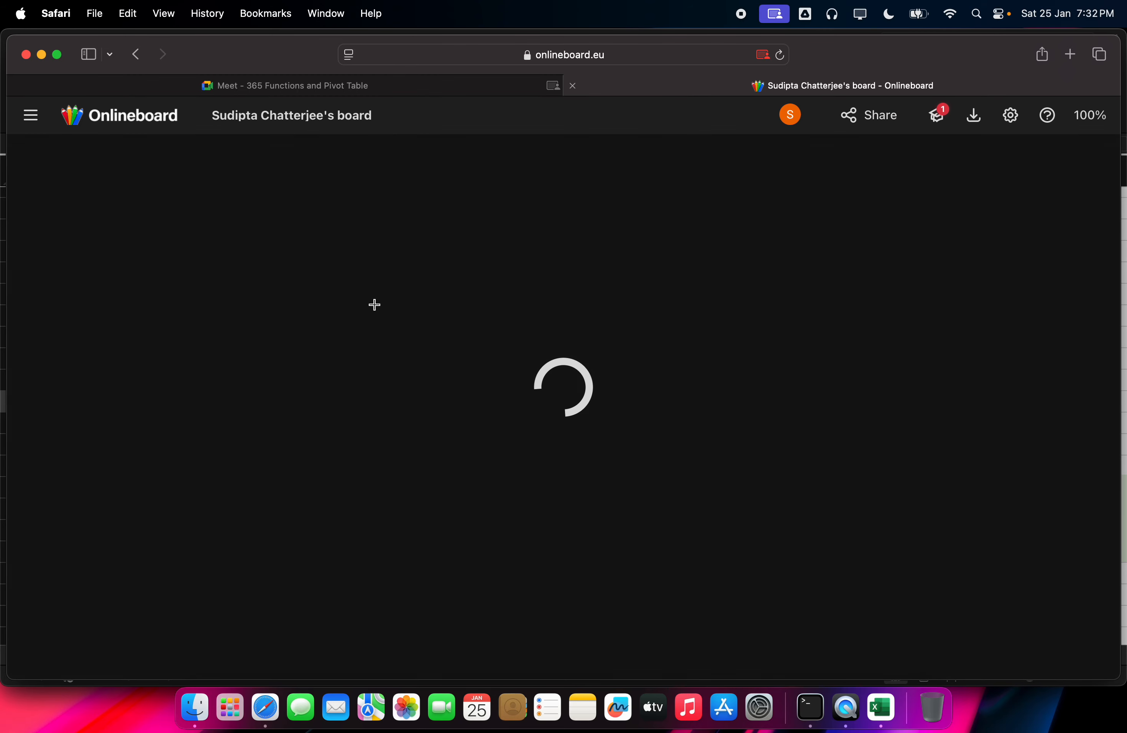
Step: Sketch a red chain of If notes and begin writing the IFS( function below it
mouse_move(481, 282)
left_mouse_down()
mouse_move(480, 269)
mouse_move(594, 334)
mouse_move(636, 319)
mouse_move(646, 355)
mouse_move(687, 384)
mouse_move(687, 409)
mouse_move(735, 388)
mouse_move(709, 393)
left_mouse_up()
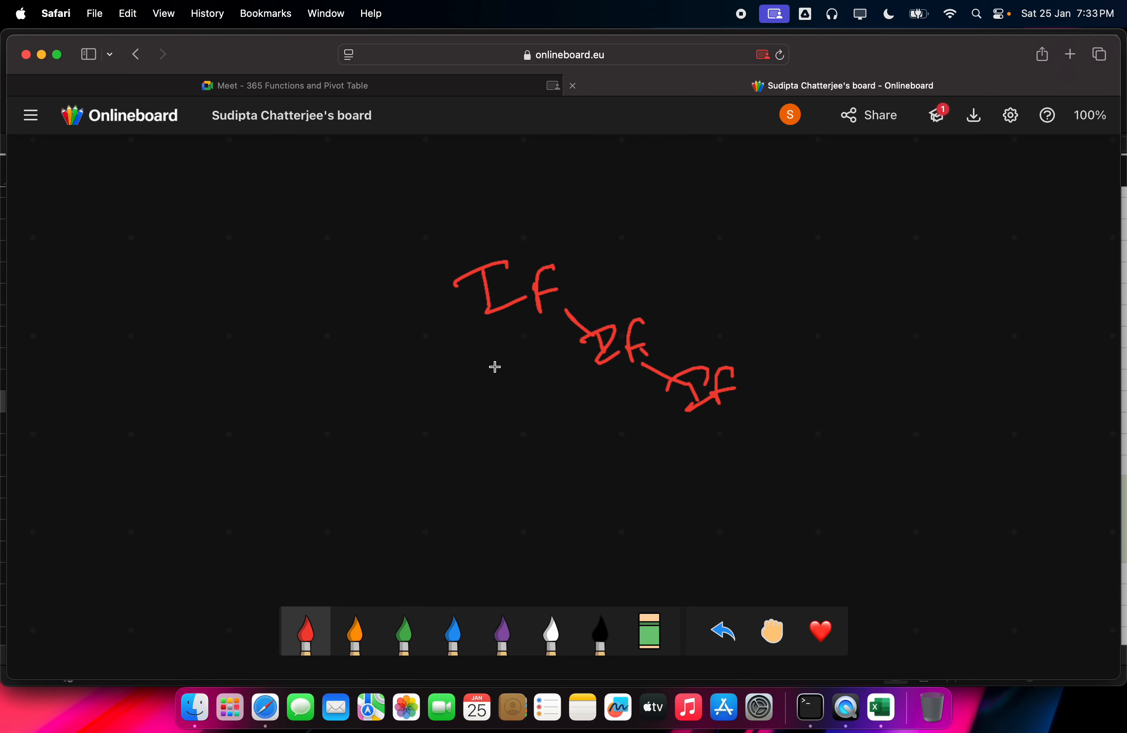
left_click_drag(499, 361, 455, 382)
mouse_move(422, 440)
left_mouse_down()
mouse_move(419, 468)
mouse_move(429, 442)
mouse_move(445, 462)
left_mouse_up()
left_click_drag(435, 433, 449, 429)
mouse_move(477, 411)
left_mouse_down()
mouse_move(469, 438)
mouse_move(510, 449)
mouse_move(552, 423)
mouse_move(631, 405)
left_mouse_up()
left_click_drag(426, 489, 430, 461)
mouse_move(426, 407)
left_mouse_down()
mouse_move(426, 473)
mouse_move(448, 457)
left_mouse_up()
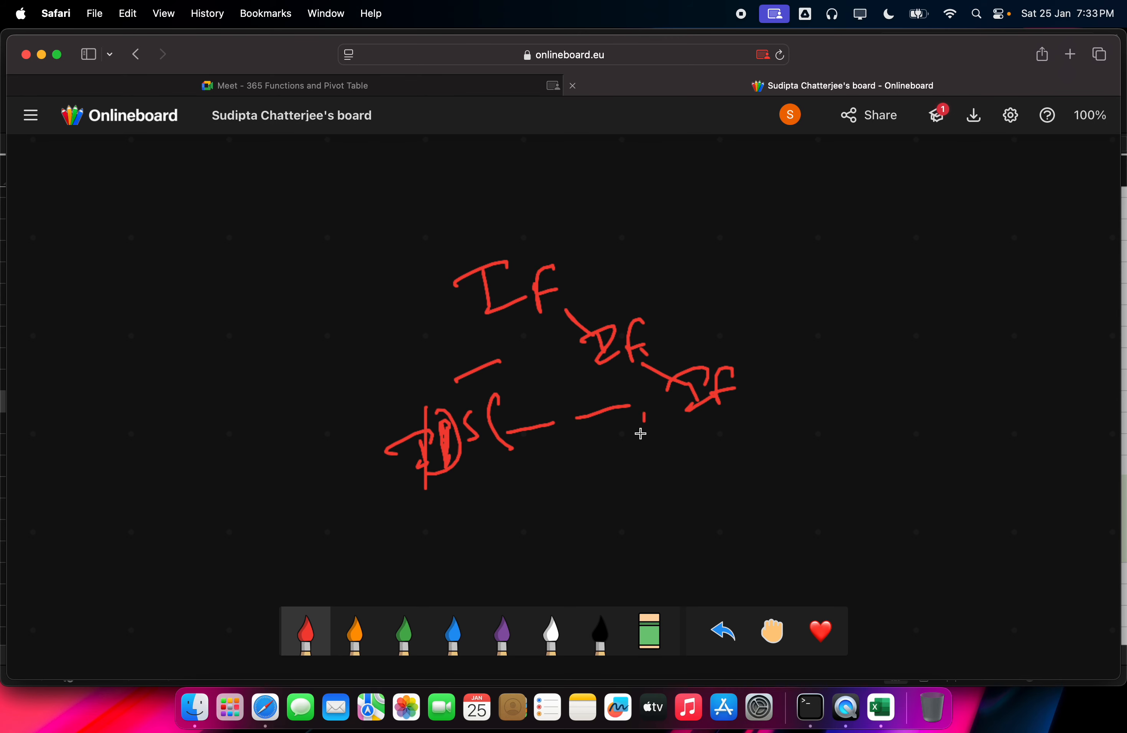
Step: Write another If below the dash, with an opening bracket and dots for omitted arguments
left_click_drag(645, 414, 638, 442)
left_click_drag(611, 455, 601, 505)
mouse_move(607, 478)
left_mouse_down()
mouse_move(627, 466)
mouse_move(628, 478)
left_mouse_up()
mouse_move(644, 436)
left_mouse_down()
mouse_move(636, 467)
mouse_move(653, 451)
mouse_move(692, 465)
left_mouse_up()
left_click(723, 434)
left_click_drag(757, 423, 761, 420)
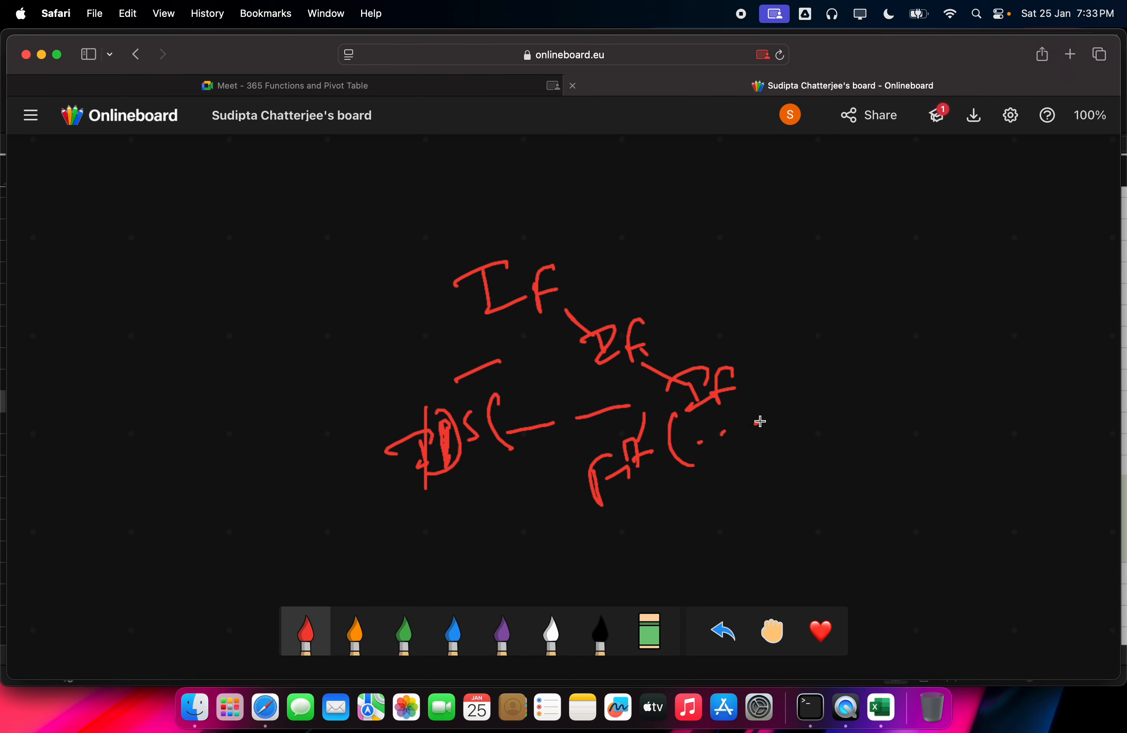
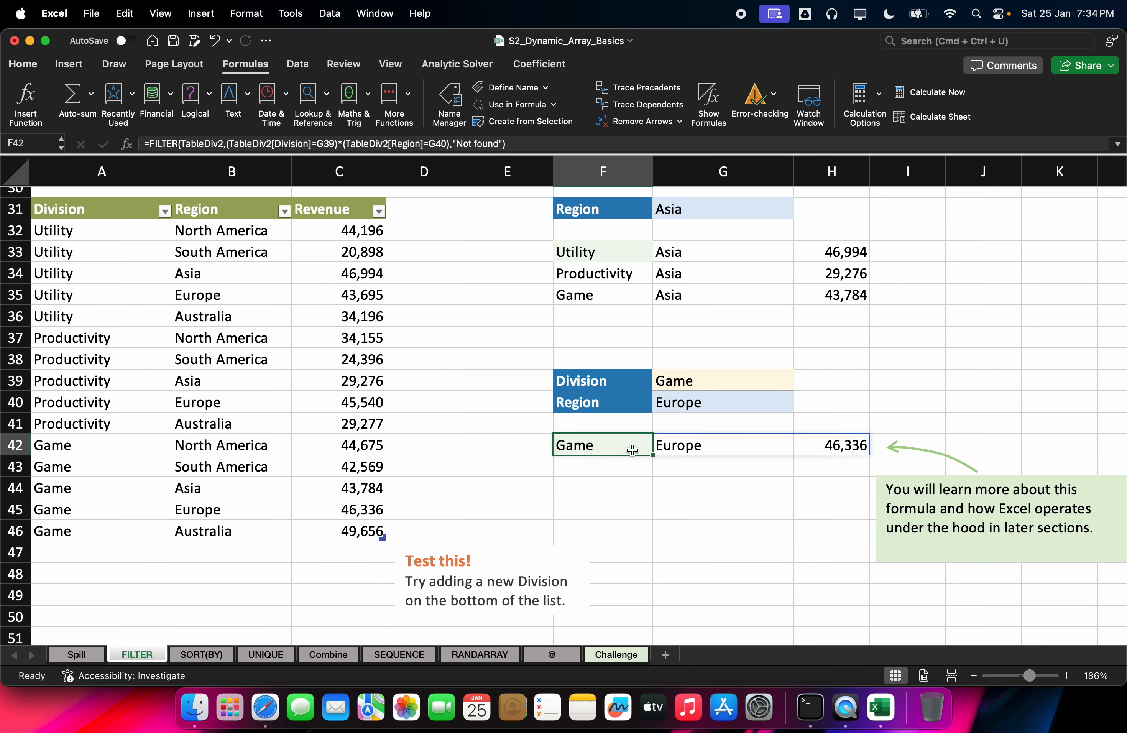
Step: Enter =FORMULATEXT(F42) in F44 to display F42's multi-condition FILTER formula as text
double_click(632, 450)
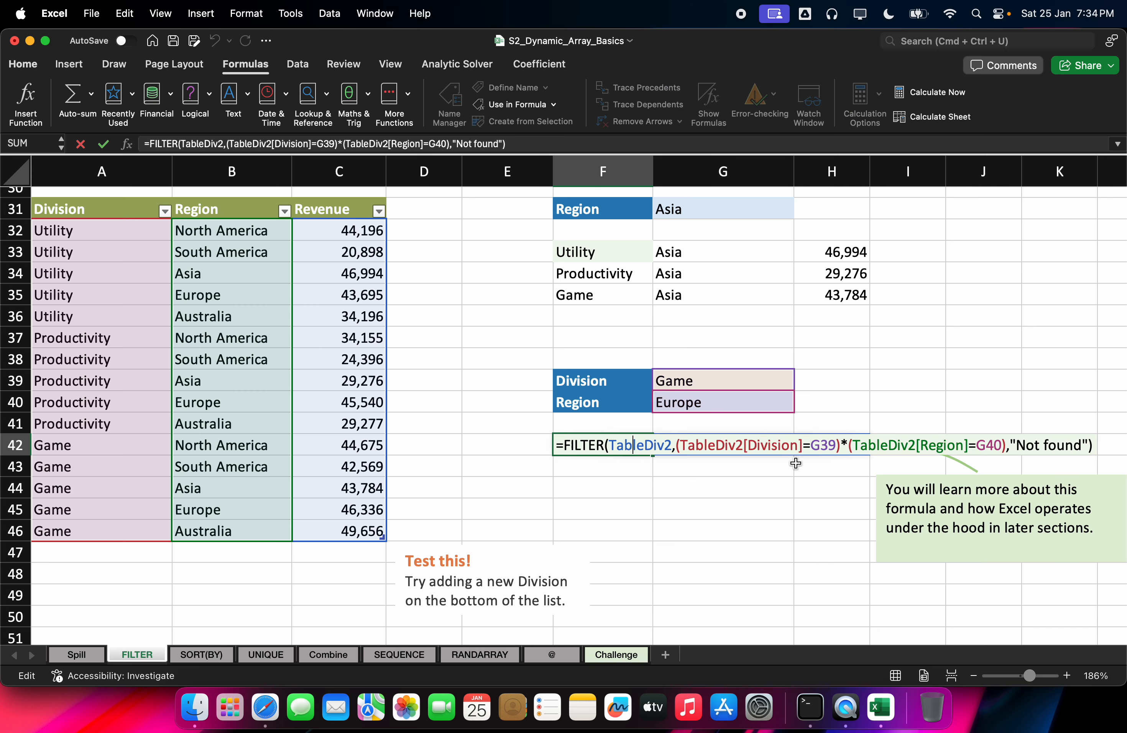
type("`")
left_click(617, 485)
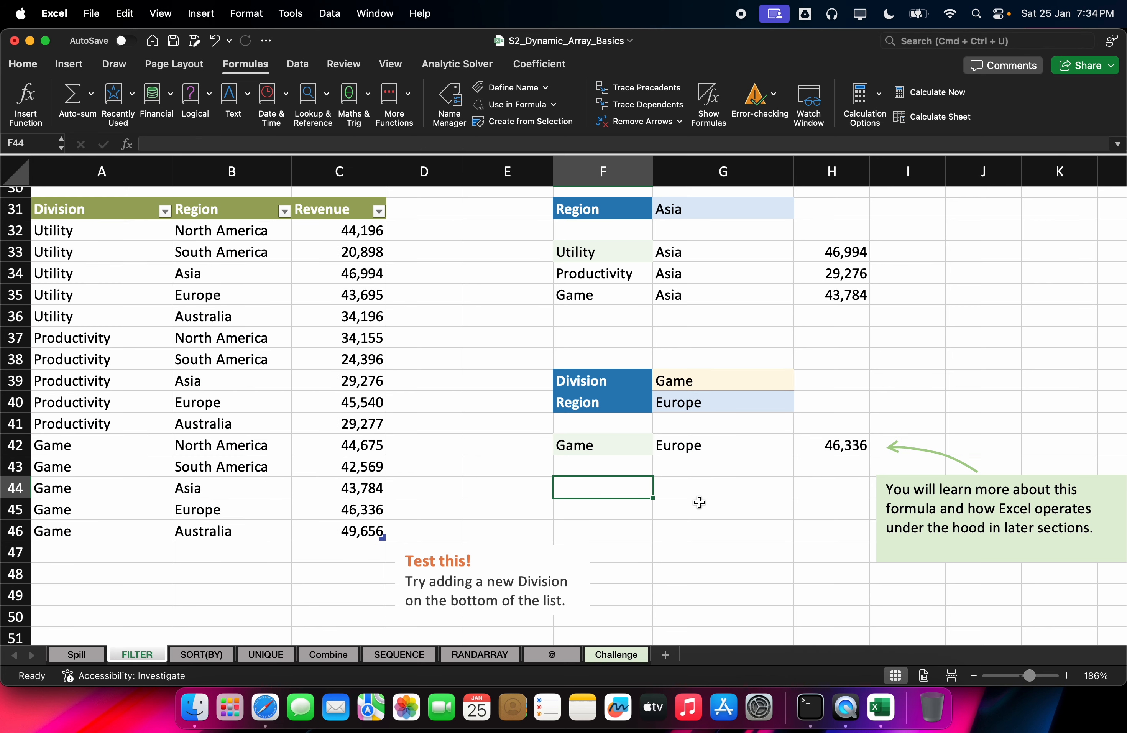
left_click(608, 452)
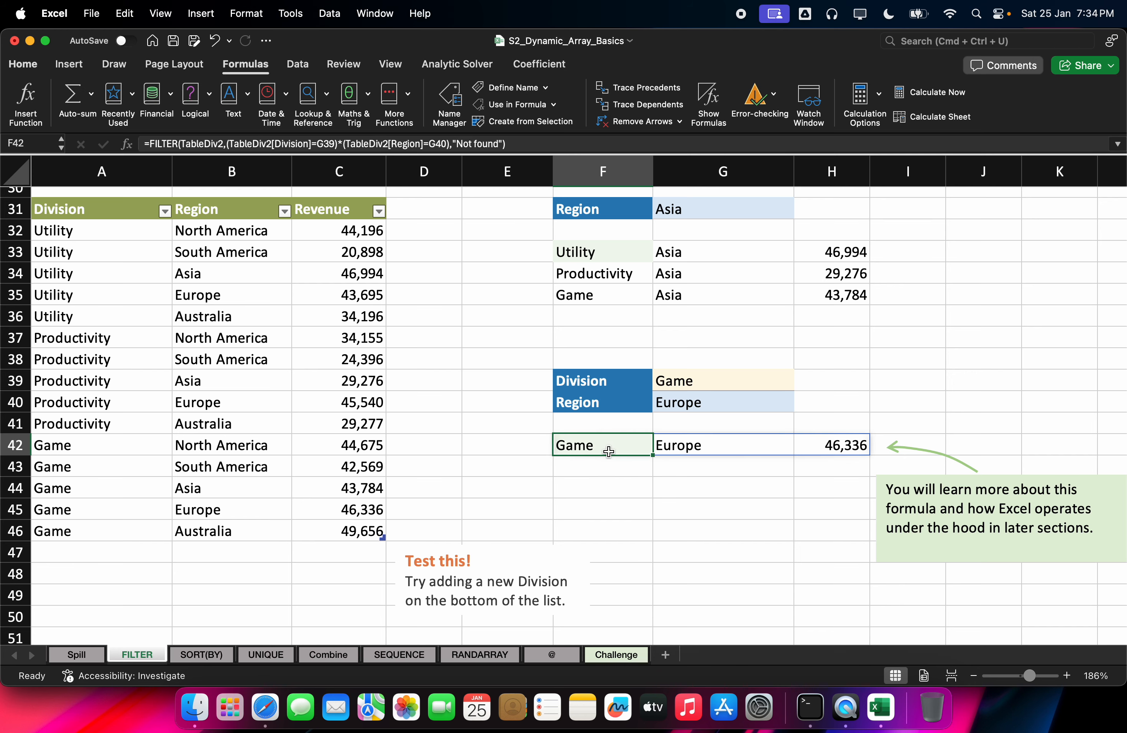
double_click(609, 451)
left_click(597, 488)
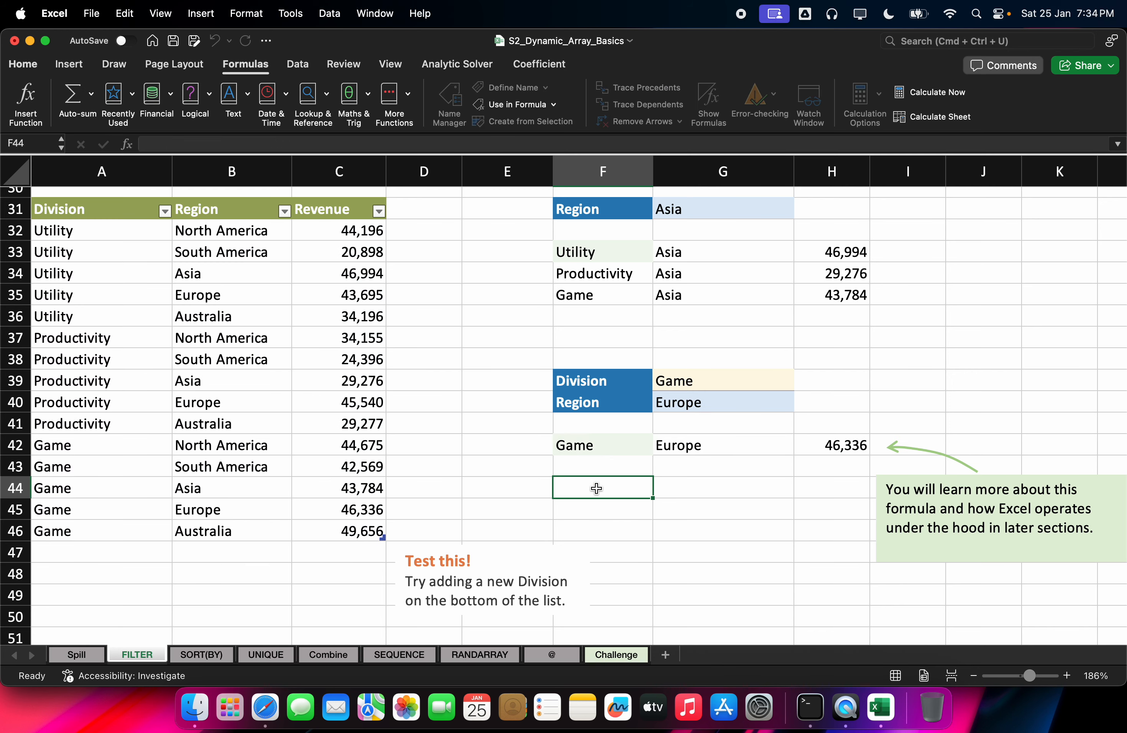
type("=form")
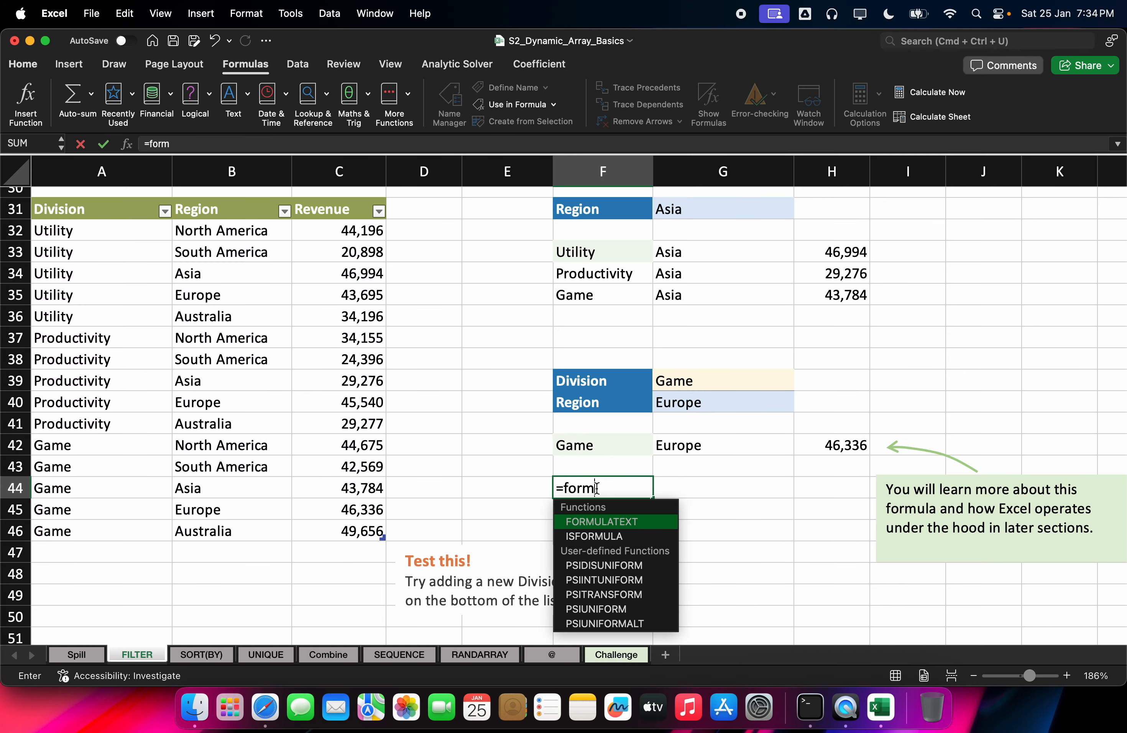
key("Tab")
key("Down")
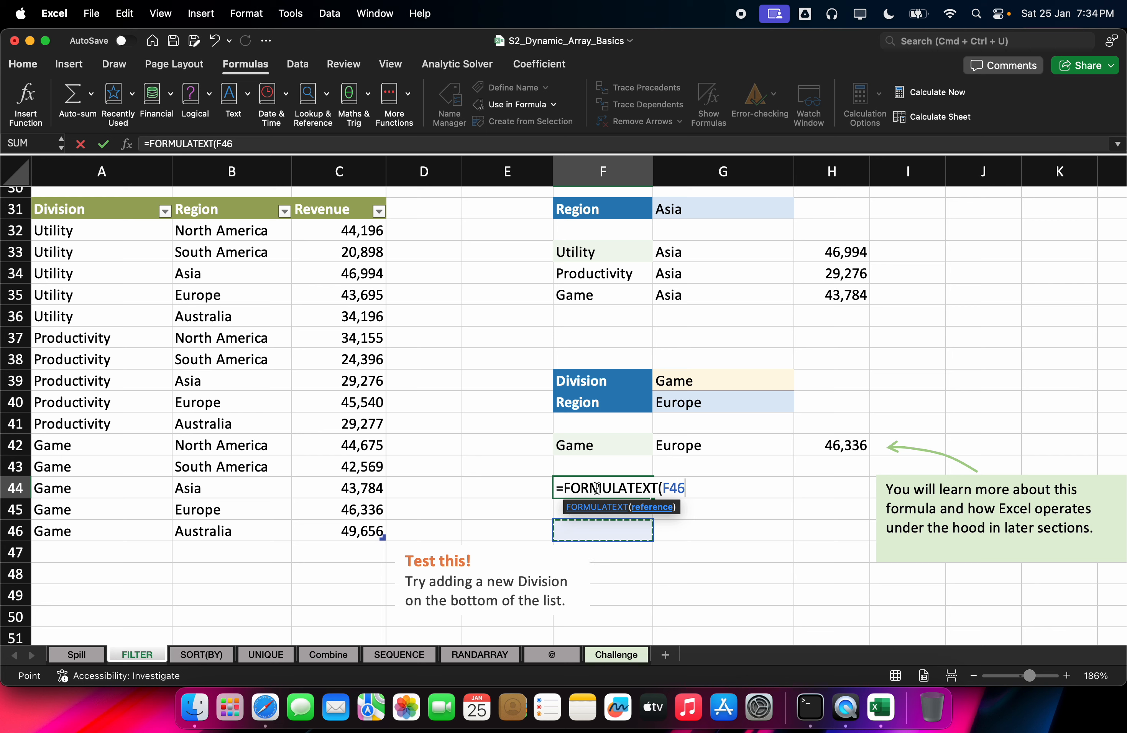
key("Up")
key("Up")
key("Up")
key("Return")
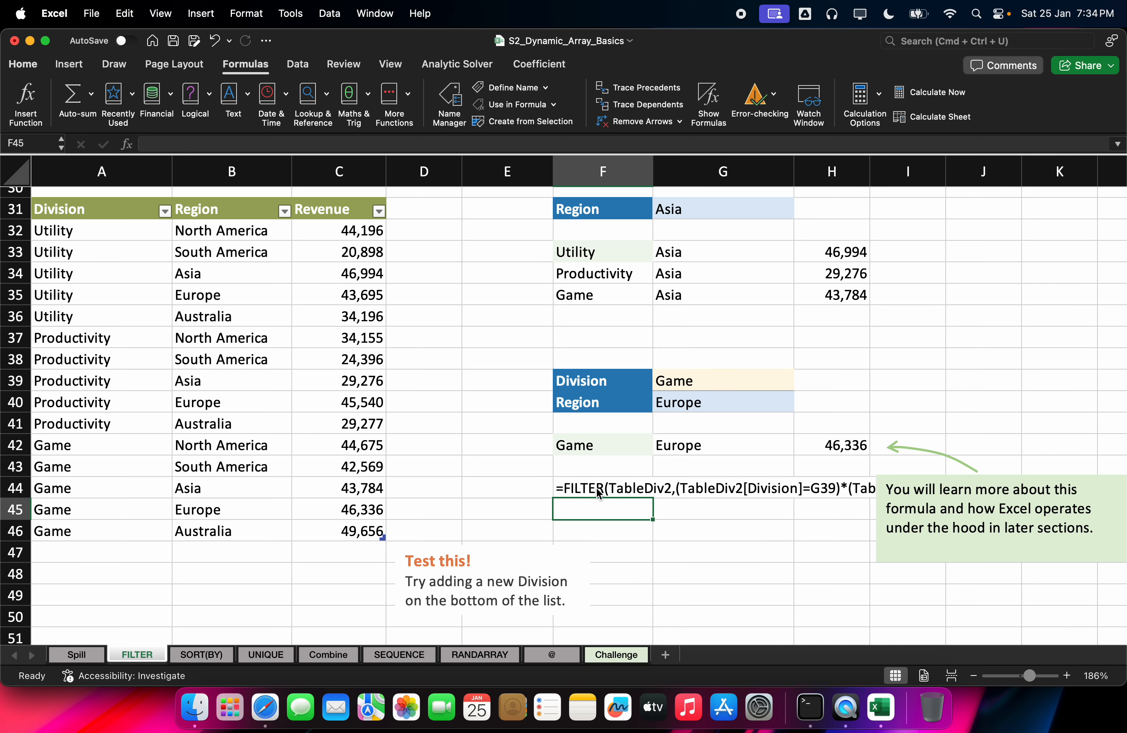
Step: Delete the green explanatory callout note, leaving the arrow pointing at 46,336
left_click(883, 515)
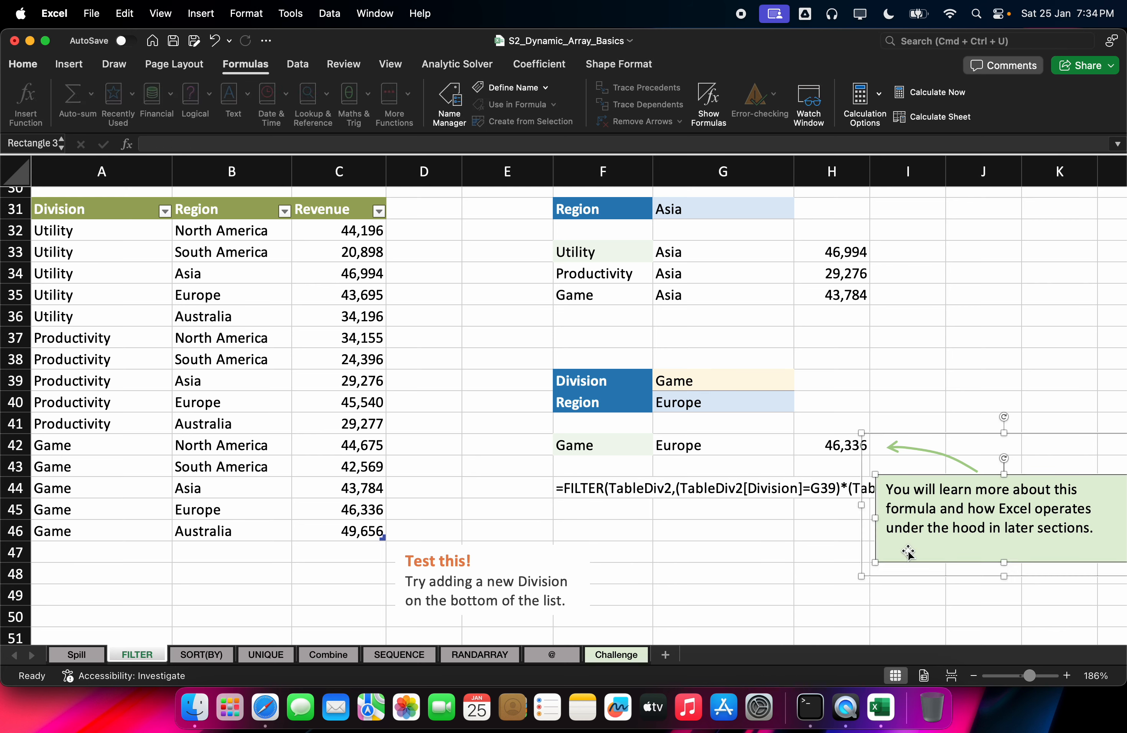
key("BackSpace")
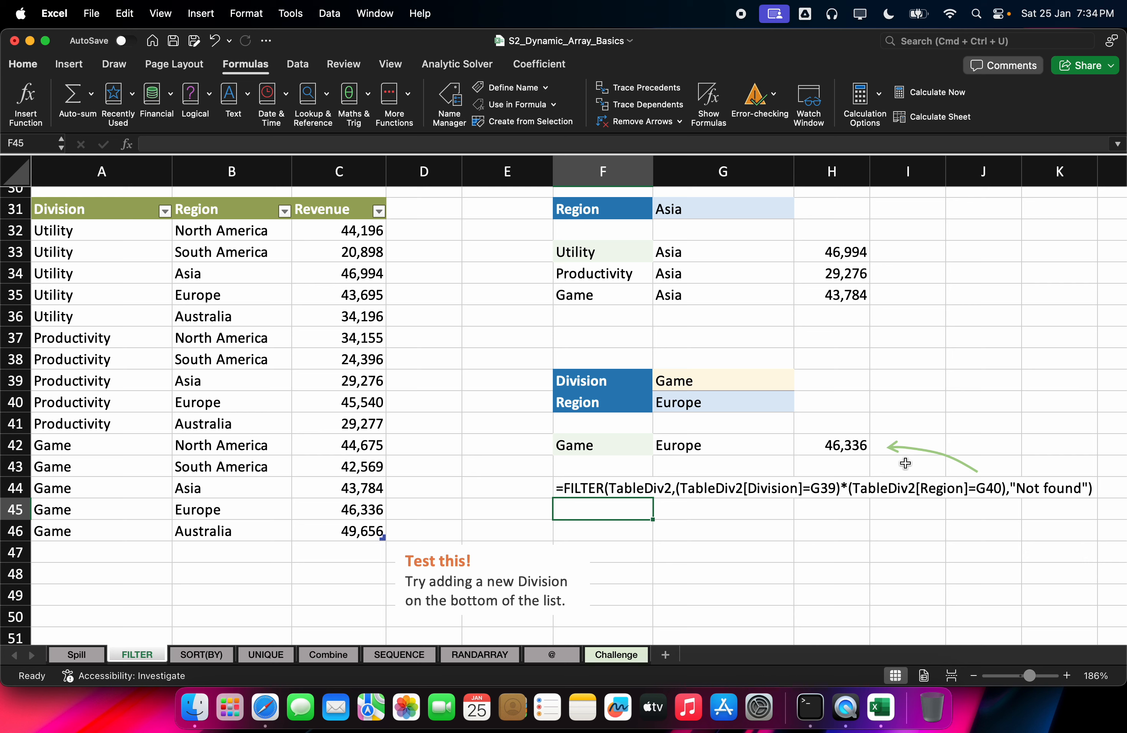
left_click(906, 453)
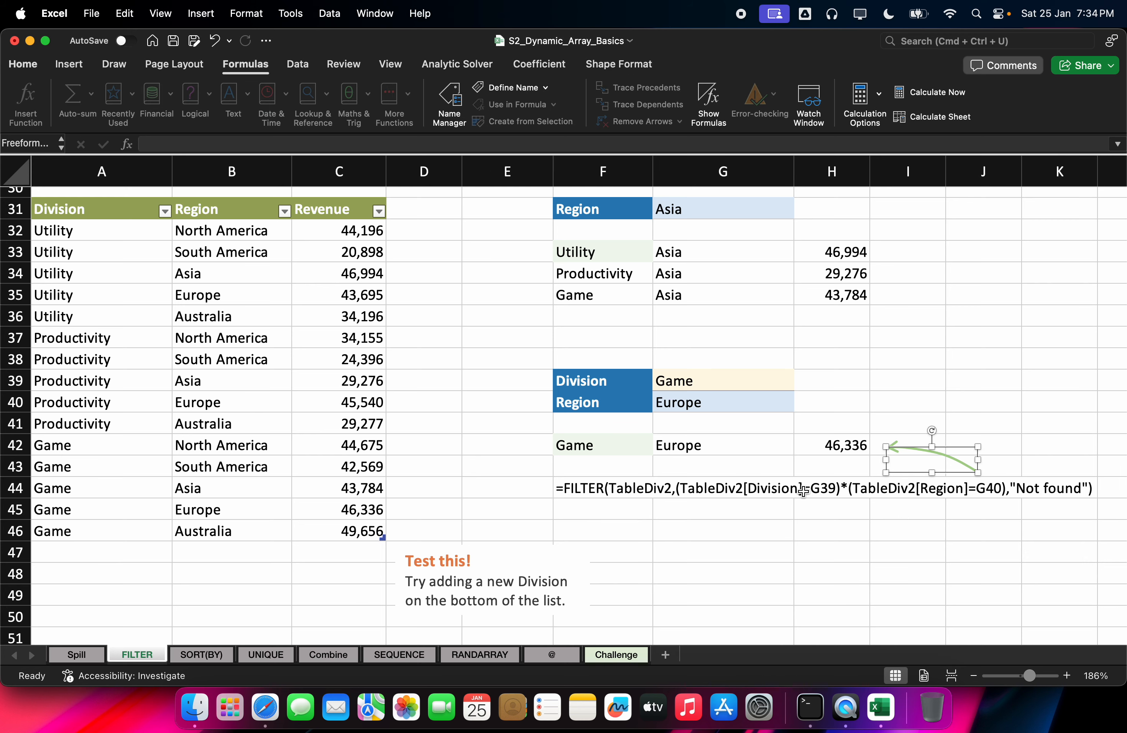
left_click(611, 489)
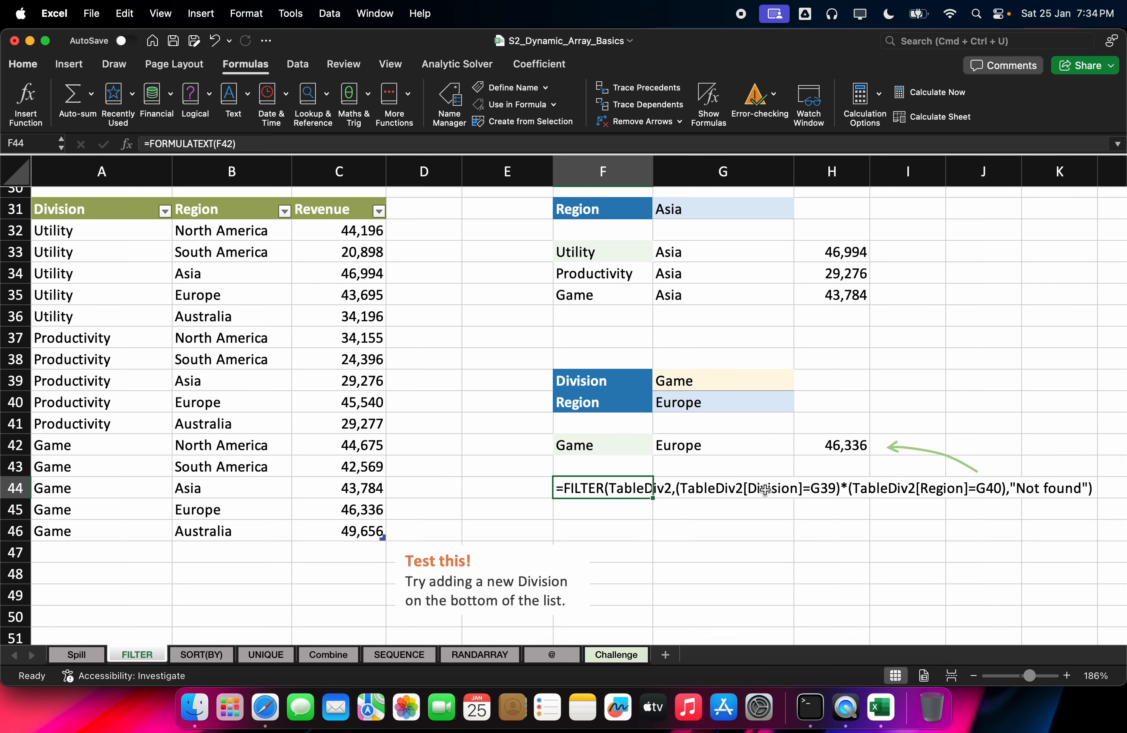
left_click(804, 491)
Step: Start =FILTER(TableDiv2, in cell F45
left_click(675, 491)
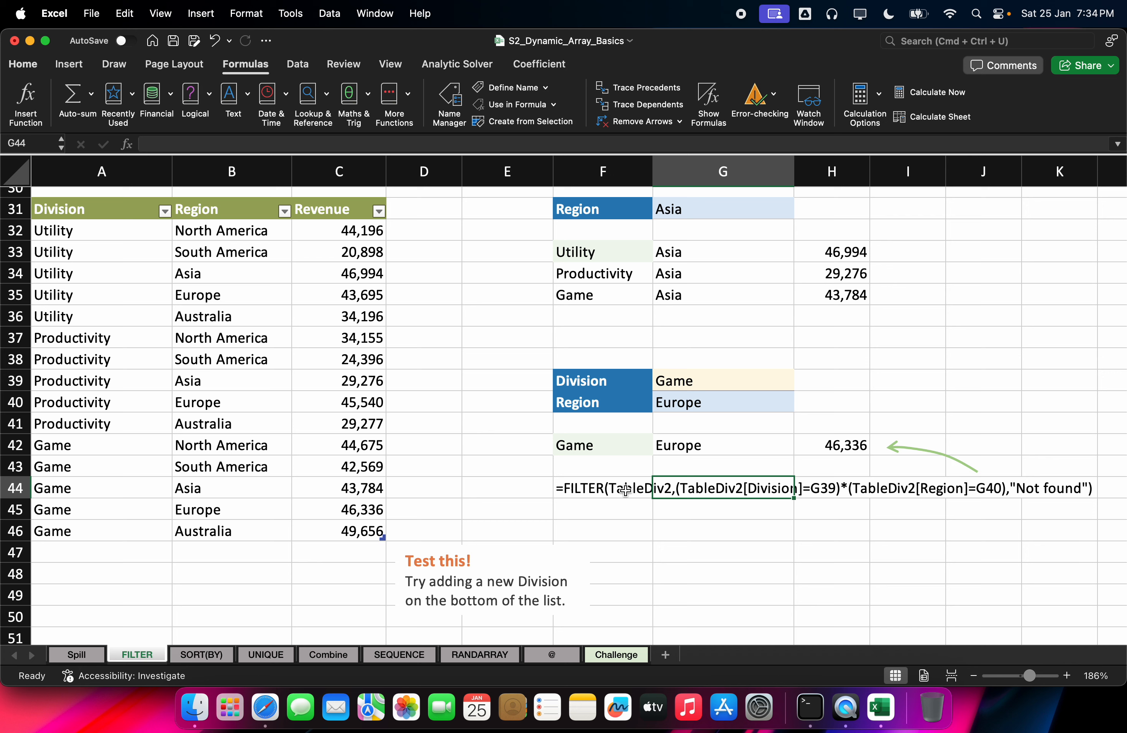
left_click(574, 492)
left_click(579, 518)
type("=fil")
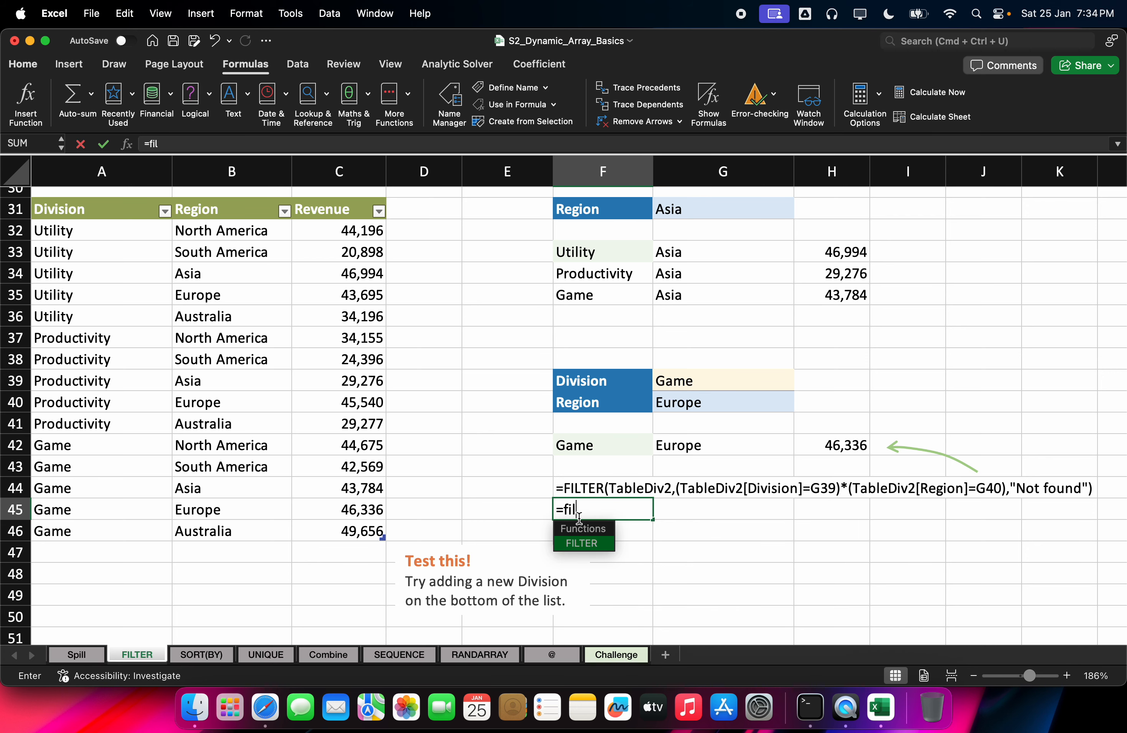
key("Tab")
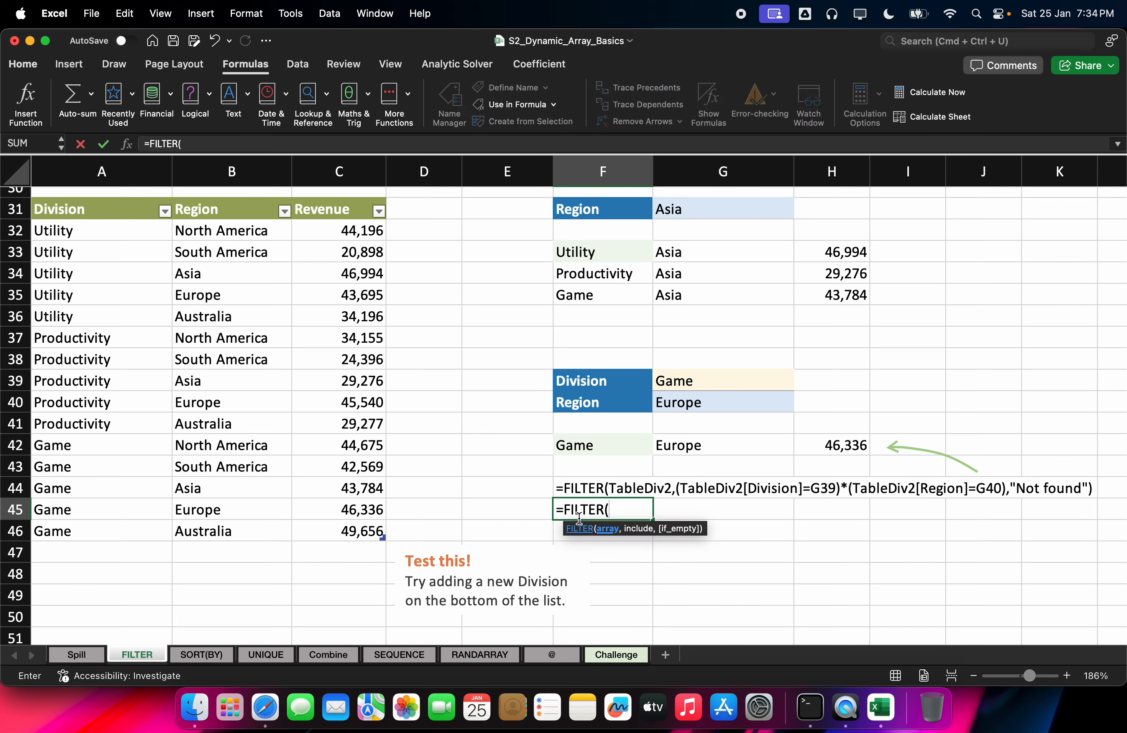
type("ta")
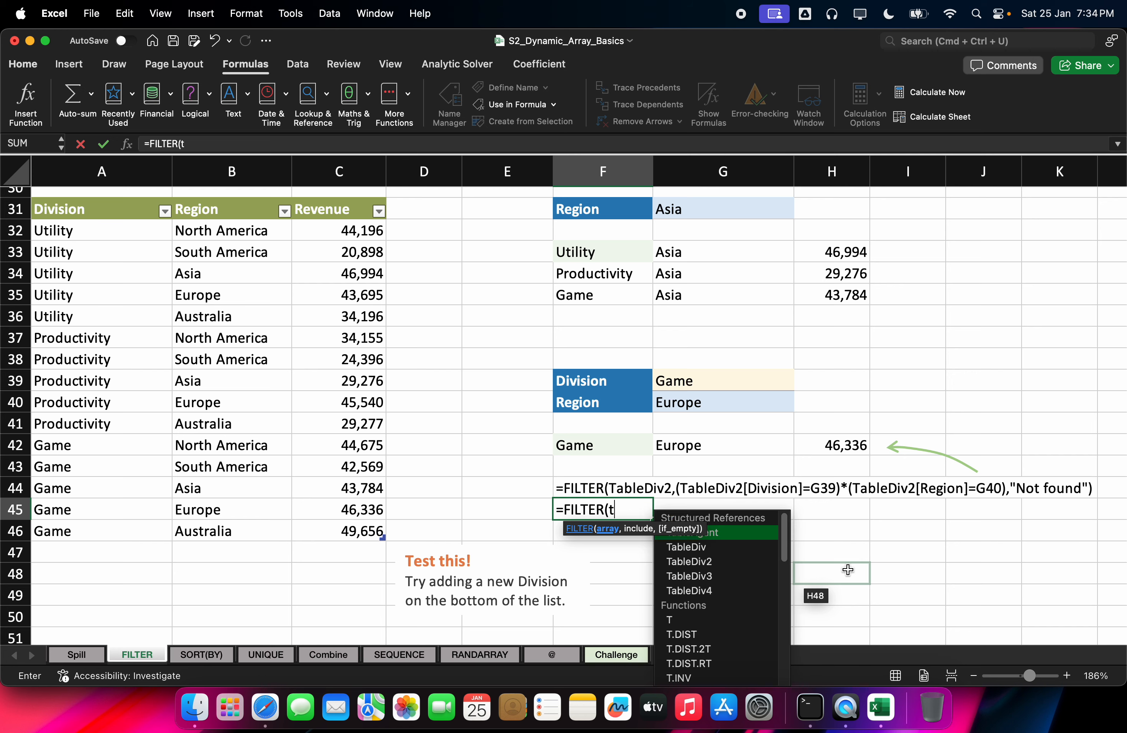
key("Down")
key("Down")
key("Tab")
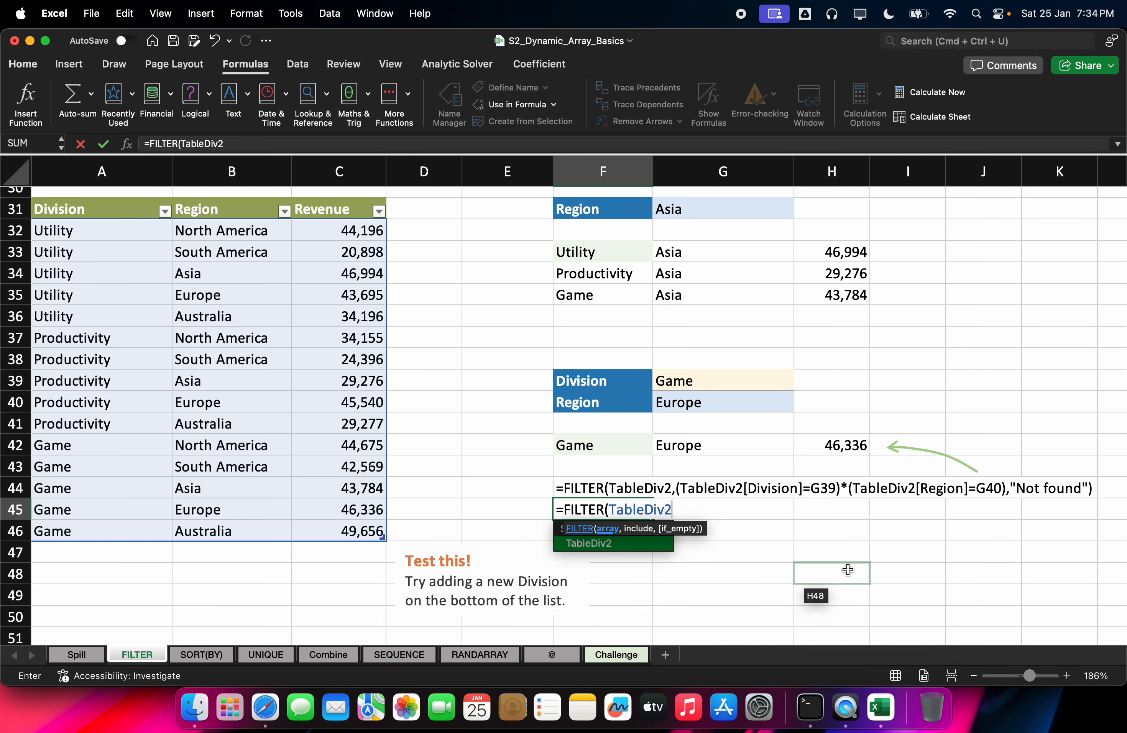
type(",")
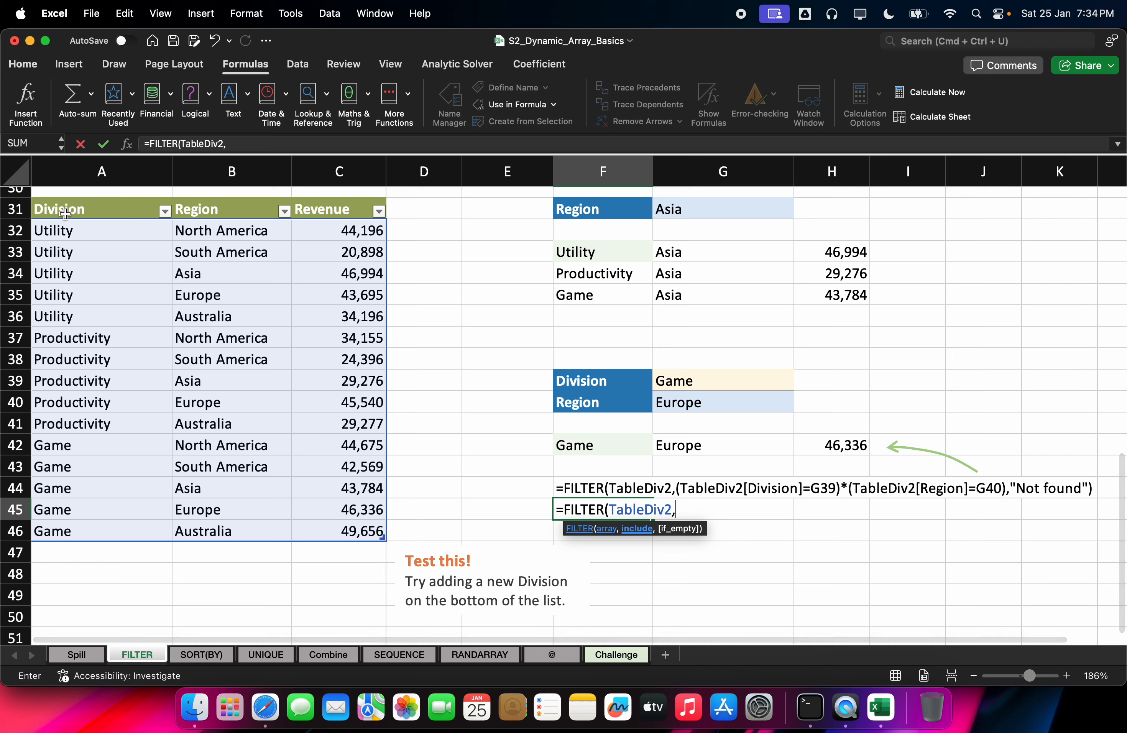
Step: Add the include condition TableDiv2[Division]=G39 and close the bracket
left_click(62, 215)
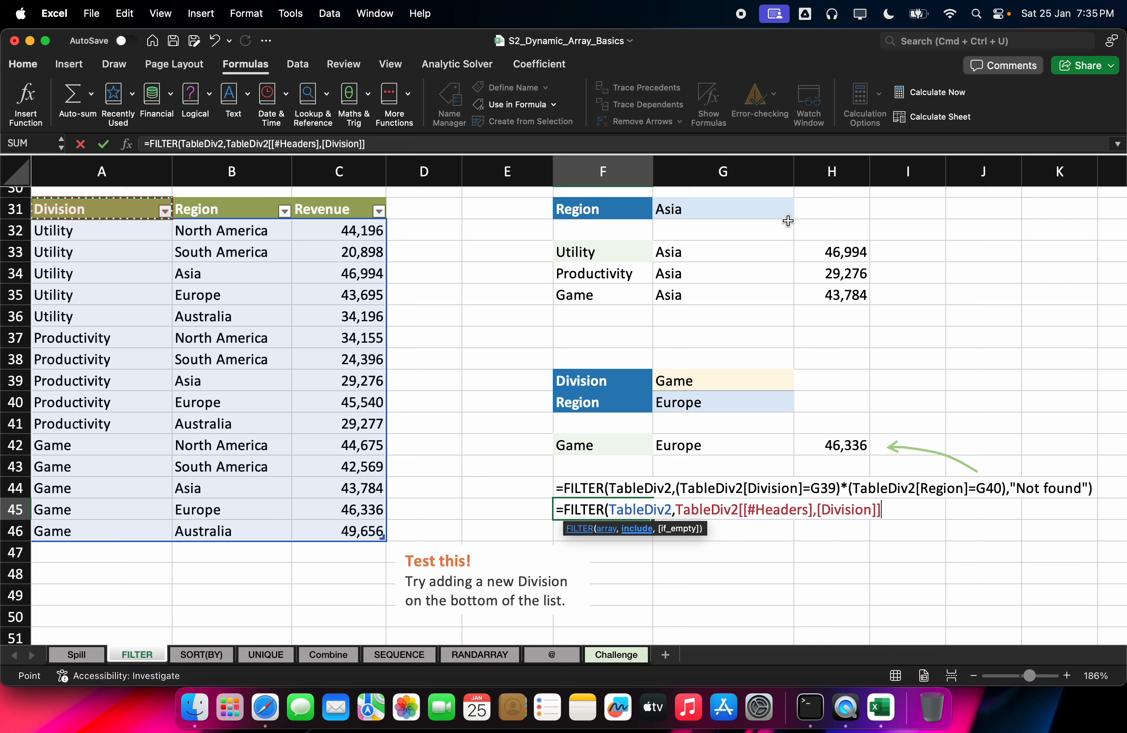
key("Down")
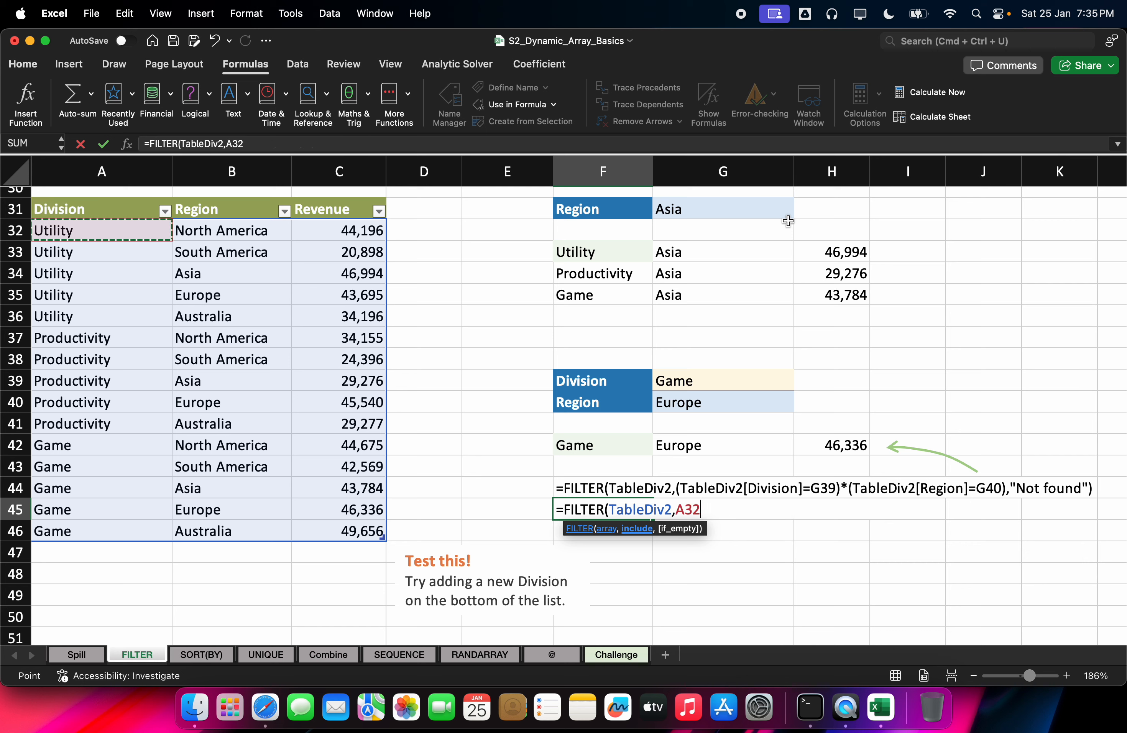
key("ctrl+shift+Down")
type("=")
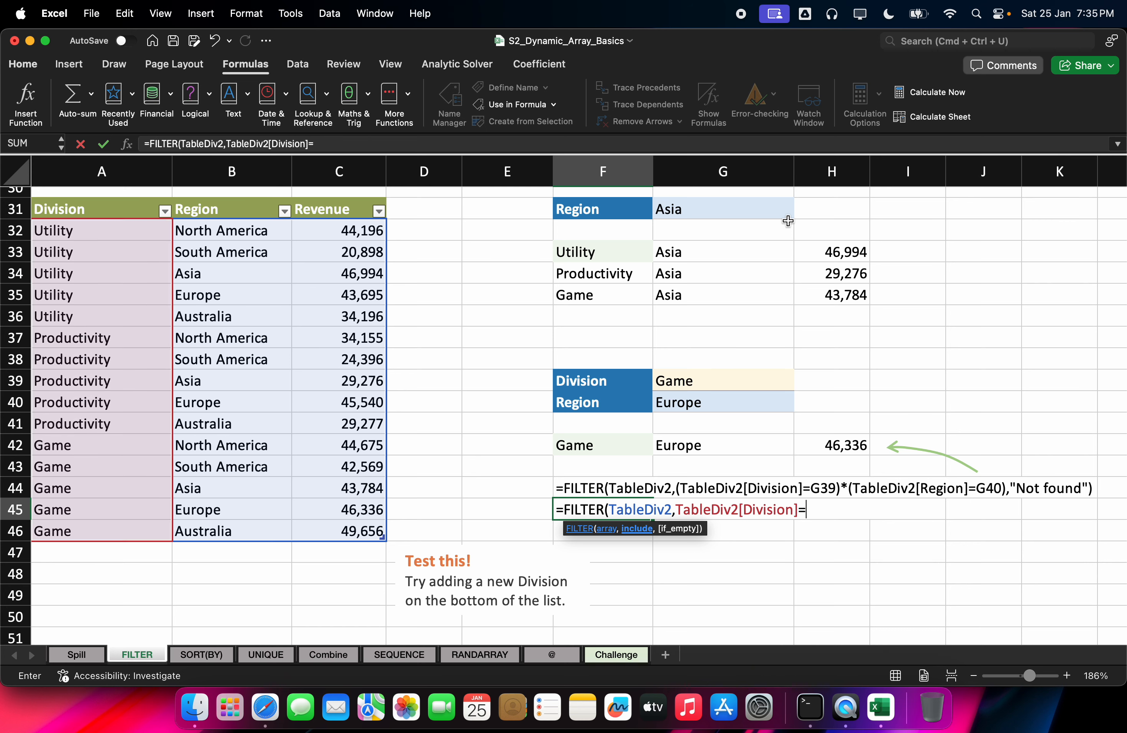
left_click(763, 378)
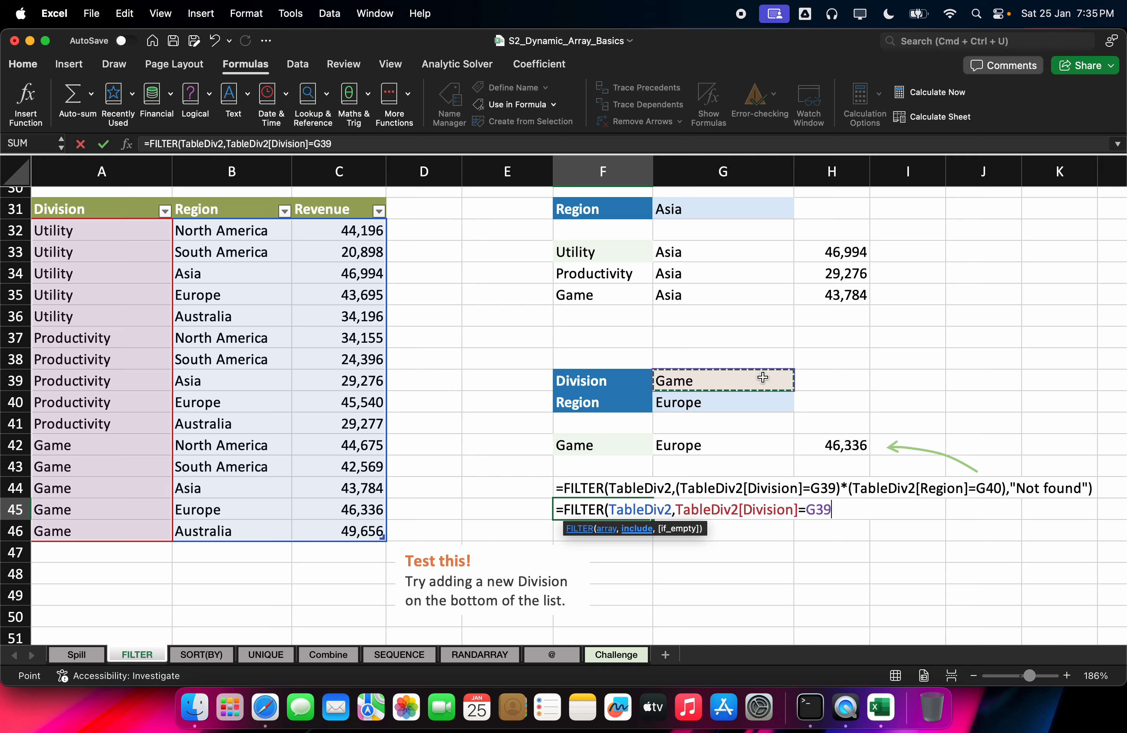
type(")")
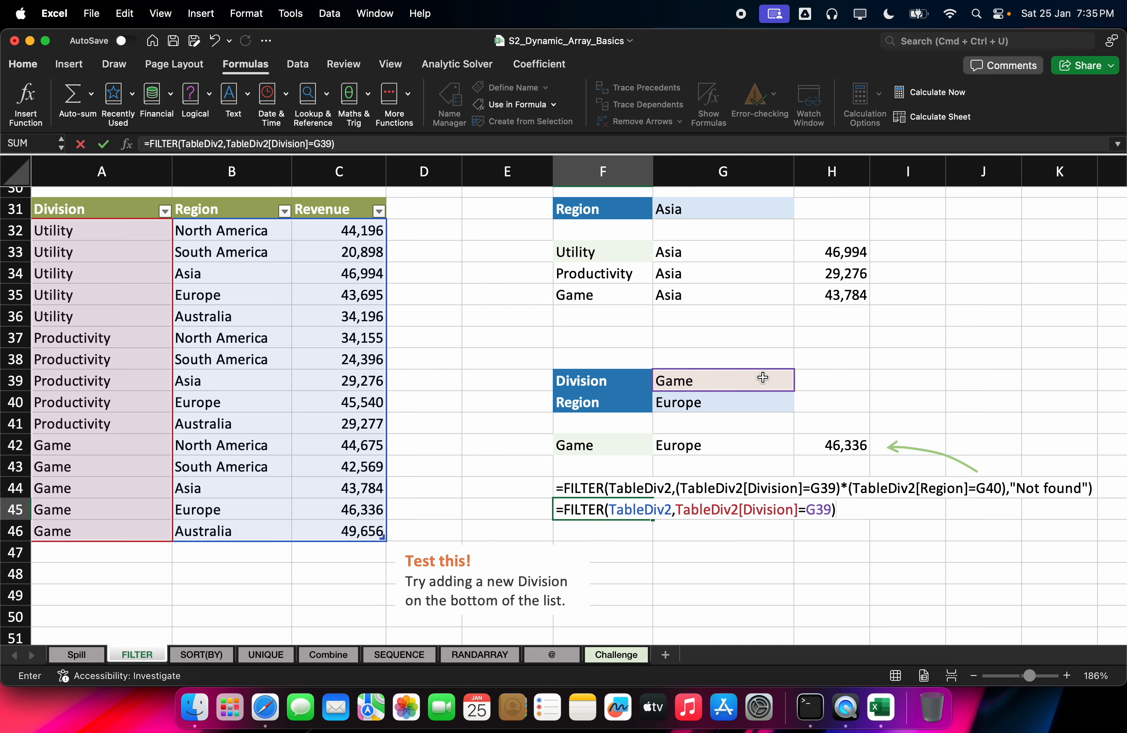
key("BackSpace")
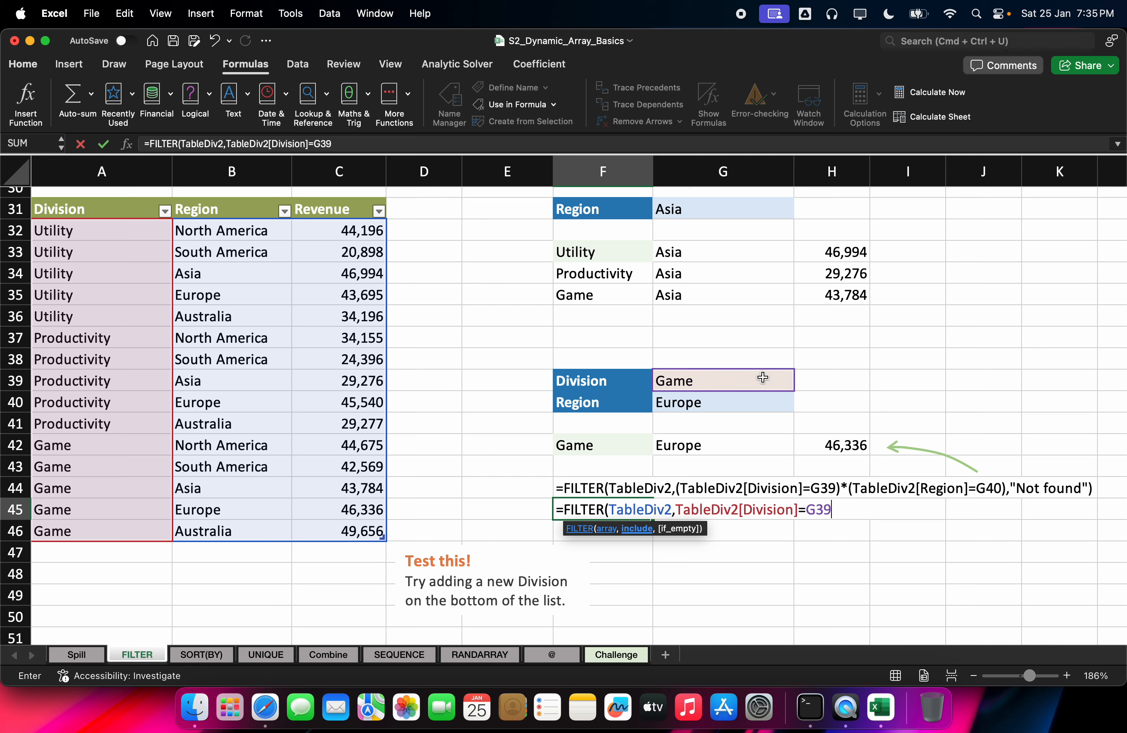
type(",")
key("BackSpace")
type(")")
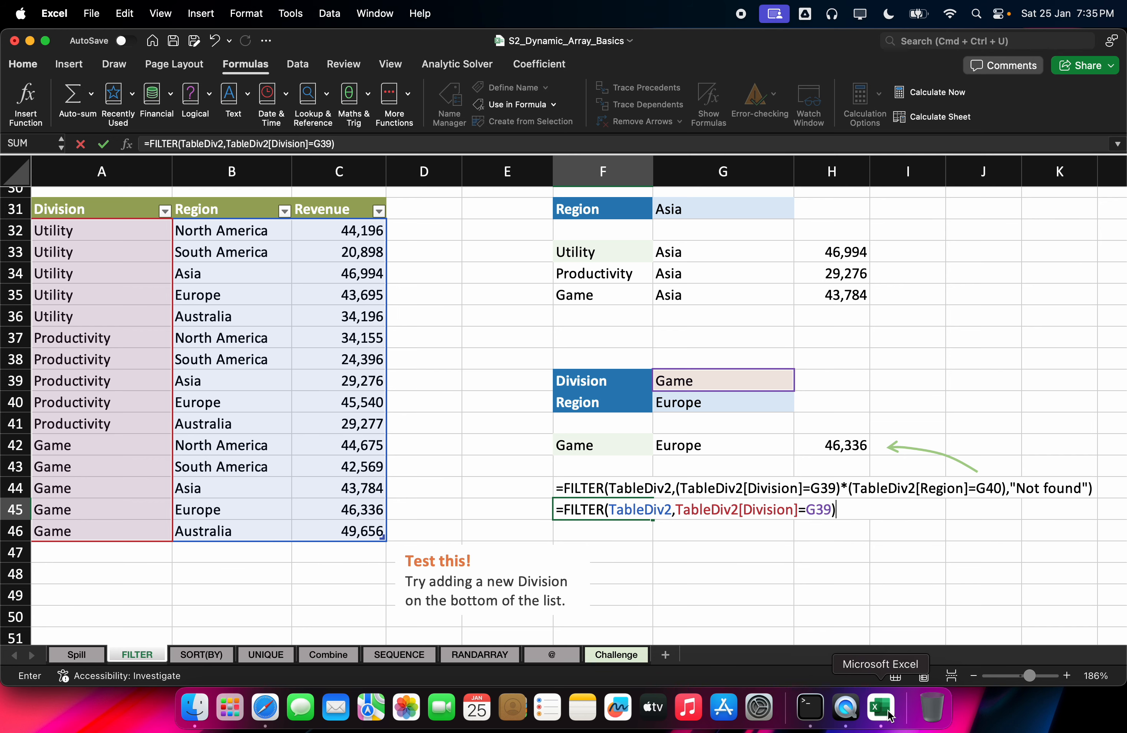
left_click(266, 708)
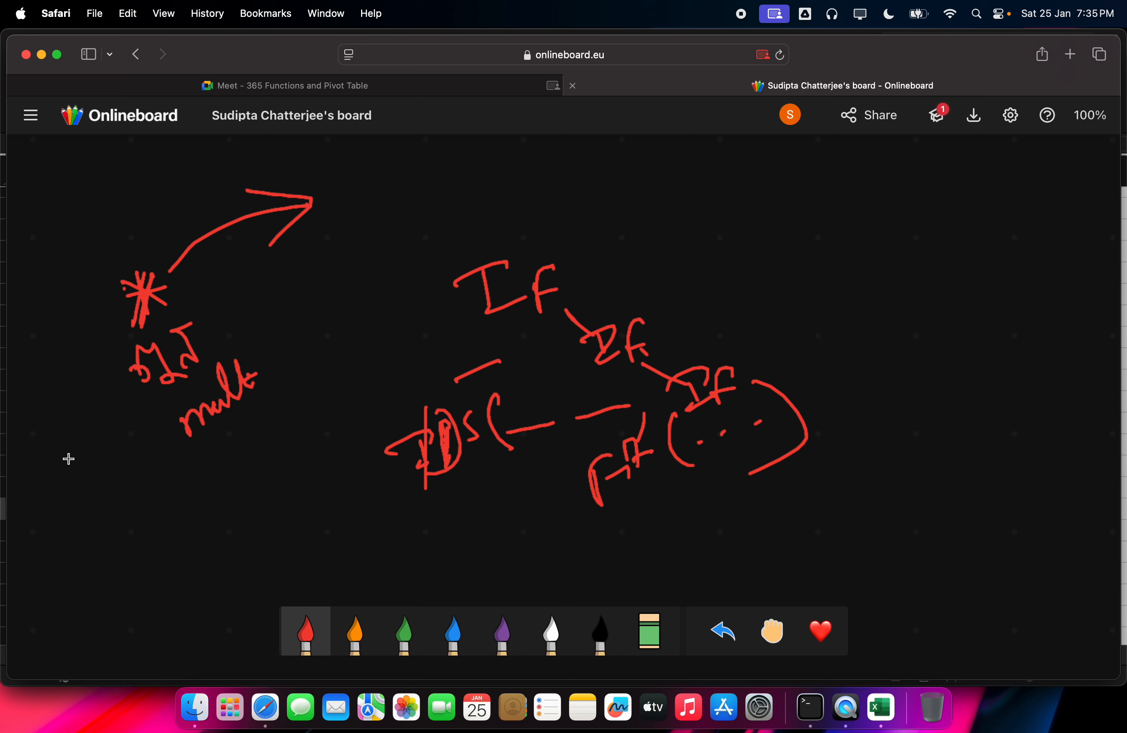
Step: Add pen notes, an extended arrow, brackets, a star and a circled F to the sketch
mouse_move(85, 506)
left_mouse_down()
mouse_move(94, 524)
mouse_move(137, 485)
mouse_move(153, 443)
mouse_move(168, 490)
mouse_move(199, 516)
mouse_move(242, 461)
left_mouse_up()
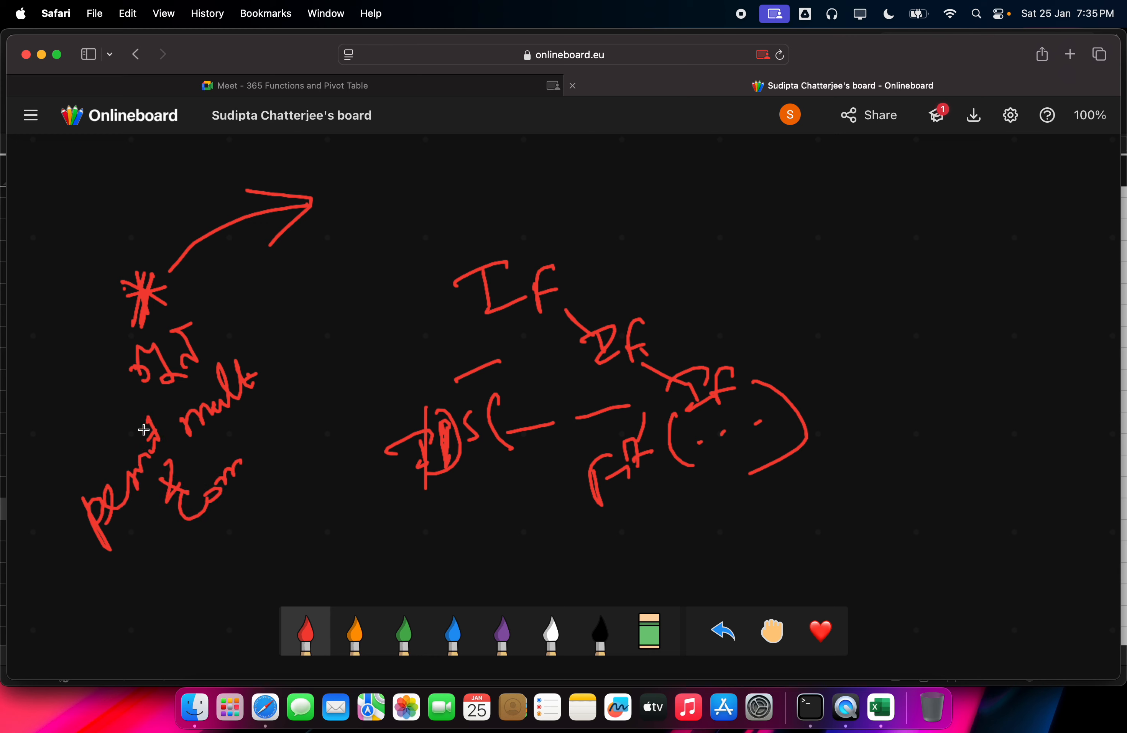
mouse_move(156, 305)
left_mouse_down()
mouse_move(209, 254)
mouse_move(454, 187)
left_mouse_up()
mouse_move(432, 170)
left_mouse_down()
mouse_move(456, 182)
mouse_move(443, 208)
left_mouse_up()
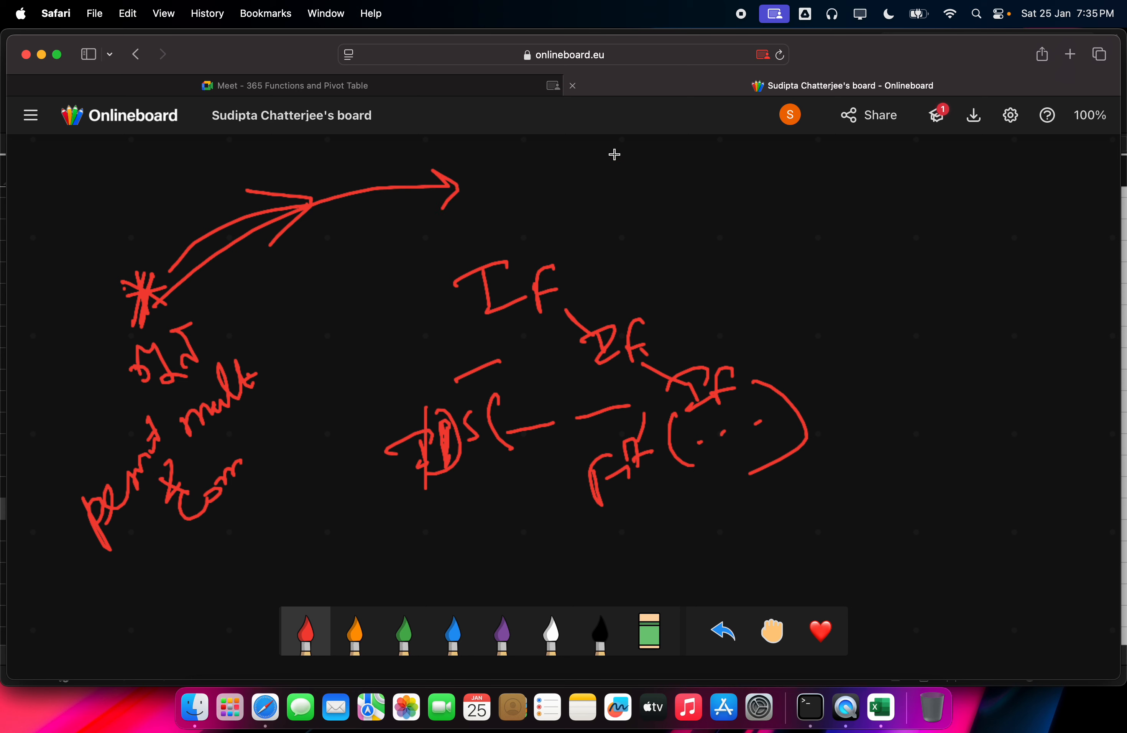
mouse_move(635, 146)
left_mouse_down()
mouse_move(590, 205)
mouse_move(609, 156)
mouse_move(627, 206)
mouse_move(739, 180)
mouse_move(729, 210)
mouse_move(783, 177)
mouse_move(820, 185)
mouse_move(794, 219)
mouse_move(831, 183)
mouse_move(804, 158)
mouse_move(810, 212)
mouse_move(794, 161)
left_mouse_up()
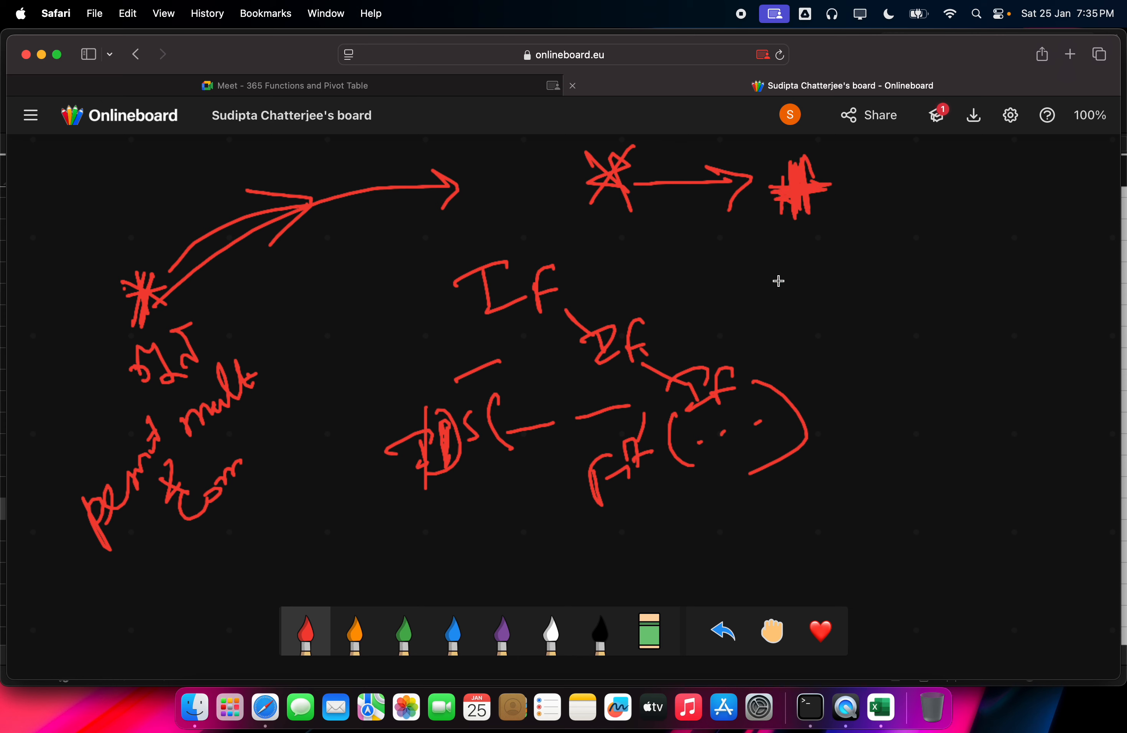
left_click_drag(739, 251, 751, 357)
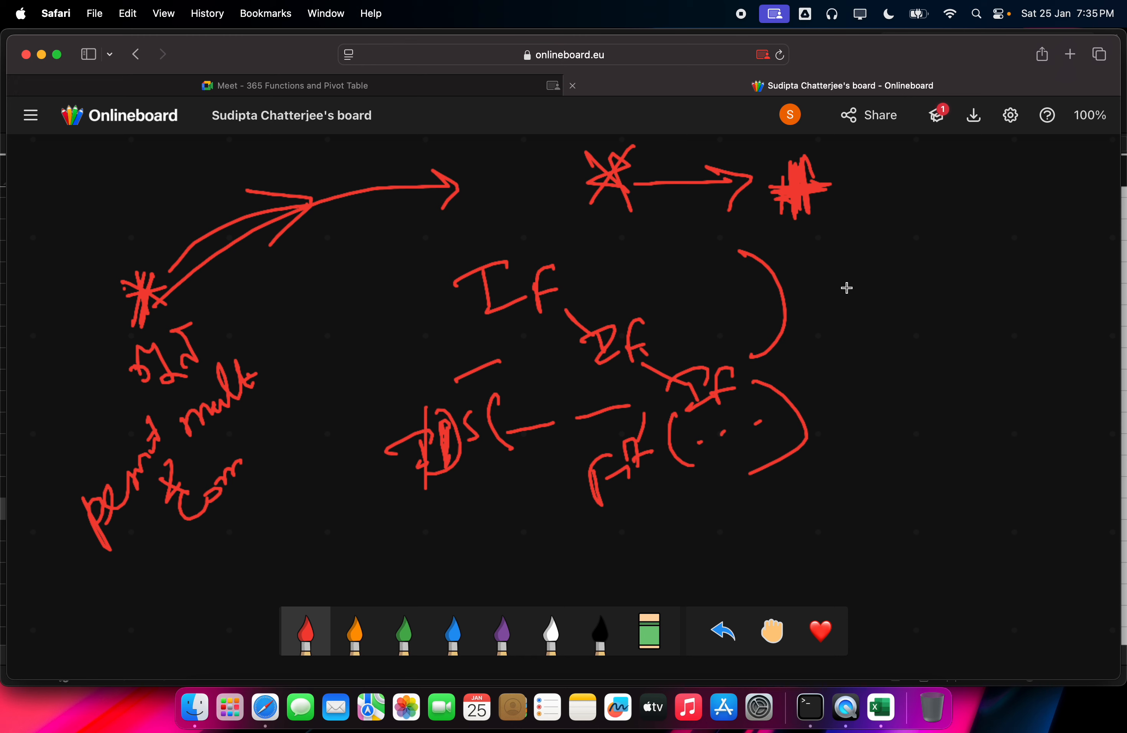
mouse_move(848, 268)
left_mouse_down()
mouse_move(825, 307)
mouse_move(852, 309)
mouse_move(869, 286)
left_mouse_up()
left_click_drag(900, 237, 936, 326)
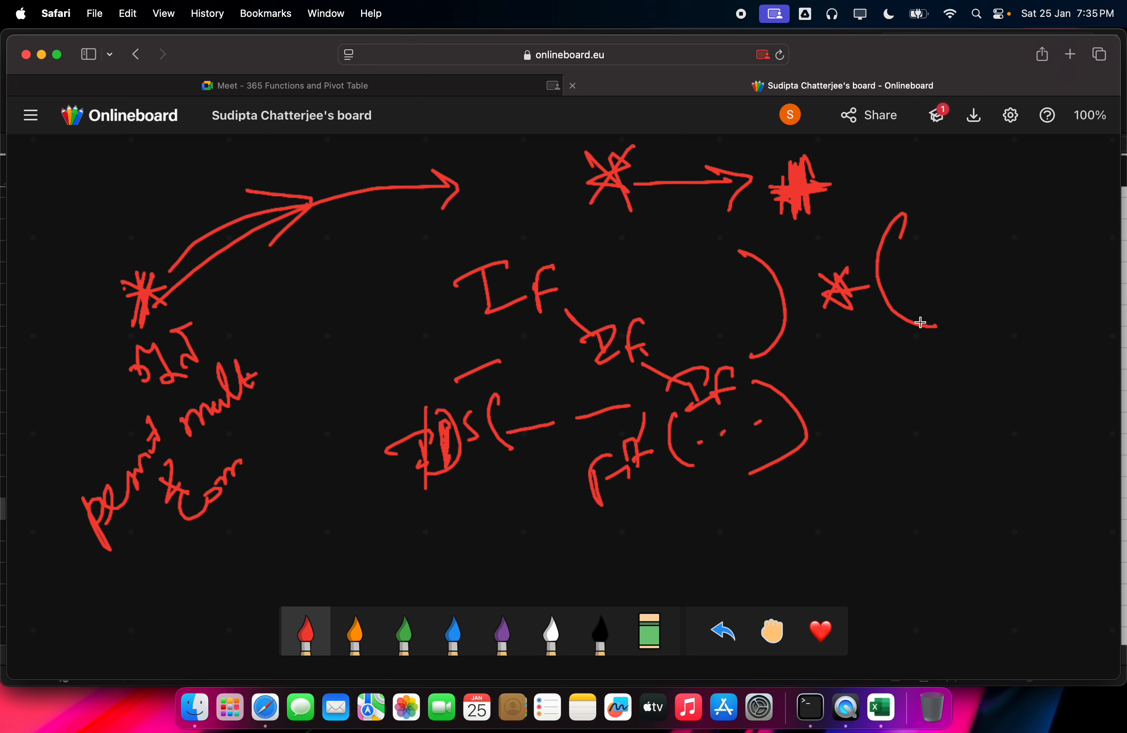
mouse_move(702, 327)
left_mouse_down()
mouse_move(723, 279)
mouse_move(725, 298)
mouse_move(741, 294)
left_mouse_up()
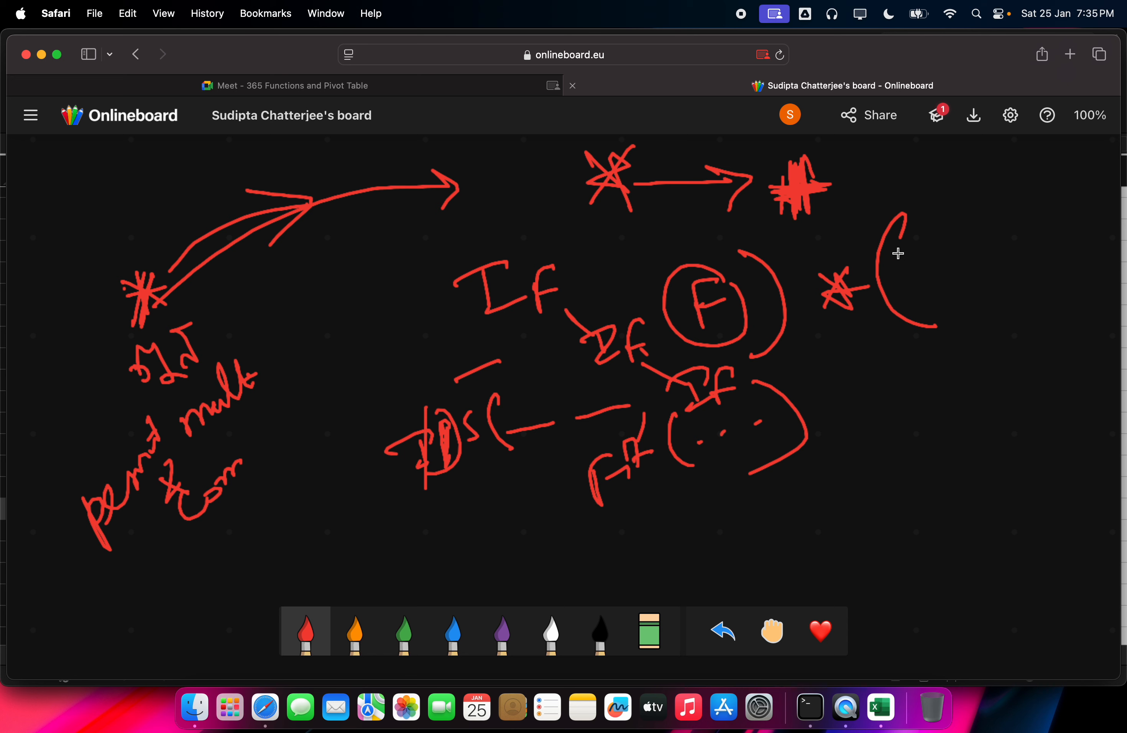
left_click_drag(898, 254, 899, 275)
mouse_move(899, 227)
left_mouse_down()
mouse_move(916, 228)
mouse_move(920, 254)
left_mouse_up()
mouse_move(888, 220)
left_mouse_down()
mouse_move(945, 229)
mouse_move(893, 217)
left_mouse_up()
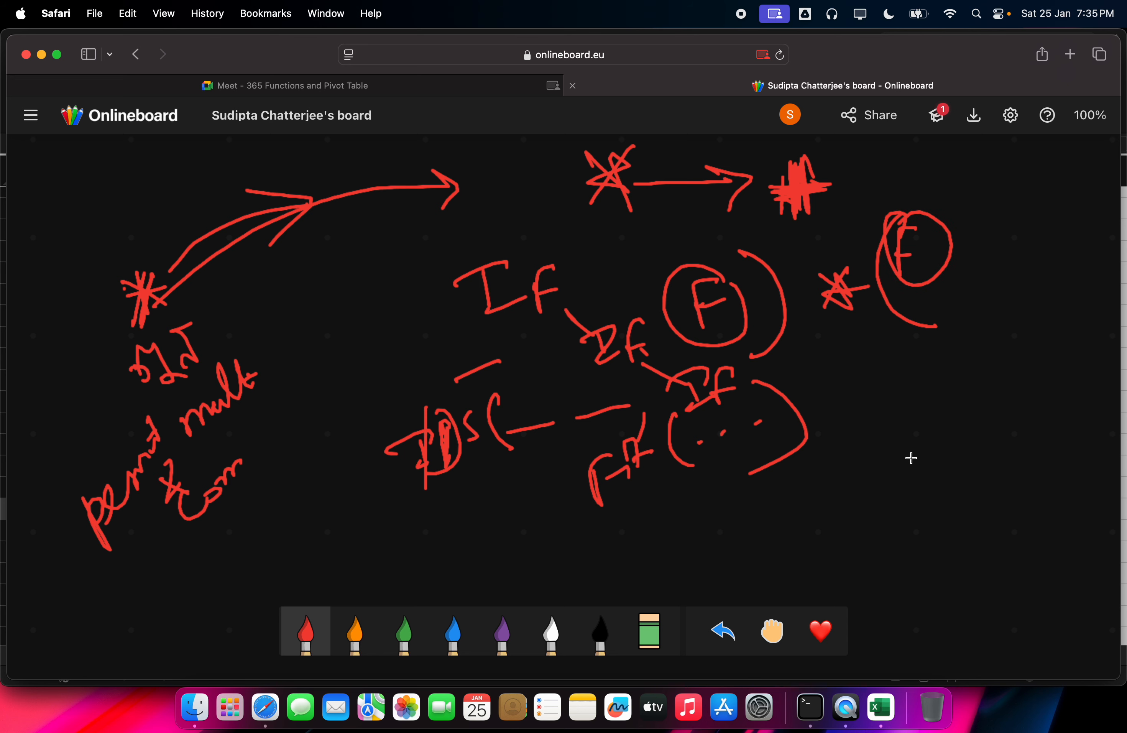
Step: Draw three overlapping circles labelled F1, F2 and F3, shading their shared overlap
mouse_move(910, 428)
left_mouse_down()
mouse_move(953, 551)
mouse_move(893, 443)
left_mouse_up()
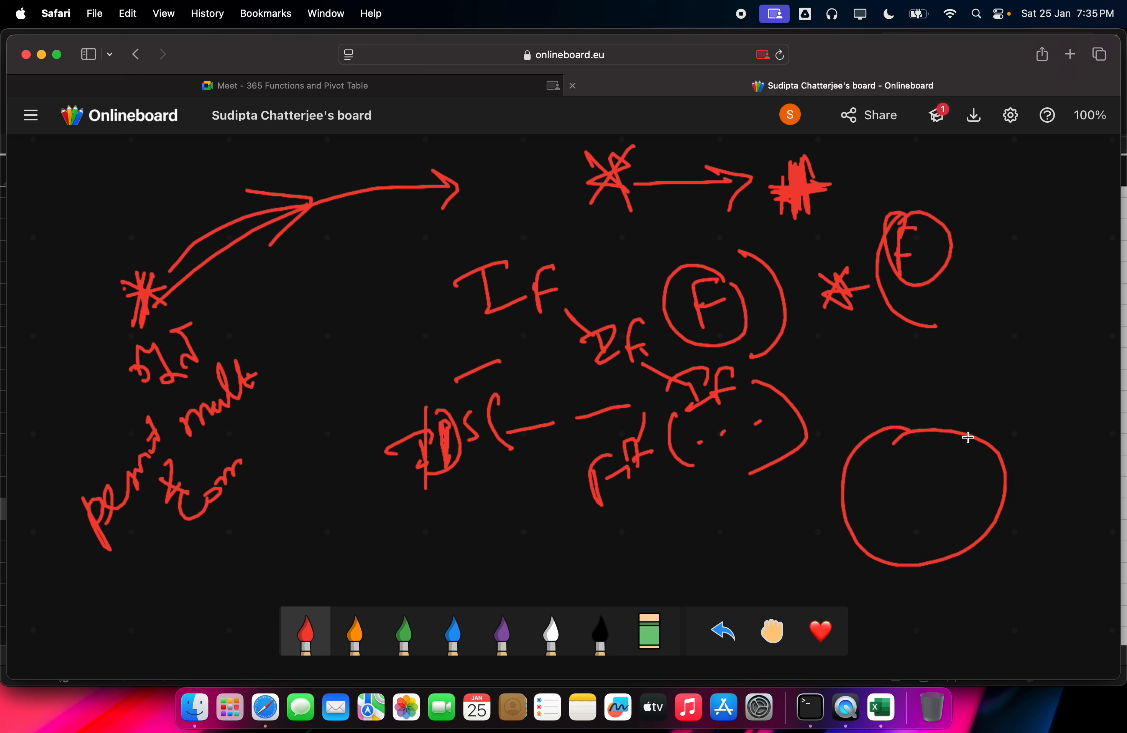
mouse_move(1010, 379)
left_mouse_down()
mouse_move(972, 471)
mouse_move(1074, 385)
mouse_move(998, 390)
left_mouse_up()
mouse_move(983, 436)
left_mouse_down()
mouse_move(986, 476)
mouse_move(995, 447)
mouse_move(1000, 486)
mouse_move(1002, 469)
mouse_move(983, 476)
mouse_move(1010, 487)
mouse_move(1006, 495)
mouse_move(989, 502)
mouse_move(978, 469)
left_mouse_up()
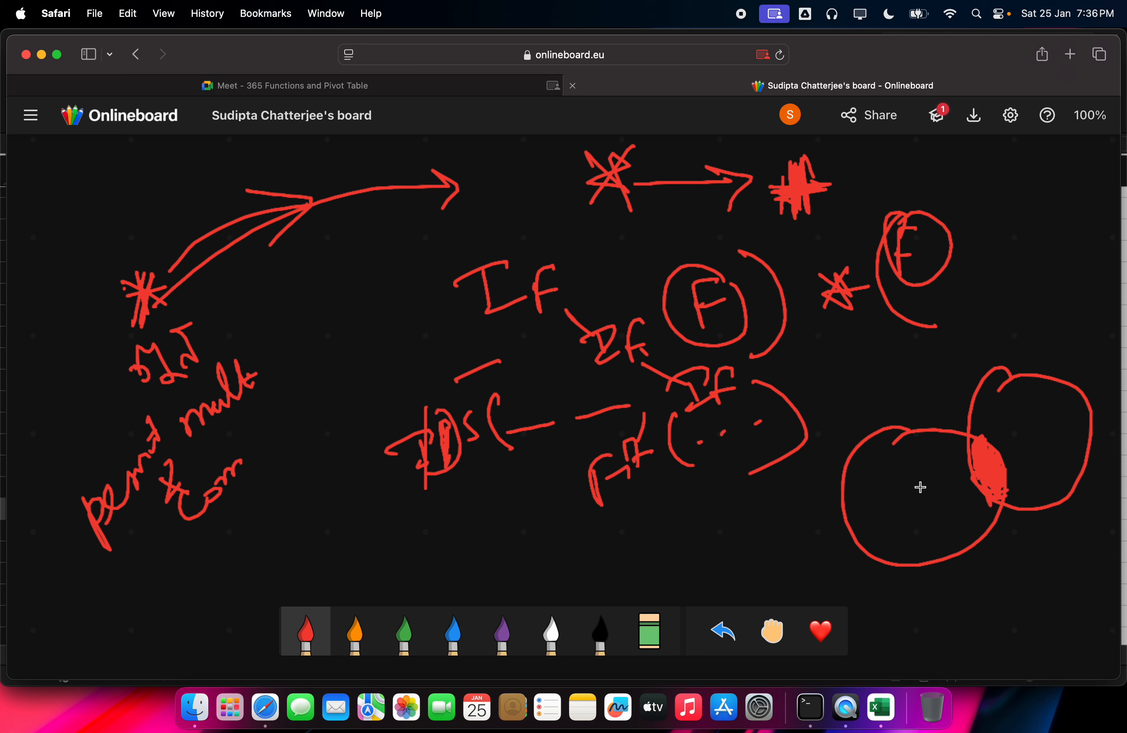
mouse_move(914, 532)
left_mouse_down()
mouse_move(901, 478)
mouse_move(919, 501)
mouse_move(965, 499)
mouse_move(1005, 428)
mouse_move(1033, 418)
left_mouse_up()
mouse_move(1009, 457)
left_mouse_down()
mouse_move(1031, 449)
mouse_move(1053, 479)
left_mouse_up()
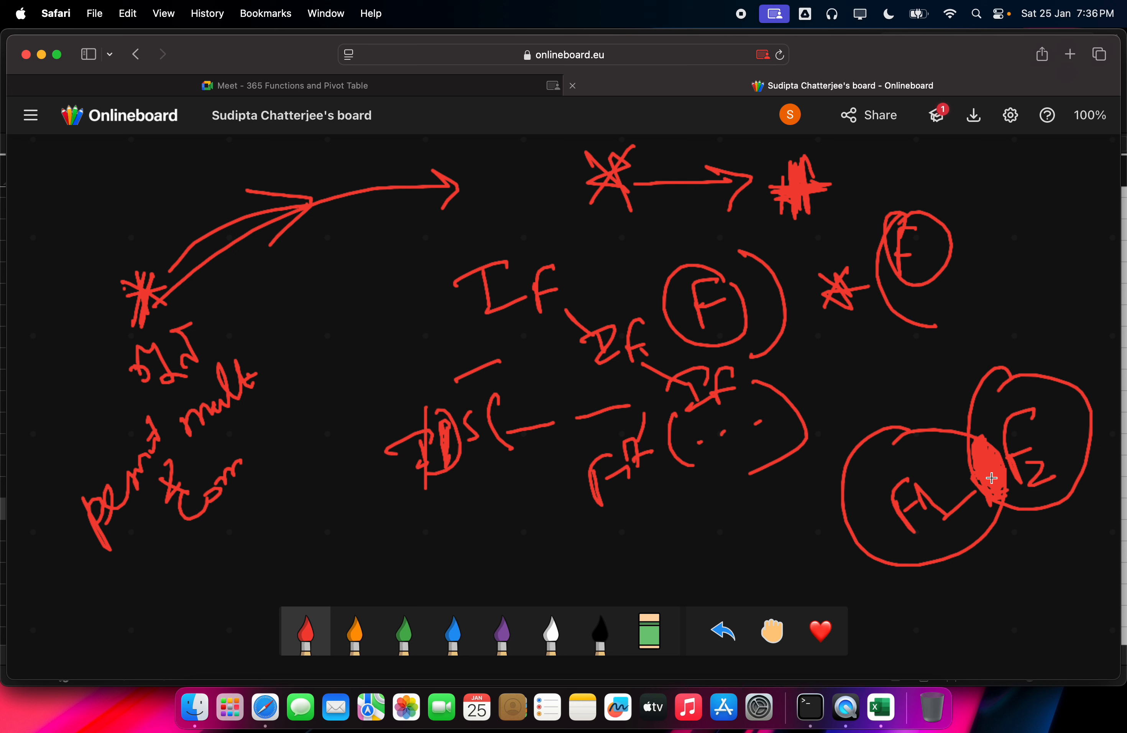
mouse_move(1001, 510)
left_mouse_down()
mouse_move(1012, 542)
mouse_move(1050, 555)
left_mouse_up()
mouse_move(979, 415)
left_mouse_down()
mouse_move(875, 418)
mouse_move(1014, 431)
mouse_move(974, 445)
mouse_move(980, 419)
mouse_move(976, 432)
mouse_move(982, 422)
mouse_move(994, 449)
mouse_move(995, 438)
left_mouse_up()
mouse_move(926, 398)
left_mouse_down()
mouse_move(928, 410)
mouse_move(948, 367)
left_mouse_up()
mouse_move(935, 393)
left_mouse_down()
mouse_move(977, 397)
mouse_move(969, 402)
left_mouse_up()
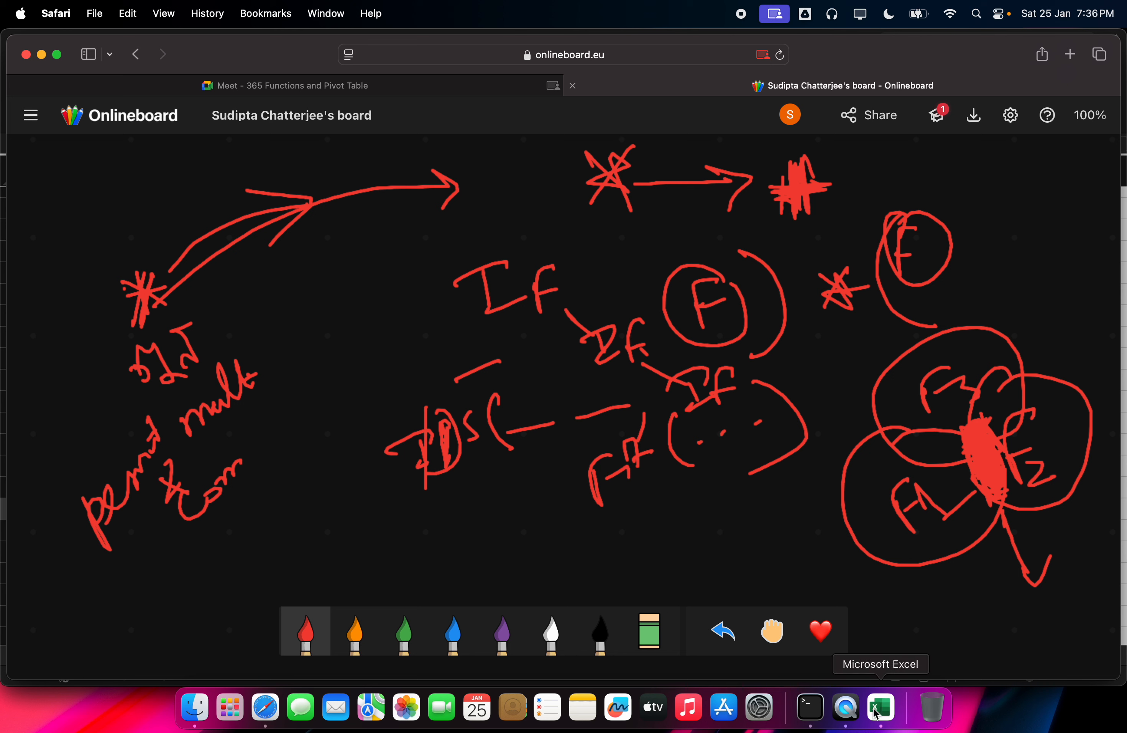
left_click(879, 709)
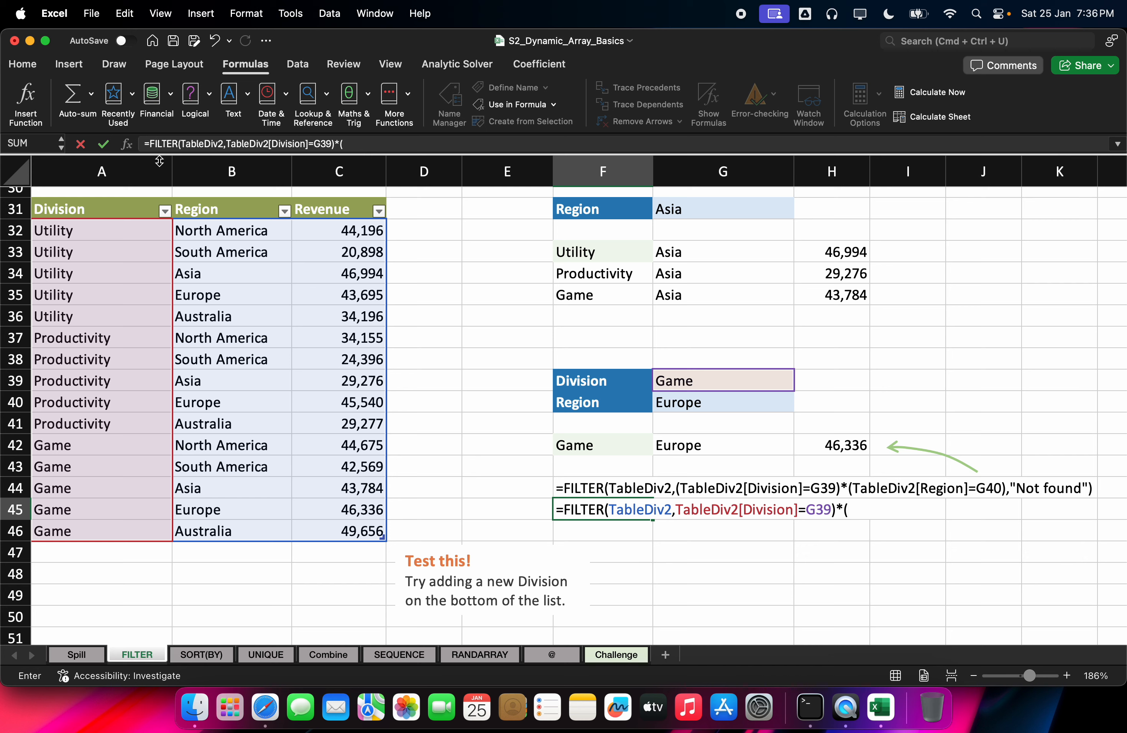
Step: Multiply F45's FILTER by (TableDiv2[Region]=G40) and enter it, yielding #VALUE! and #N/A errors
left_click(200, 234)
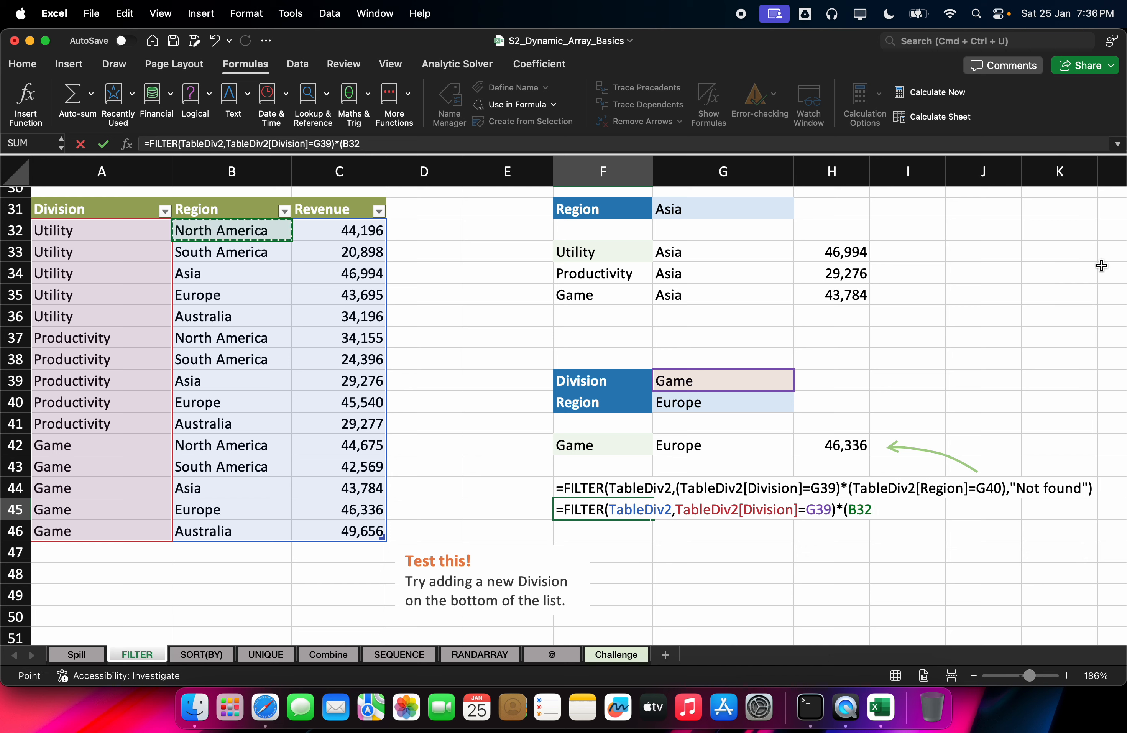
key("super+shift+Down")
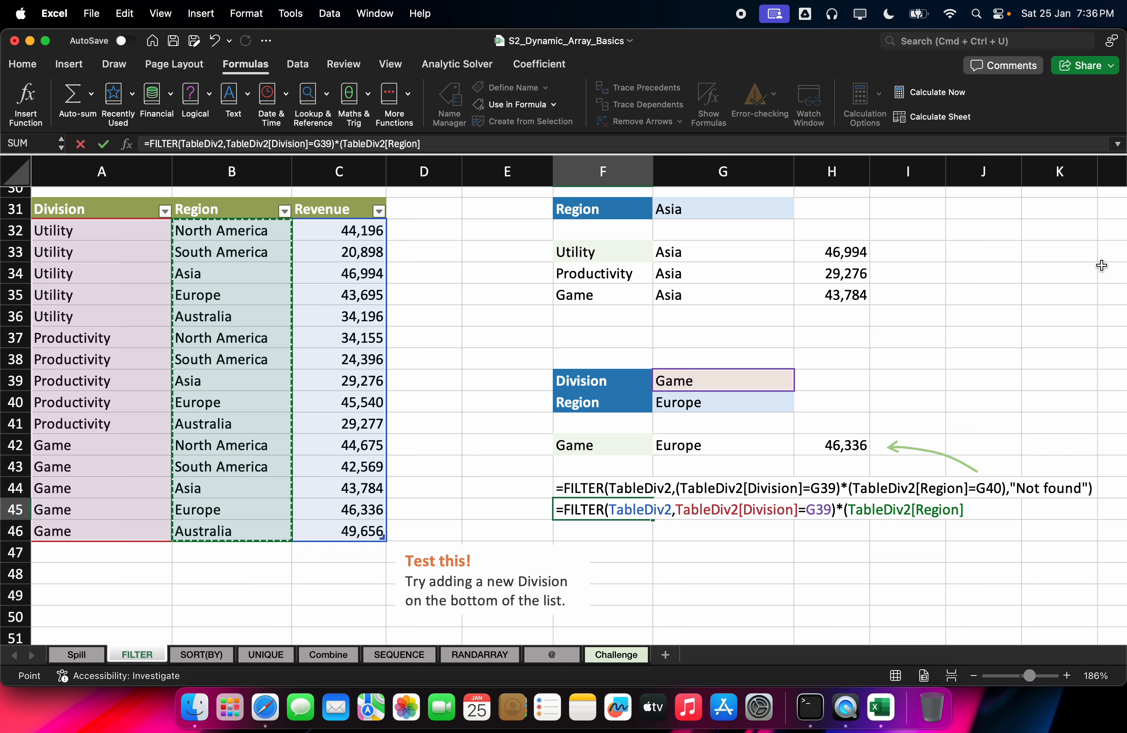
type("=")
key("Up")
key("Up")
key("Up")
key("Up")
key("Up")
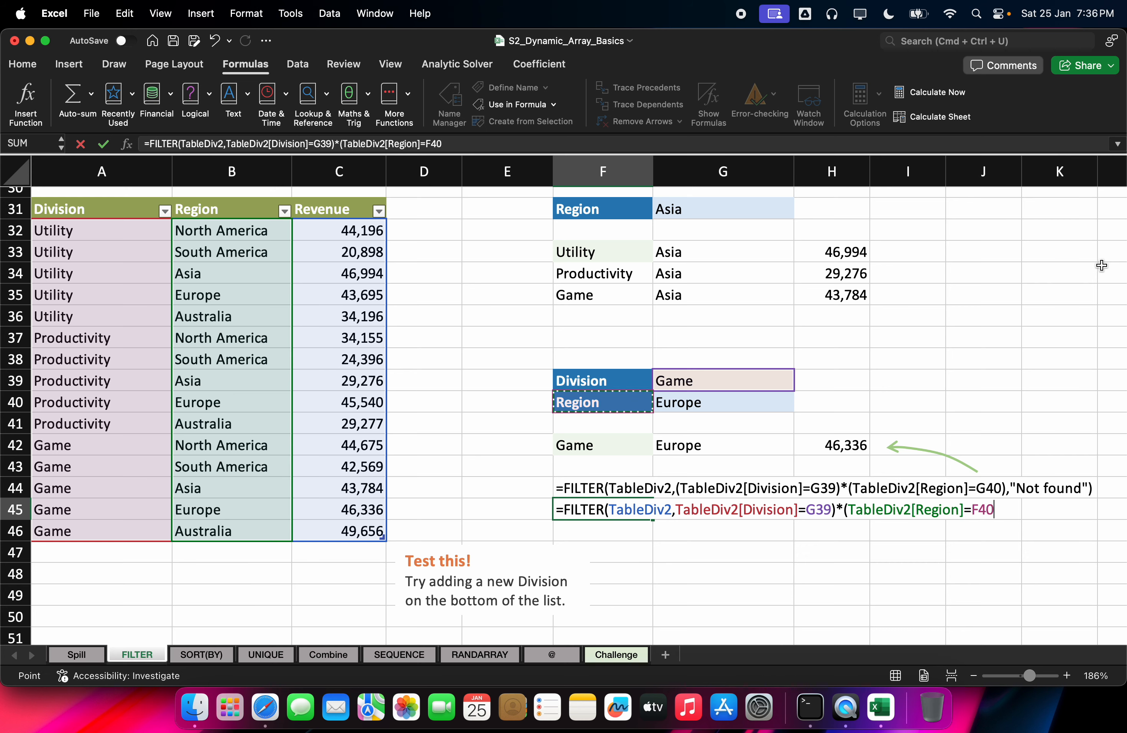
key("Right")
type(")")
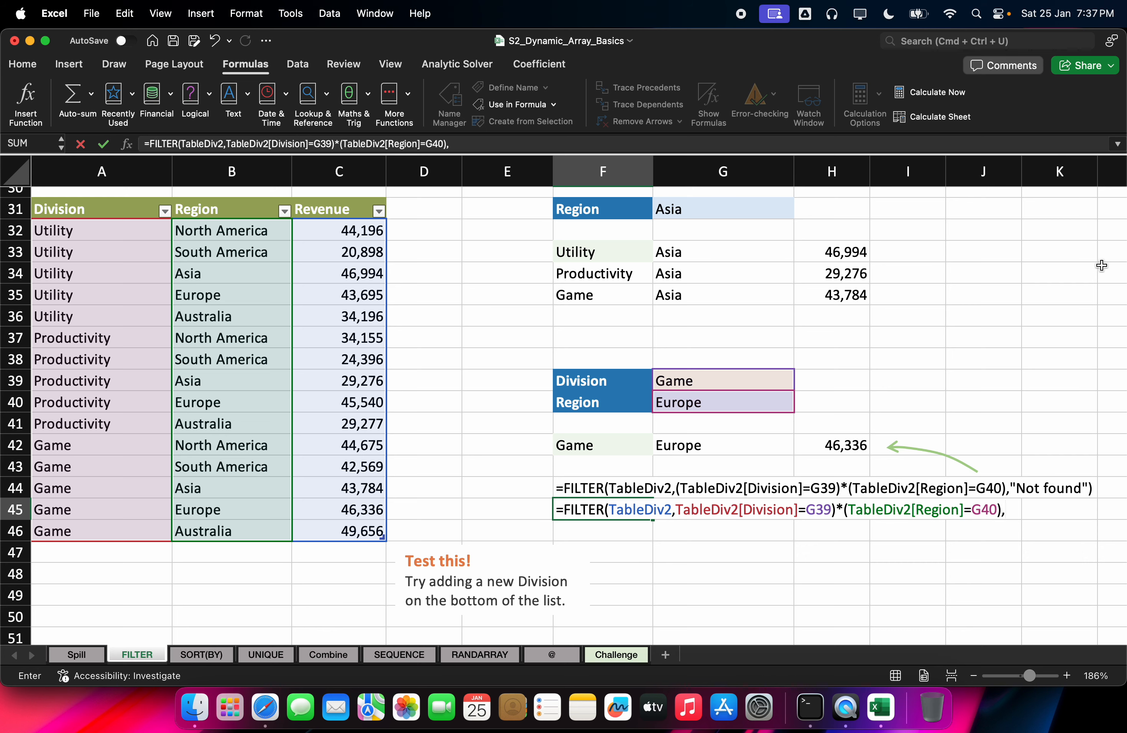
type(",\"N")
key("BackSpace")
key("BackSpace")
key("BackSpace")
key("Return")
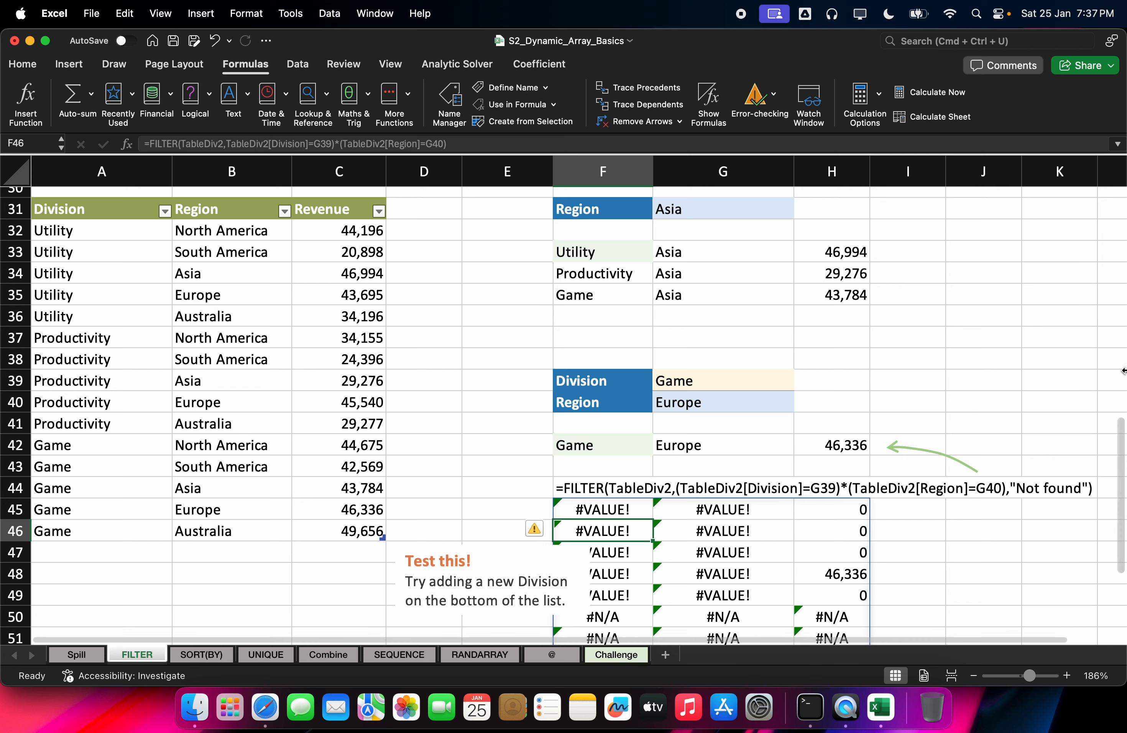
Step: Add a "Not found" fallback and regroup brackets so Division and Region conditions multiply inside the include argument
double_click(623, 503)
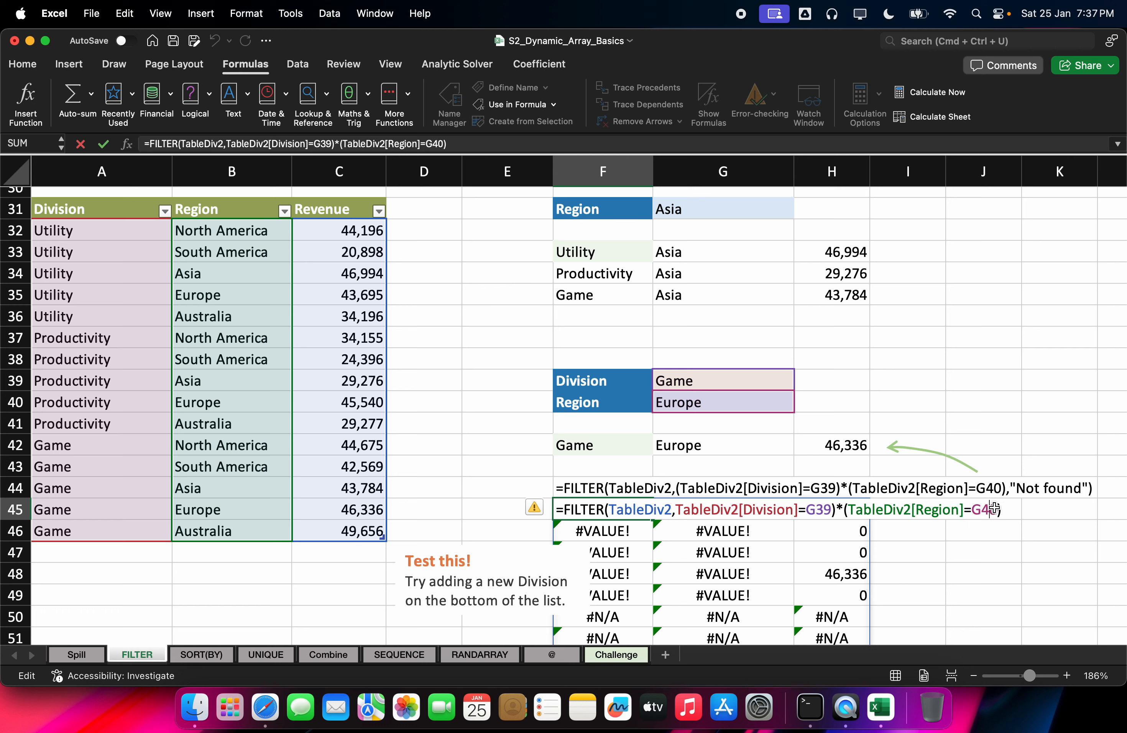
type(",")
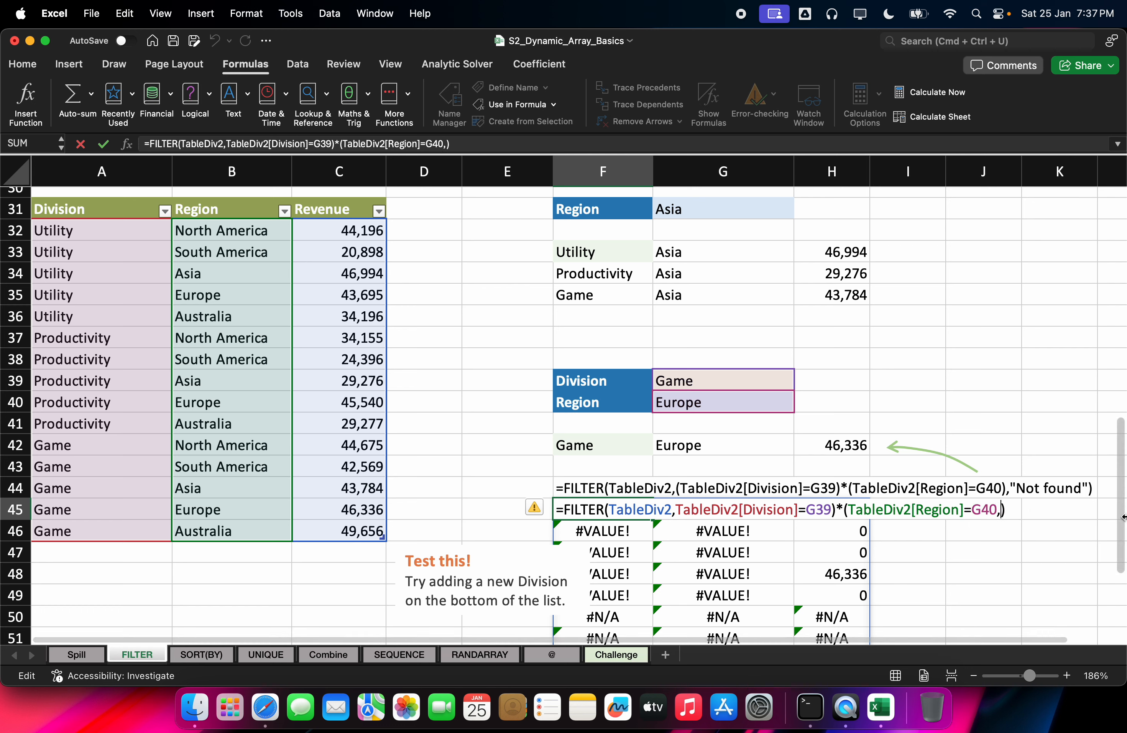
type("\"")
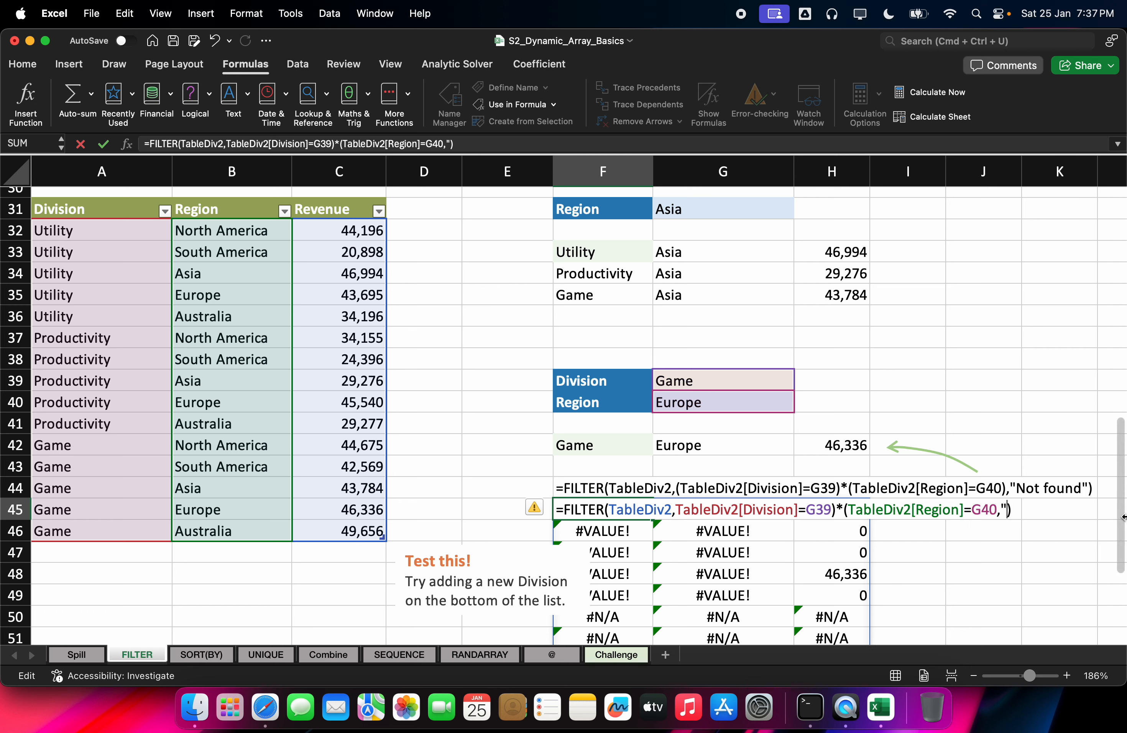
type("Not found")
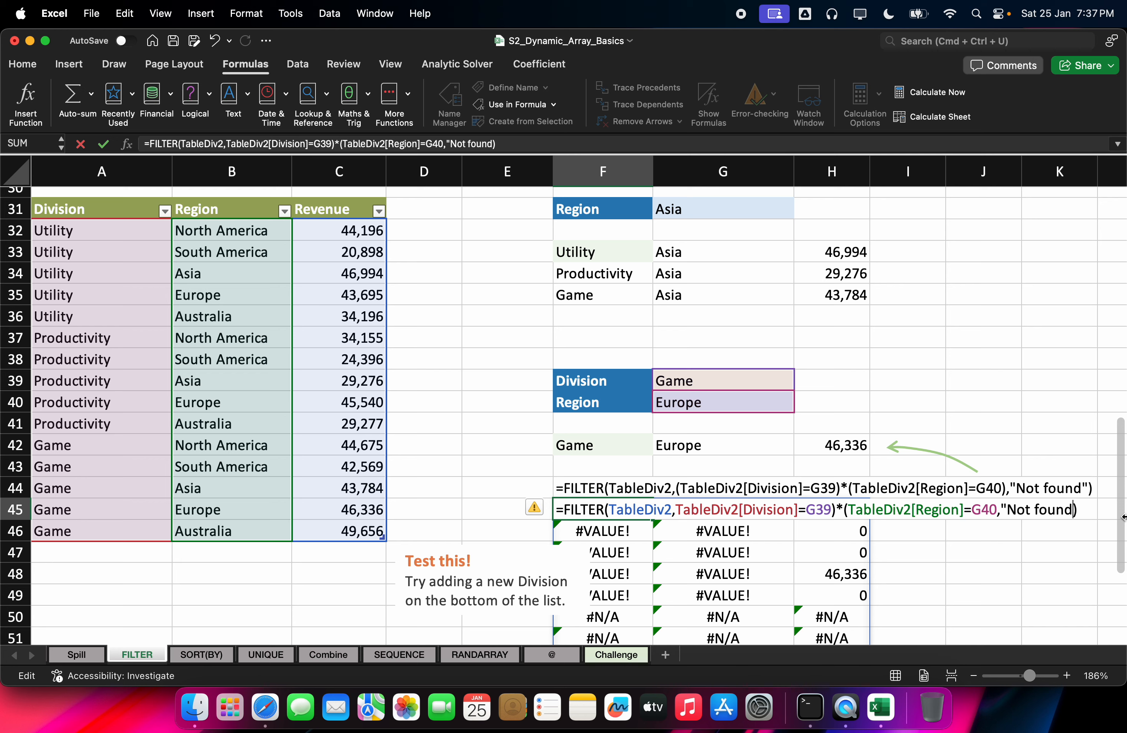
type("\"")
key("Return")
key("Return")
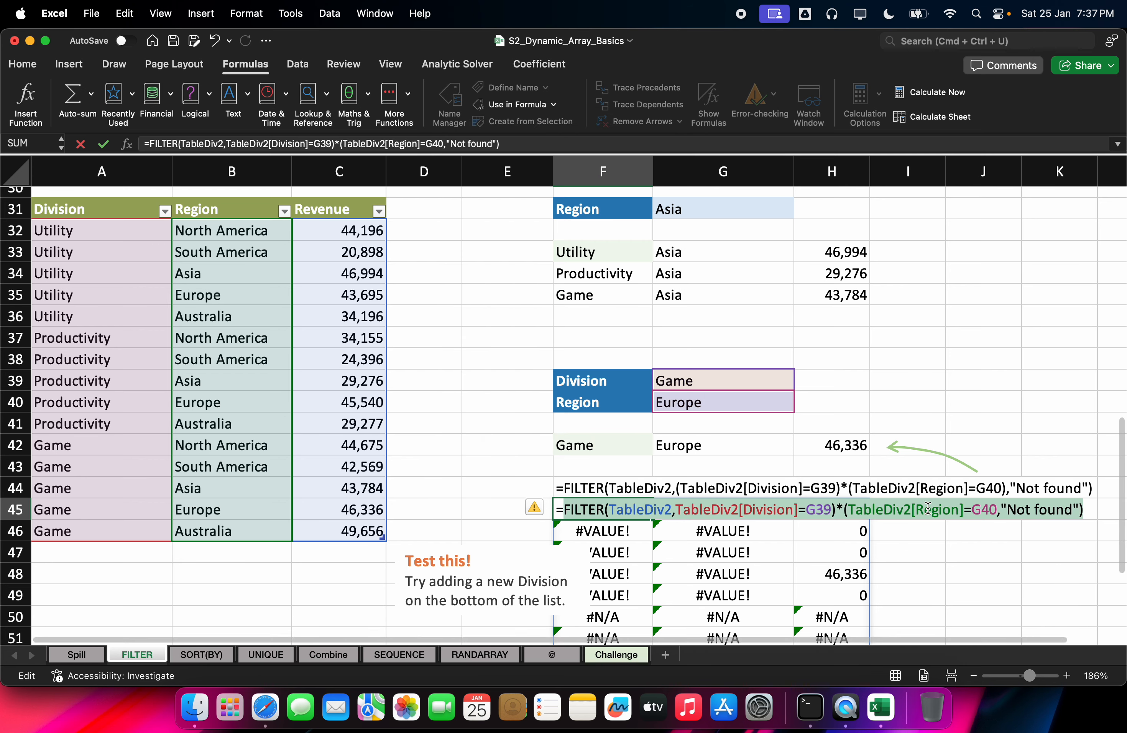
left_click(997, 510)
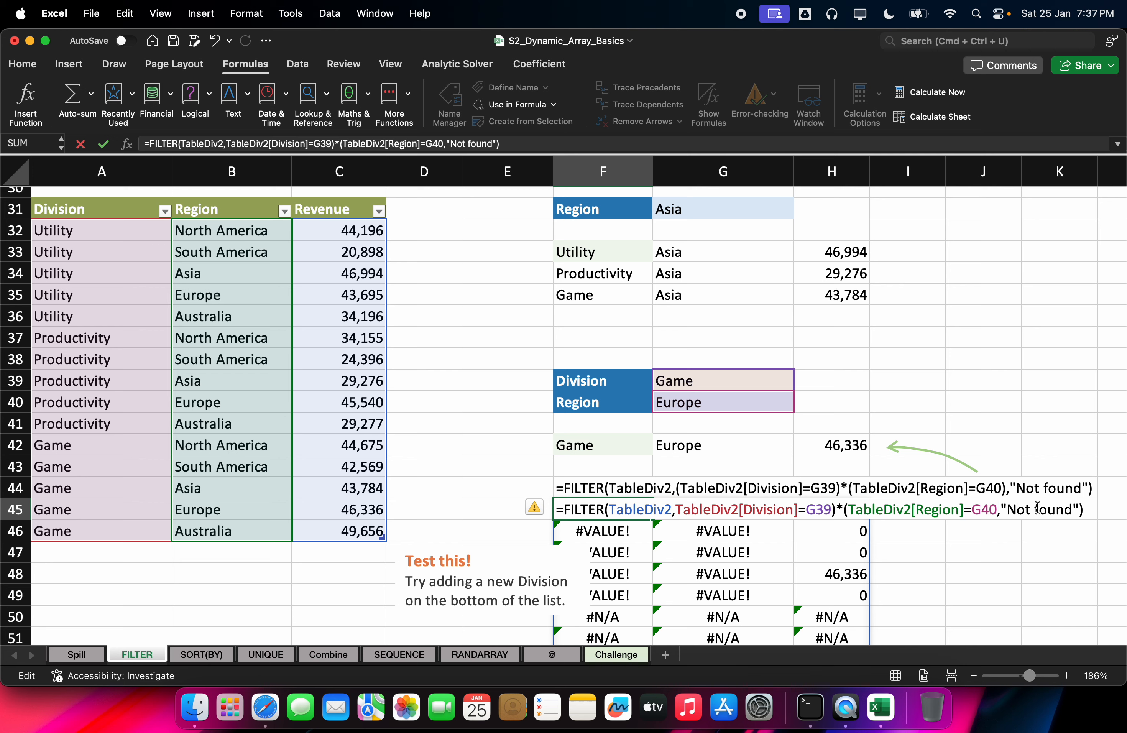
type(")")
key("Return")
key("Return")
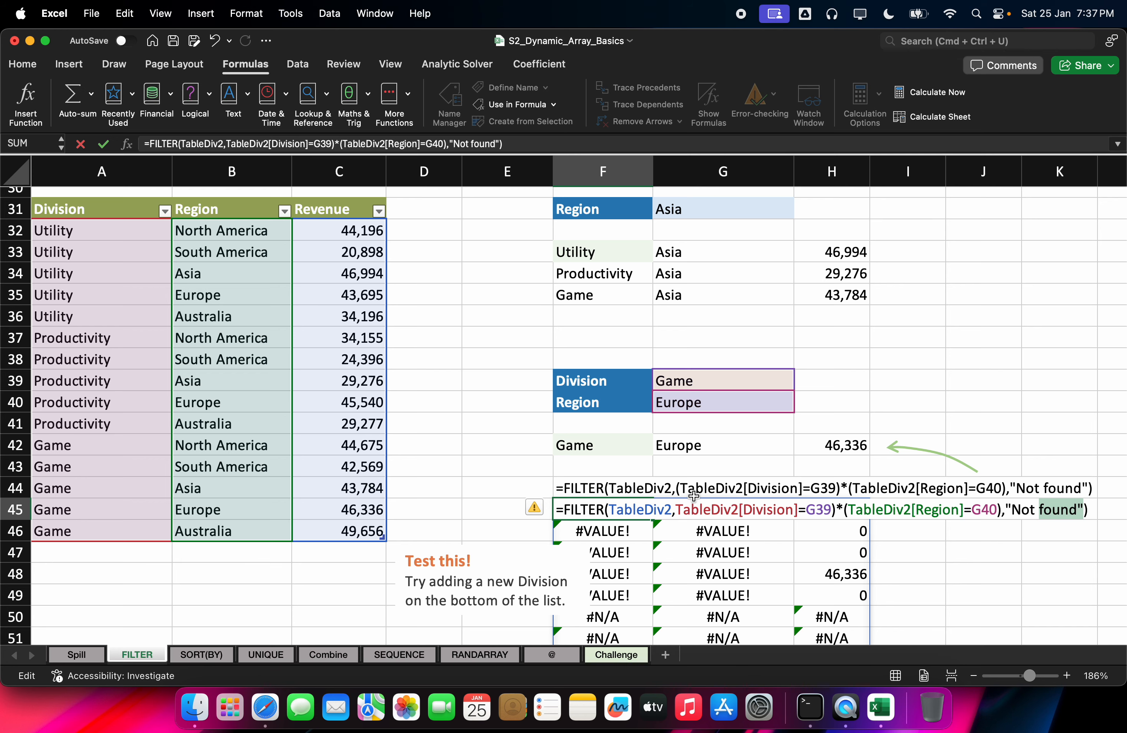
left_click(676, 509)
type("(")
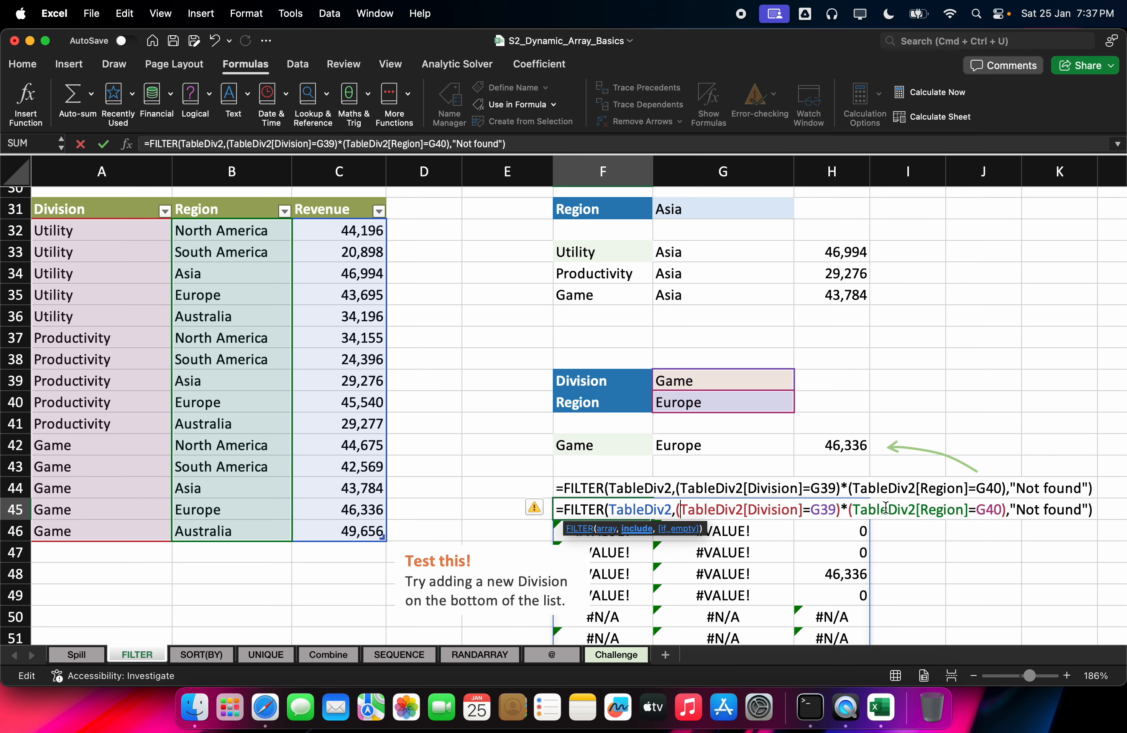
key("Return")
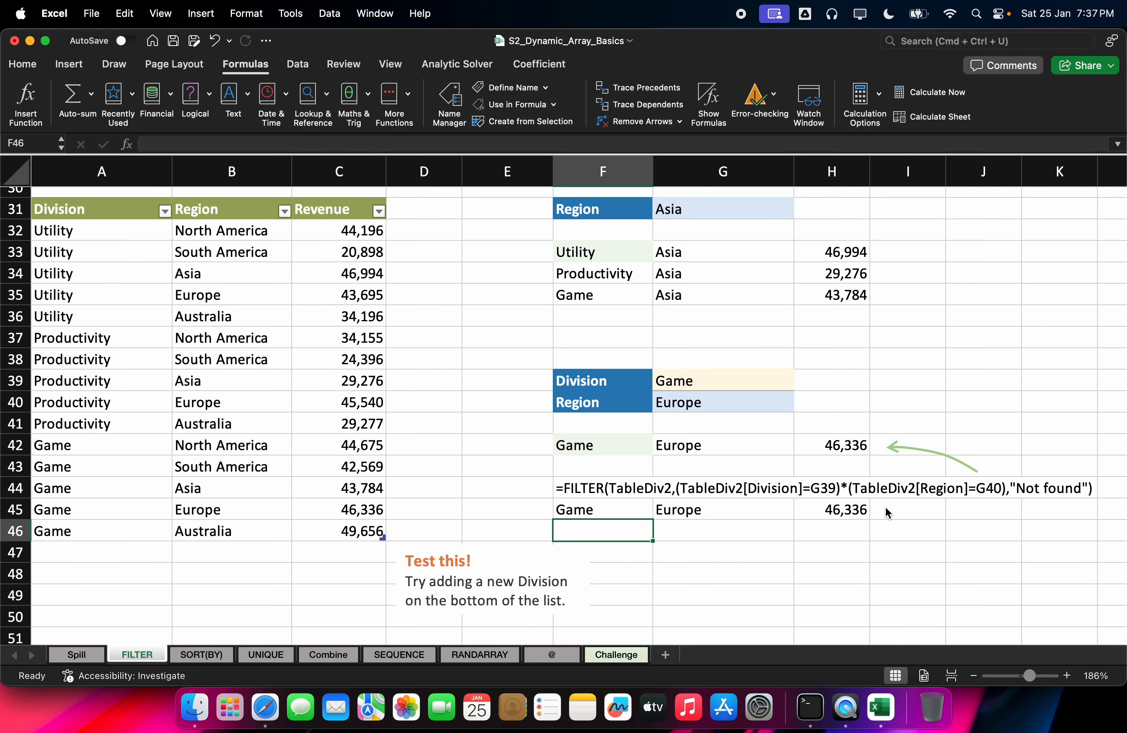
double_click(614, 509)
left_click(667, 517)
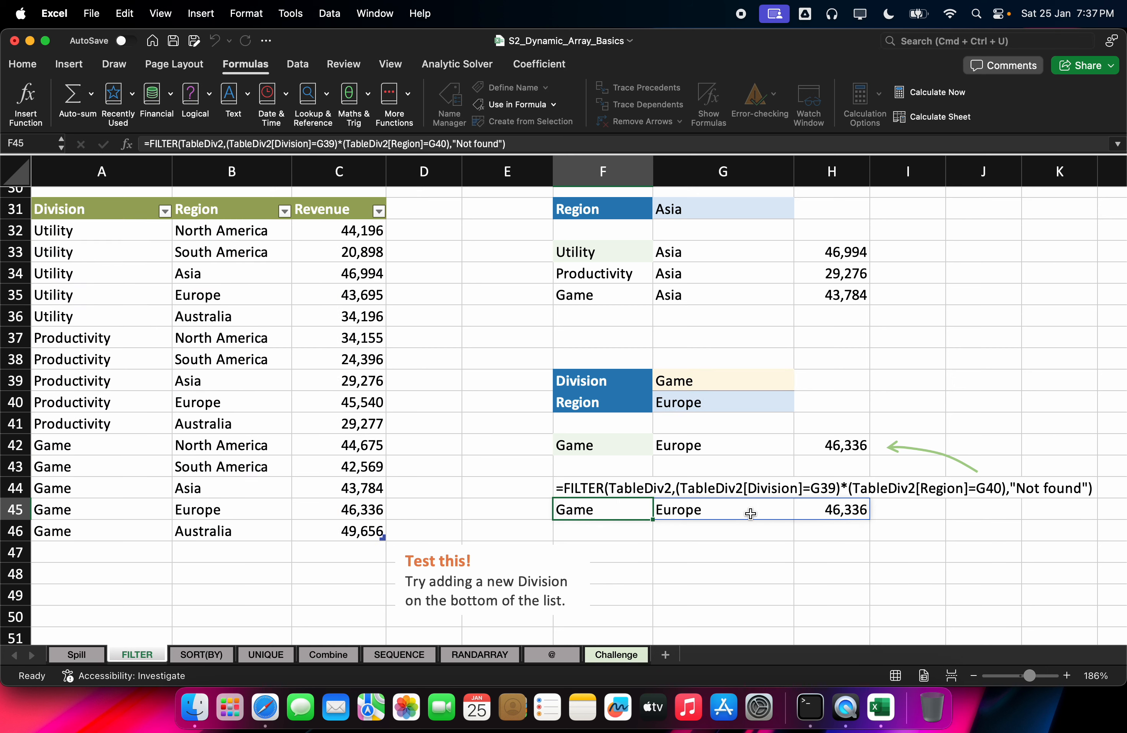
double_click(621, 510)
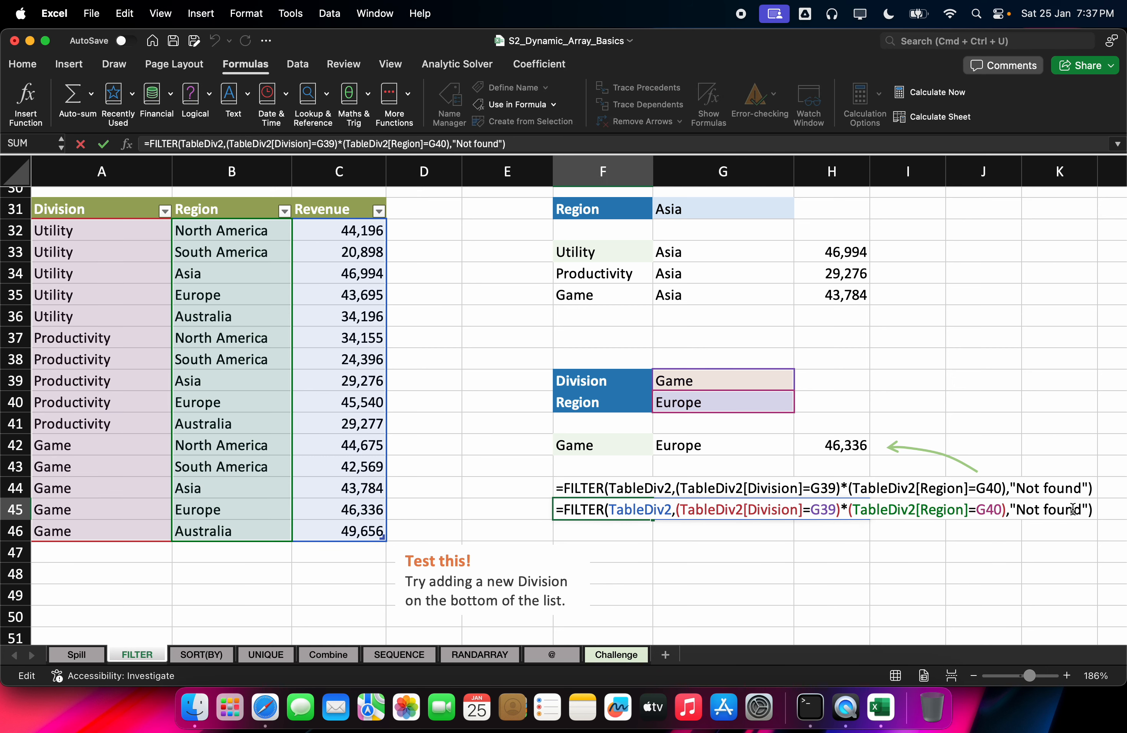
left_click(1092, 511)
left_click(990, 511)
double_click(605, 513)
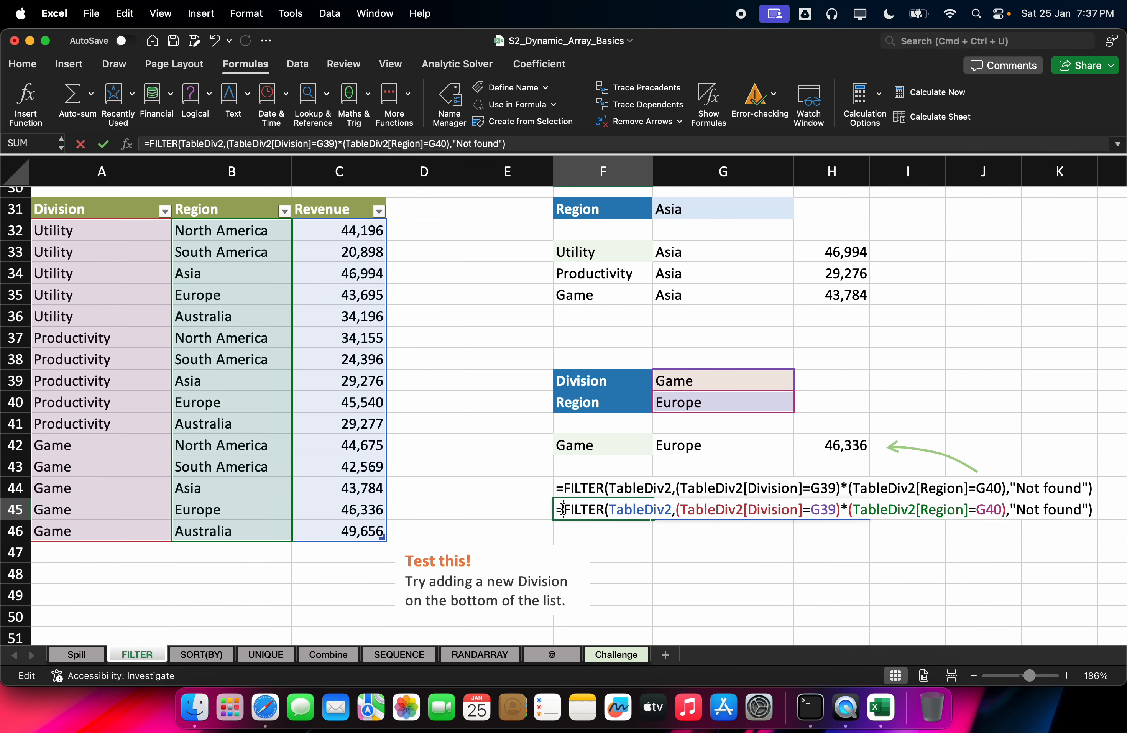
left_click_drag(1017, 509, 1113, 511)
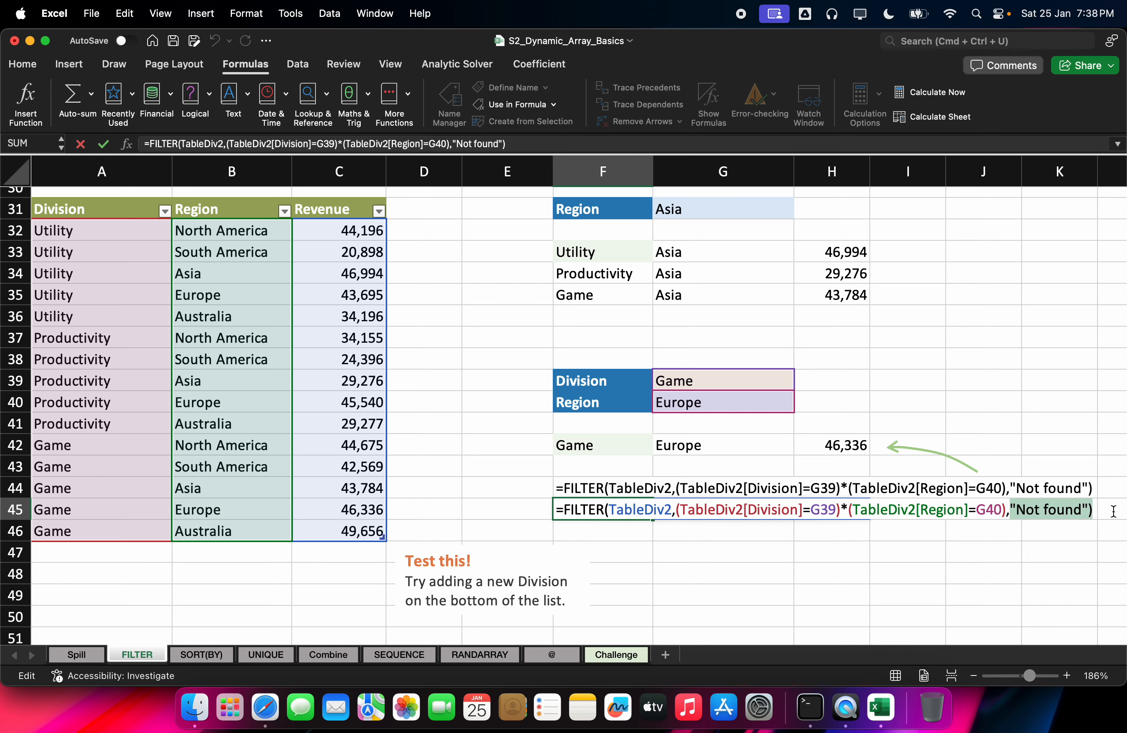
key("BackSpace")
key("BackSpace")
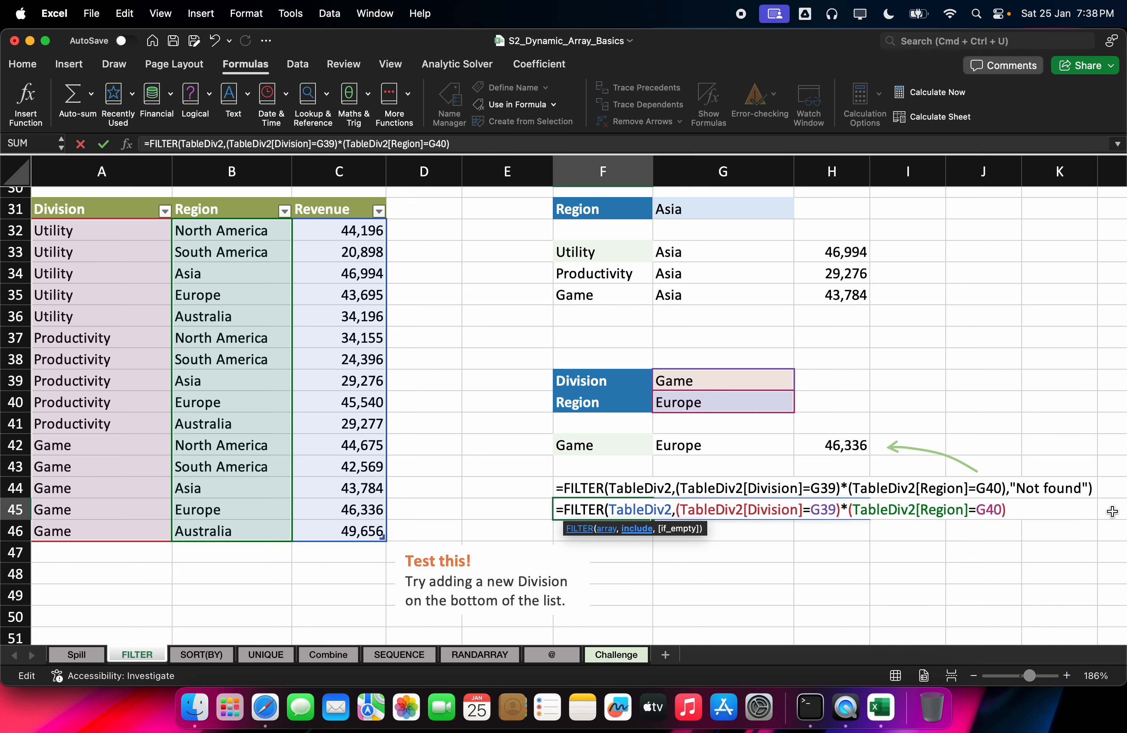
key("Return")
key("Return")
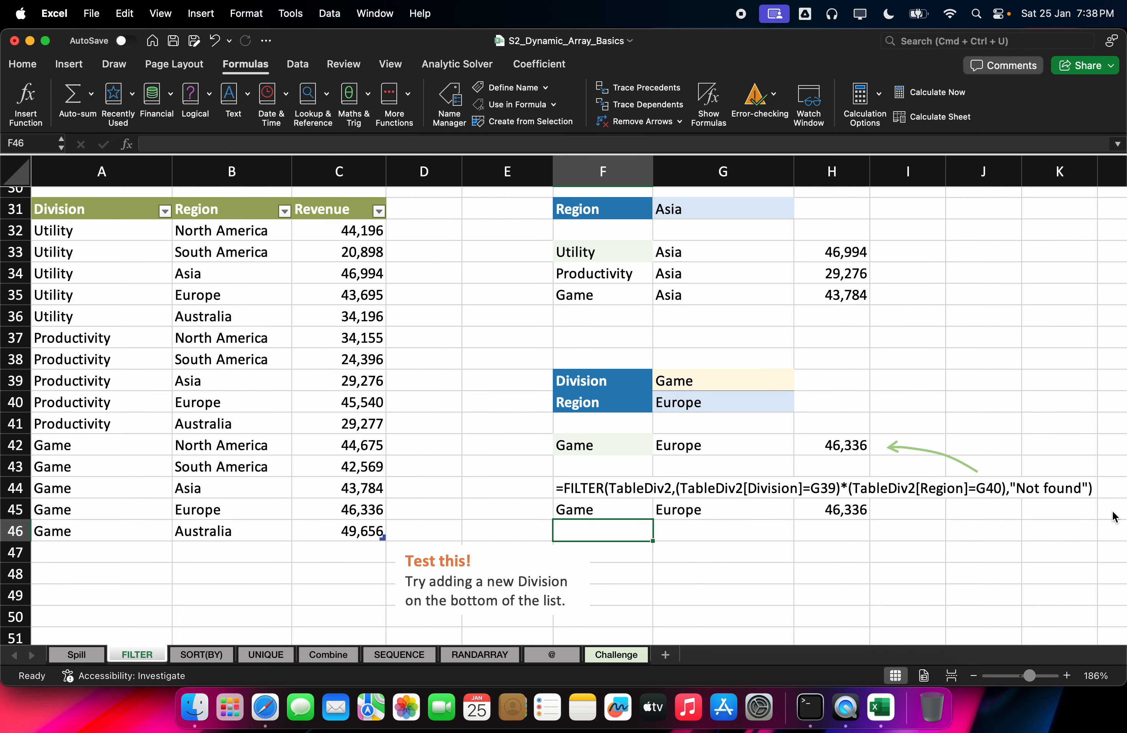
double_click(662, 505)
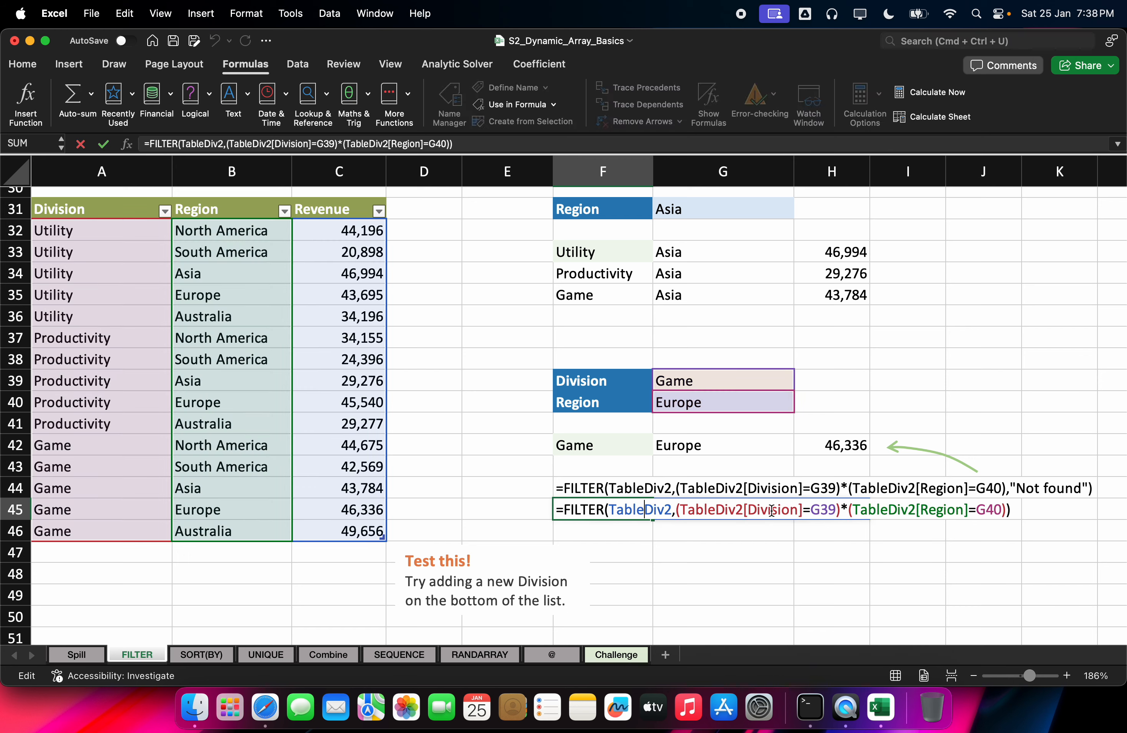
double_click(845, 508)
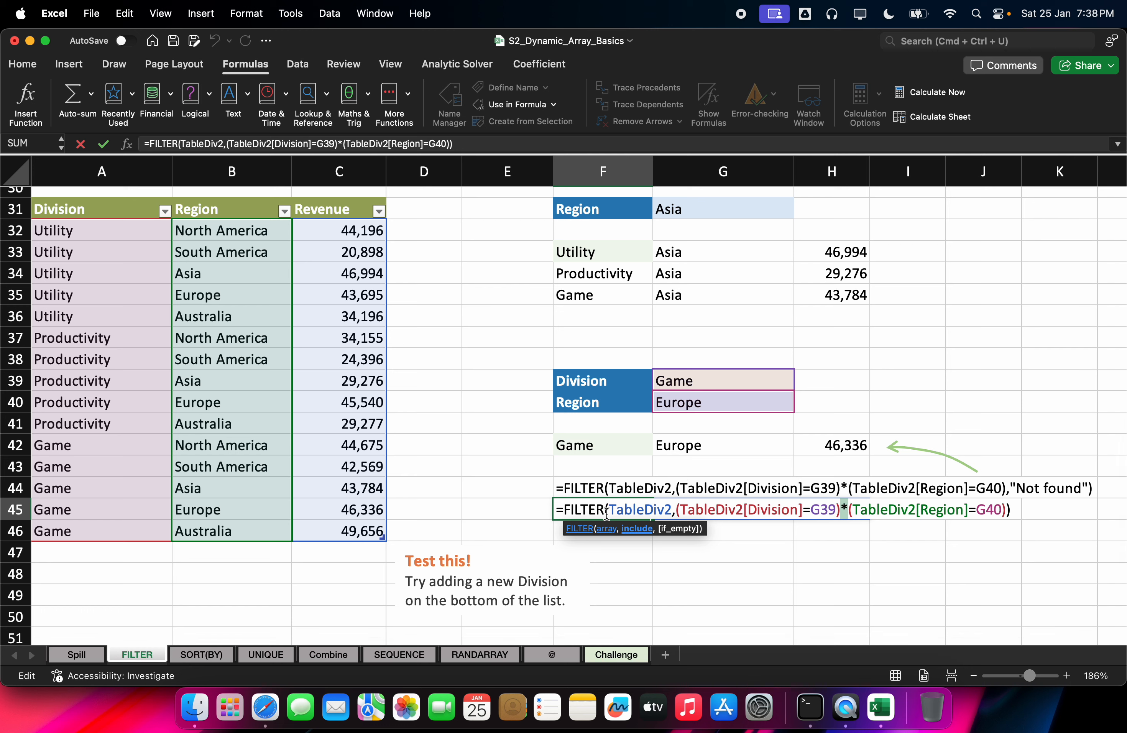
left_click_drag(616, 511, 903, 528)
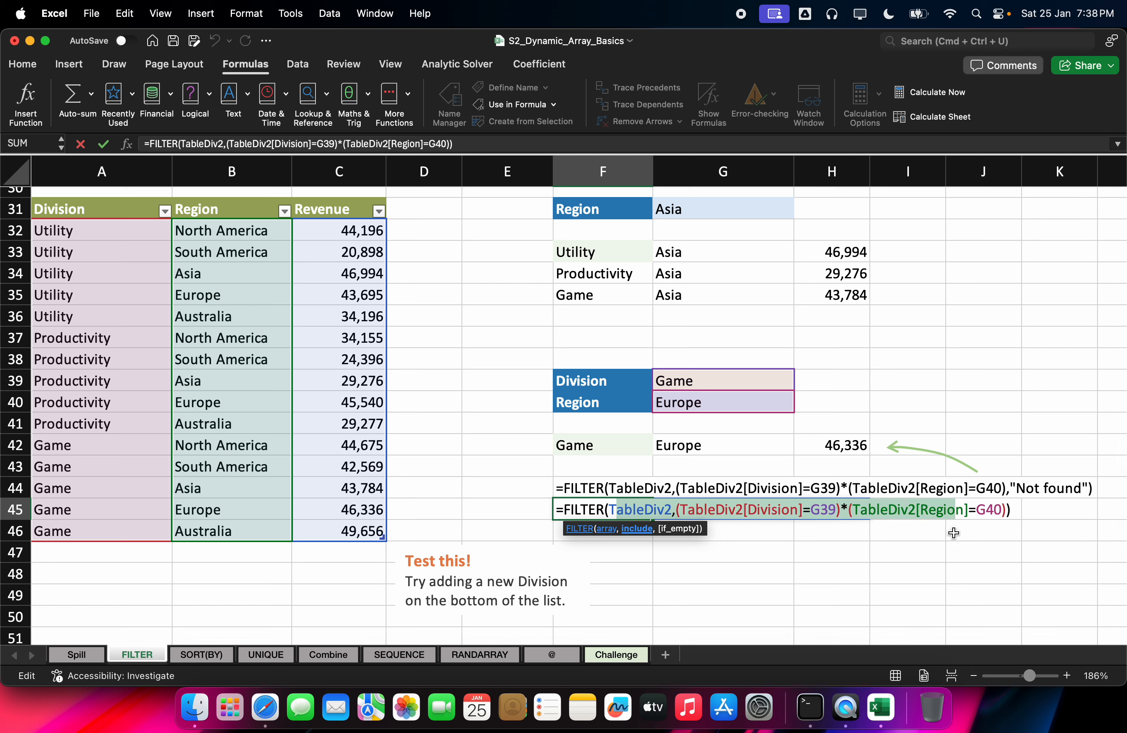
left_click(836, 509)
mouse_move(836, 509)
left_mouse_down()
mouse_move(697, 513)
mouse_move(854, 511)
mouse_move(844, 511)
left_mouse_up()
left_click(677, 512)
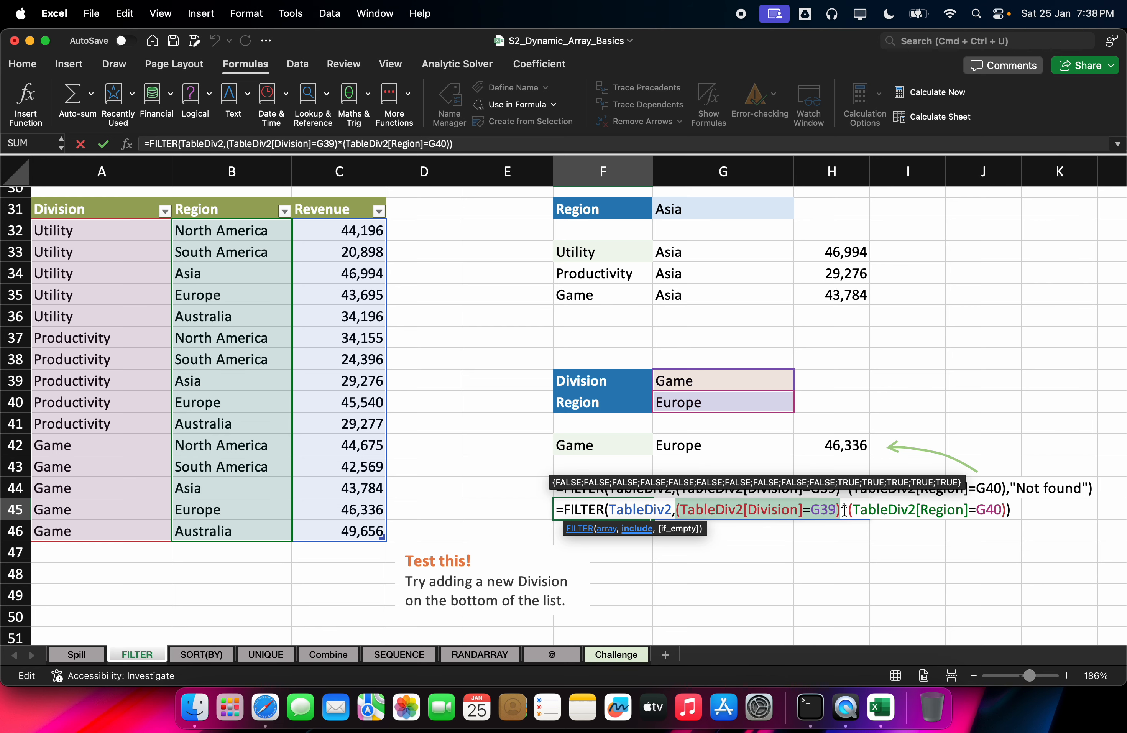
key("F9")
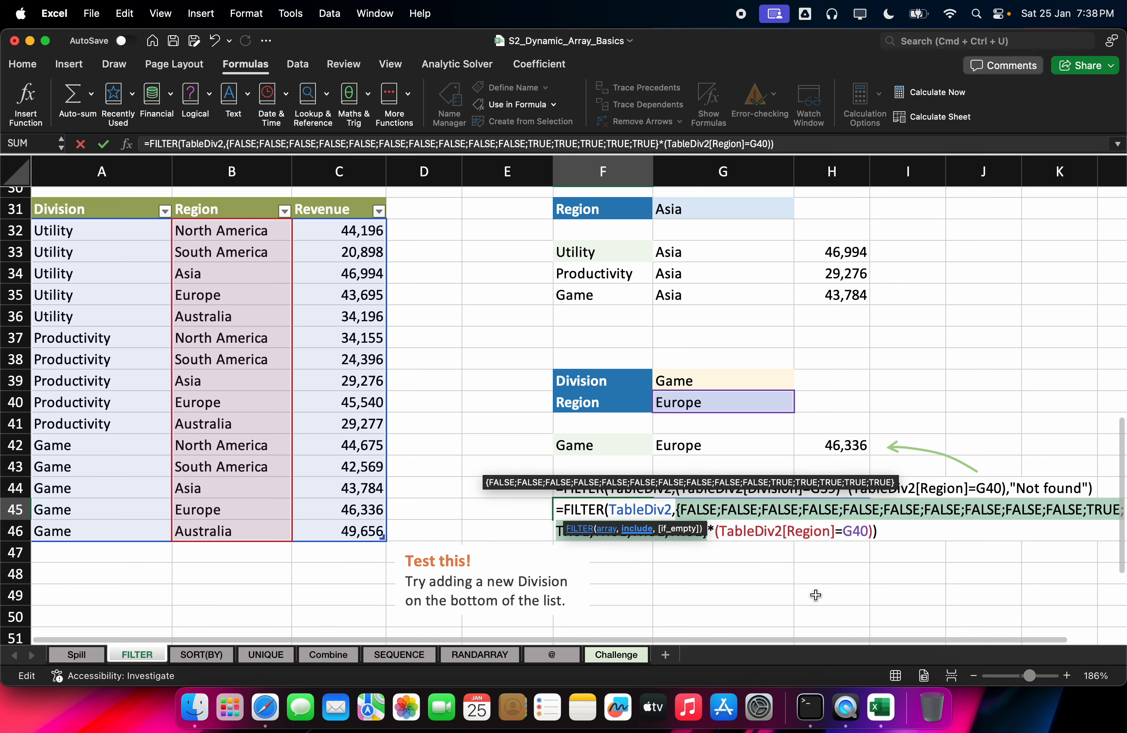
scroll(700, 644, "right", 1)
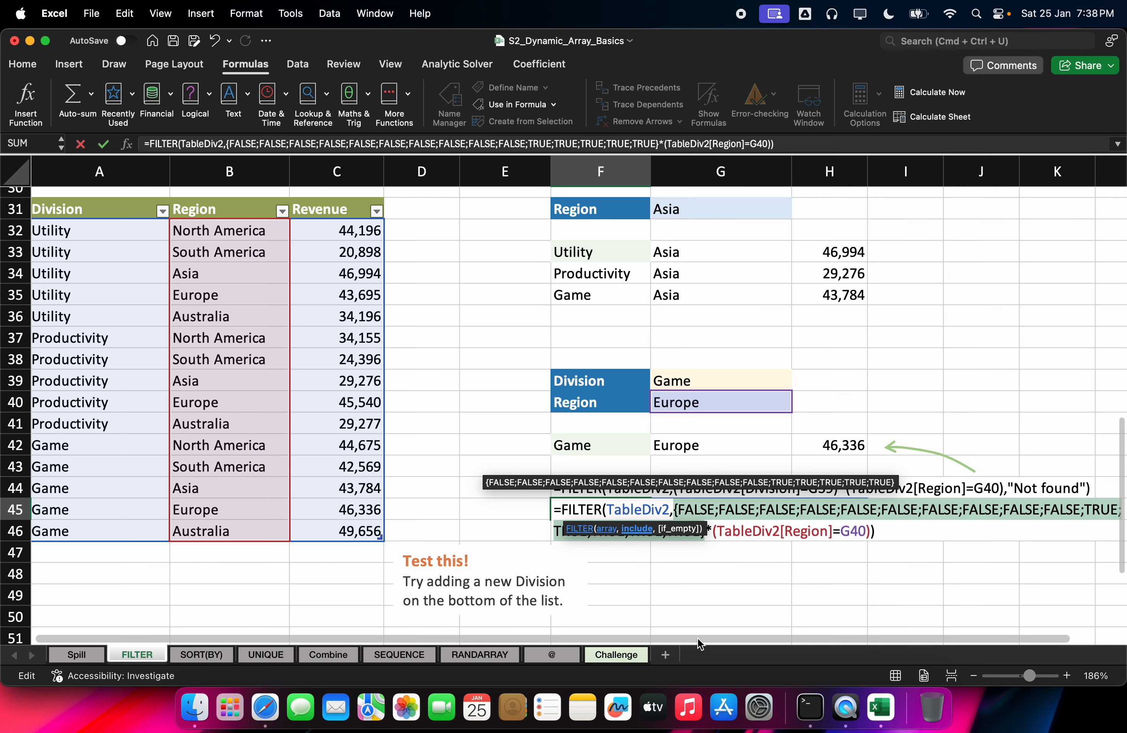
scroll(699, 644, "right", 3)
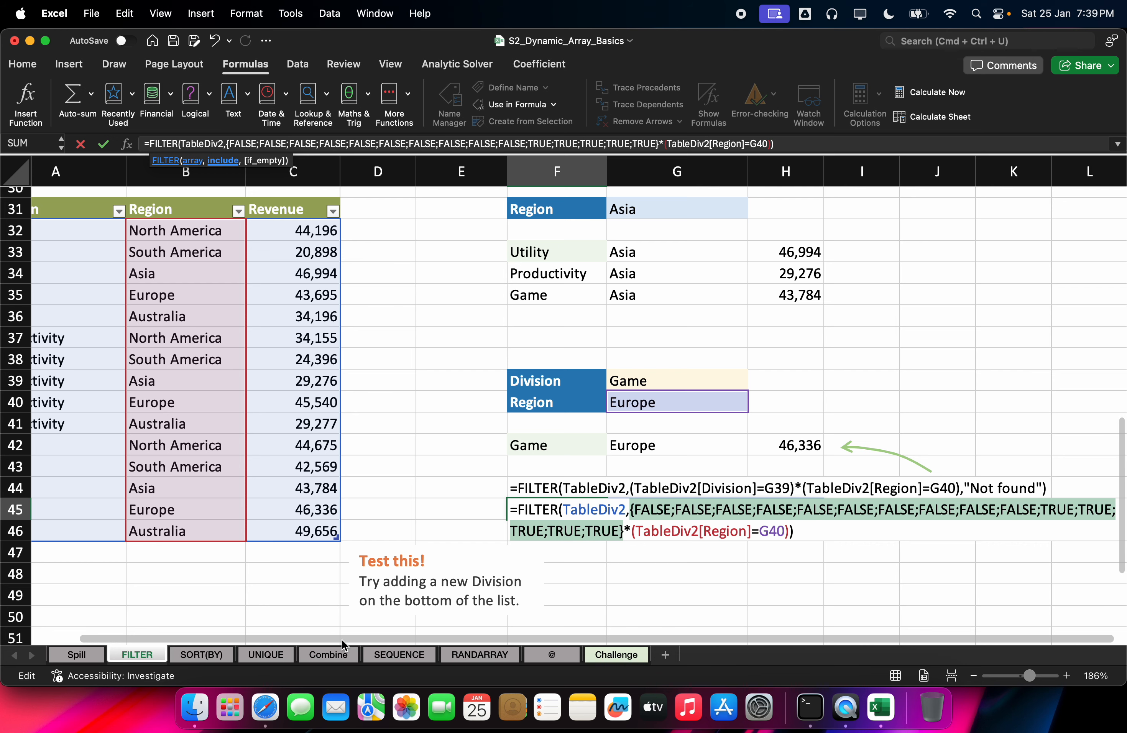
left_click_drag(341, 639, 261, 632)
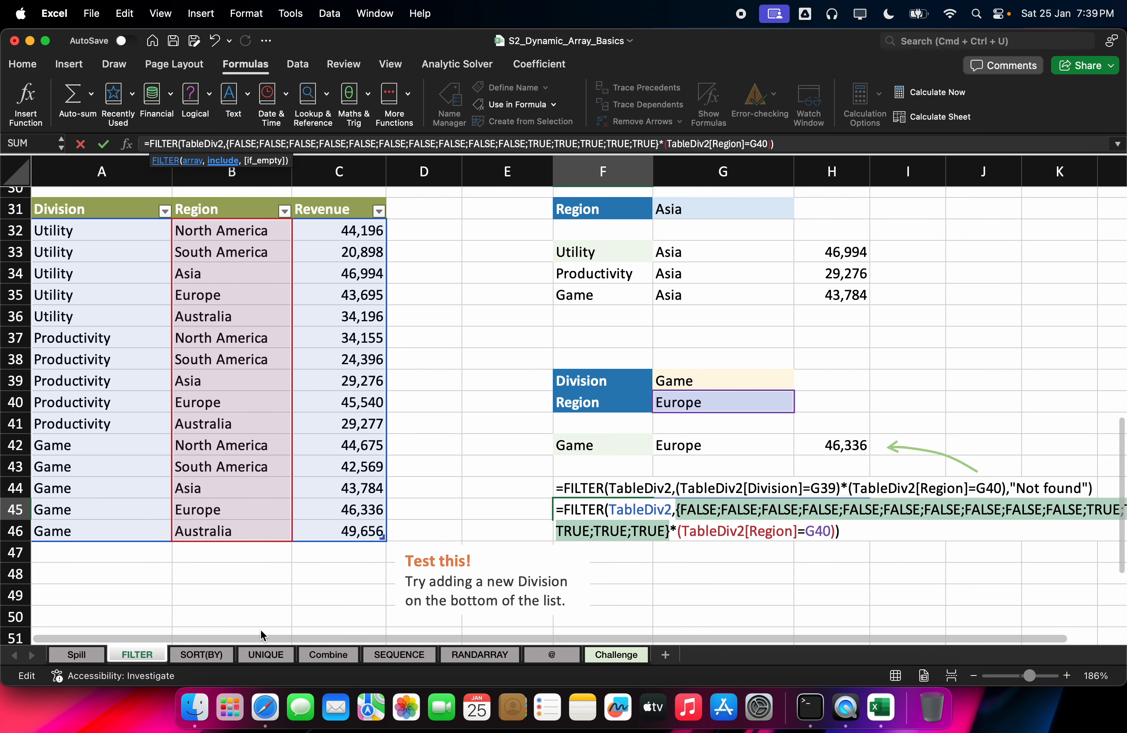
scroll(260, 629, "right", 2)
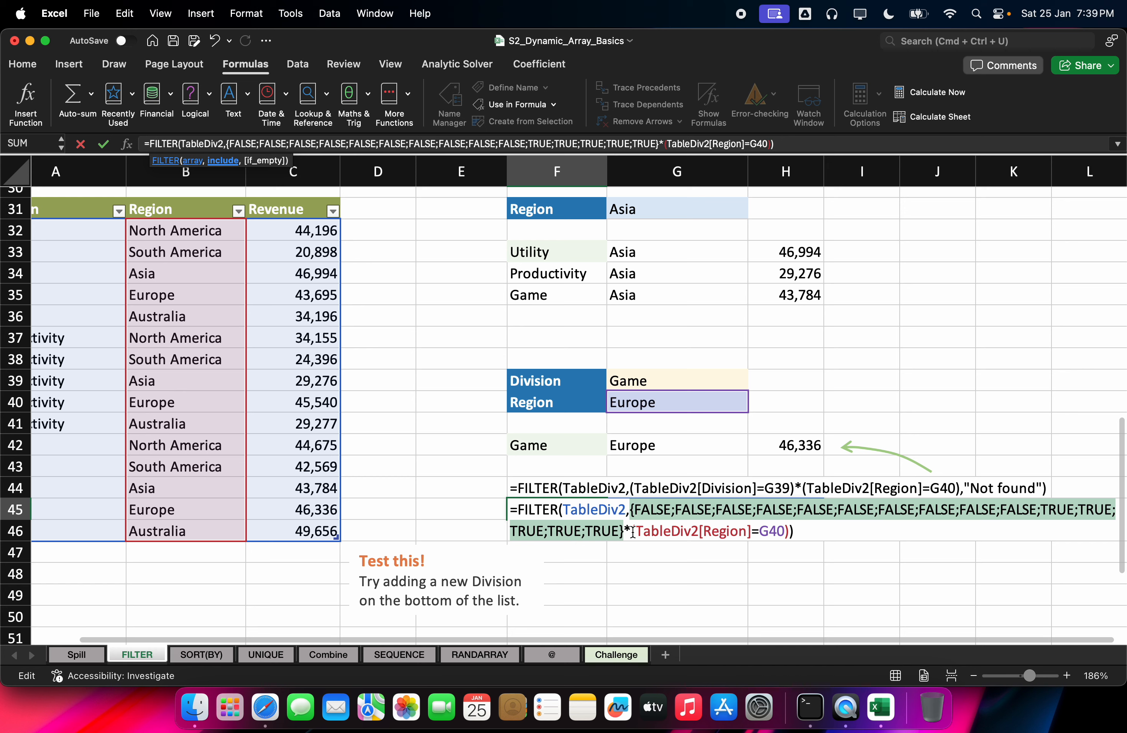
left_click_drag(633, 531, 790, 537)
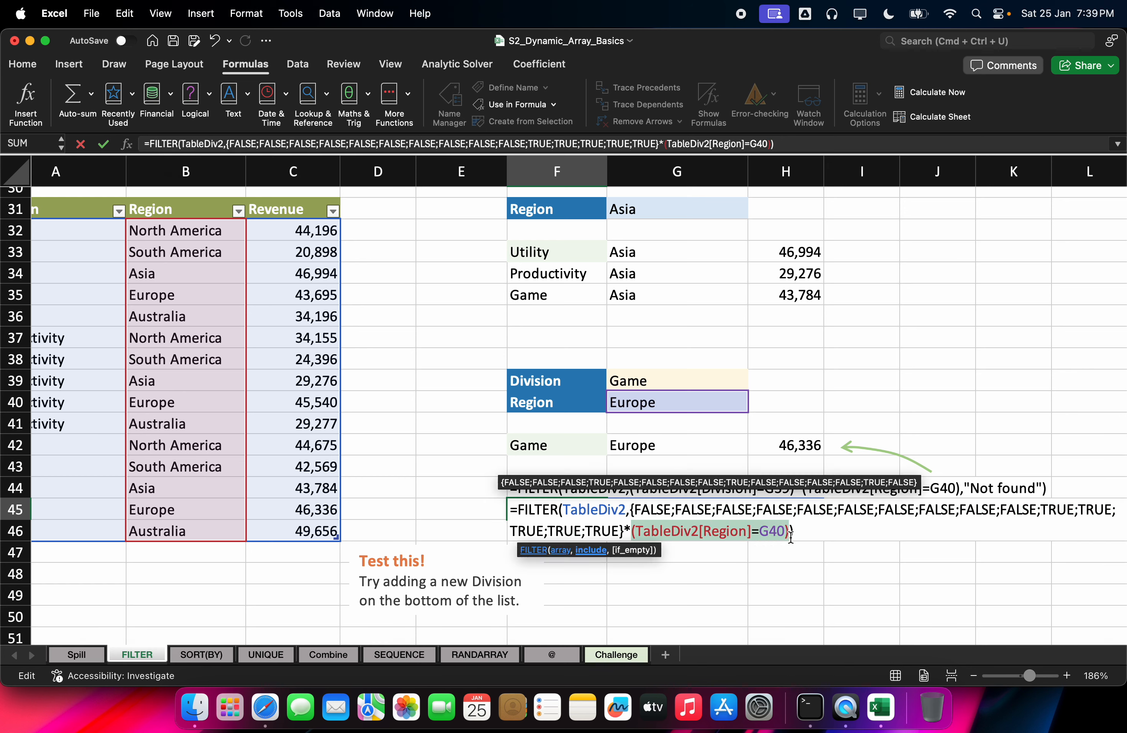
key("F9")
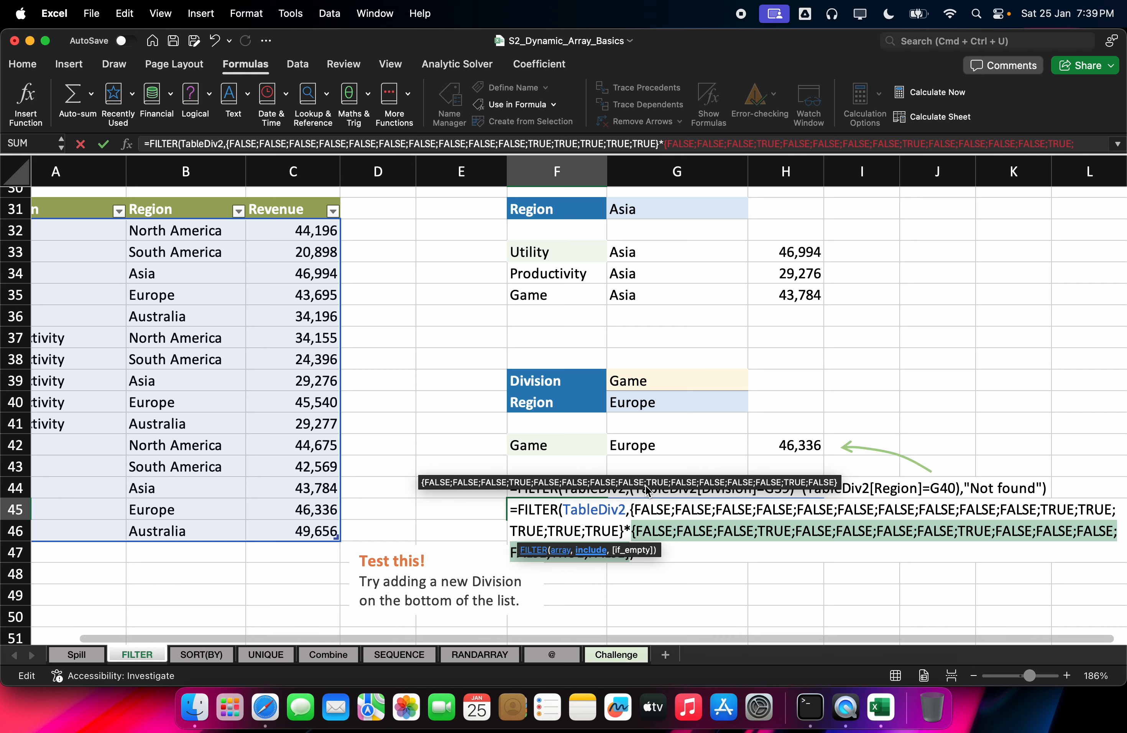
left_click(569, 508)
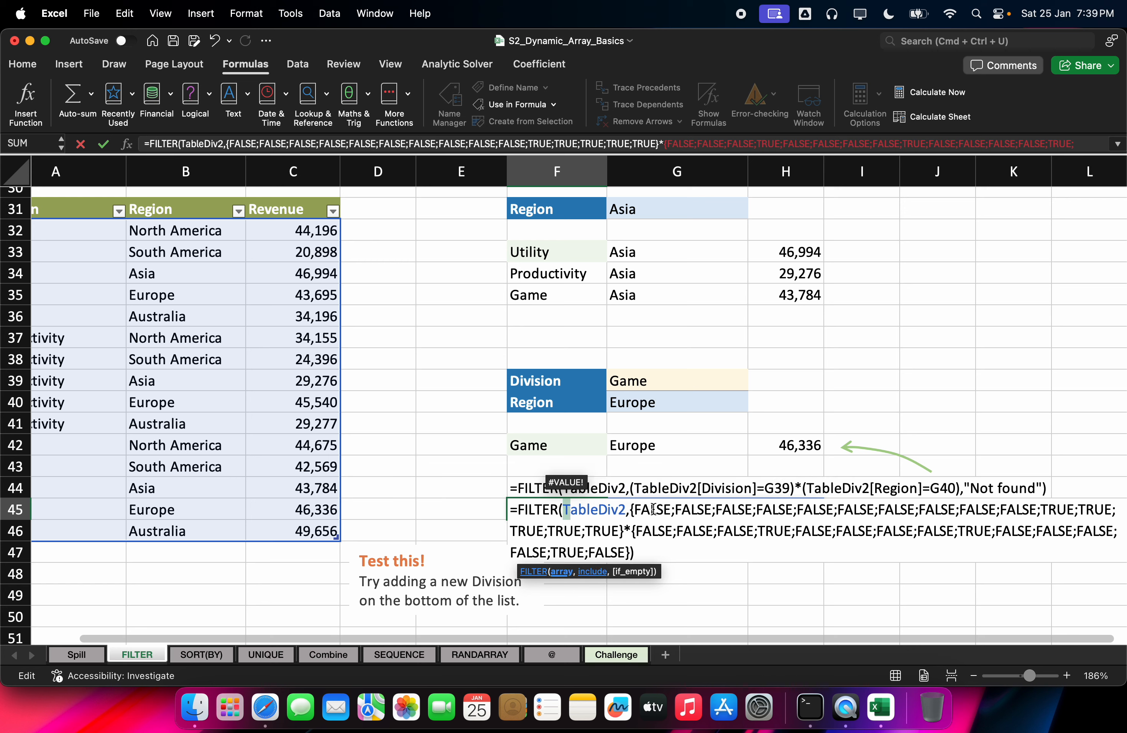
left_click_drag(630, 510, 658, 553)
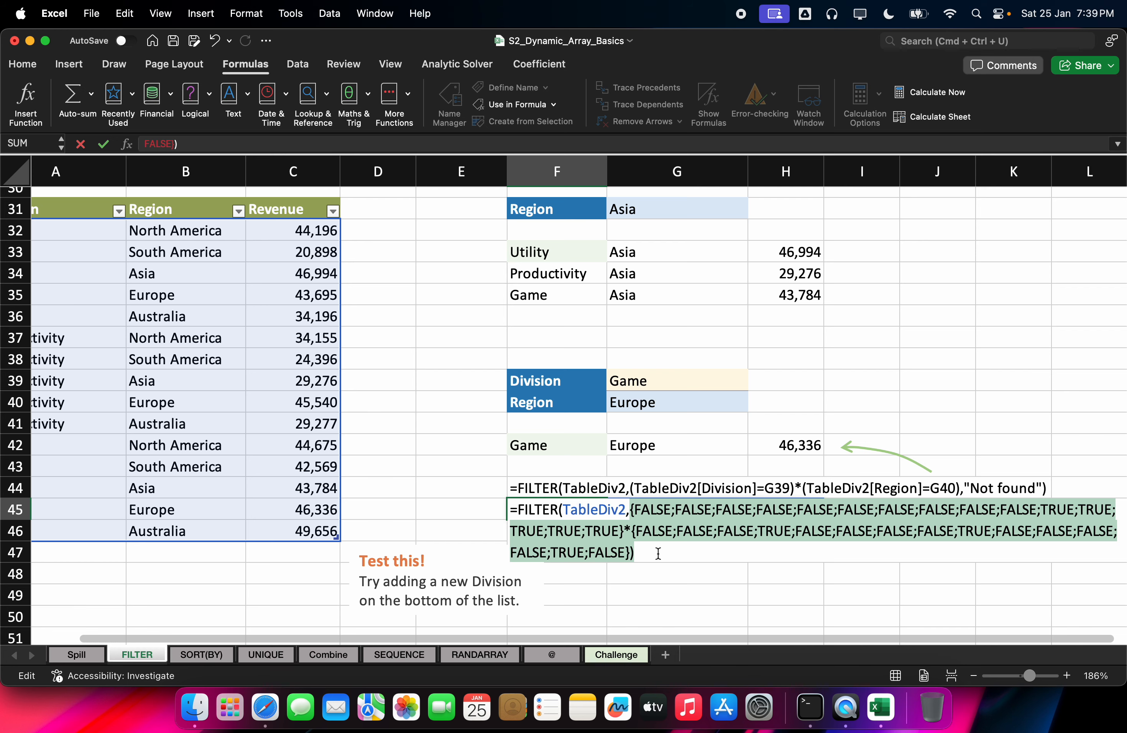
key("Escape")
double_click(585, 509)
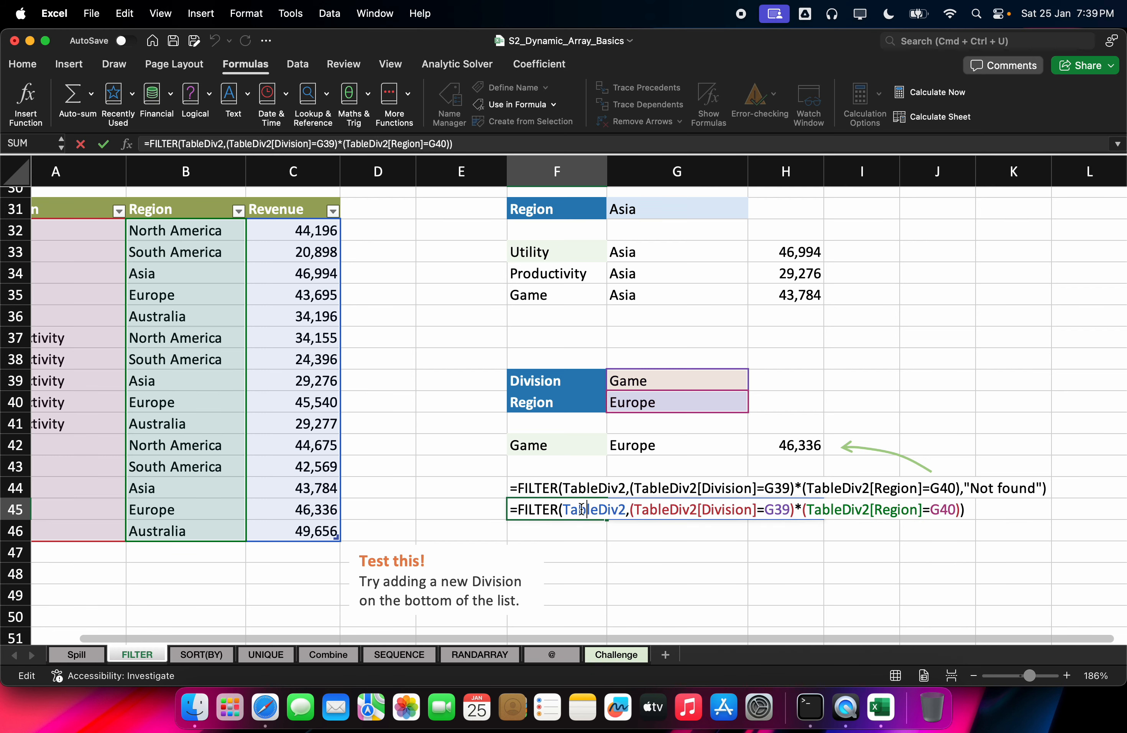
left_click(561, 510)
left_click_drag(561, 509, 981, 524)
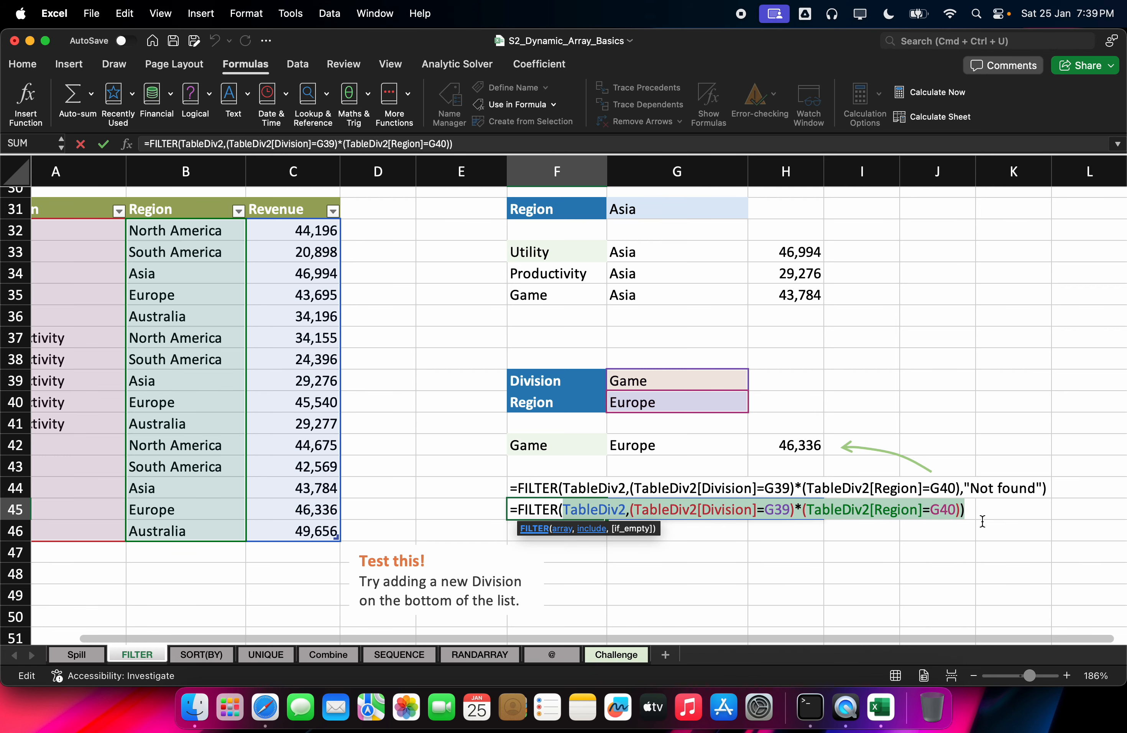
left_click(512, 508)
key("Escape")
double_click(513, 507)
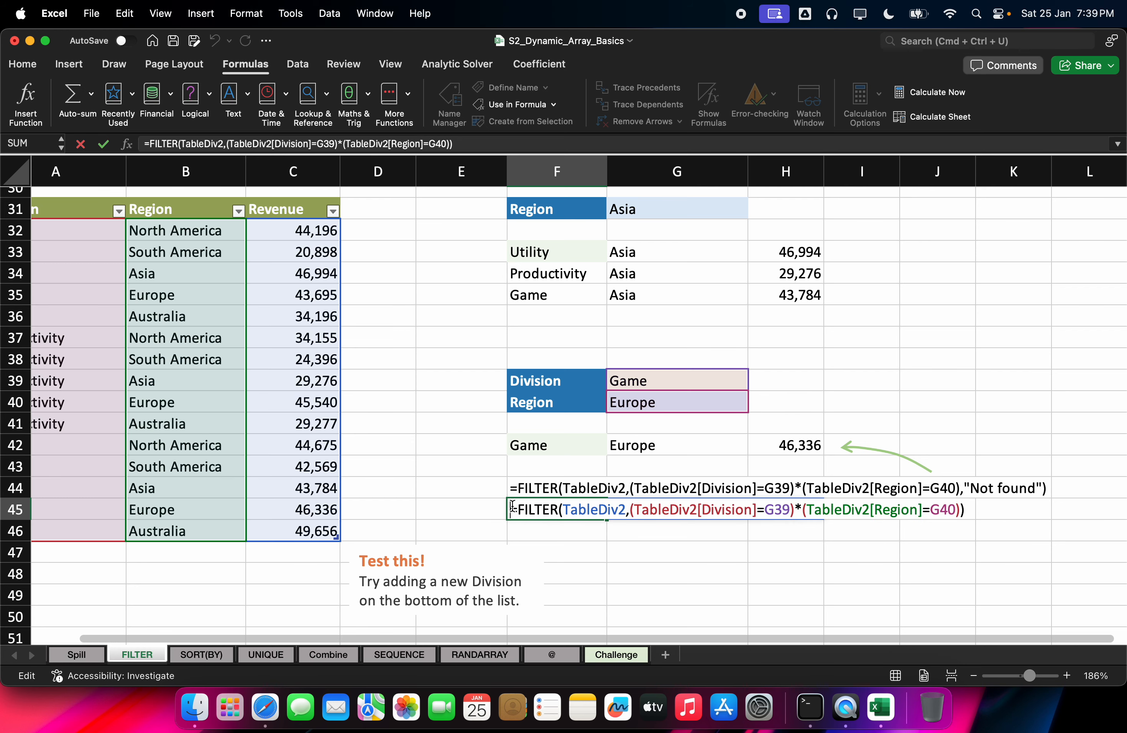
left_click(526, 508)
key("Escape")
double_click(539, 499)
left_click_drag(518, 508, 1018, 590)
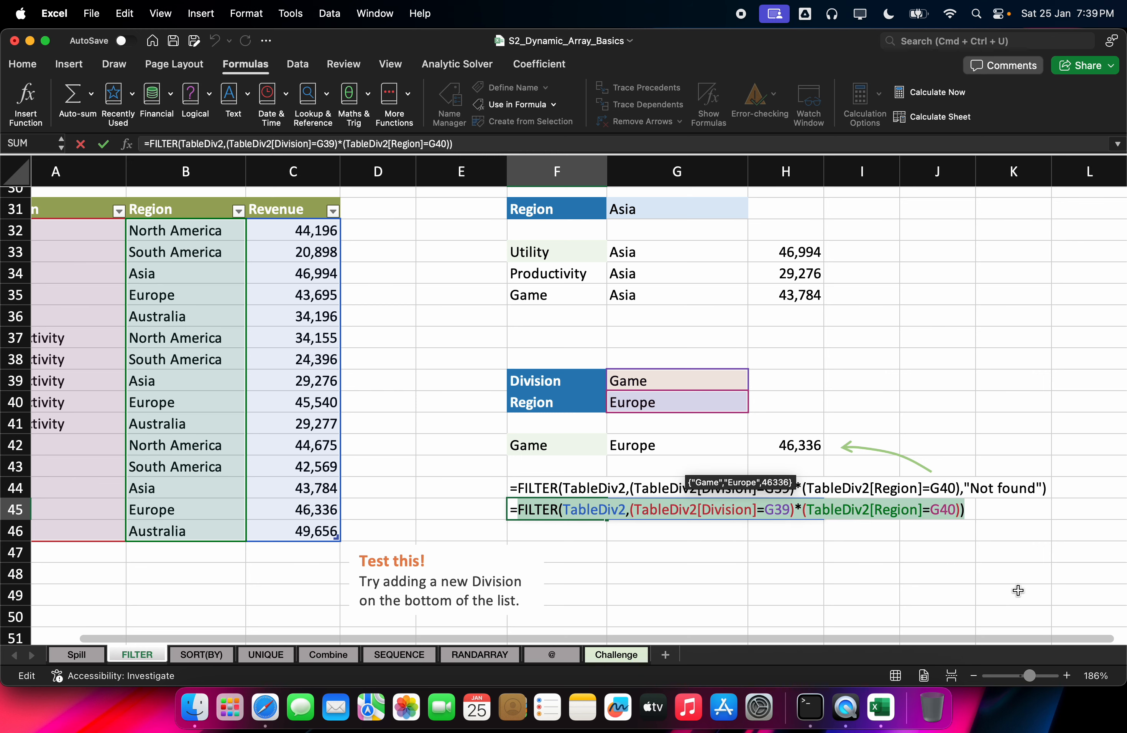
key("F9")
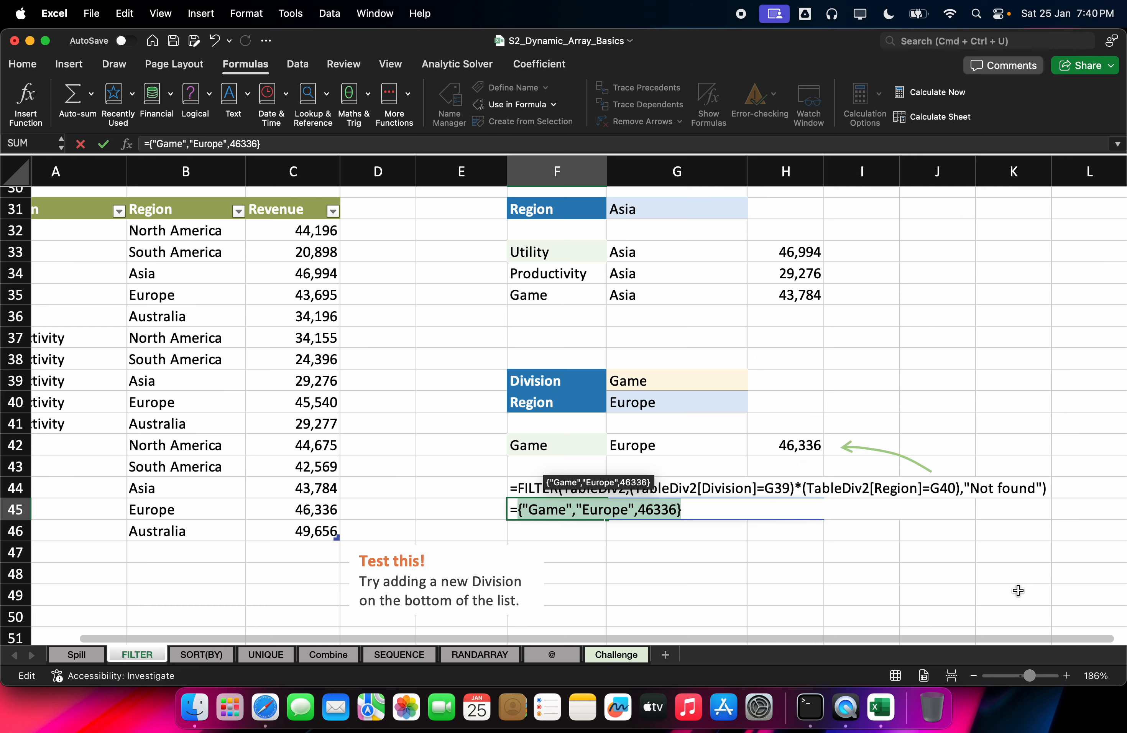
key("Escape")
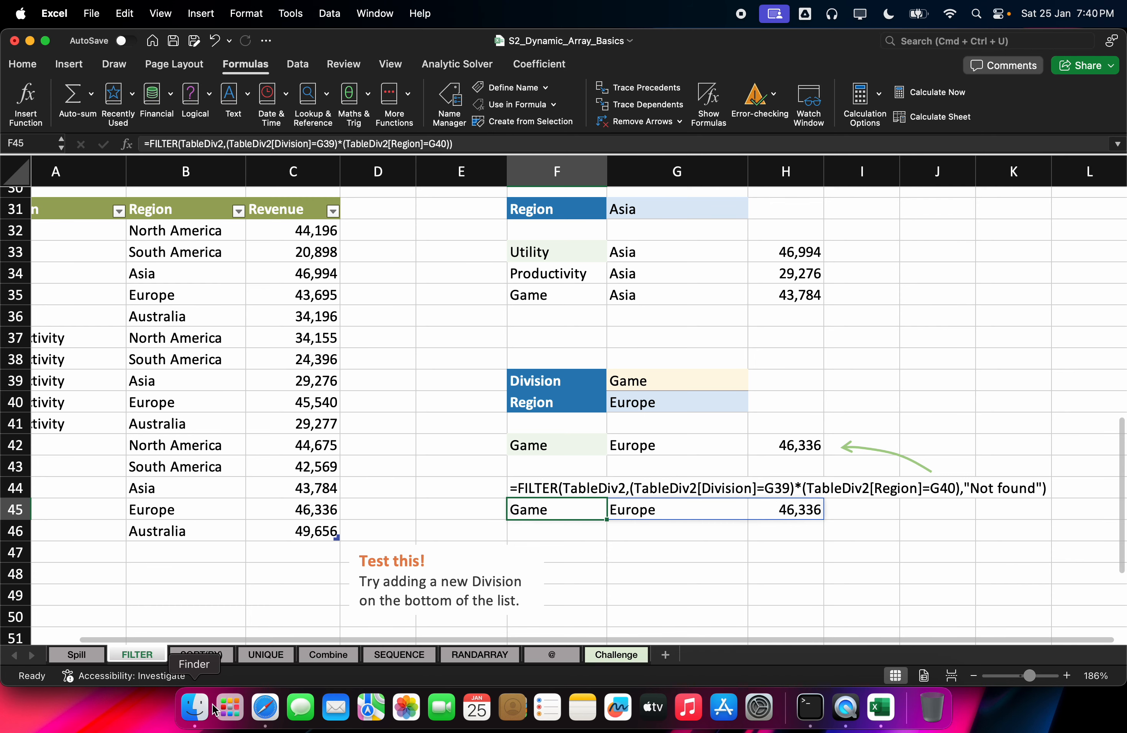
left_click(266, 708)
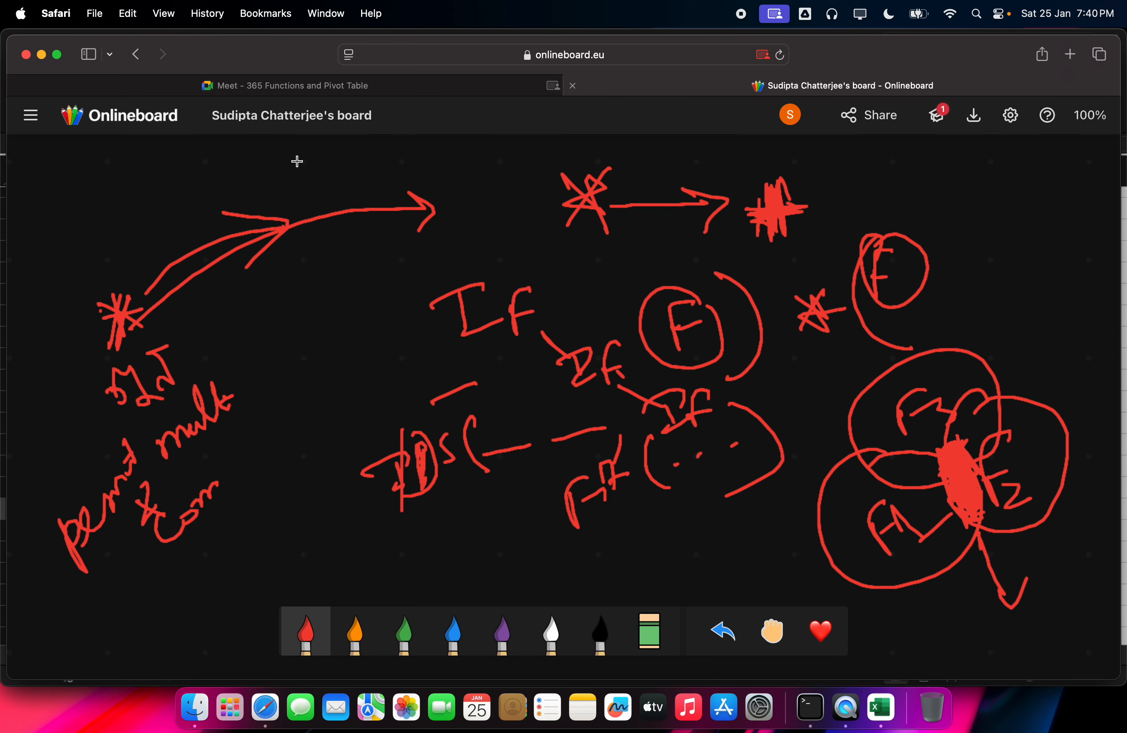
left_click(423, 85)
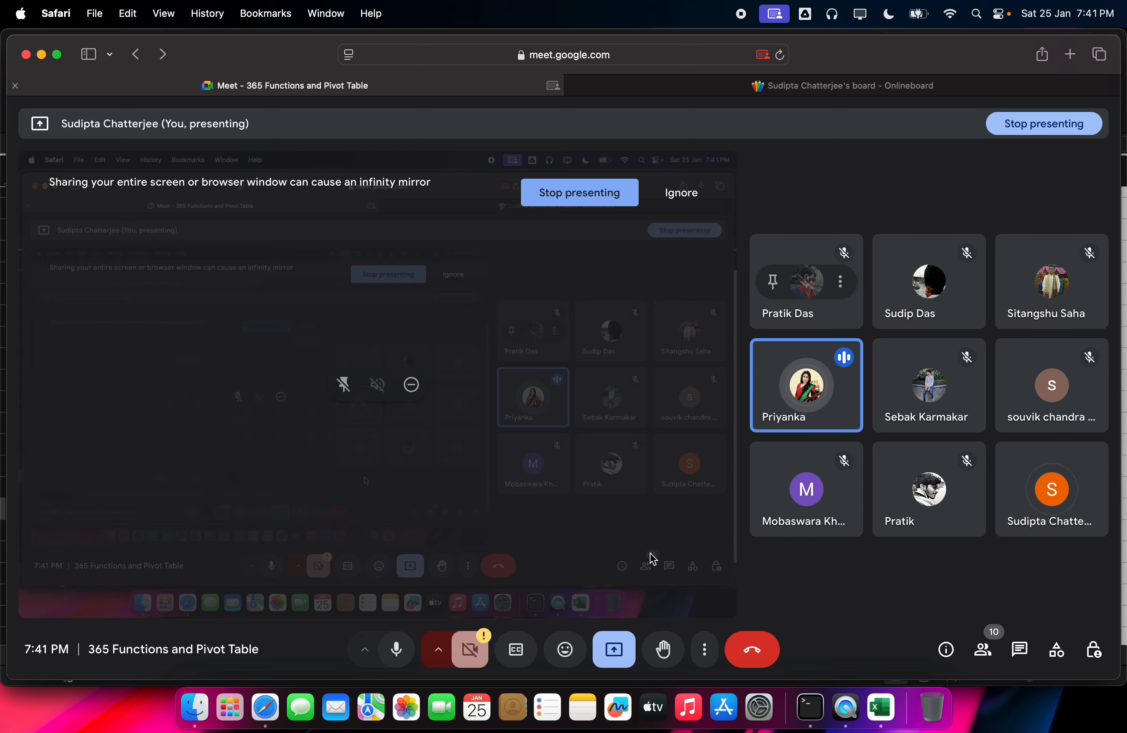
left_click(893, 708)
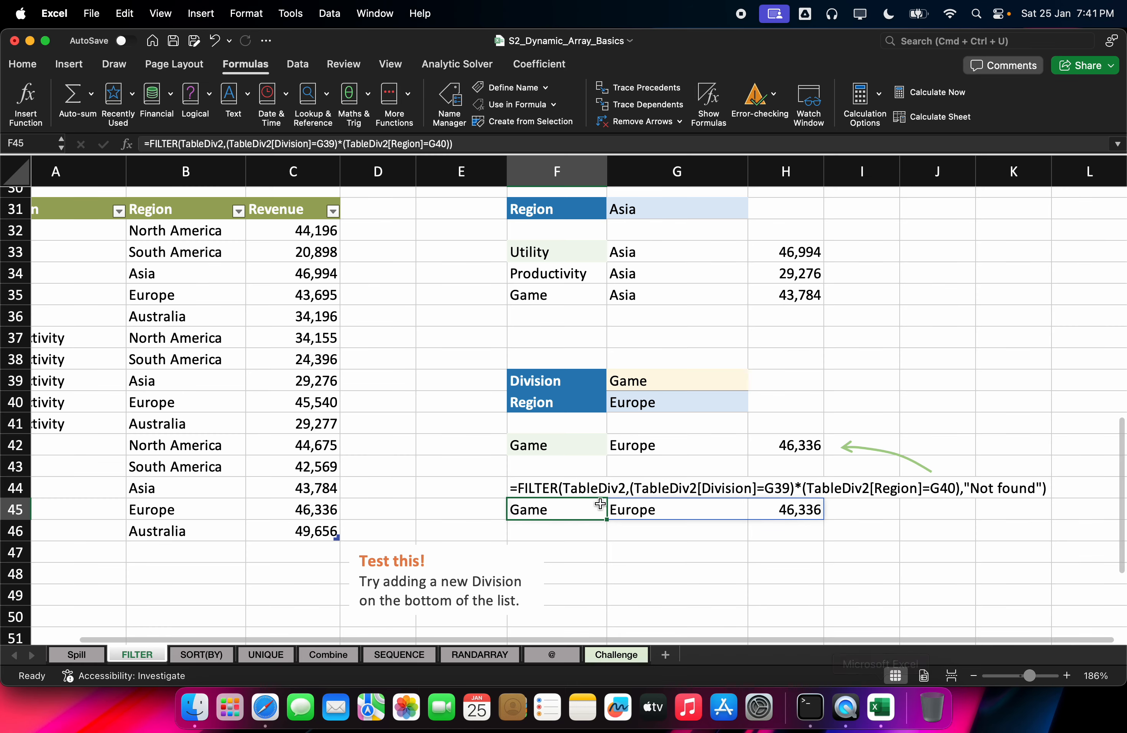
Step: Evaluate F45's FILTER expression with F9 to preview its result, then cancel the edit
double_click(535, 505)
left_click_drag(515, 509, 994, 510)
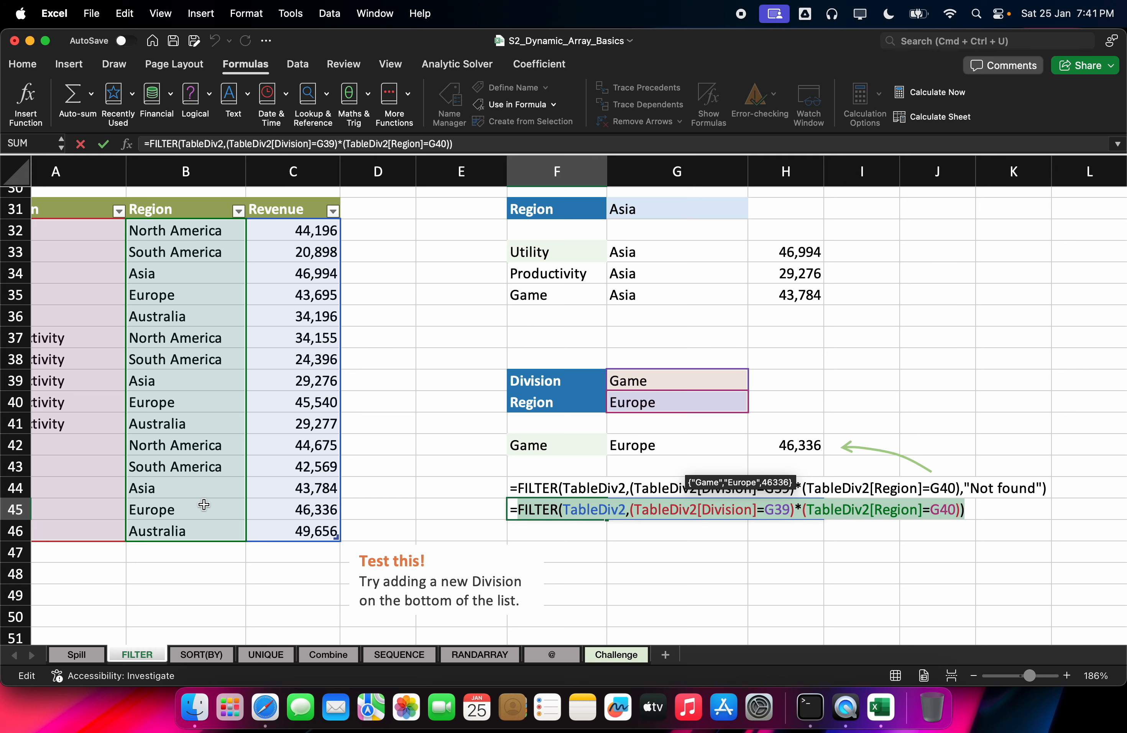
key("F9")
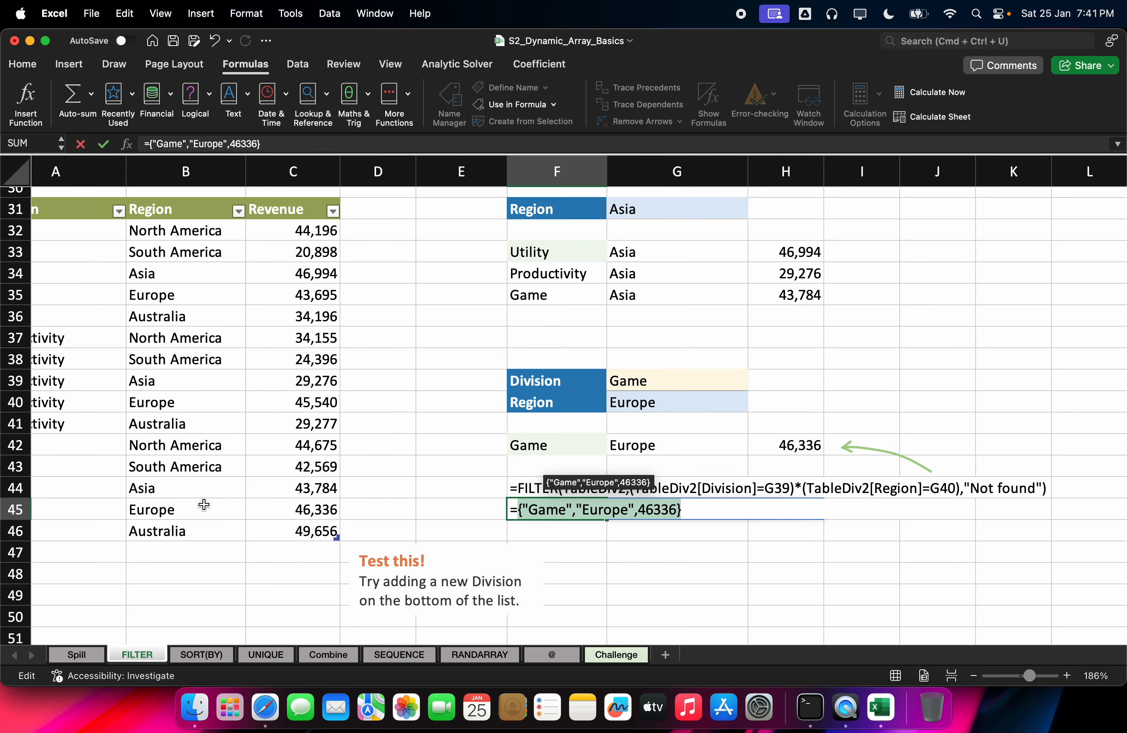
key("Escape")
Step: Inspect the earlier FILTER formulas in F9 and in the E3:G5 spill
scroll(247, 357, "up", 10)
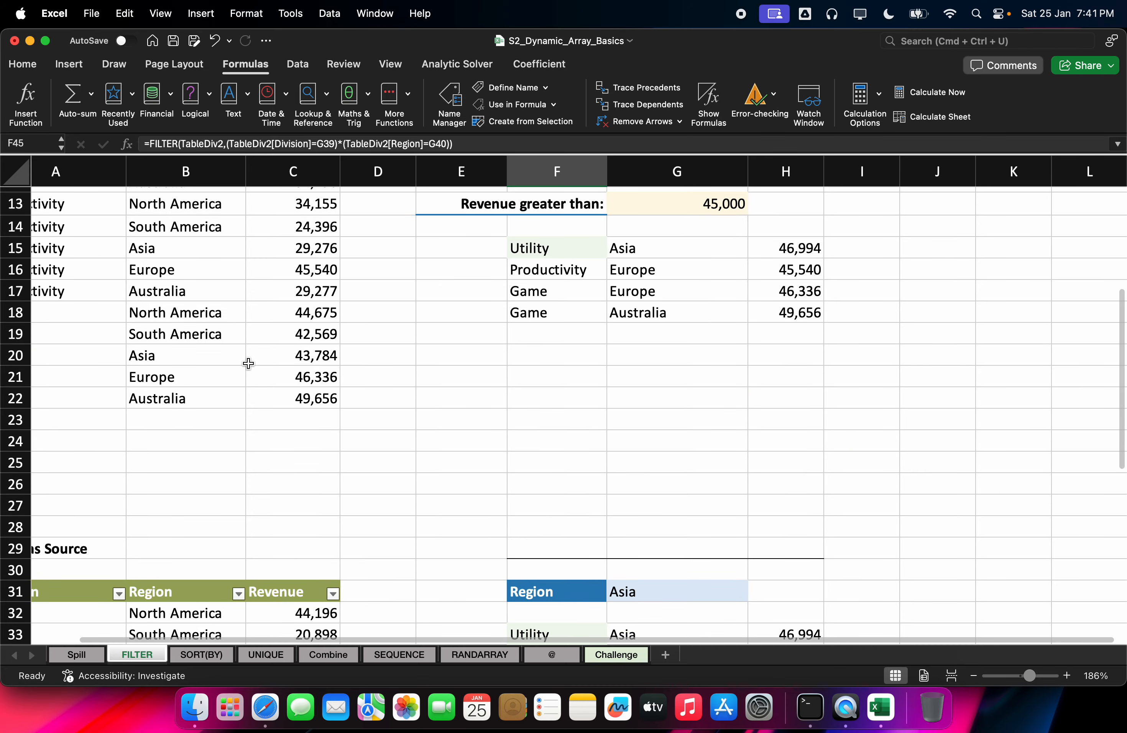
scroll(248, 363, "up", 6)
left_click(549, 378)
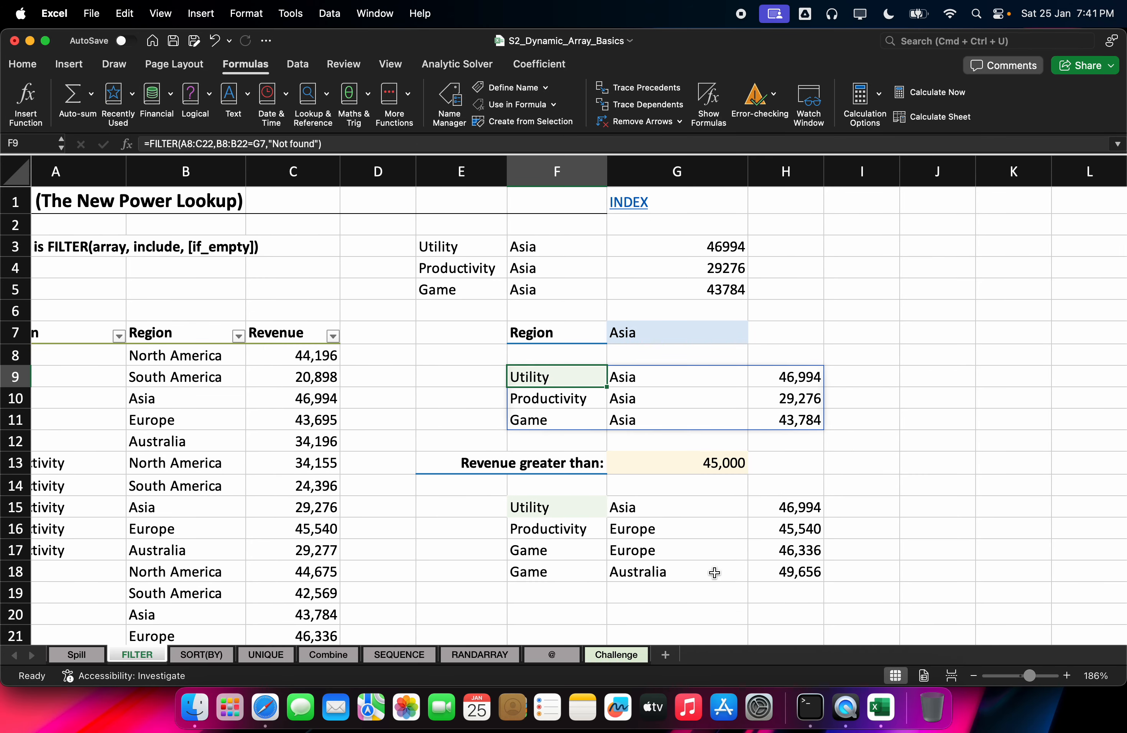
scroll(842, 647, "left", 2)
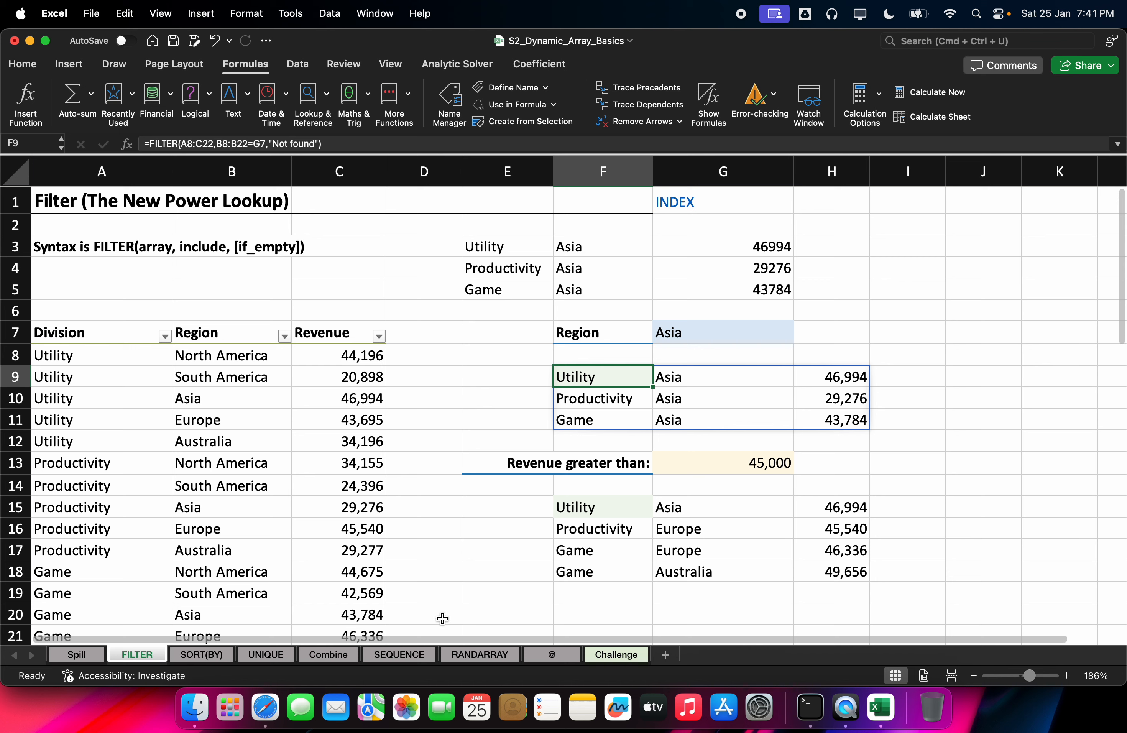
left_click(467, 247)
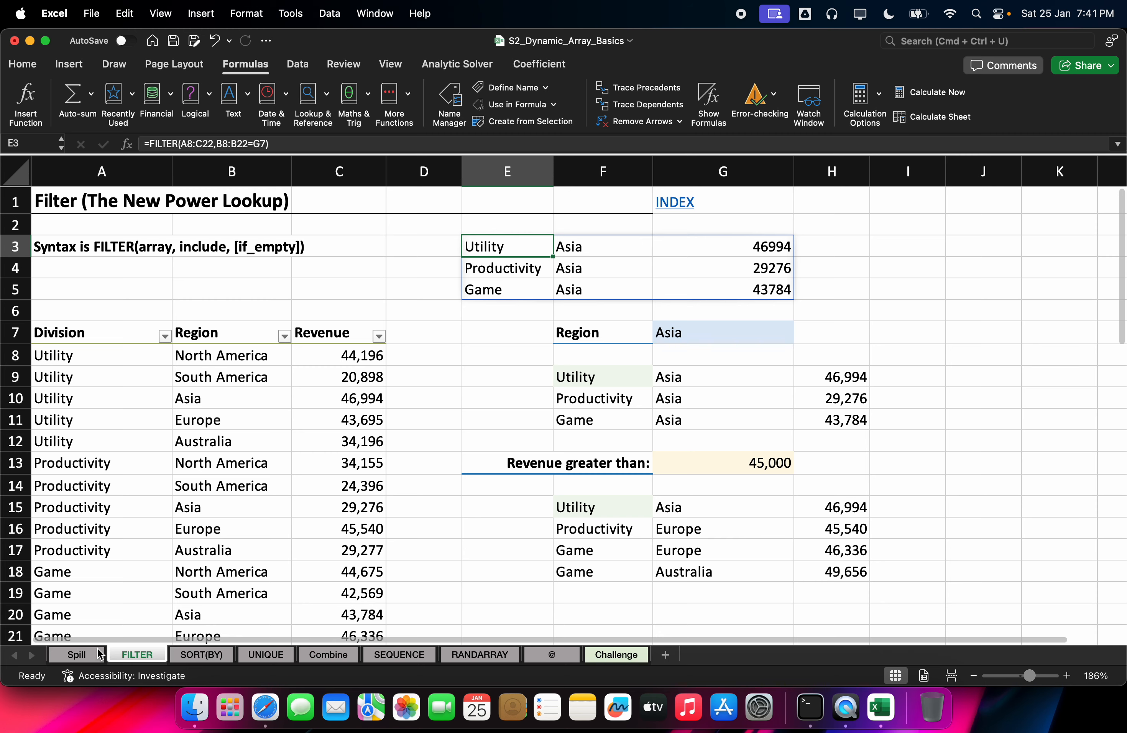
Step: Check the spilled formula in L6 on the Spill sheet, then return to the FILTER sheet's Game criterion
scroll(466, 338, "down", 1)
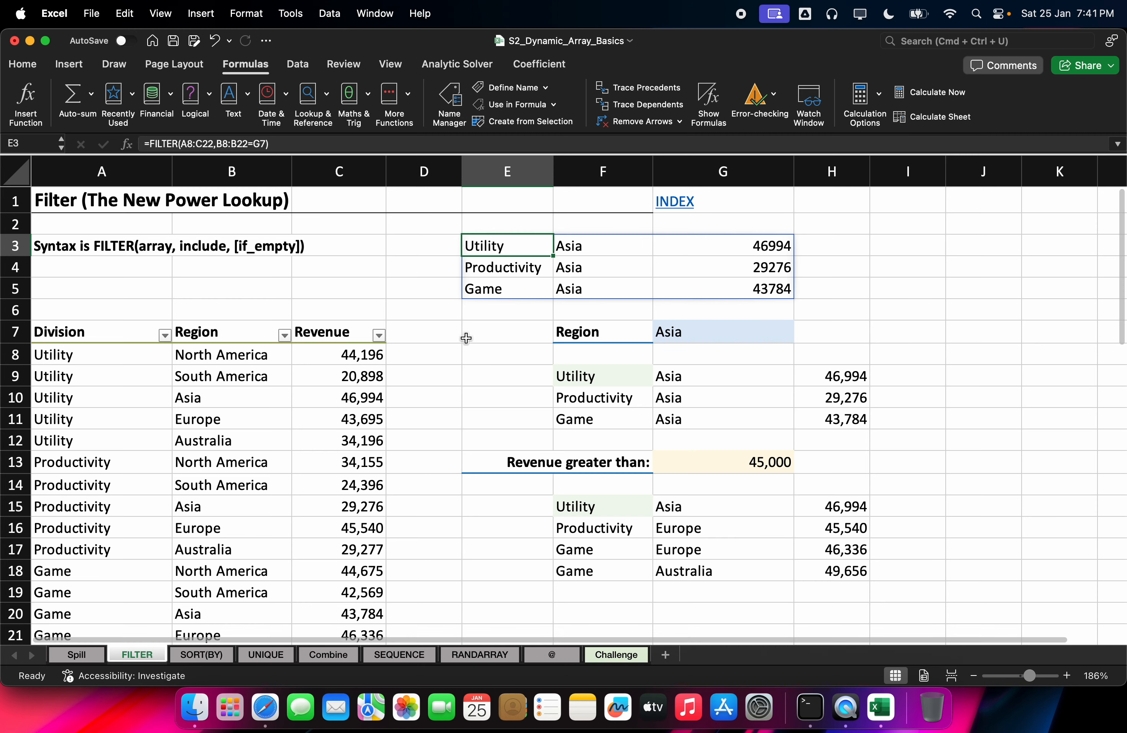
left_click(72, 656)
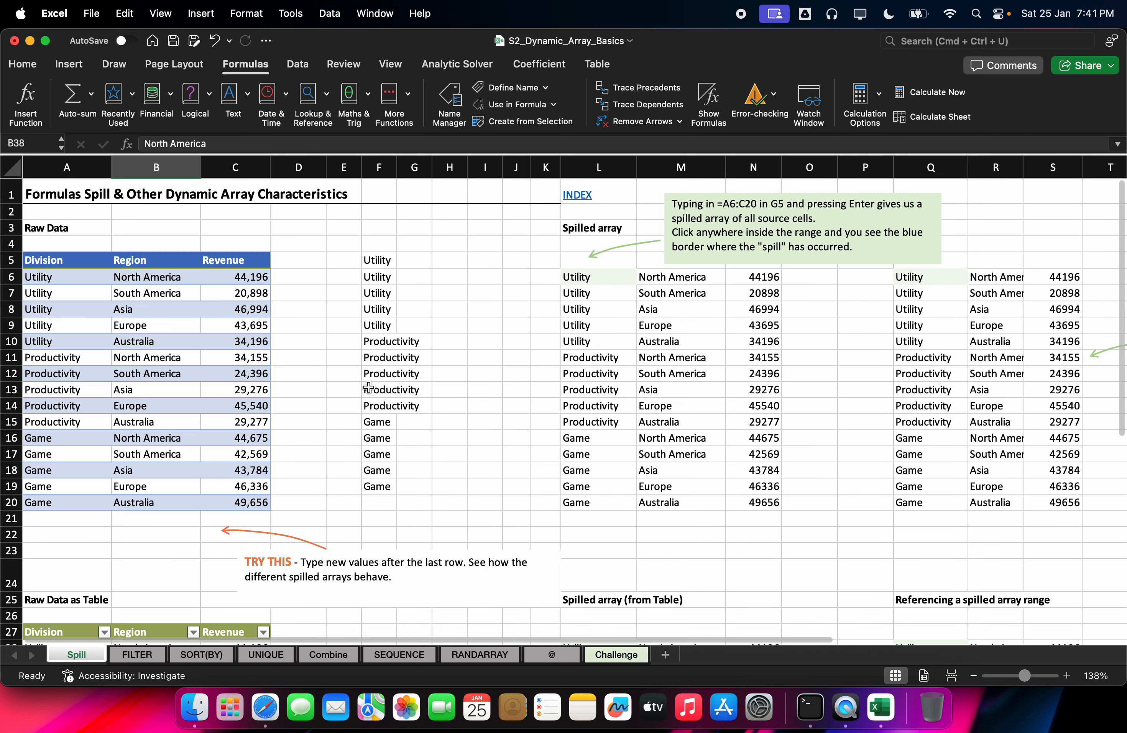
scroll(380, 376, "down", 6)
scroll(389, 370, "up", 6)
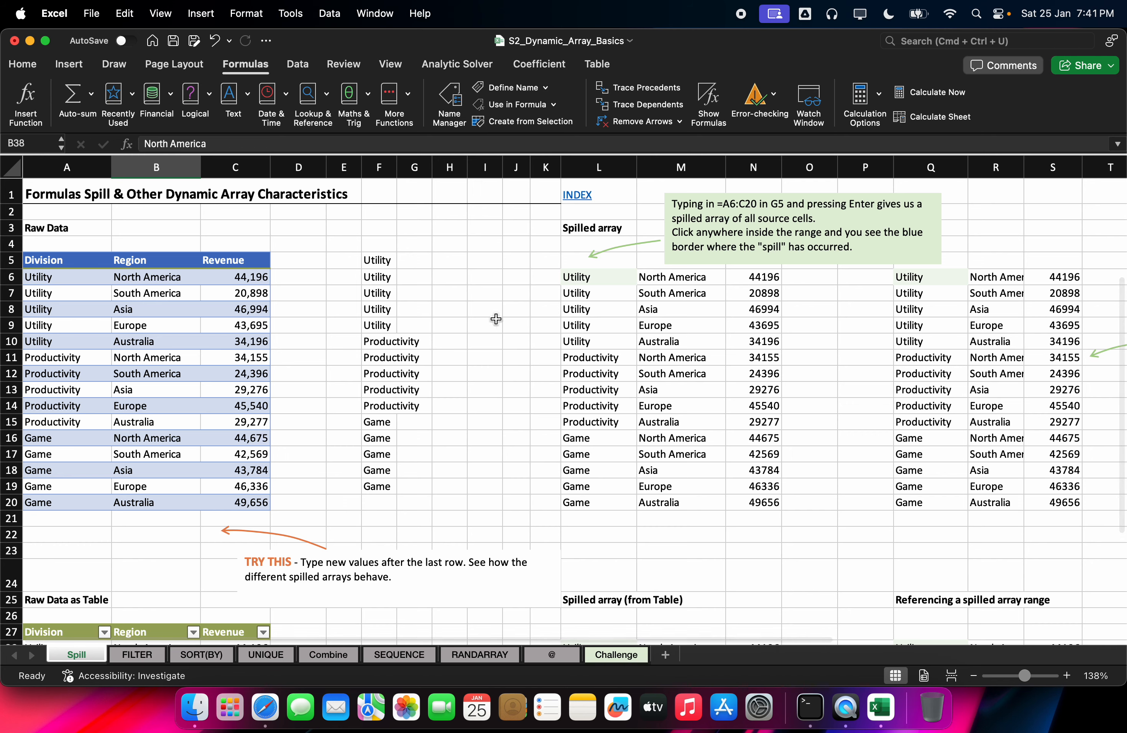
left_click(609, 271)
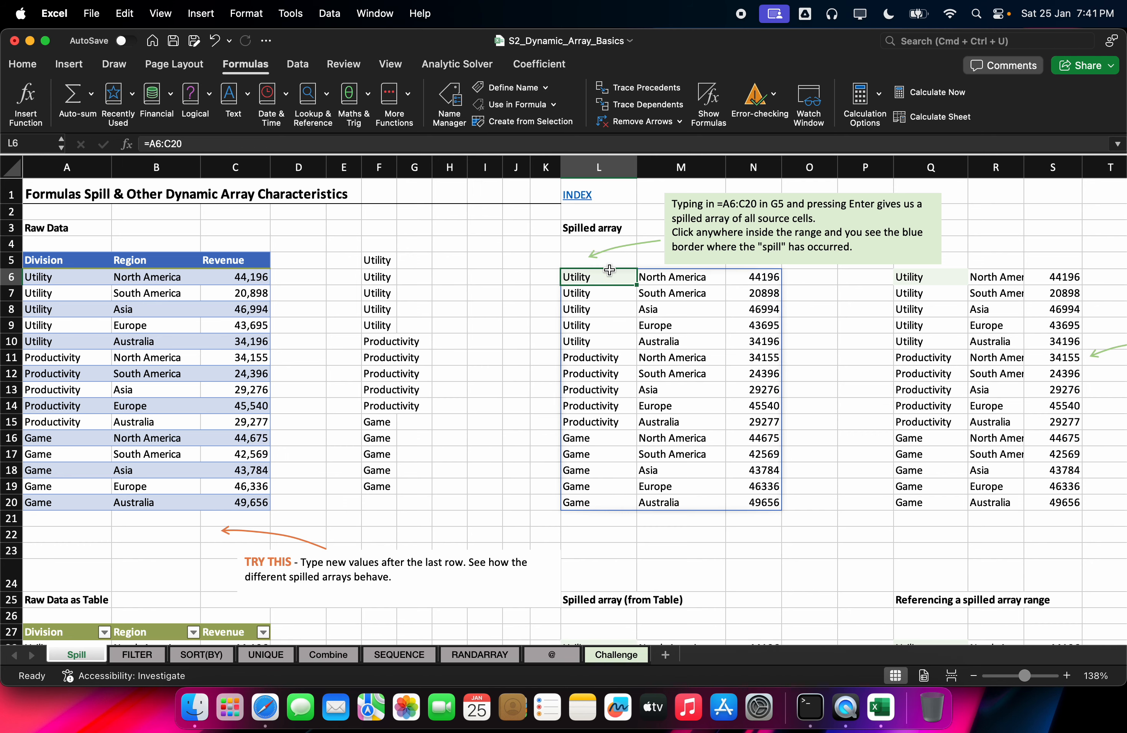
left_click(153, 653)
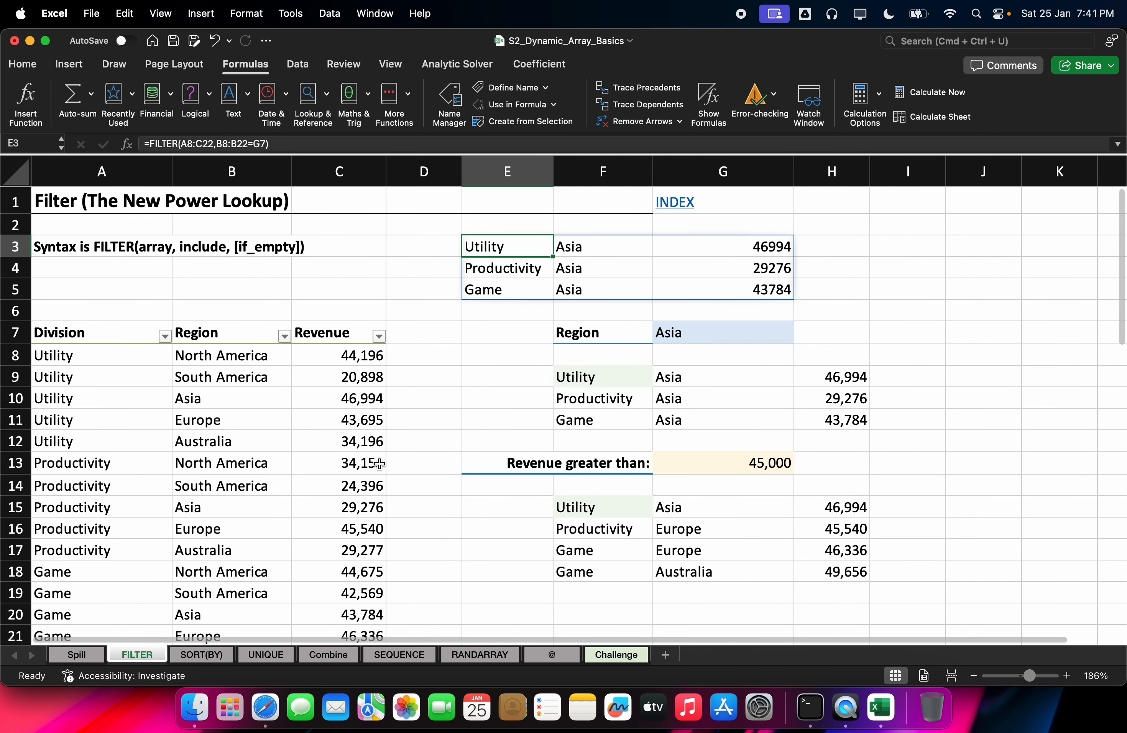
scroll(380, 465, "down", 10)
left_click(677, 235)
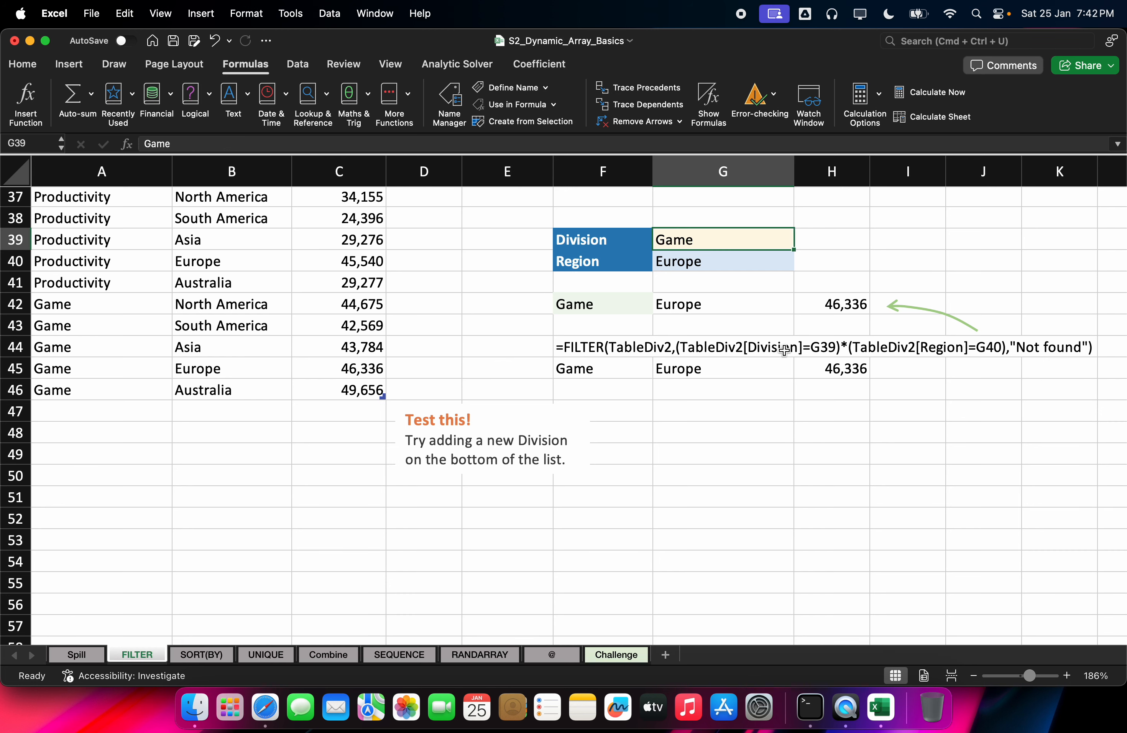
Step: Clear the FORMULATEXT display from cell F44
left_click(718, 346)
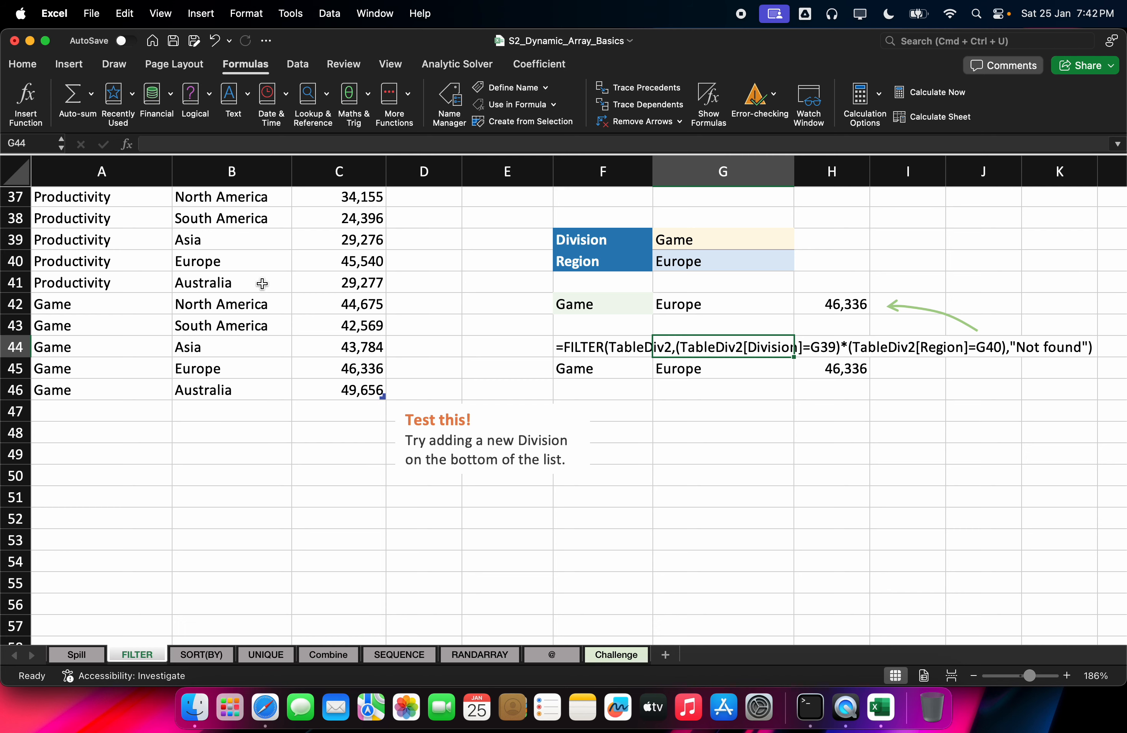
scroll(262, 284, "up", 5)
left_click_drag(114, 267, 318, 583)
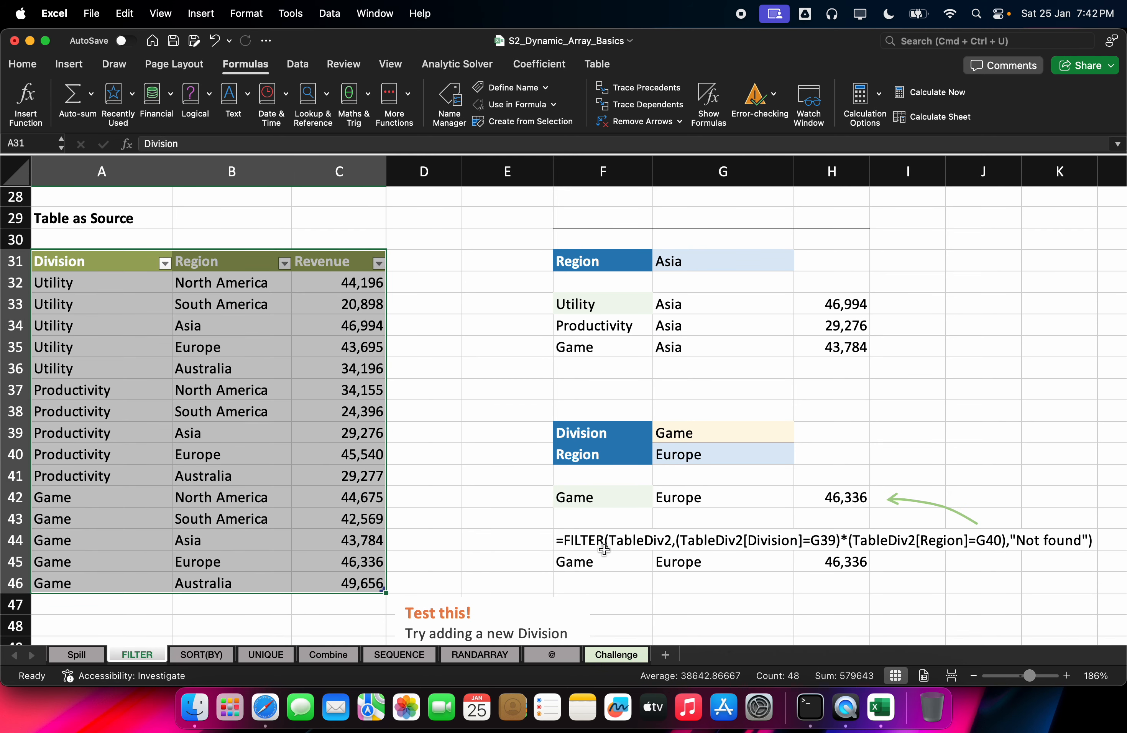
left_click(591, 542)
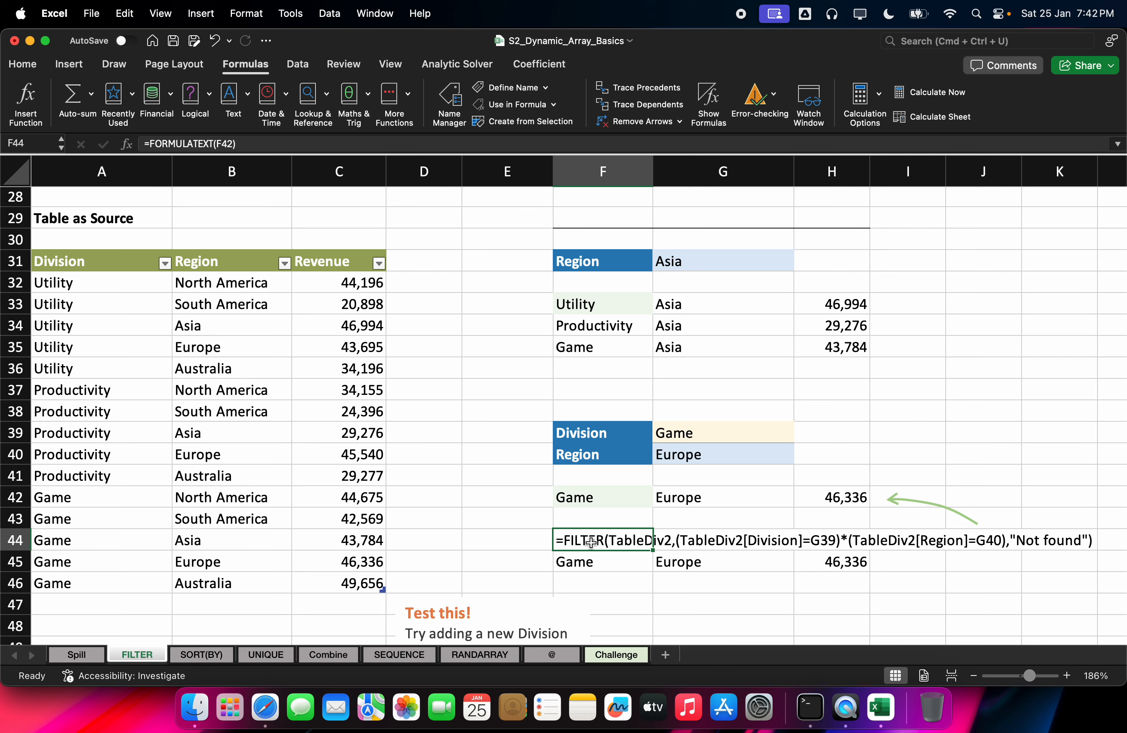
key("Delete")
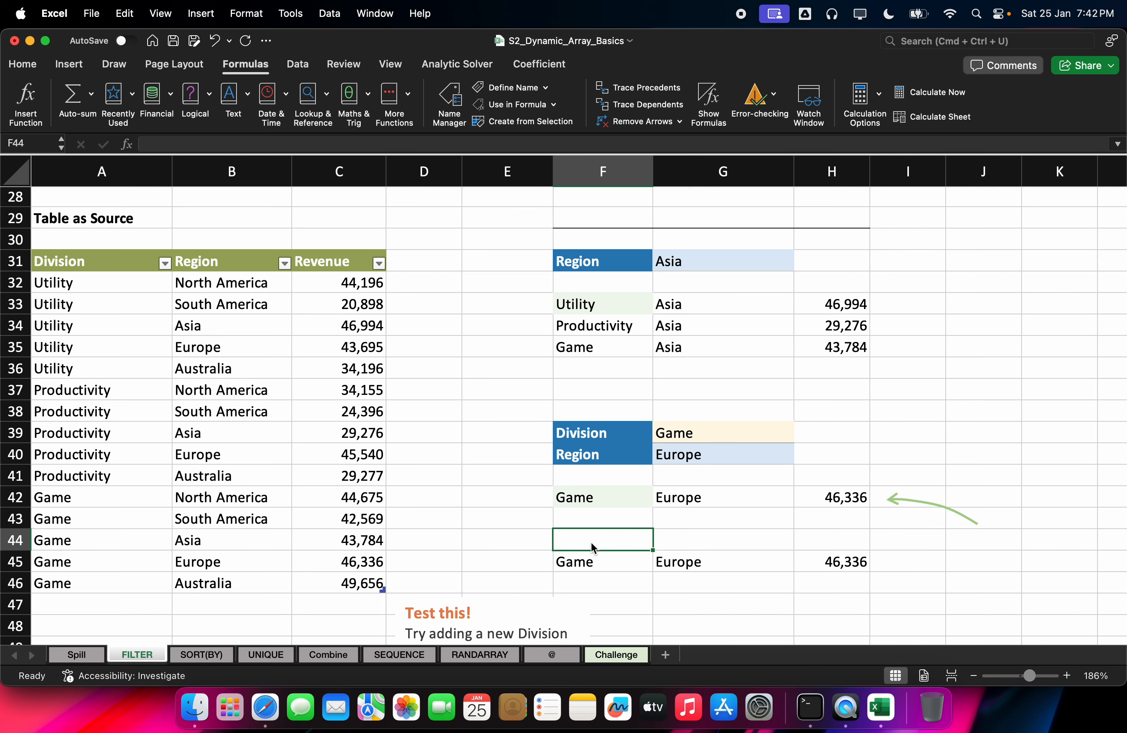
Step: Select the whole Division/Region/Revenue source table including its headers
left_click(230, 349)
key("super+a")
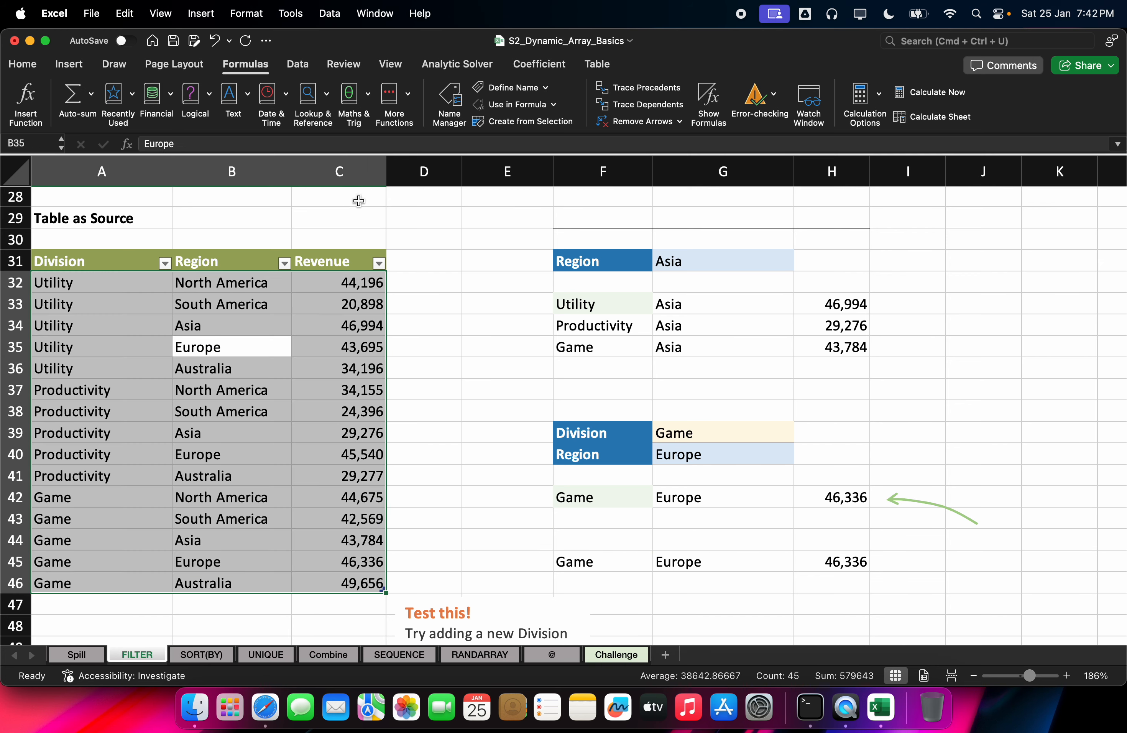
left_click(127, 260)
key("super+a")
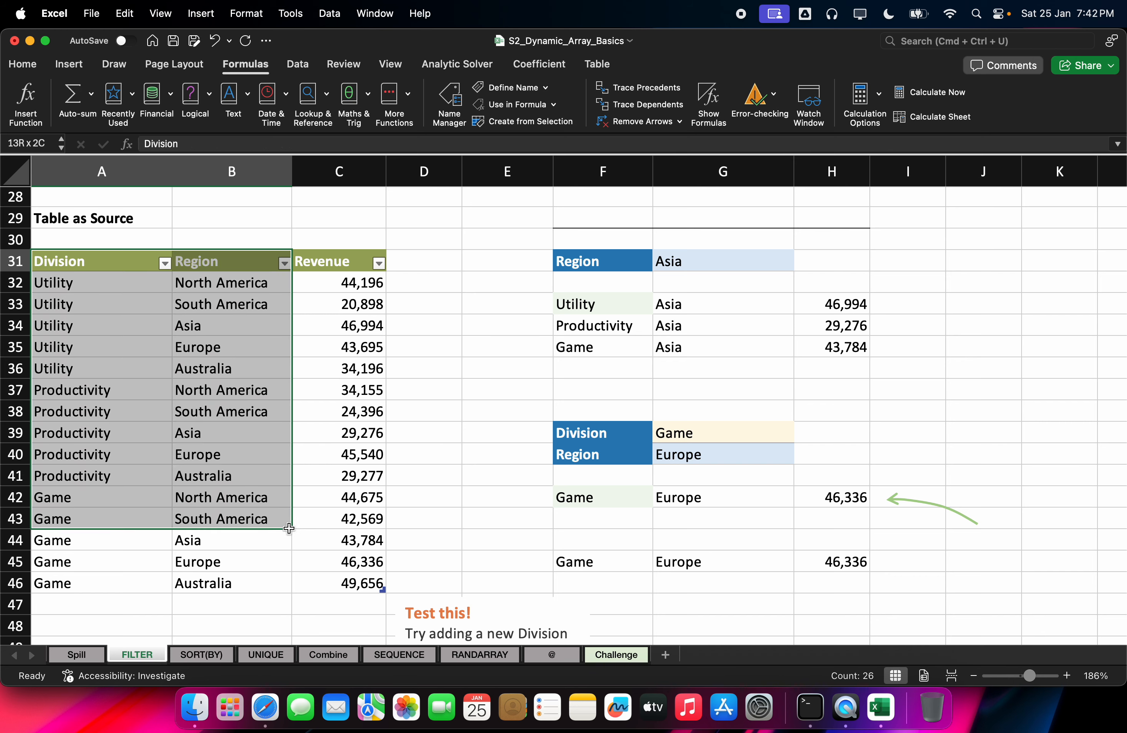
Step: Use Convert to Range on the A31:C46 table and confirm with Yes
left_click(597, 64)
left_click(115, 124)
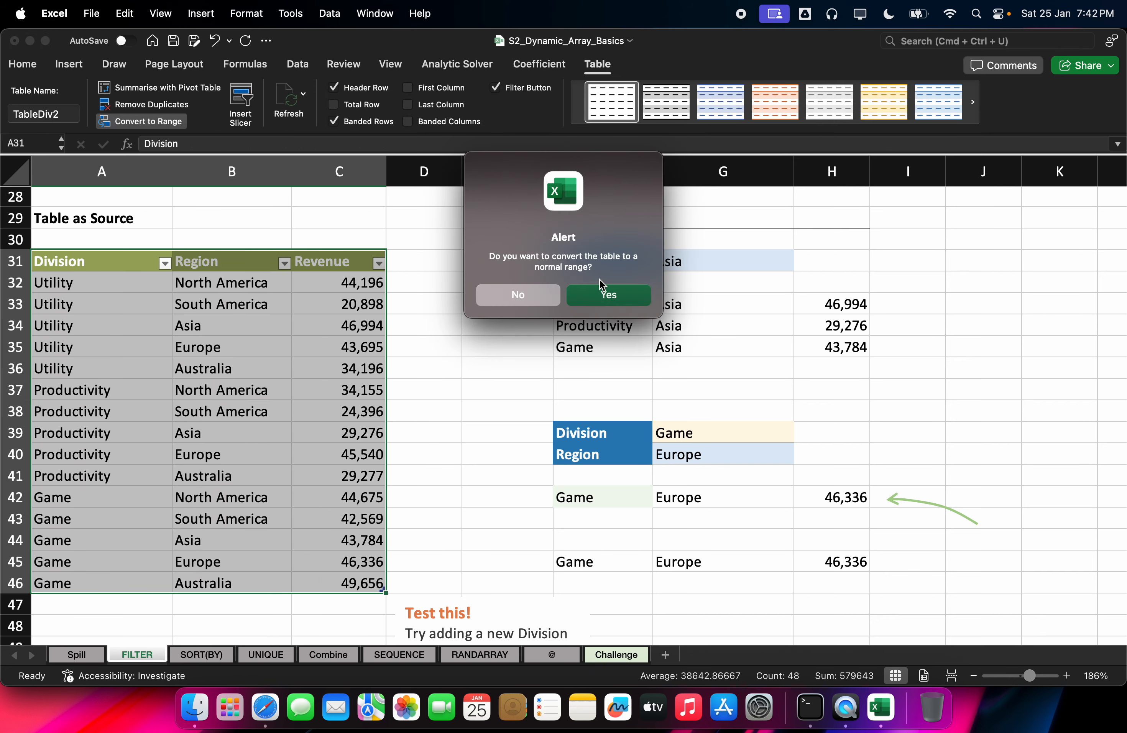
left_click(605, 291)
Step: Begin a FILTER over A32:C46 in F44, then cancel it, leaving F44 empty
left_click(599, 531)
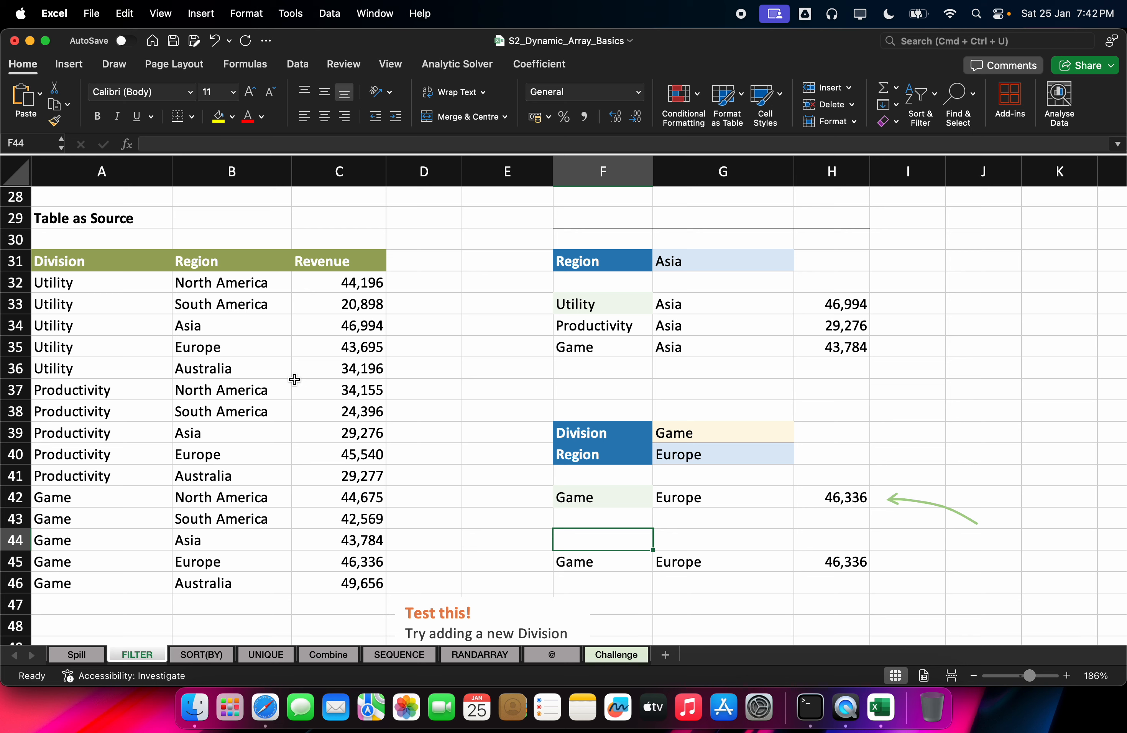
type("=fil")
key("Tab")
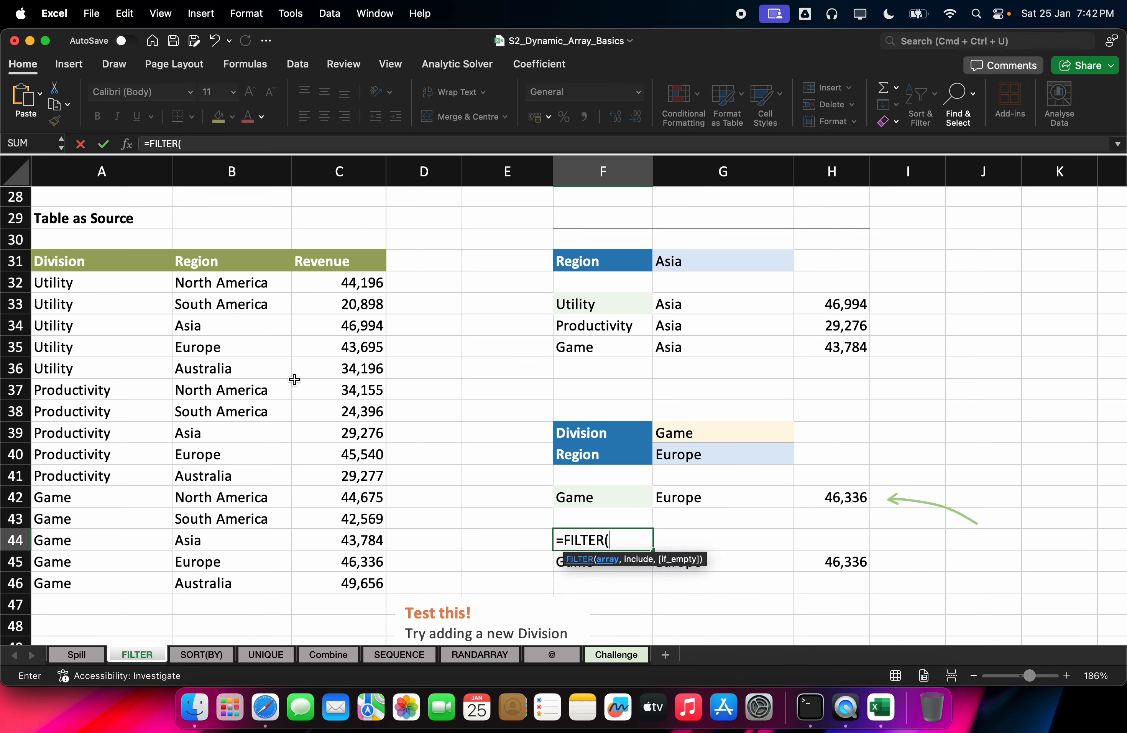
left_click(49, 281)
key("super+shift+Down")
key("super+shift+Right")
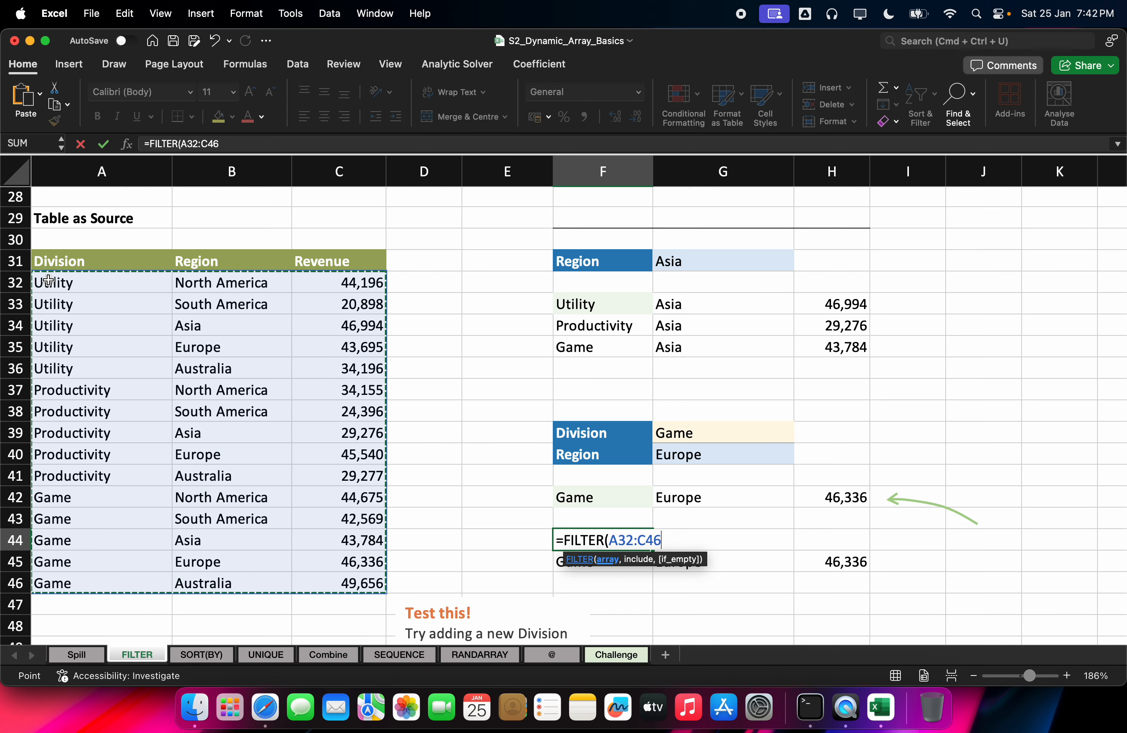
key("Escape")
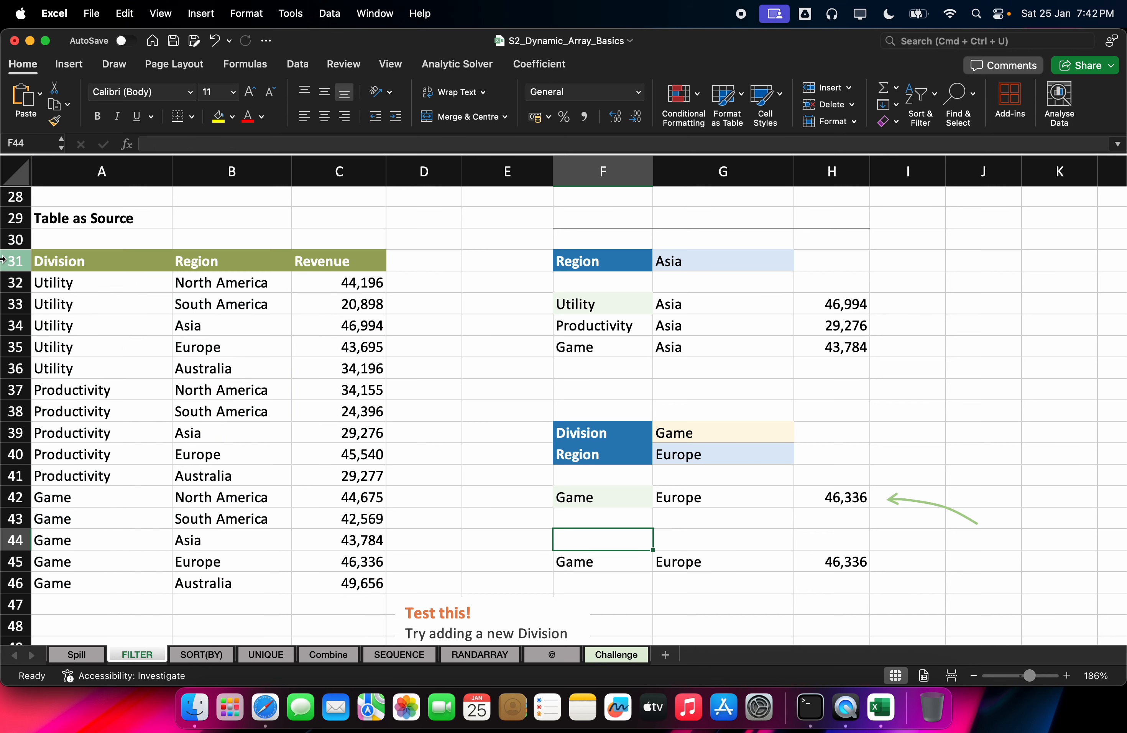
left_click(117, 314)
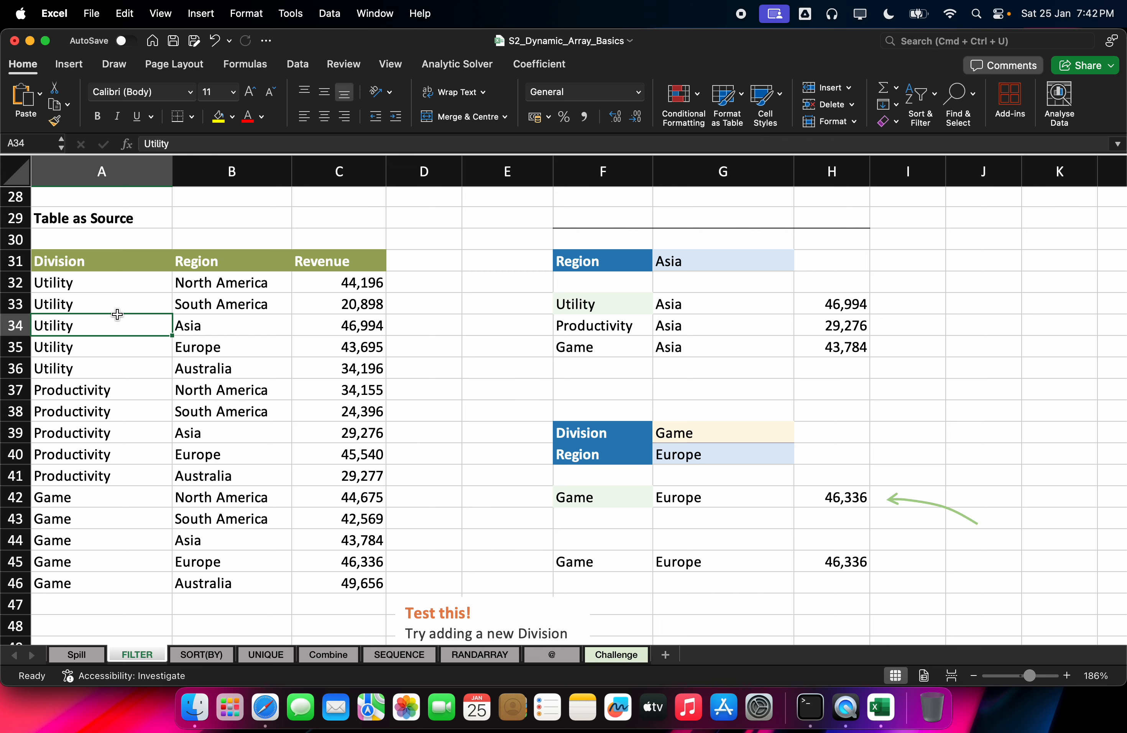
Step: Convert the A31:C46 data into a table named Table8 and move to cell F44
key("super+t")
left_click(606, 275)
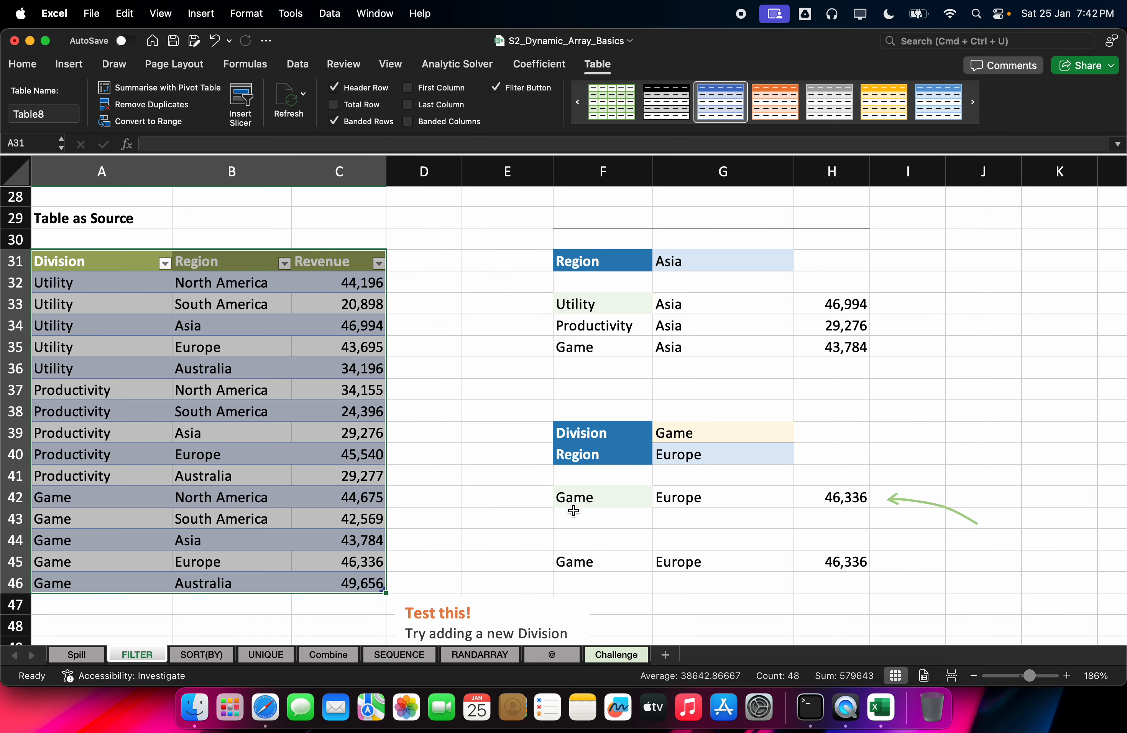
left_click(573, 510)
key("Down")
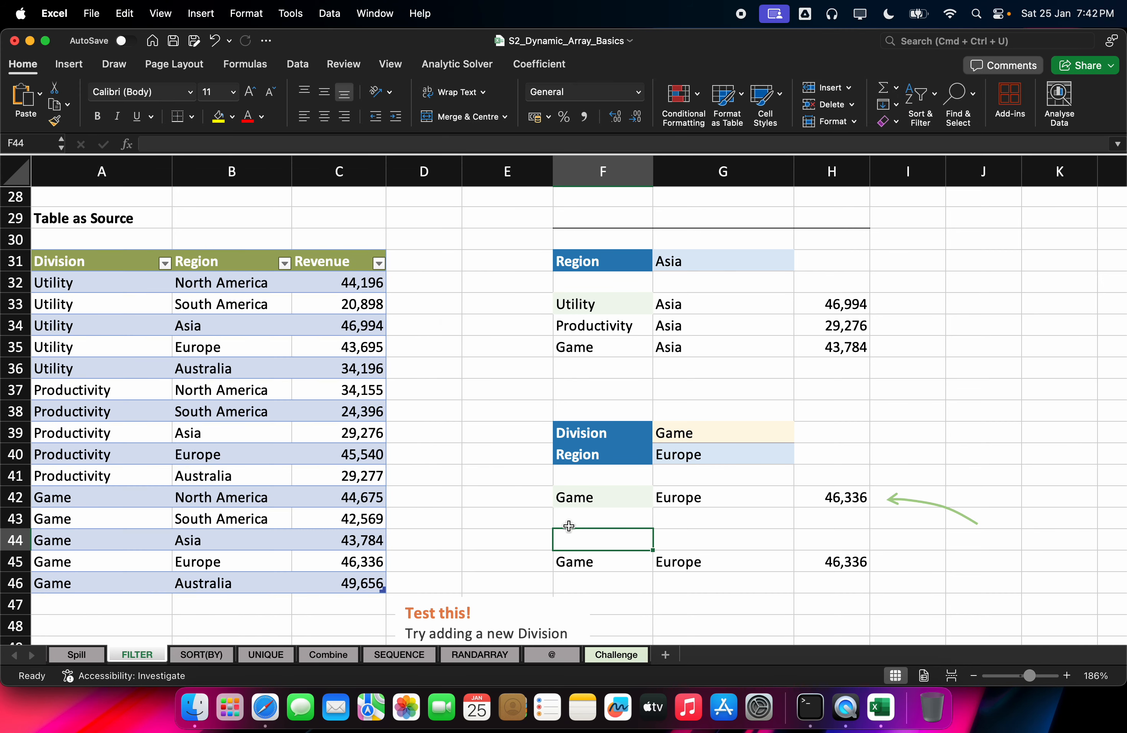
Step: Start a FILTER formula in F44 using the whole Table8 as its array
type("=fil")
key("Tab")
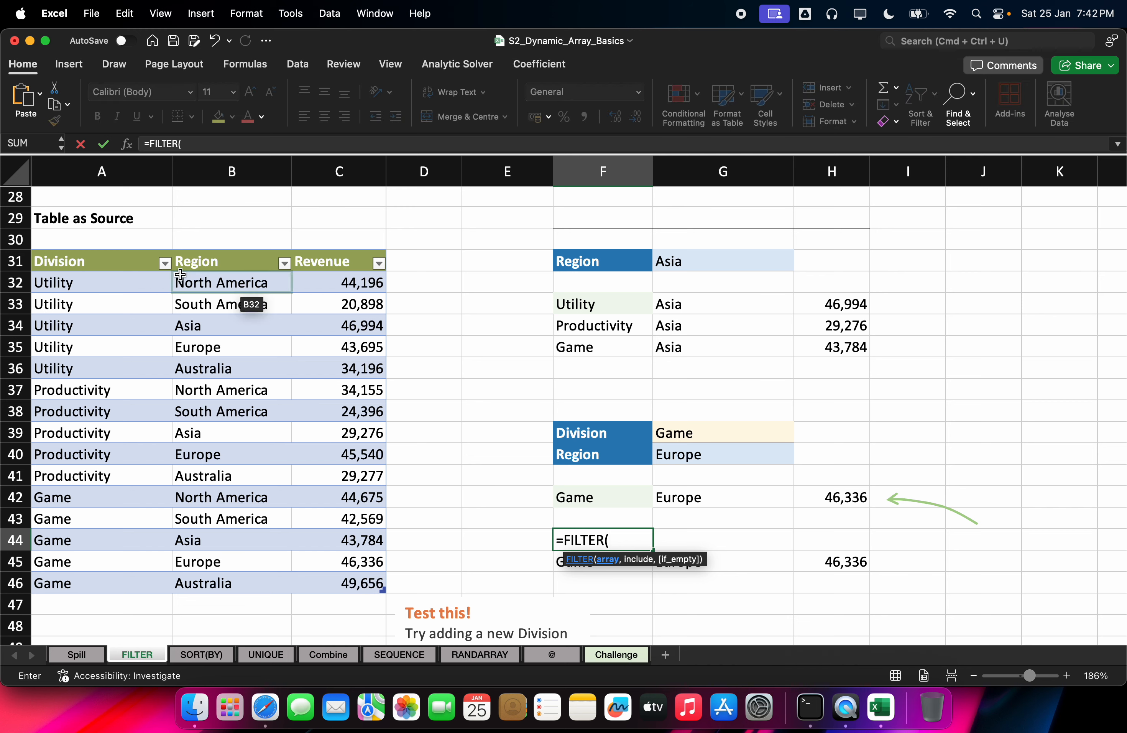
left_click(138, 282)
left_click(134, 262)
key("Down")
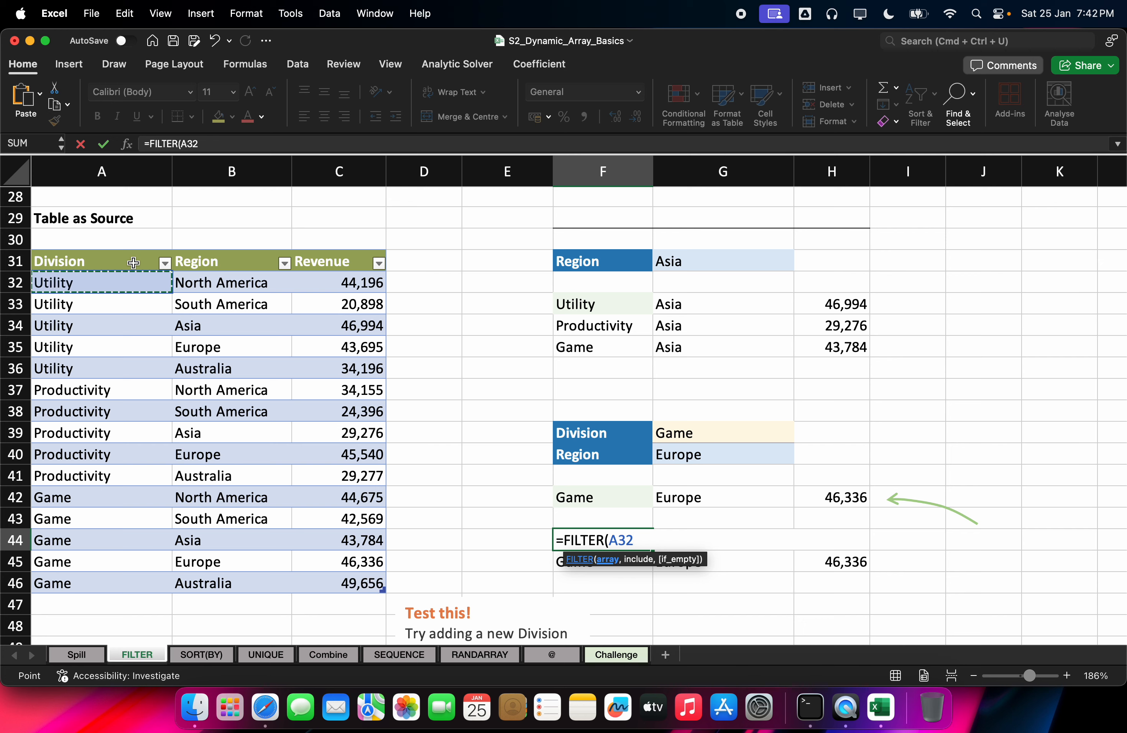
key("ctrl+shift+Down")
key("ctrl+shift+Right")
left_click(133, 263)
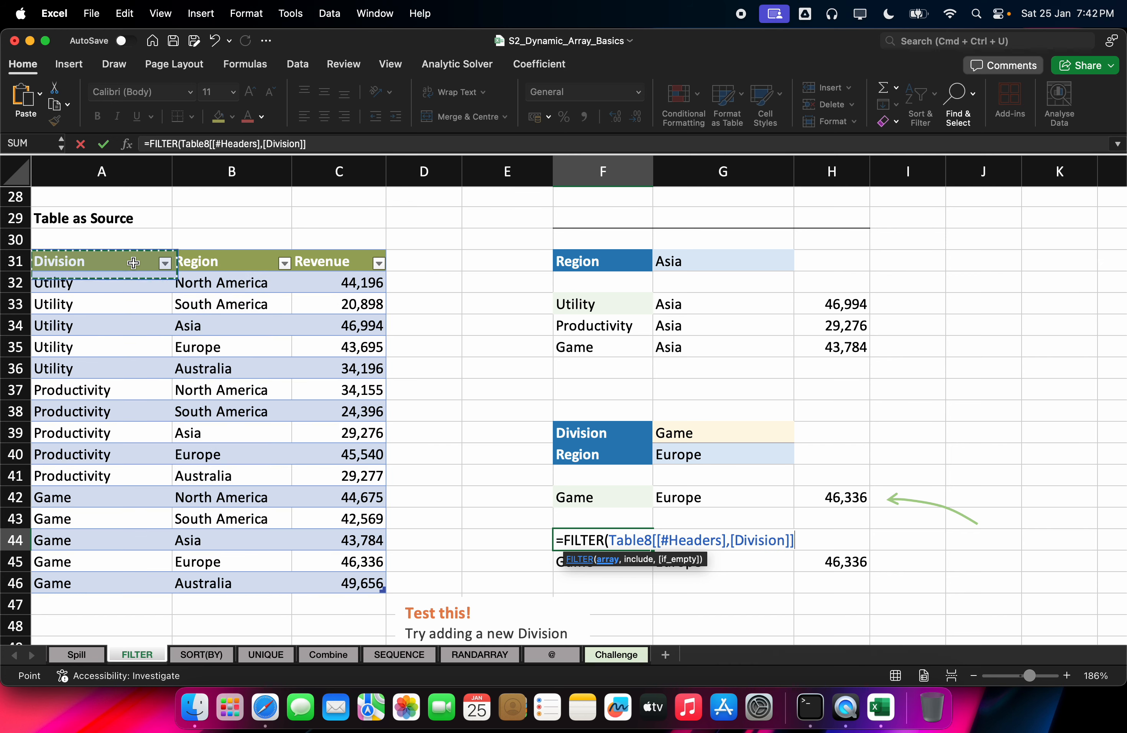
key("ctrl+shift+Down")
key("ctrl+shift+Right")
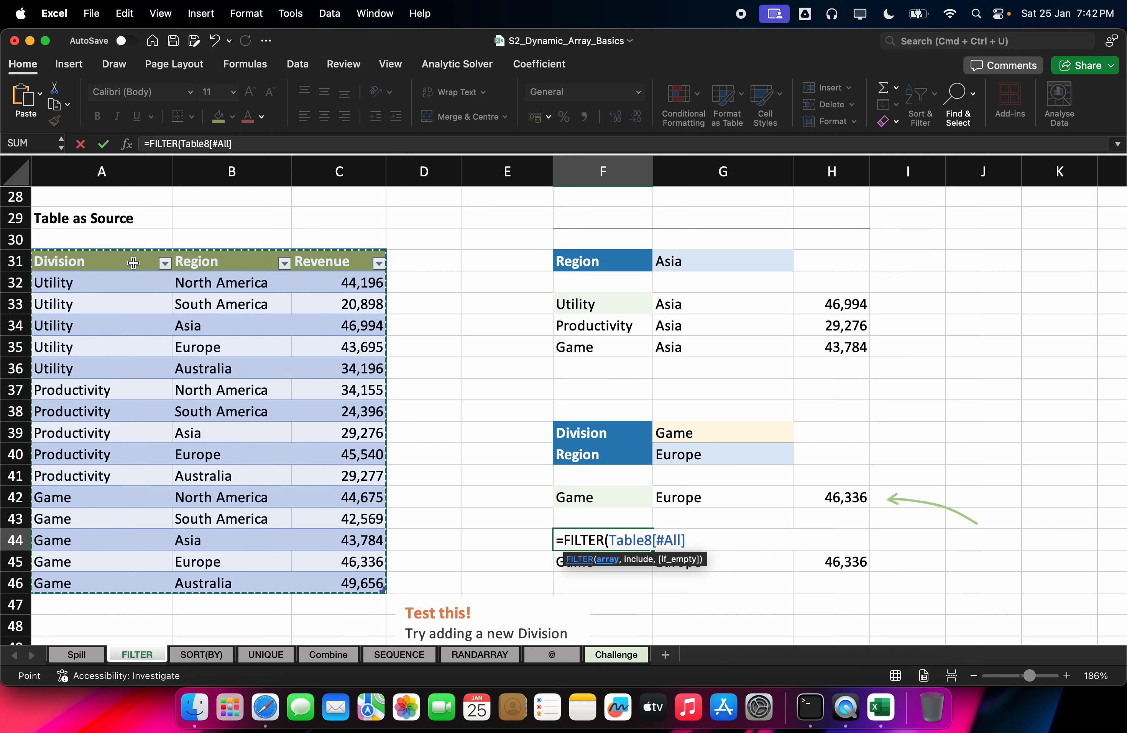
type(",")
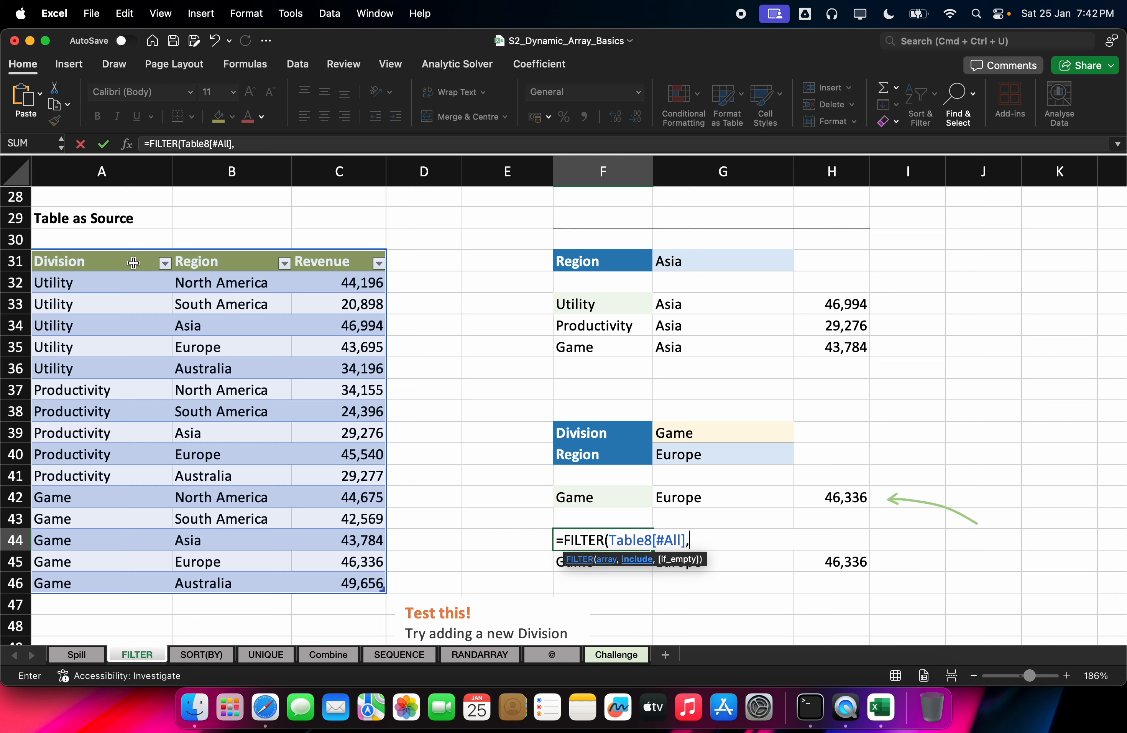
Step: Set the FILTER include condition to the Division column starting at A32
left_click(123, 276)
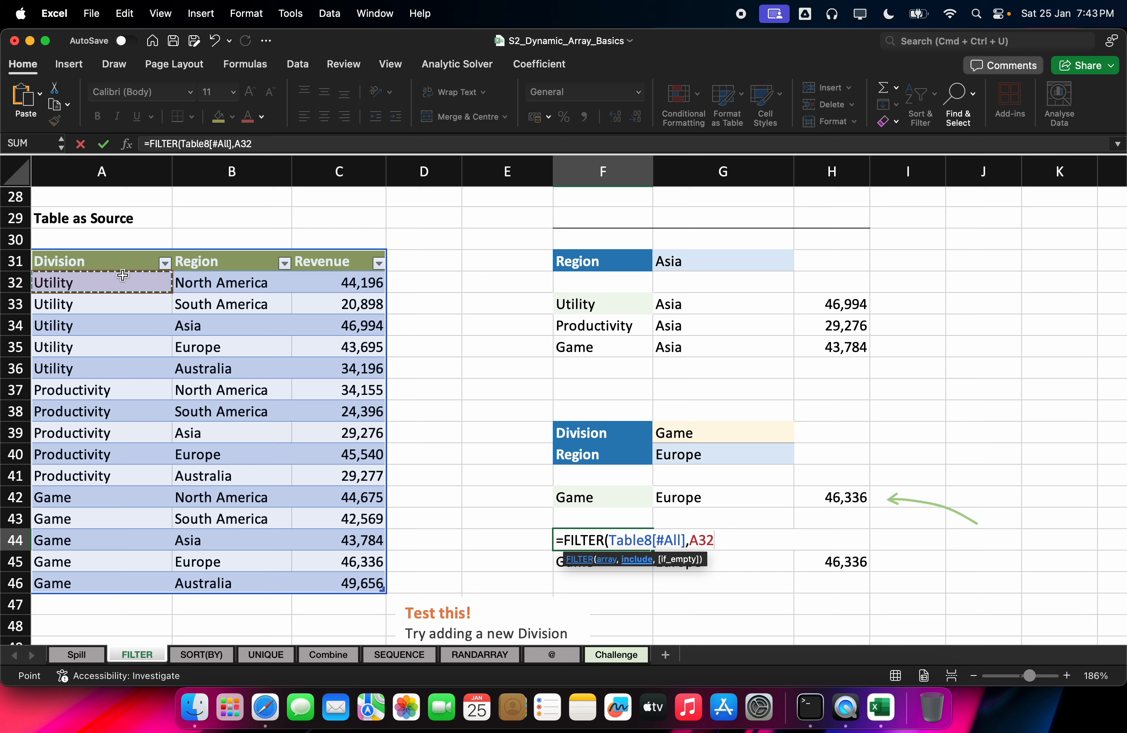
key("ctrl+shift+Down")
key("ctrl+shift+Up")
key("Down")
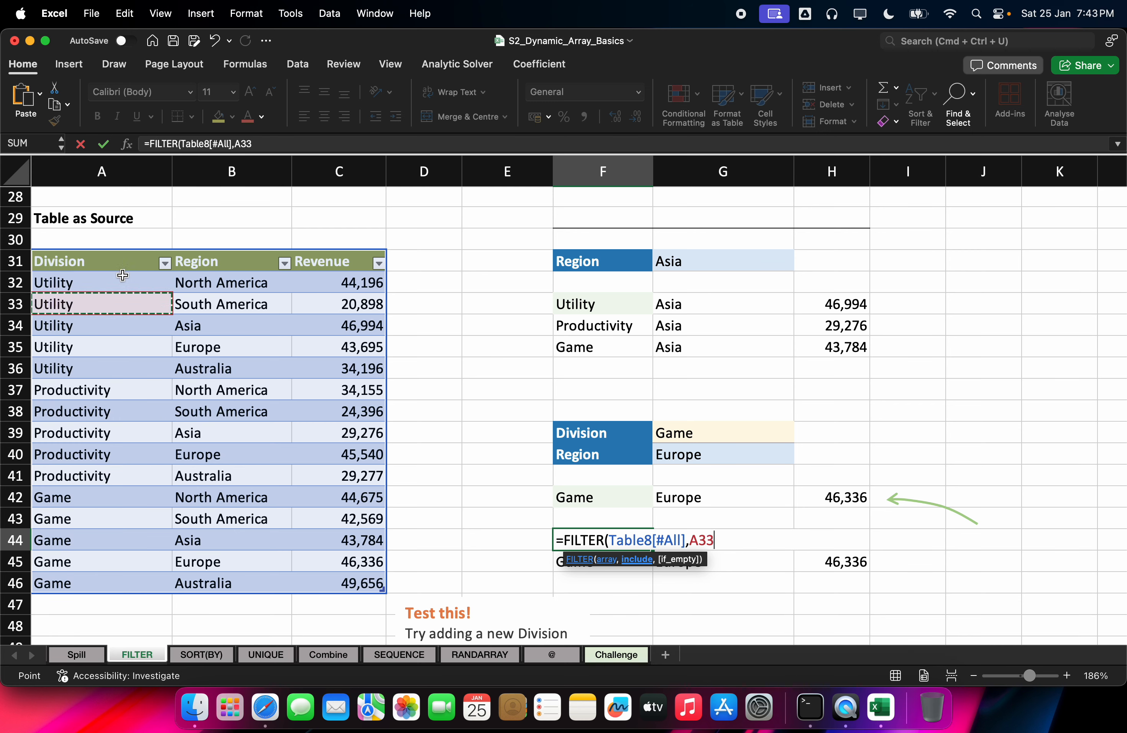
key("Up")
key("Up")
key("Down")
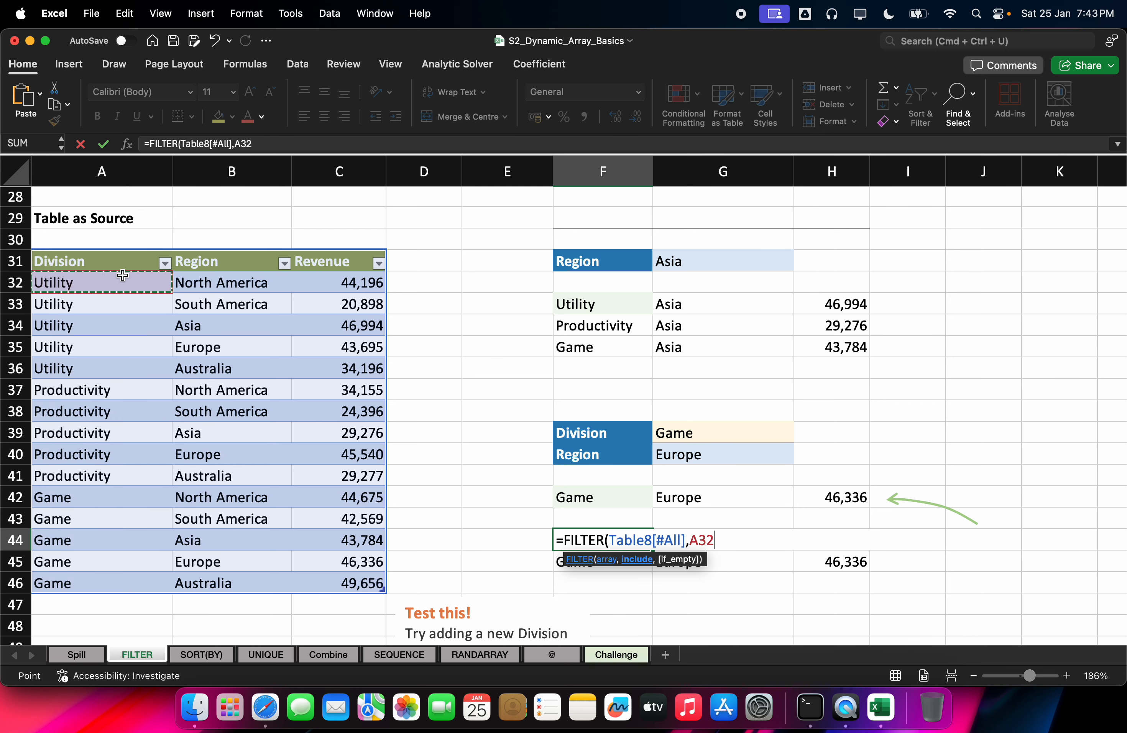
key("ctrl+shift+Down")
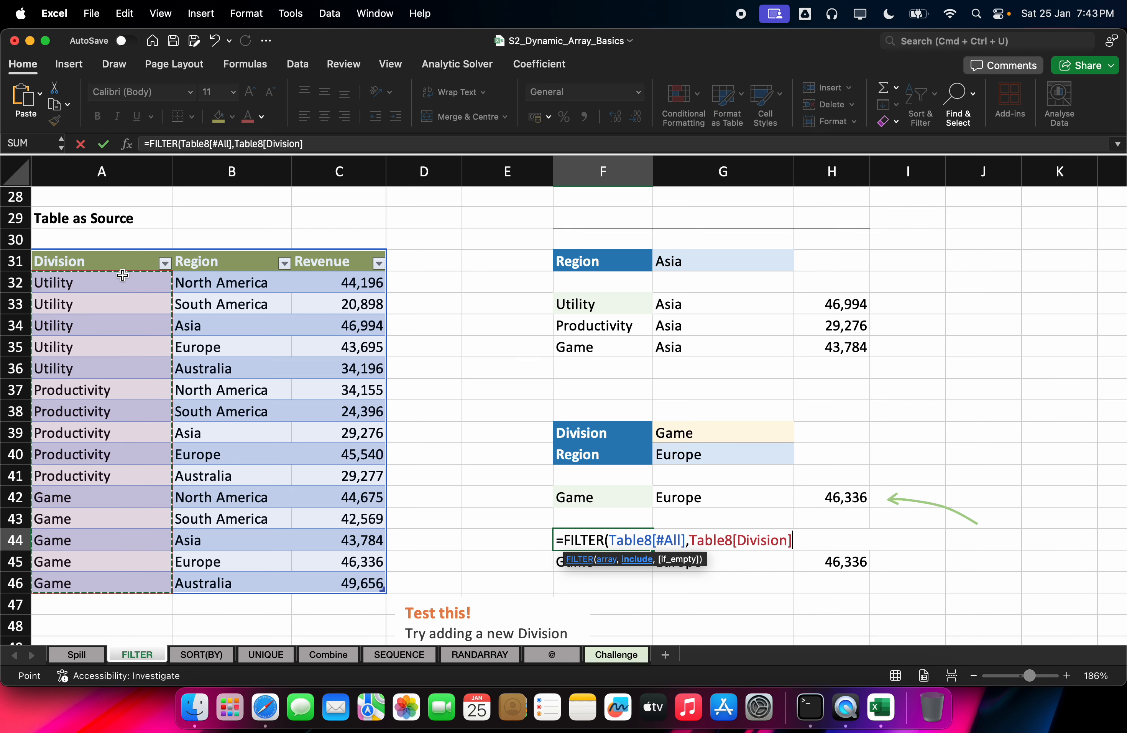
Step: Compare against the Division criterion cell, commit the formula, then clear the #VALUE! result in F44
type("=")
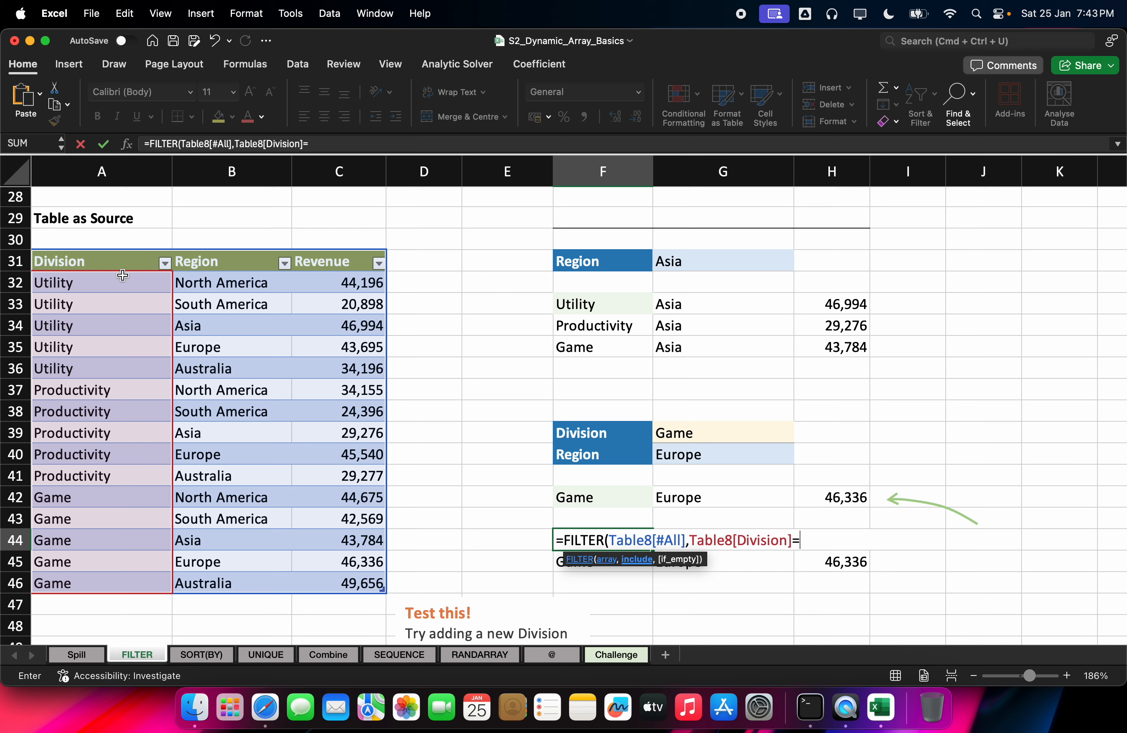
key("Up")
key("Up")
key("Up")
key("Up")
key("Right")
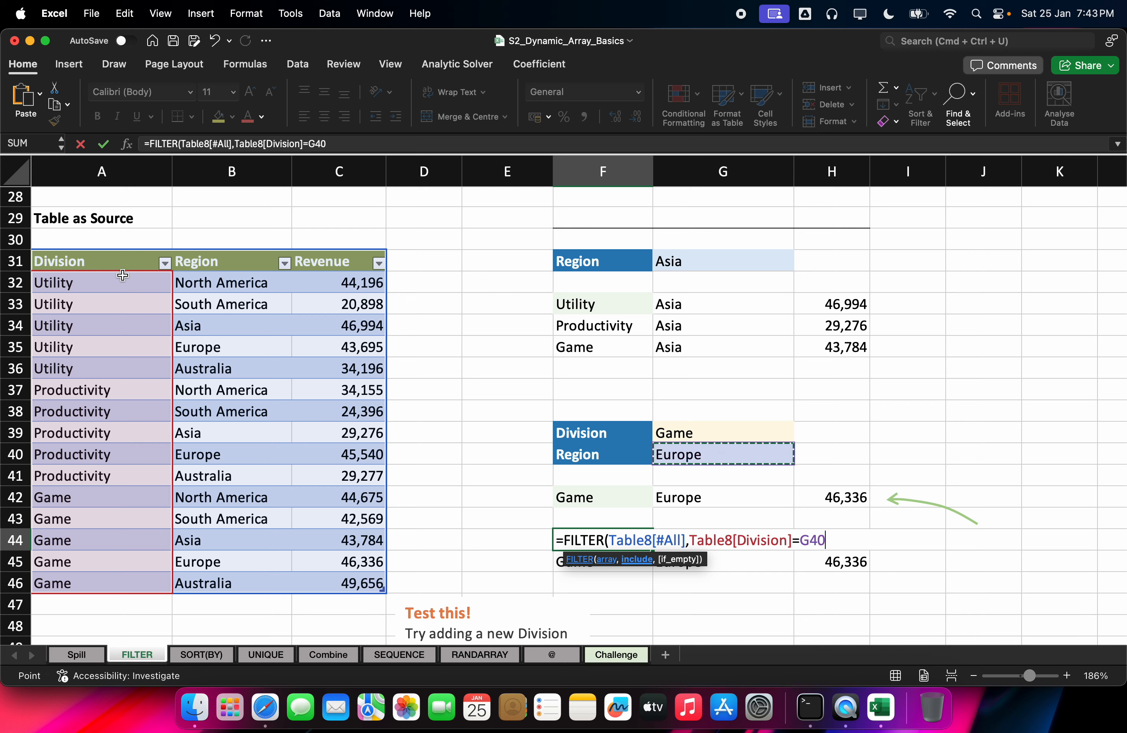
key("Up")
key("Return")
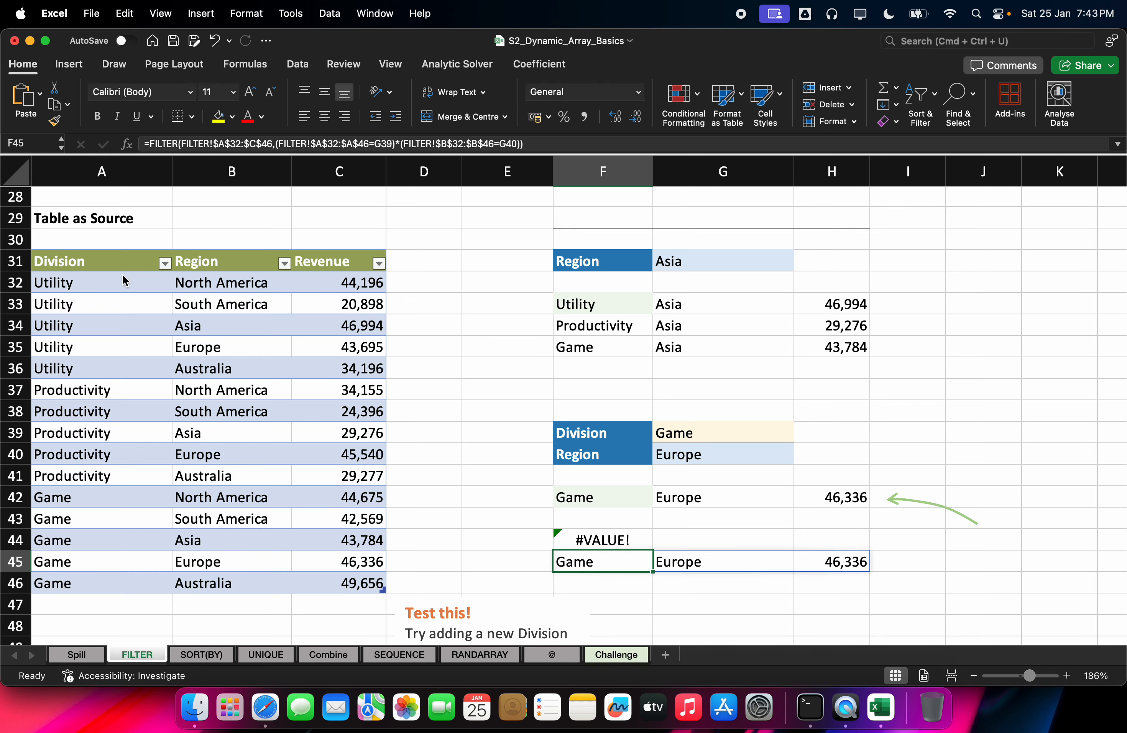
key("Up")
key("Delete")
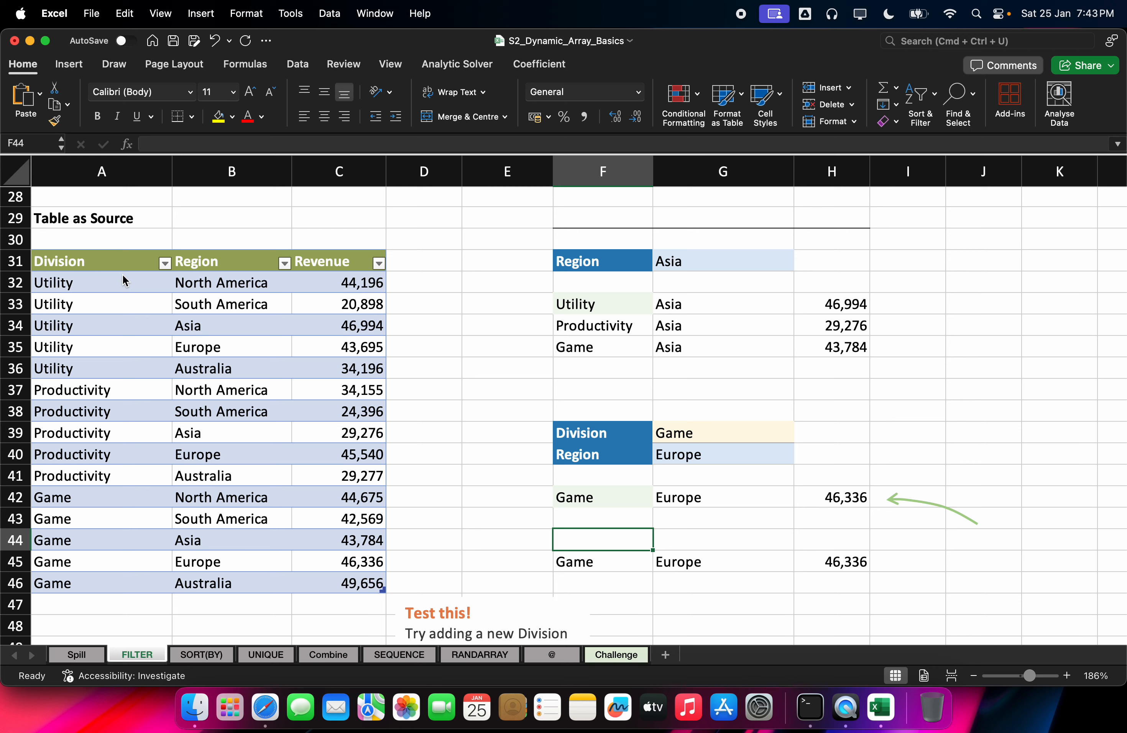
Step: Check the table's name, Table8, in the table settings
left_click(119, 326)
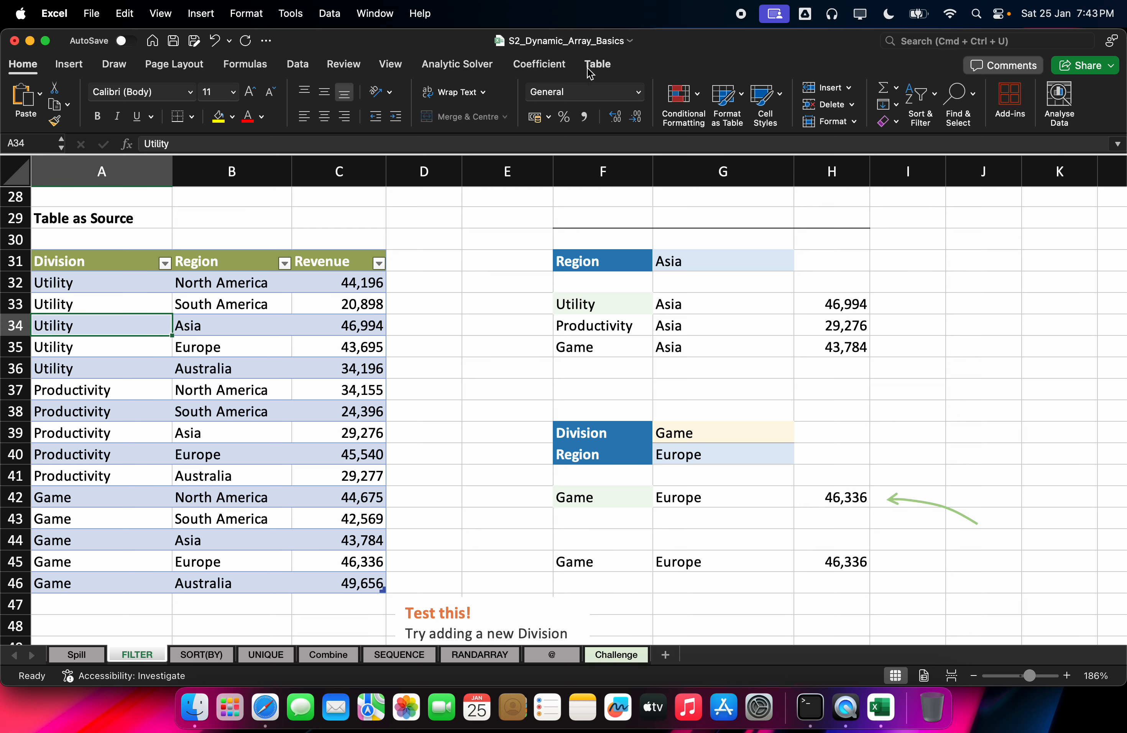
left_click(591, 70)
left_click(15, 114)
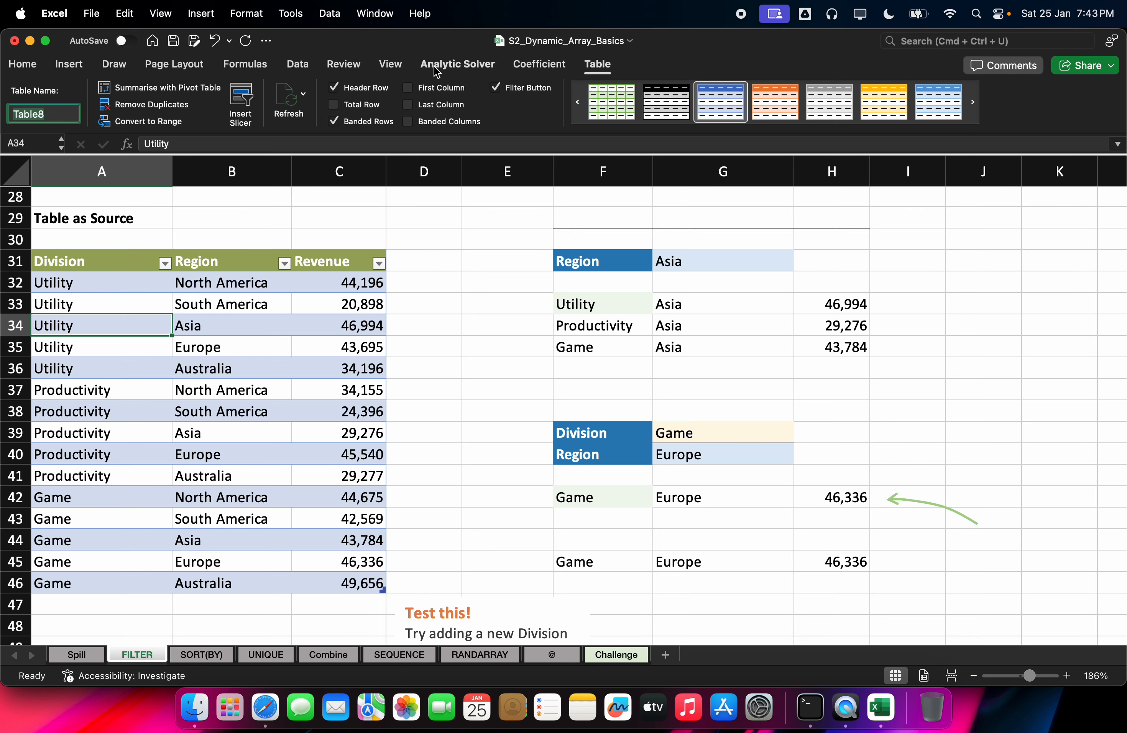
Step: Open and quit Terminal, then bring Safari's Google Meet call to the front
left_click(811, 707)
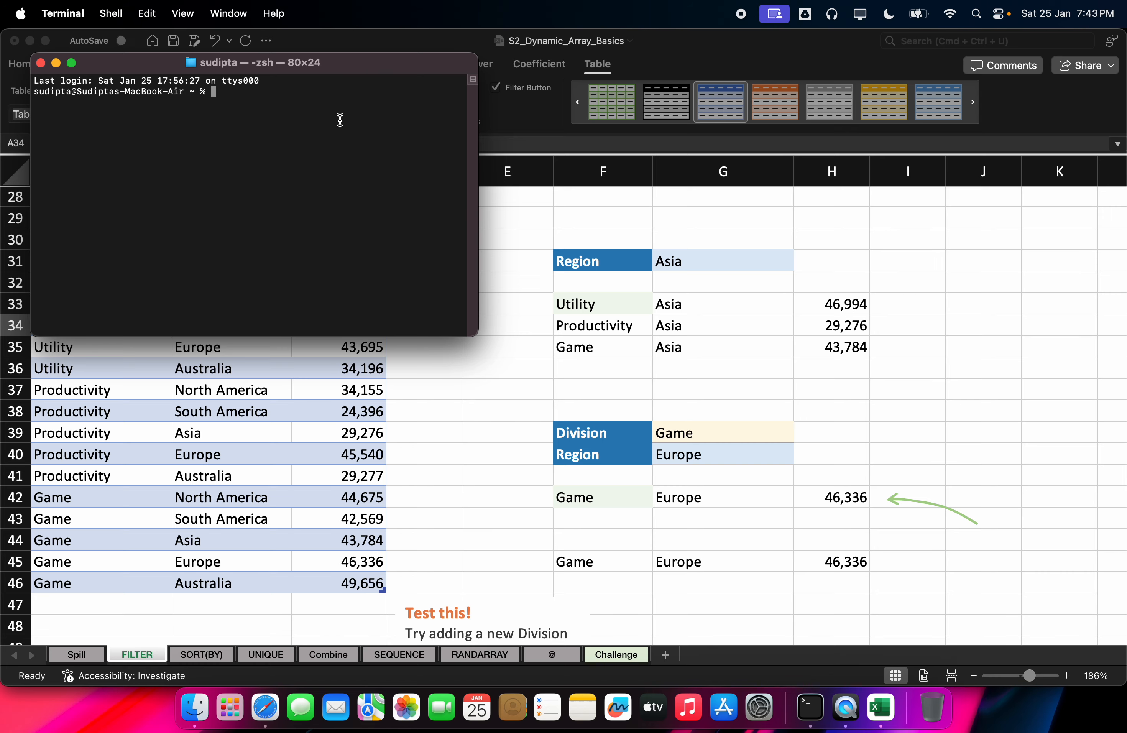
key("super+q")
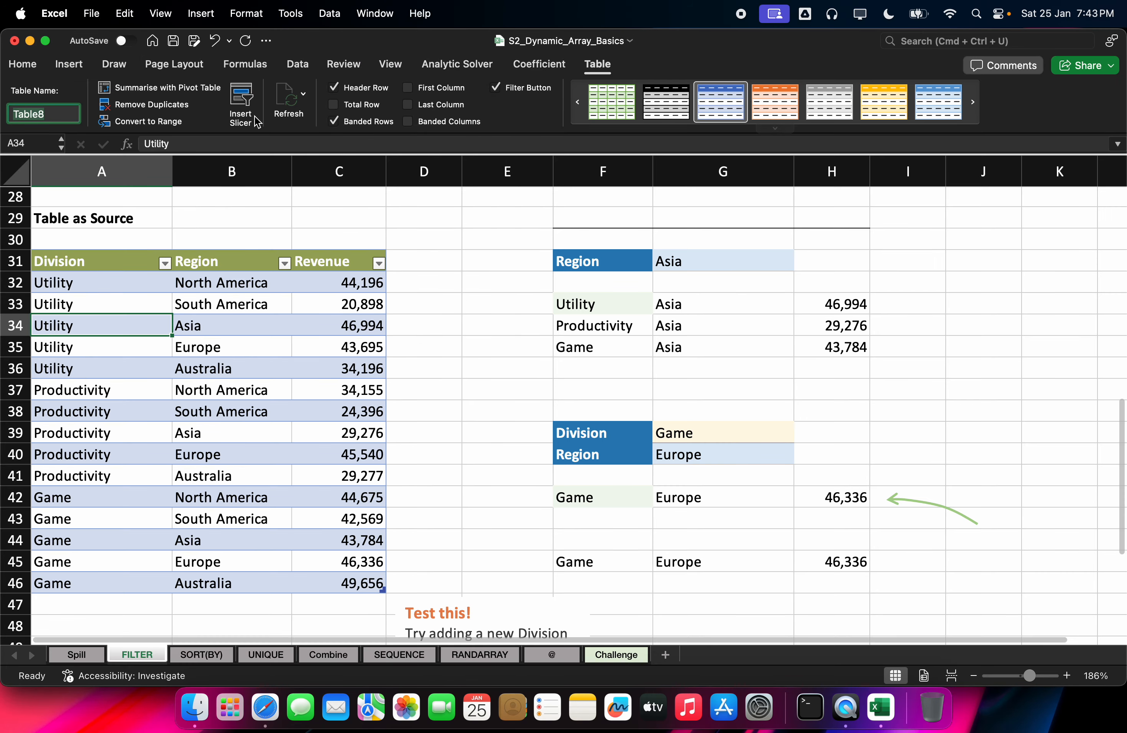
left_click(254, 729)
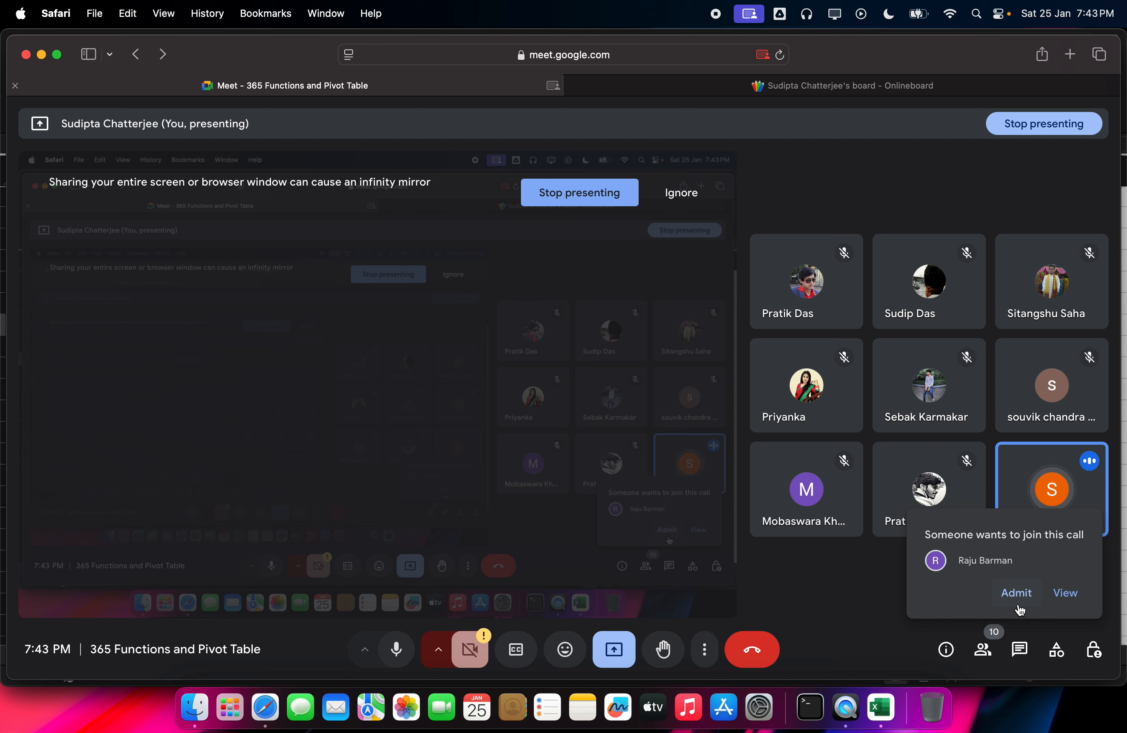
Step: Admit the waiting participant, then load rocademy.store in the Onlineboard tab
left_click(1017, 594)
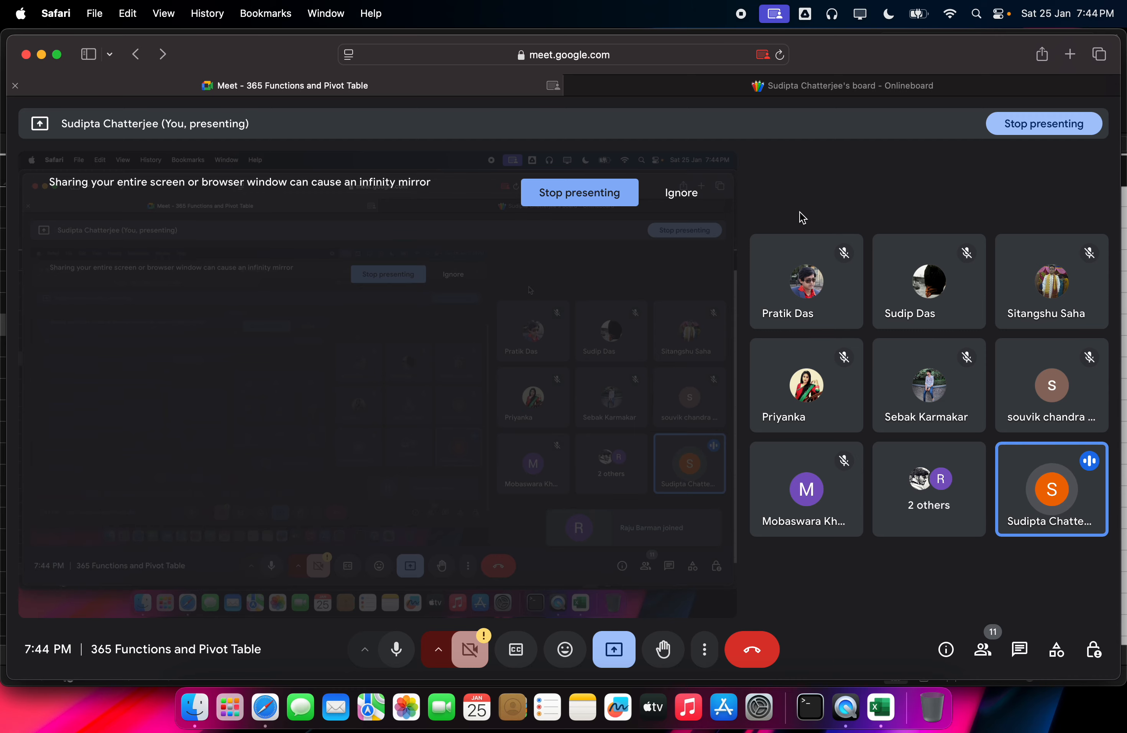
left_click(827, 87)
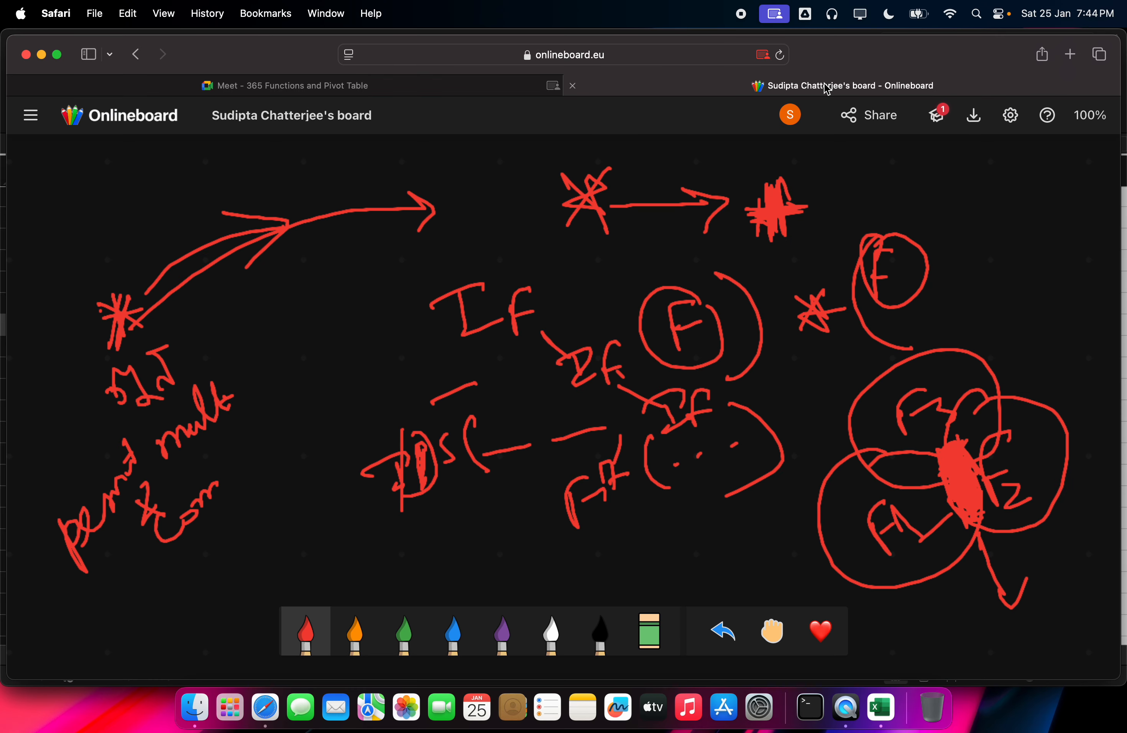
left_click(714, 63)
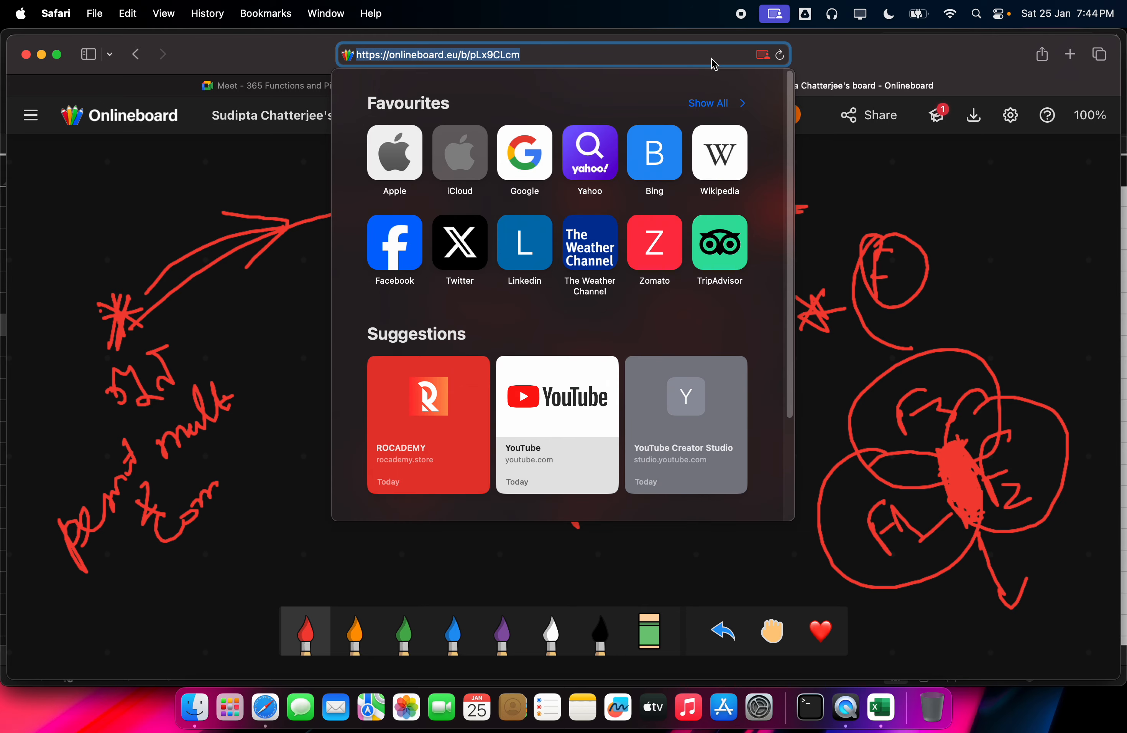
type("rocademy.store")
key("Return")
left_click(346, 86)
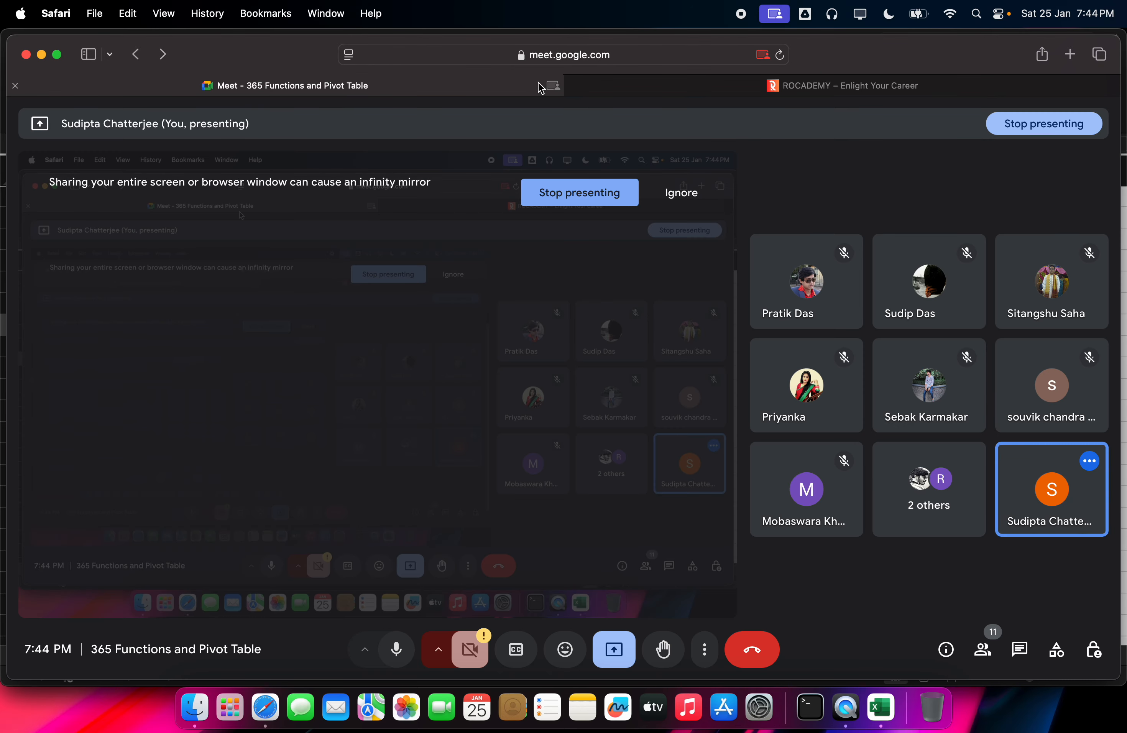
left_click(591, 88)
Step: Go to the learner dashboard, view all courses and start the Advanced Python Full Course
left_click(944, 144)
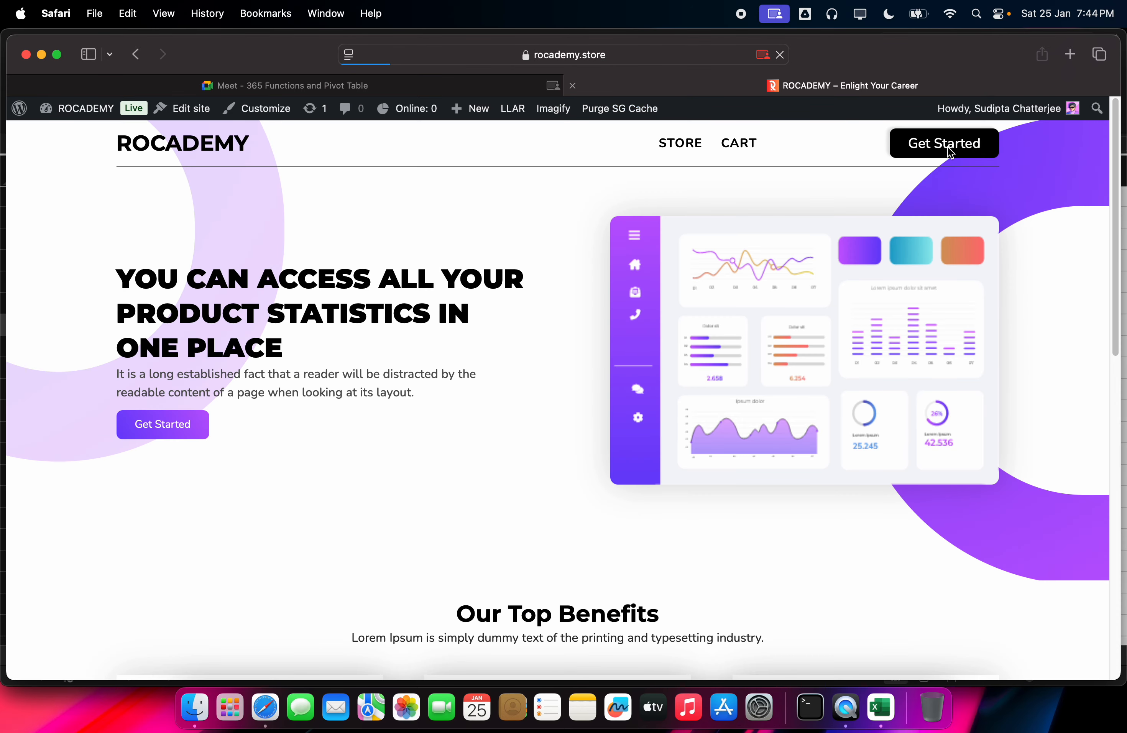
scroll(370, 231, "down", 15)
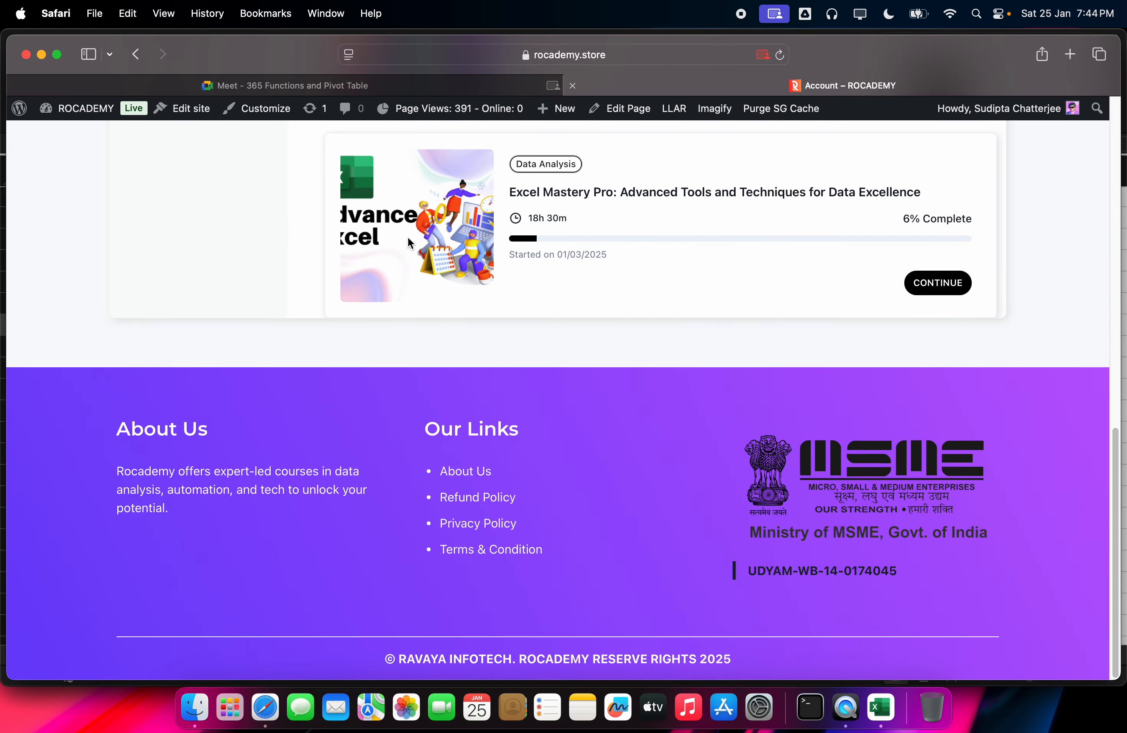
scroll(466, 234, "up", 15)
scroll(447, 281, "down", 5)
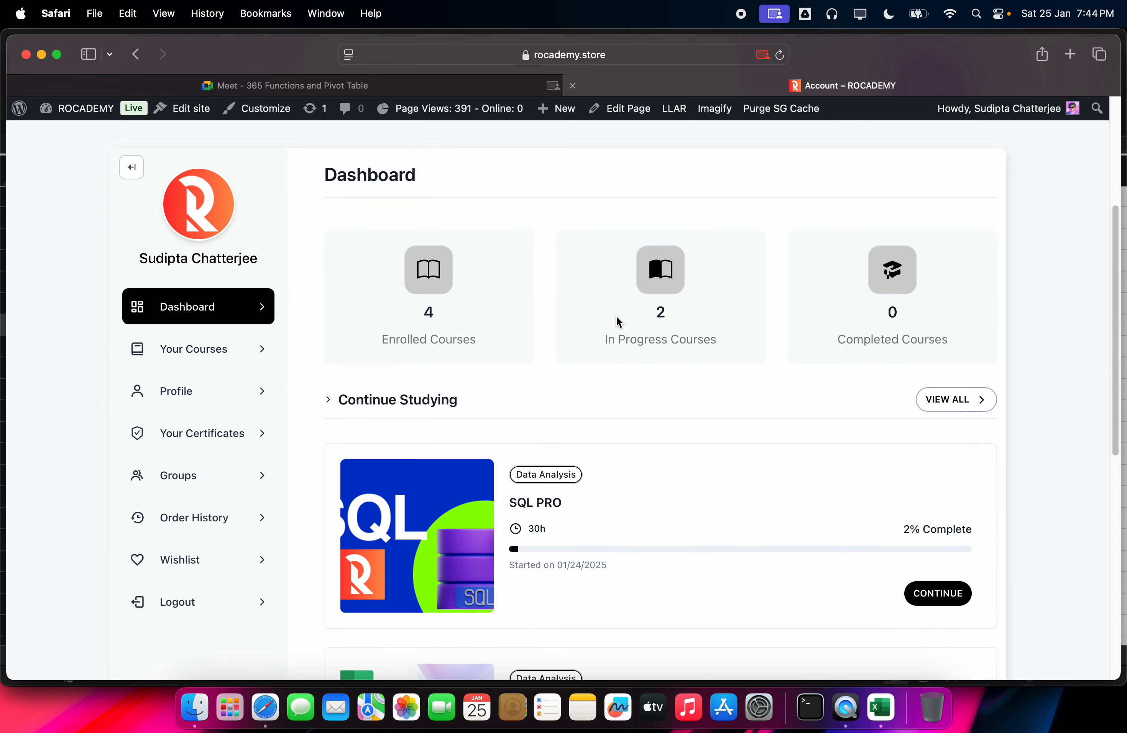
scroll(617, 322, "down", 2)
left_click(925, 342)
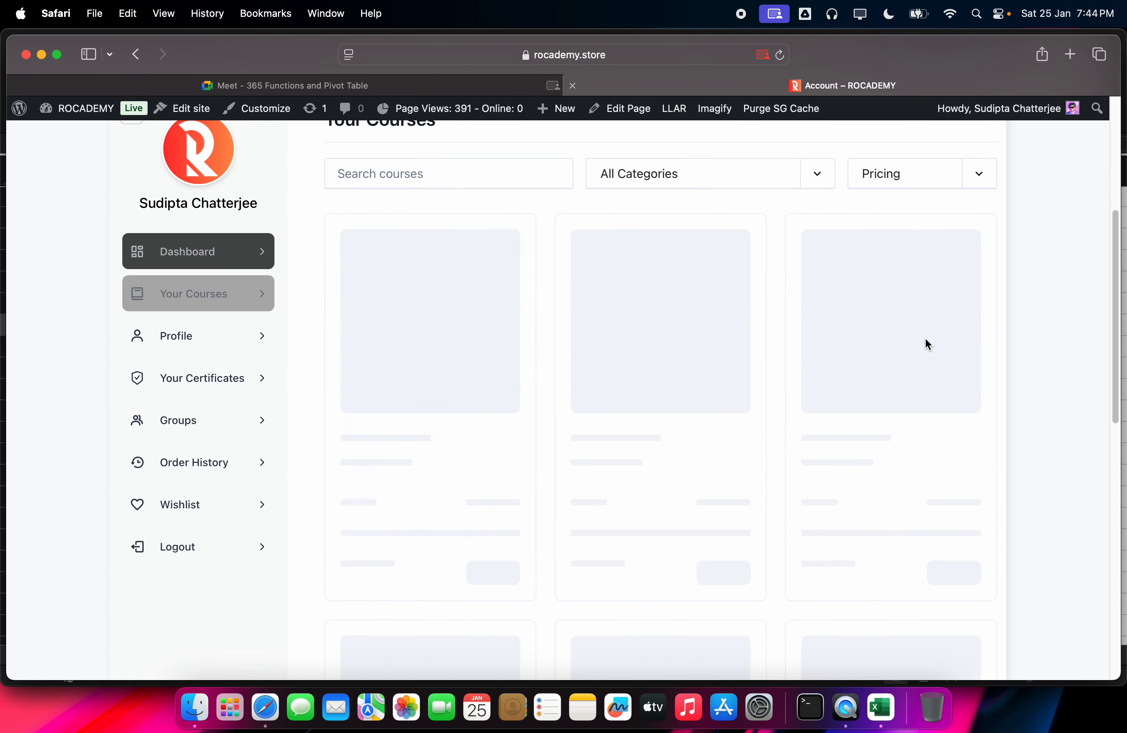
scroll(646, 318, "down", 2)
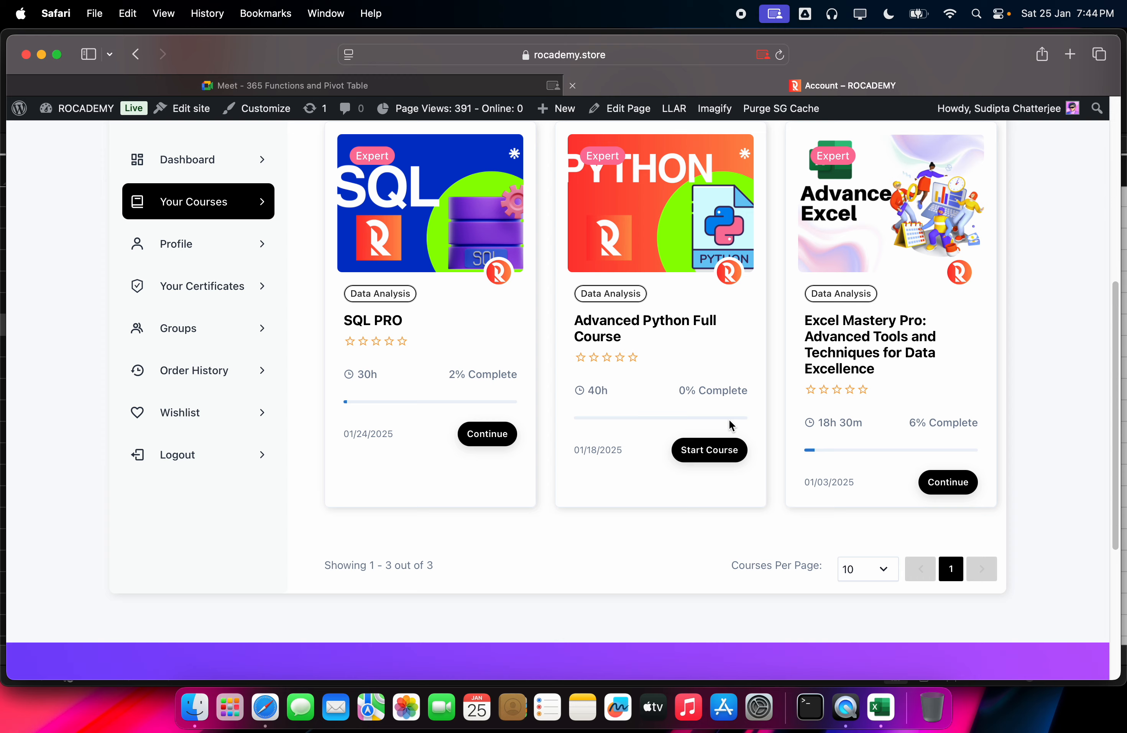
left_click(719, 449)
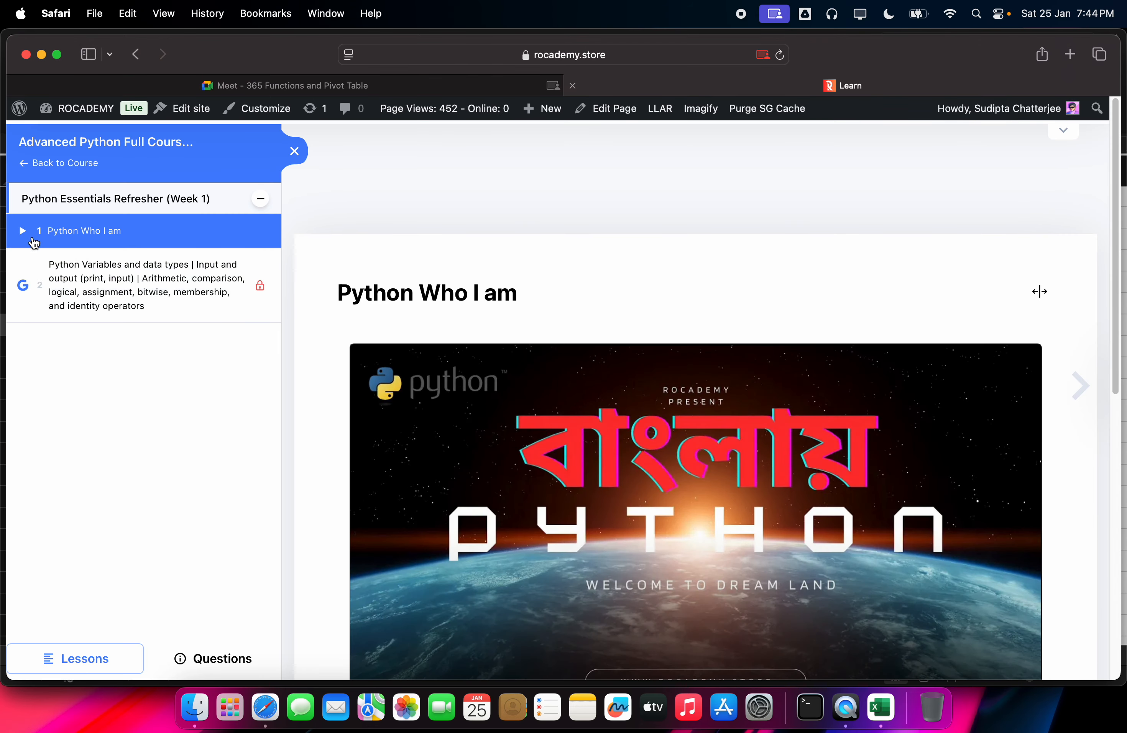
Step: Open lesson 2, note its 2025-01-25 date, and join its scheduled meeting
left_click(60, 286)
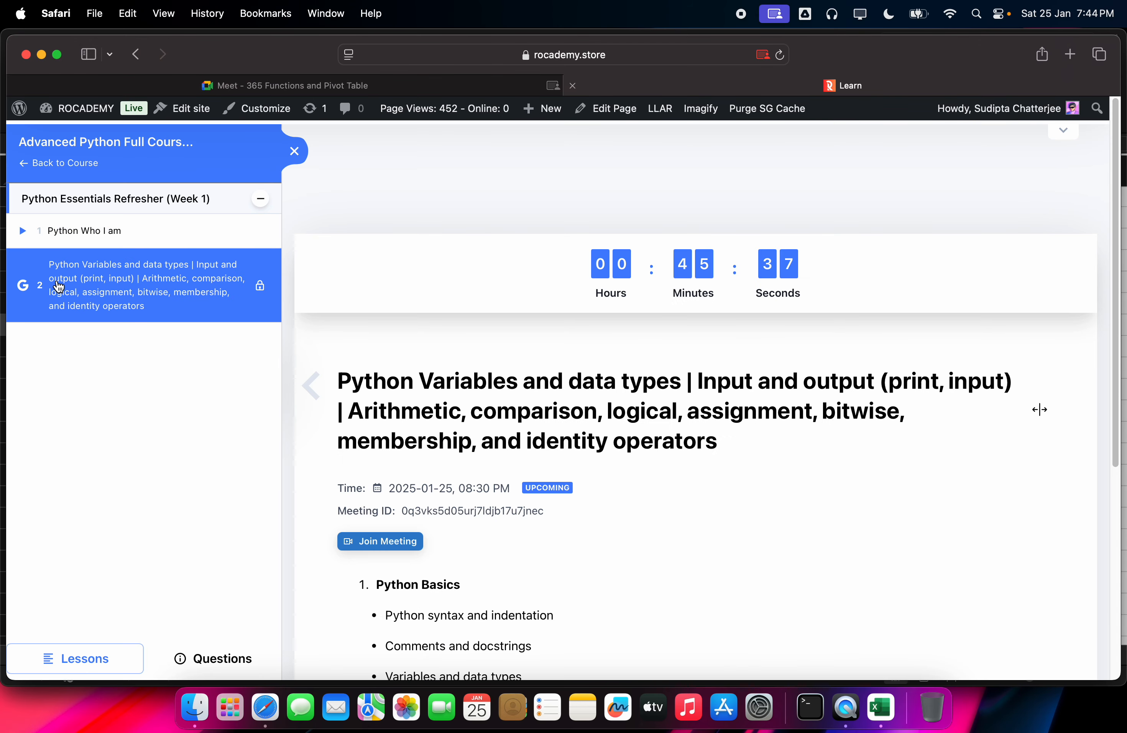
left_click(174, 232)
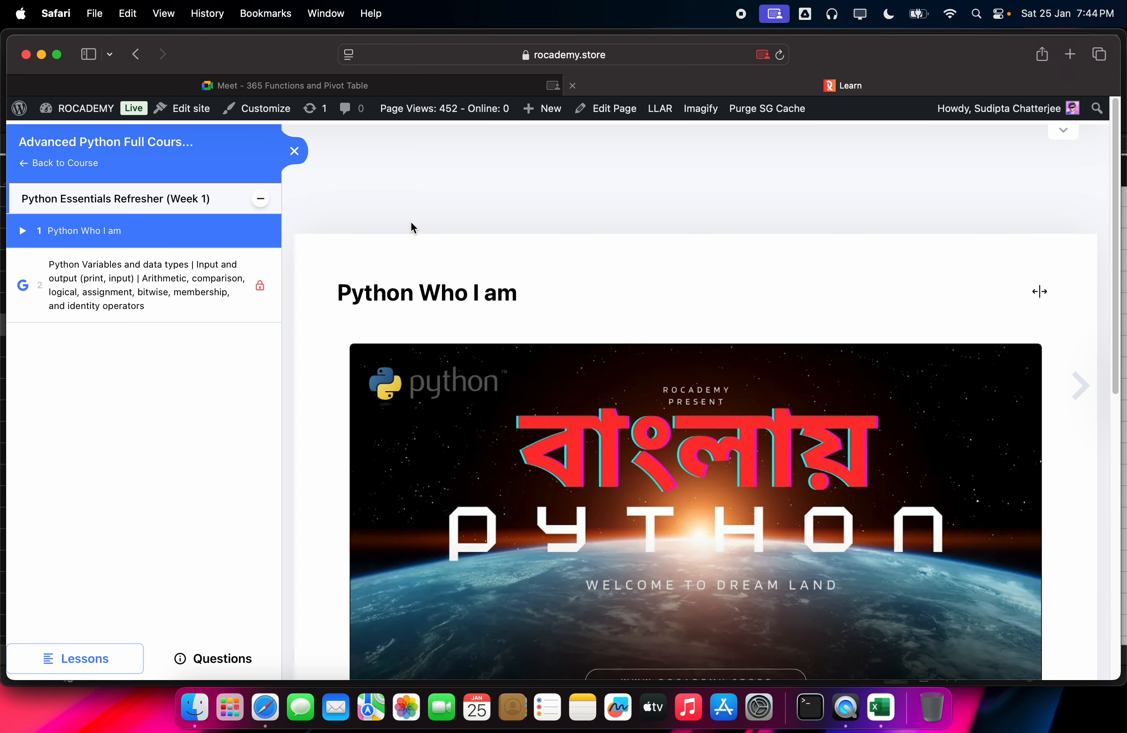
scroll(509, 247, "down", 6)
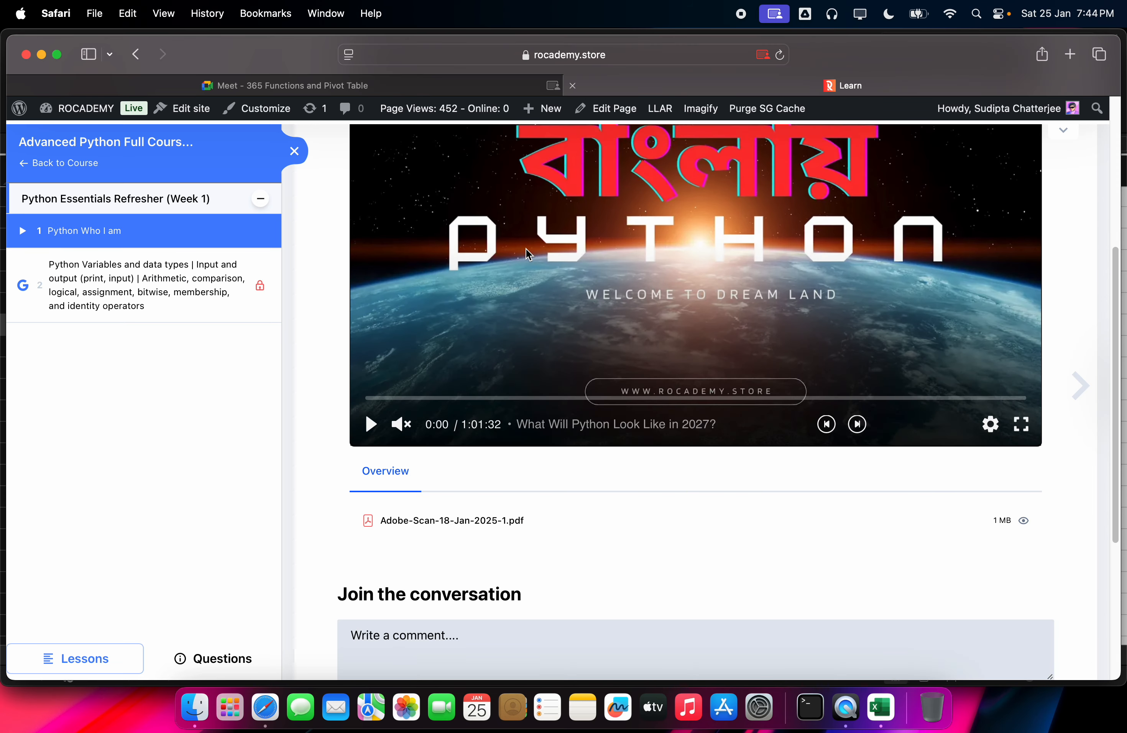
left_click(166, 288)
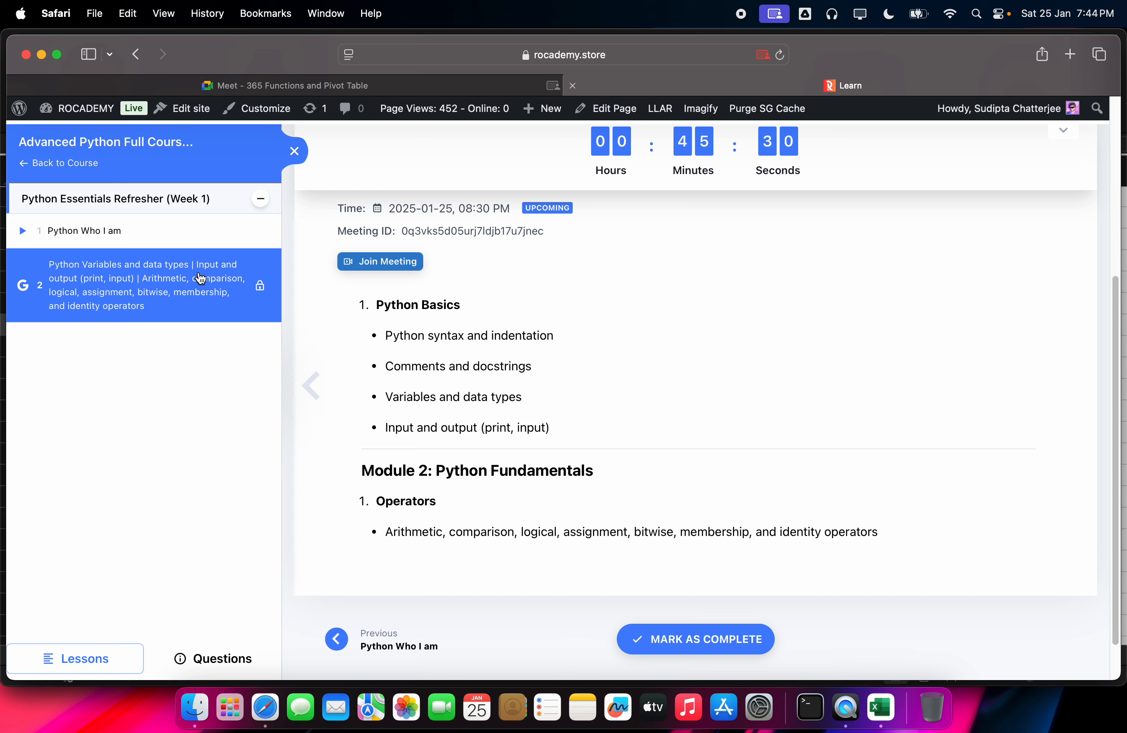
scroll(158, 293, "up", 2)
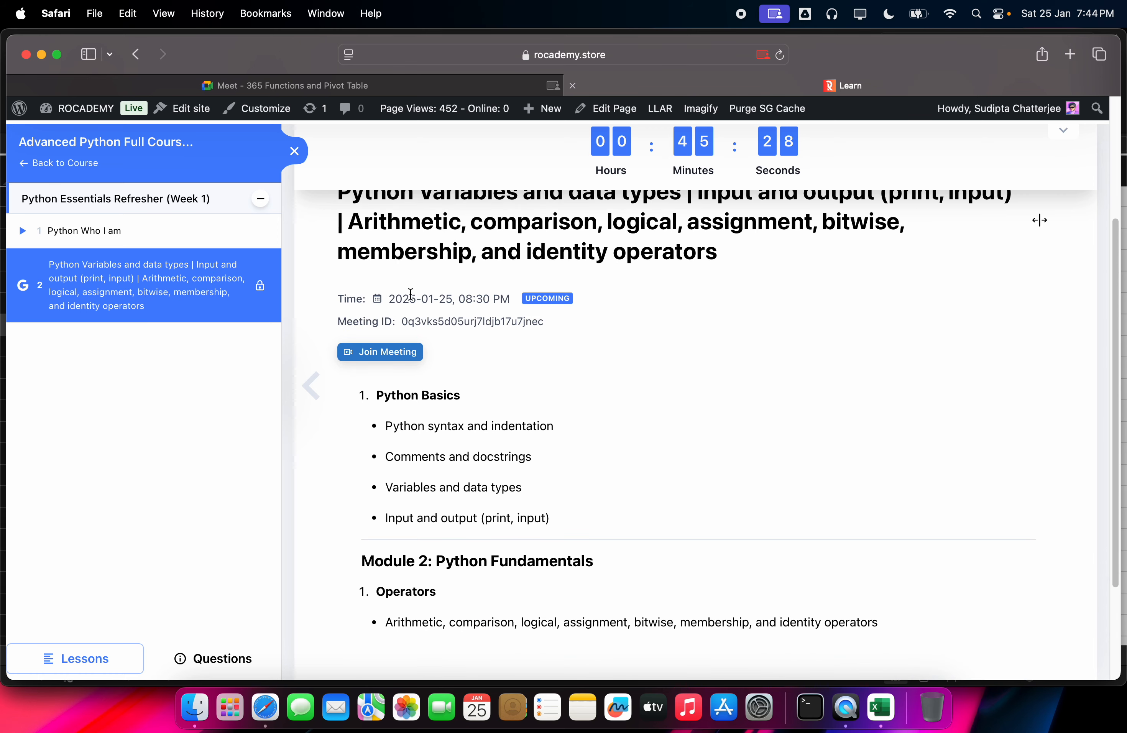
left_click_drag(454, 299, 381, 300)
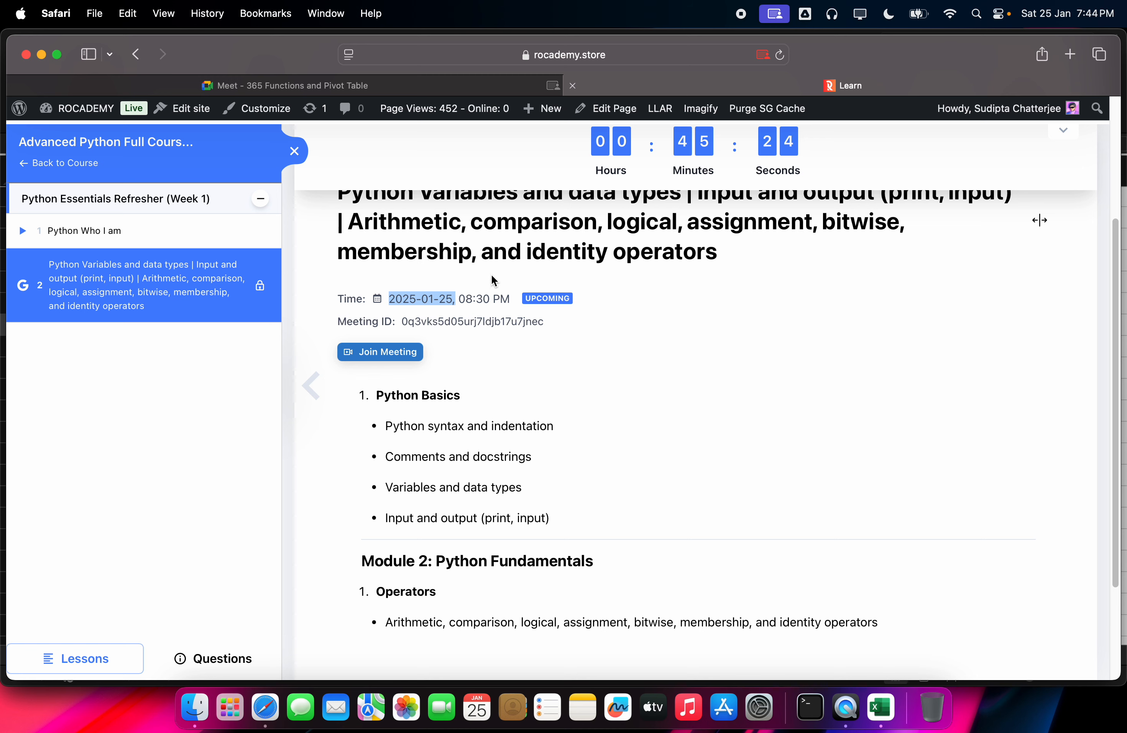
scroll(524, 271, "up", 3)
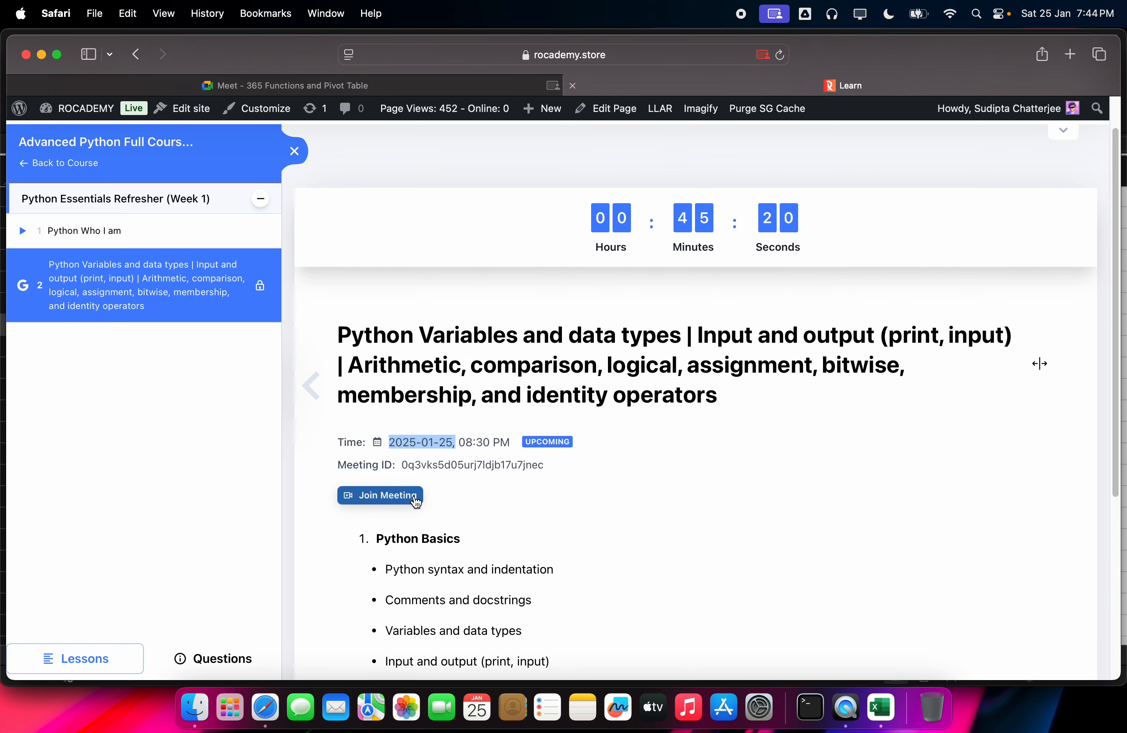
left_click(409, 496)
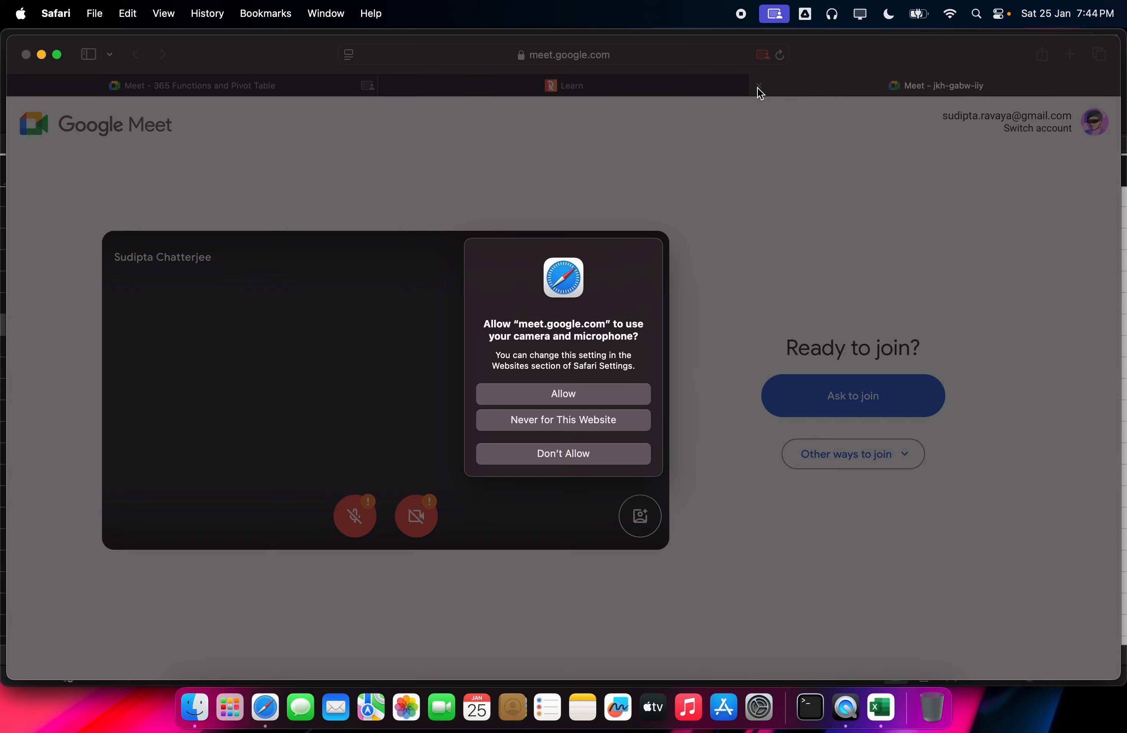
Step: Decline camera and microphone access, close the extra Meet tab, and return to the 365 Functions call
left_click(603, 453)
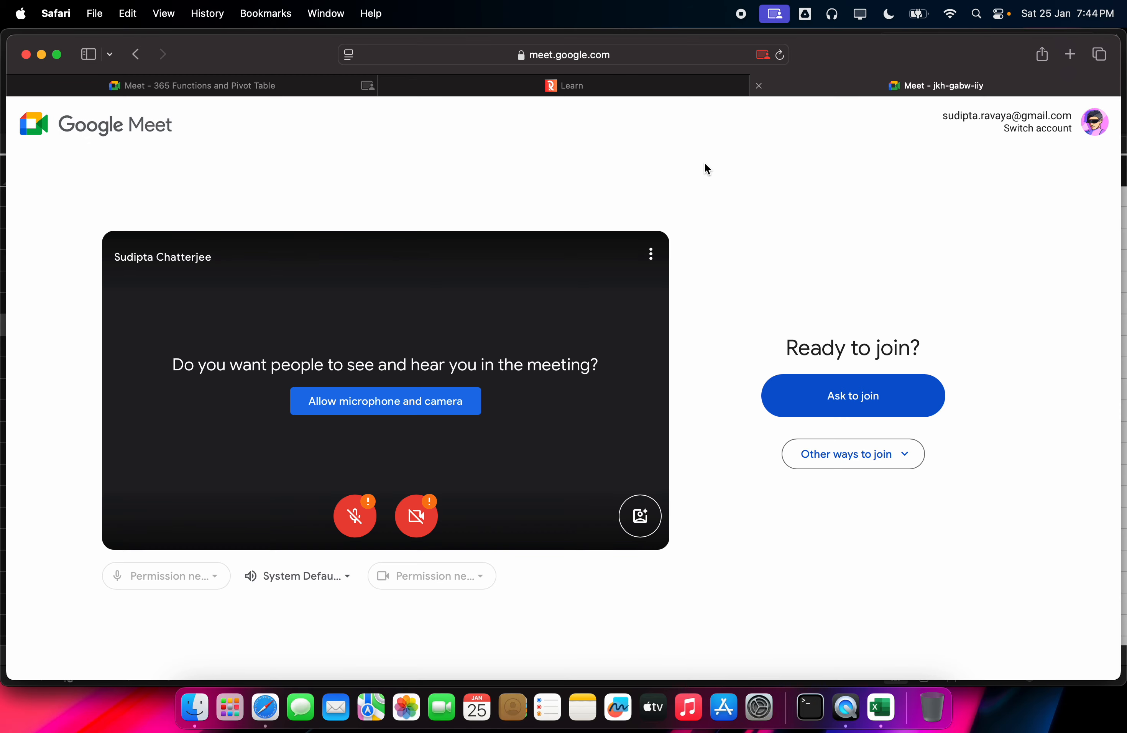
left_click(761, 84)
left_click(535, 81)
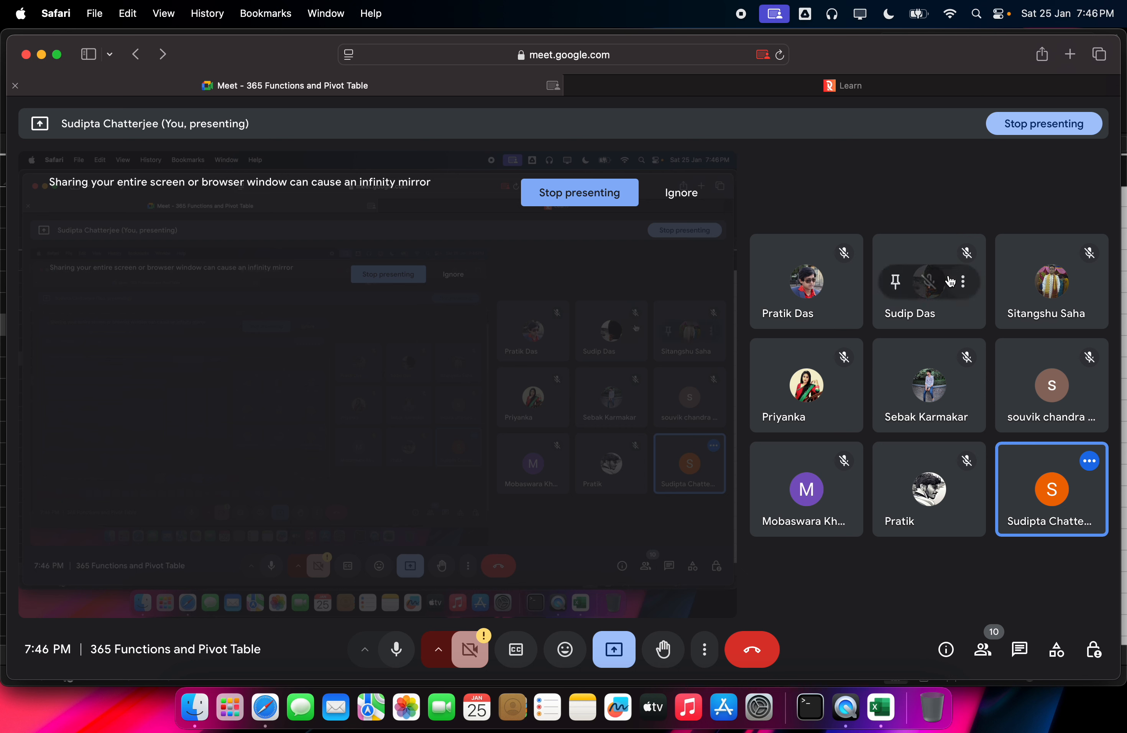
Step: End the screen presentation, then leave the Google Meet call
mouse_move(888, 360)
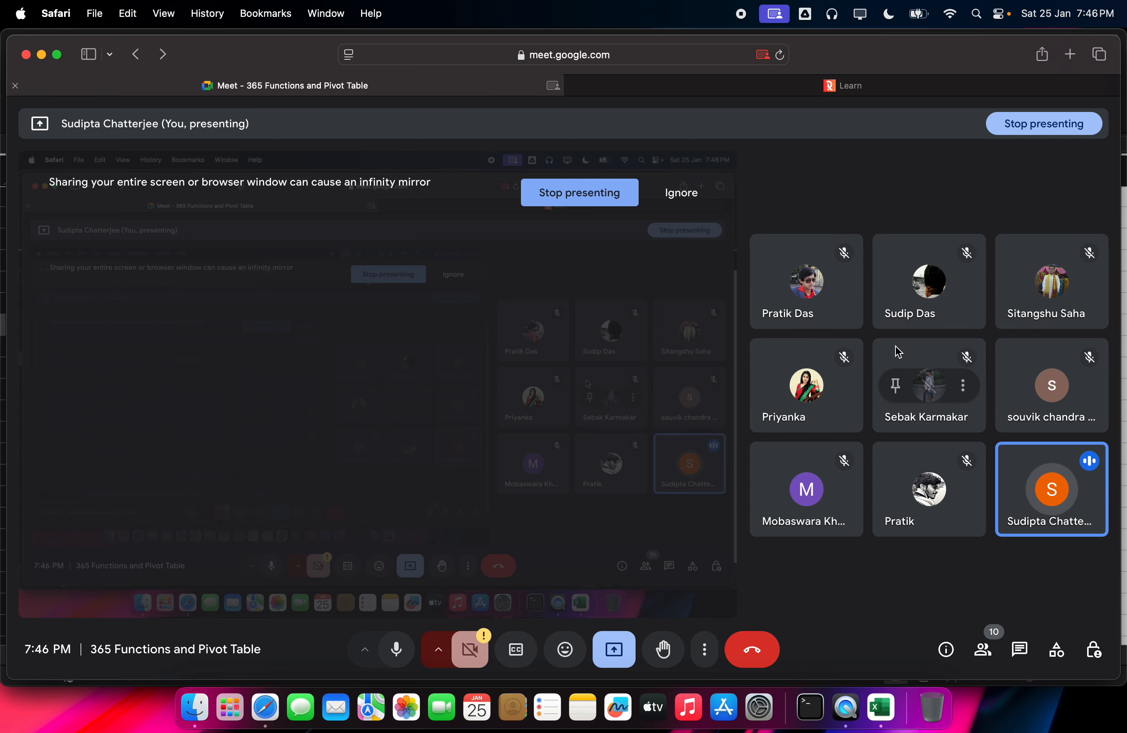
left_click(614, 649)
left_click(647, 593)
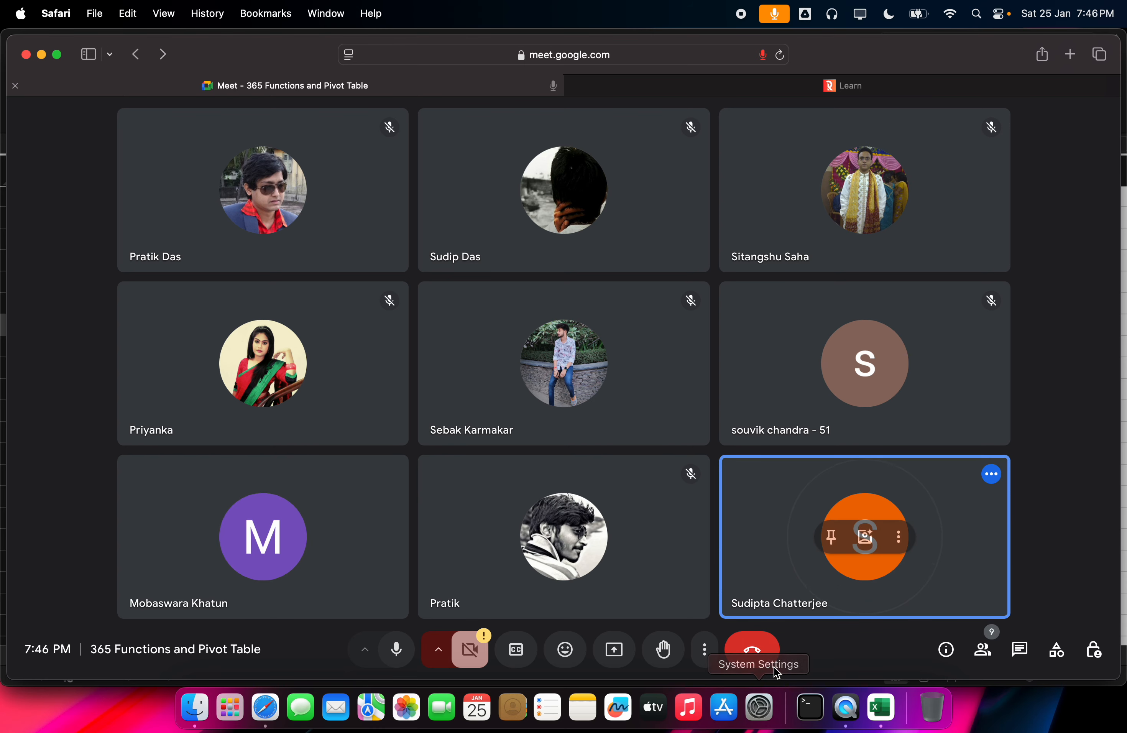
left_click(761, 652)
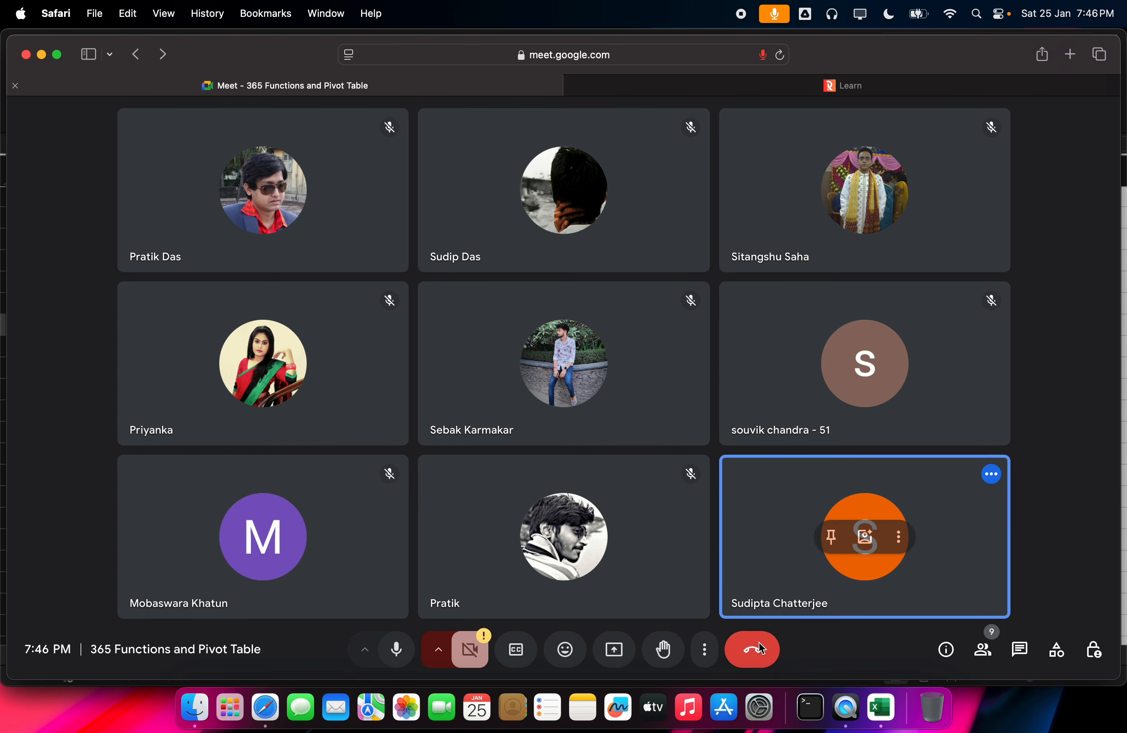